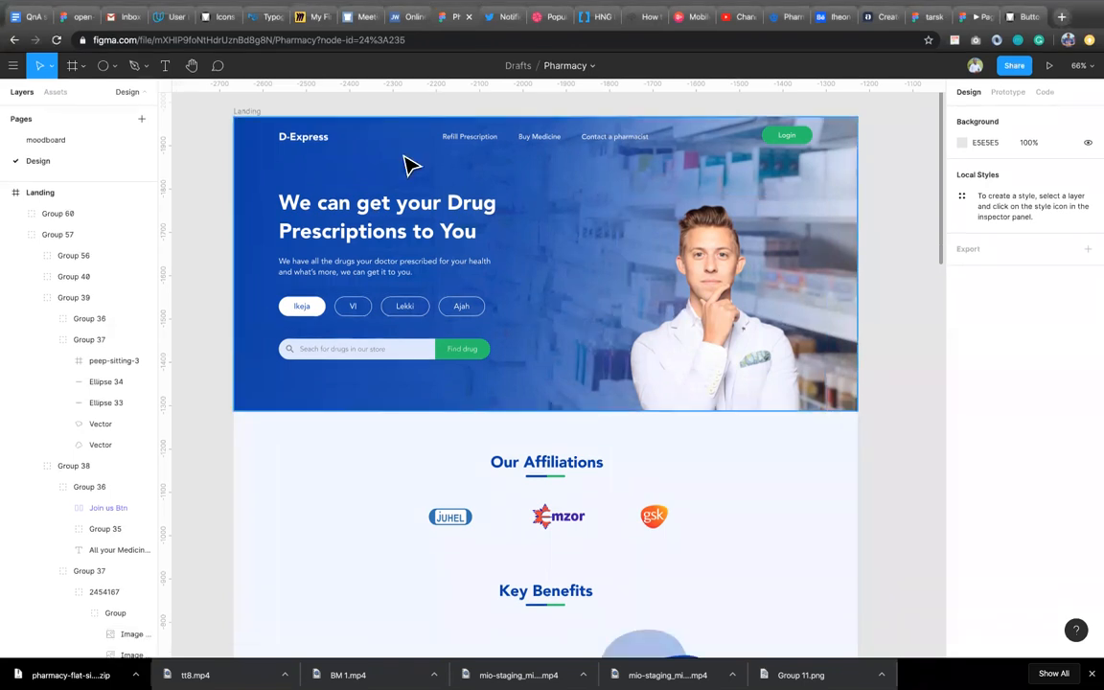
Look over the whole Landing design, from the hero banner down to the footer and back to the hero
scroll(436, 517, "down", 6)
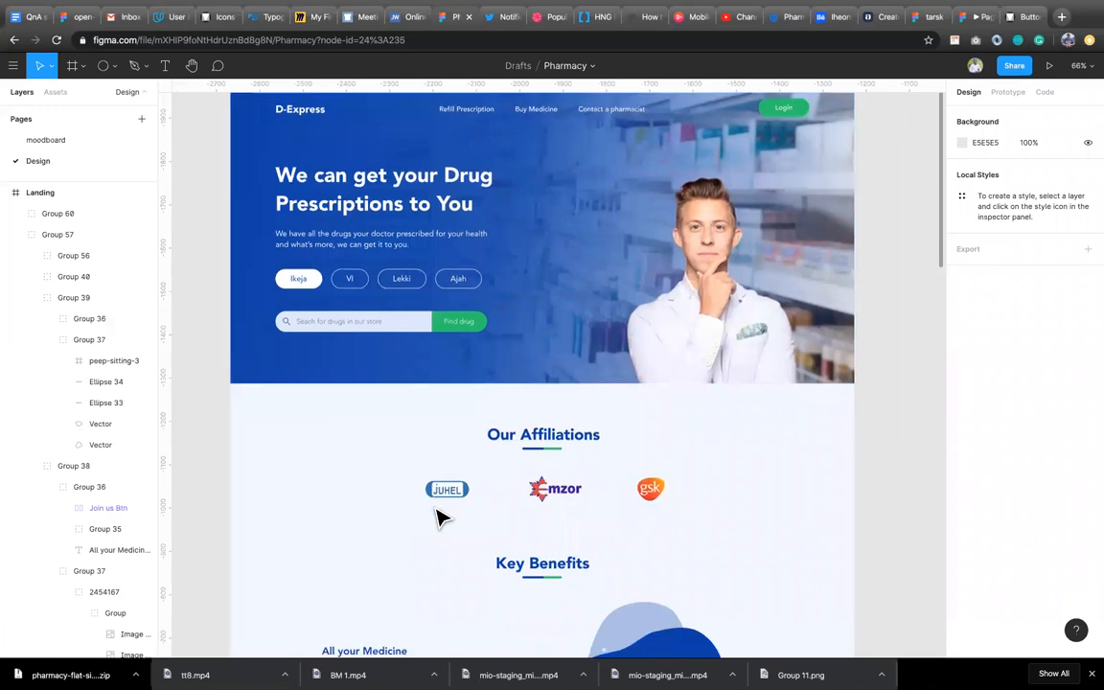
scroll(436, 517, "down", 8)
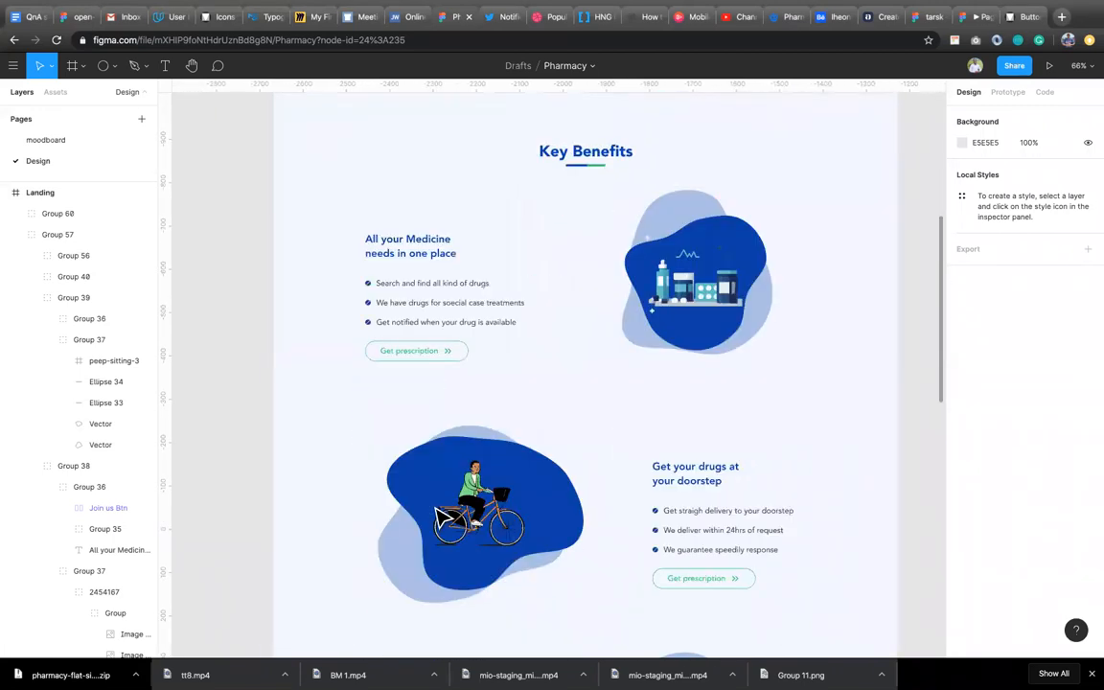
scroll(436, 517, "down", 6)
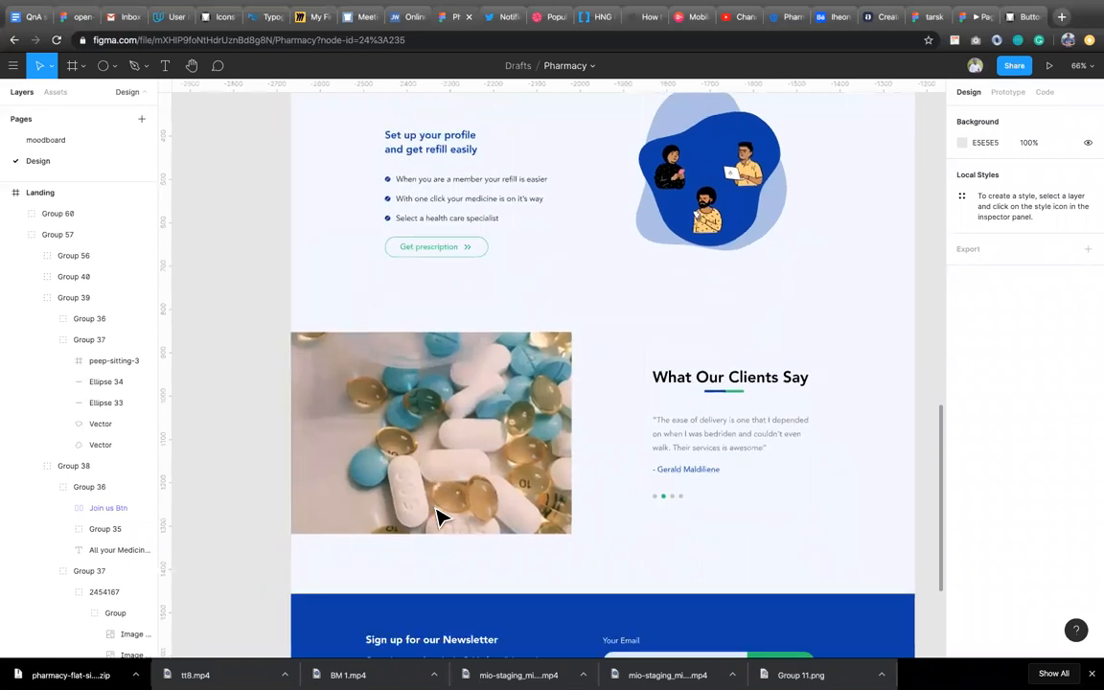
scroll(436, 517, "down", 3)
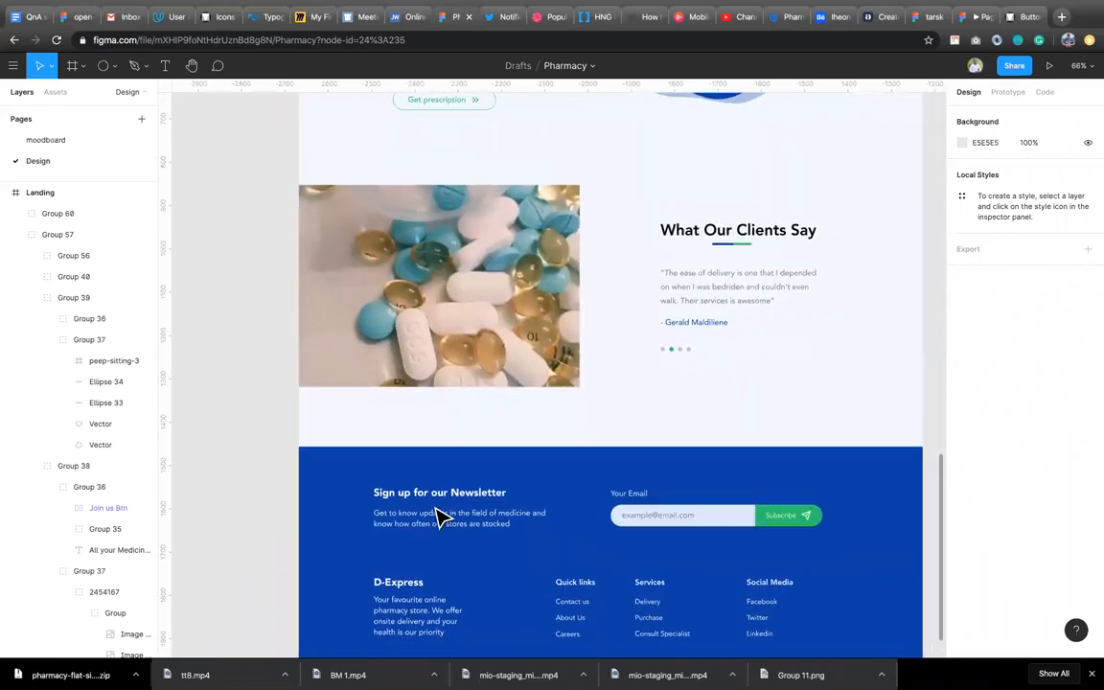
scroll(436, 517, "up", 13)
scroll(436, 517, "up", 9)
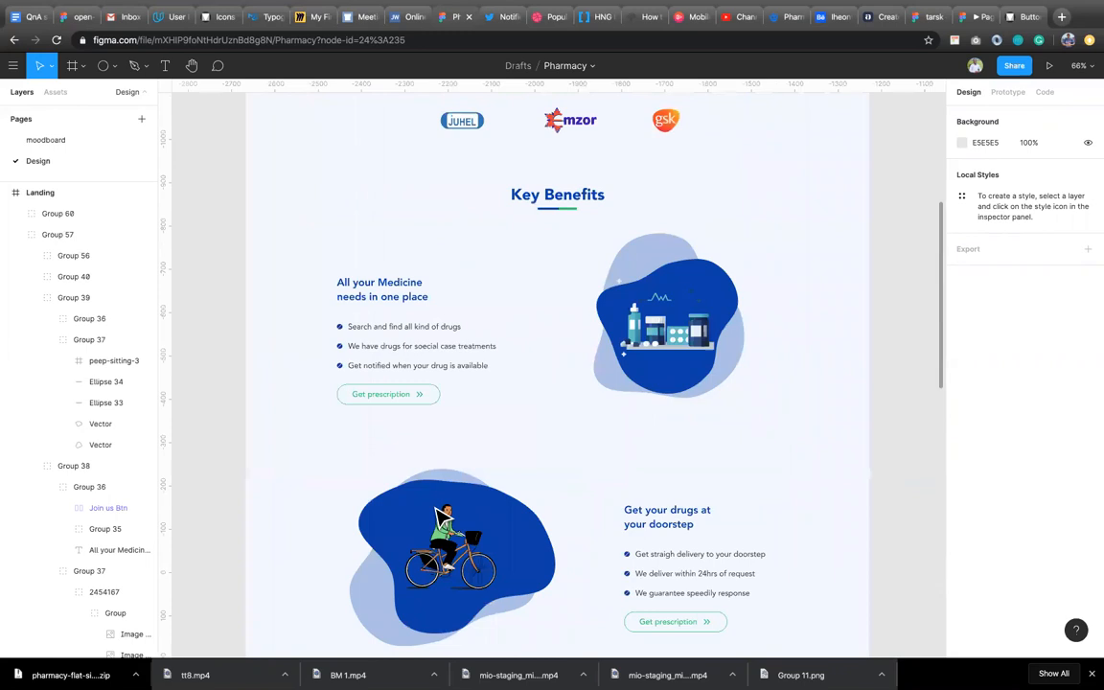
scroll(436, 518, "up", 2)
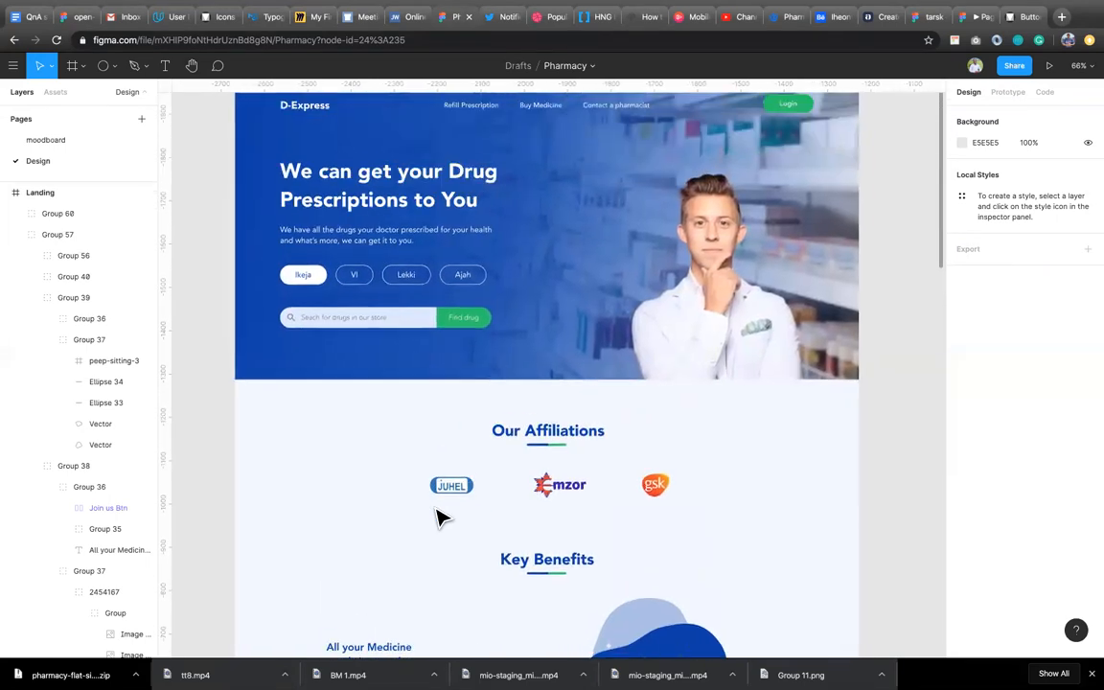
scroll(648, 226, "up", 3)
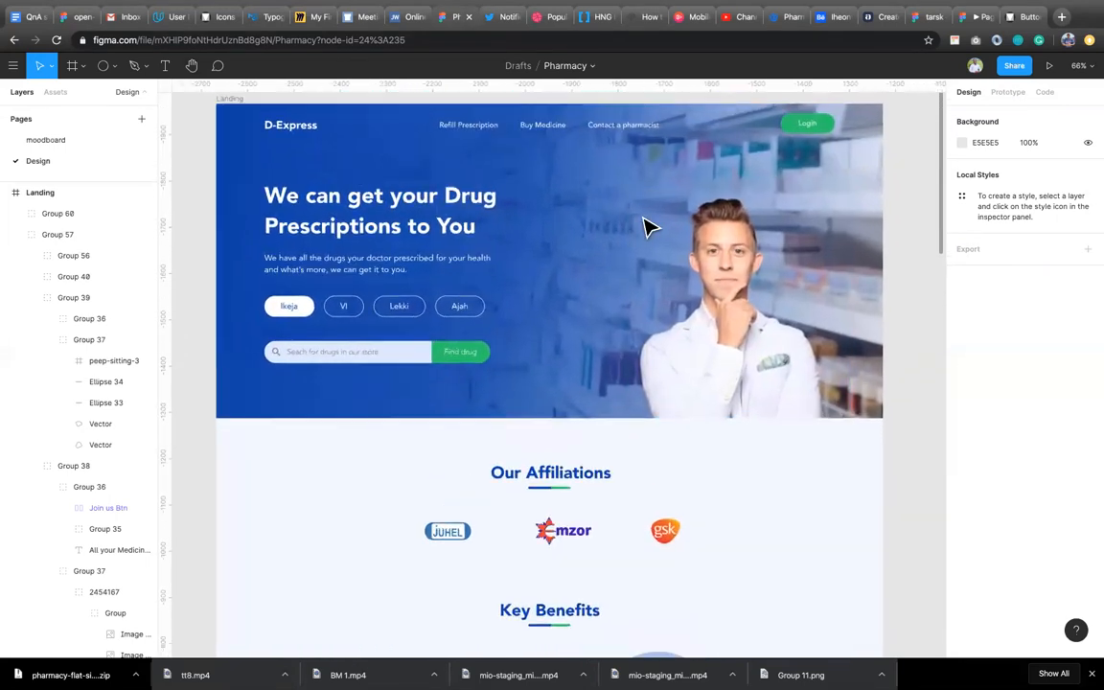
scroll(647, 226, "up", 1)
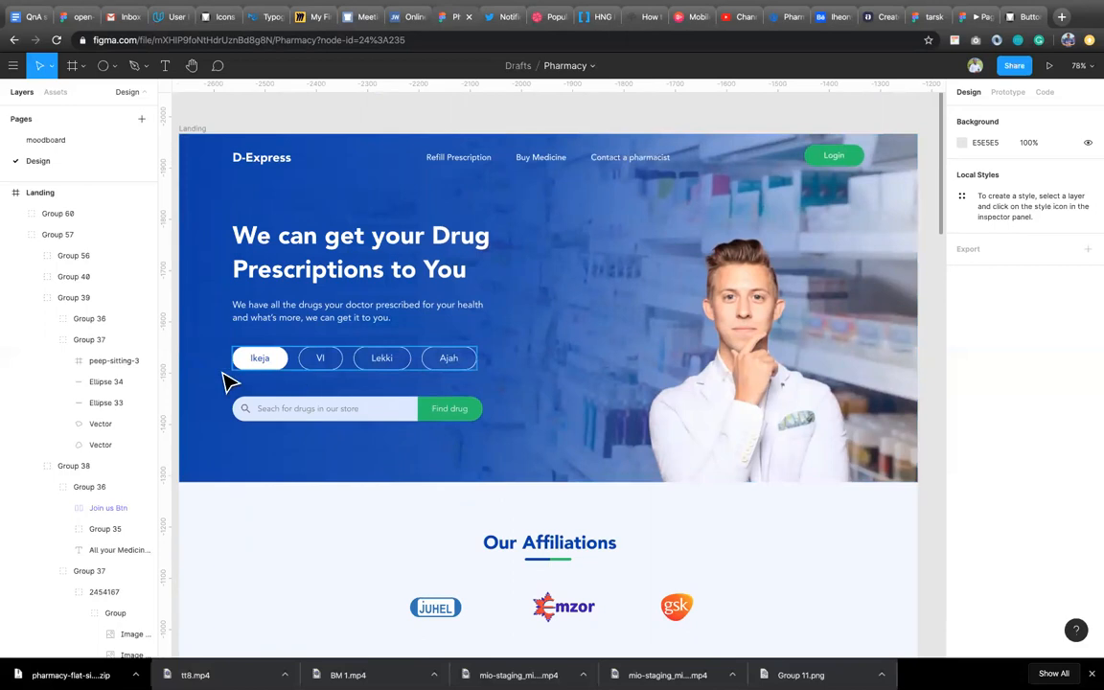
Examine the Landing page section by section: hero, affiliations, key benefits, client testimonial, newsletter sign-up and footer
scroll(482, 353, "down", 1)
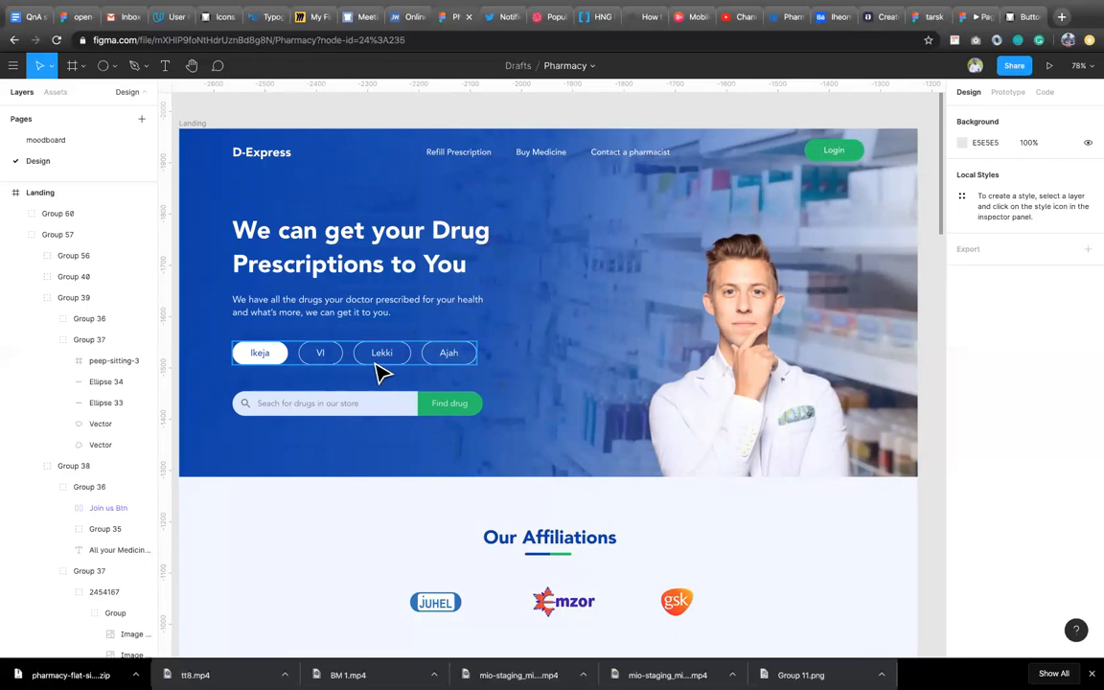
scroll(369, 371, "down", 1)
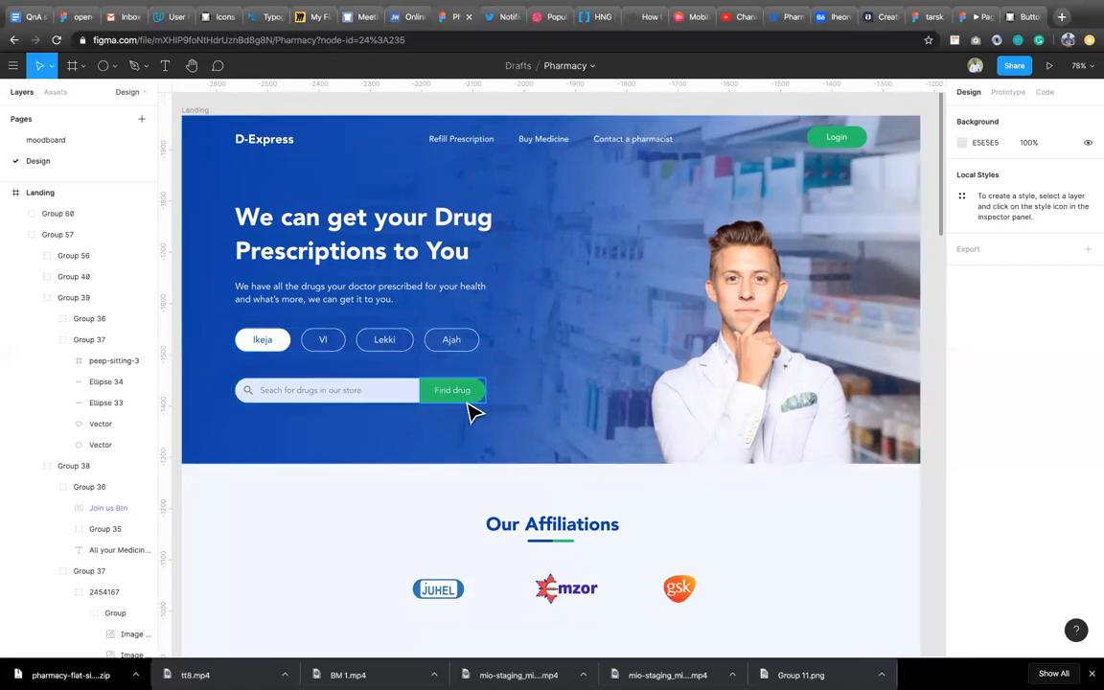
scroll(537, 491, "down", 5)
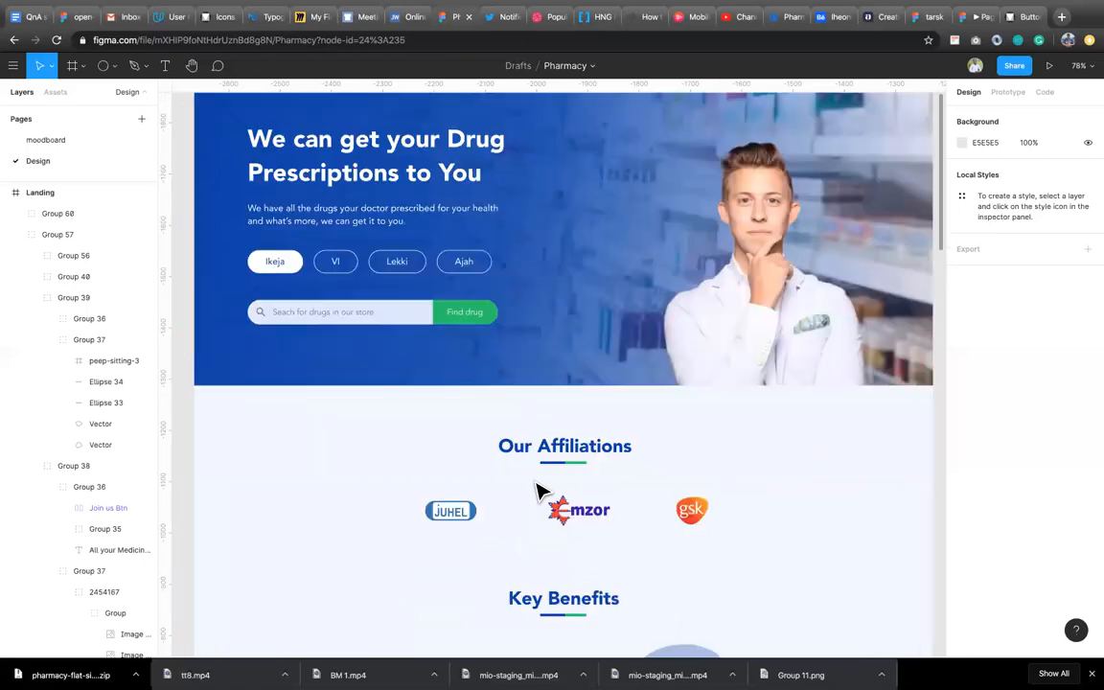
scroll(537, 492, "down", 5)
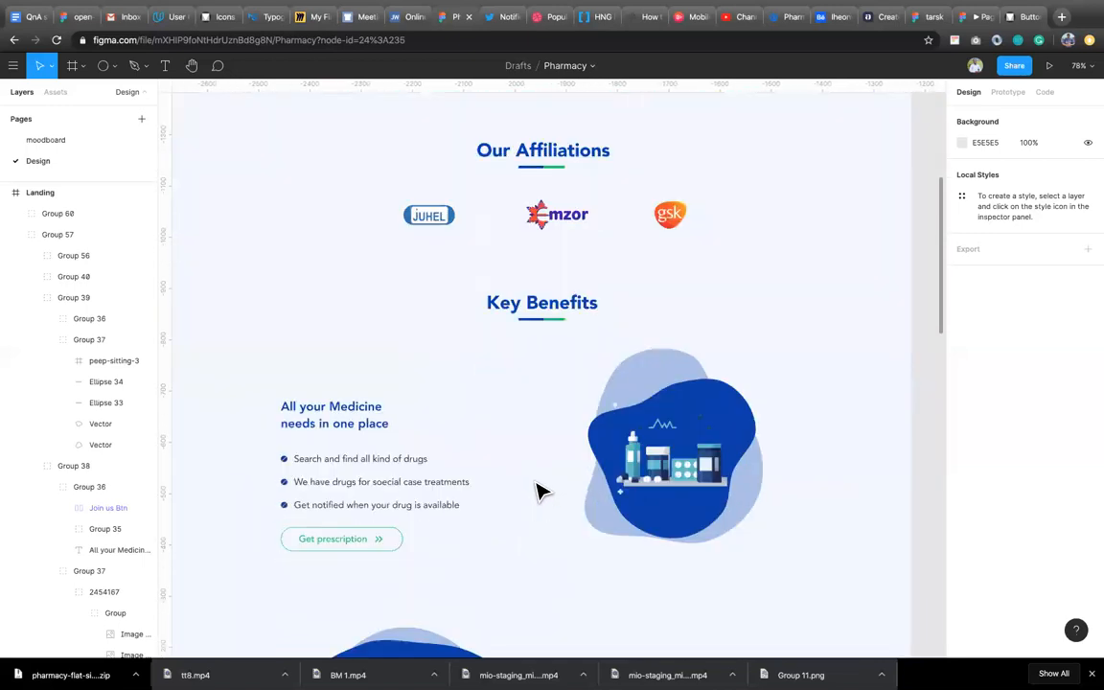
scroll(537, 491, "down", 2)
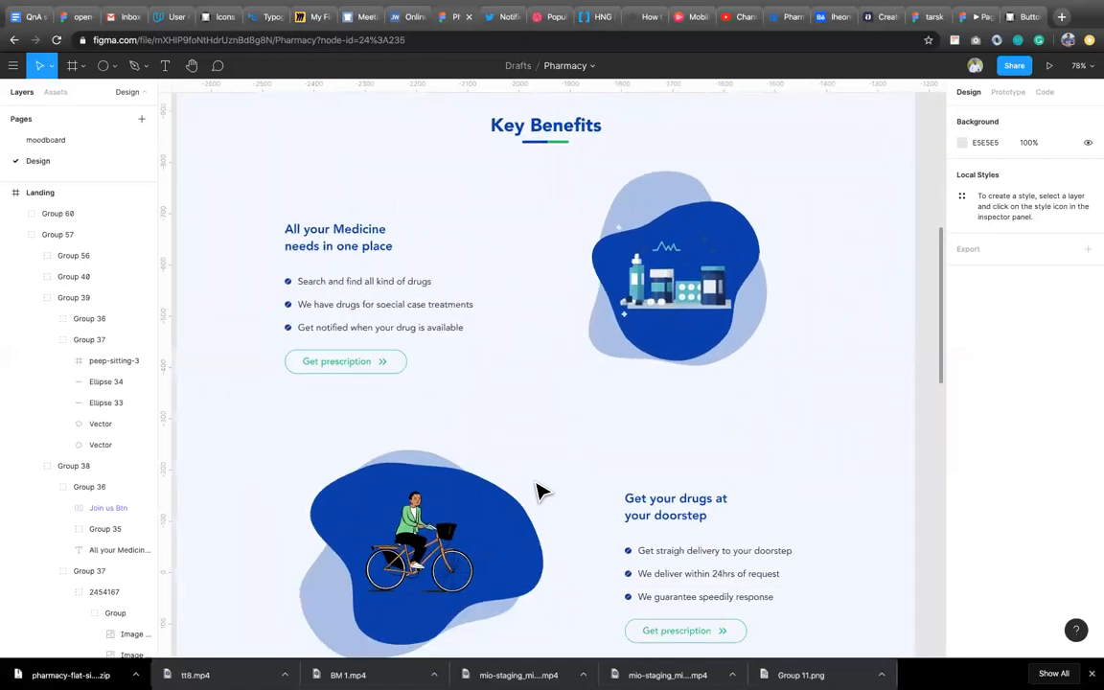
scroll(616, 644, "down", 4)
scroll(616, 644, "down", 4)
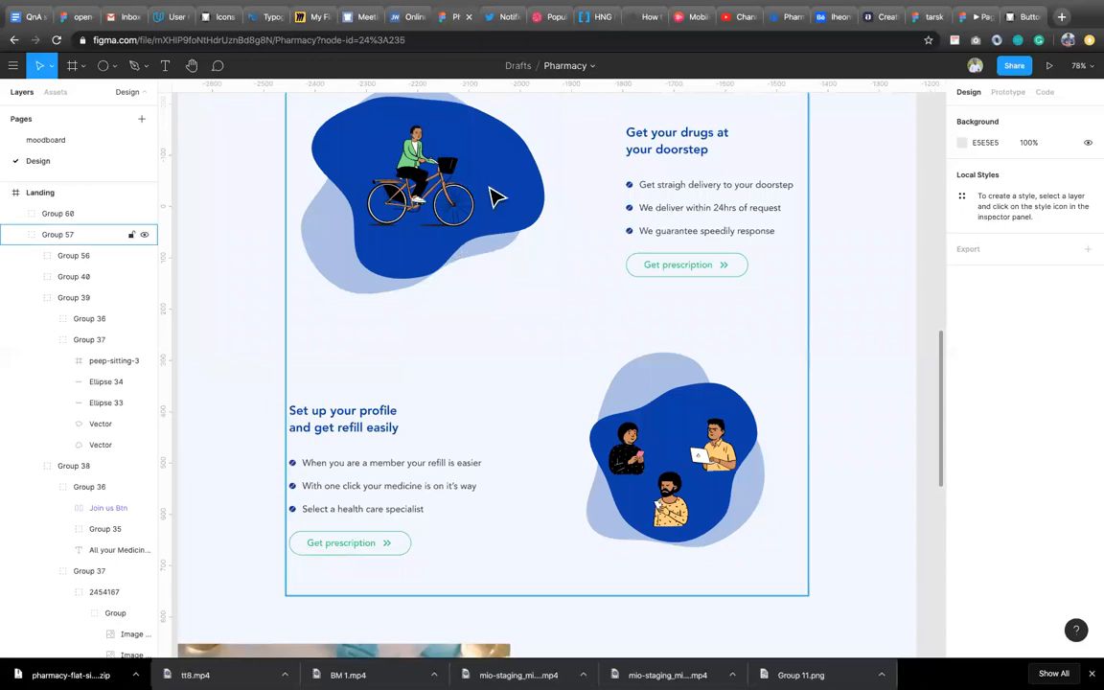
scroll(536, 431, "down", 2)
scroll(537, 431, "down", 3)
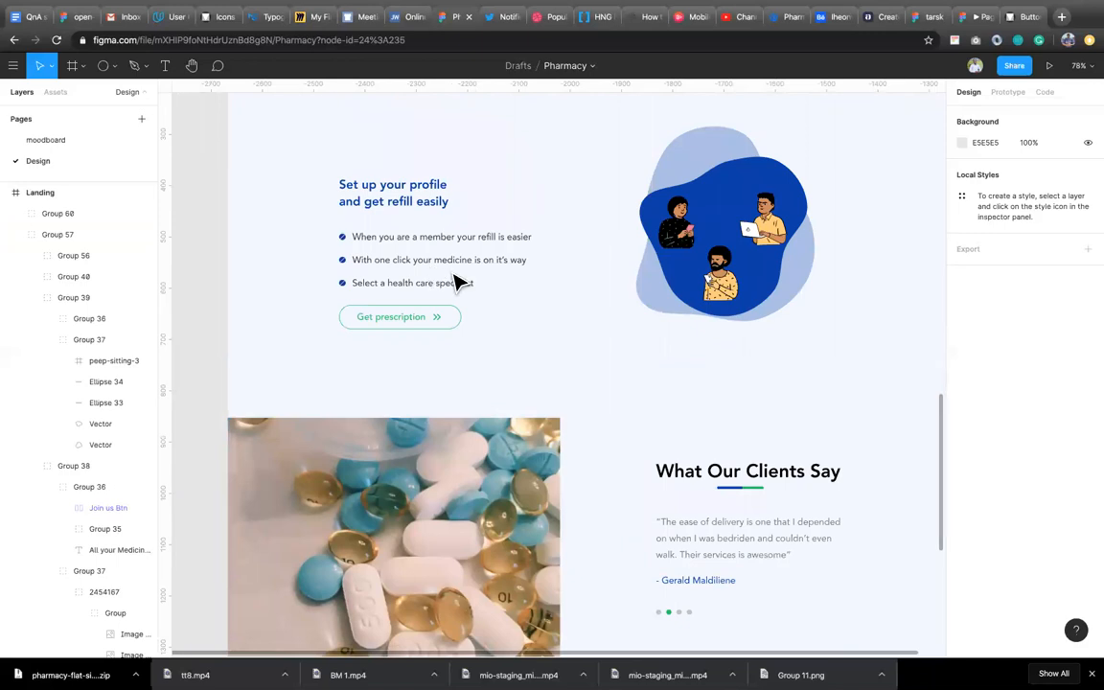
scroll(426, 468, "down", 4)
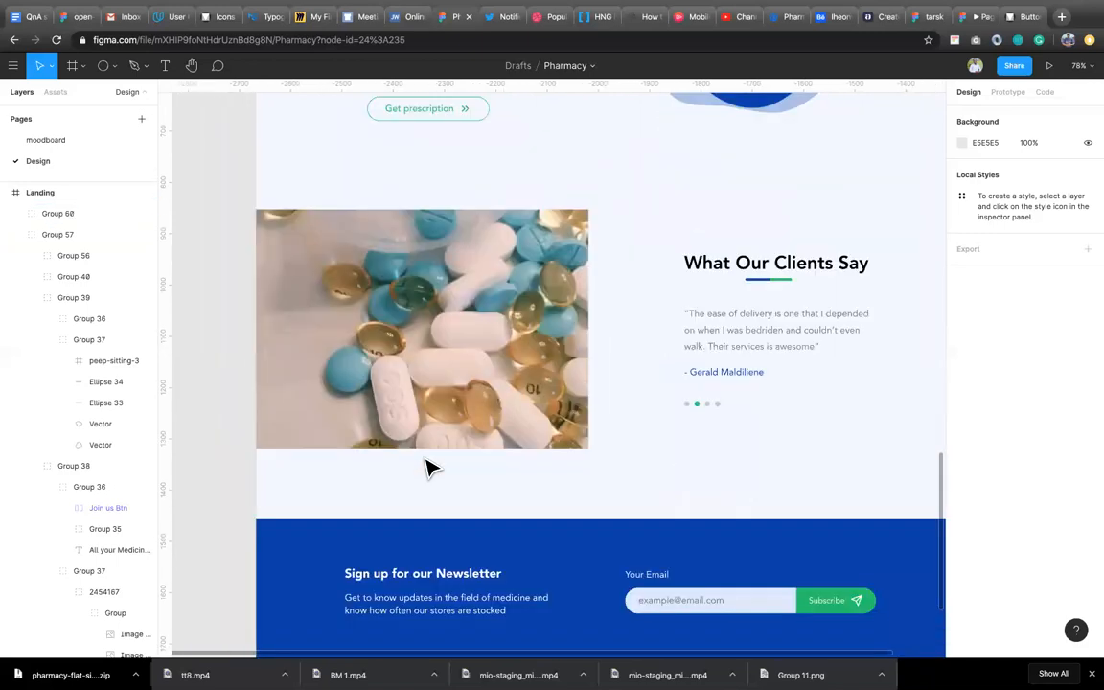
scroll(427, 467, "down", 1)
scroll(427, 467, "right", 2)
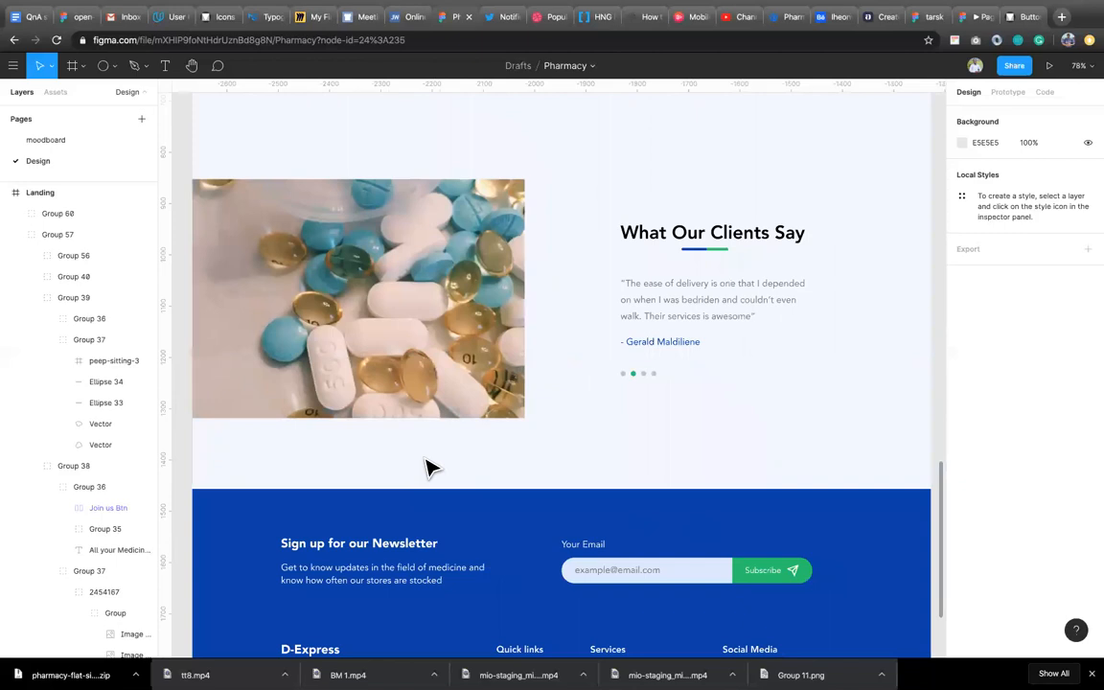
scroll(426, 468, "down", 3)
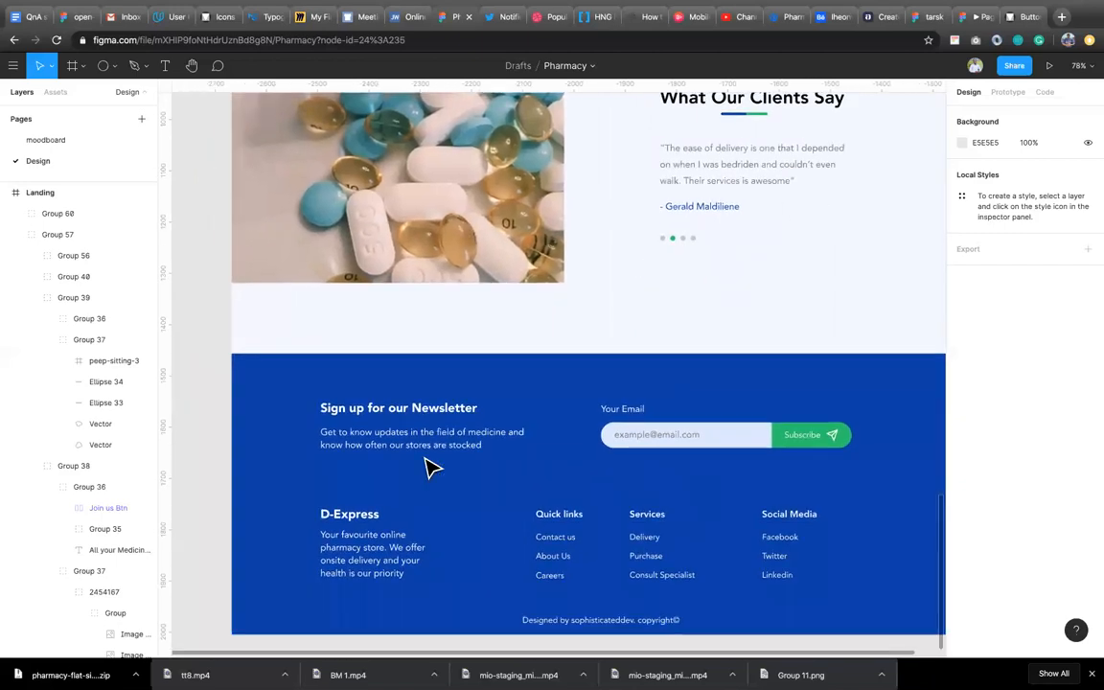
scroll(427, 468, "up", 5)
scroll(426, 468, "up", 10)
scroll(427, 467, "down", 1)
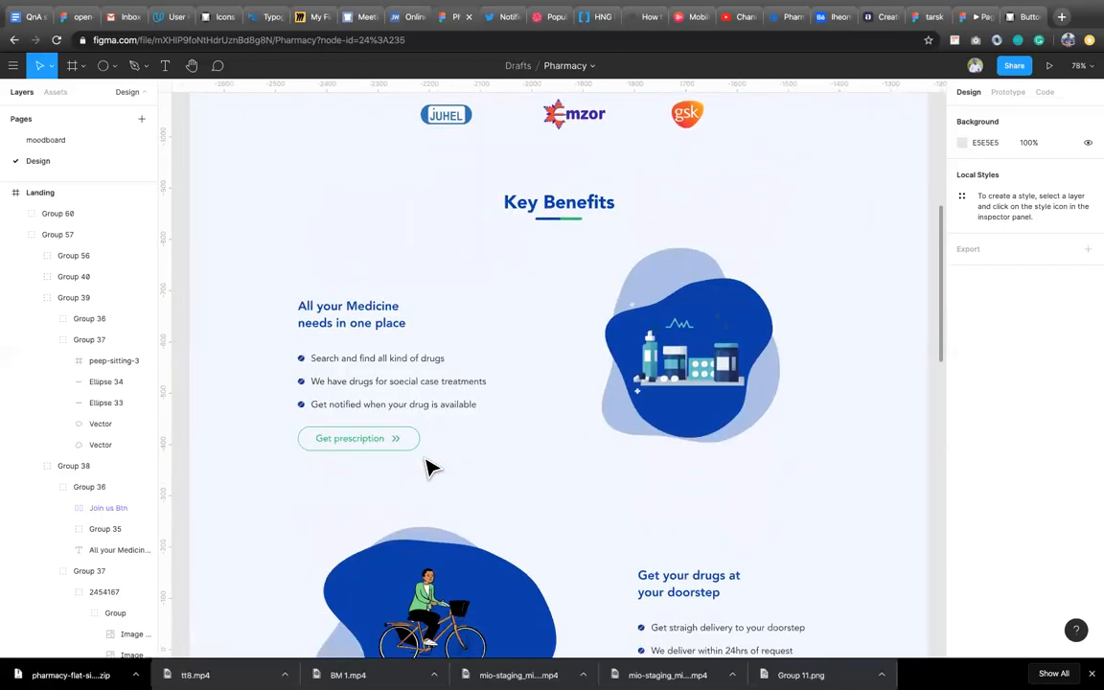
scroll(426, 467, "up", 2)
scroll(426, 466, "up", 3)
Add a 1440 × 1024 Desktop preset frame and place it beside the Landing frame, aligned with its top edge
scroll(427, 463, "down", 5)
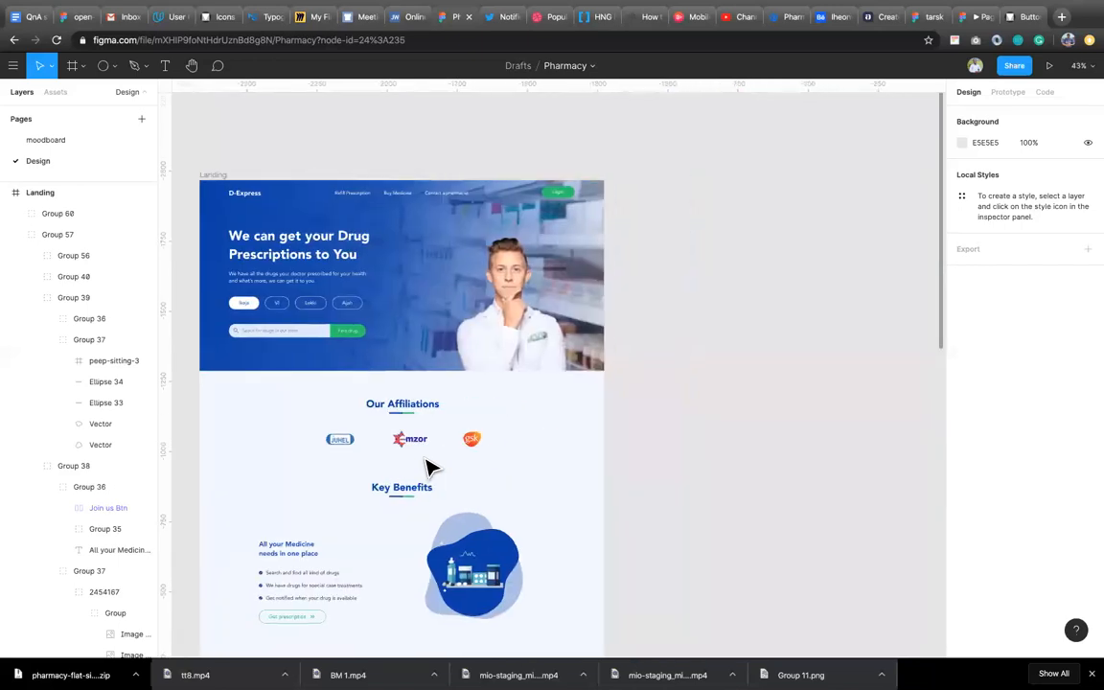
scroll(498, 382, "right", 2)
scroll(497, 382, "down", 1)
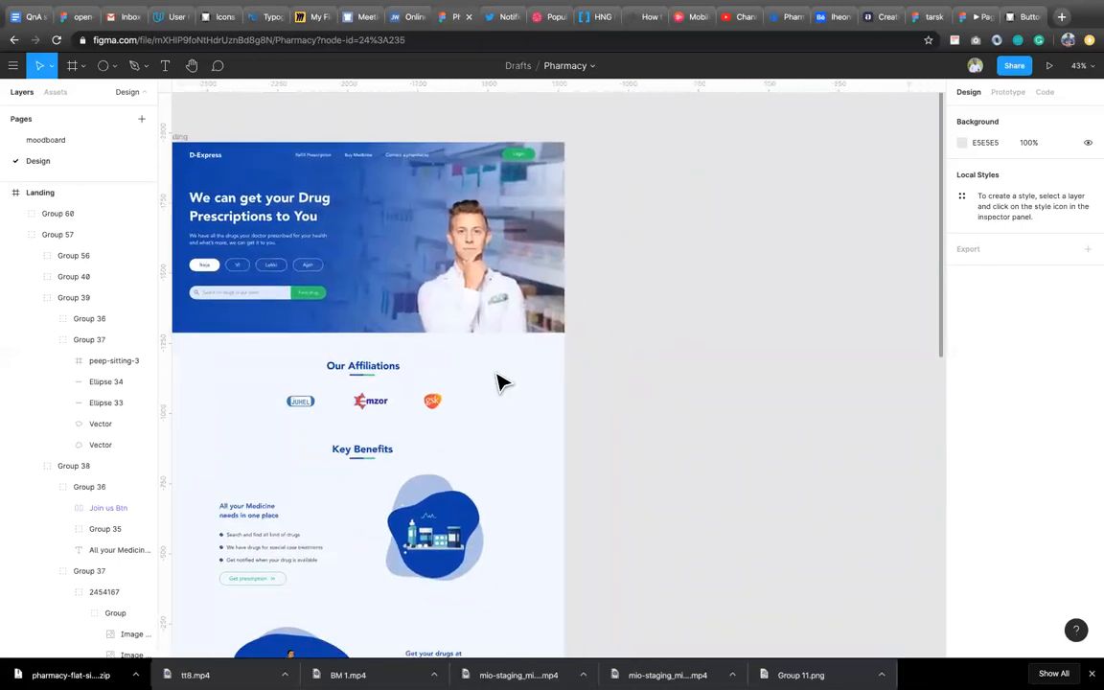
scroll(383, 264, "left", 2)
scroll(384, 264, "down", 1)
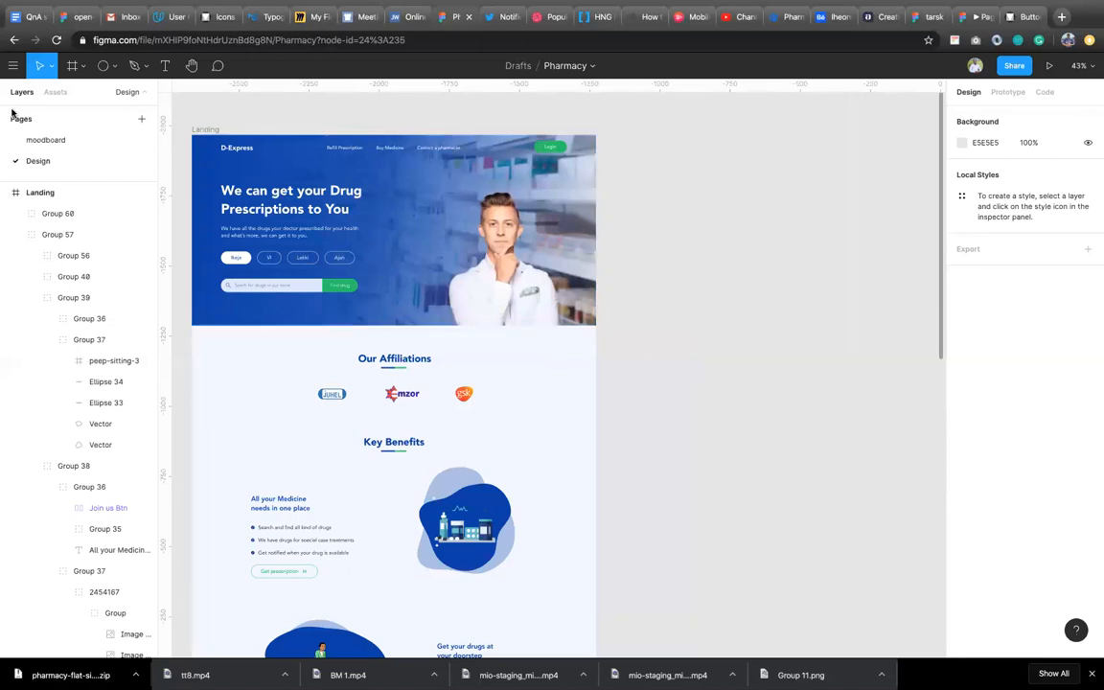
left_click(72, 65)
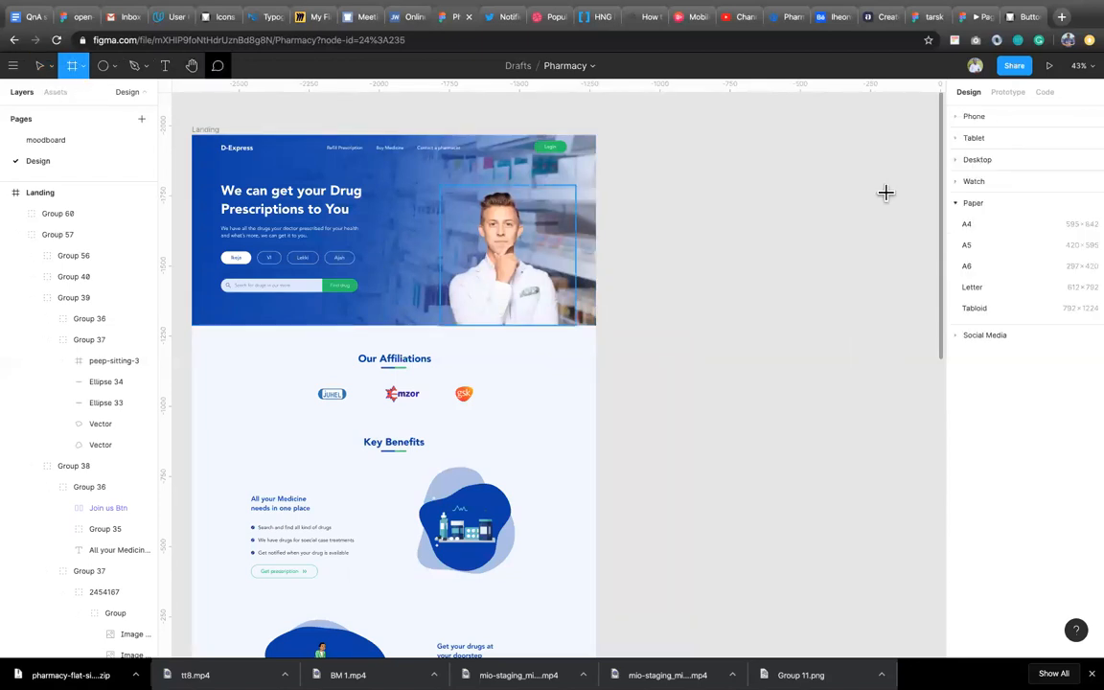
left_click(978, 160)
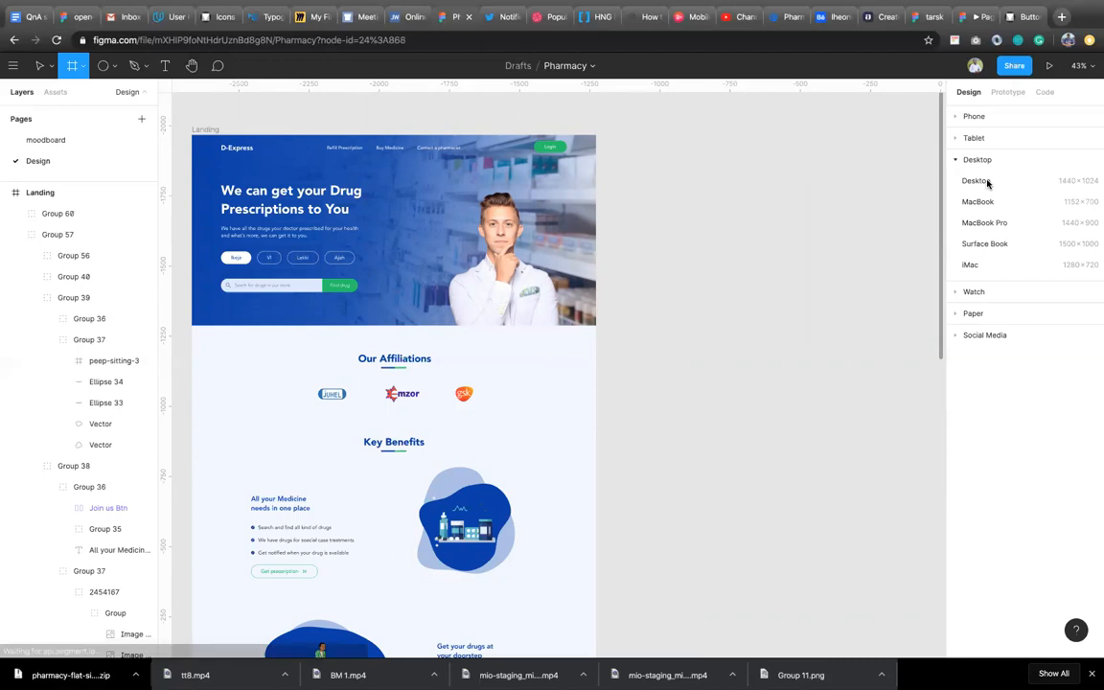
left_click(975, 182)
left_click_drag(730, 353, 736, 309)
scroll(732, 308, "right", 3)
scroll(733, 308, "down", 1)
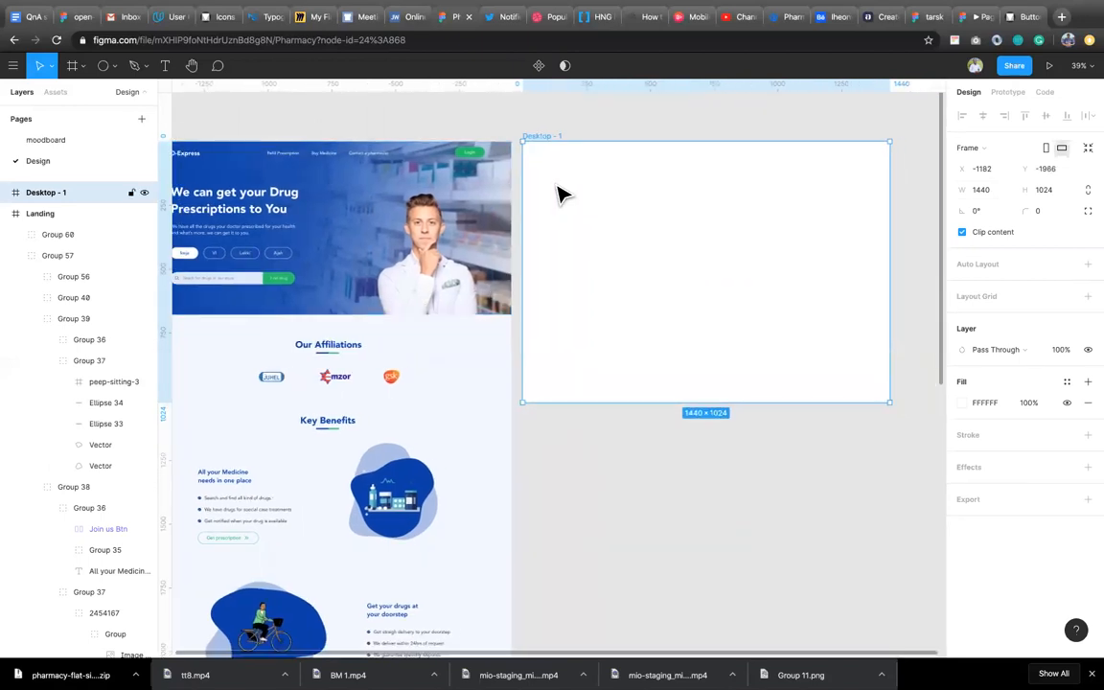
Draw a full-width rectangle about 1440 × 687 at the top of the new desktop frame and collapse the layer tree
left_click(116, 71)
left_click(113, 93)
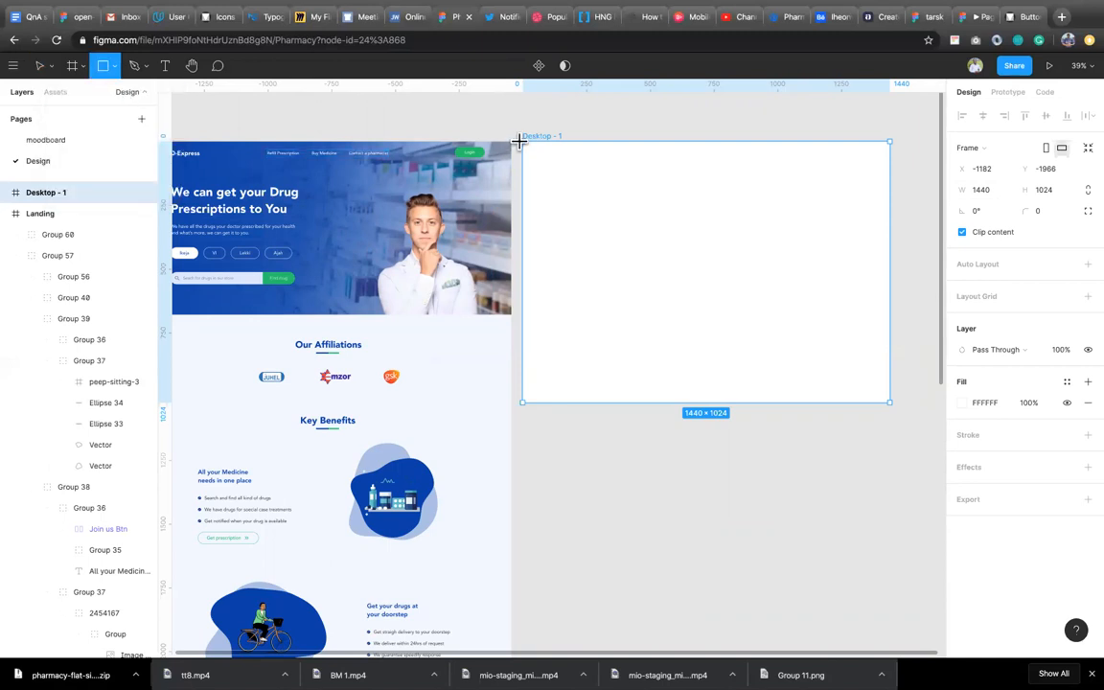
left_click_drag(520, 142, 888, 317)
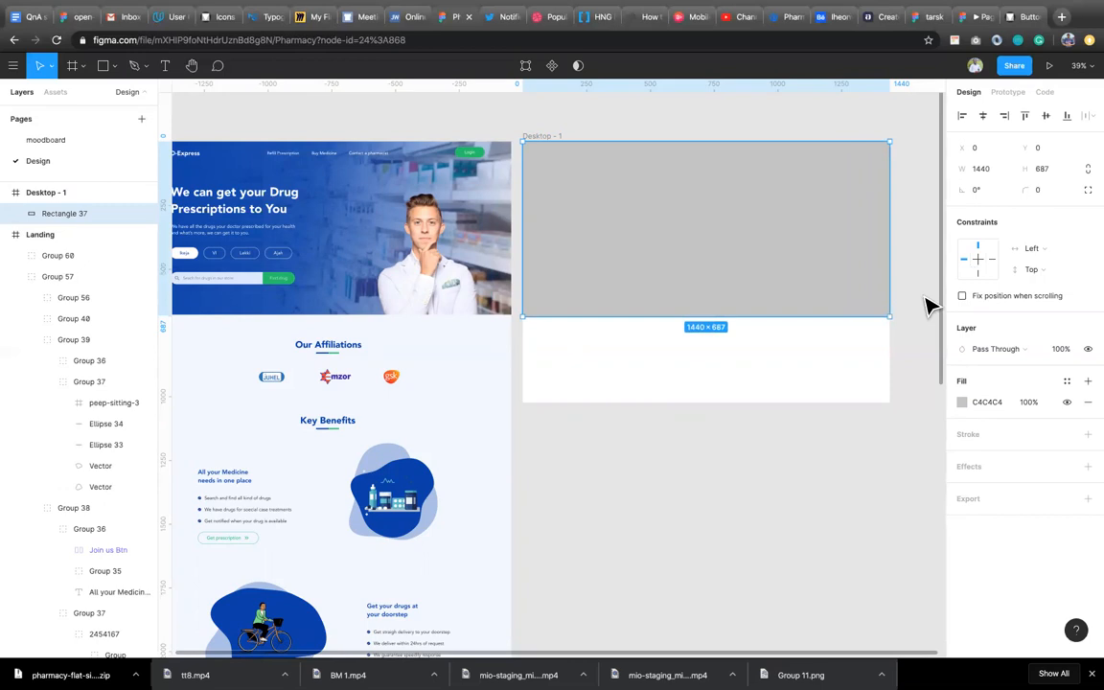
left_click(927, 306)
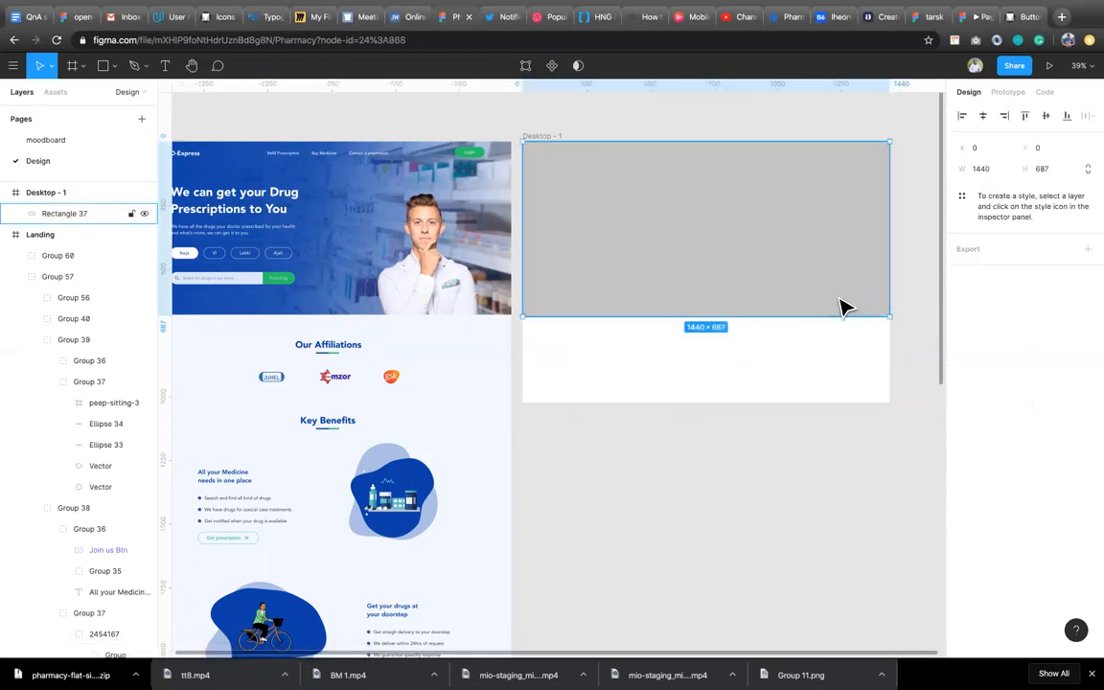
left_click(842, 306)
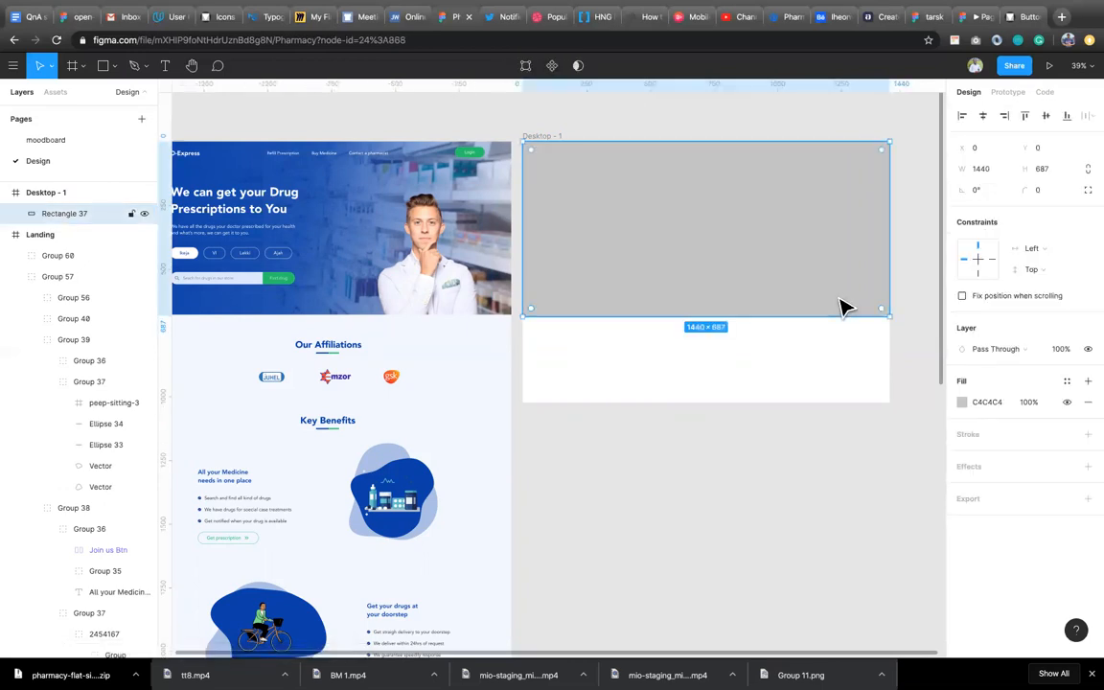
left_click(6, 235)
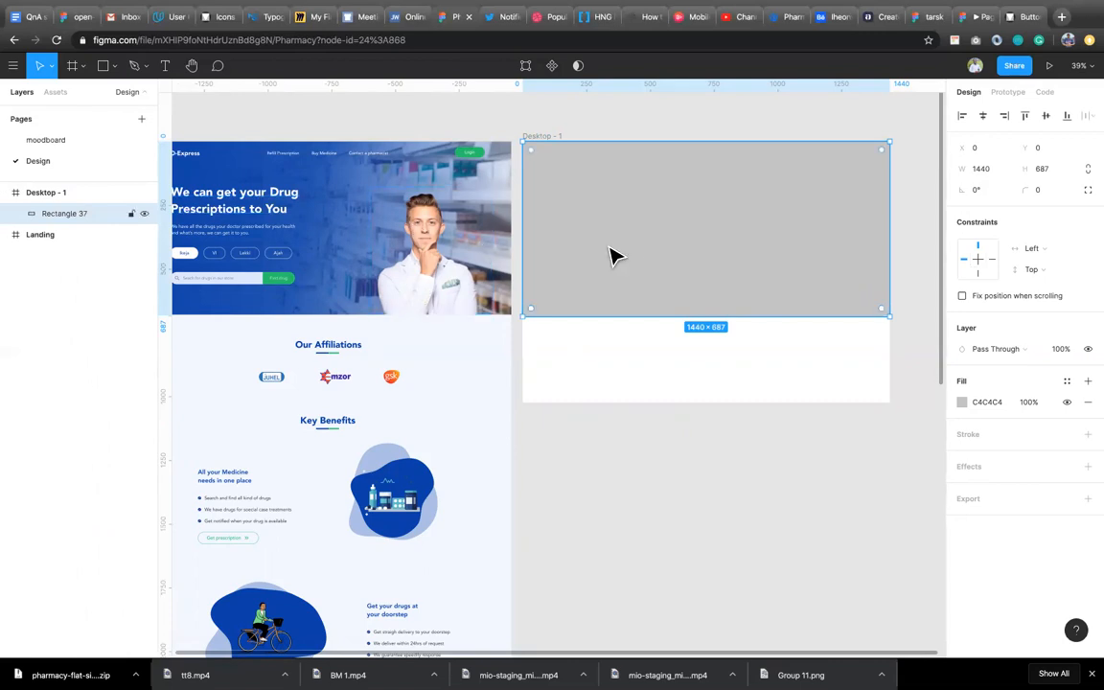
Run the Unsplash plugin on the grey hero rectangle in the new desktop frame
scroll(458, 327, "left", 3)
scroll(450, 236, "up", 5)
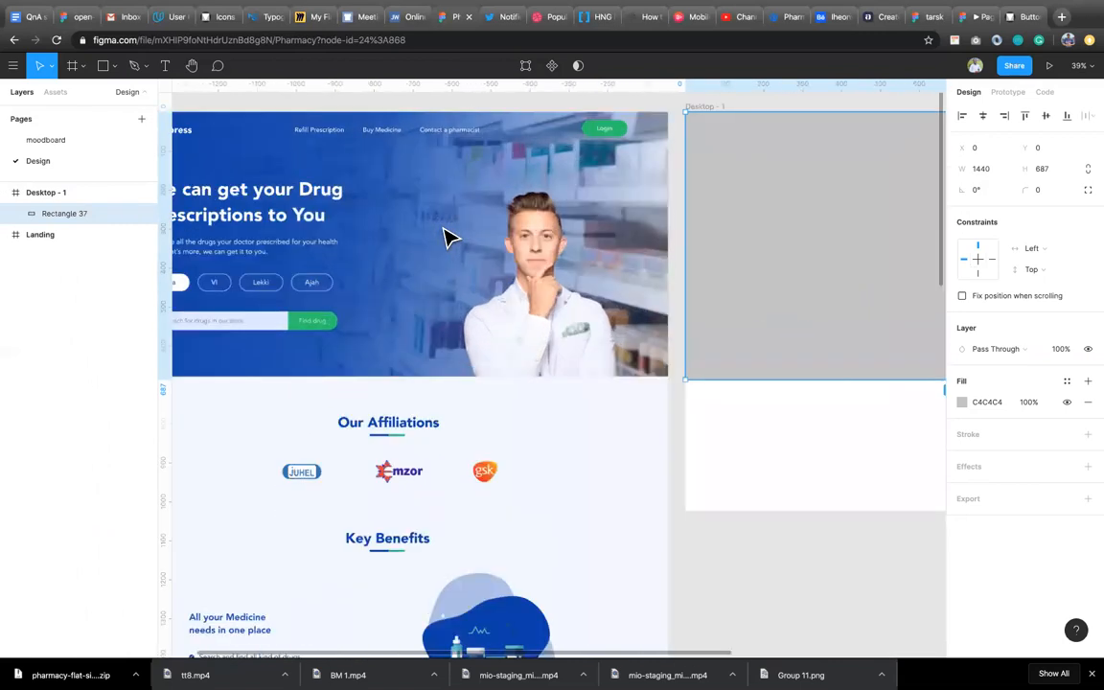
scroll(443, 236, "down", 4)
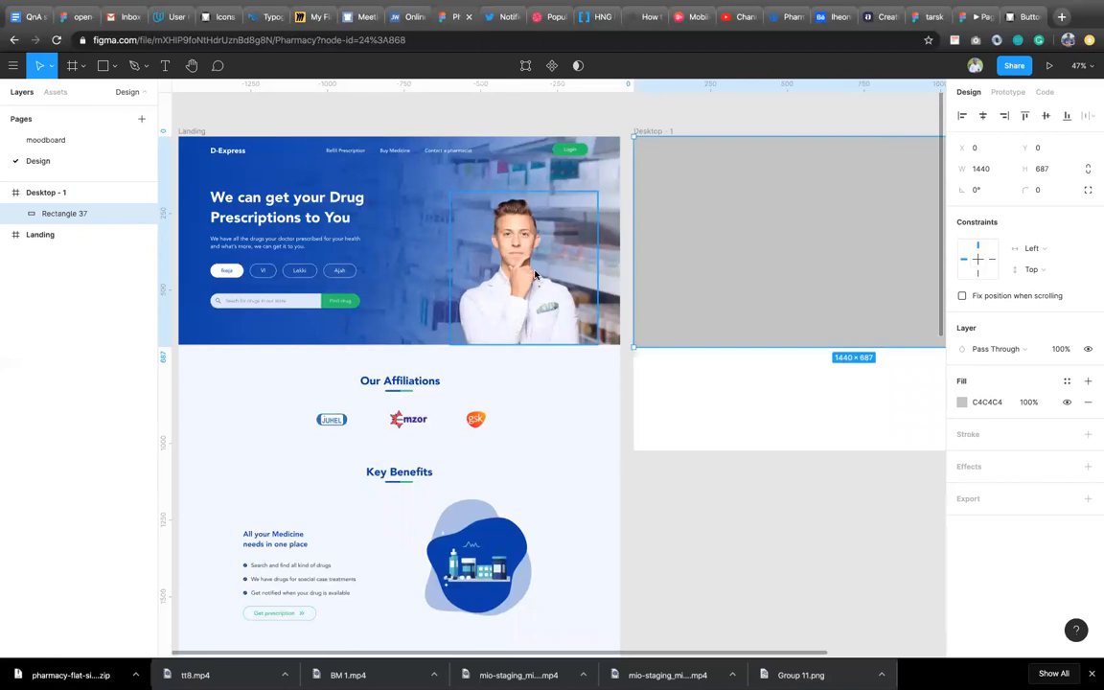
scroll(536, 275, "right", 3)
scroll(536, 275, "down", 5)
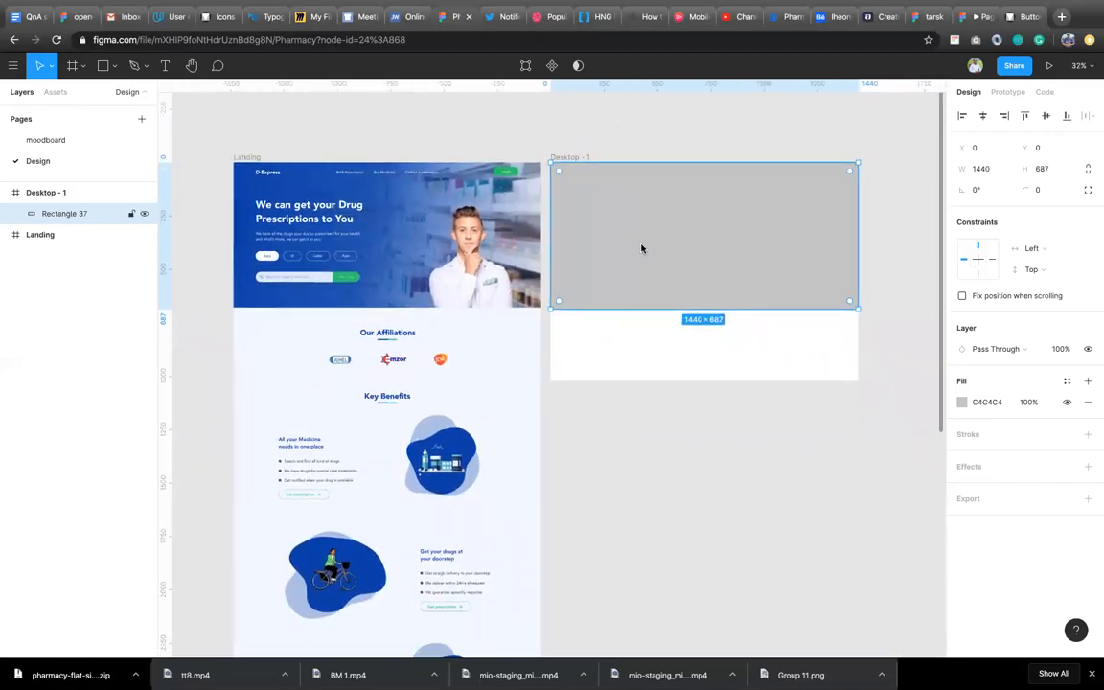
right_click(643, 247)
mouse_move(723, 496)
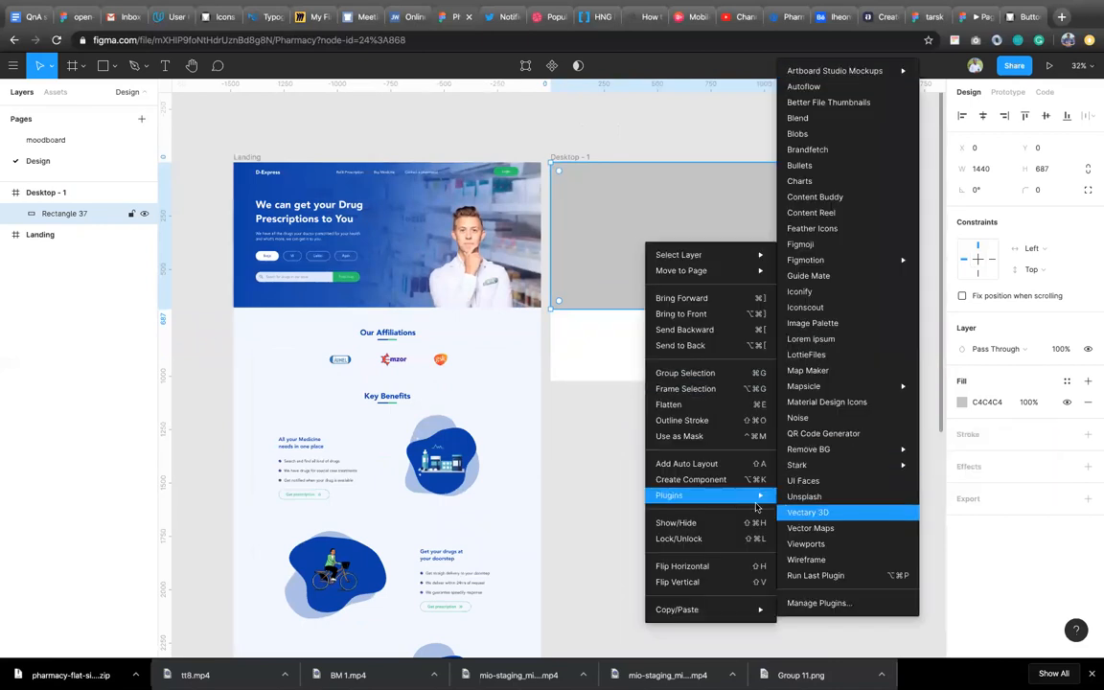
left_click(798, 506)
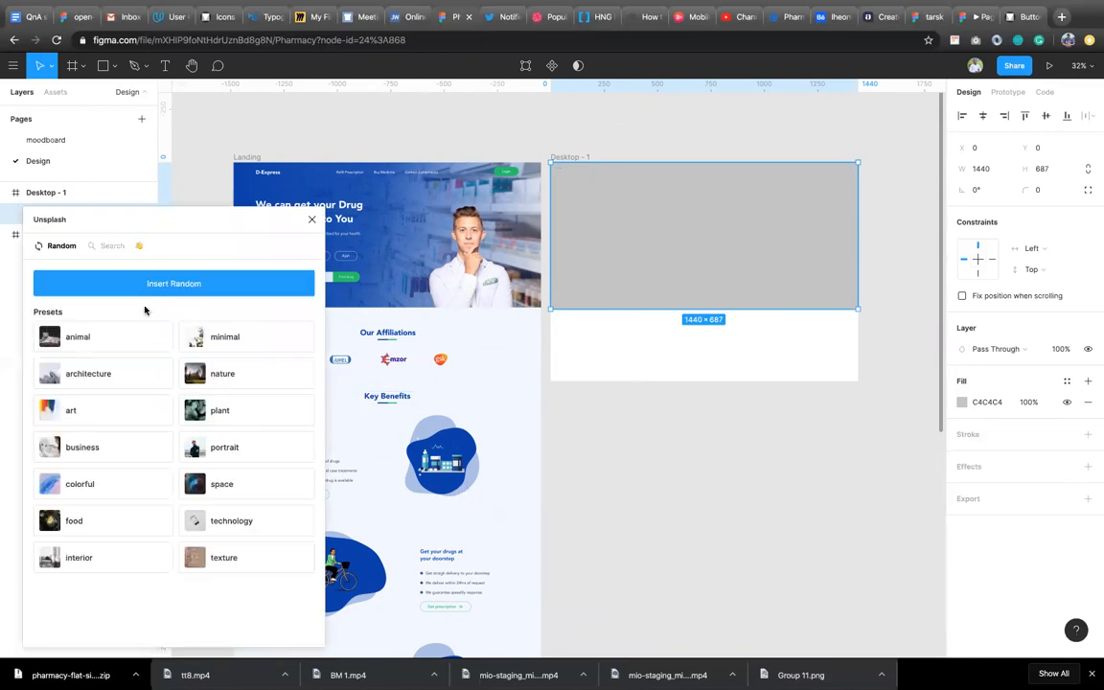
Search the Unsplash plugin for "pharmacy" images
left_click(107, 246)
left_click(140, 290)
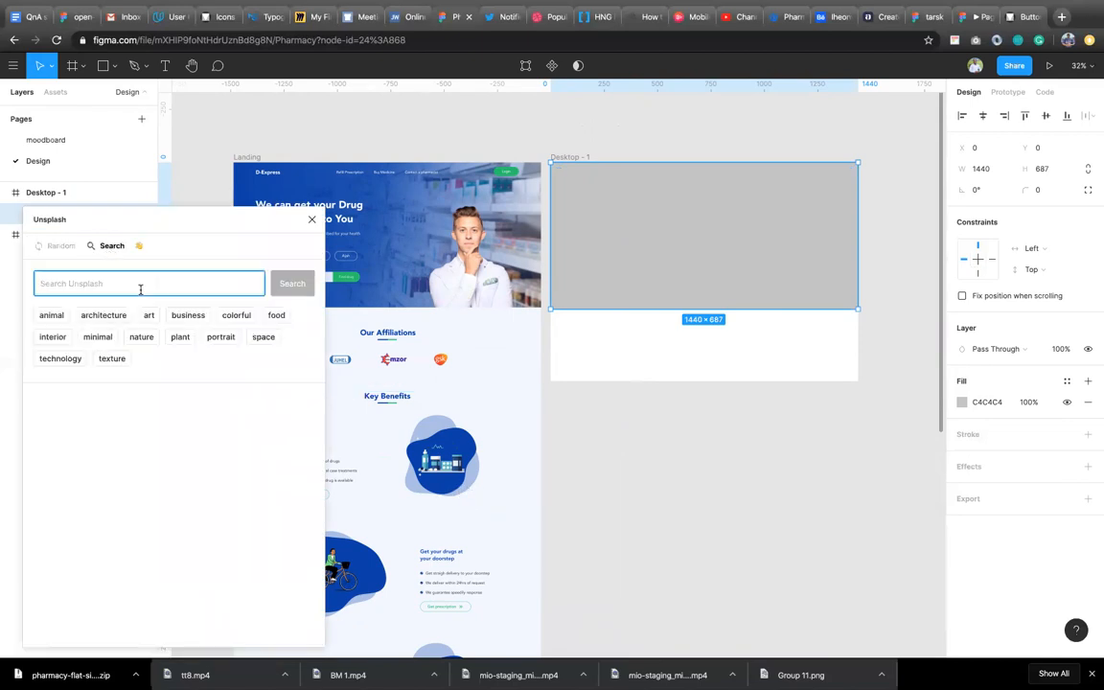
type("pharmacy")
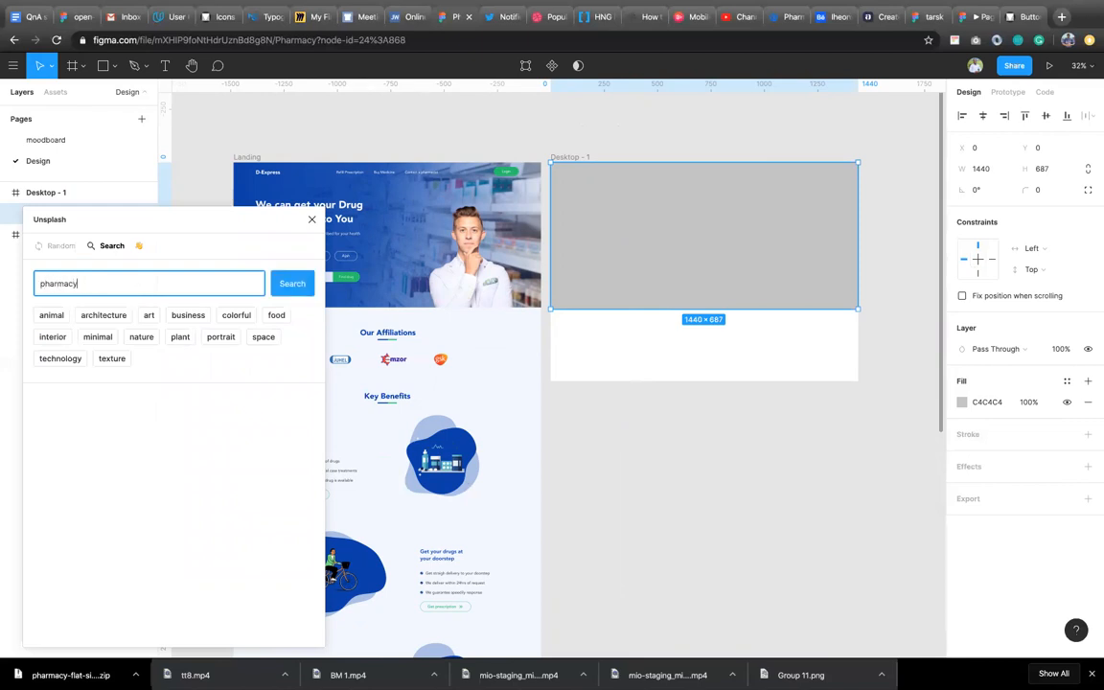
key("Return")
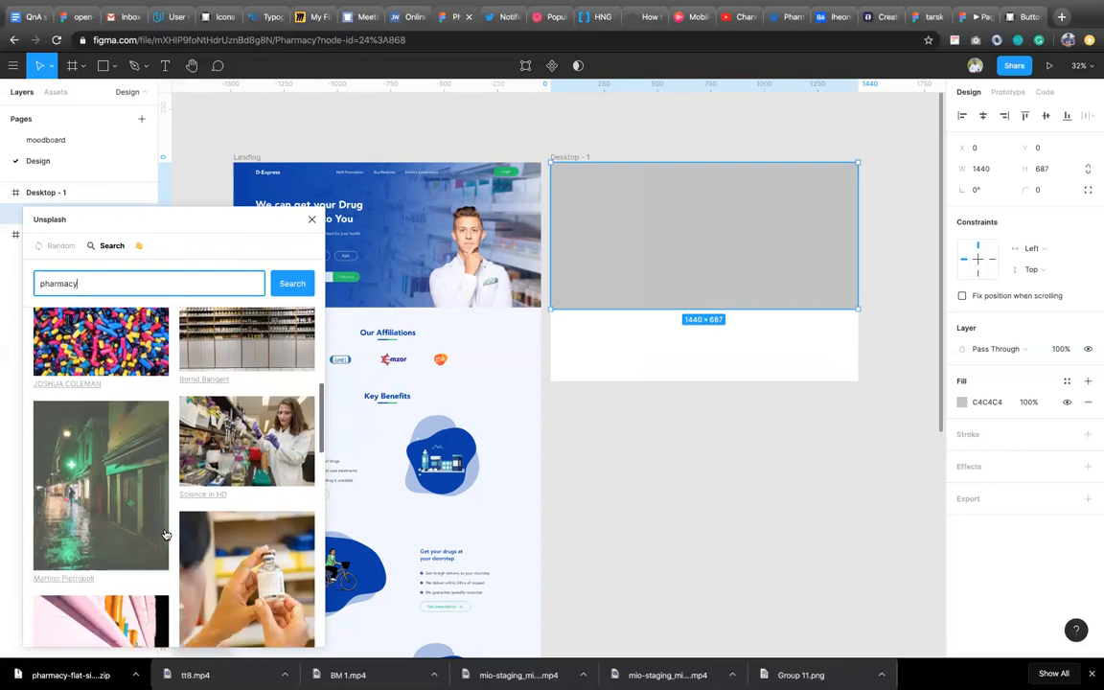
Fill the hero rectangle with the photo of bright white shelving aisles lined with books from the pharmacy results
scroll(165, 534, "down", 10)
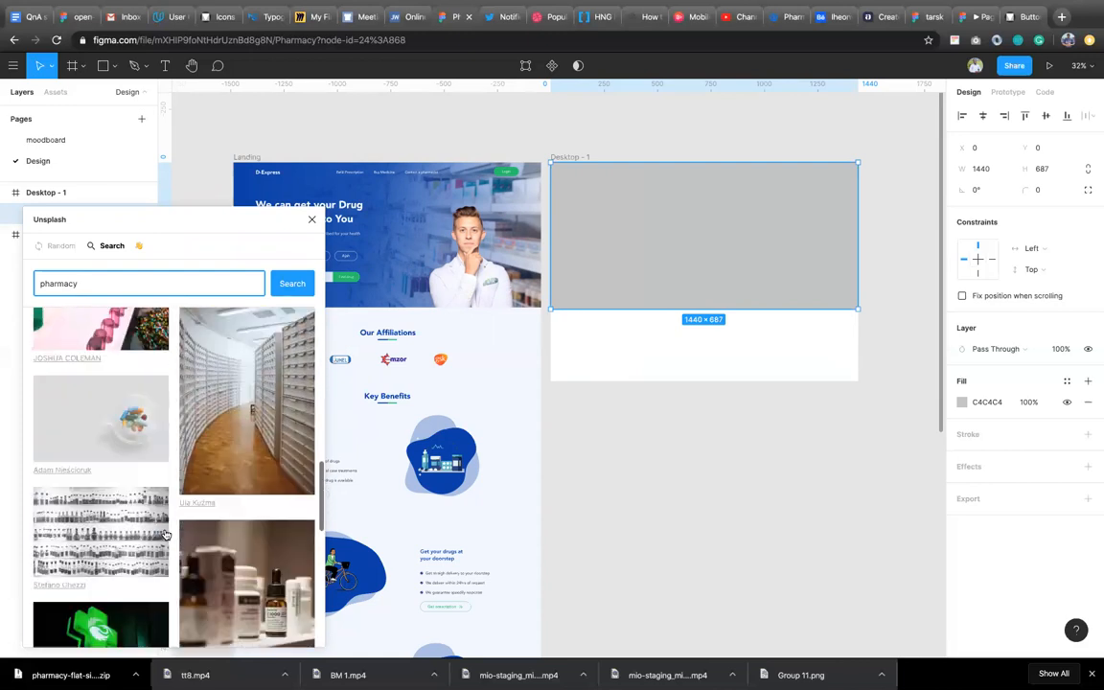
scroll(165, 533, "down", 5)
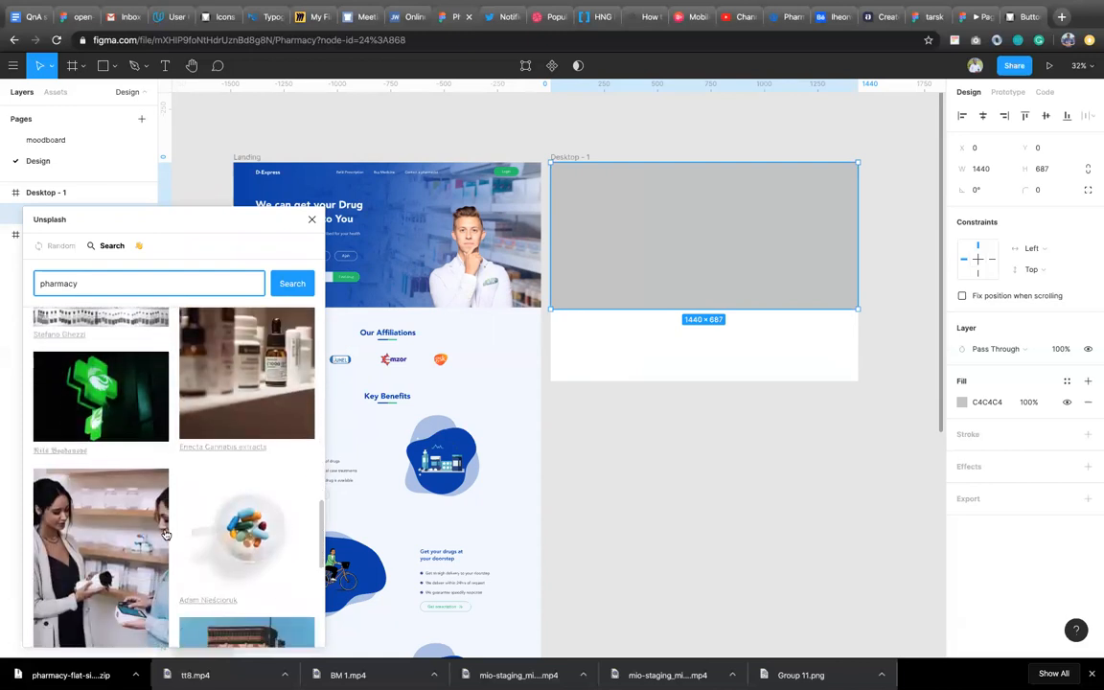
scroll(165, 534, "down", 8)
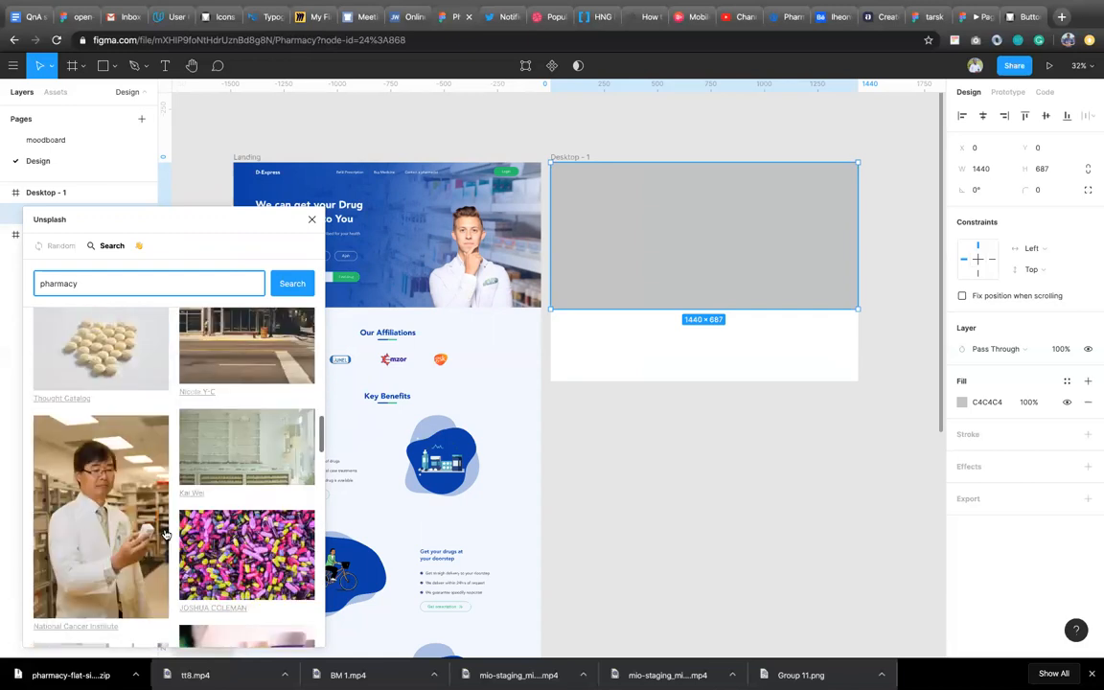
scroll(165, 534, "down", 5)
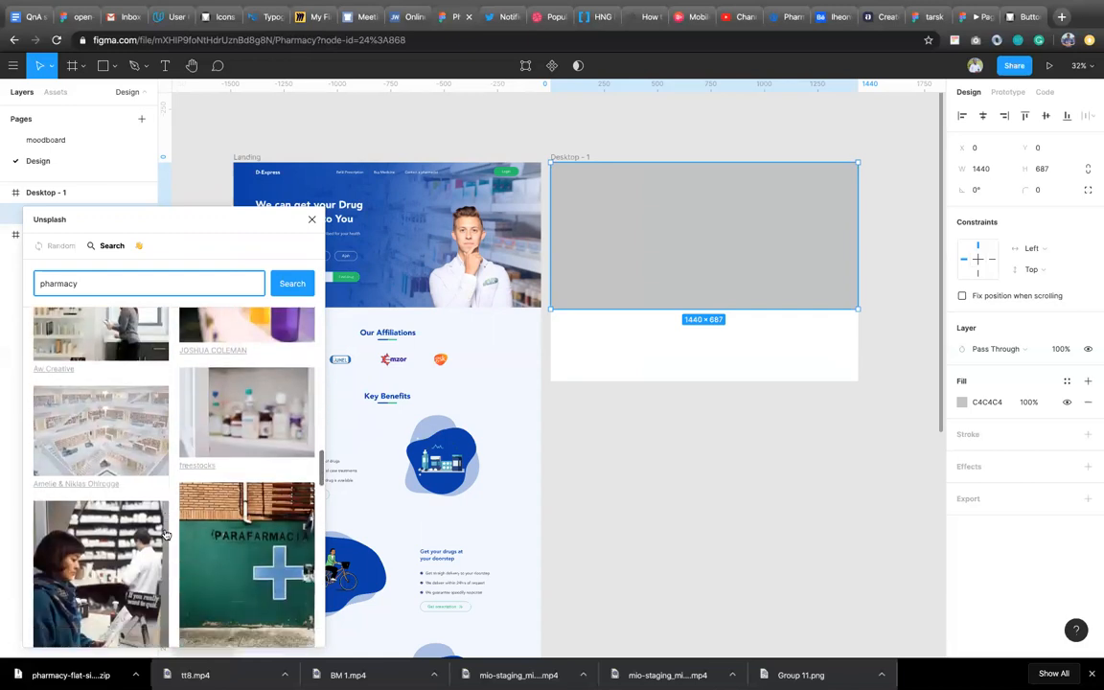
scroll(164, 533, "down", 8)
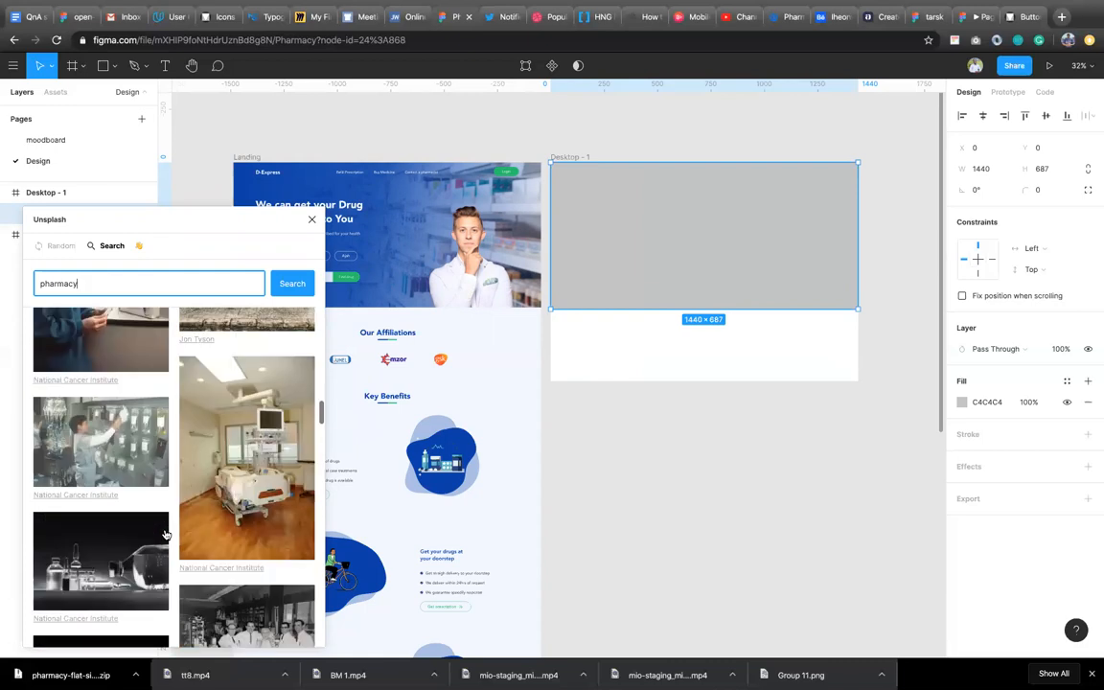
scroll(165, 534, "down", 5)
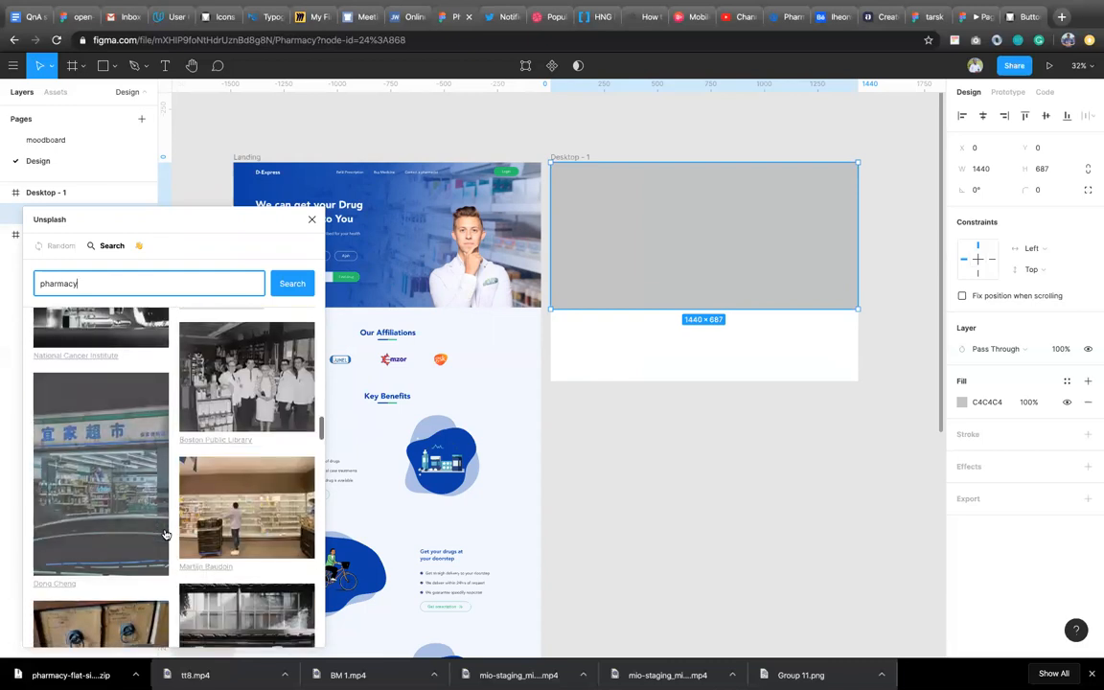
scroll(164, 533, "down", 5)
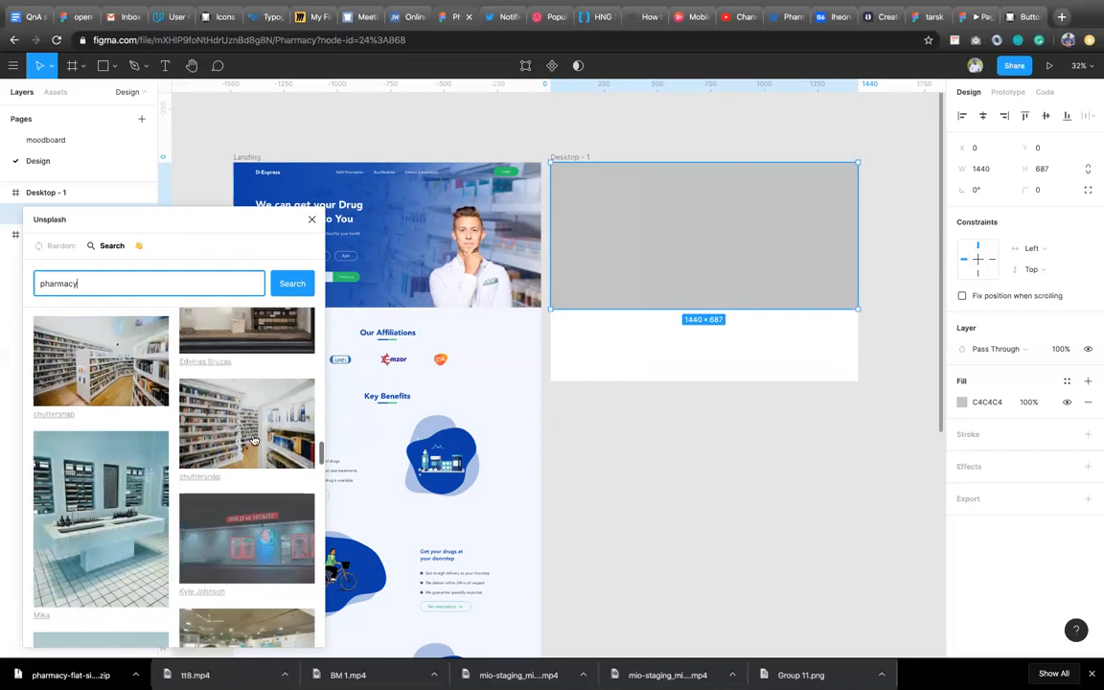
left_click(262, 435)
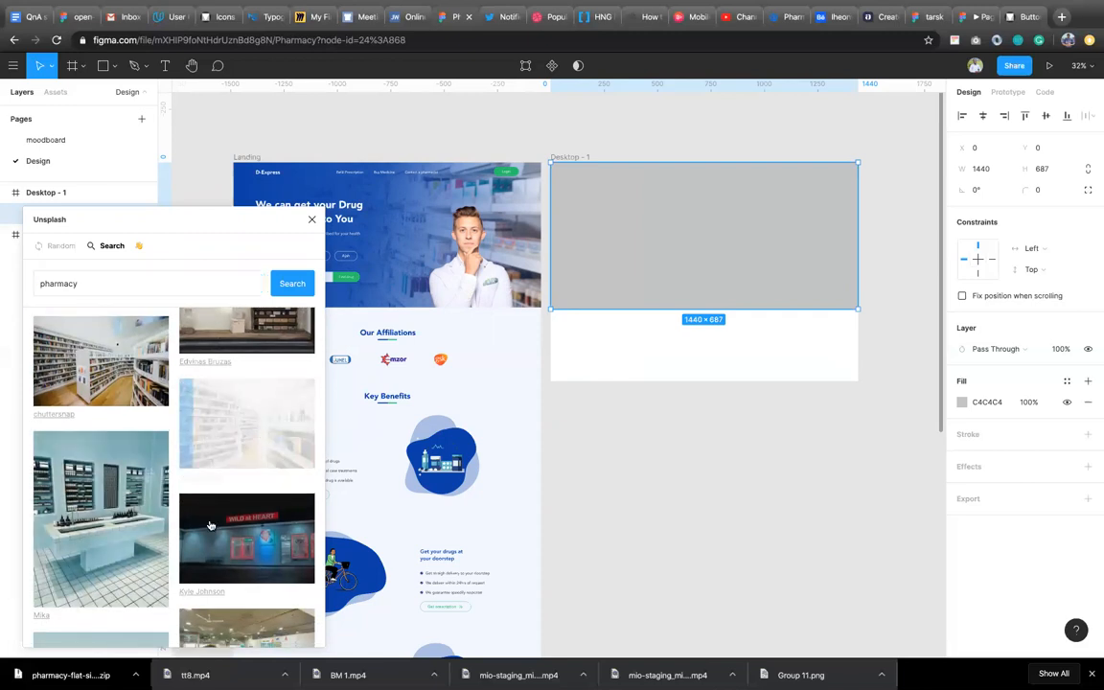
Look through more of the Unsplash pharmacy photos for a better-matching hero background, and close the plugin
scroll(188, 596, "down", 5)
scroll(189, 596, "down", 3)
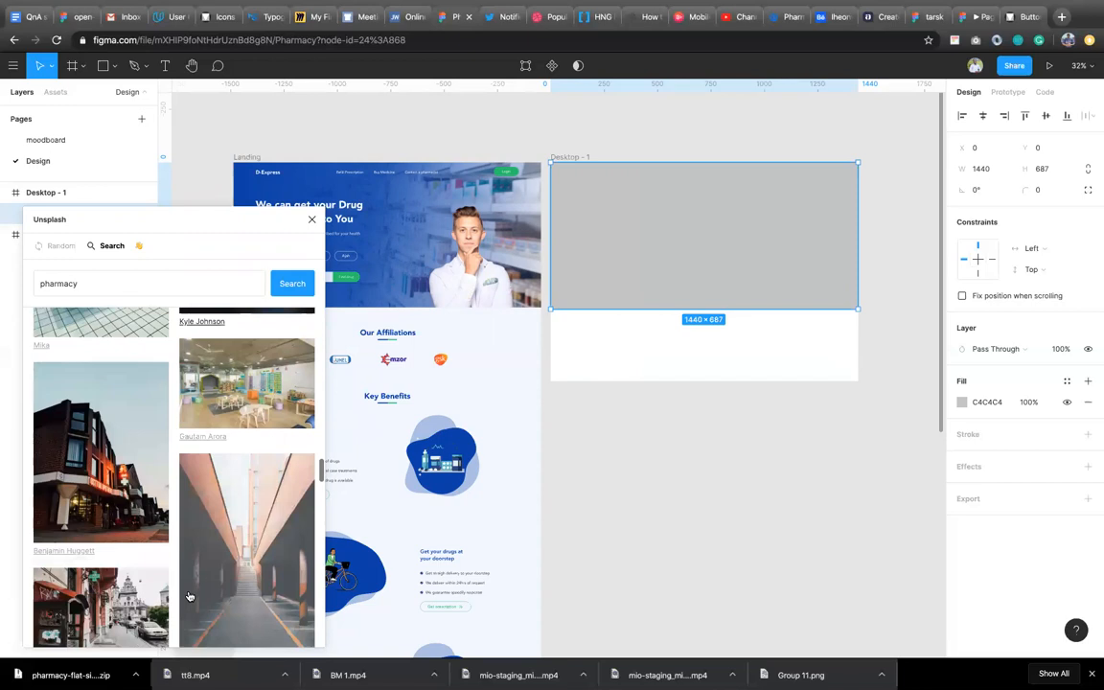
scroll(189, 596, "down", 1)
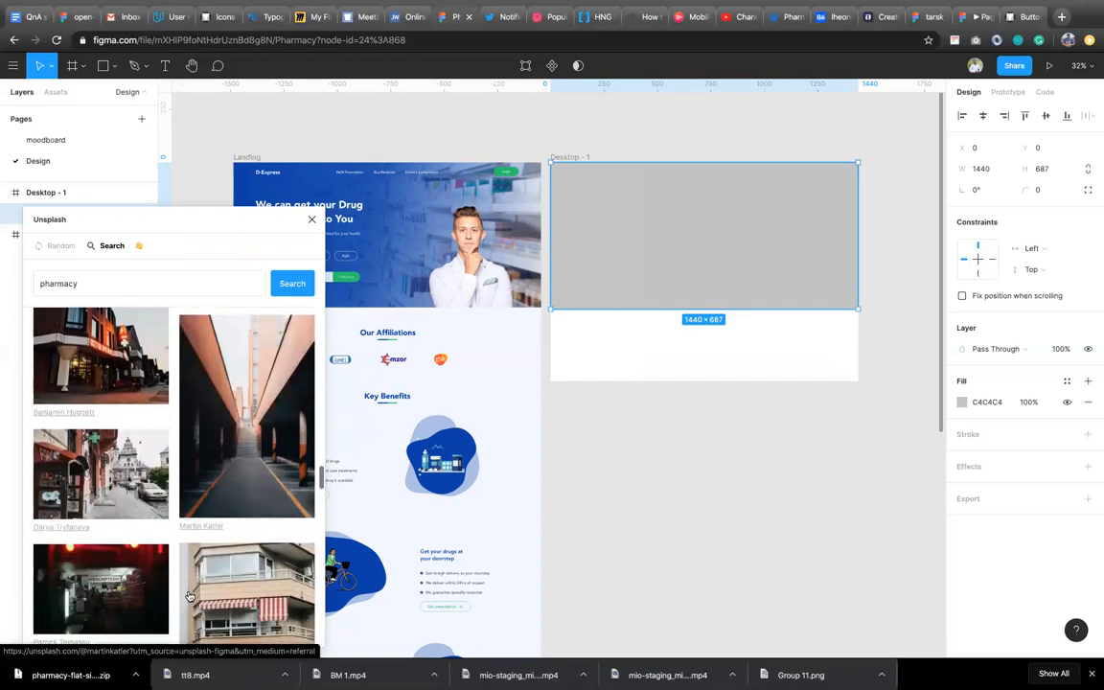
left_click(189, 596)
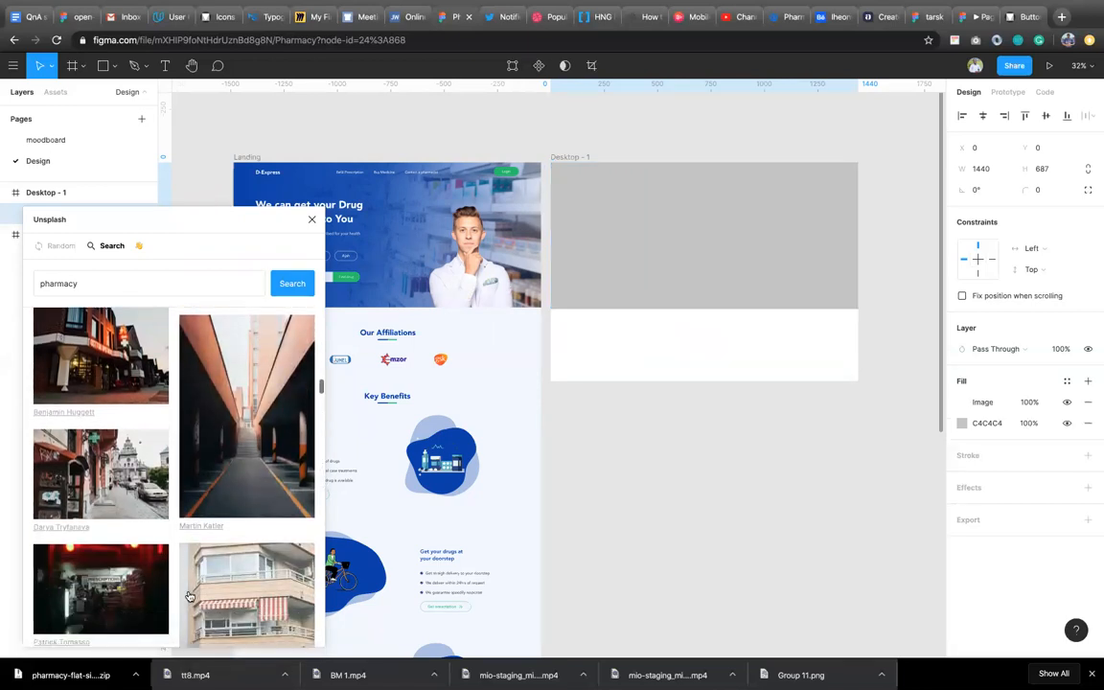
scroll(196, 556, "down", 1)
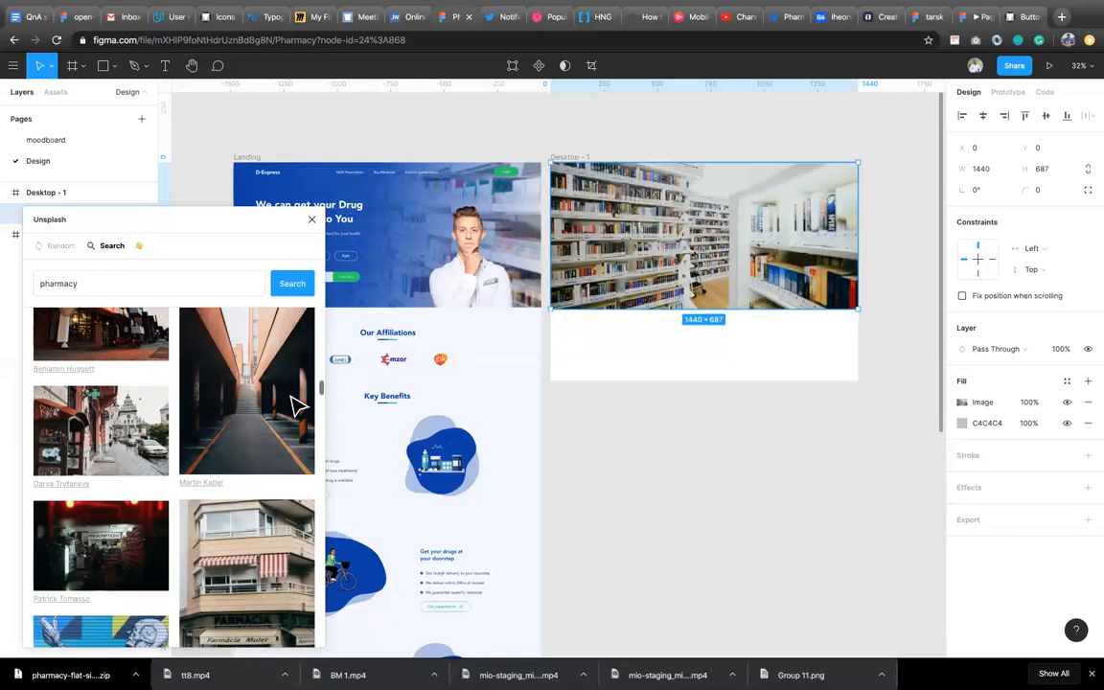
scroll(261, 416, "down", 5)
scroll(261, 416, "down", 7)
scroll(260, 416, "down", 10)
scroll(260, 416, "down", 6)
scroll(260, 416, "down", 8)
scroll(260, 416, "down", 8)
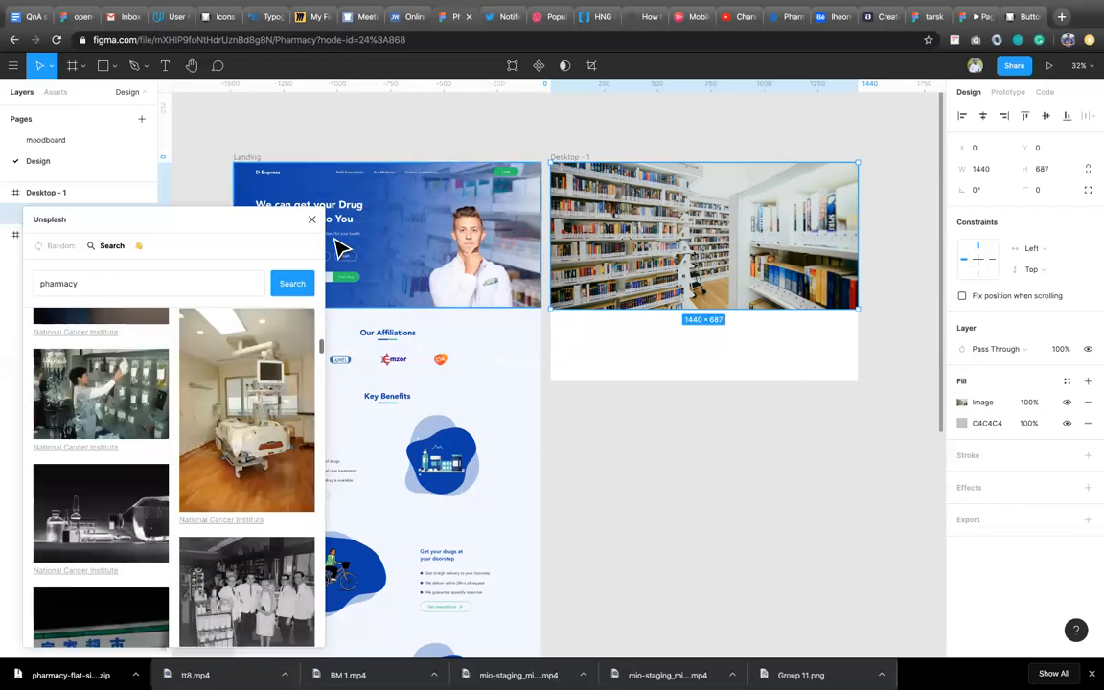
left_click(312, 219)
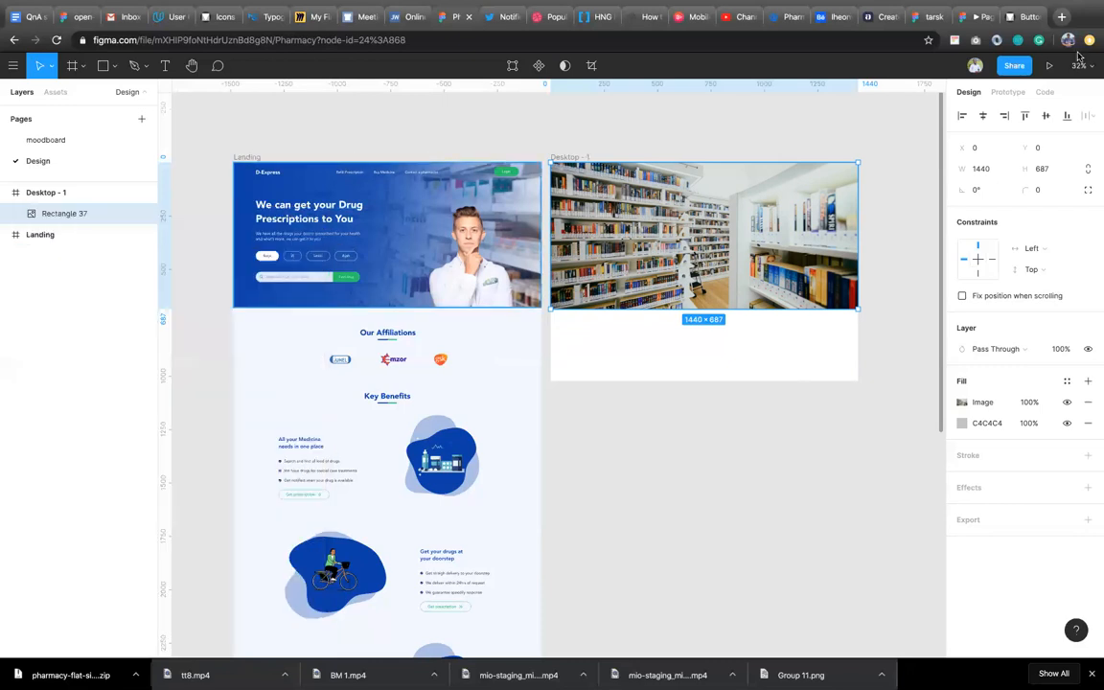
Open a new browser tab for finding stock photos
left_click(1027, 17)
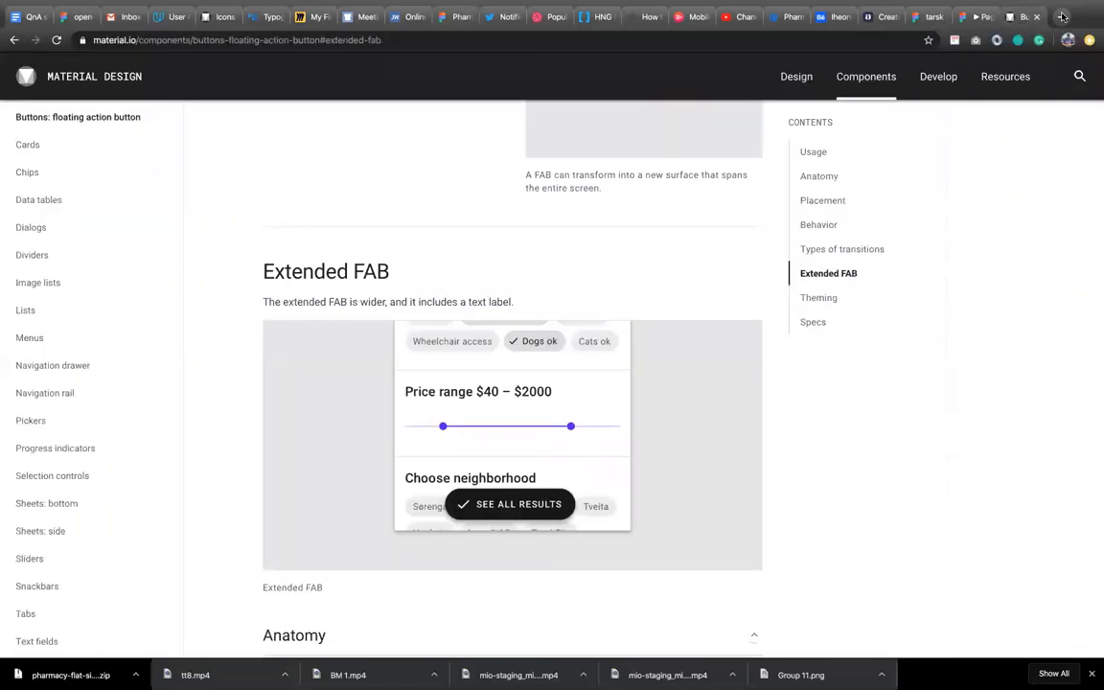
left_click(979, 17)
key("super+t")
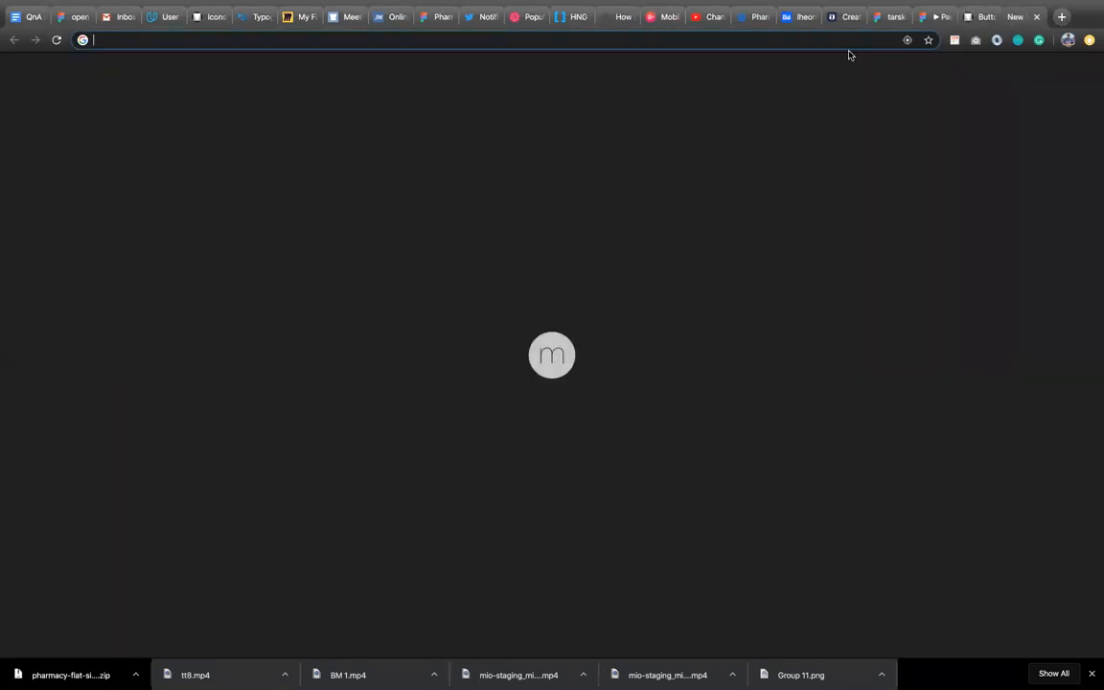
type("unsl")
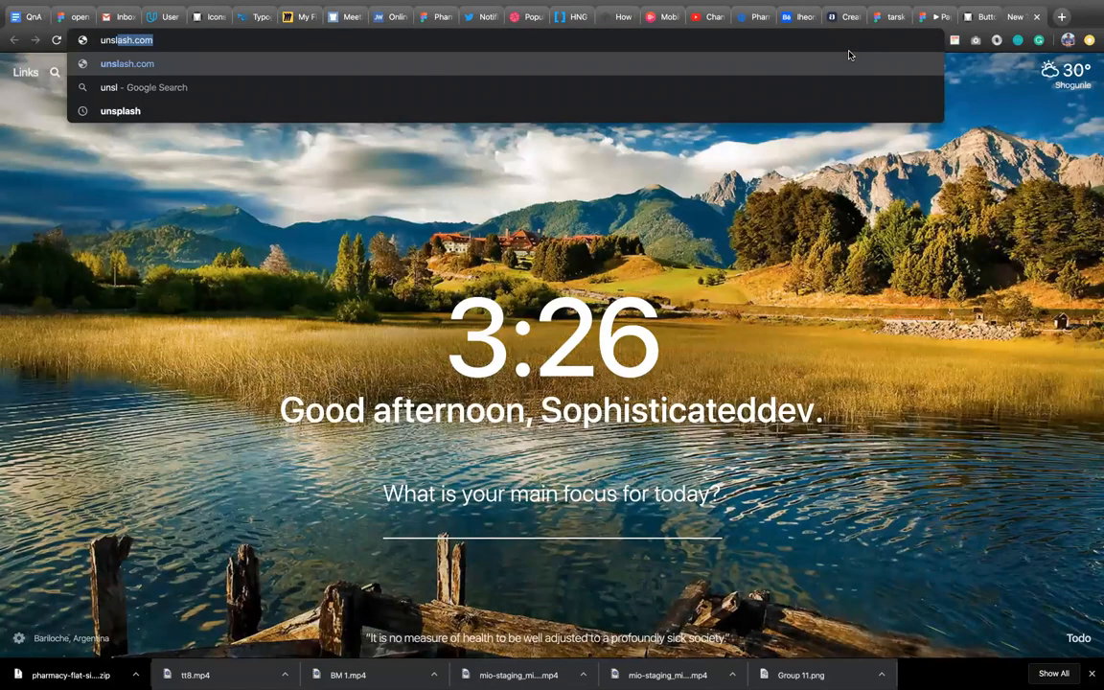
key("BackSpace")
key("BackSpace")
key("BackSpace")
key("BackSpace")
key("BackSpace")
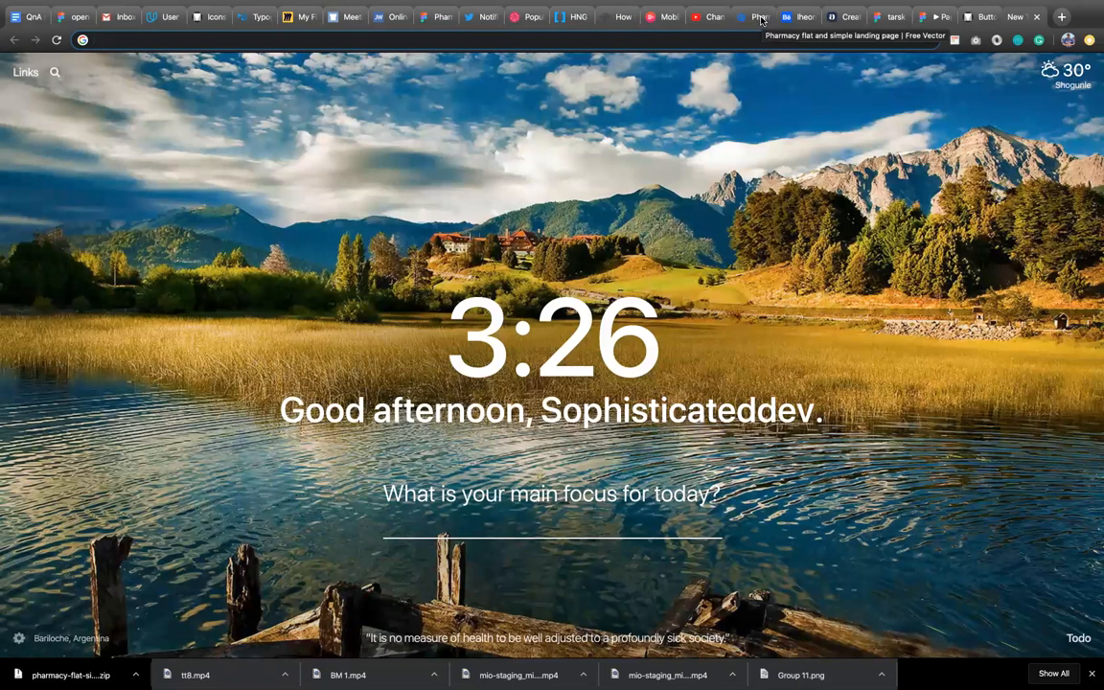
Search Google for "deposit photo"
type("dep")
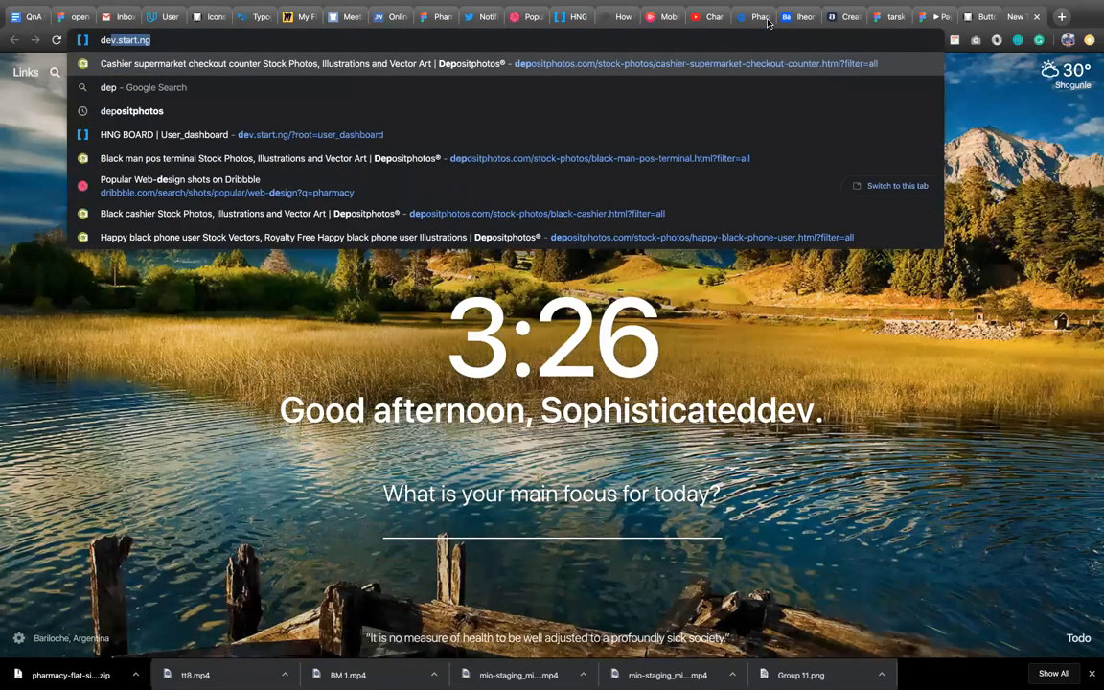
type("p")
key("Return")
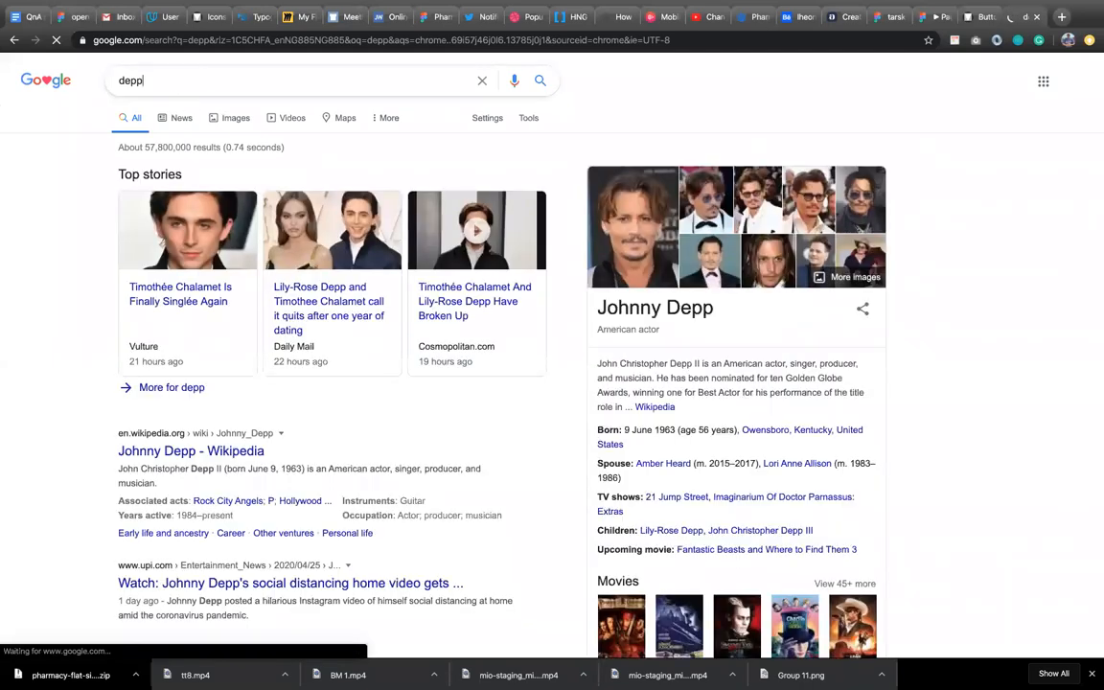
key("BackSpace")
type("osit")
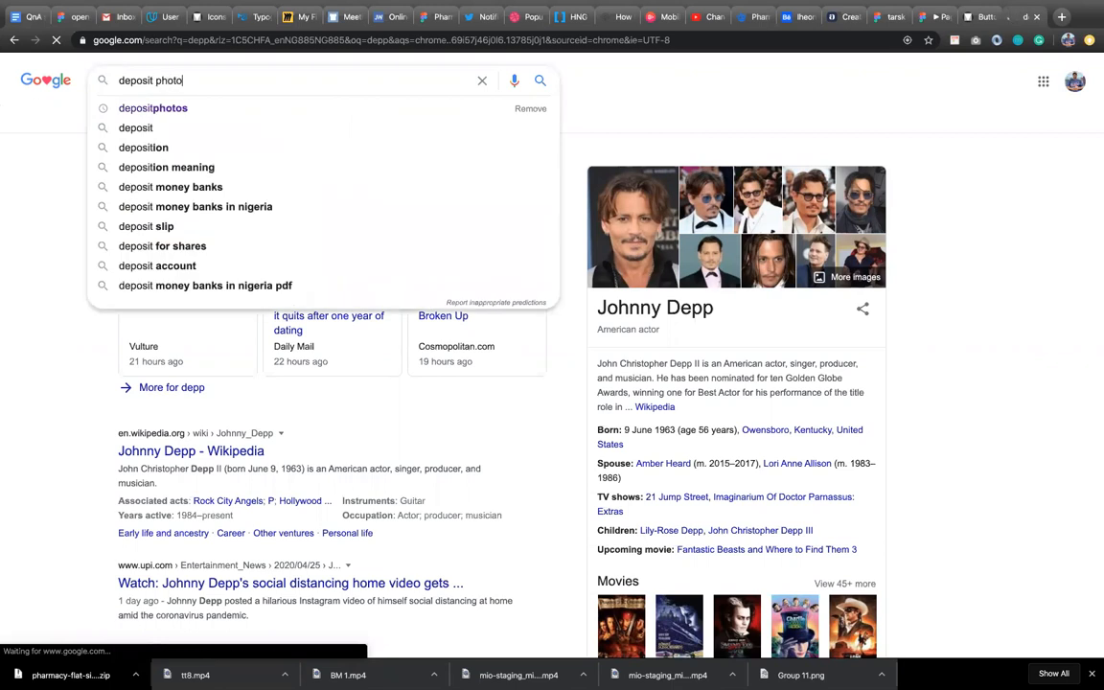
type(" photo")
key("Return")
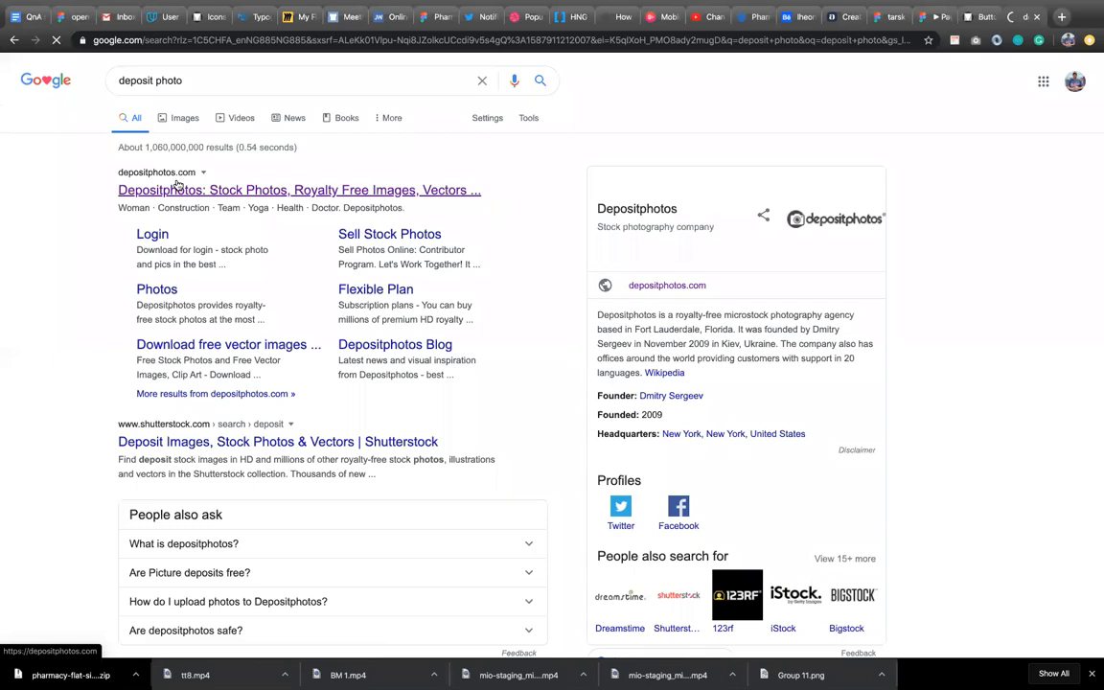
Open the Depositphotos website from the search results and log in to the account
left_click(178, 187)
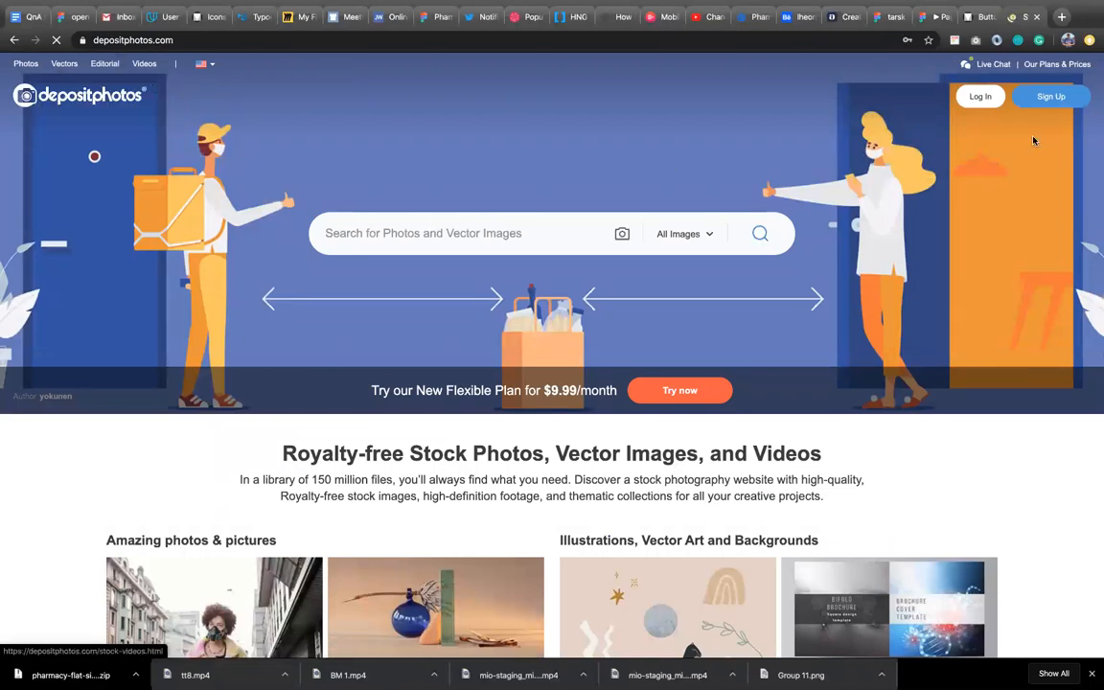
left_click(980, 95)
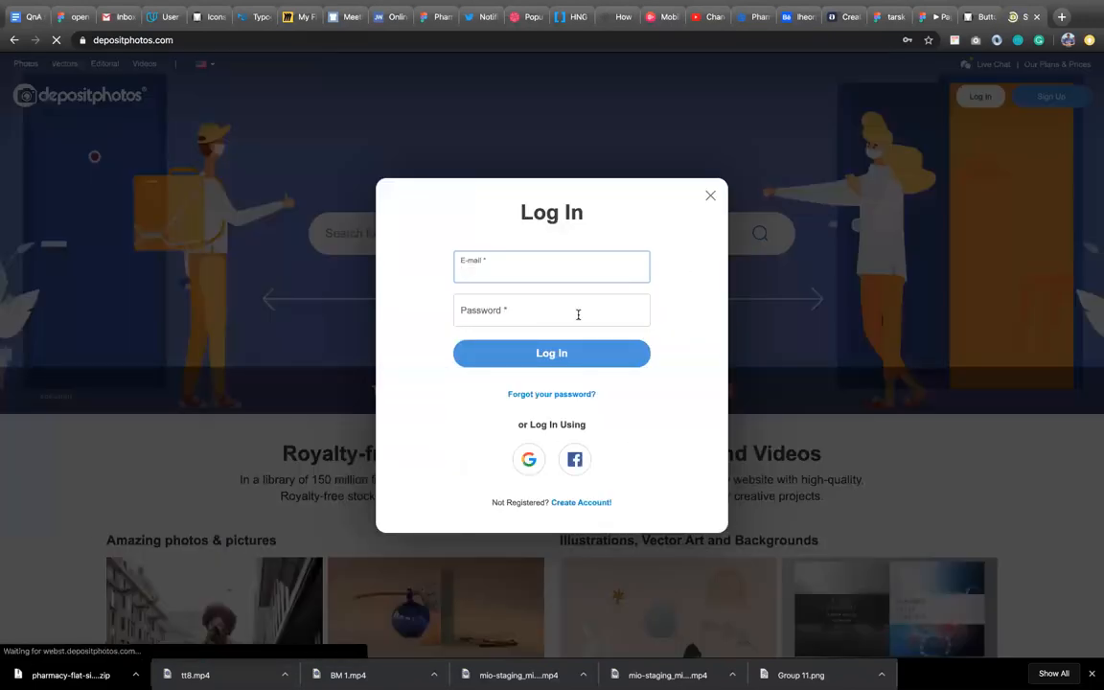
left_click(566, 354)
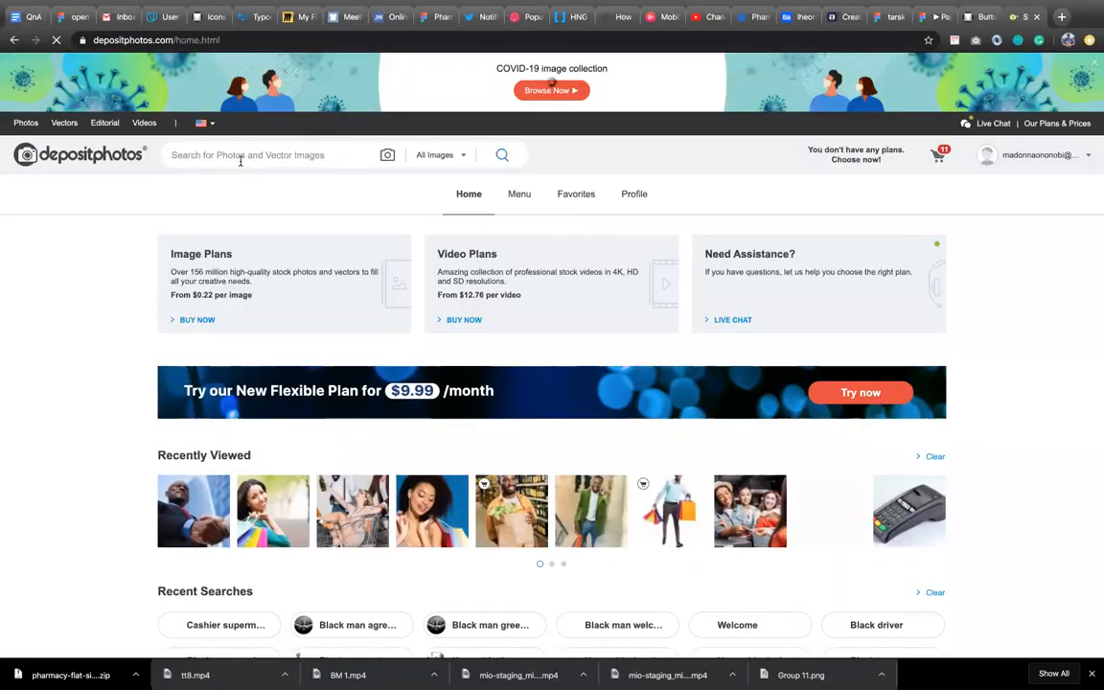
Search Depositphotos for "pharmacy background" using the suggested search term
left_click(241, 158)
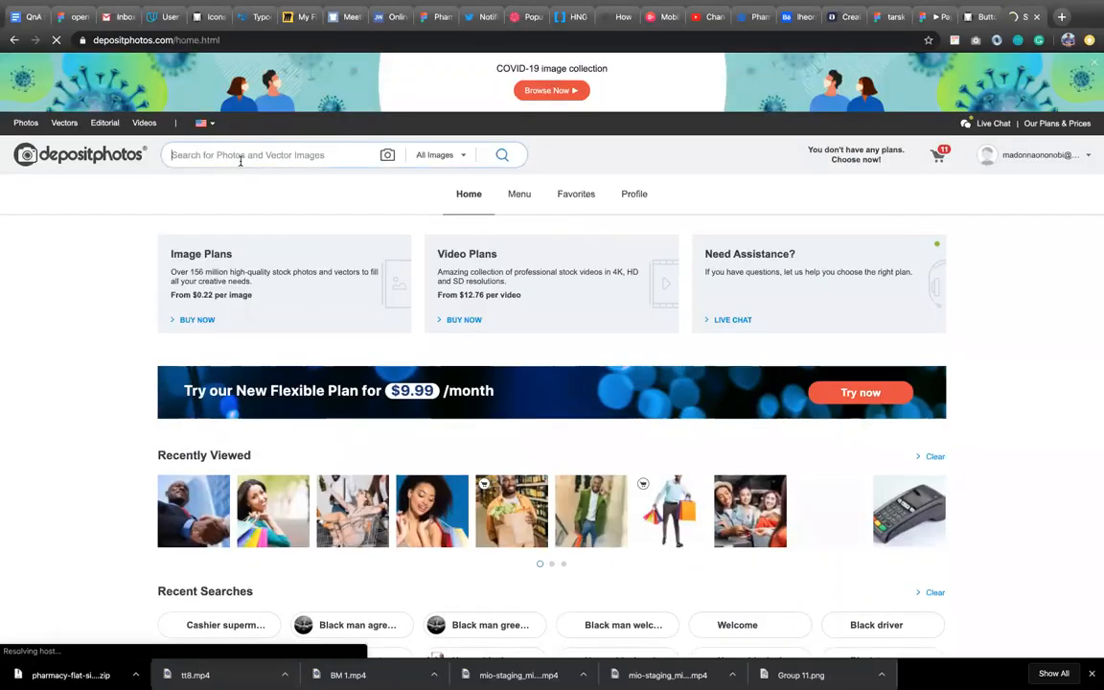
type("p")
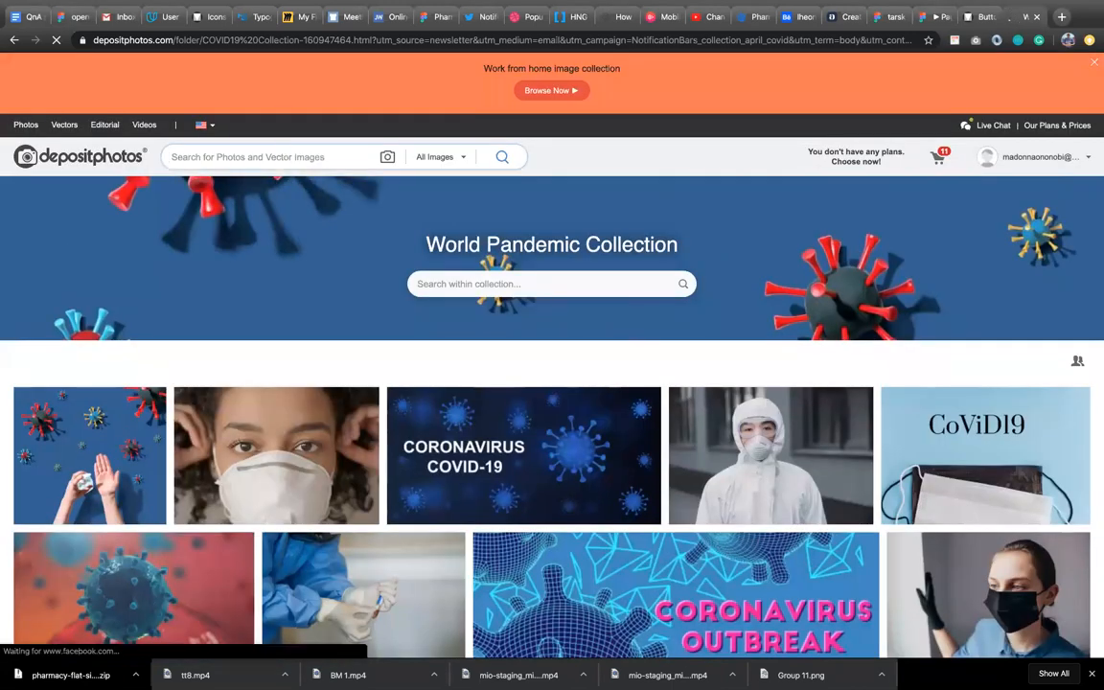
type("pharma")
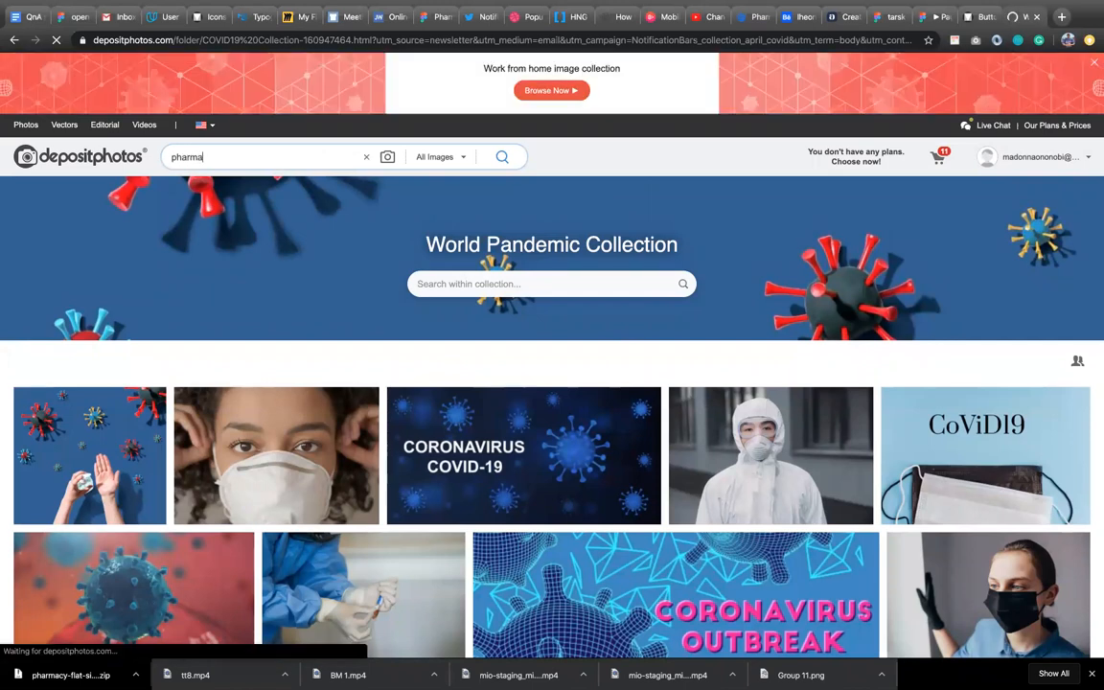
type("cy")
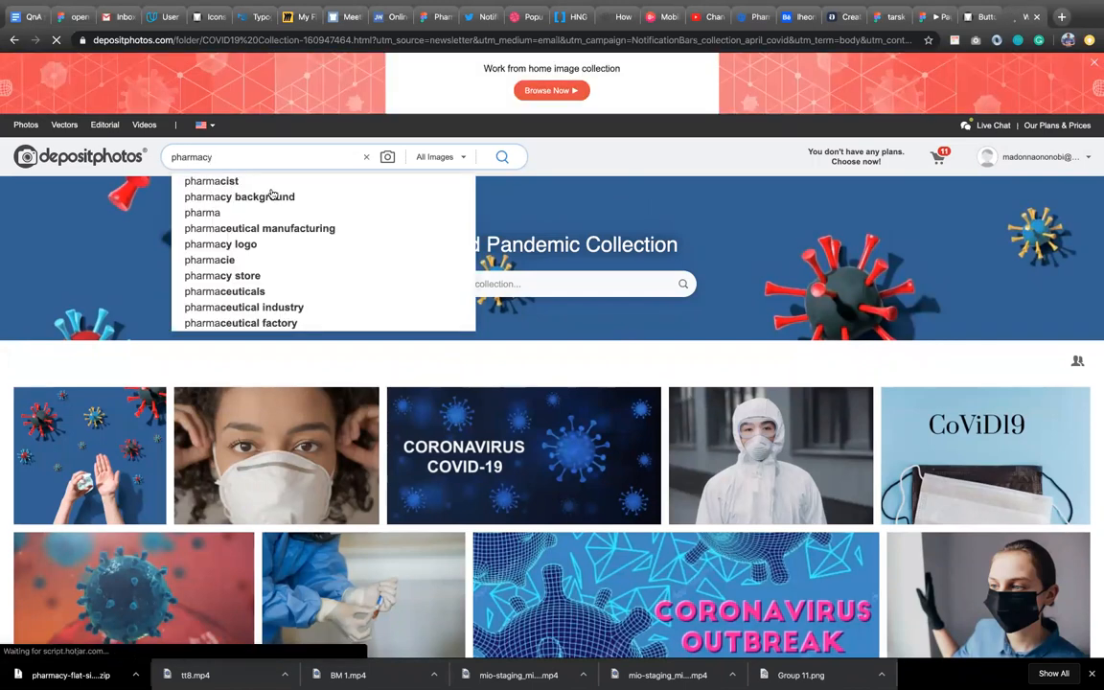
left_click(272, 197)
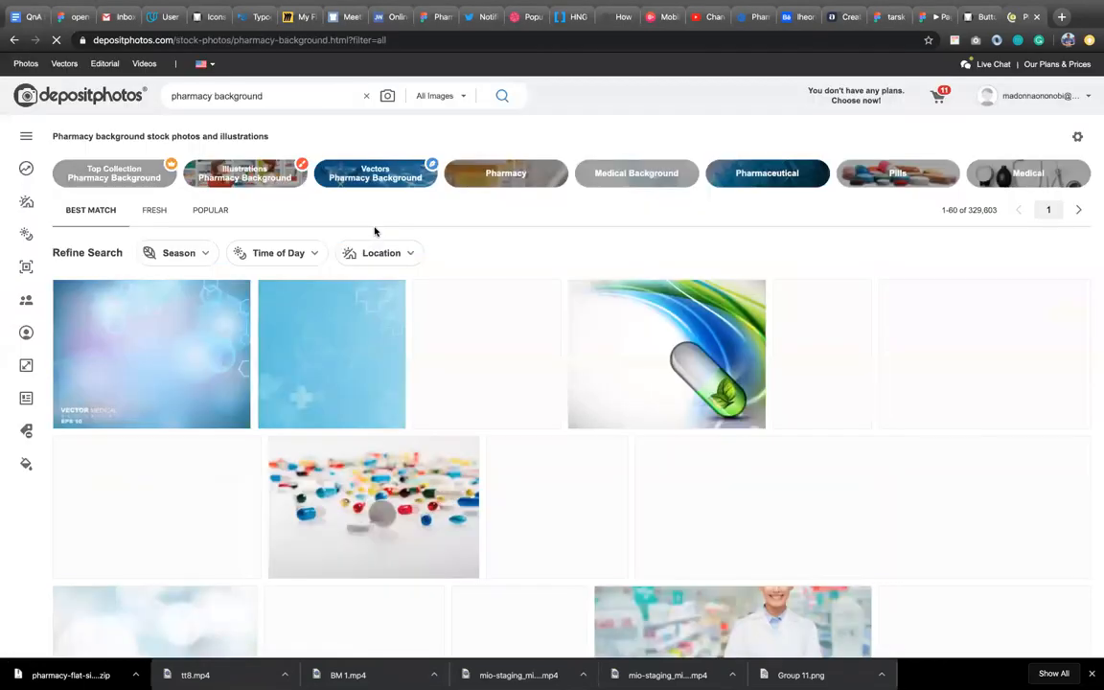
Examine the pharmacy background search results for an image that suits the hero section
scroll(423, 484, "down", 2)
scroll(422, 484, "down", 4)
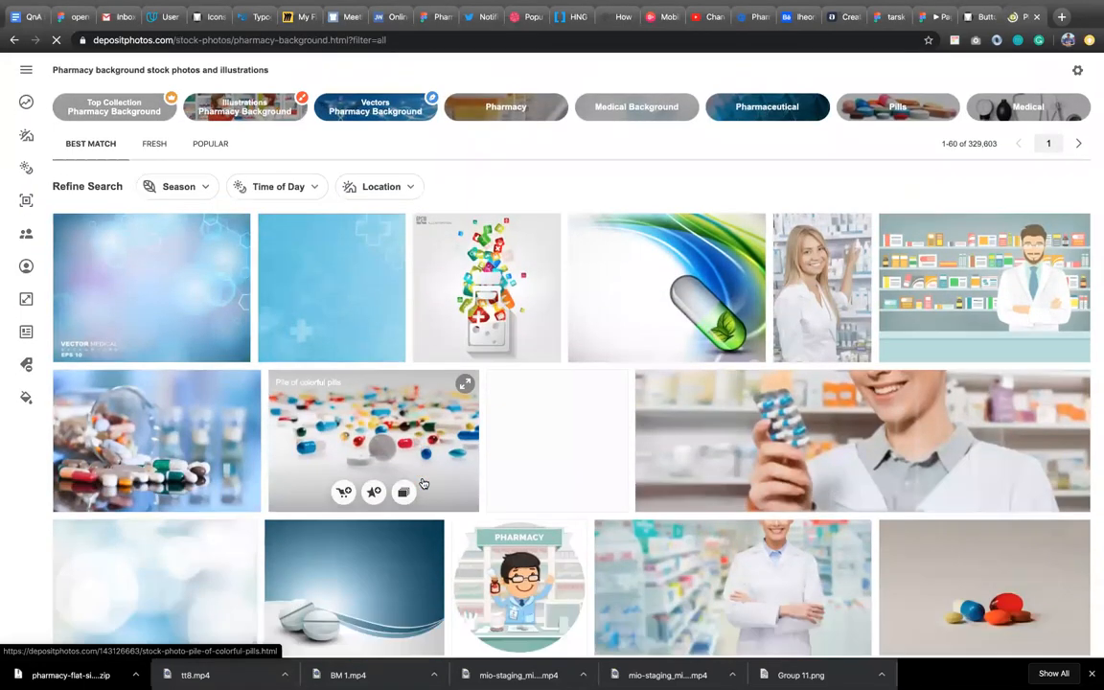
scroll(423, 483, "down", 2)
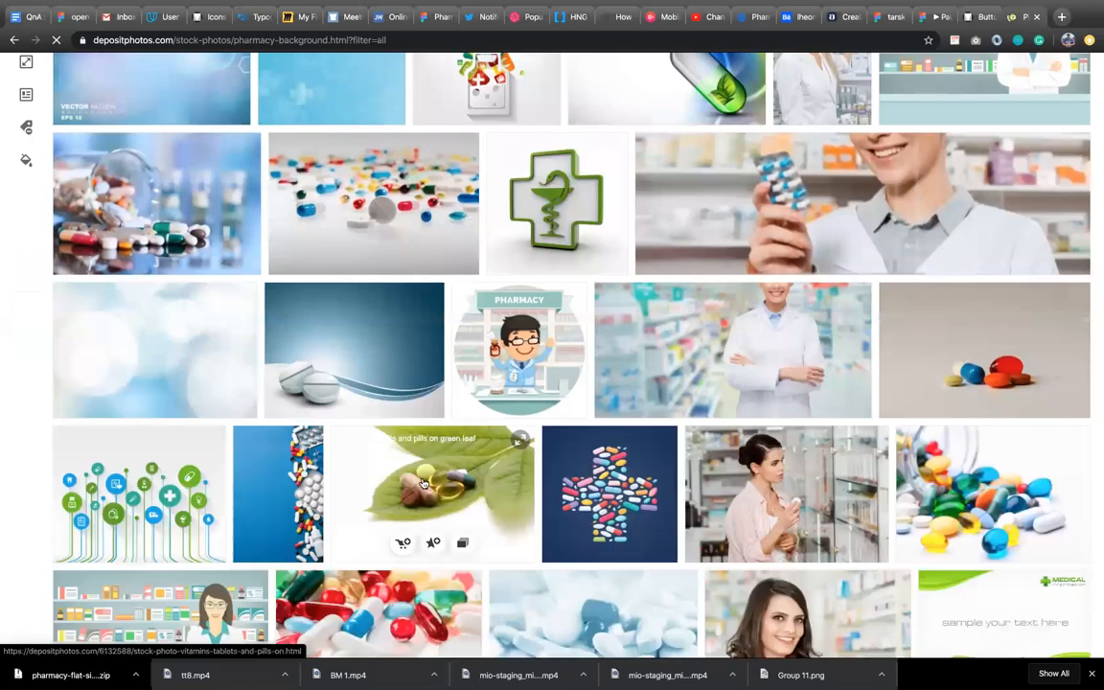
scroll(423, 482, "down", 3)
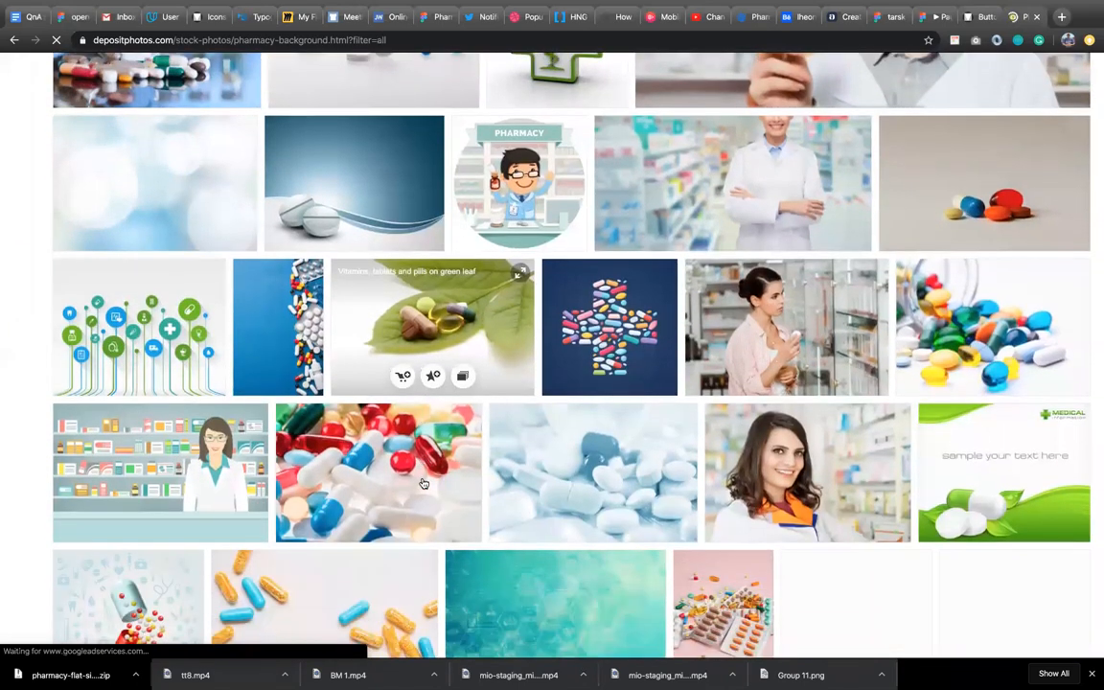
scroll(423, 483, "down", 2)
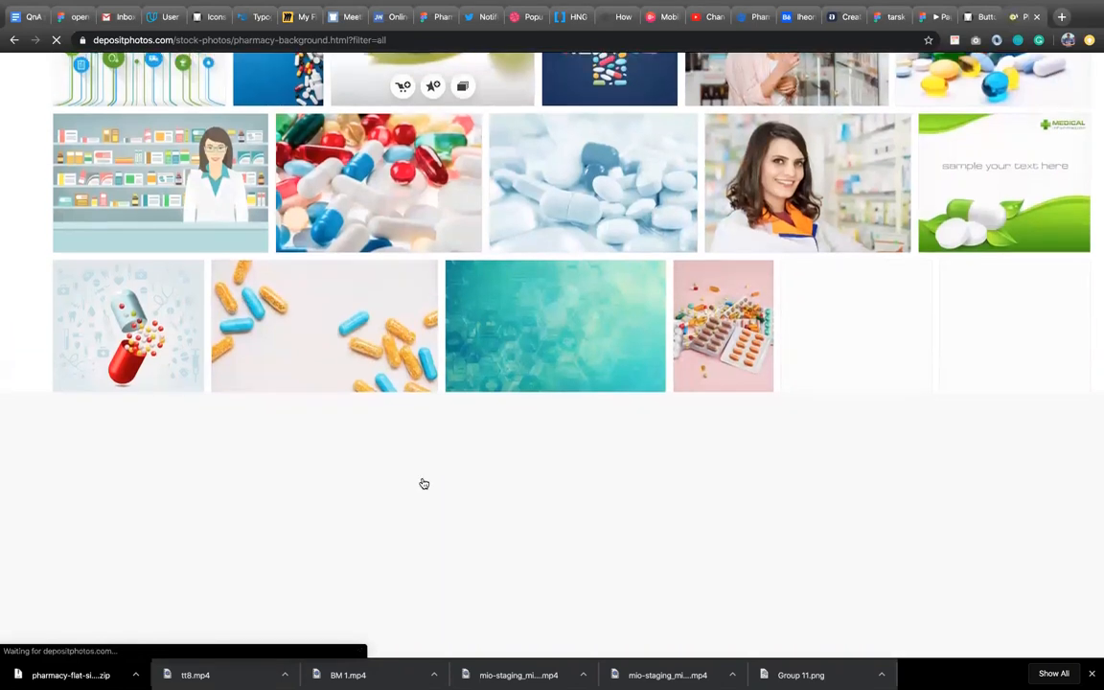
scroll(424, 483, "down", 3)
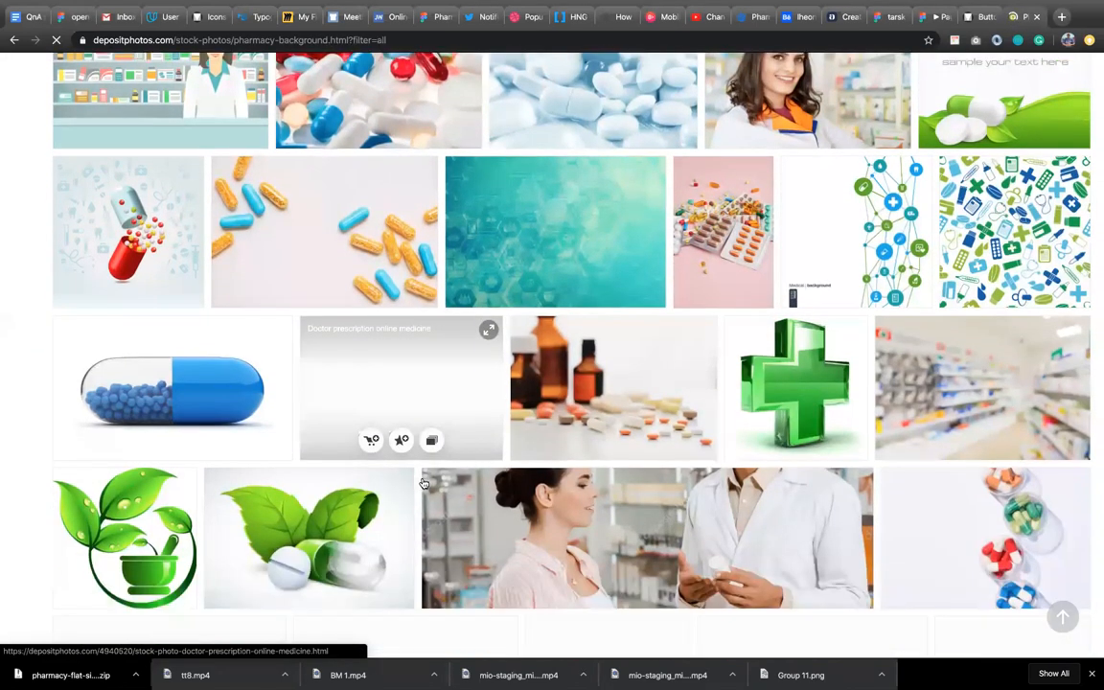
scroll(424, 483, "down", 3)
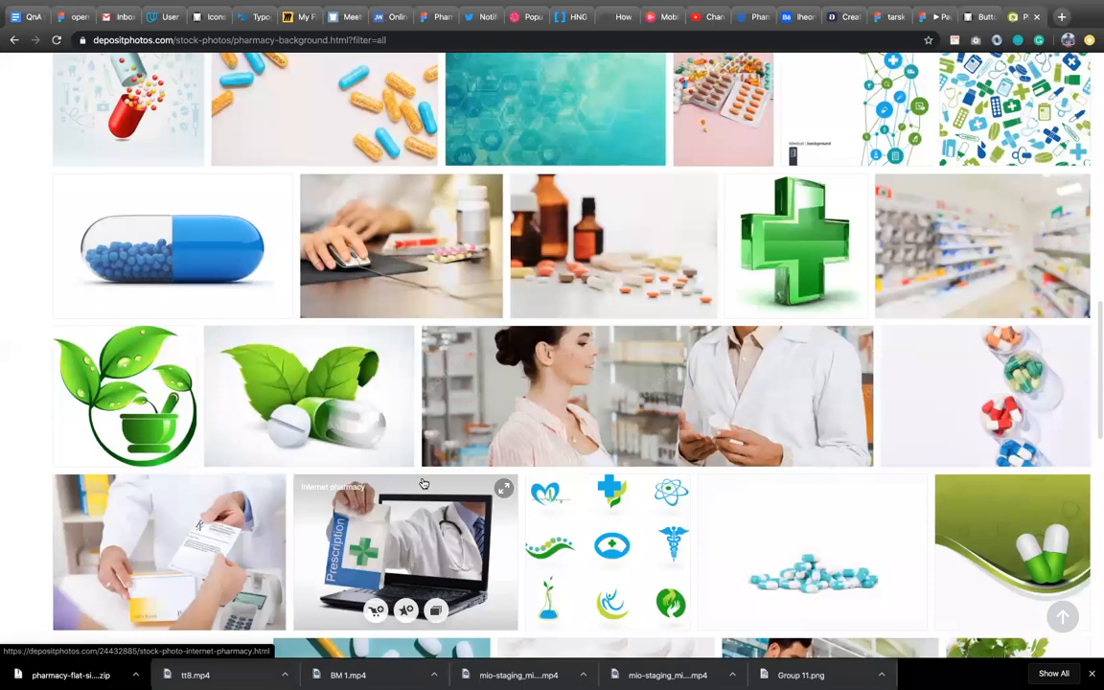
scroll(423, 483, "down", 5)
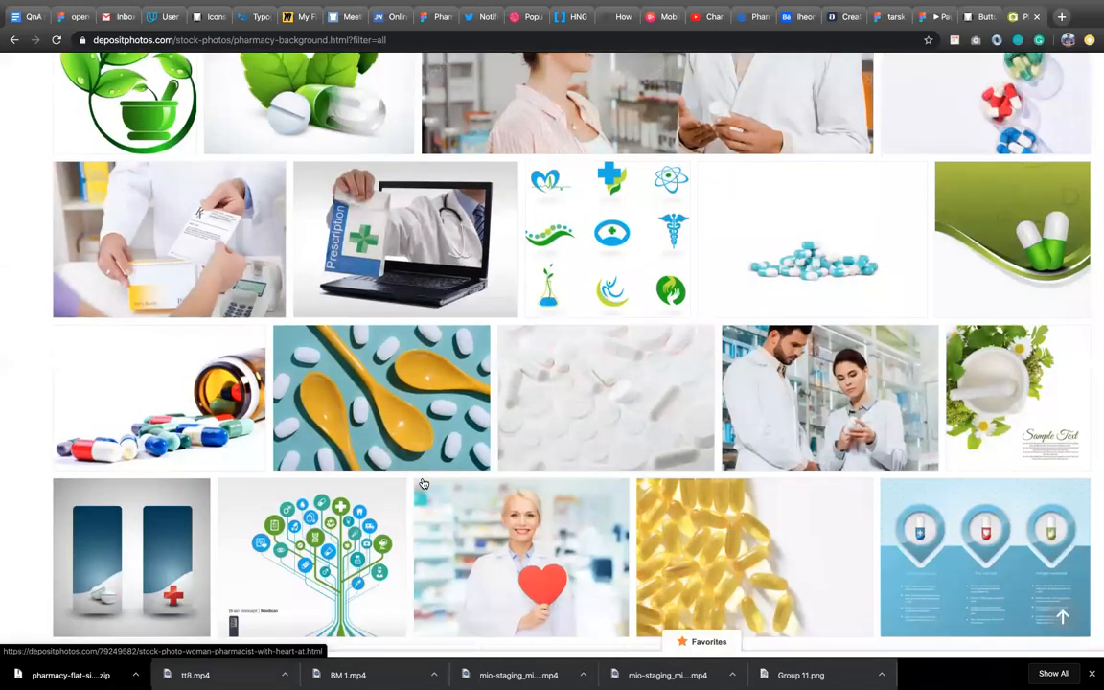
scroll(424, 483, "down", 6)
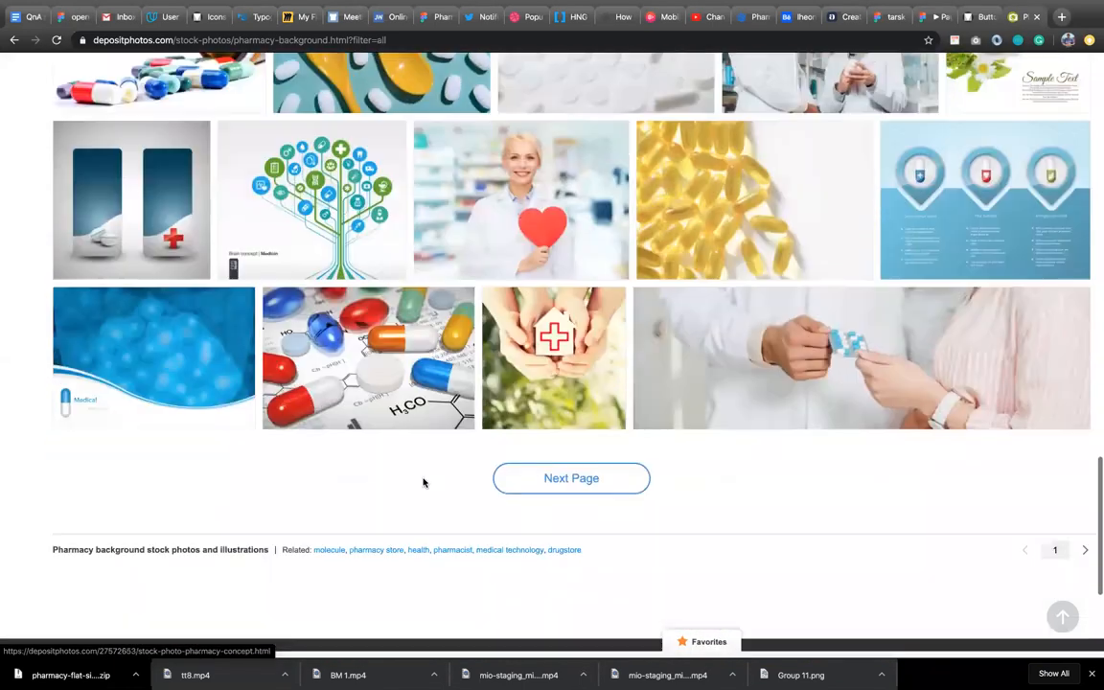
scroll(424, 483, "down", 2)
scroll(424, 483, "up", 12)
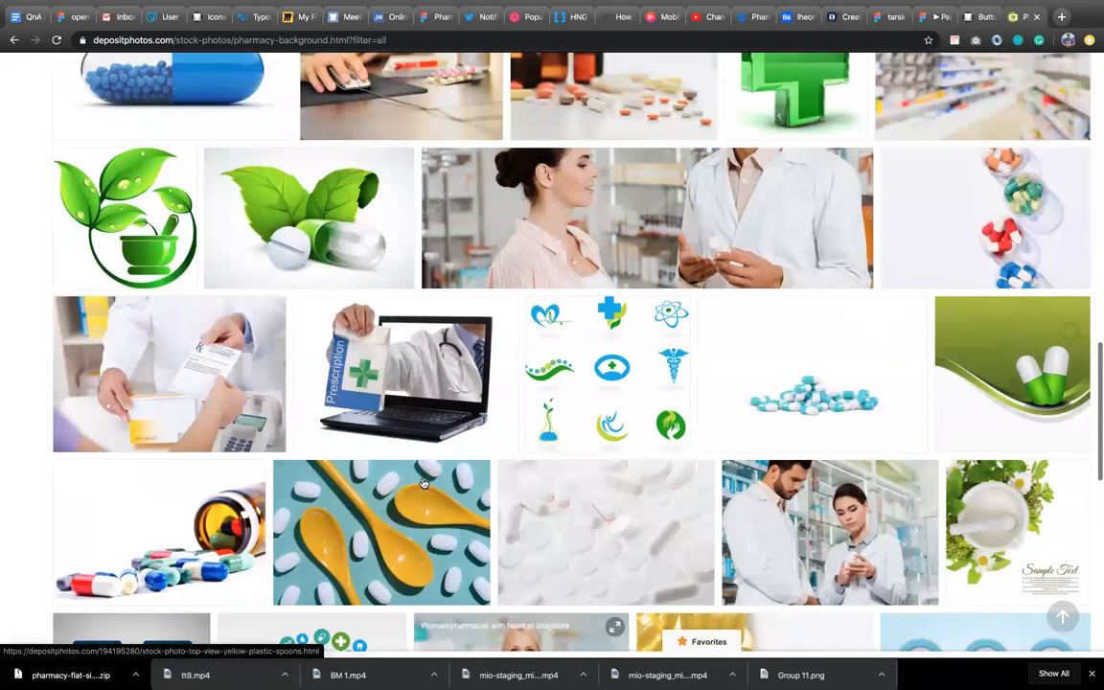
scroll(424, 483, "up", 3)
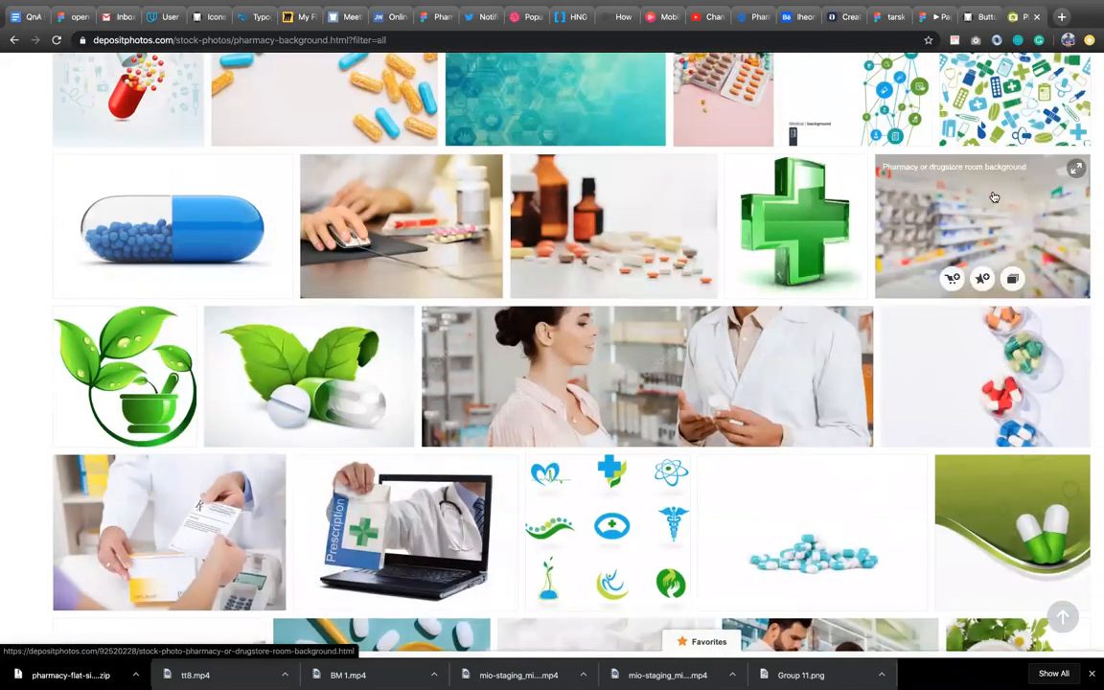
Preview the "Pharmacy or drugstore room background" photo, open its similar image "Medicines Arranged At Pharmacy", and copy that image
left_click(993, 197)
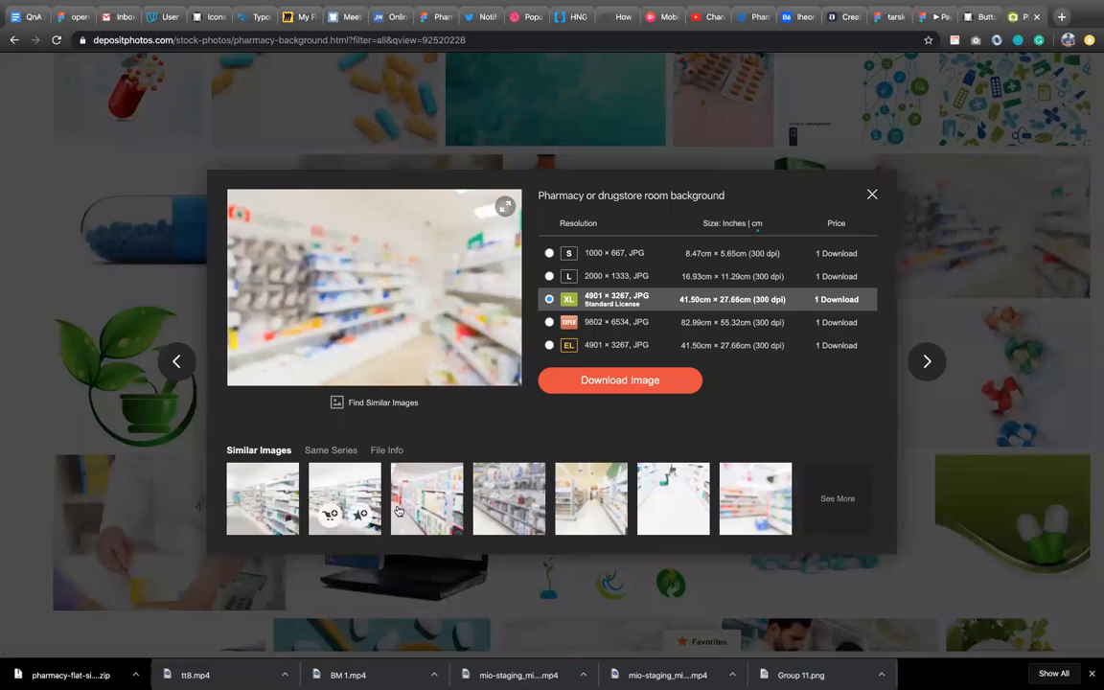
left_click(281, 484)
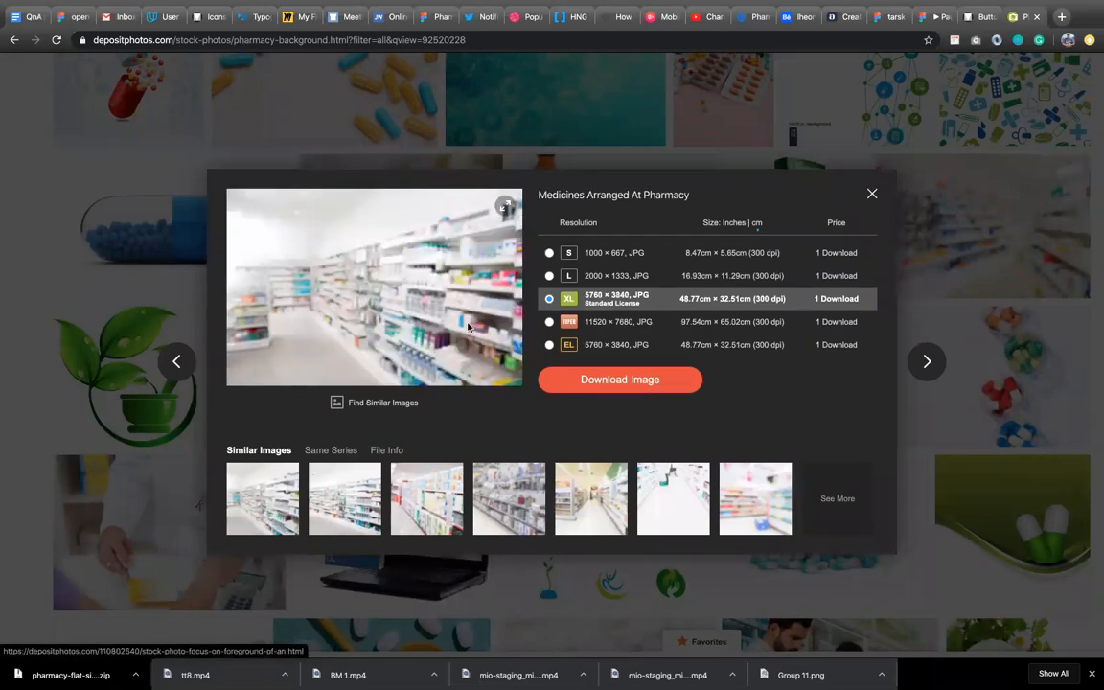
right_click(400, 296)
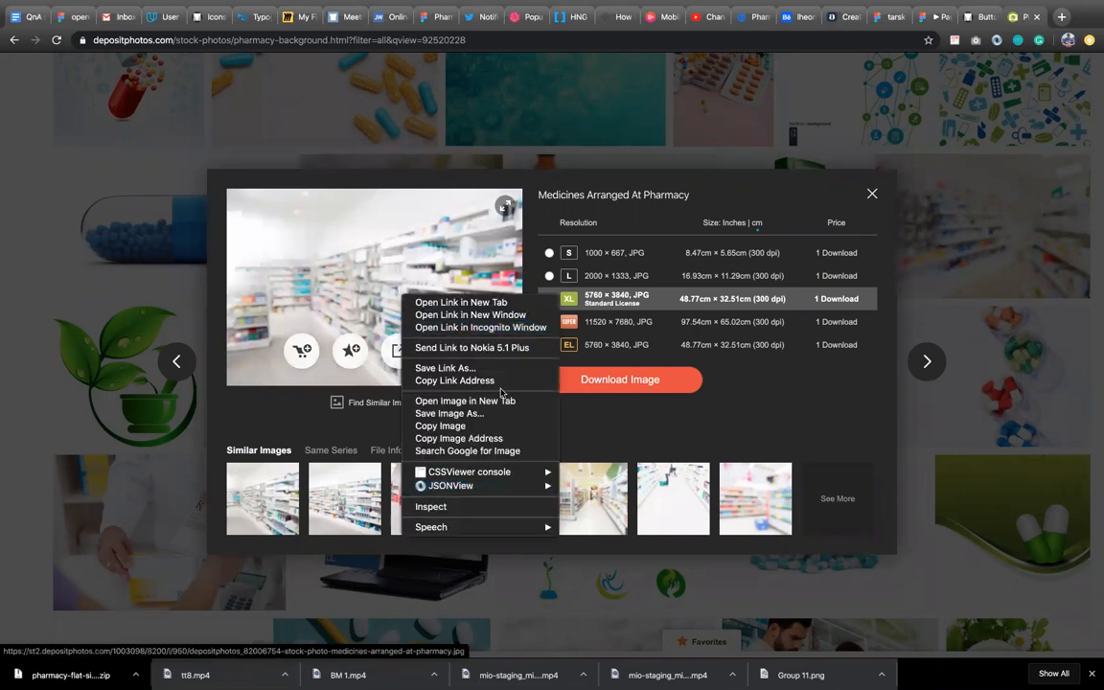
left_click(488, 438)
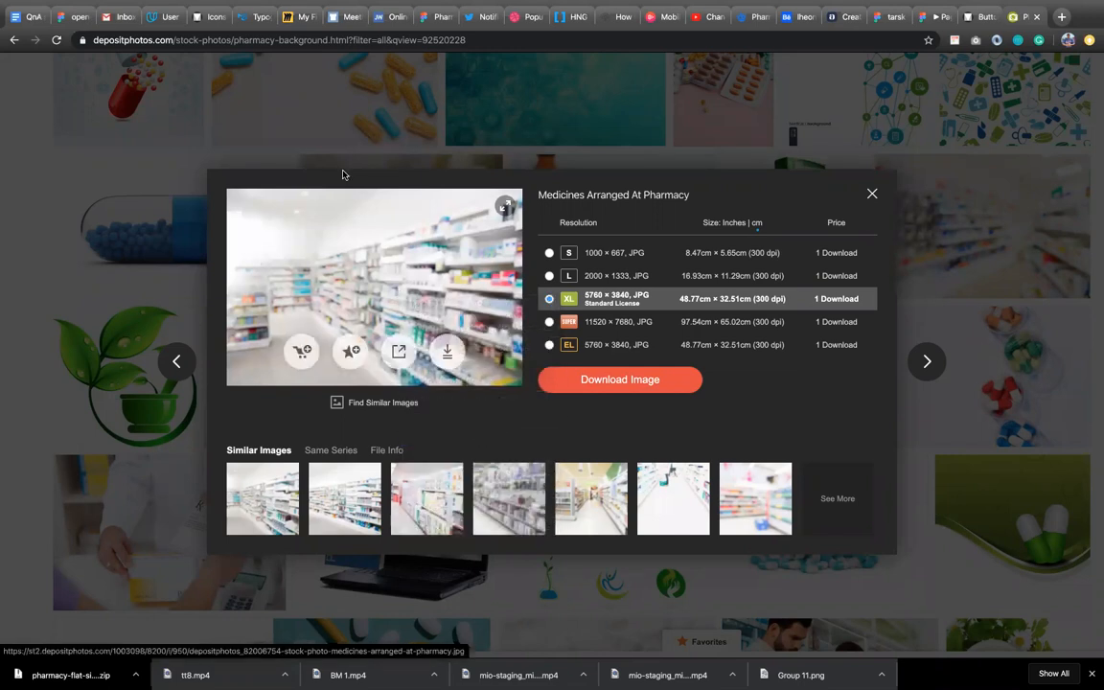
right_click(360, 237)
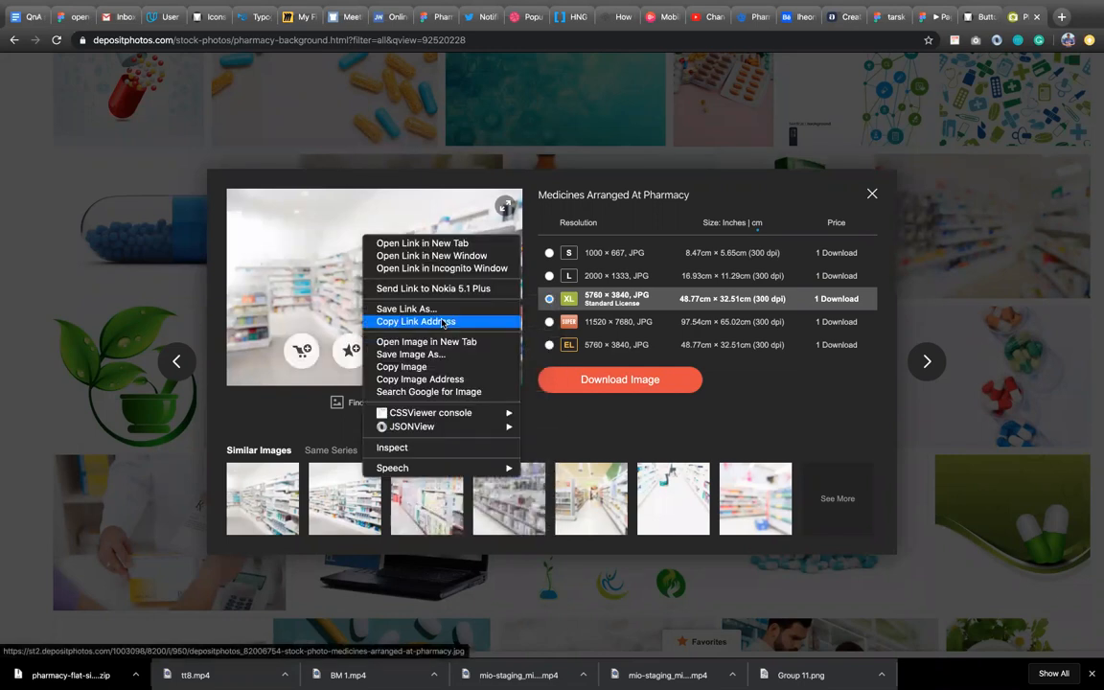
left_click(450, 367)
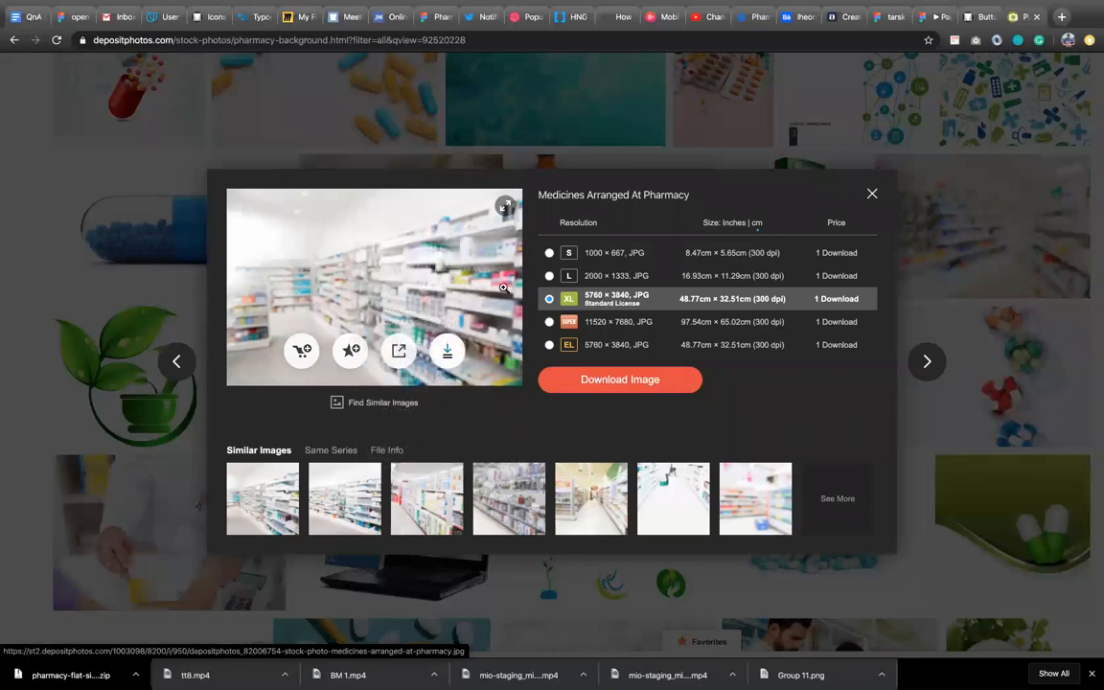
Switch to the Pharmacy file in Figma and paste the copied photo as the image fill of the hero rectangle in Desktop - 1
left_click(442, 23)
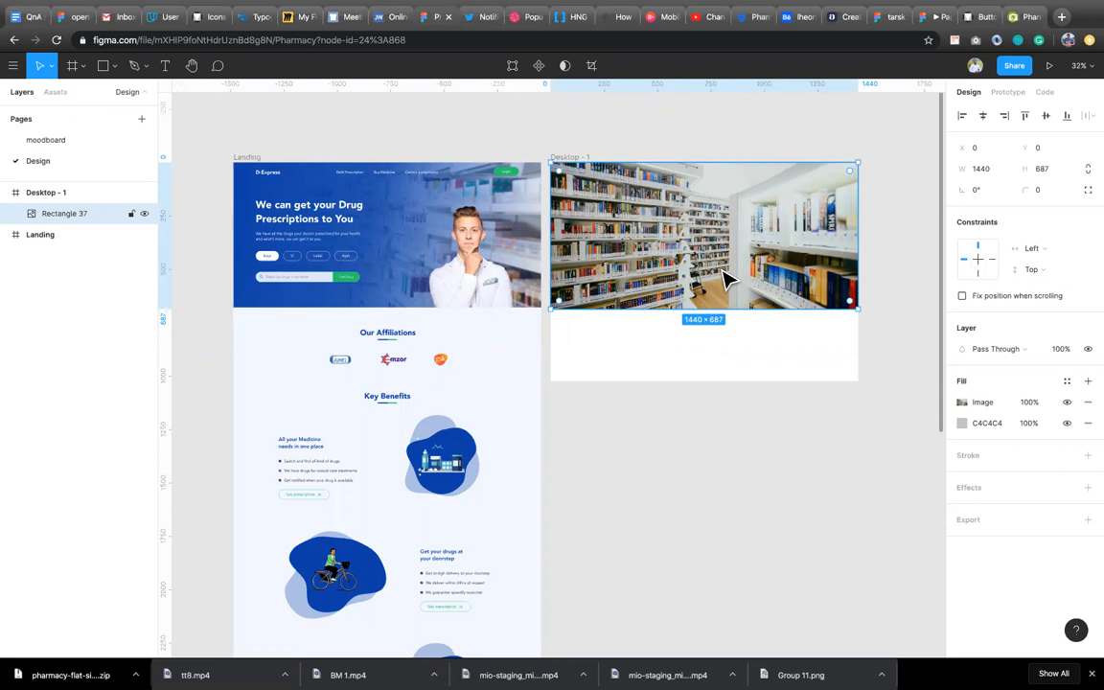
key("super+v")
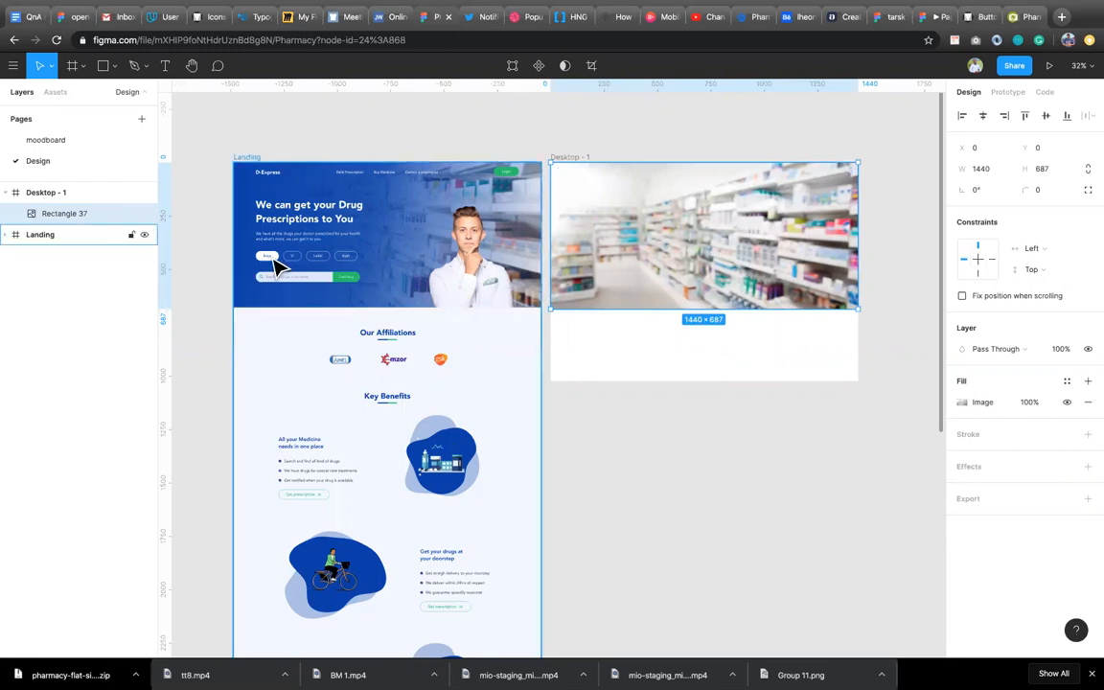
Add a linear gradient fill above the hero rectangle's image and stretch it diagonally from the upper-left corner to the lower-right corner
scroll(247, 174, "up", 5)
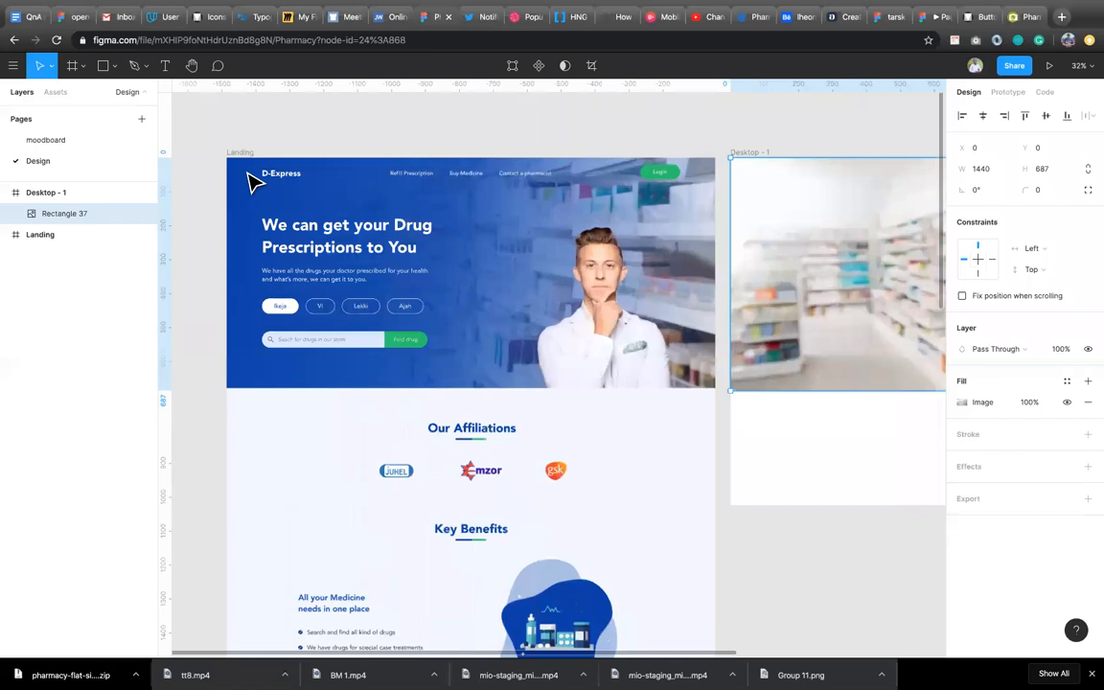
scroll(248, 175, "down", 5)
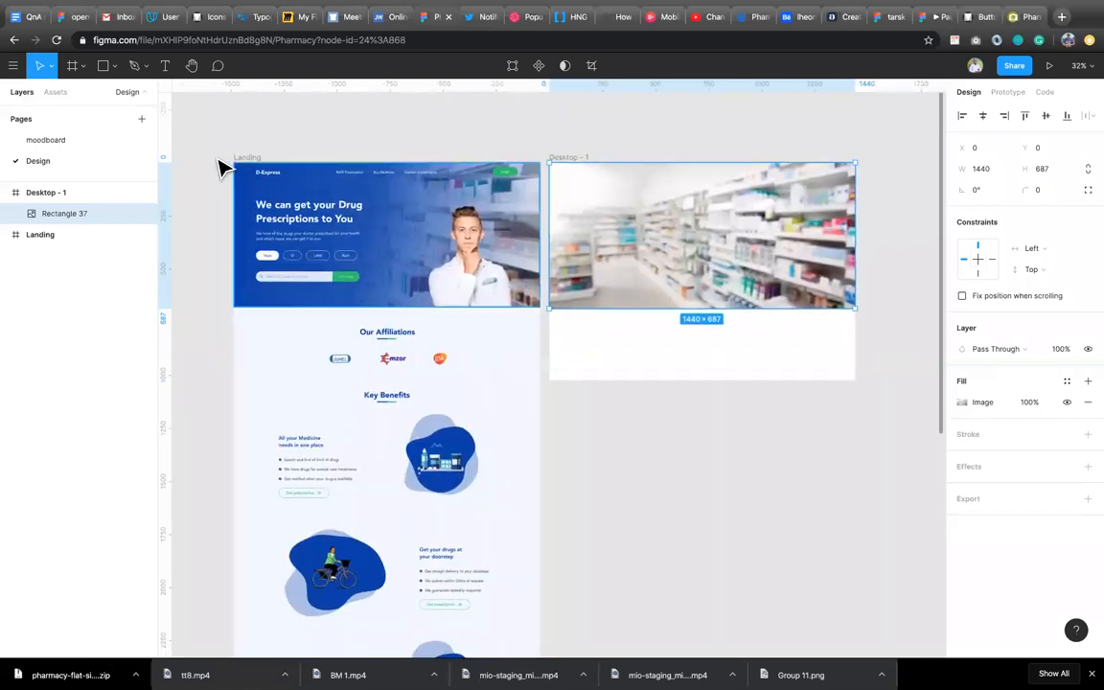
left_click(1088, 381)
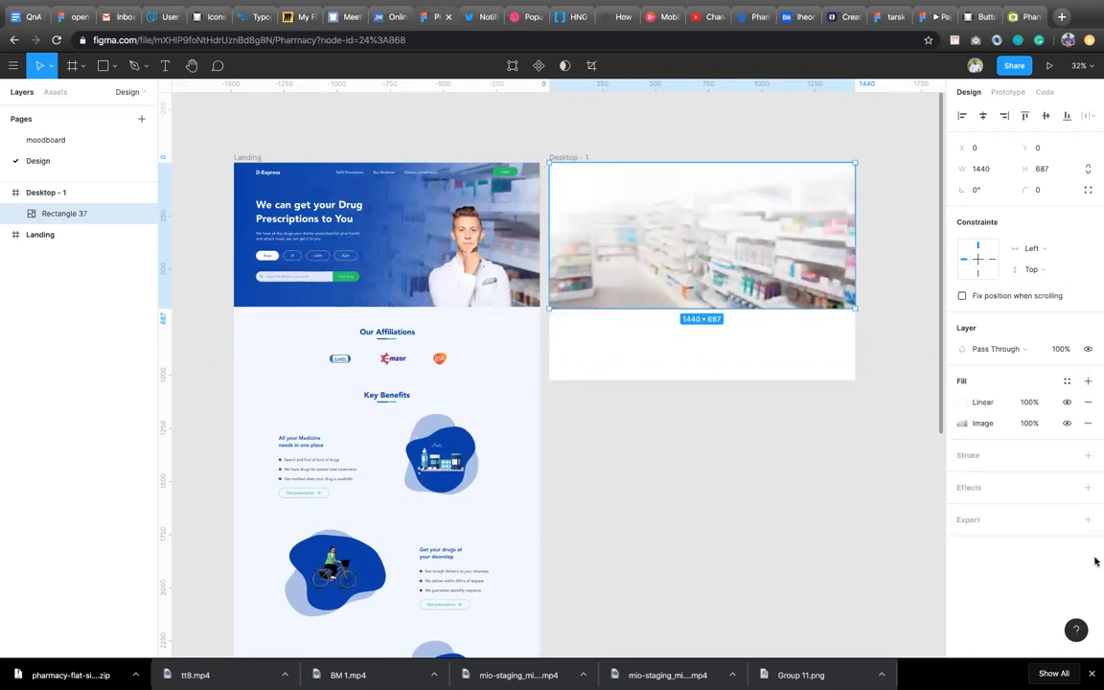
left_click(962, 403)
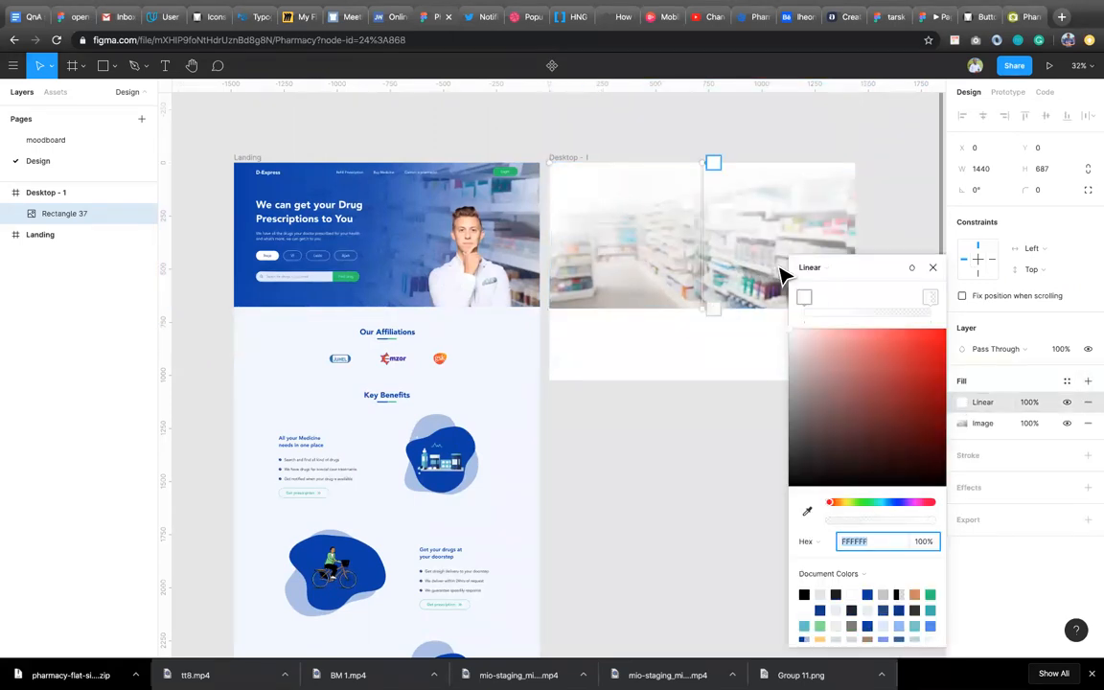
left_click_drag(705, 165, 548, 164)
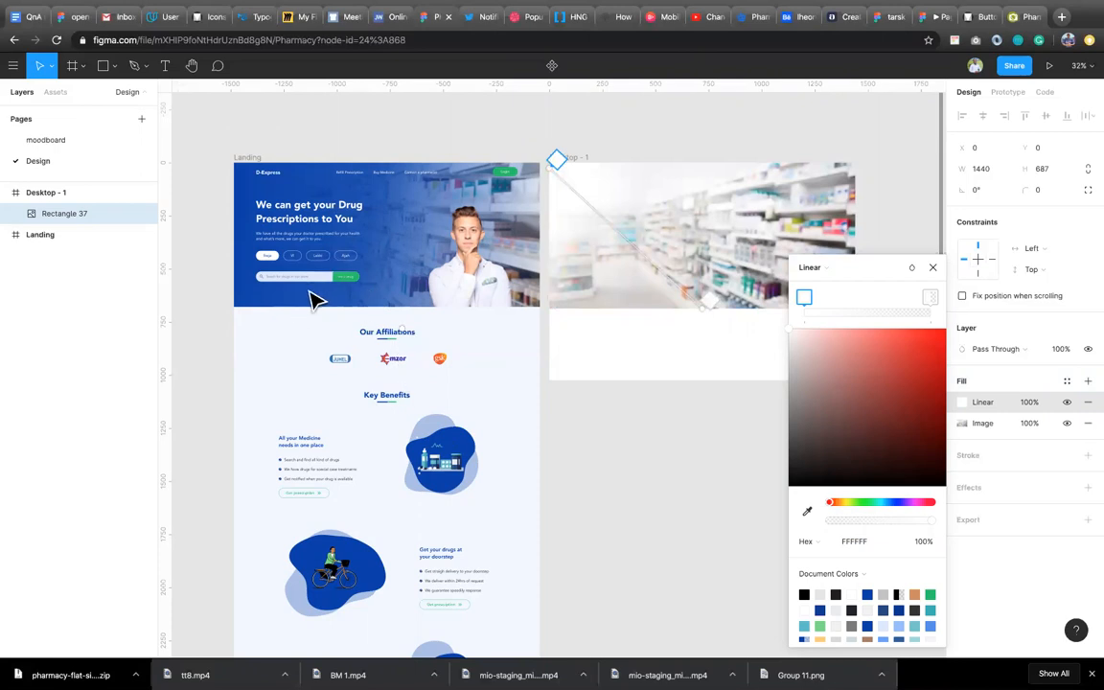
left_click_drag(716, 304, 842, 315)
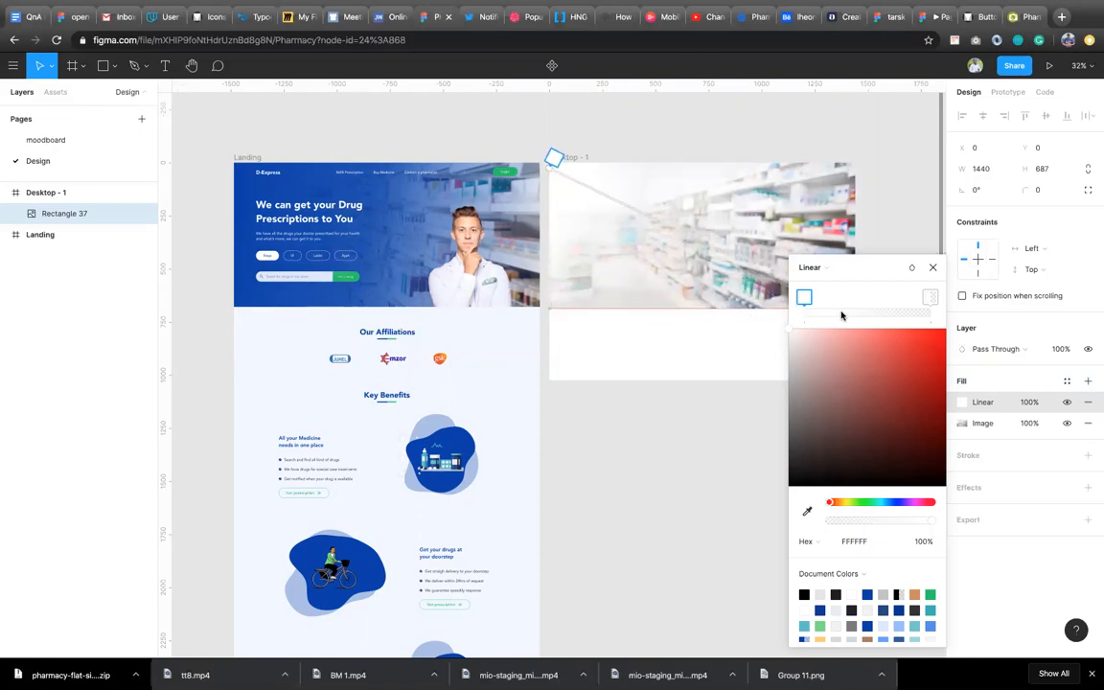
scroll(687, 303, "right", 3)
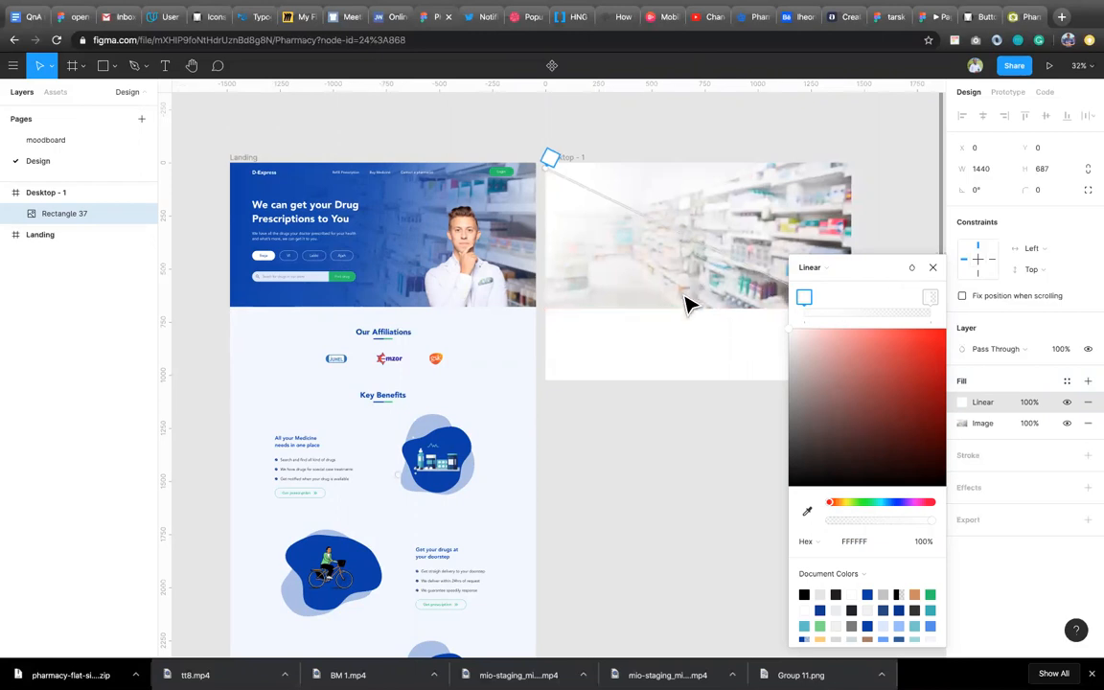
scroll(687, 303, "down", 3)
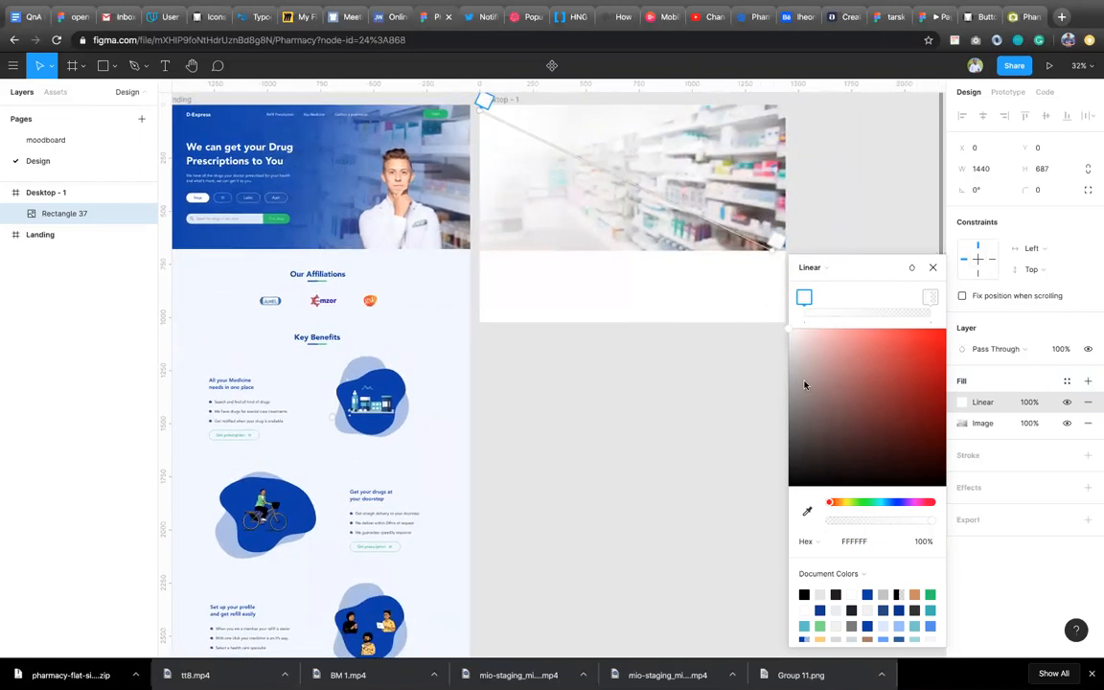
Set the gradient's start stop to blue 043CAA and add a 416CBF stop at 100% opacity near the middle of the gradient line
left_click(868, 594)
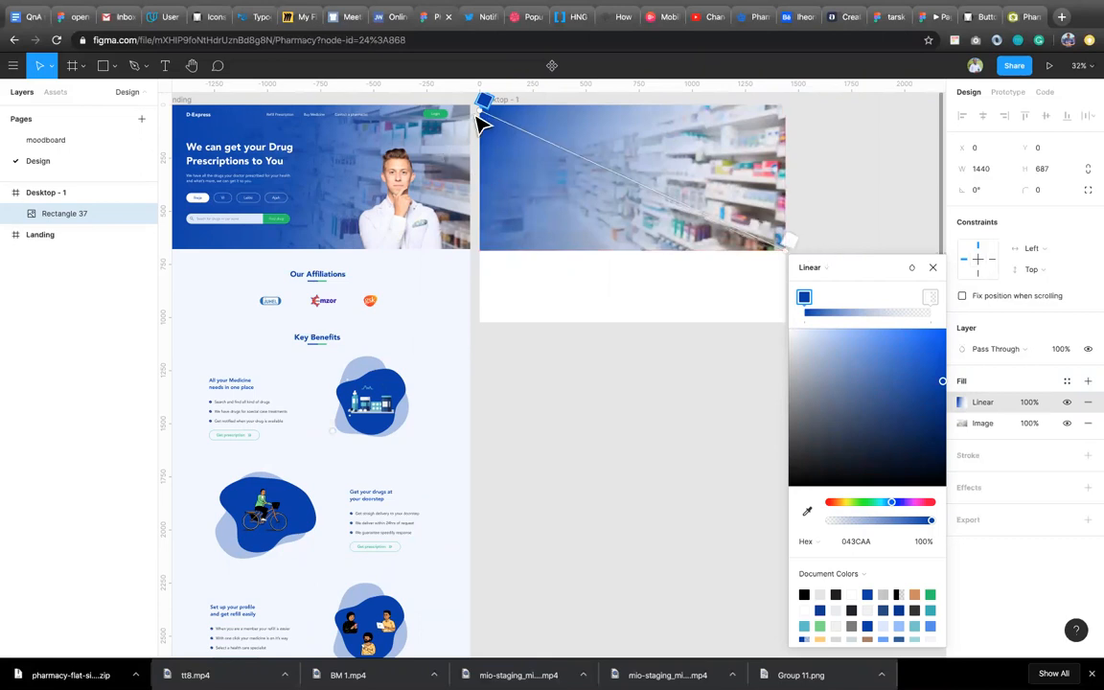
left_click(554, 143)
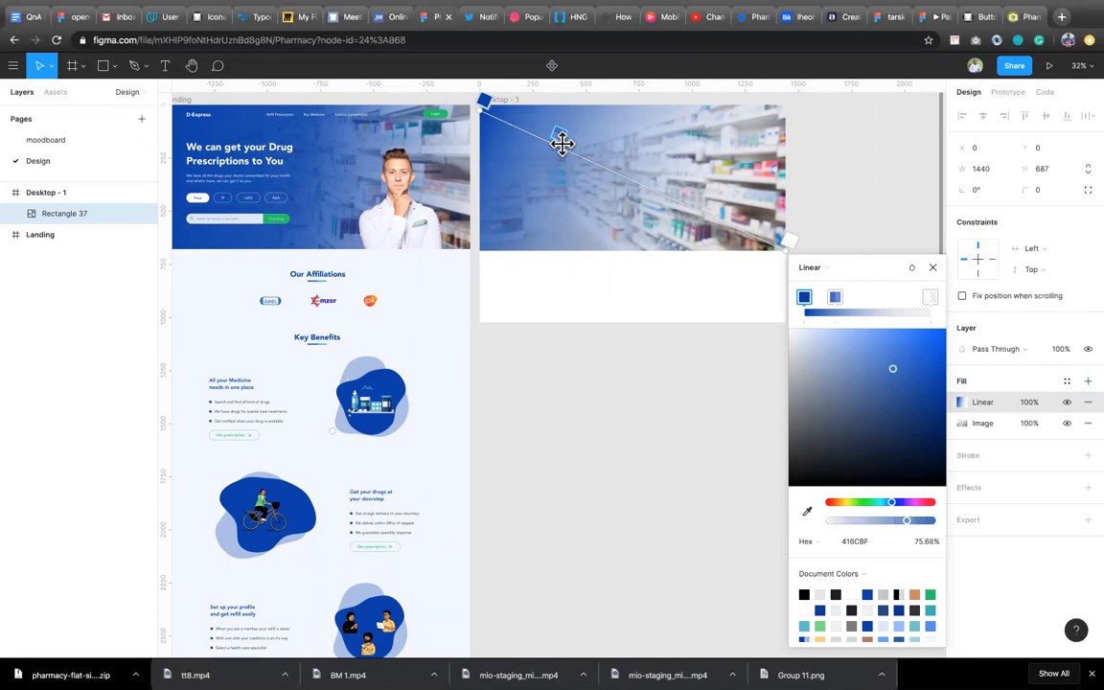
left_click_drag(906, 522, 960, 527)
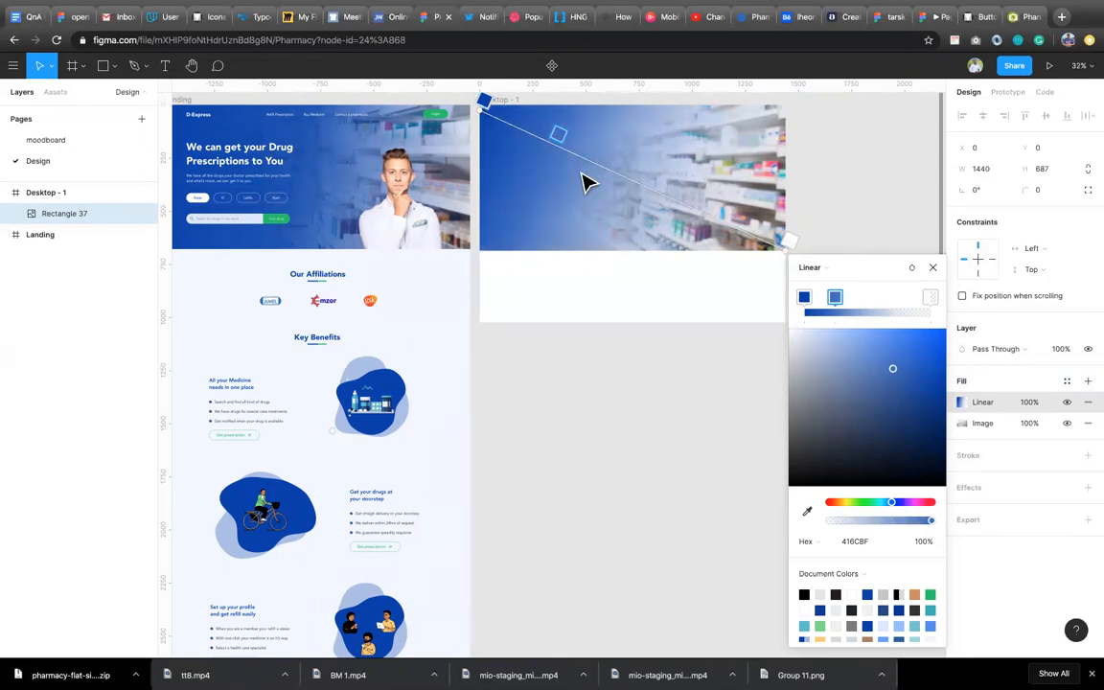
left_click_drag(562, 138, 628, 163)
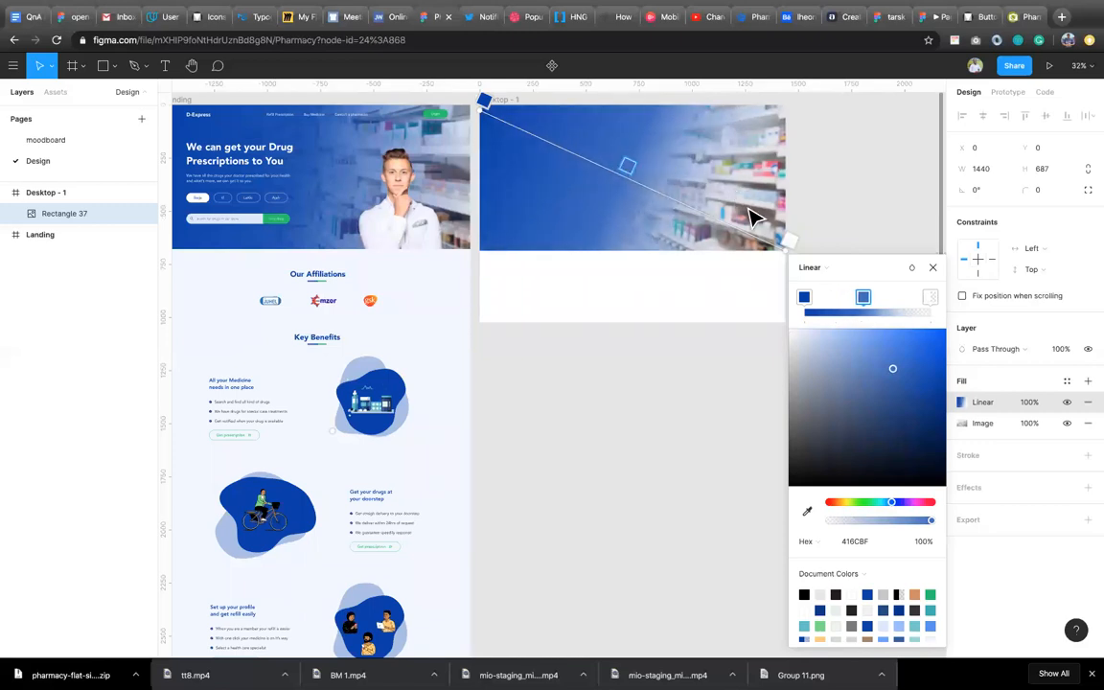
Set the gradient's end stop to the sampled blue 1247AF at 0% opacity and shift the middle stop slightly toward the start
left_click(792, 239)
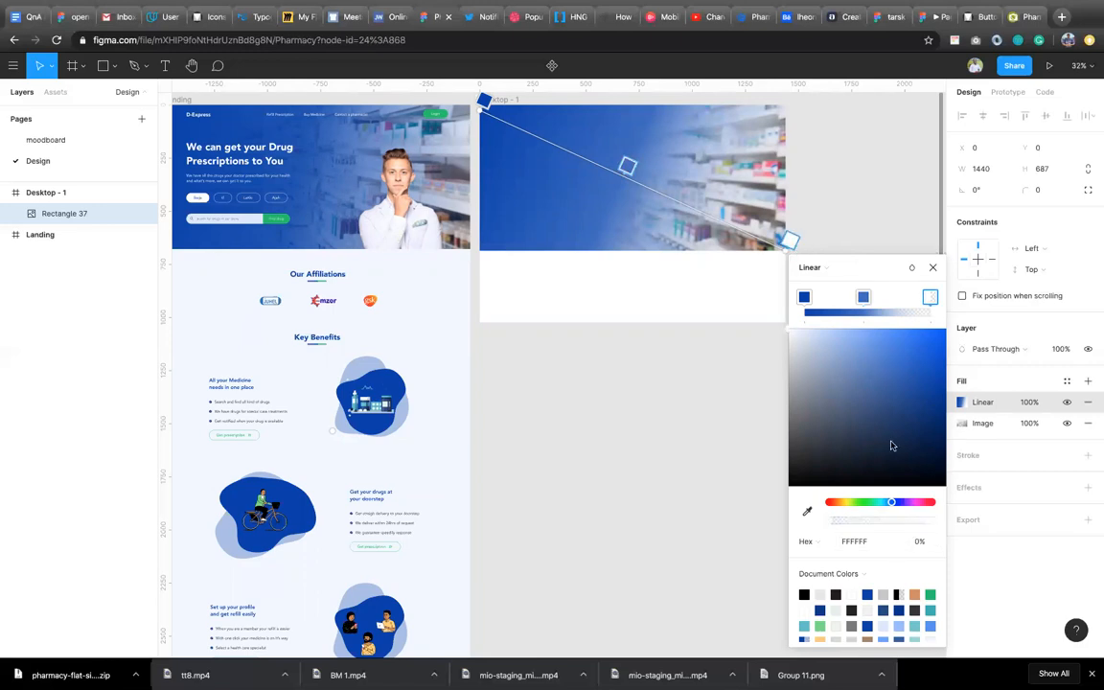
left_click(808, 511)
left_click(505, 160)
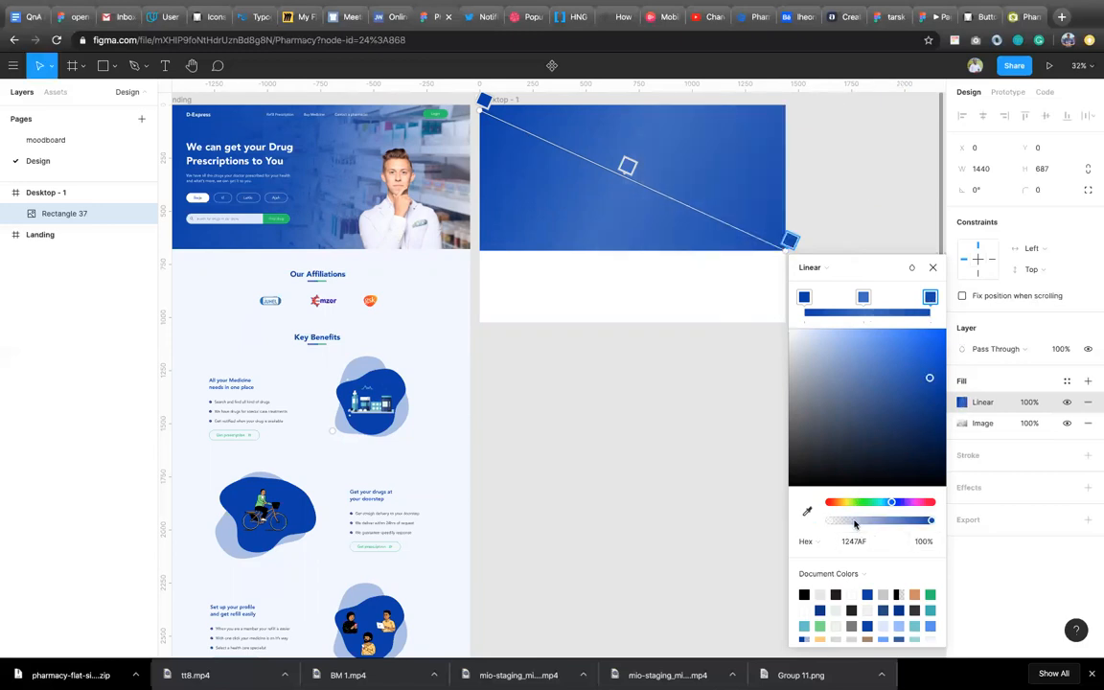
left_click_drag(855, 524, 794, 522)
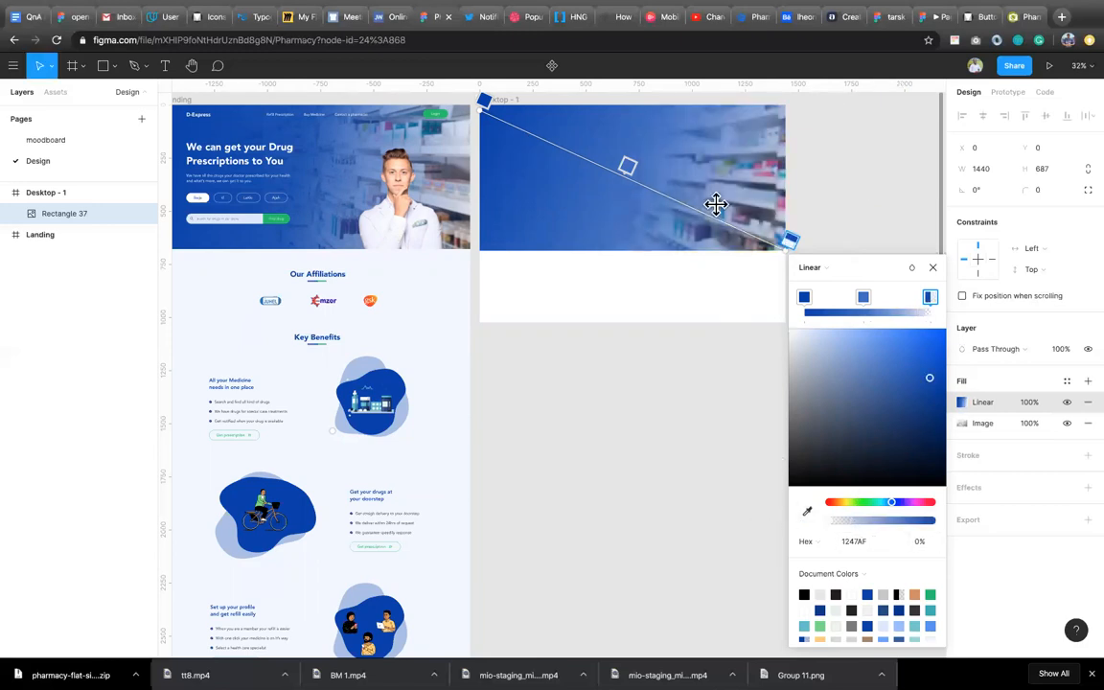
mouse_move(621, 170)
left_mouse_down()
mouse_move(588, 170)
mouse_move(603, 174)
left_mouse_up()
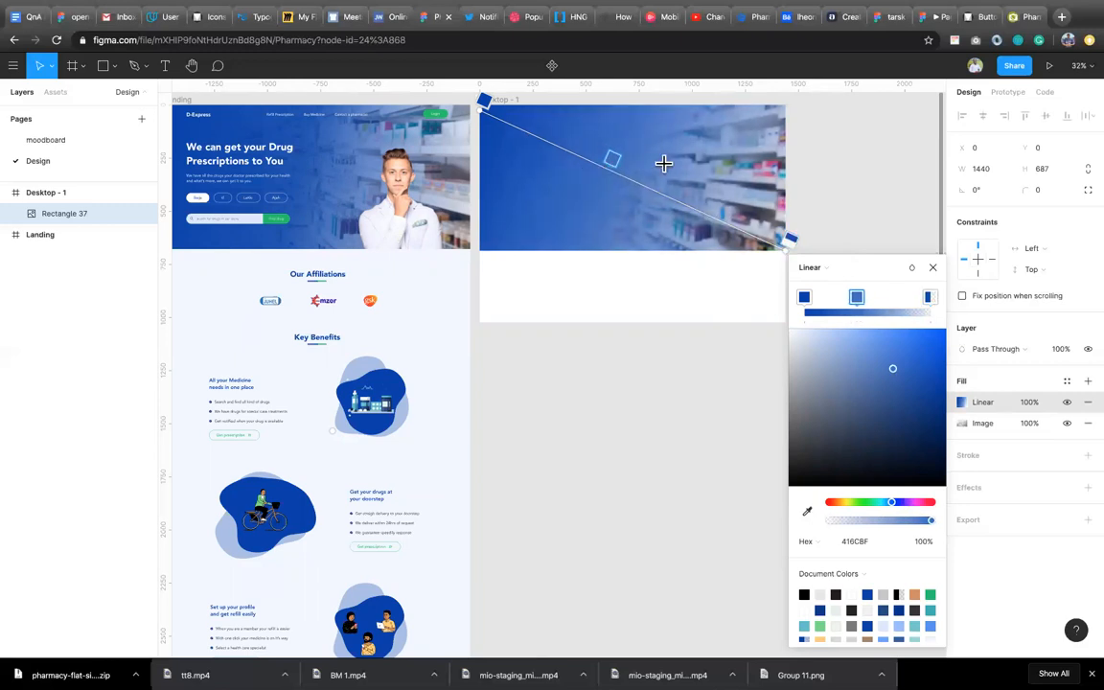
left_click(934, 269)
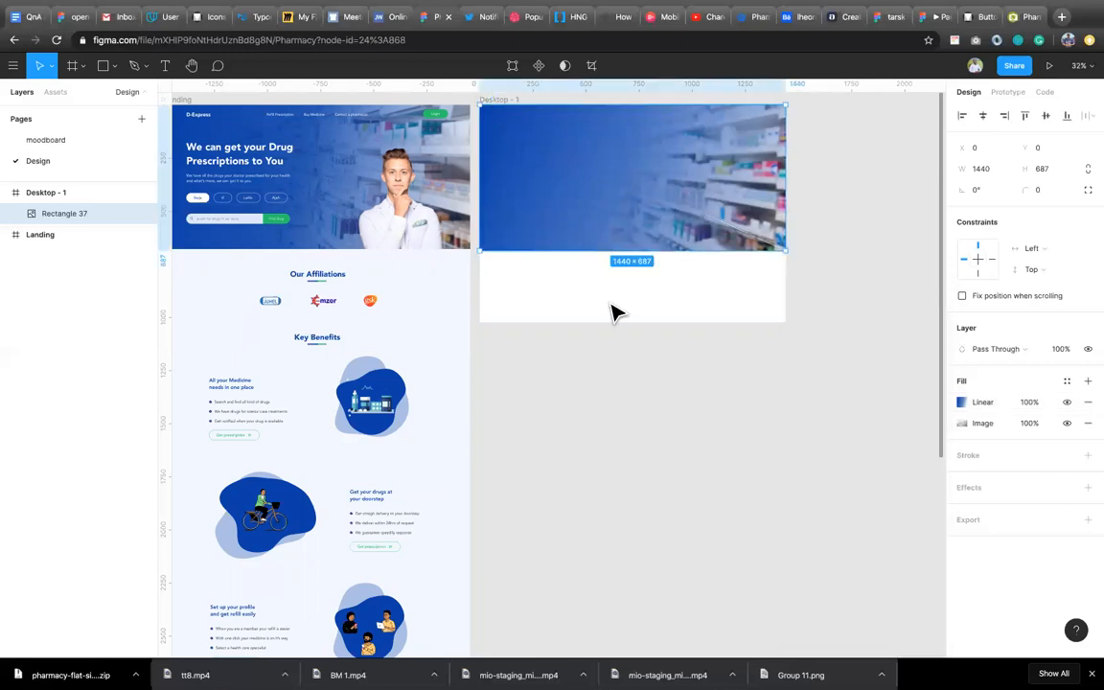
Draw a rectangle about 480 × 469 over the right part of the Desktop - 1 hero, its lower edge on the hero's bottom edge
scroll(650, 294, "up", 1)
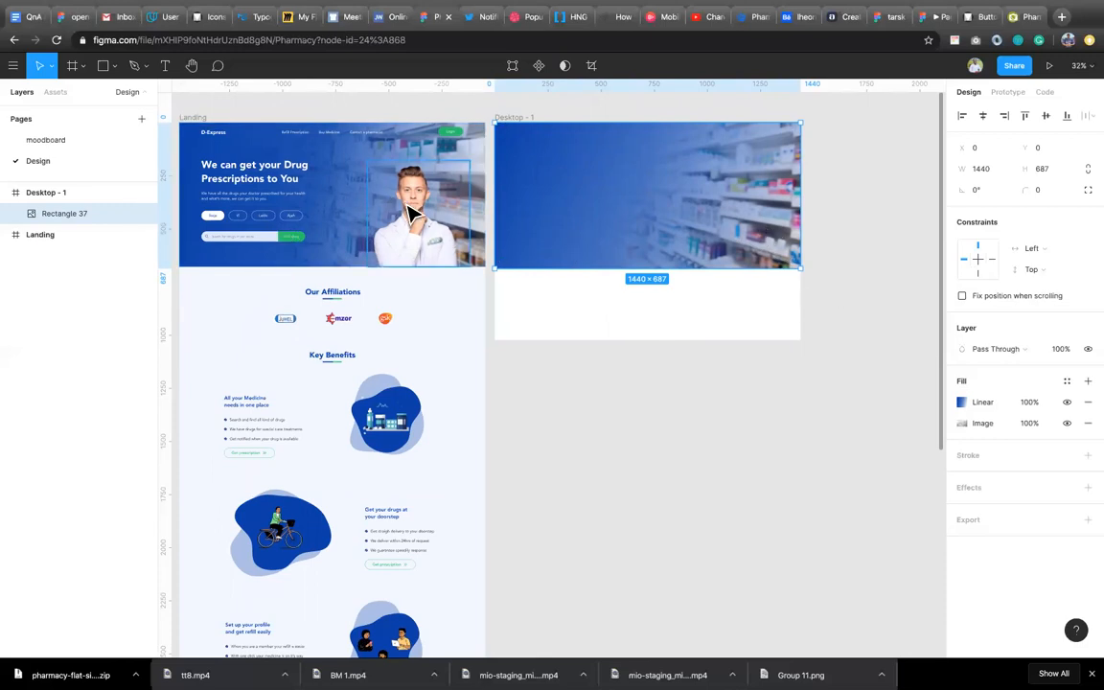
left_click(834, 249)
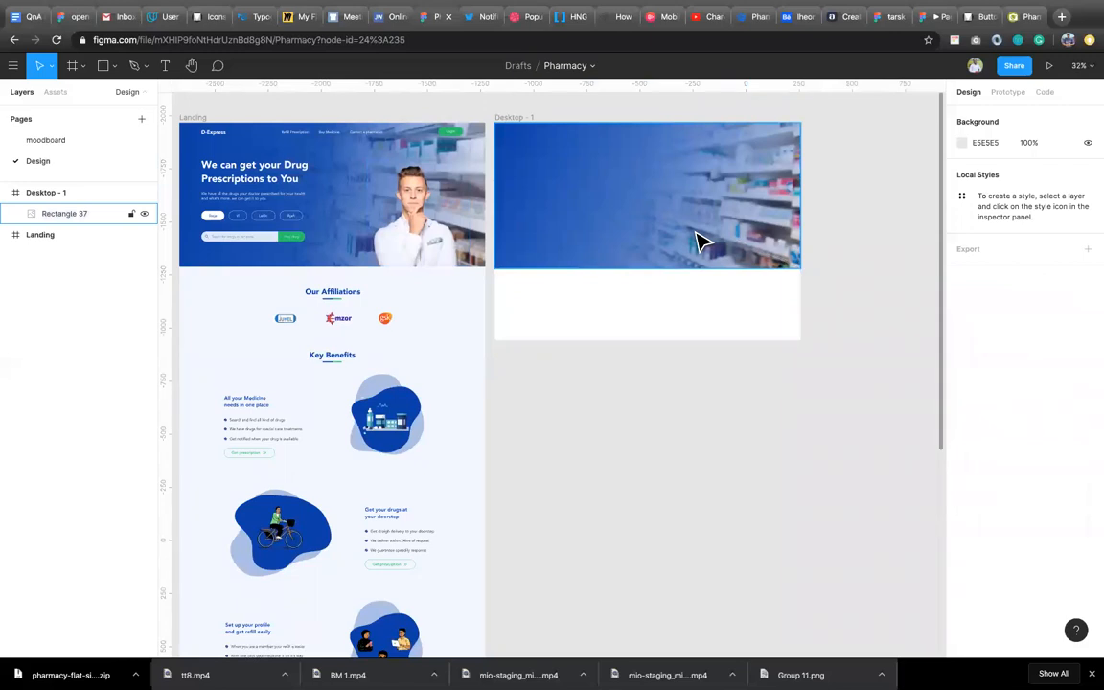
key("r")
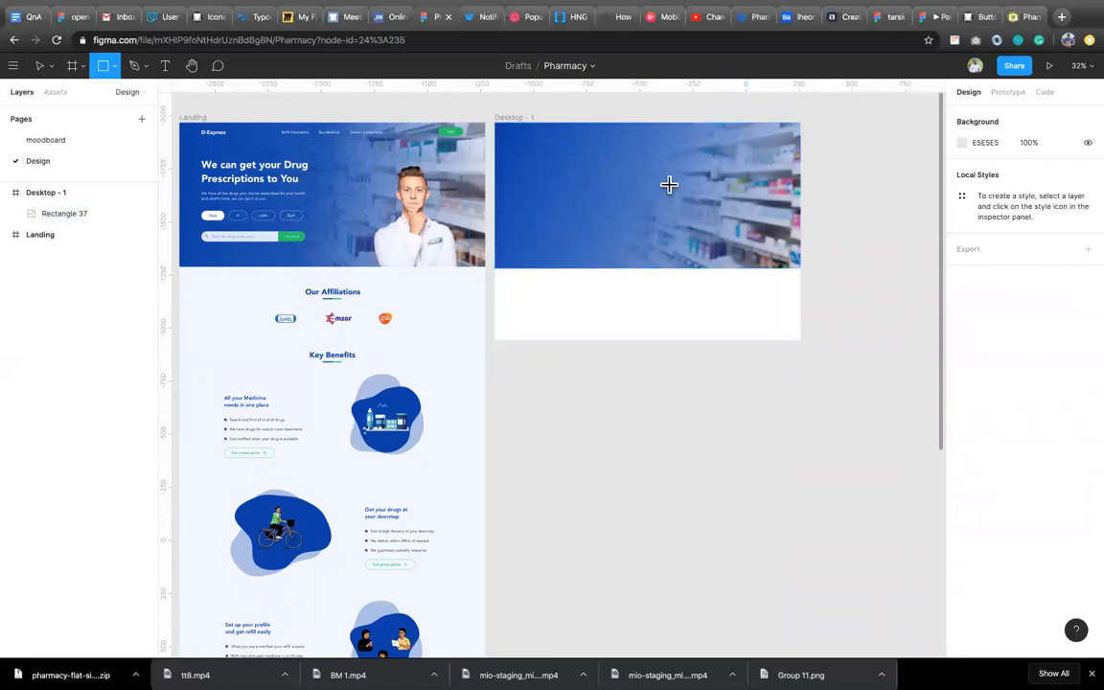
left_click_drag(664, 184, 770, 271)
left_click_drag(720, 176, 717, 174)
left_click_drag(660, 221, 669, 222)
left_click_drag(739, 175, 737, 168)
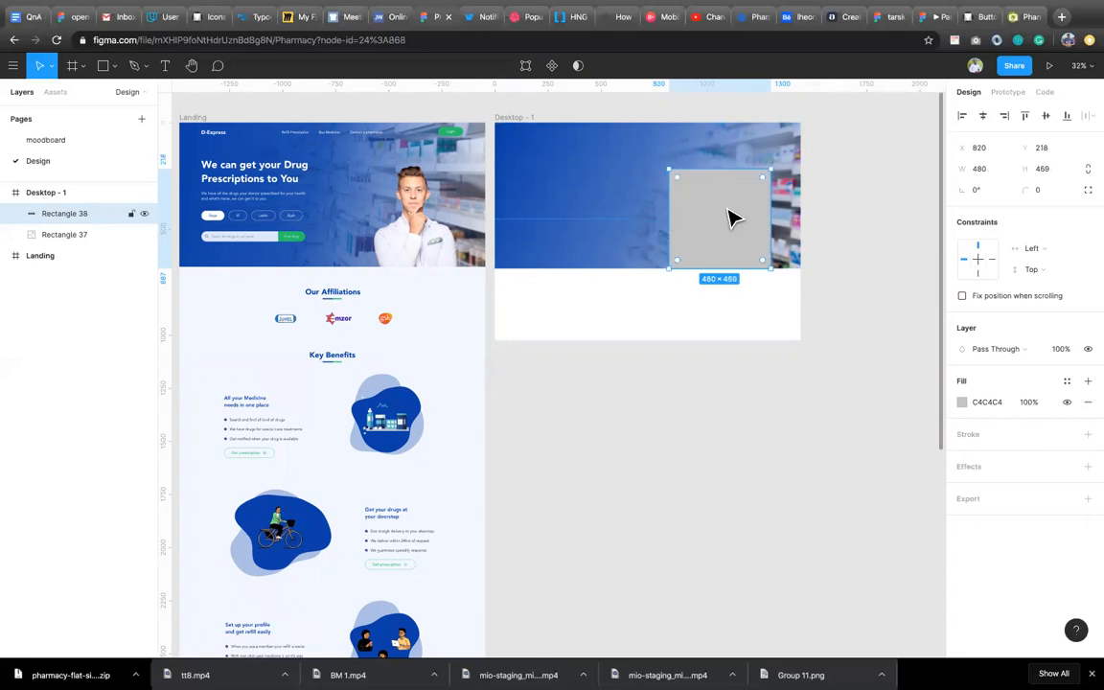
Run the Unsplash plugin on the new rectangle and search its photos for "doctor"
right_click(729, 209)
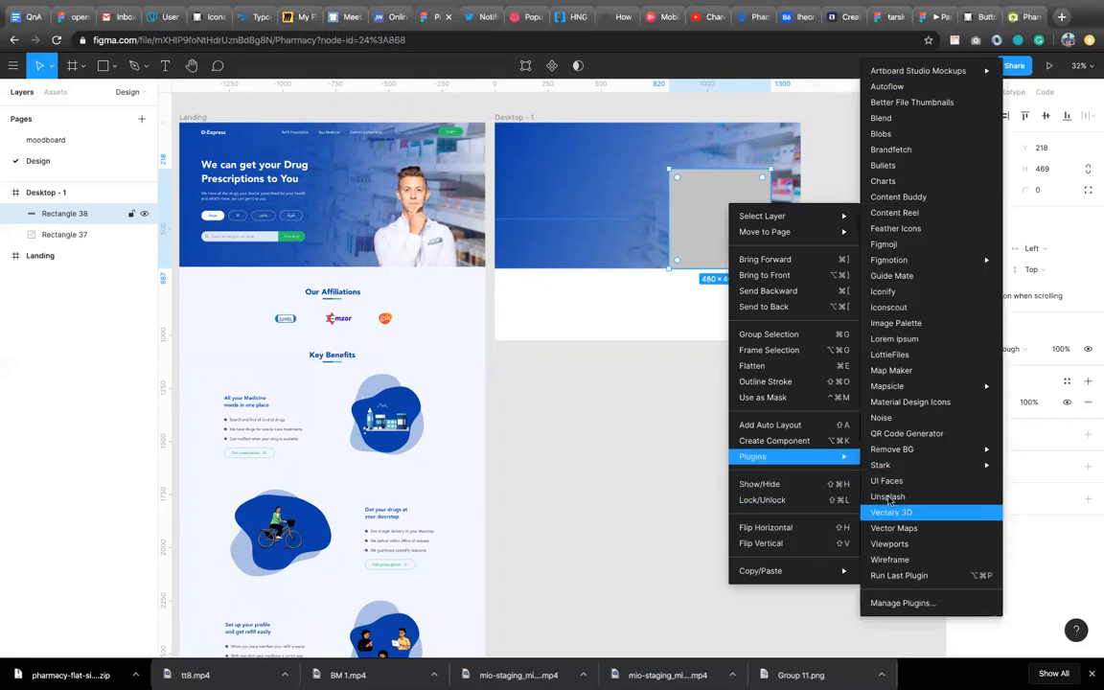
left_click(888, 497)
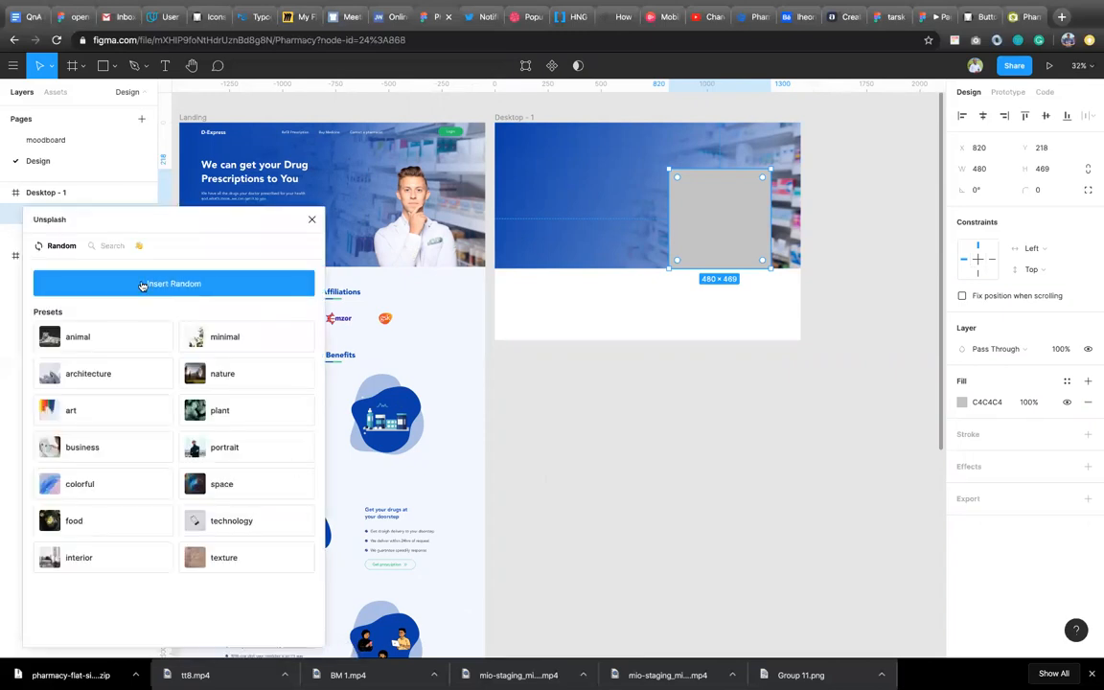
left_click(112, 247)
left_click(121, 279)
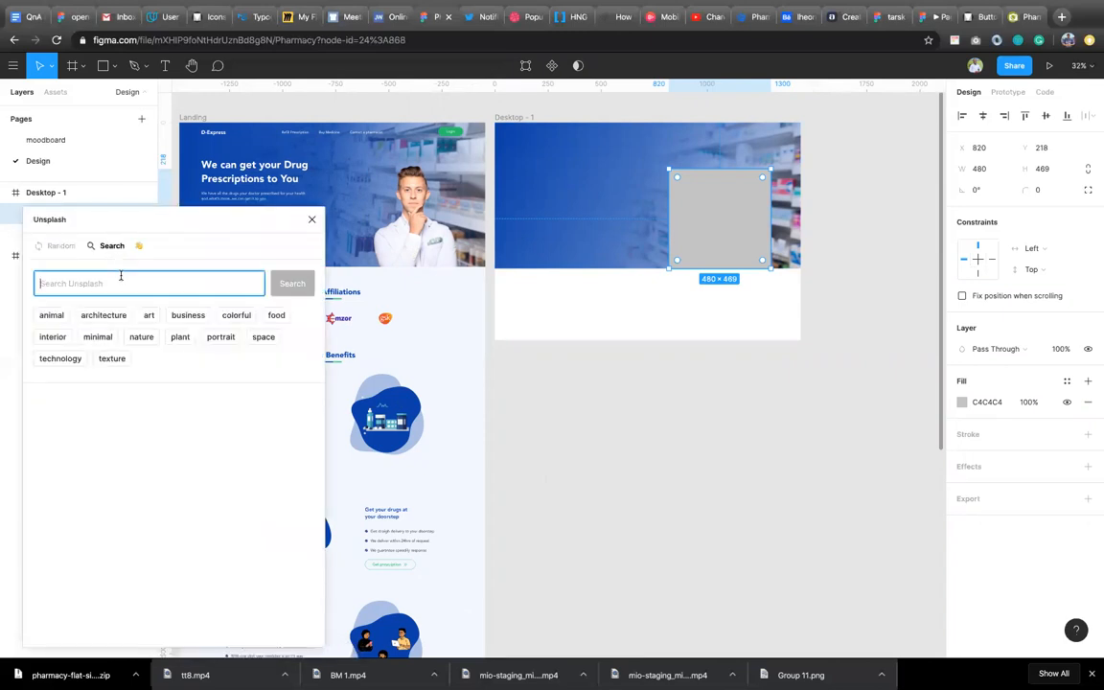
type("doctor")
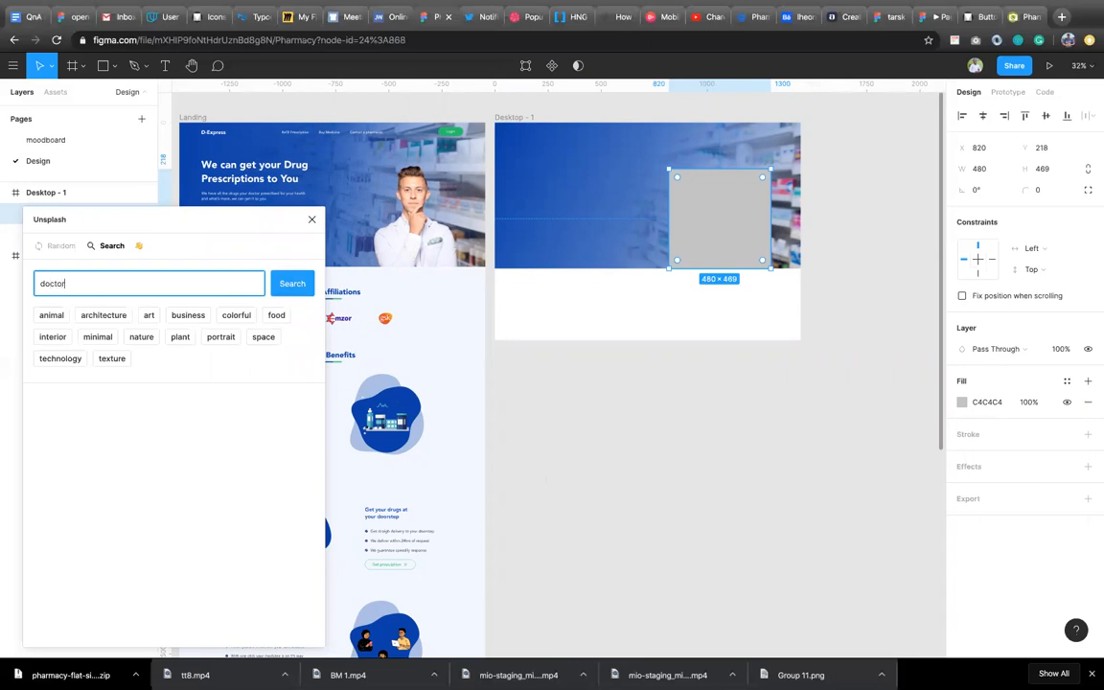
key("Return")
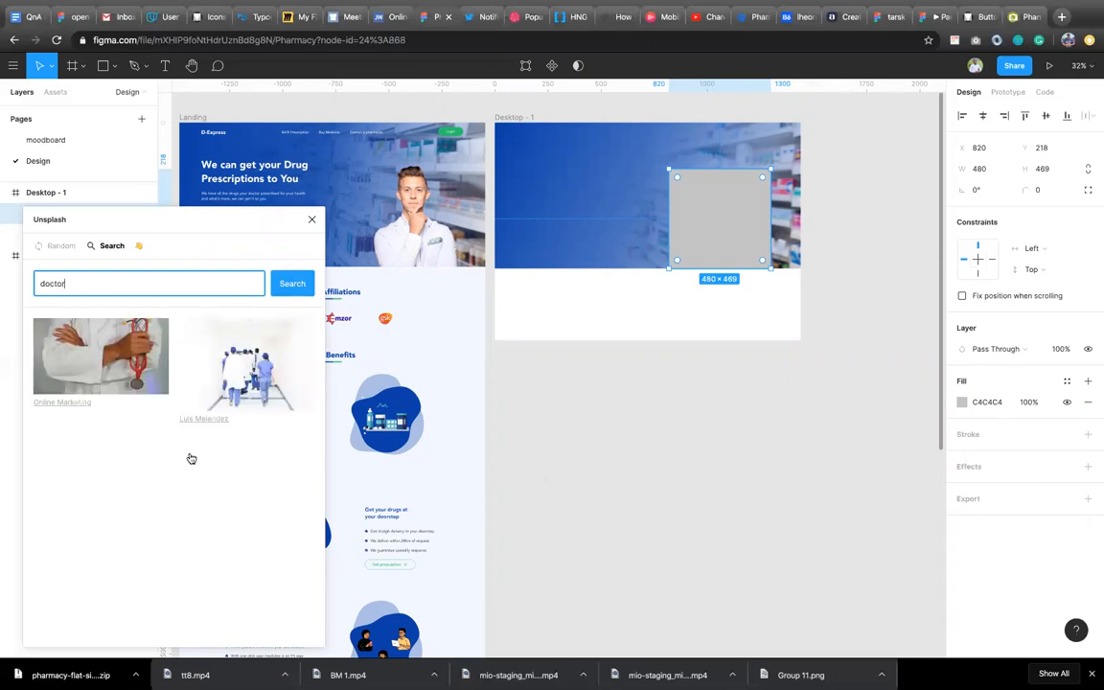
Insert the photo of the man in a white coat on a red background into the rectangle and close Unsplash
scroll(148, 549, "down", 10)
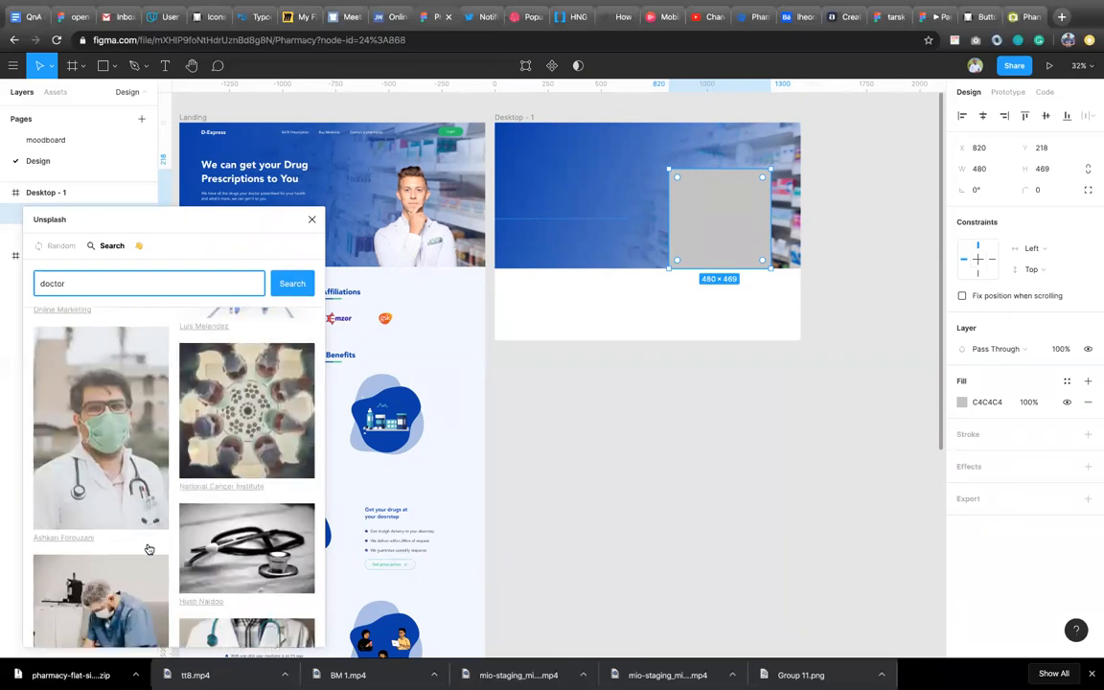
scroll(149, 549, "down", 10)
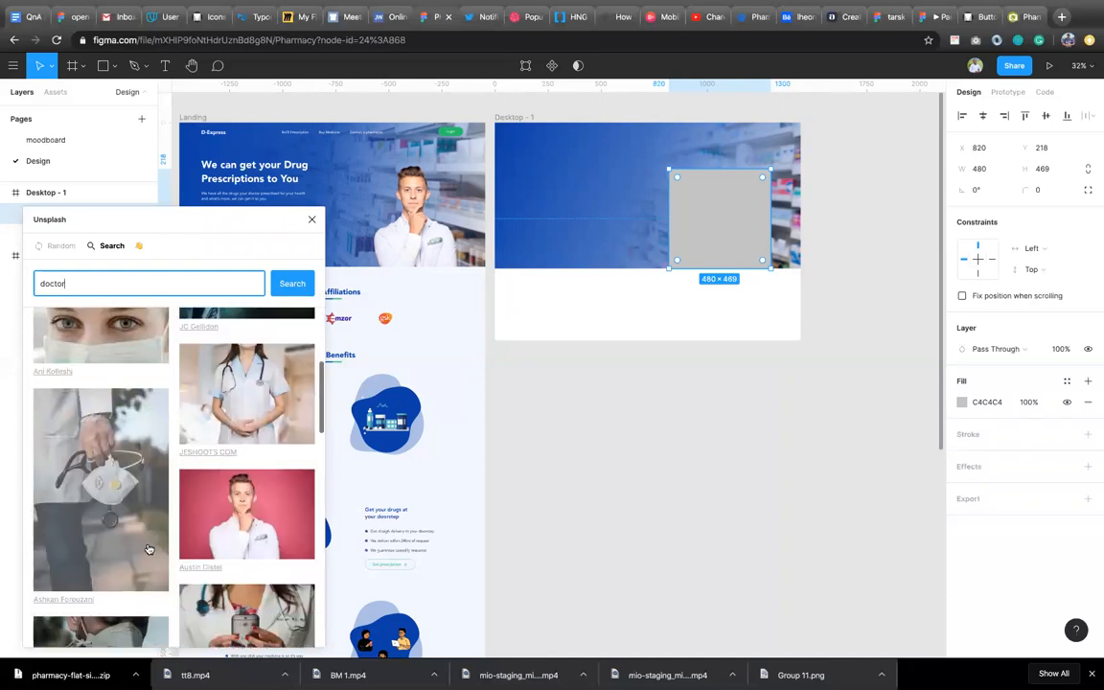
left_click(257, 450)
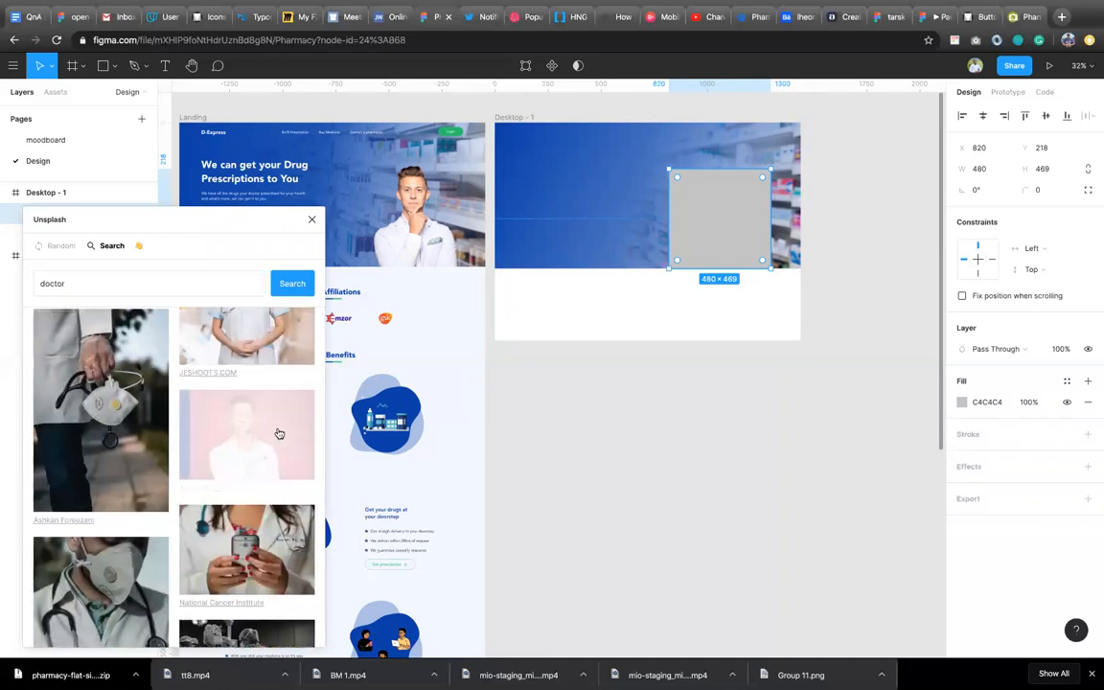
left_click(311, 220)
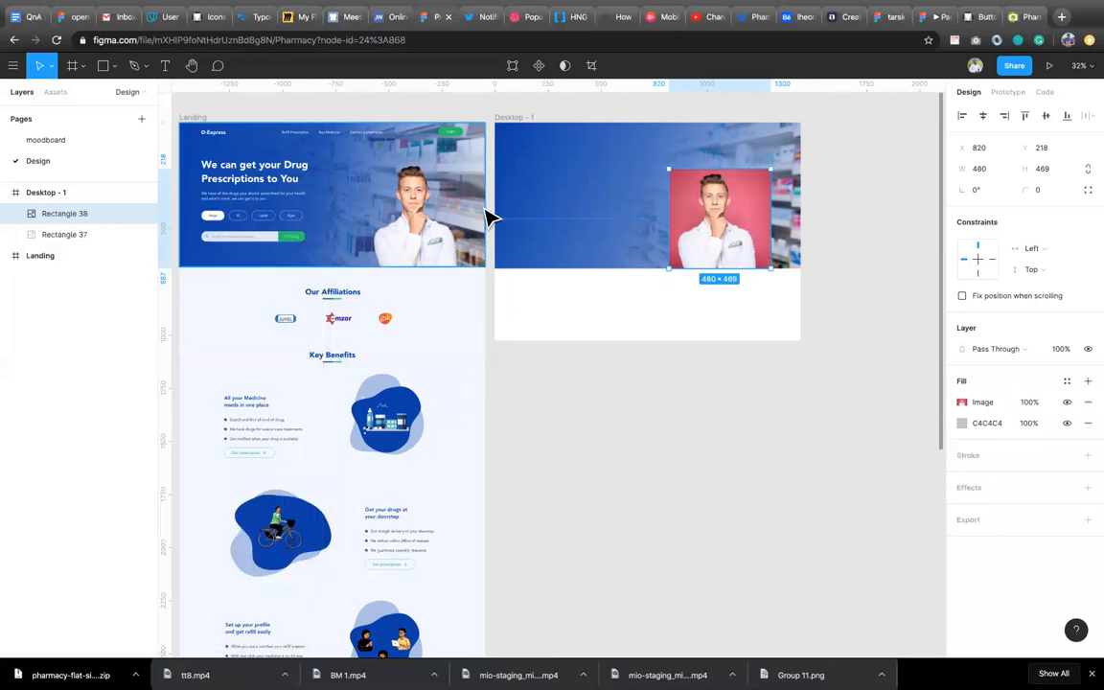
Run the Remove BG plugin on the doctor photo to cut out its red background
right_click(718, 218)
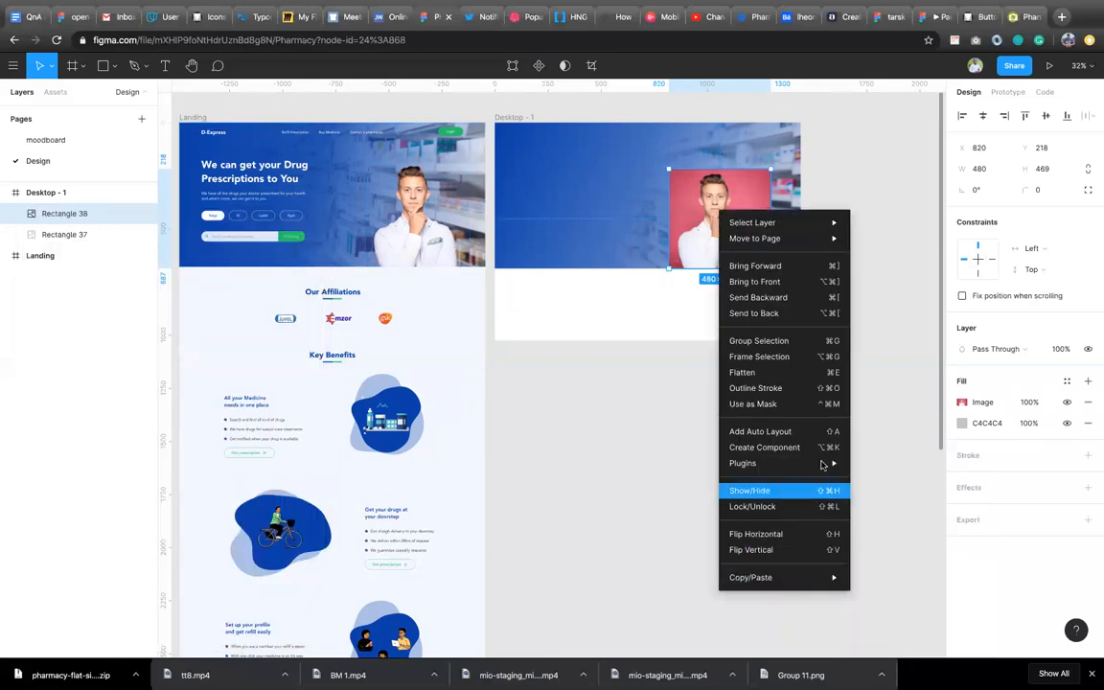
mouse_move(824, 464)
mouse_move(883, 450)
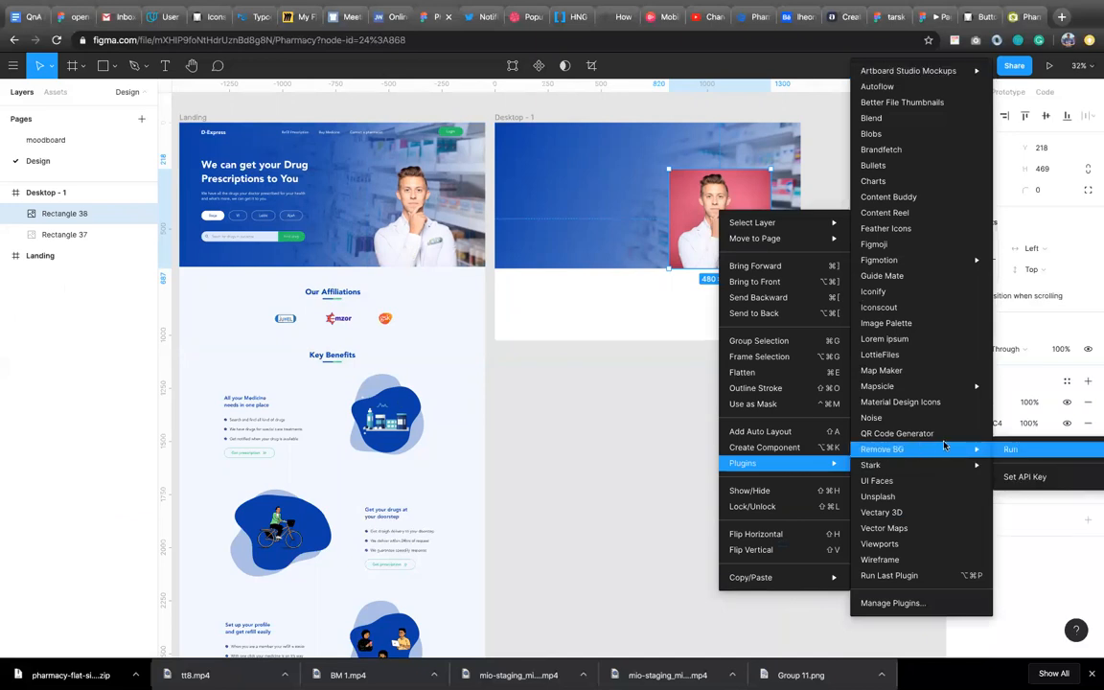
left_click(1010, 450)
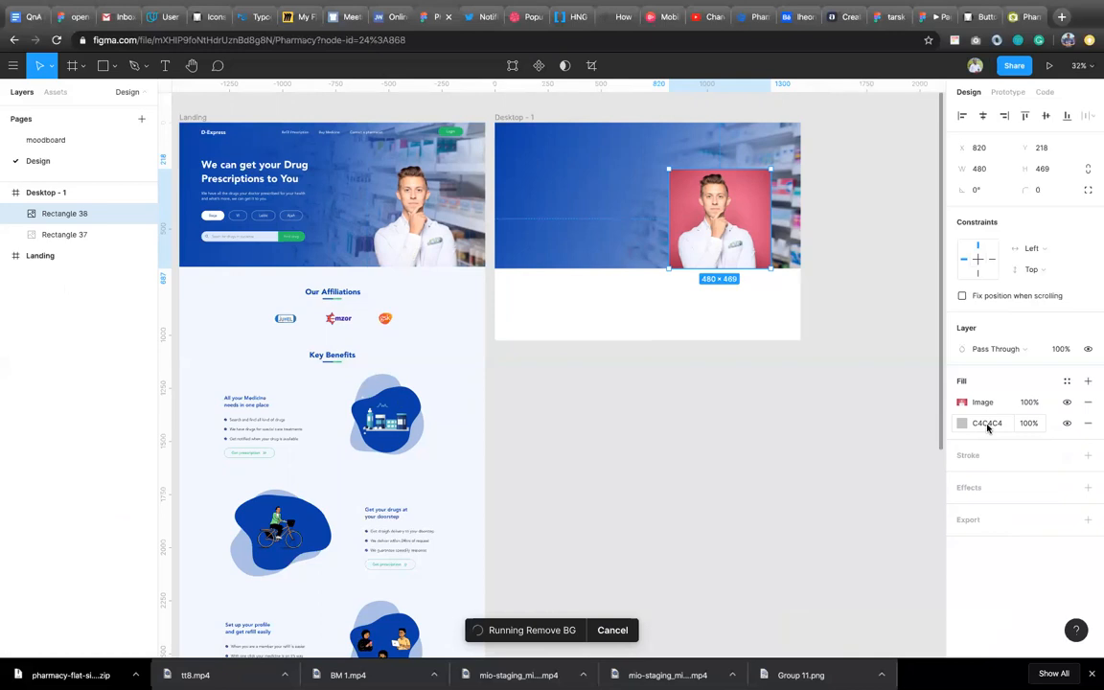
Remove the grey C4C4C4 fill behind the doctor cutout and enlarge the image to about 511 × 499
left_click(1087, 424)
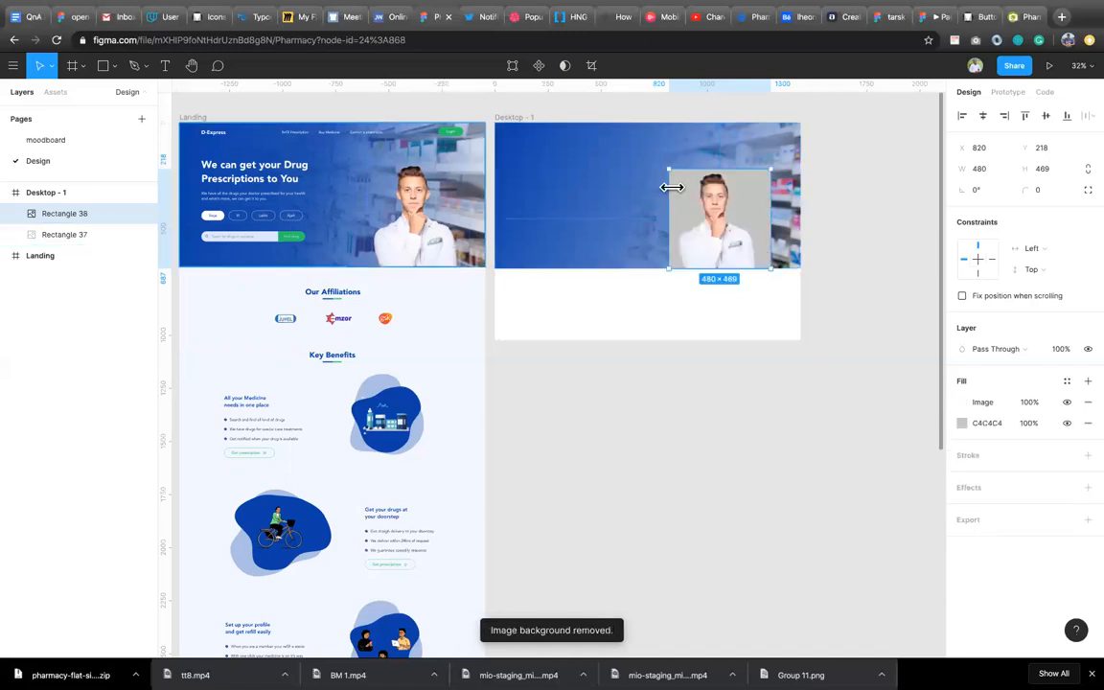
left_click(1088, 422)
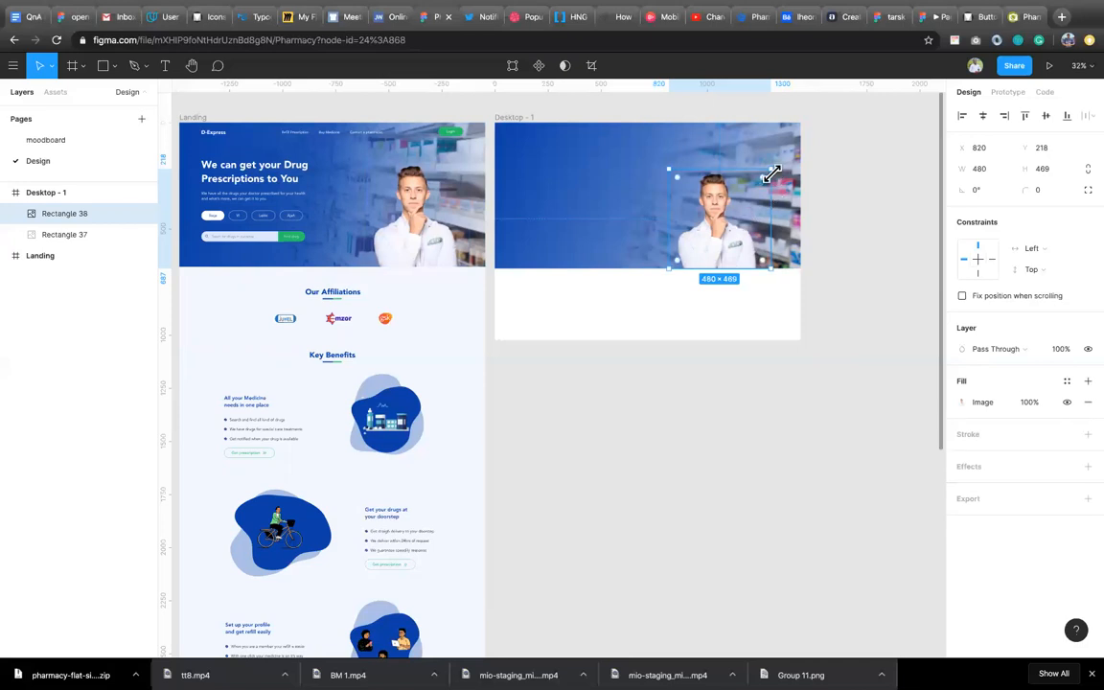
left_click_drag(777, 167, 777, 163)
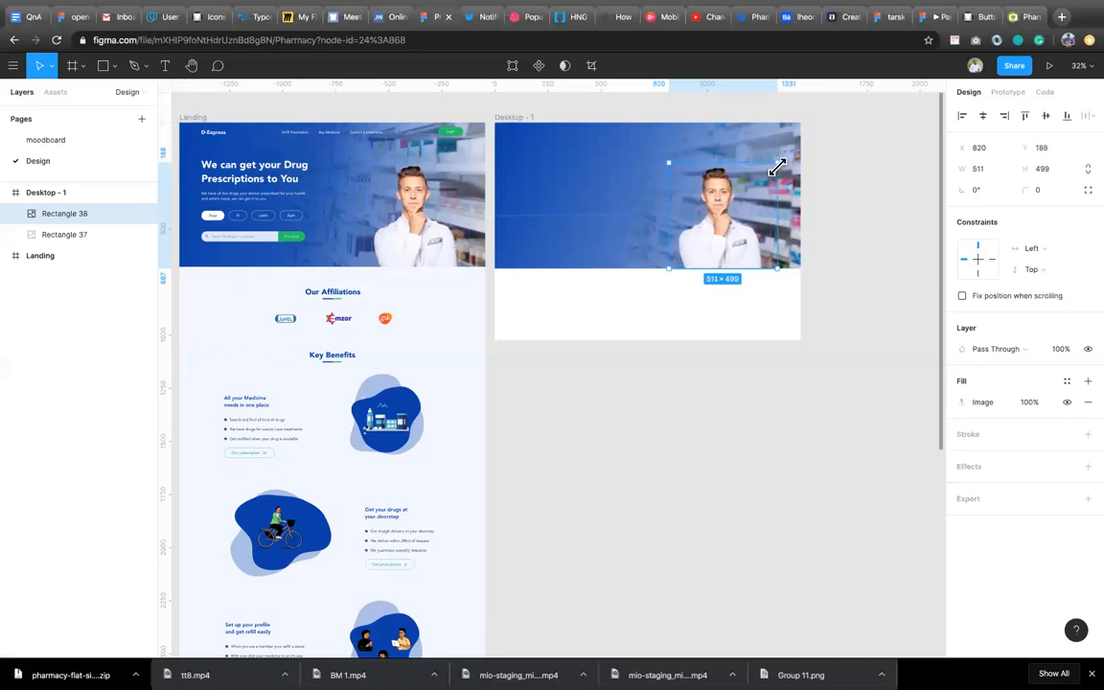
left_click(848, 171)
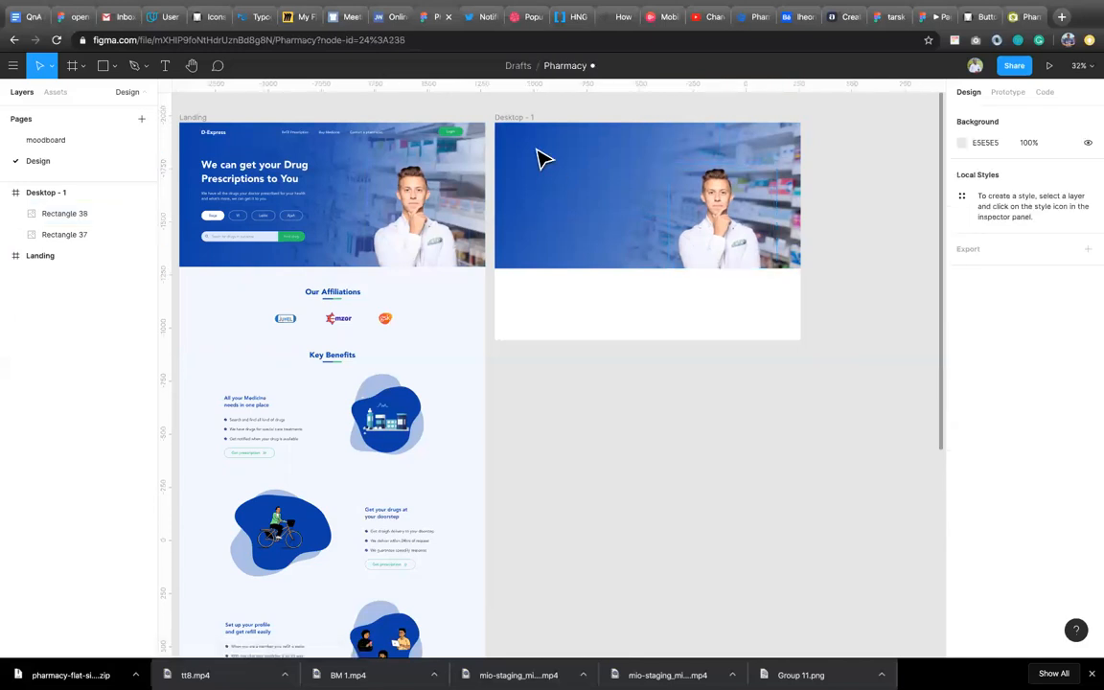
Show the layout grid on the Landing frame and check its column settings
left_click(515, 119)
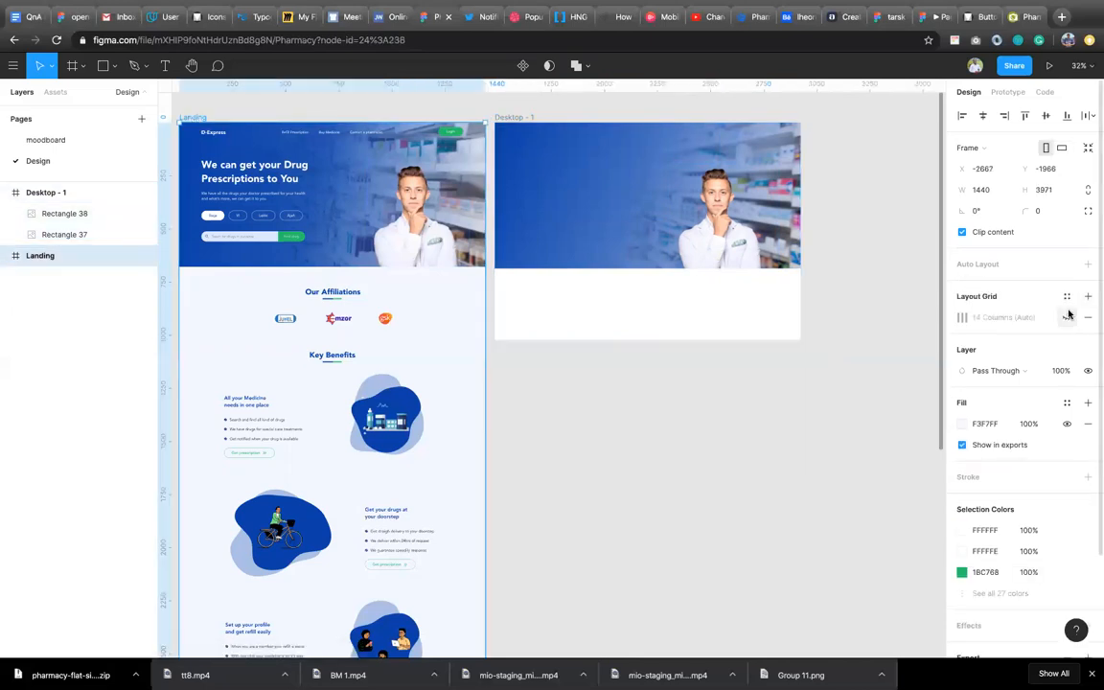
left_click(1067, 316)
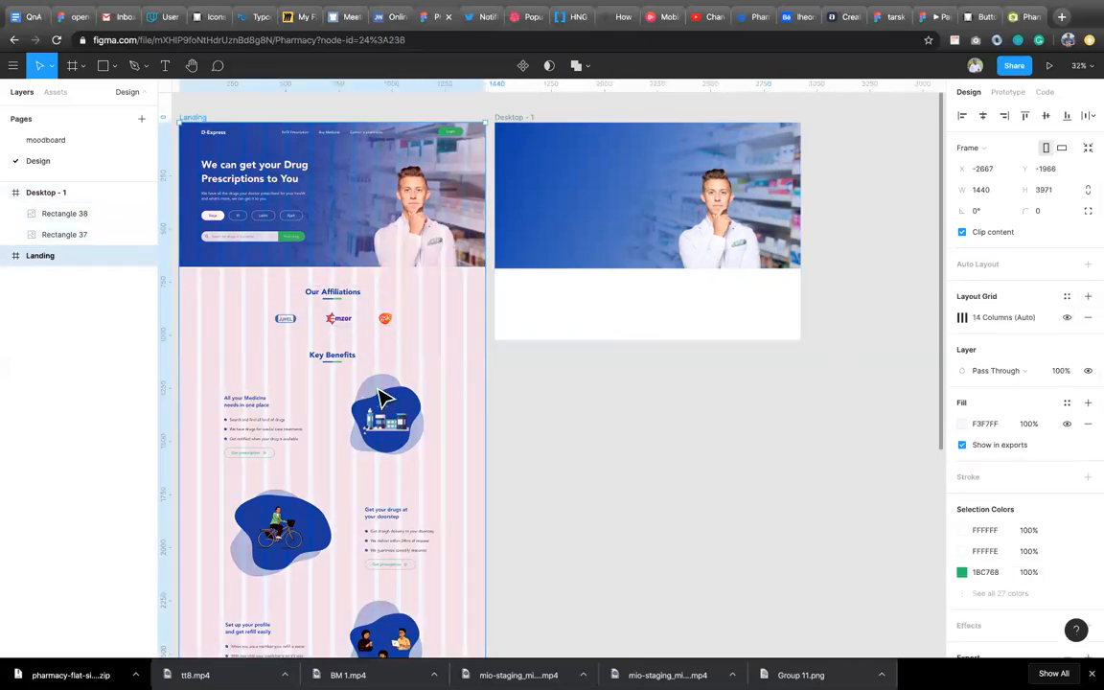
scroll(364, 381, "left", 2)
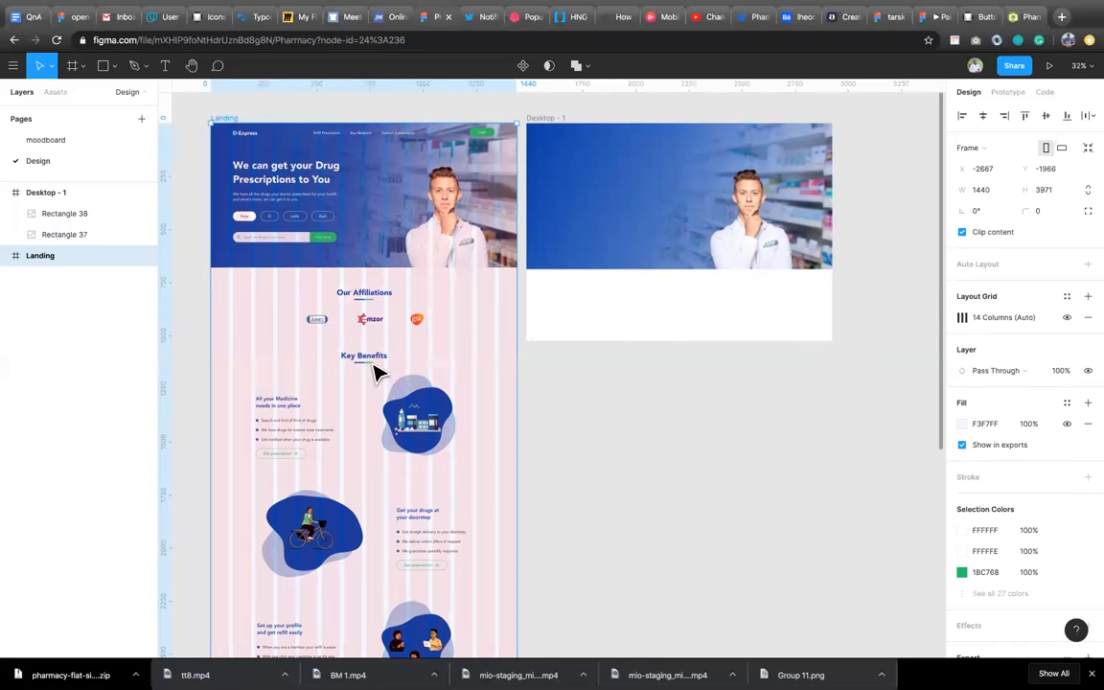
left_click(961, 321)
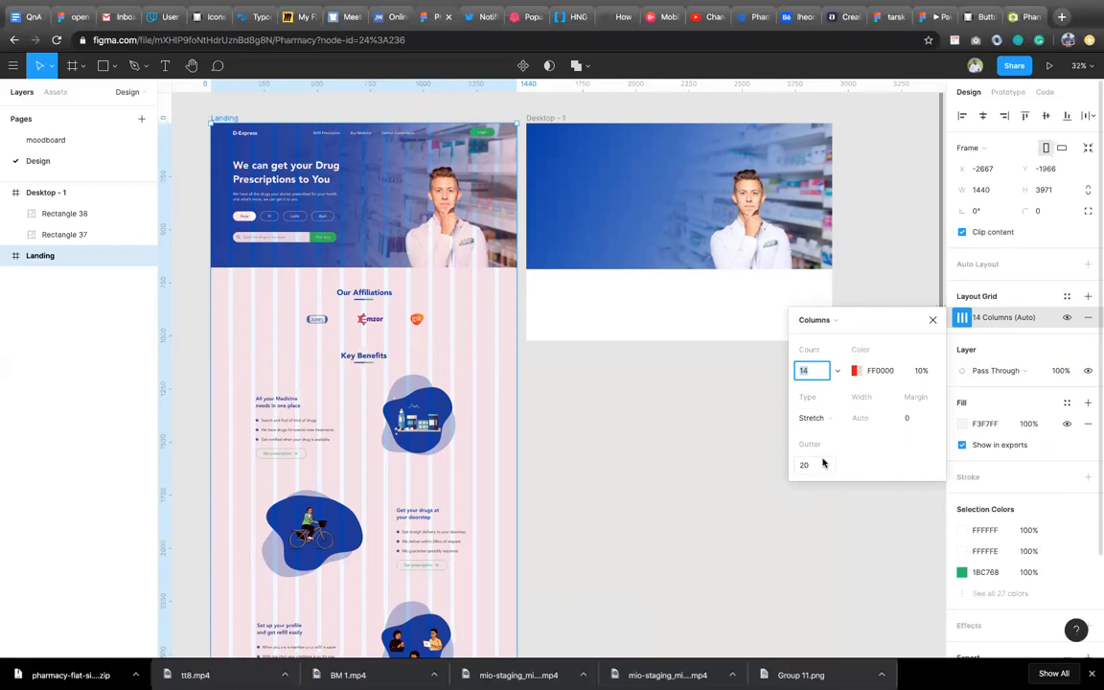
left_click(930, 323)
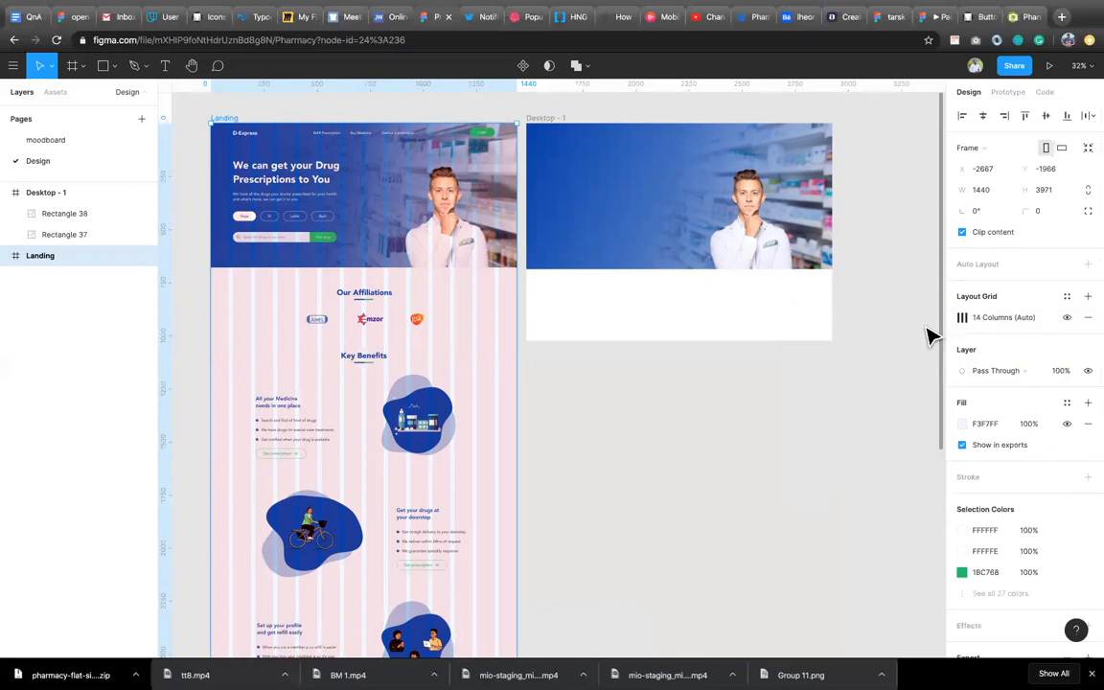
Add a layout grid to the Desktop - 1 frame and set it to 14 columns
left_click(554, 122)
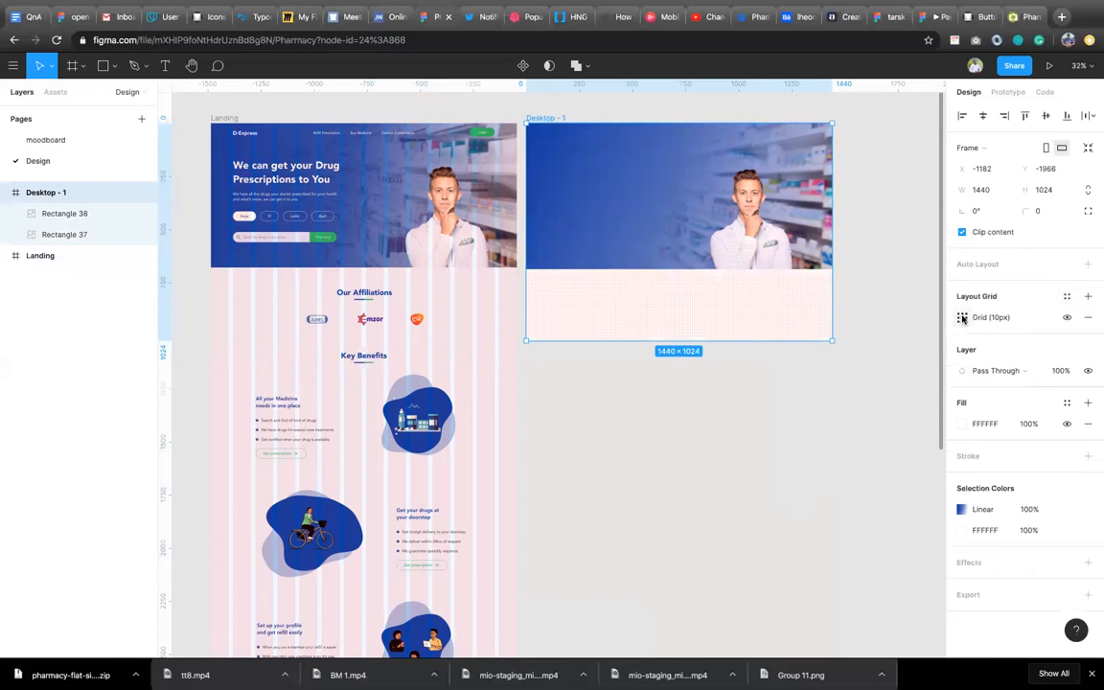
left_click(962, 319)
left_click(815, 321)
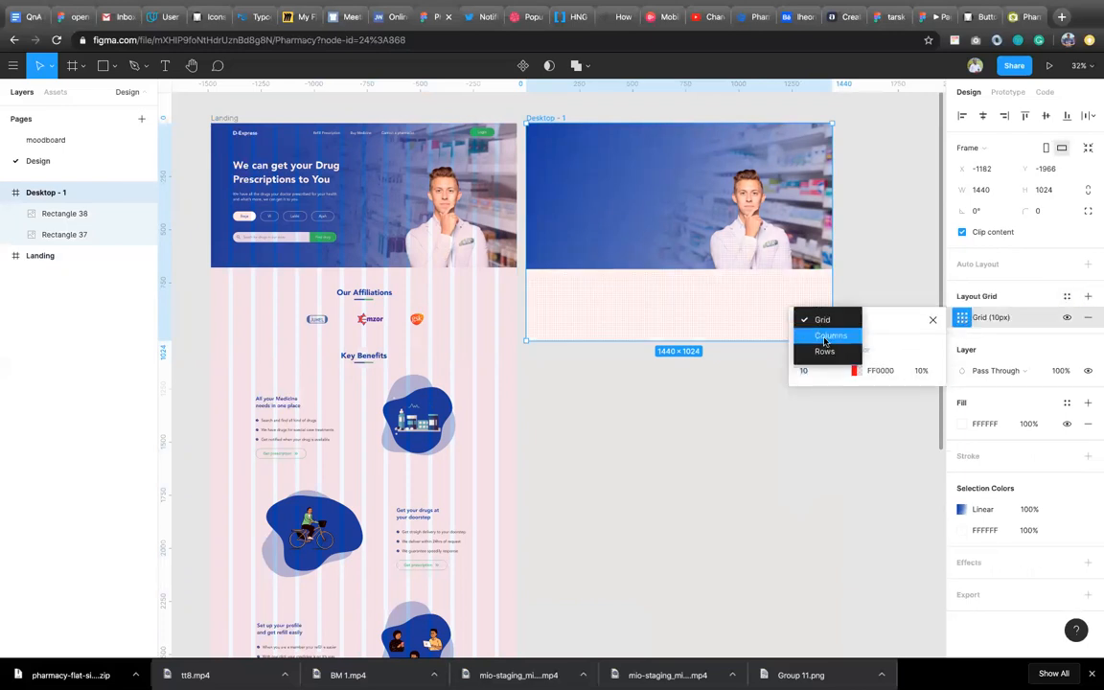
left_click(825, 336)
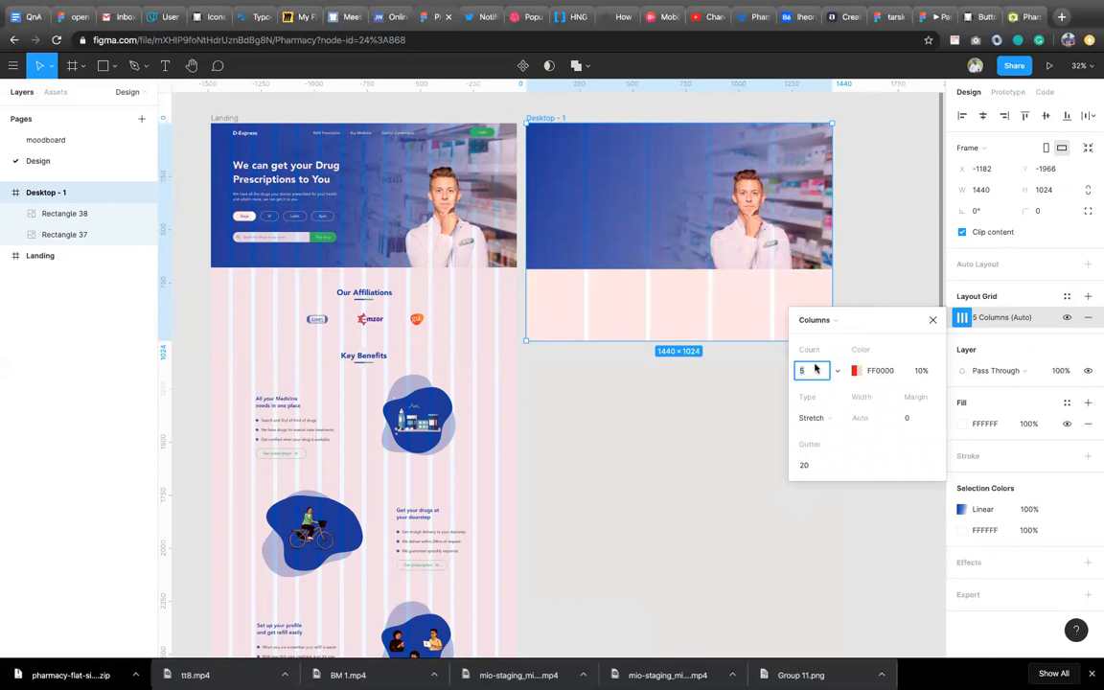
key("Return")
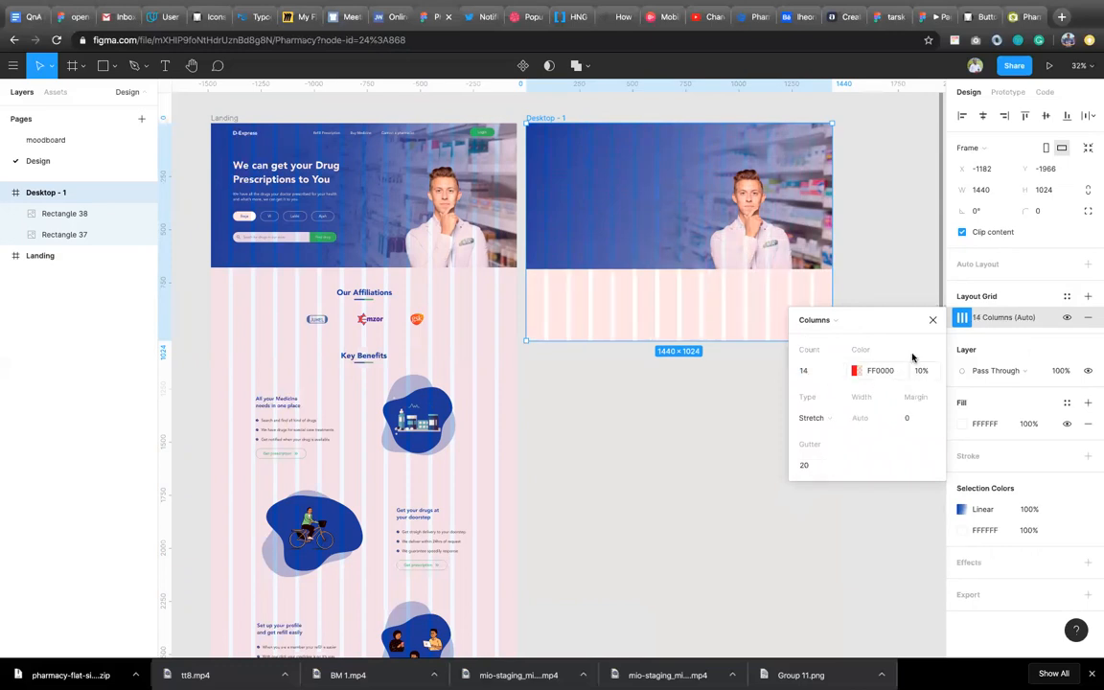
left_click(933, 321)
Add the text "D-Express" near the upper-left corner of the Desktop - 1 hero
scroll(825, 294, "right", 3)
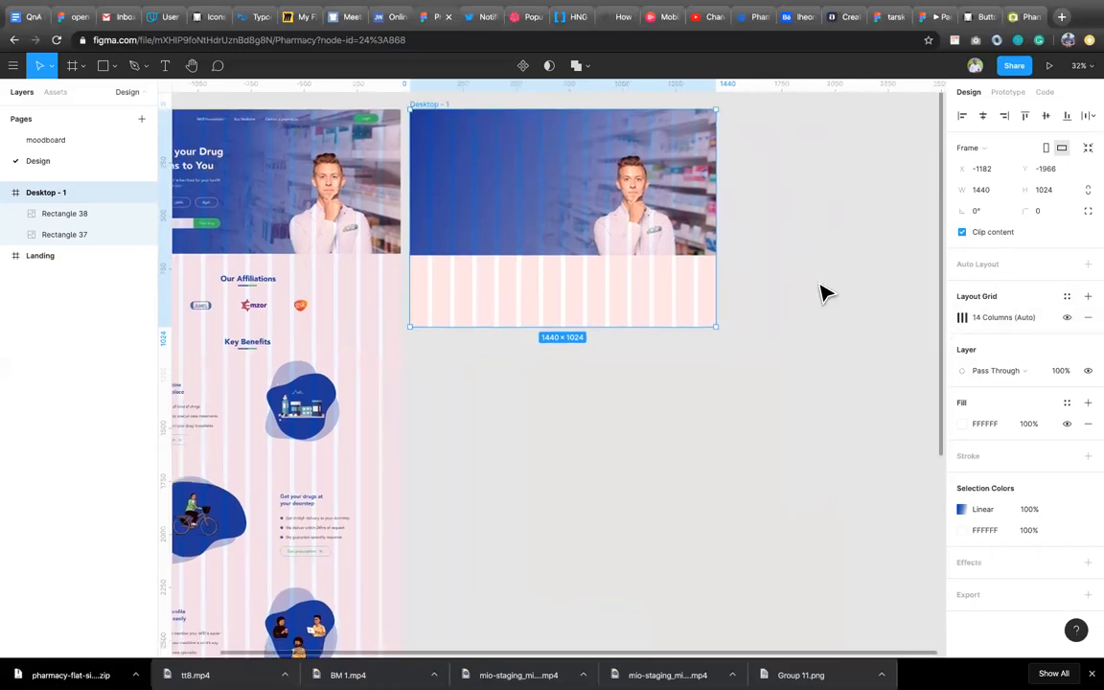
scroll(723, 285, "left", 2)
scroll(702, 280, "left", 2)
scroll(703, 280, "up", 1)
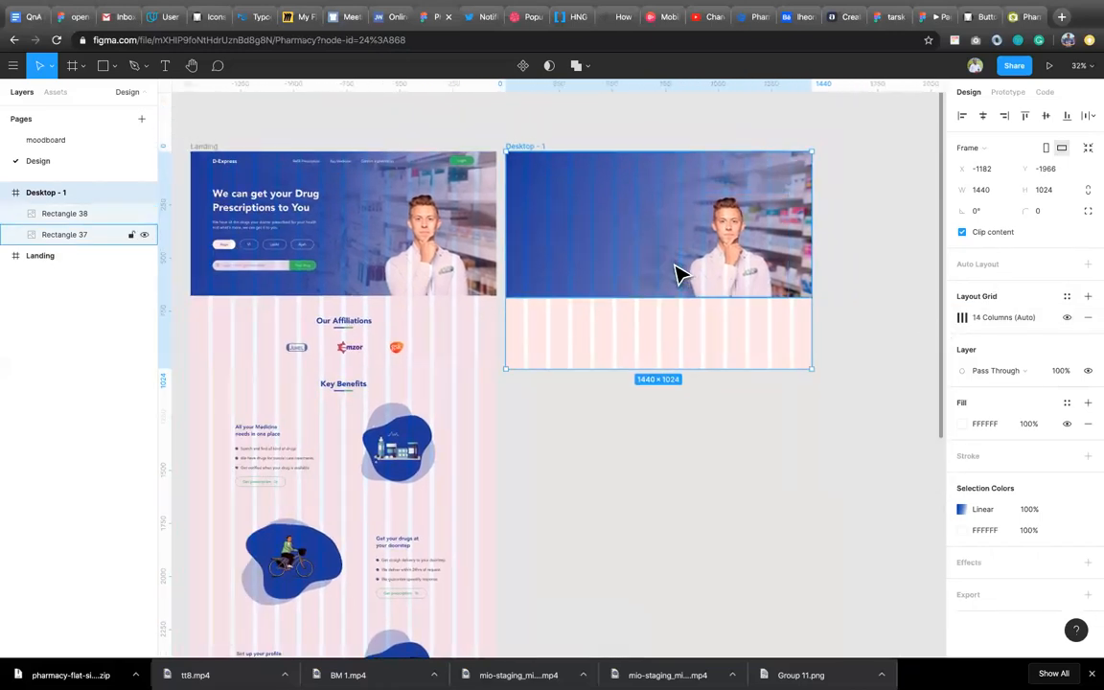
key("t")
left_click(528, 164)
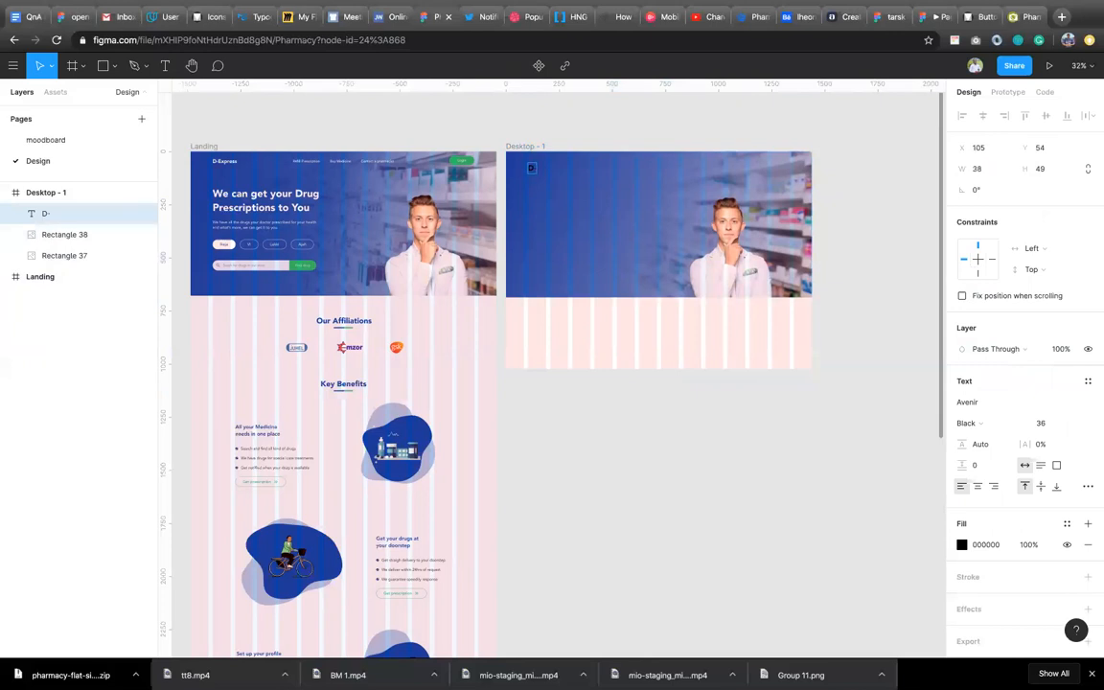
type("Express")
key("Escape")
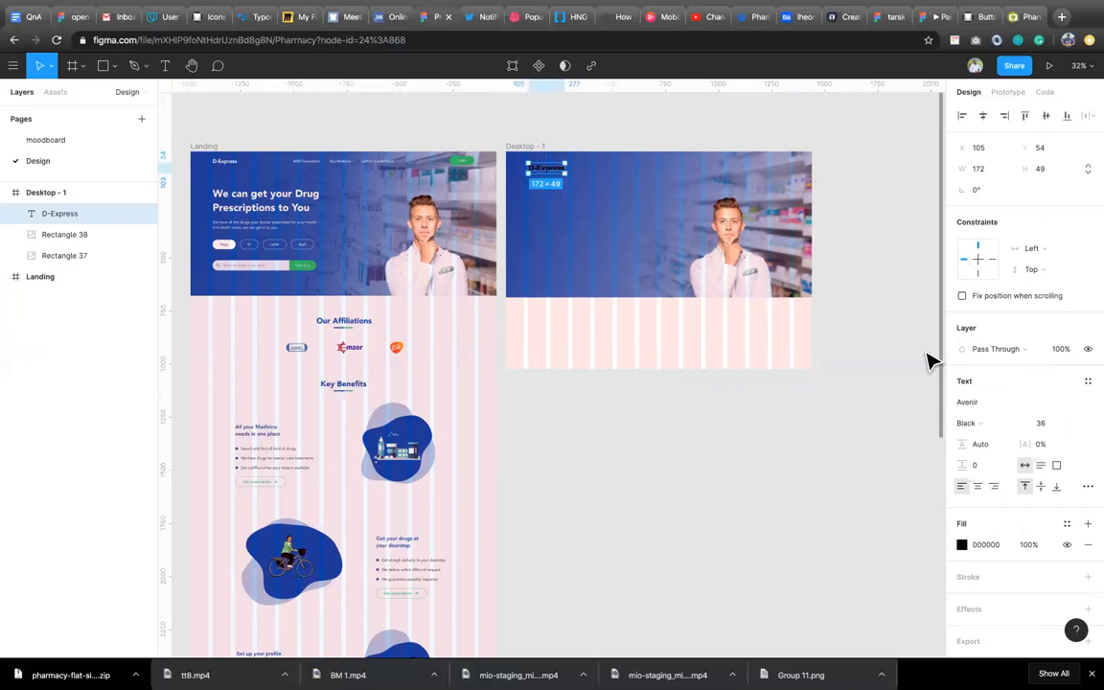
Set the D-Express text's fill to FFFFFF and its font size to 24
left_click(982, 545)
type("ffffff")
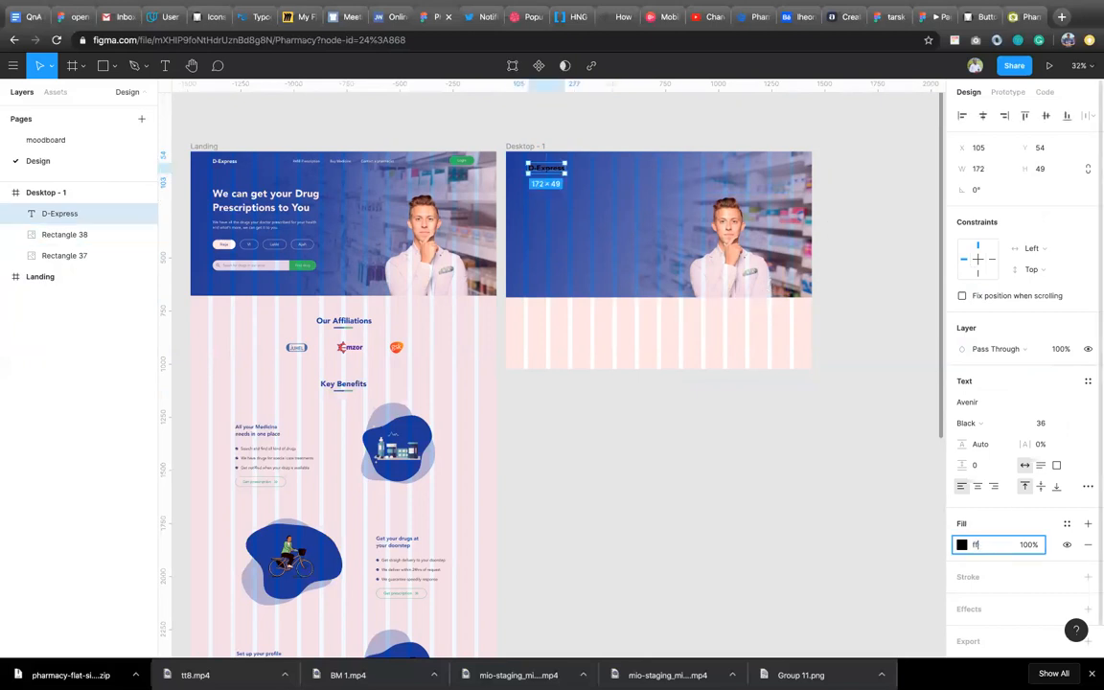
key("Return")
left_click(1054, 430)
type("24")
key("Return")
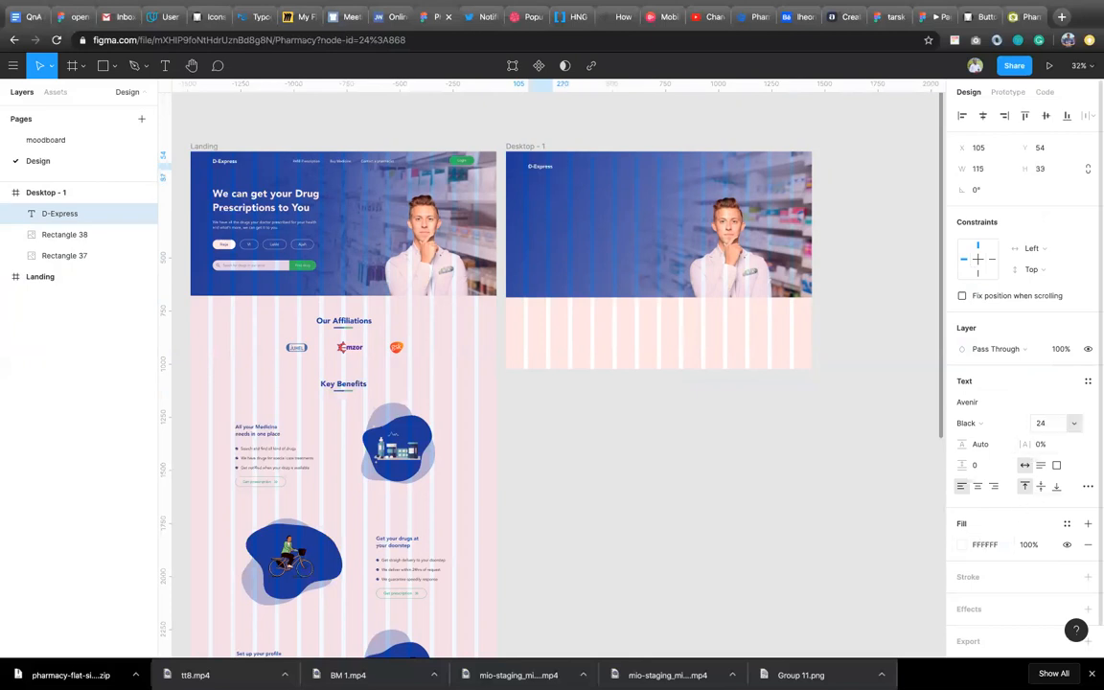
Reposition the D-Express text in the Desktop - 1 frame to X 104 and Y 35
key("Left")
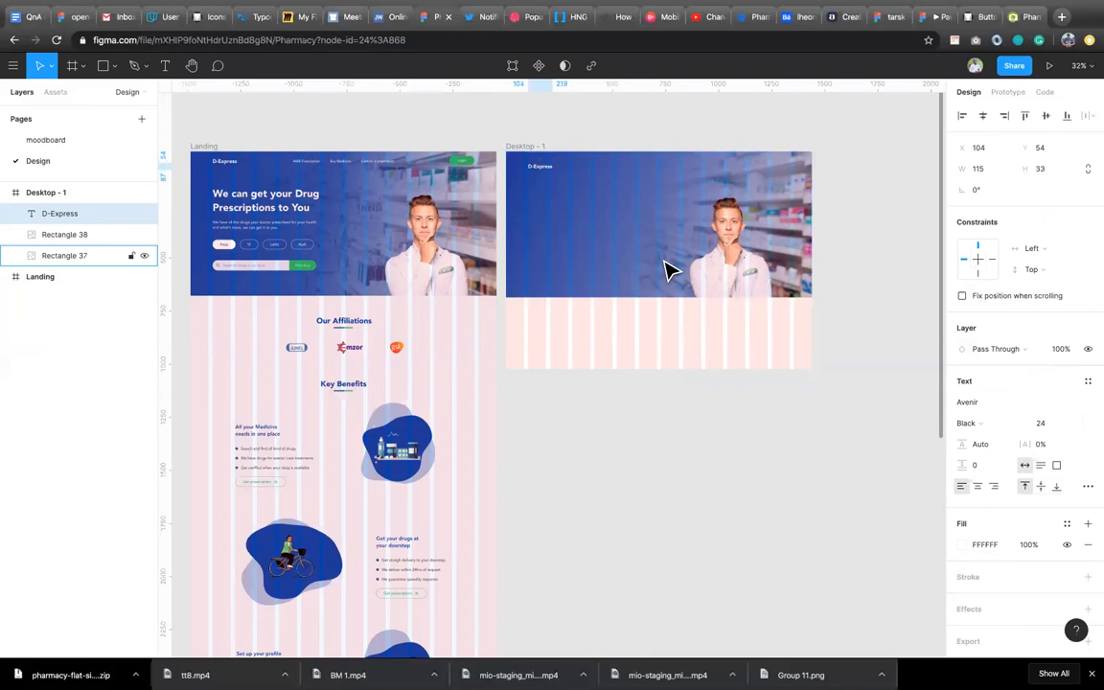
scroll(563, 201, "up", 5)
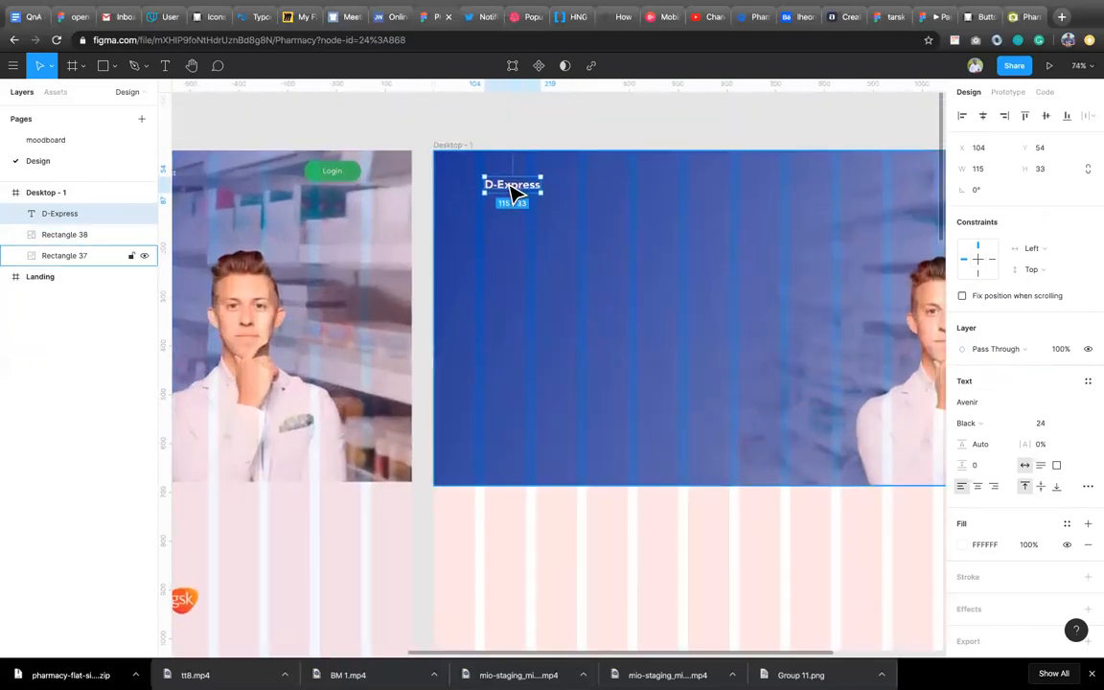
left_click_drag(513, 188, 513, 185)
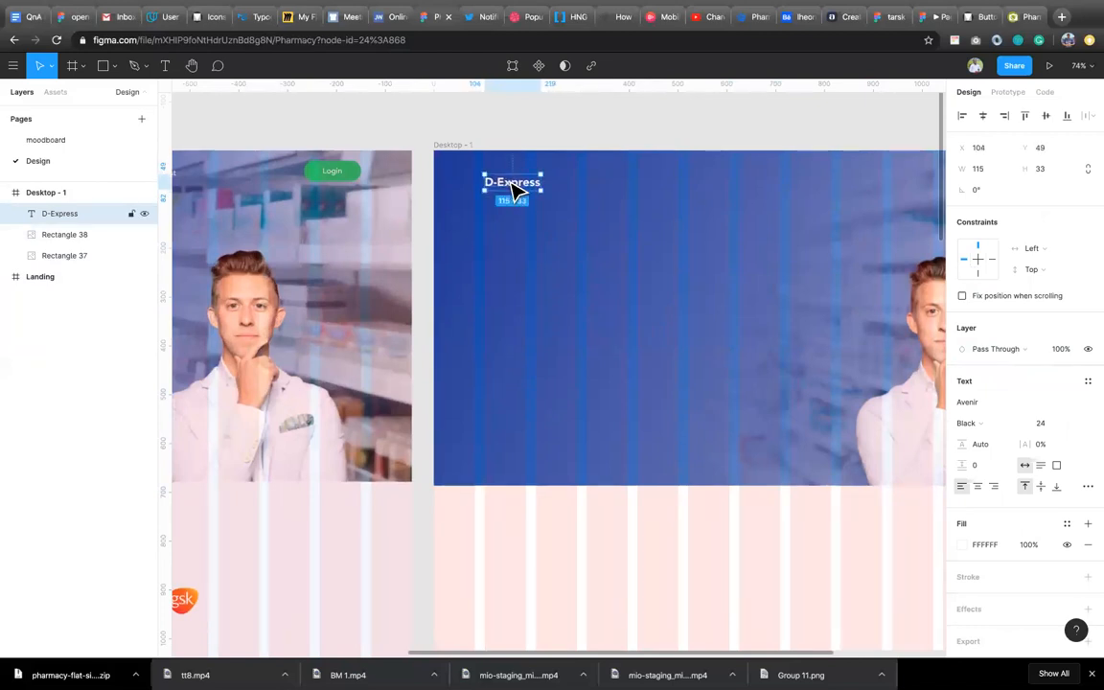
key("Up")
key("Up")
key("Up")
key("Up")
key("Up")
key("Up")
key("Up")
key("Up")
key("Up")
key("Up")
key("Up")
key("Up")
key("Up")
key("Up")
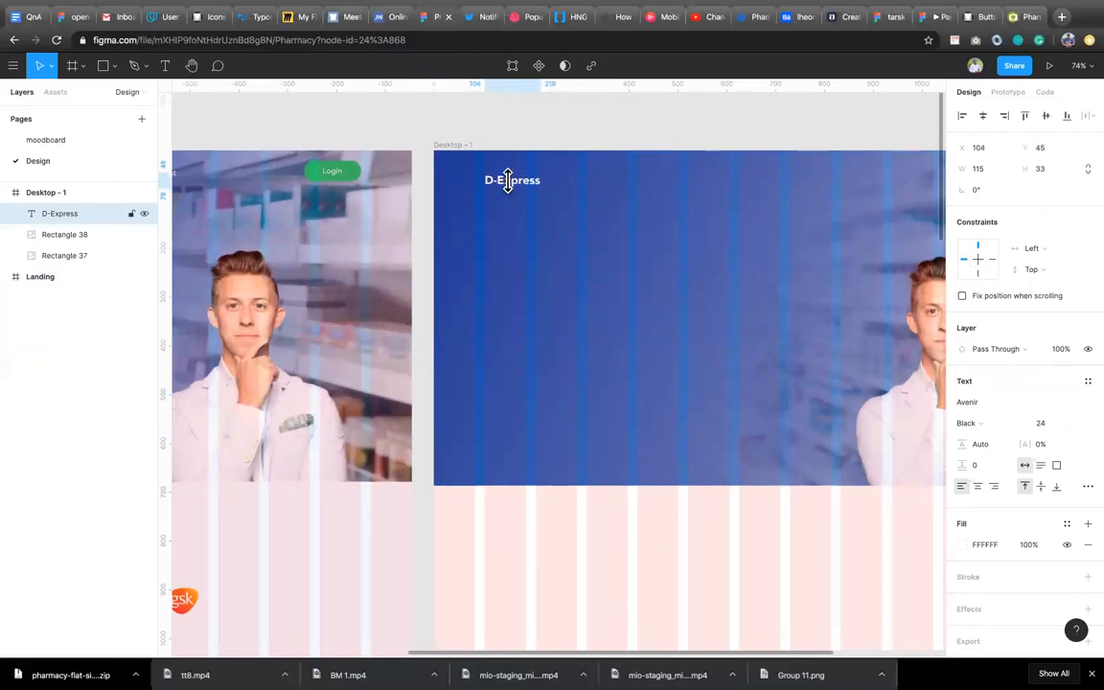
Add the text "Refill Prescription" in the Desktop - 1 header, beside the D-Express text
scroll(484, 213, "down", 5)
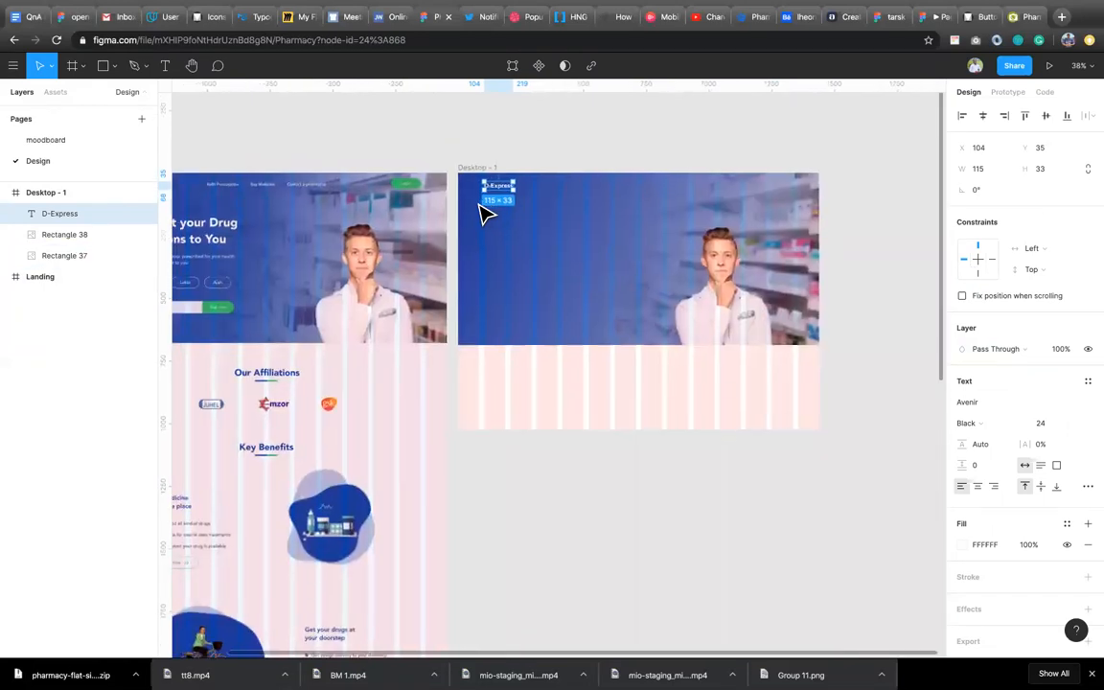
scroll(484, 213, "down", 3)
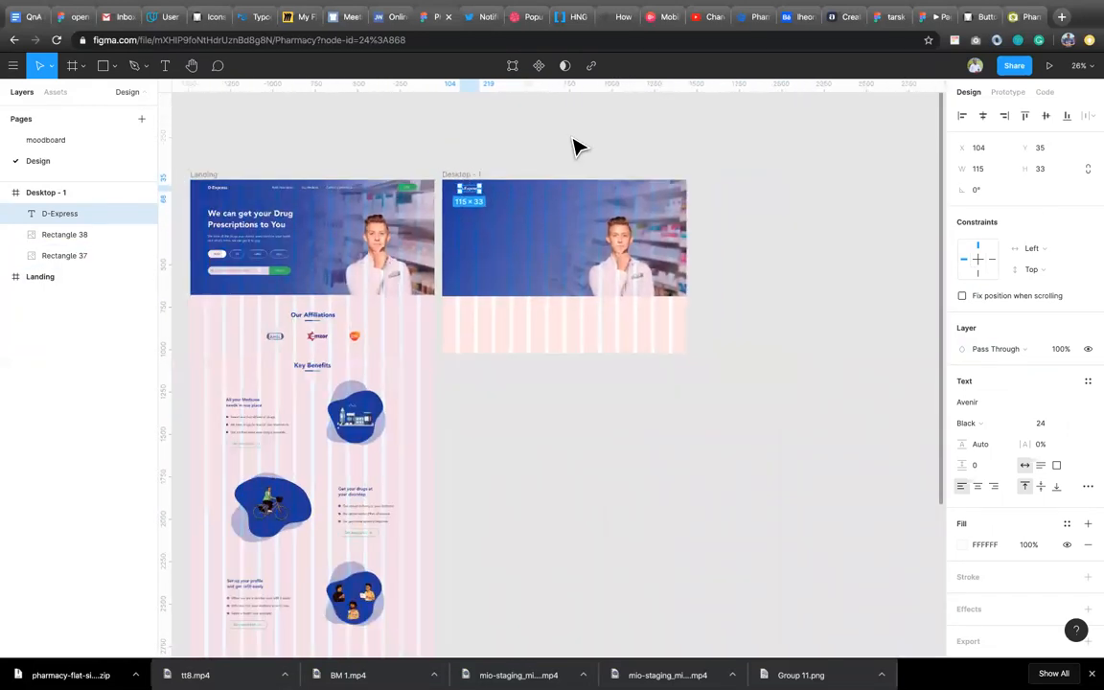
left_click(523, 139)
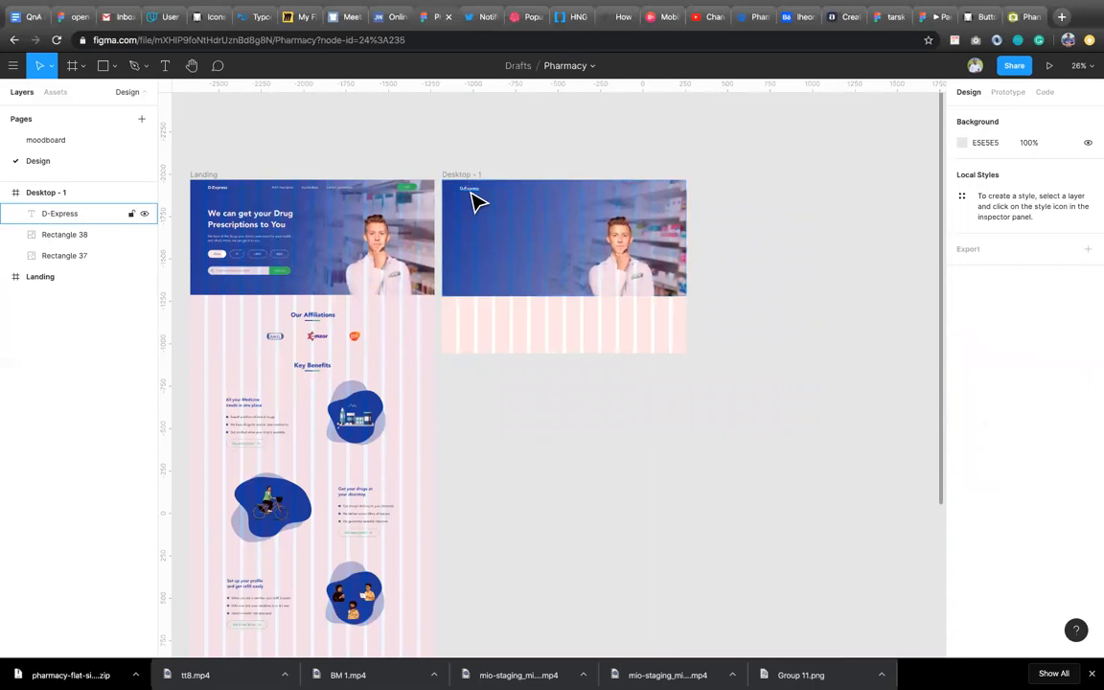
key("t")
left_click(514, 188)
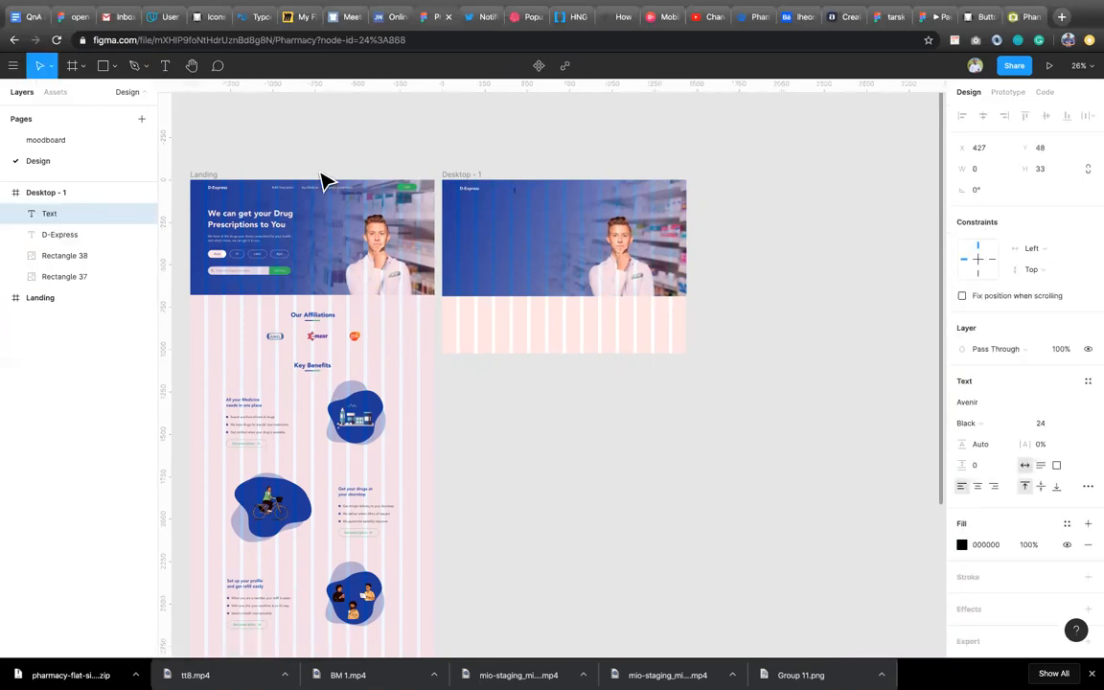
scroll(322, 182, "up", 5)
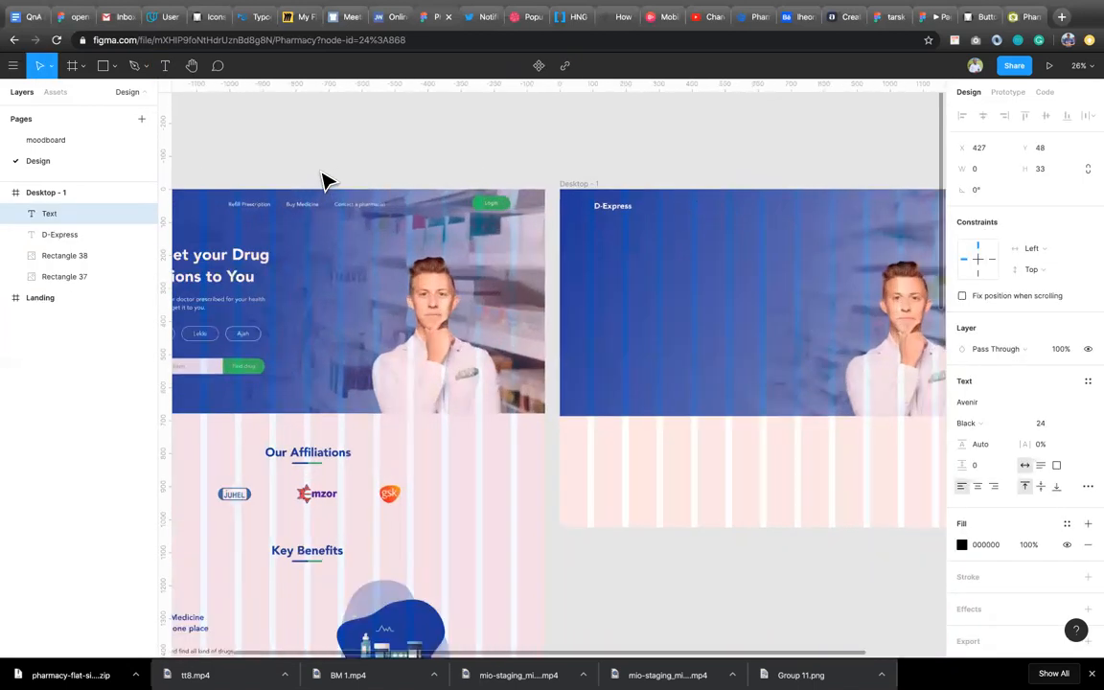
type("Ref")
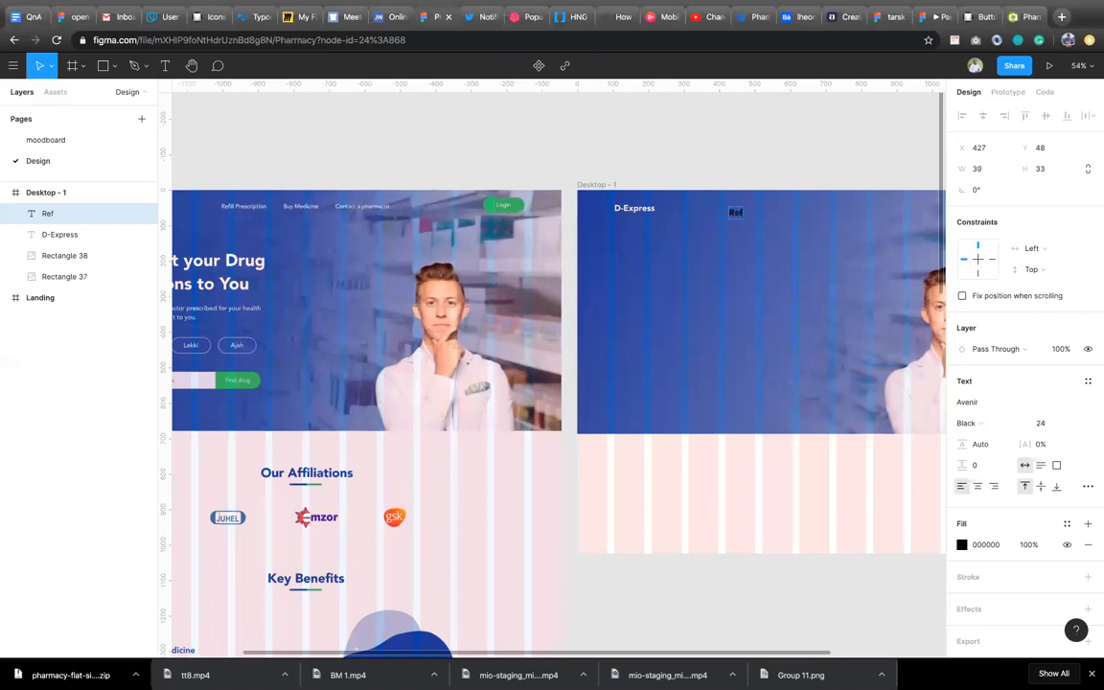
type("ill pre")
key("BackSpace")
type("P")
type("rescrip")
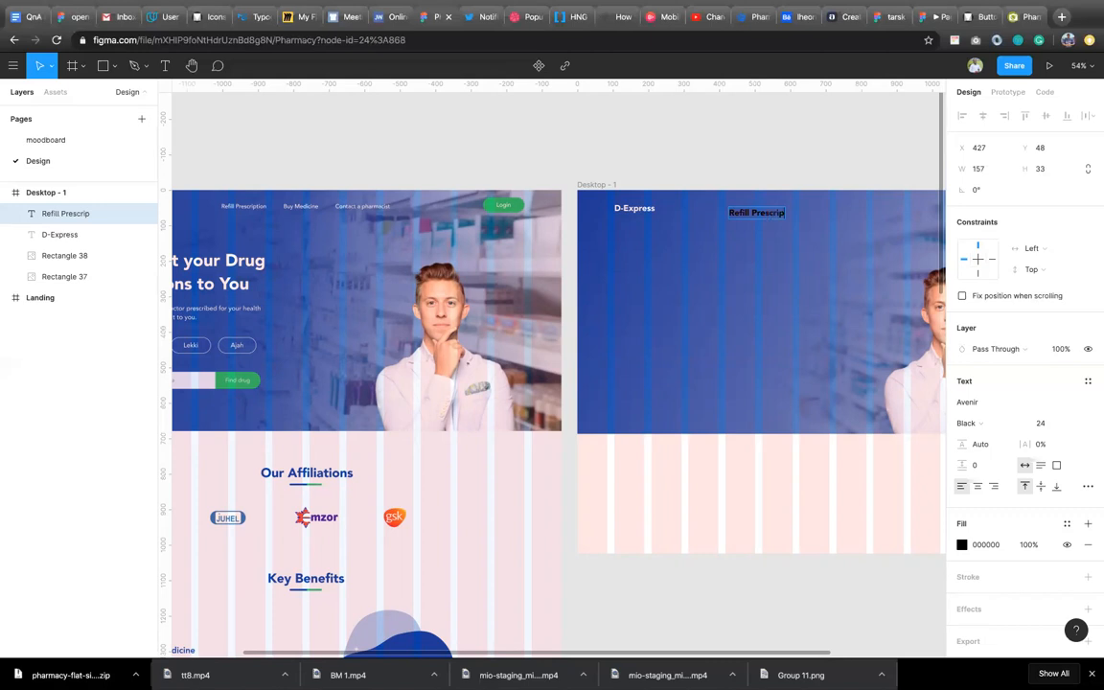
type("tion")
key("Escape")
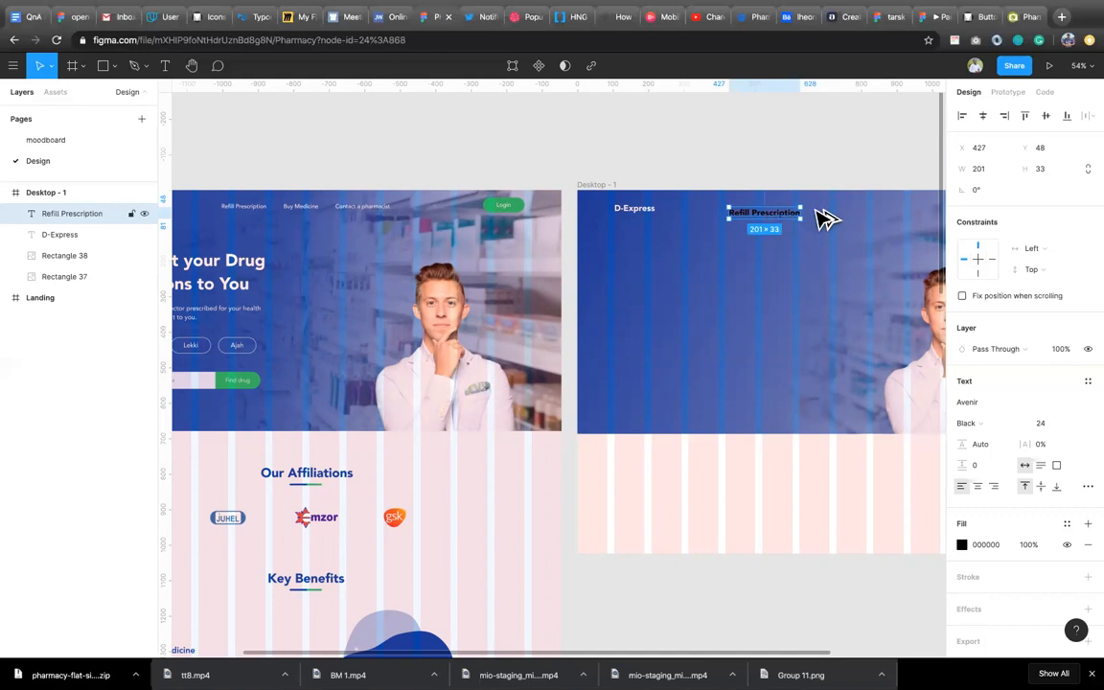
Duplicate the Refill Prescription text to its right and change the copy to "Buy Medicine"
left_click_drag(781, 214, 879, 217)
double_click(868, 213)
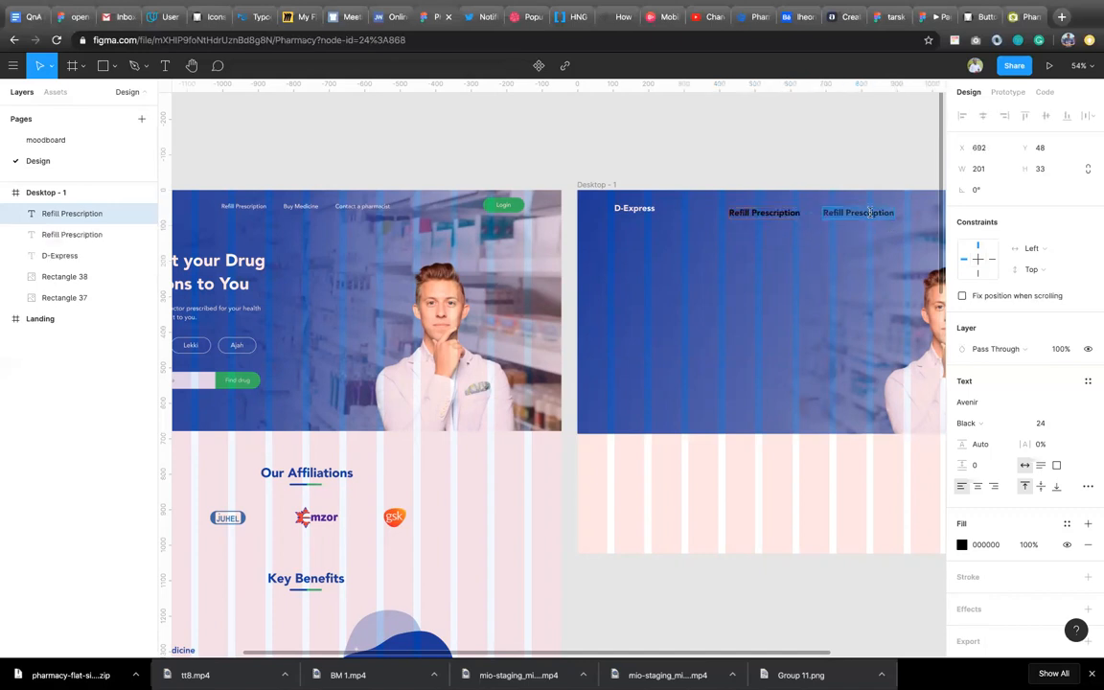
type("B")
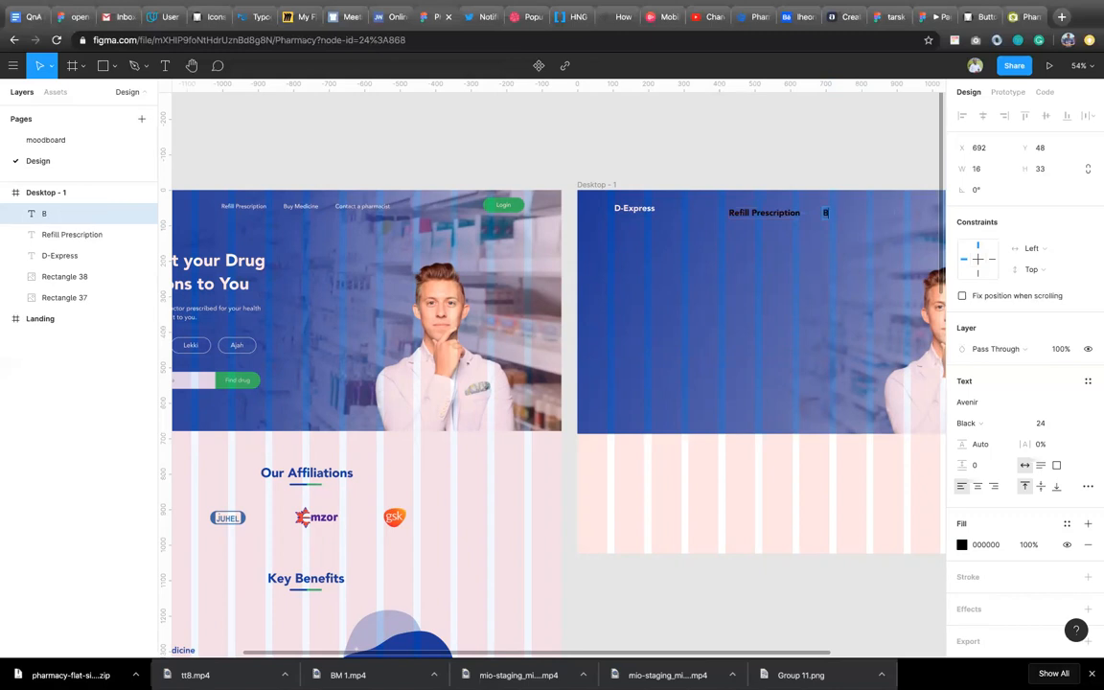
type("uy Medicine")
key("Escape")
Duplicate the Buy Medicine text to its right and change the copy to "Contact a phamacist"
scroll(867, 273, "right", 3)
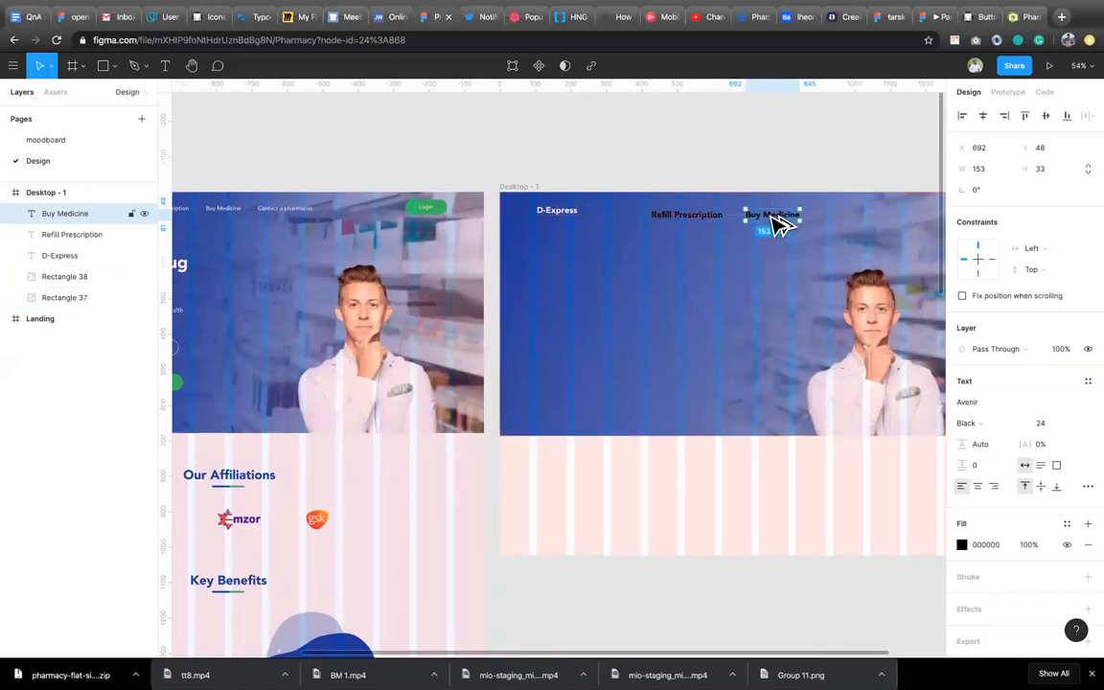
left_click_drag(774, 215, 841, 217)
key("Return")
type("Contact a p")
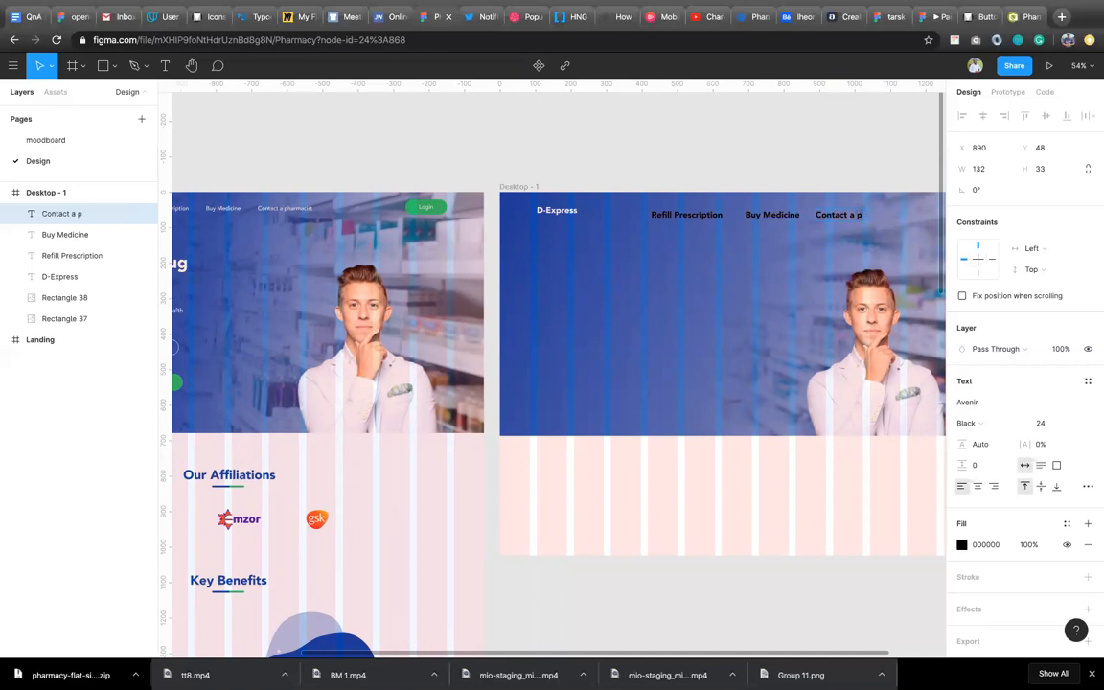
type("harmacist")
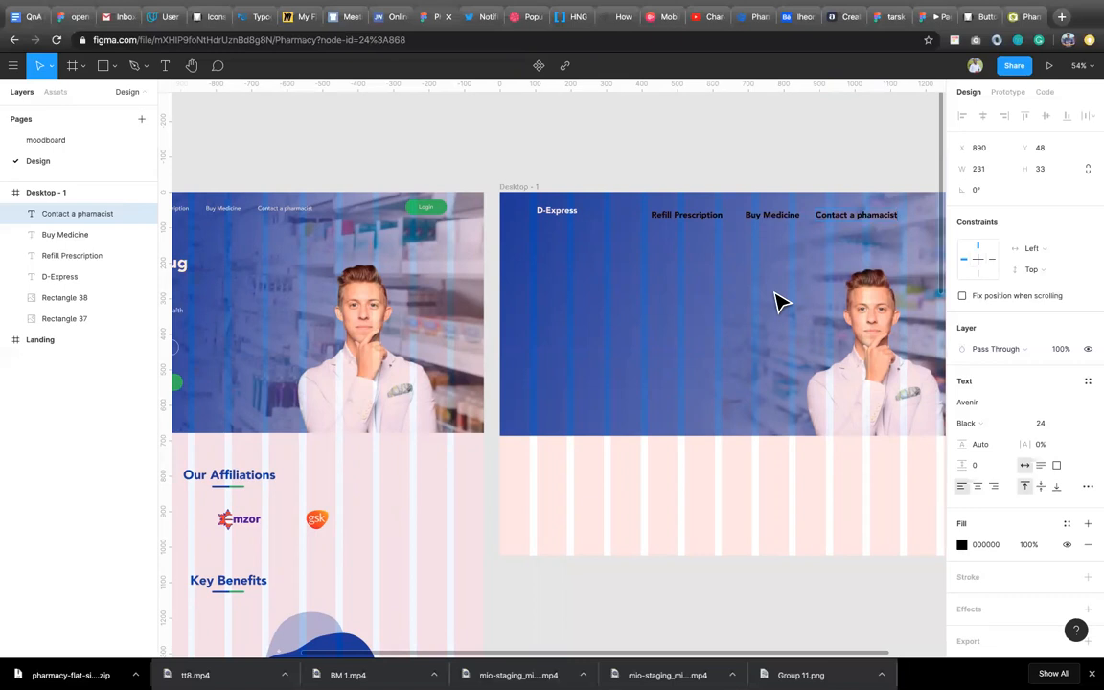
key("Escape")
Set all three navigation texts to the Roman weight and font size 18
left_click(711, 216, "shift")
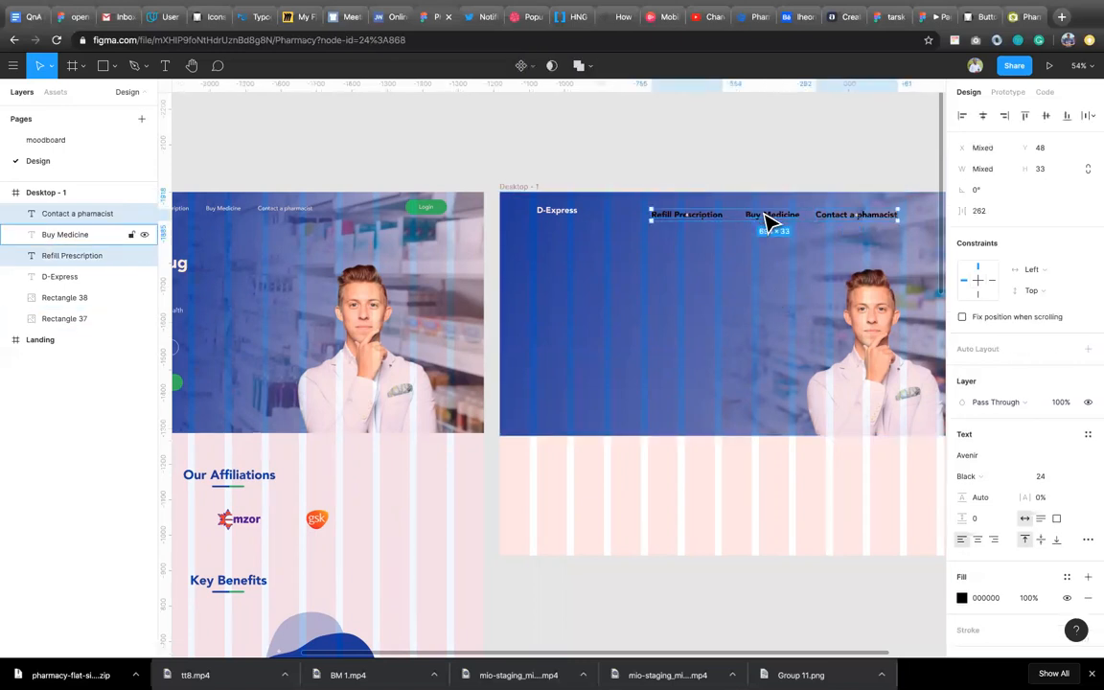
left_click(767, 215, "shift")
left_click(998, 418)
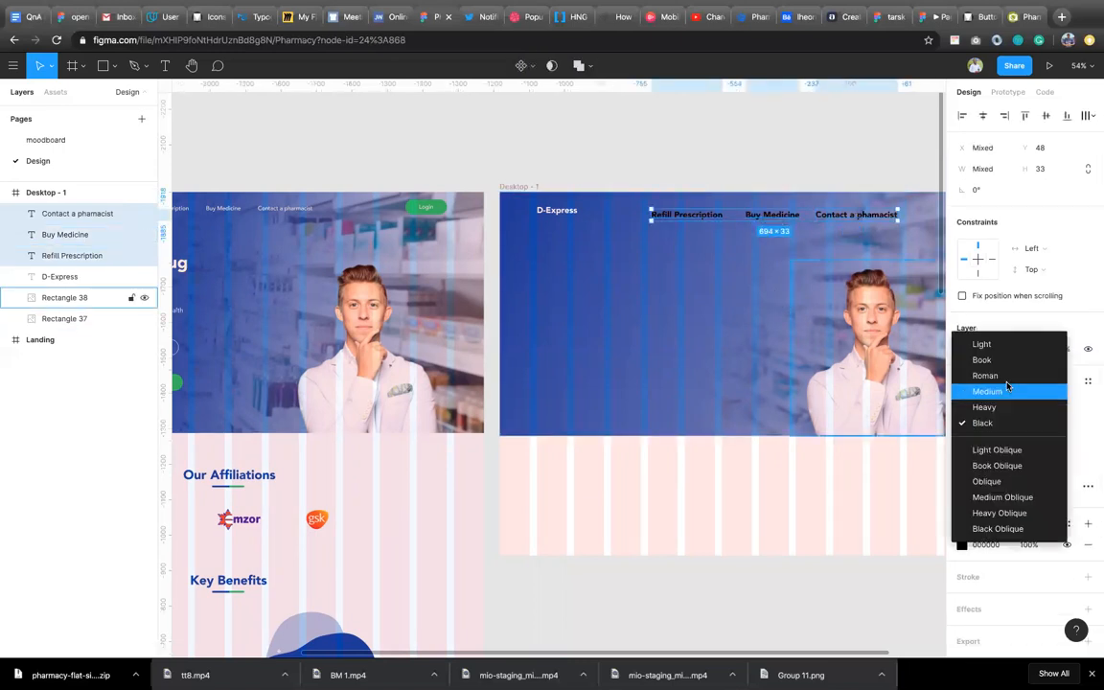
left_click(1004, 375)
left_click(1054, 424)
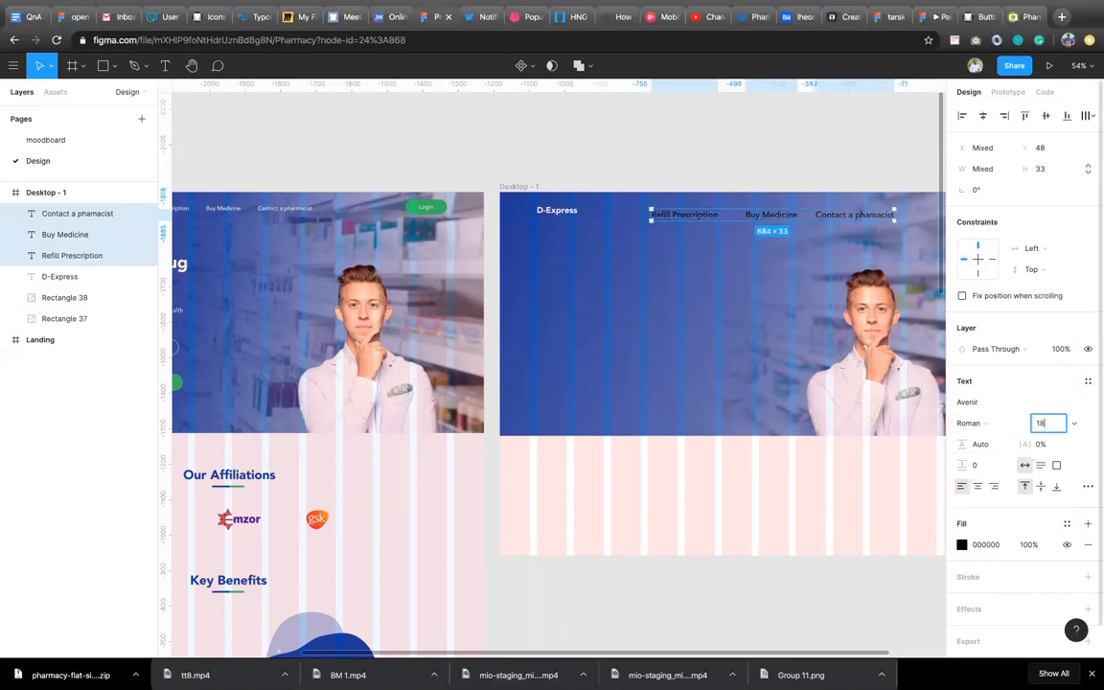
type("18")
key("Return")
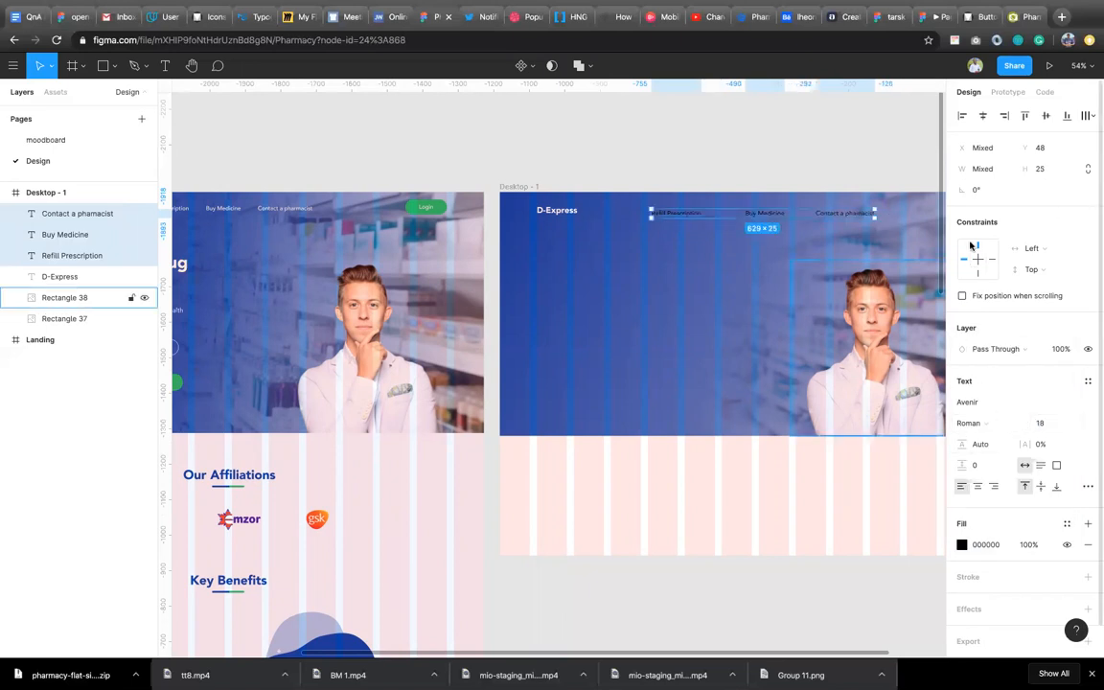
Distribute the three navigation texts horizontally with a spacing of 38 and set their fill to FFFFFF
left_click(1088, 116)
left_click(925, 129)
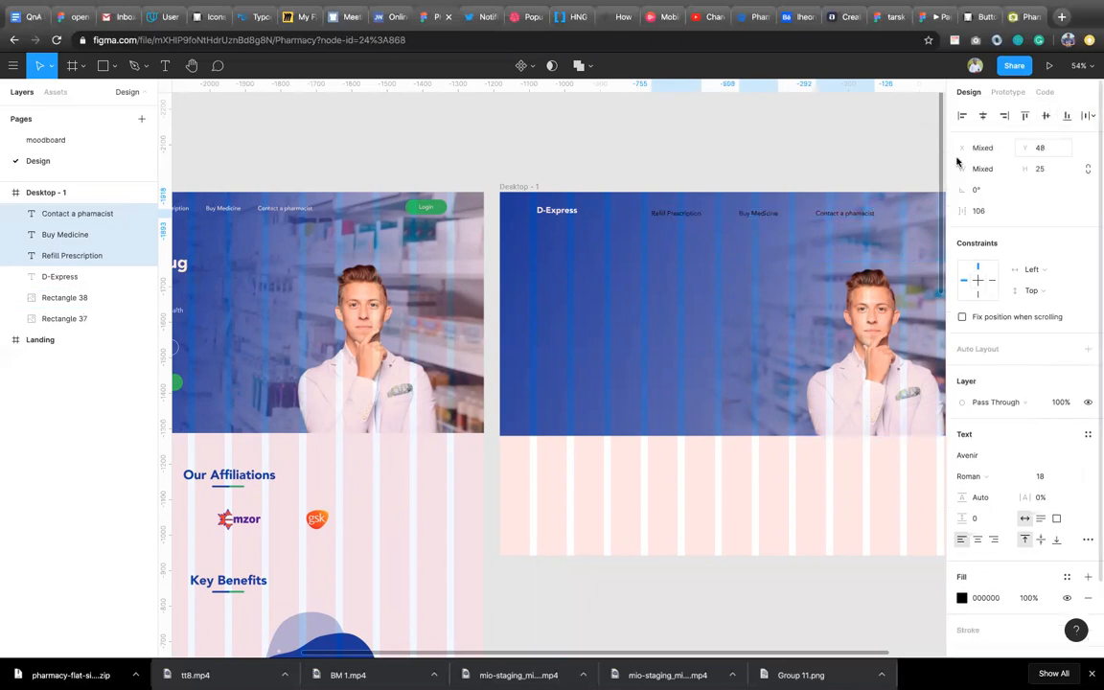
left_click_drag(962, 211, 875, 224)
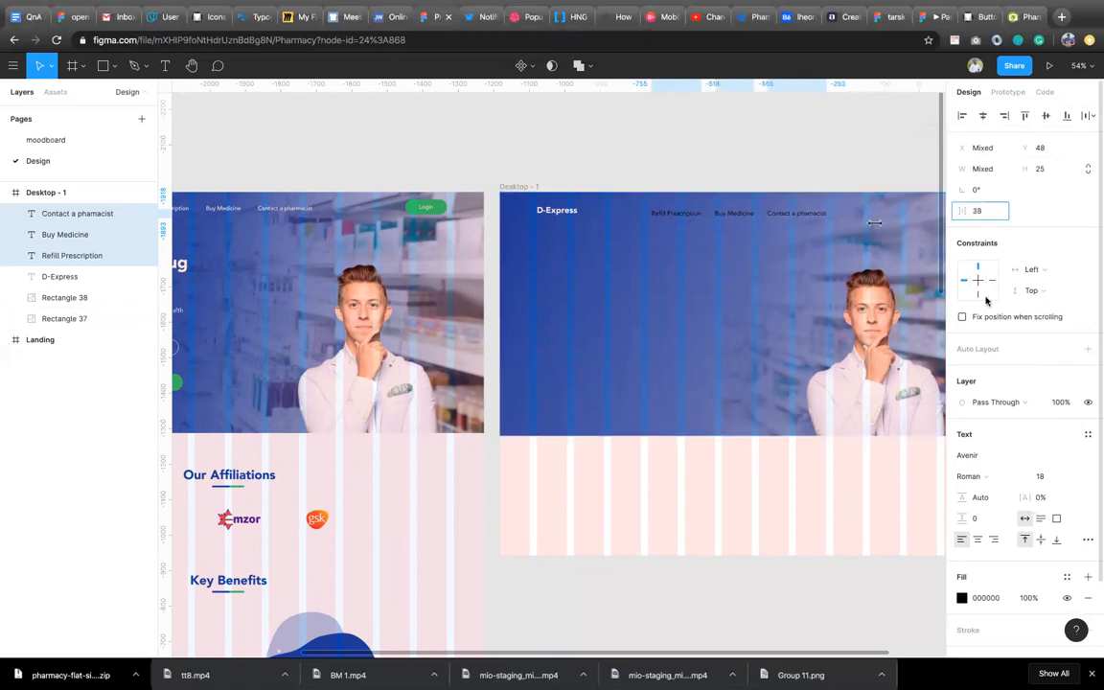
left_click(972, 599)
type("ffffff")
key("Return")
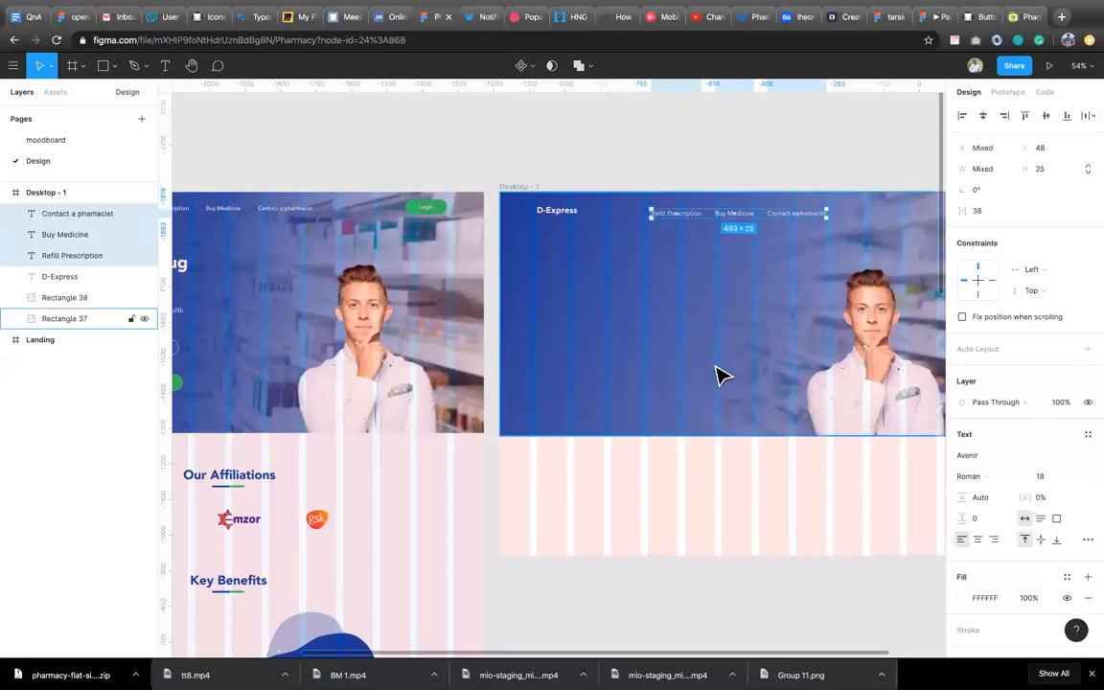
Group the three navigation texts and align the group's vertical center with the D-Express text
key("ctrl+g")
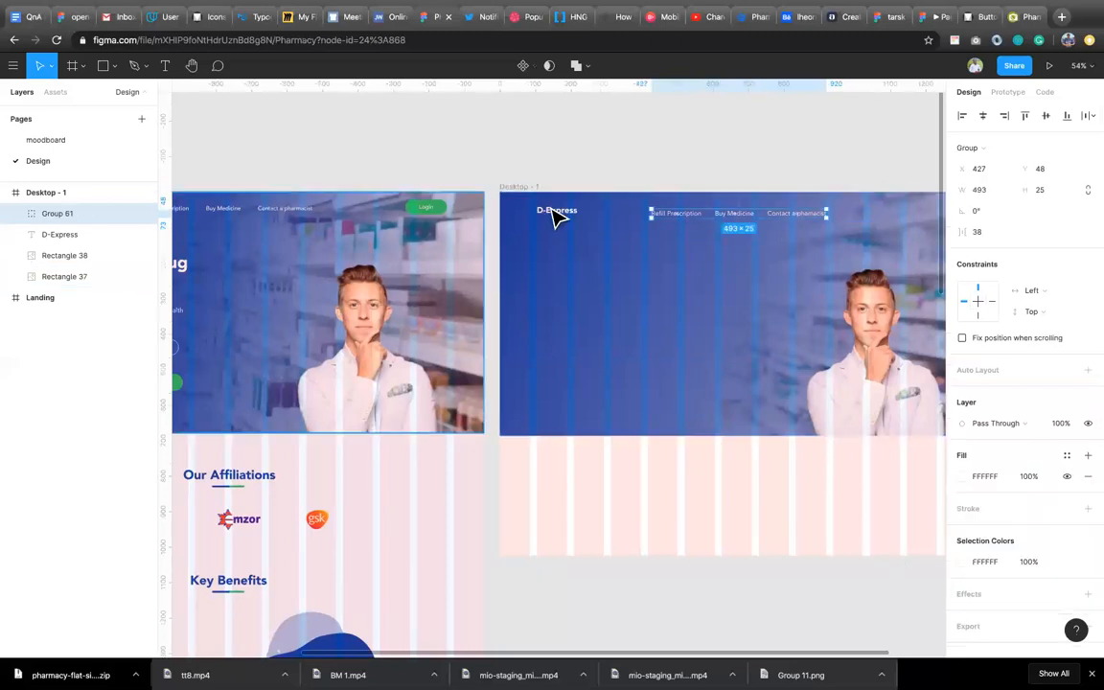
left_click(558, 218, "shift")
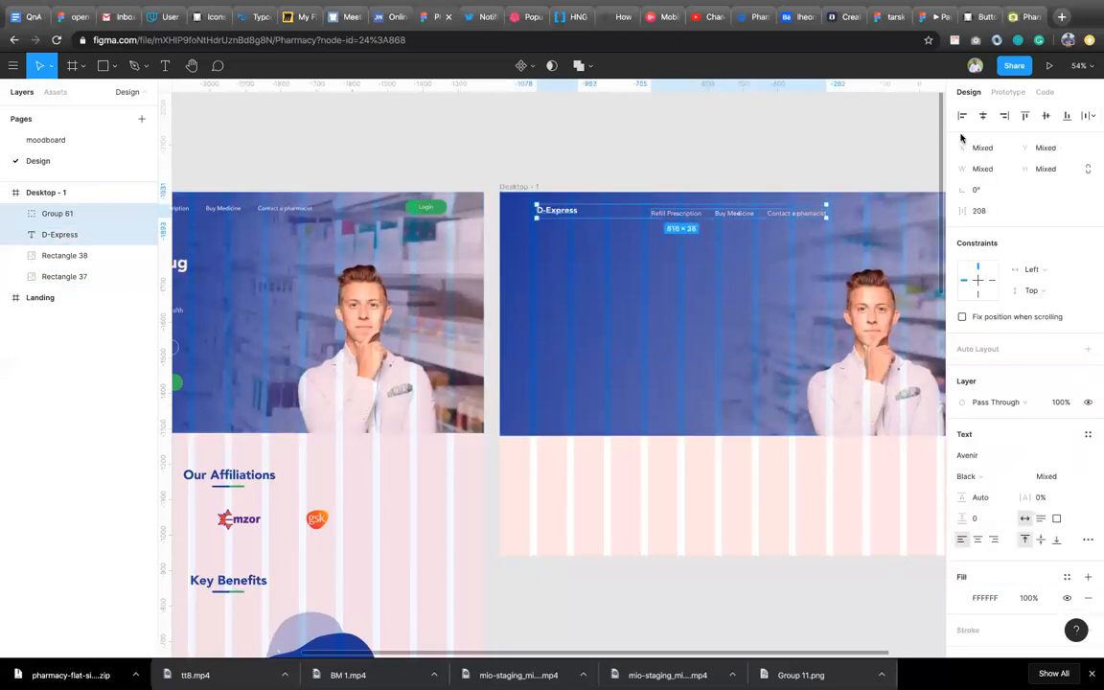
left_click(1046, 120)
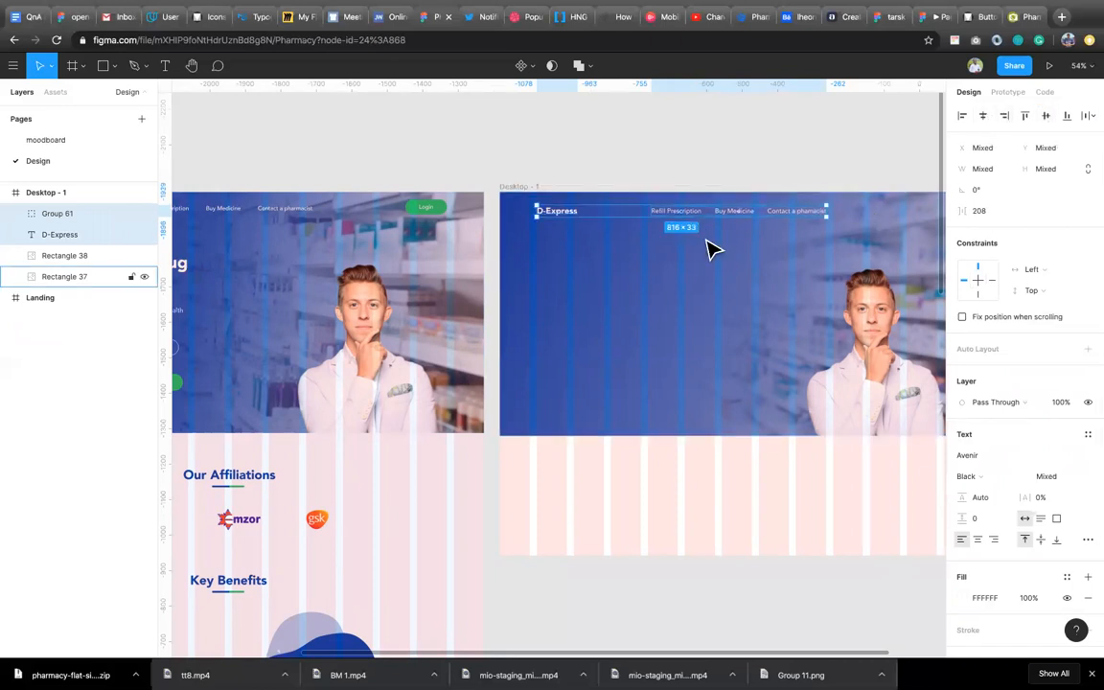
Center the navigation group horizontally in the Desktop - 1 frame
scroll(707, 239, "right", 1)
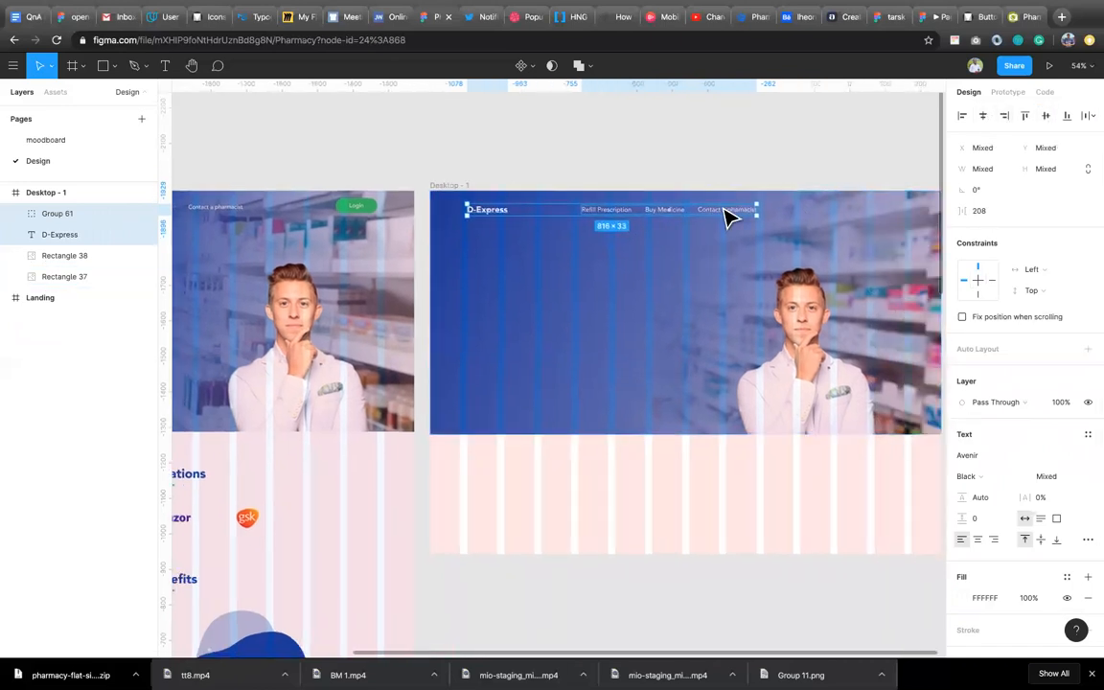
left_click(725, 210)
left_click(982, 115)
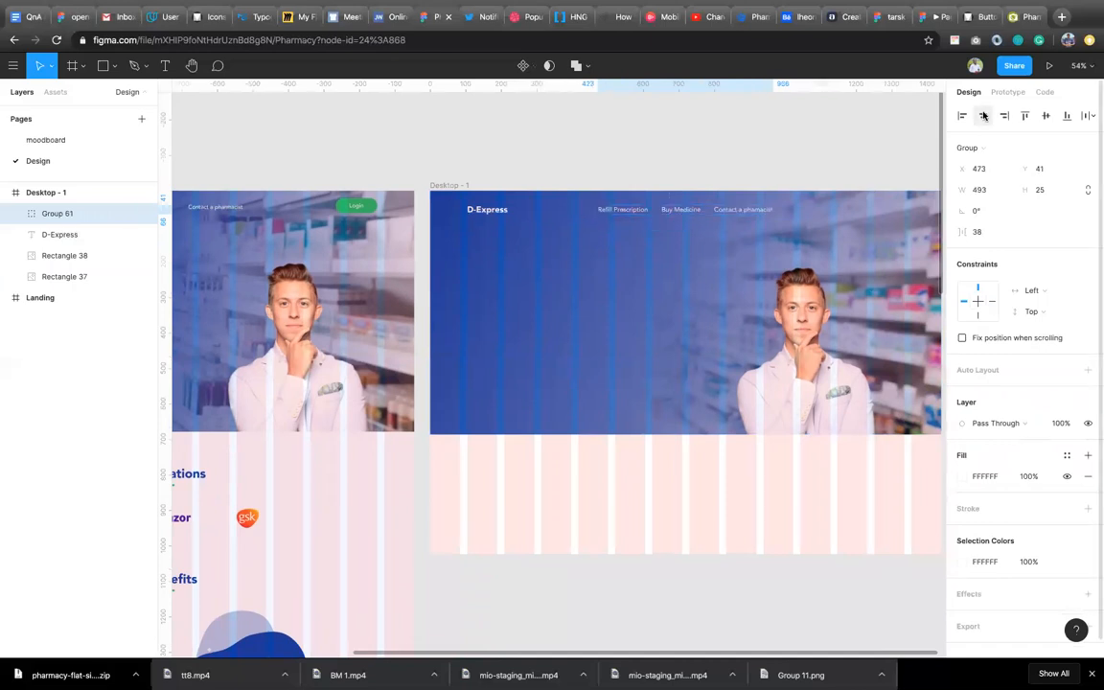
Add the text "Login" near the right end of the Desktop - 1 header and set its fill to FFFFFF
scroll(746, 313, "right", 1)
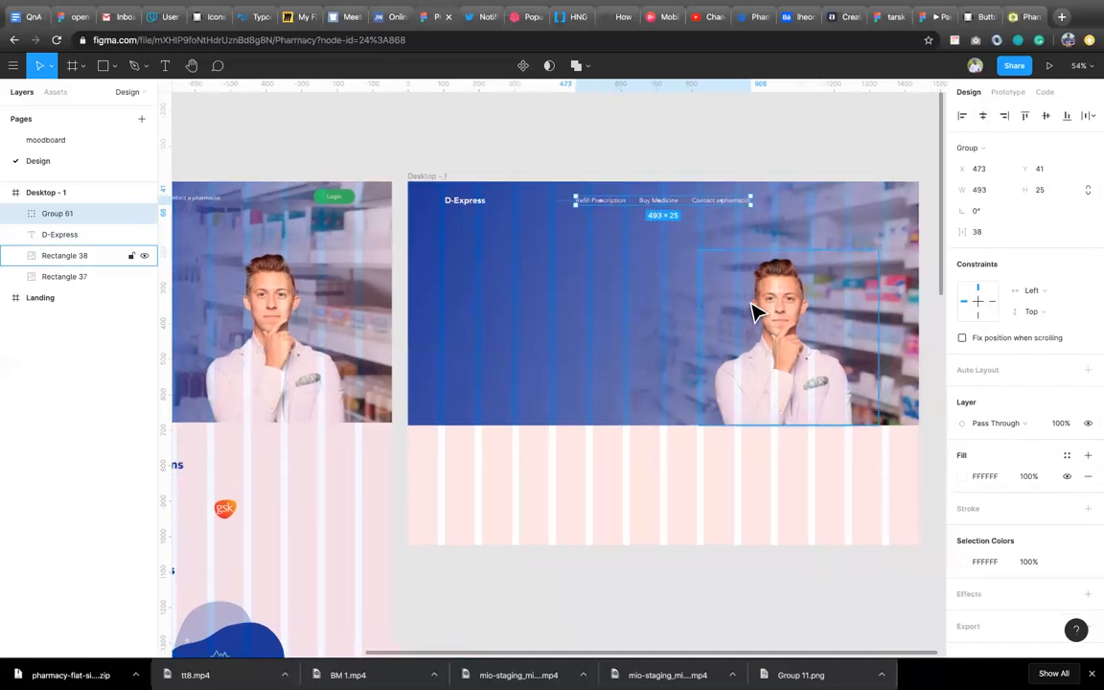
key("t")
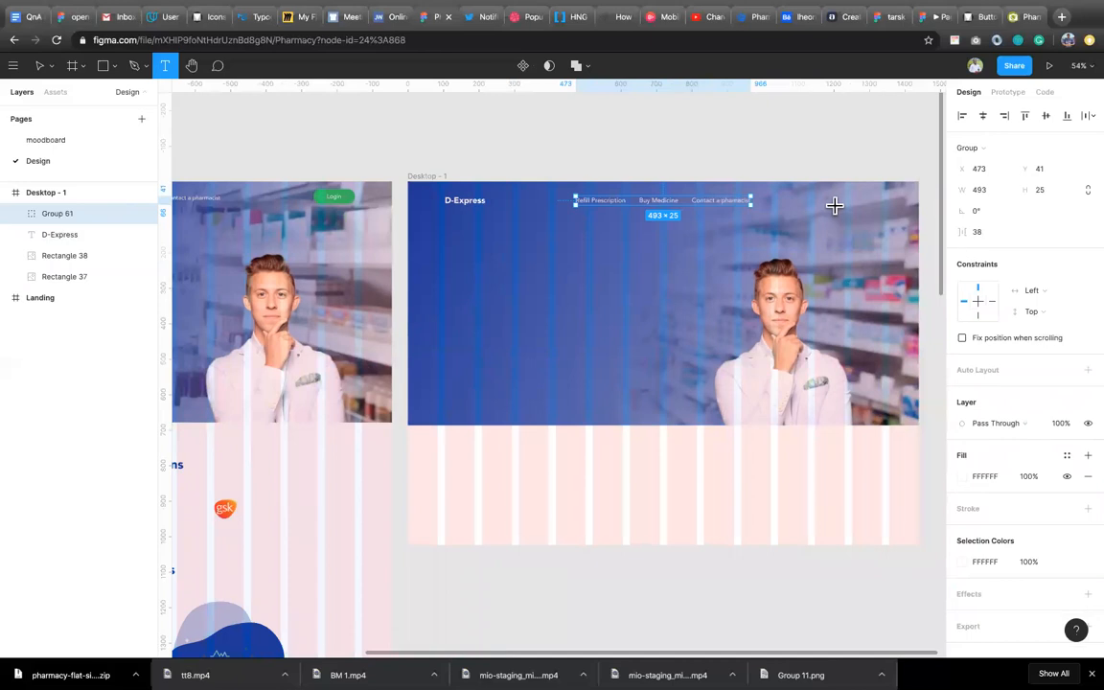
left_click(824, 198)
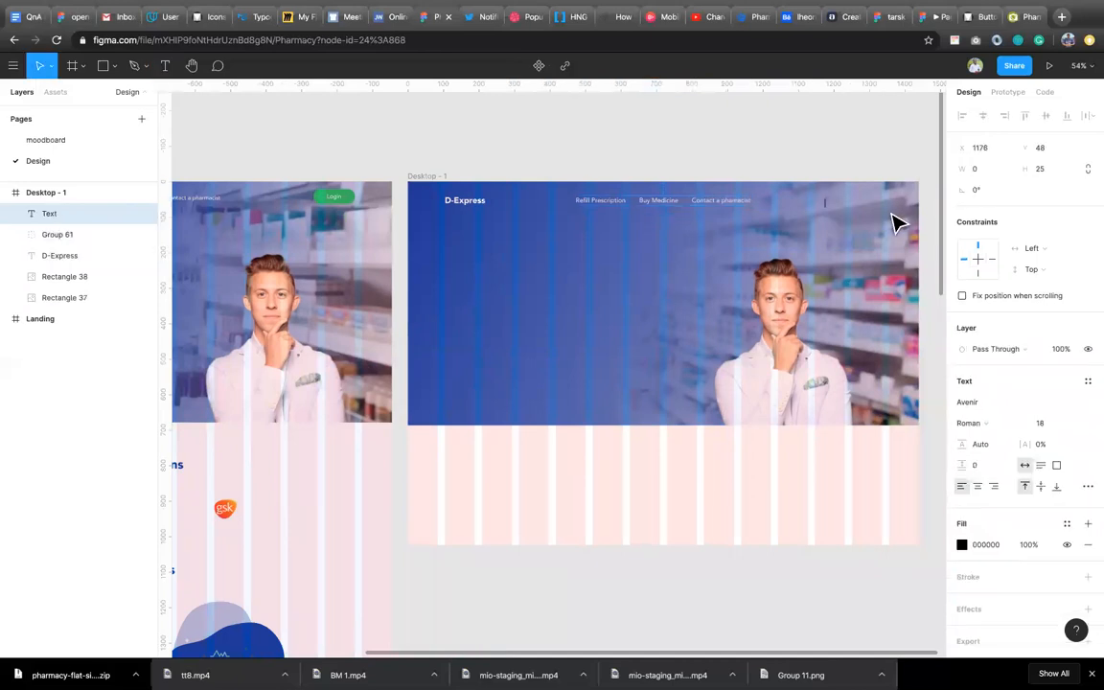
type("Login")
key("Escape")
left_click(982, 545)
type("ffffff")
key("Return")
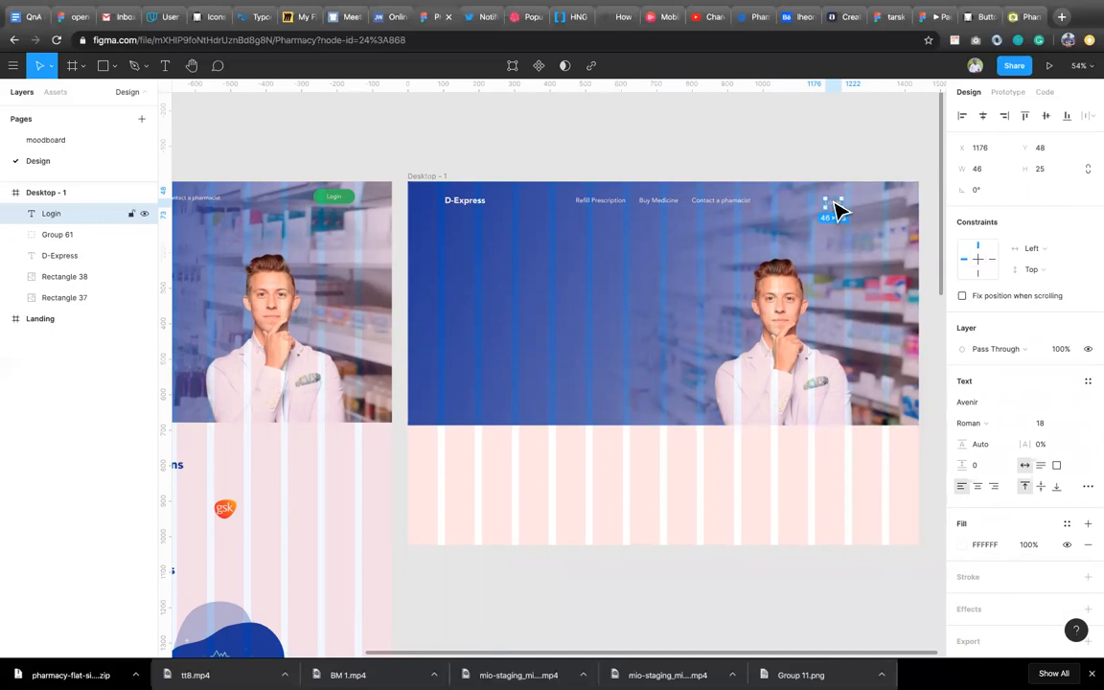
Wrap the Login text in an auto layout frame and give the frame a 1BC768 fill
right_click(835, 211)
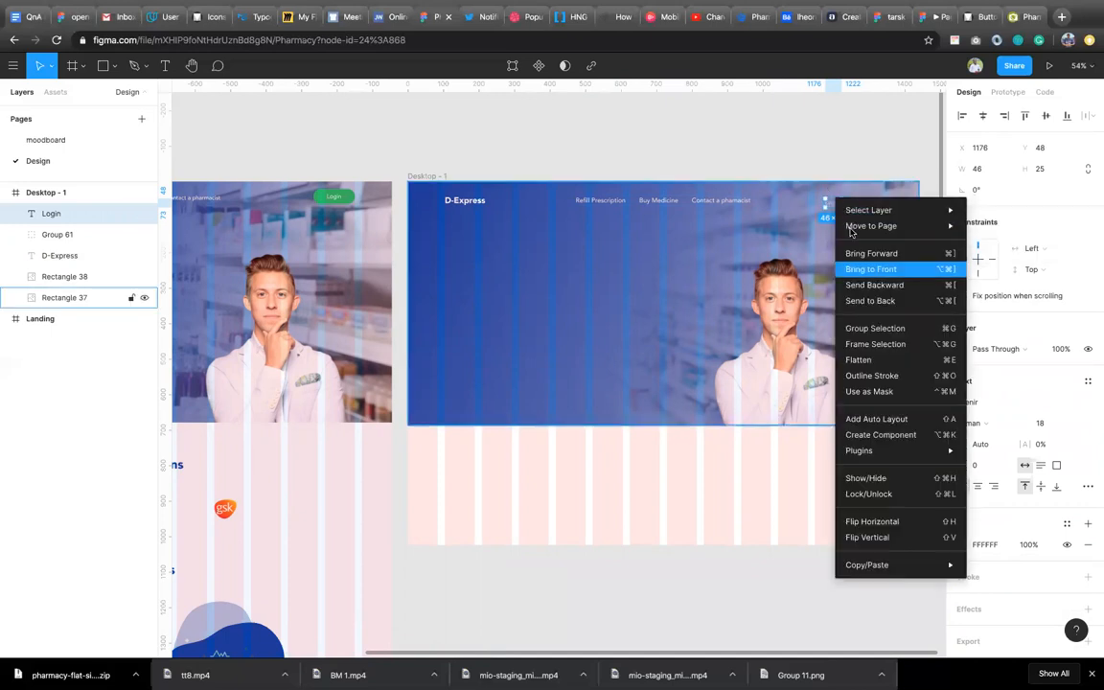
mouse_move(911, 458)
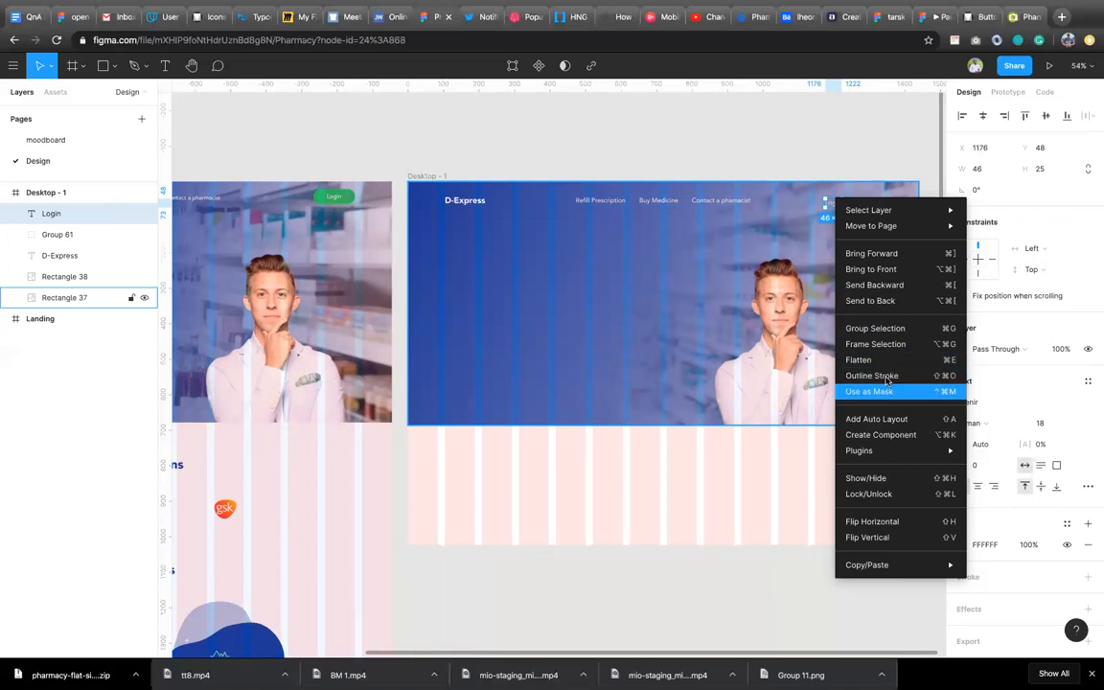
left_click(914, 423)
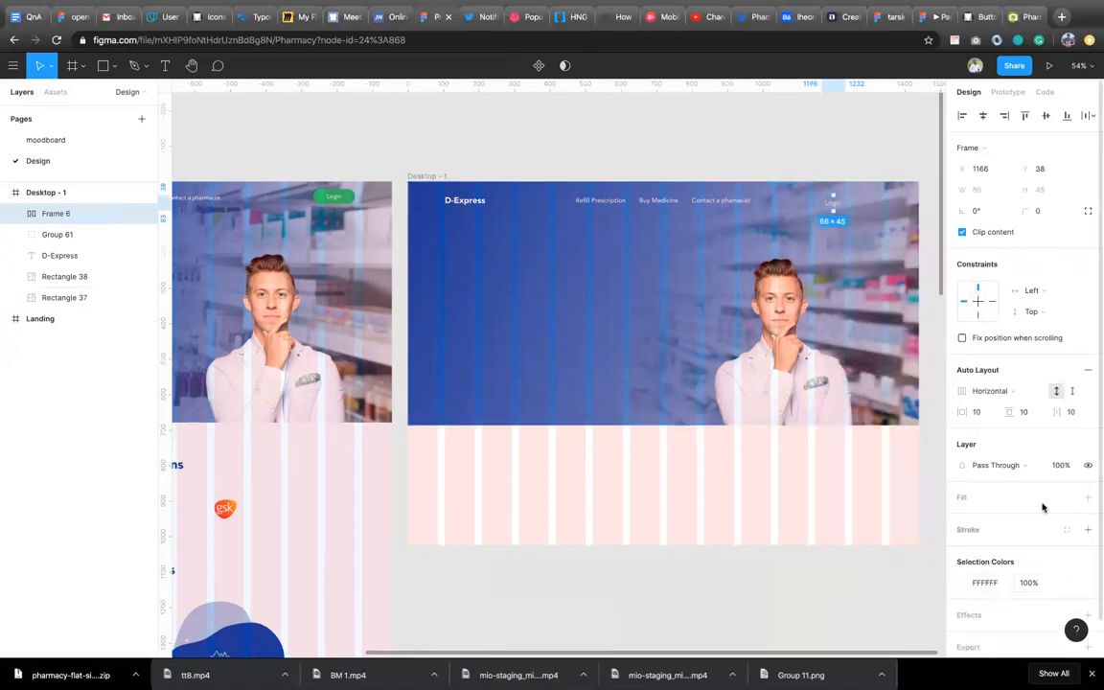
left_click(1087, 497)
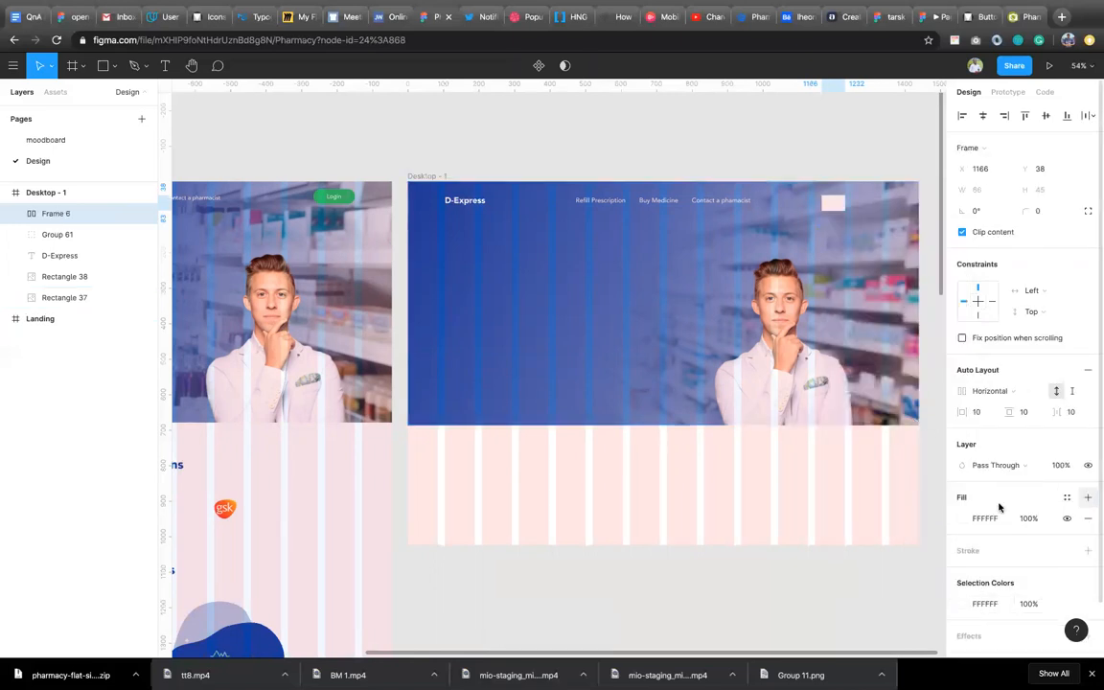
left_click(963, 519)
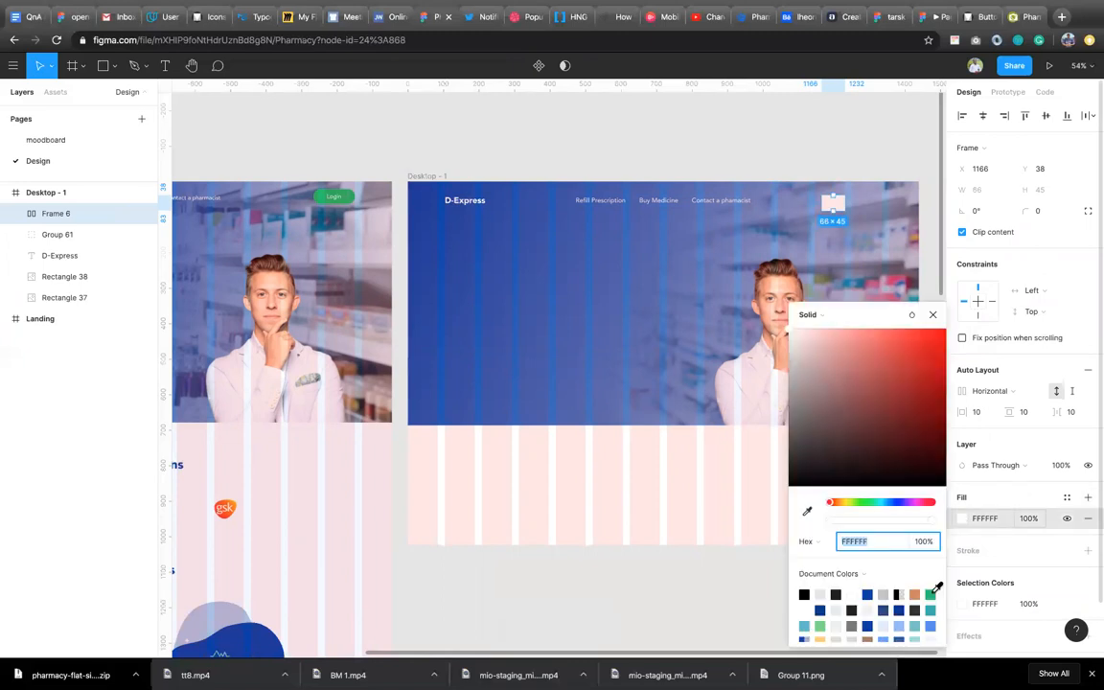
left_click(932, 593)
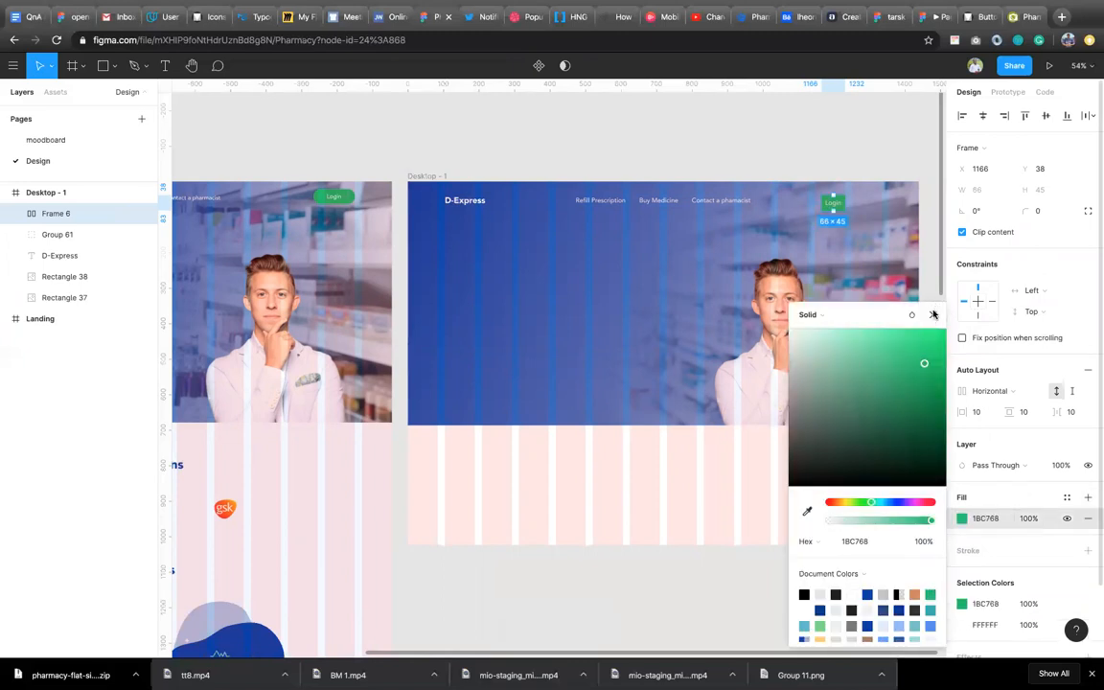
left_click(932, 316)
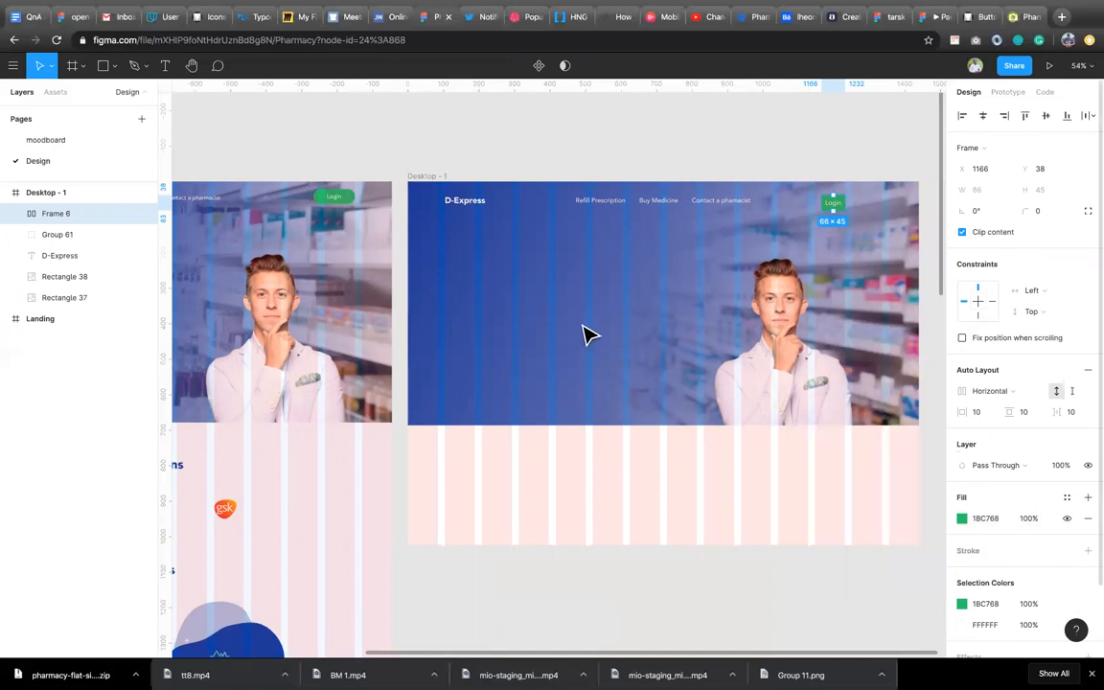
Hide the layout grid of the Landing frame
left_click(40, 318)
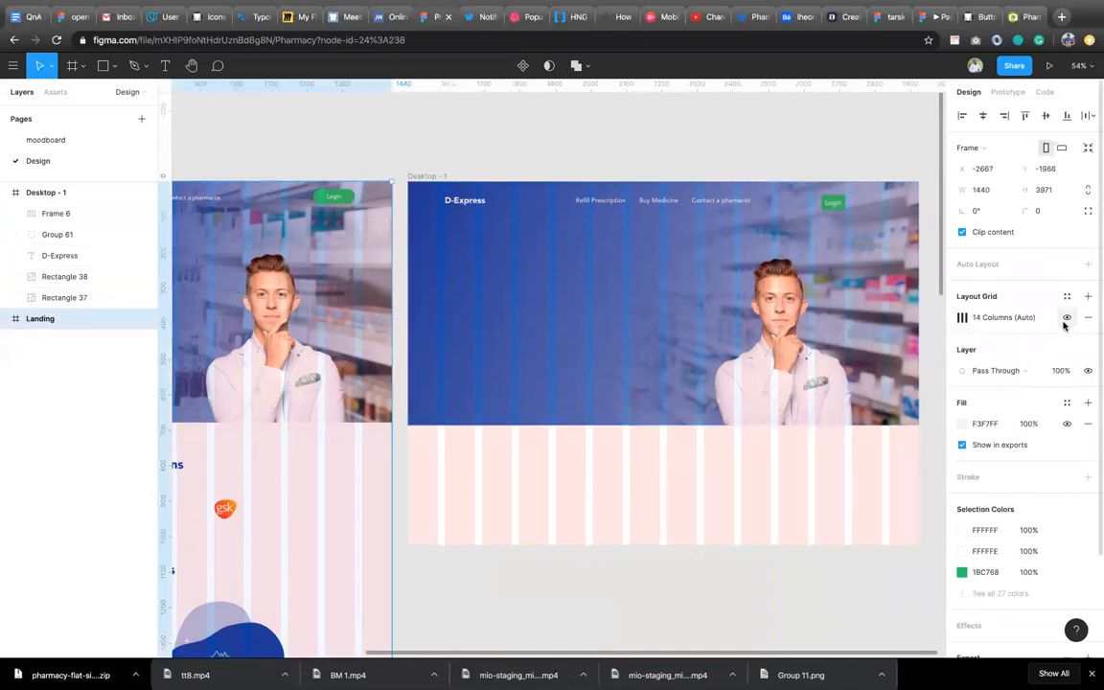
left_click(1066, 317)
Give the Login button a horizontal padding of 37 and a corner radius of 50, and move it to the header's right grid margin
left_click(831, 206)
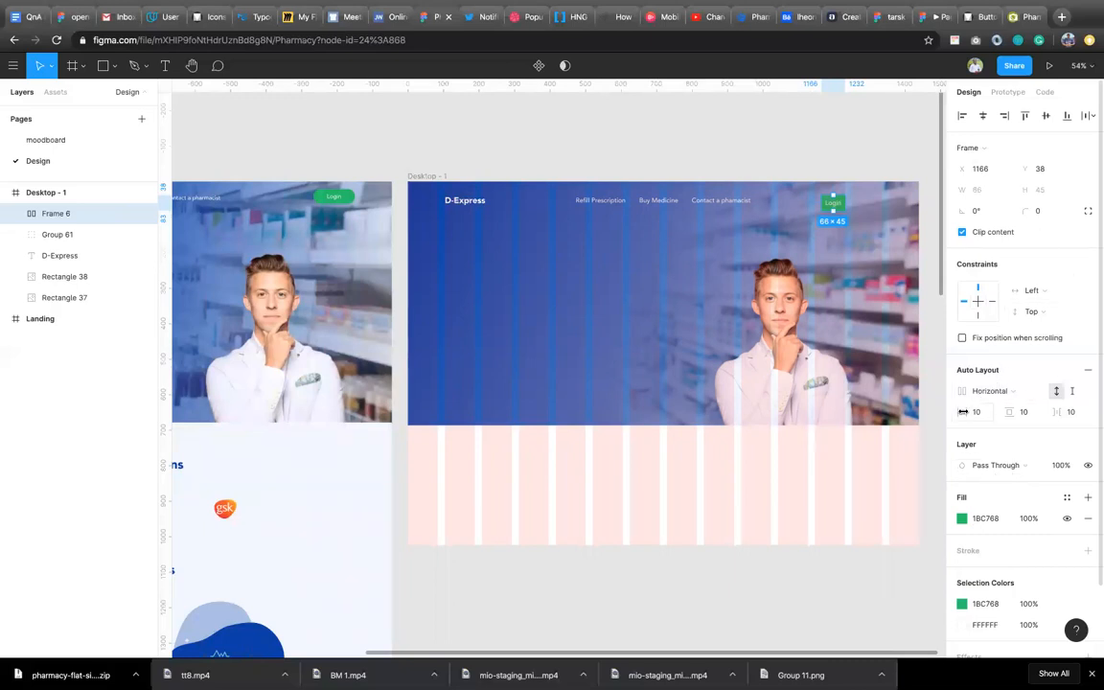
left_click_drag(962, 411, 987, 412)
left_click(1054, 219)
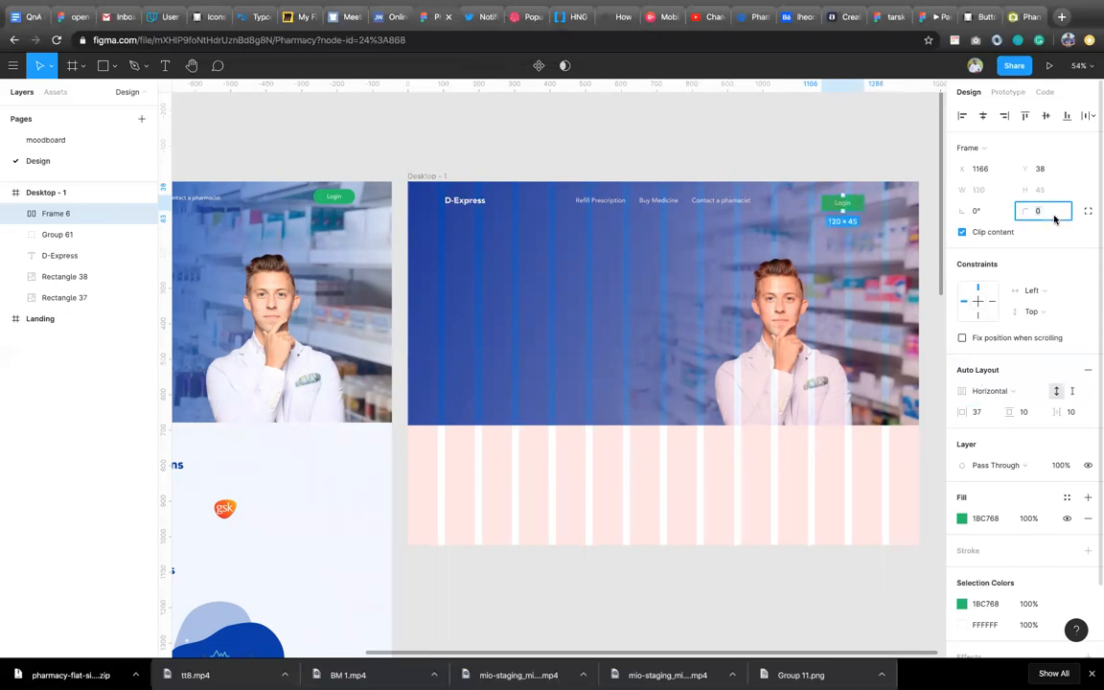
type("50")
key("Return")
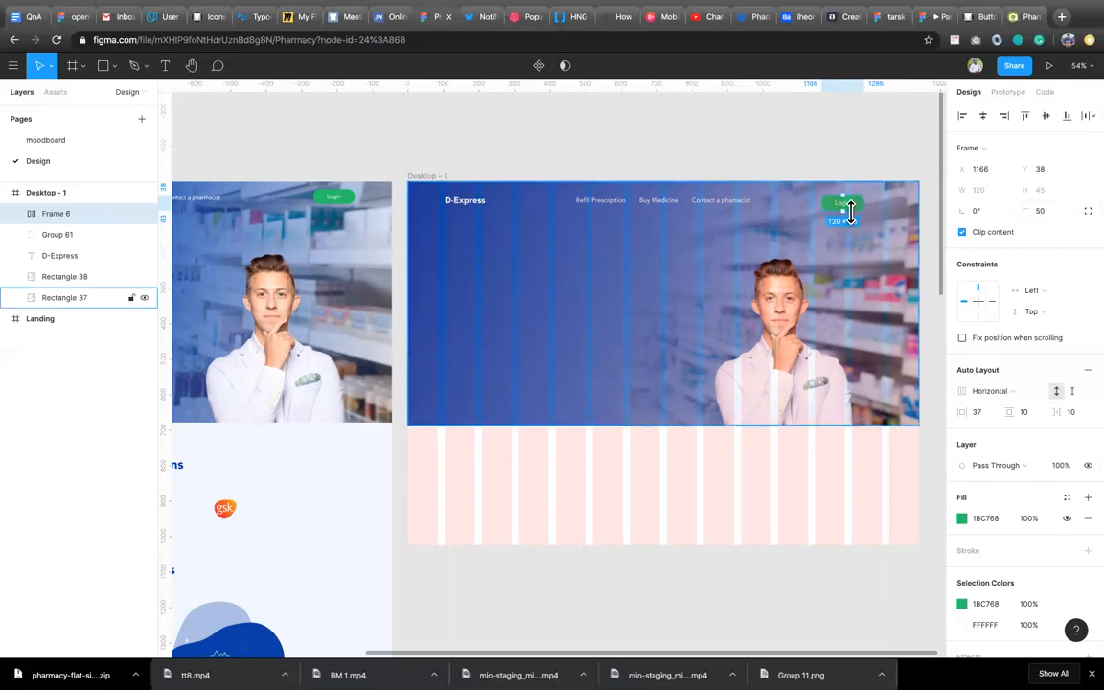
mouse_move(867, 215)
left_mouse_down()
mouse_move(879, 219)
mouse_move(865, 212)
left_mouse_up()
left_click(488, 205, "shift")
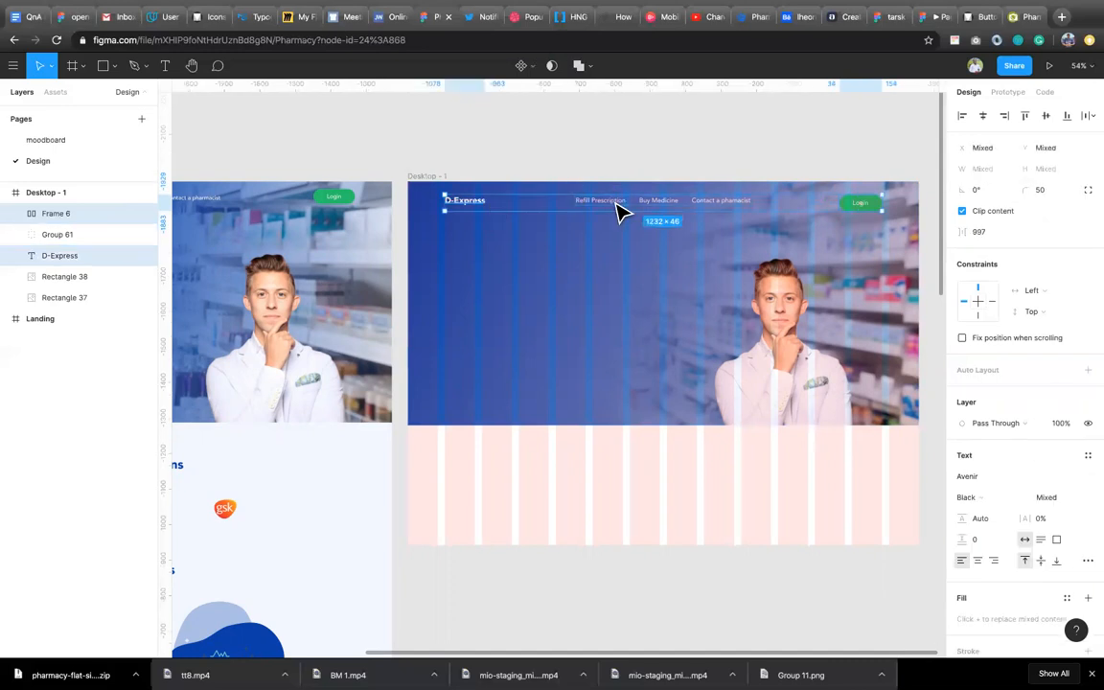
left_click(618, 210, "shift")
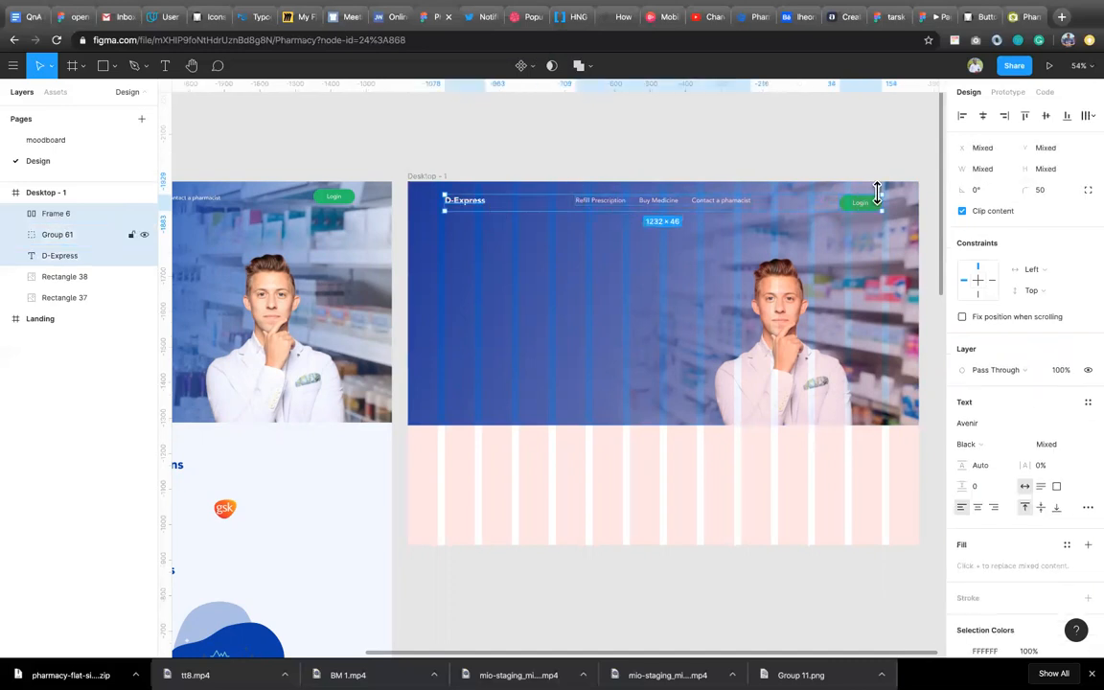
left_click(1085, 116)
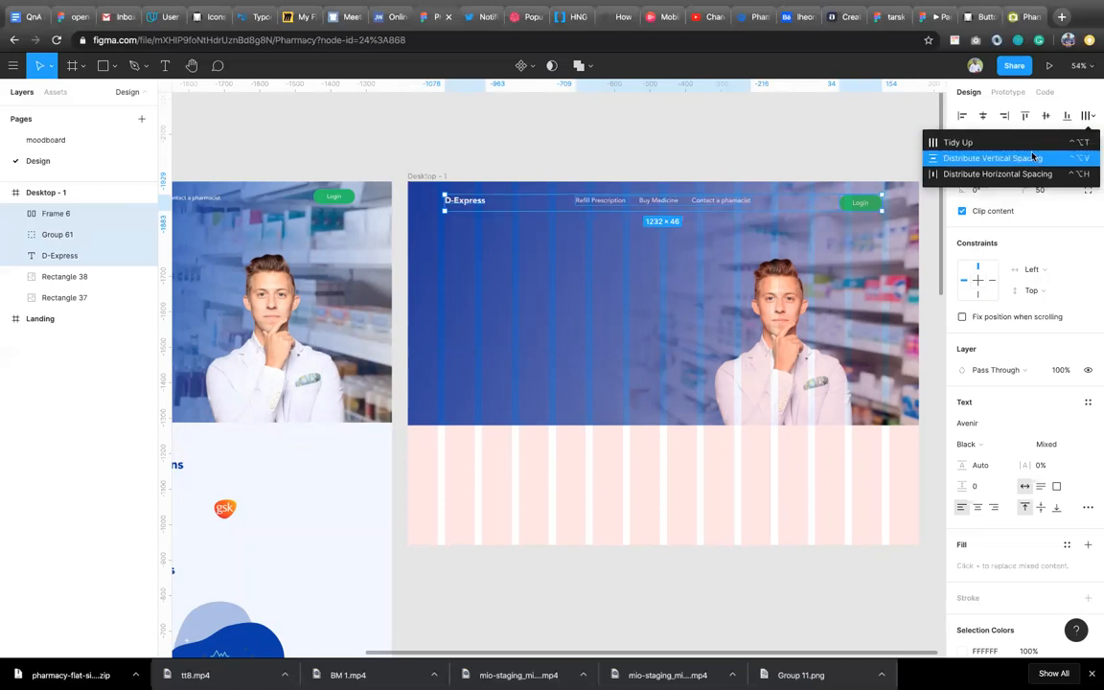
key("Escape")
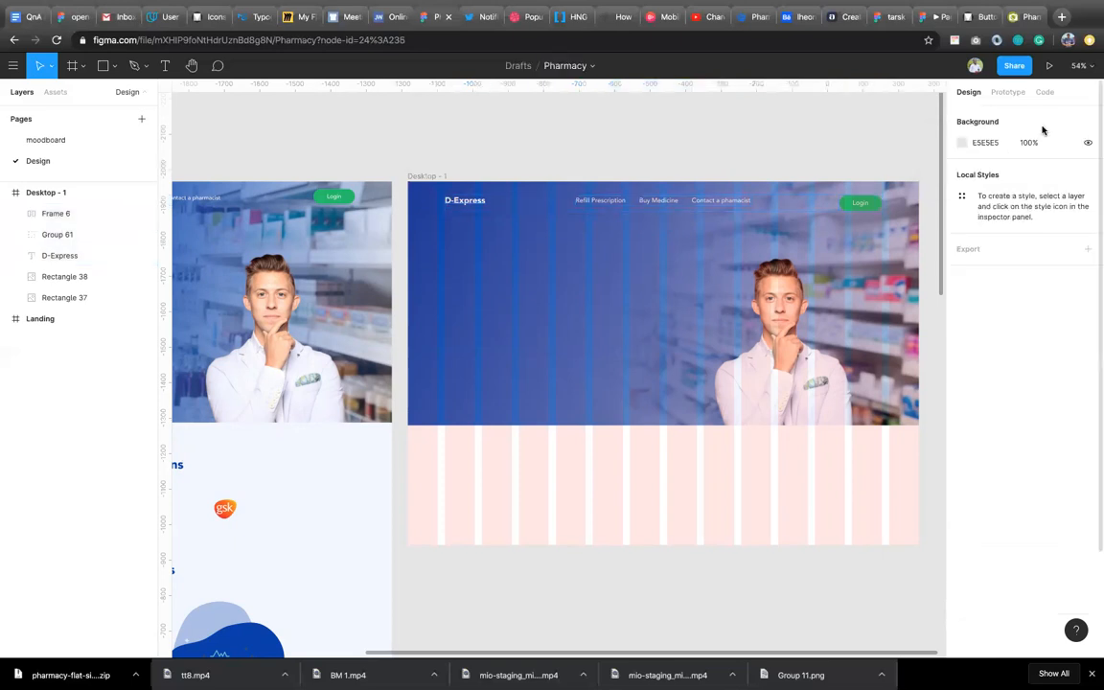
Align the vertical centers of the D-Express text, navigation group and Login button, and tidy them up to equal horizontal spacing
left_click(851, 205)
left_click(726, 200)
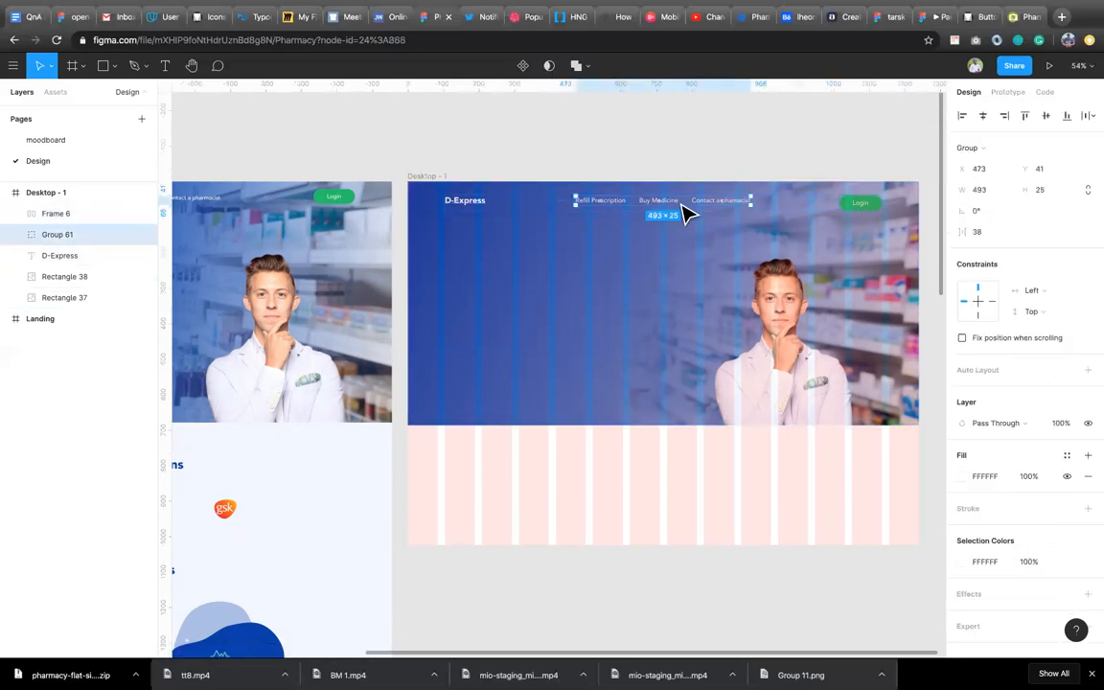
left_click(482, 202, "shift")
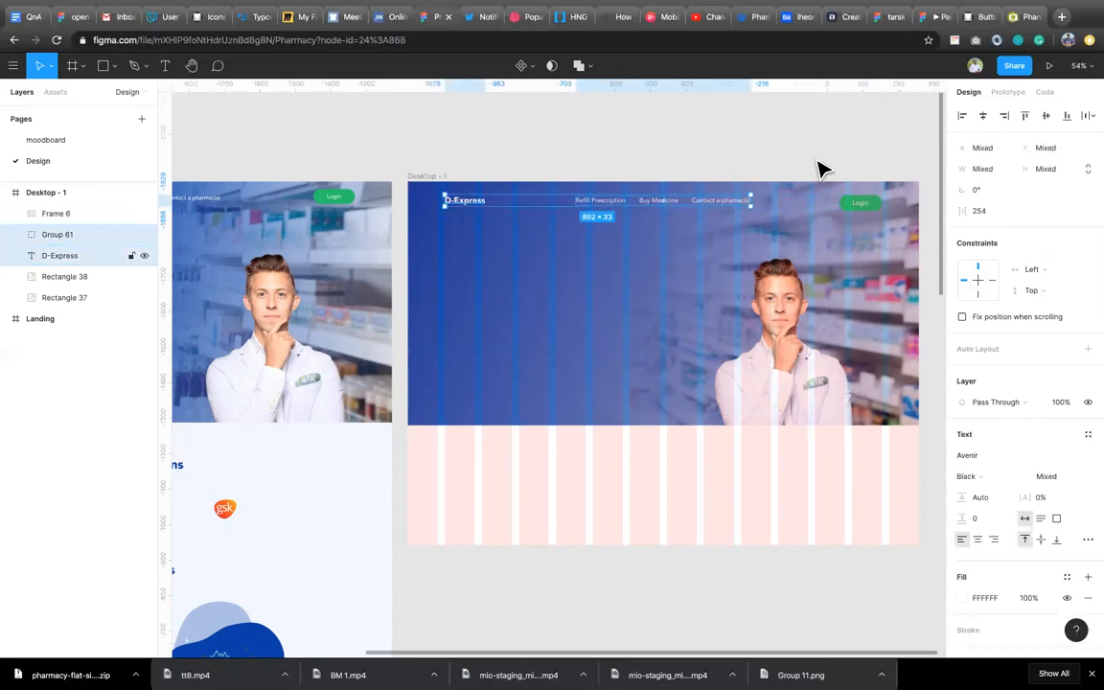
left_click(872, 207, "shift")
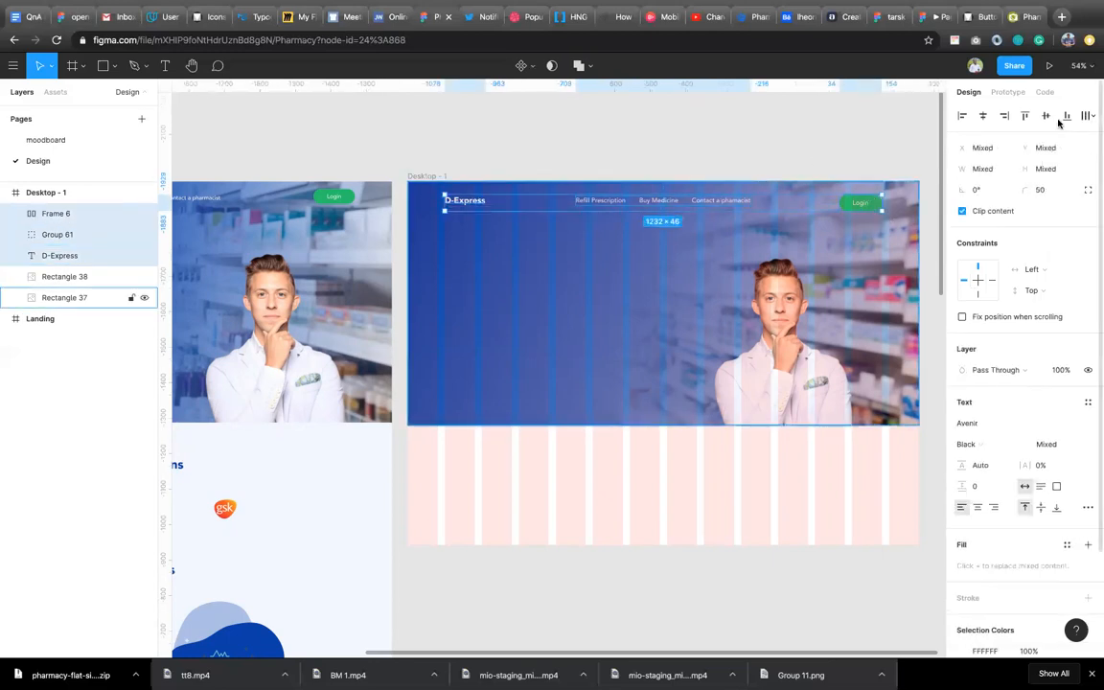
left_click(1045, 115)
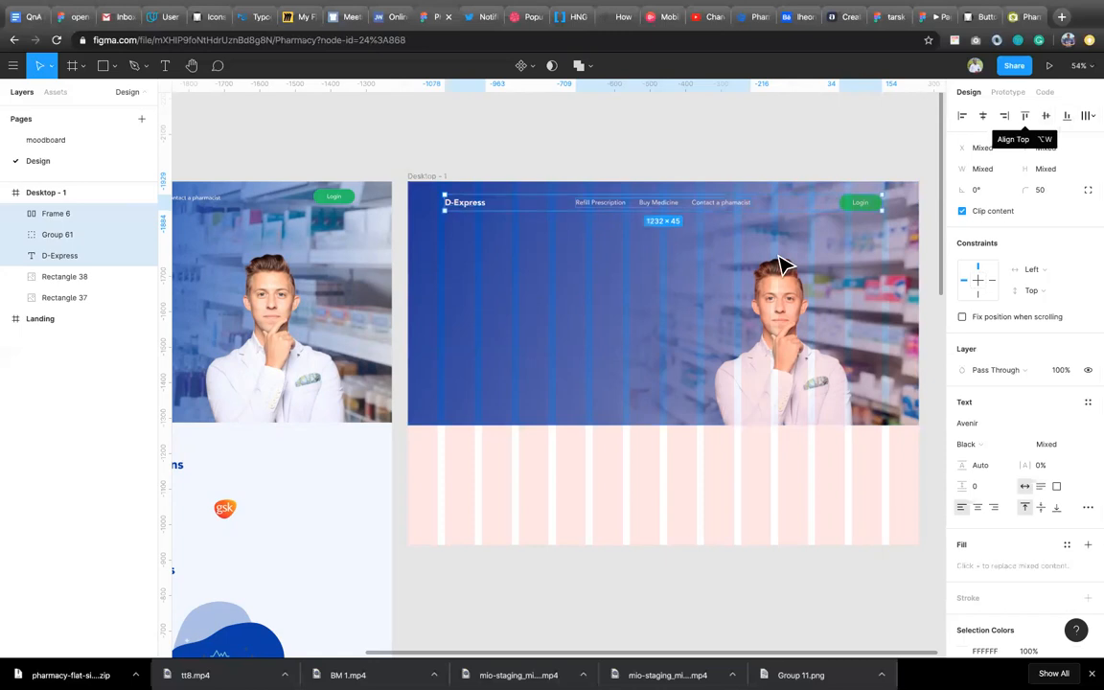
left_click(1084, 117)
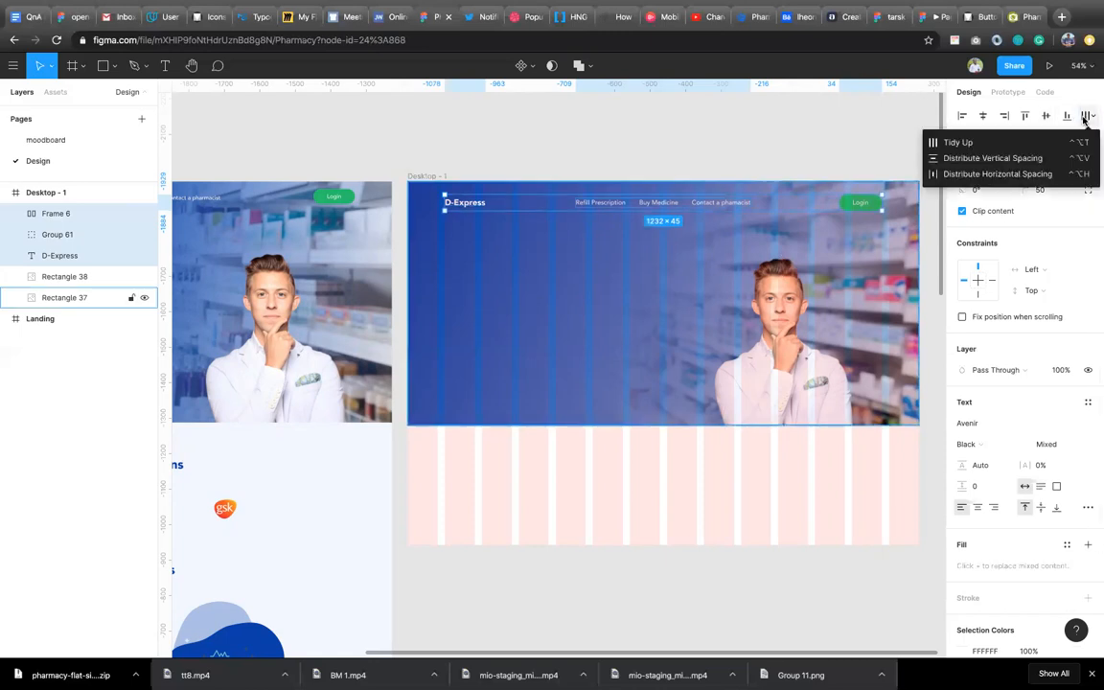
left_click(994, 144)
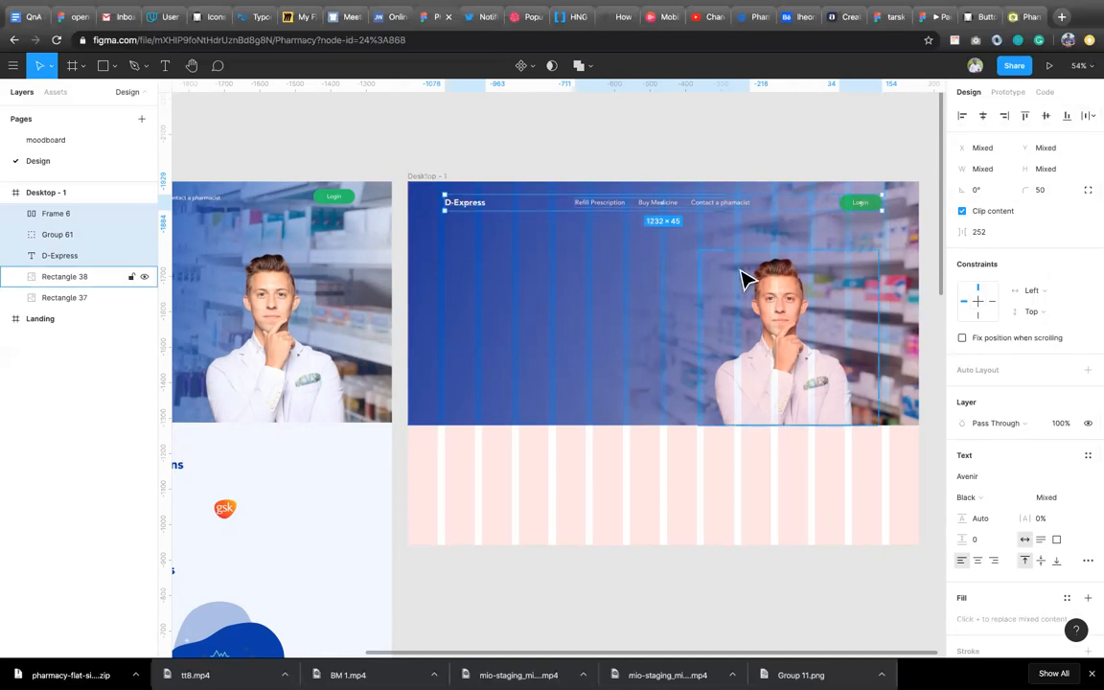
Group the D-Express text, navigation links and Login button, and rename the group "Top Nav"
key("ctrl+g")
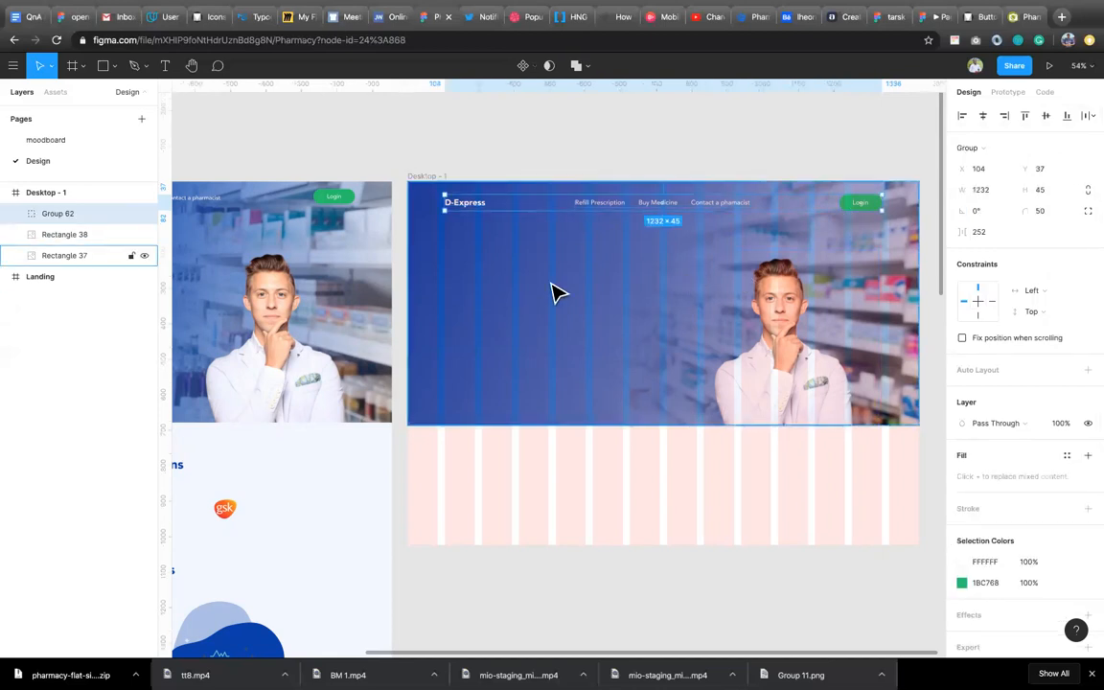
scroll(554, 292, "down", 5)
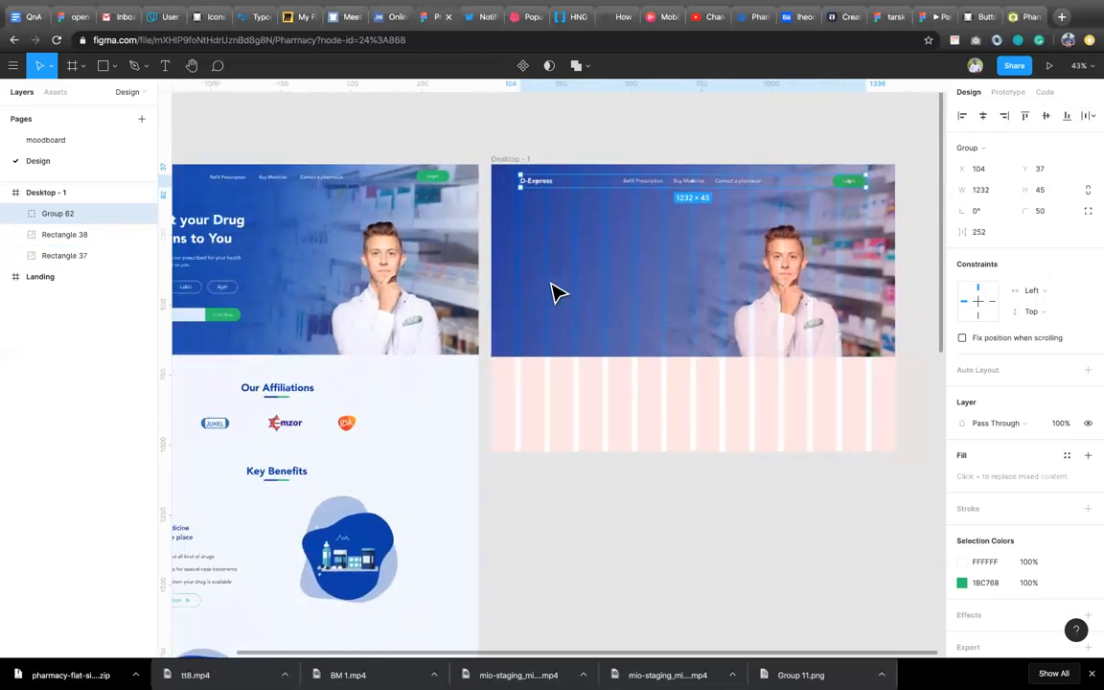
double_click(60, 222)
type("Top")
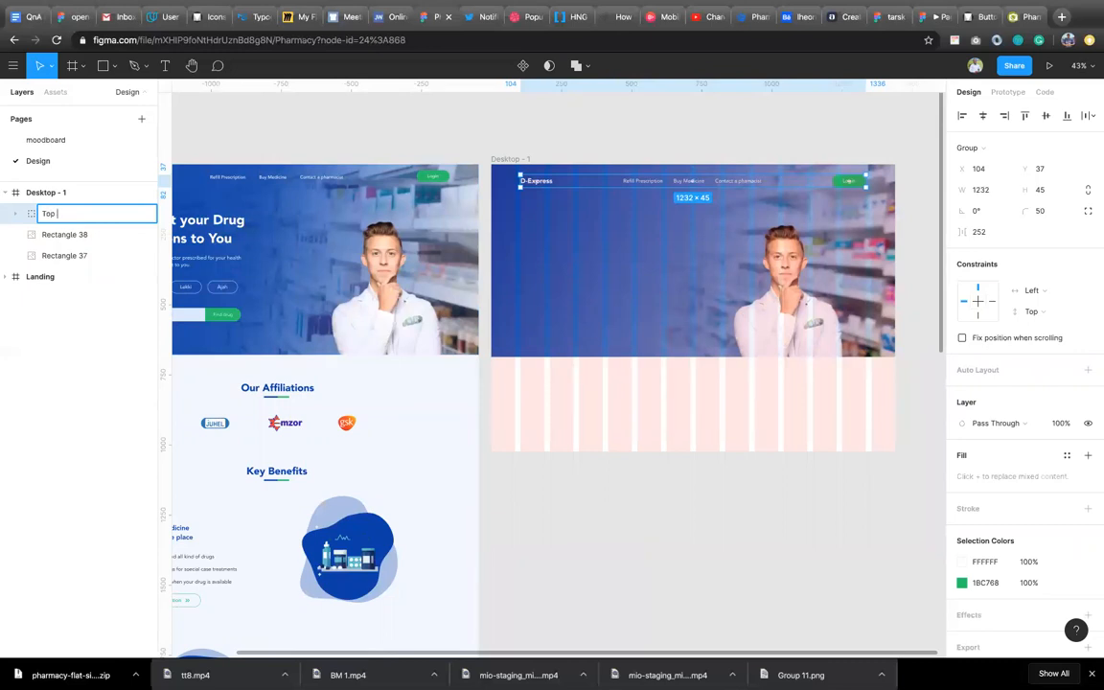
type("Nav")
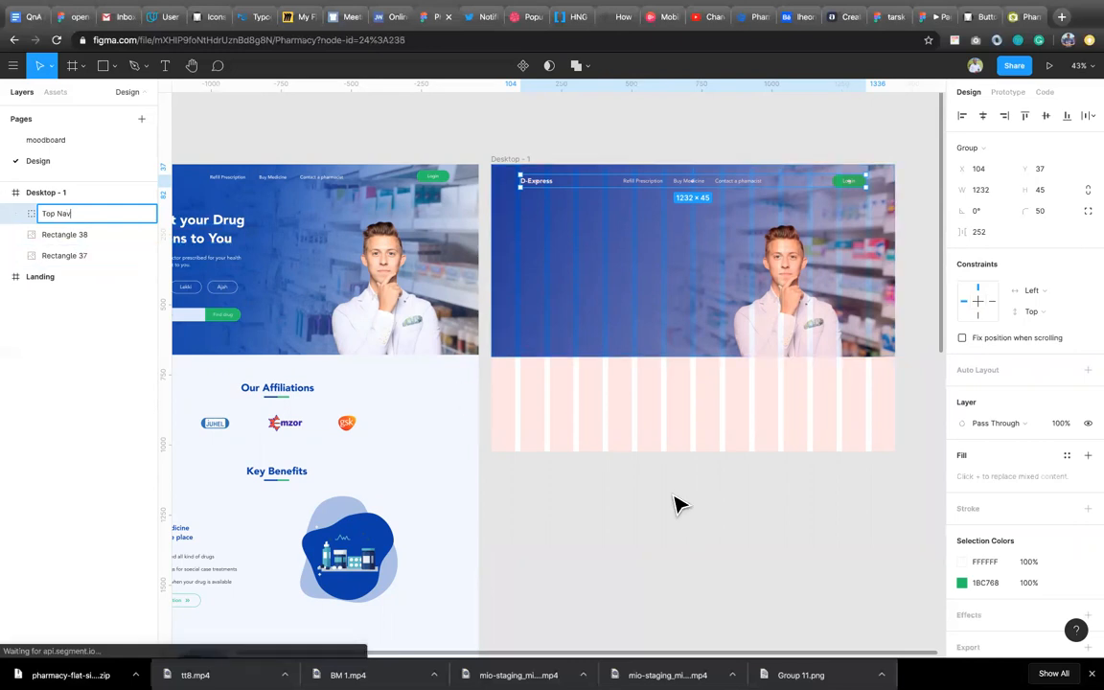
left_click(647, 387)
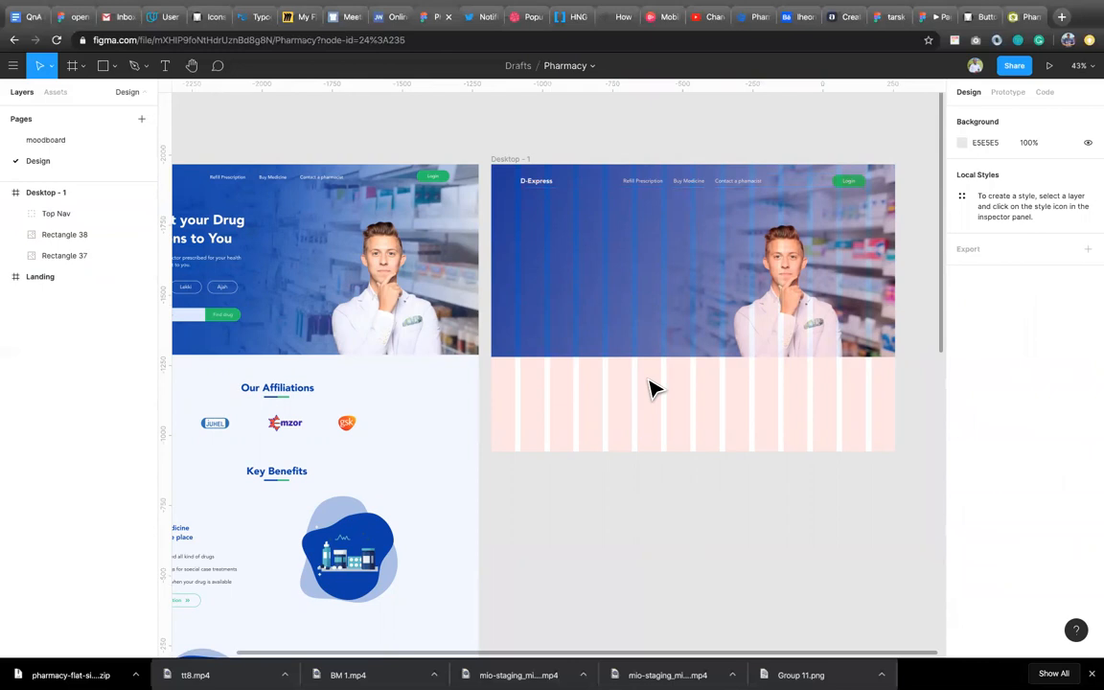
Copy the "We can get your Drug Prescriptions to You" headline and the paragraph below it from the Landing frame into Desktop - 1
scroll(648, 387, "left", 3)
scroll(648, 387, "down", 2)
key("t")
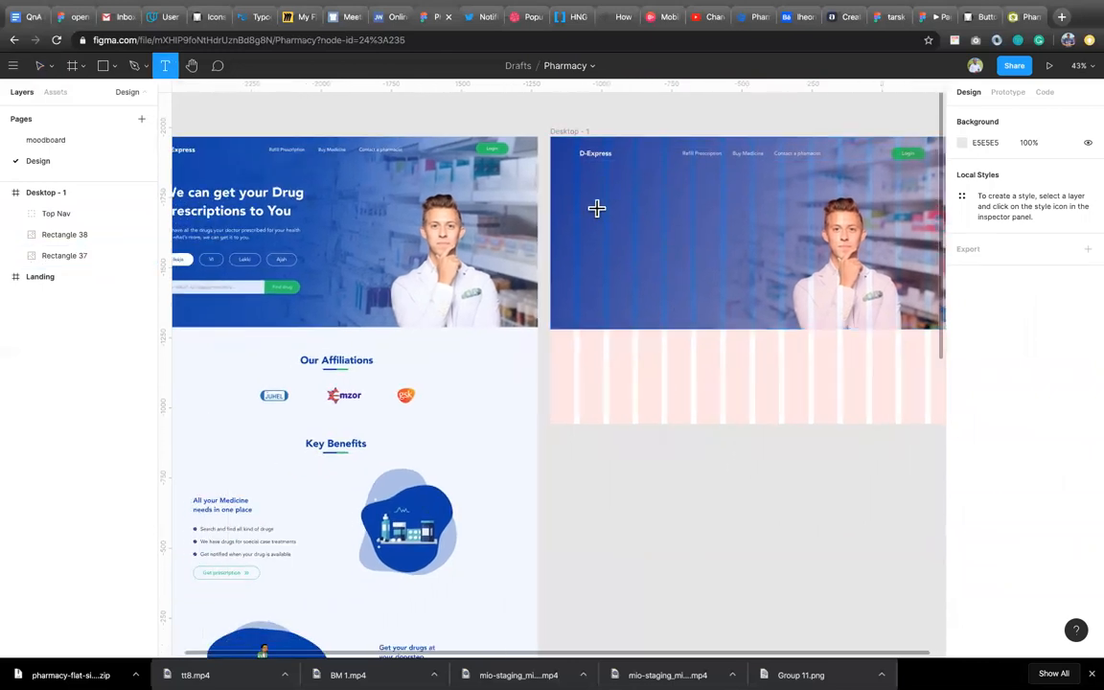
key("v")
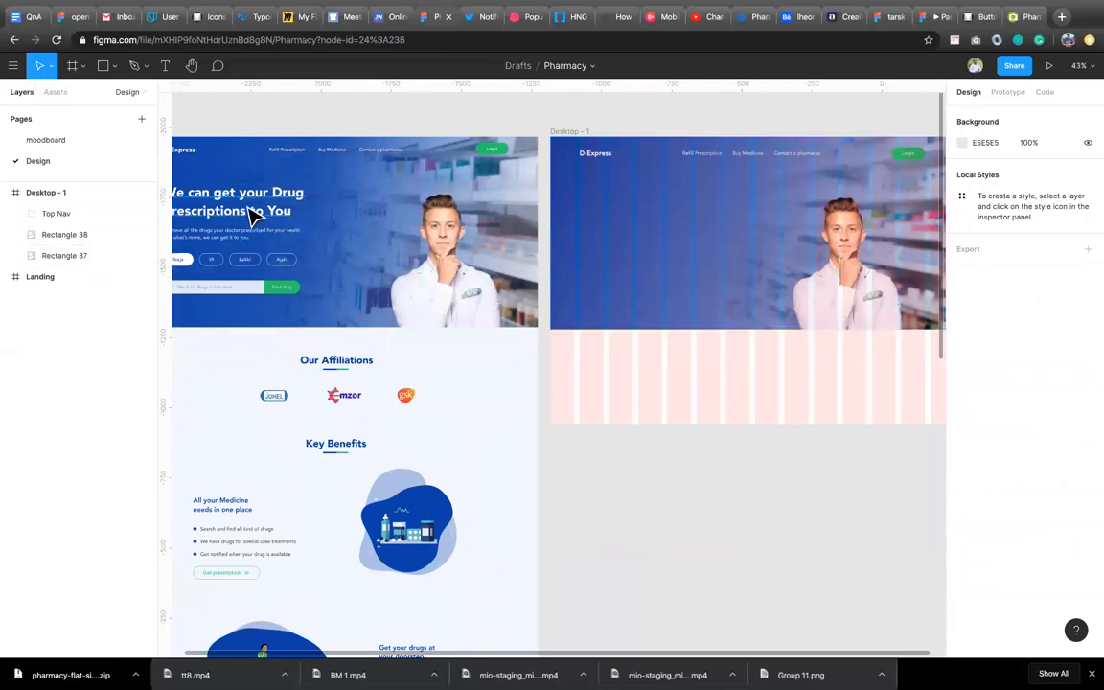
left_click(227, 212)
left_click(230, 235, "shift")
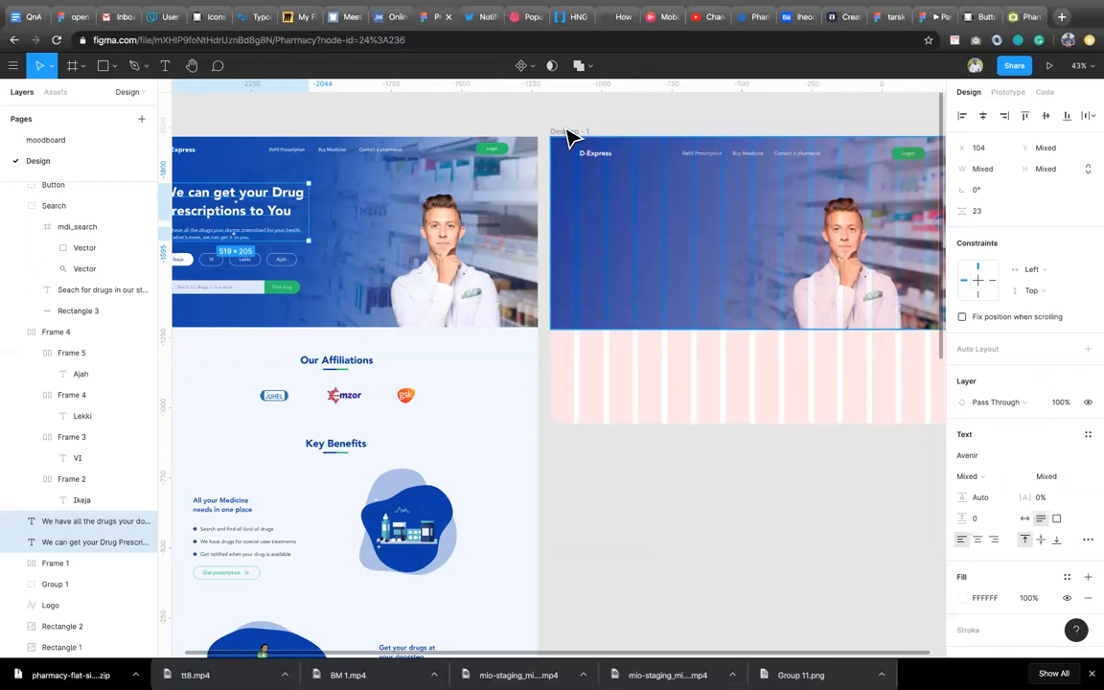
left_click(612, 240)
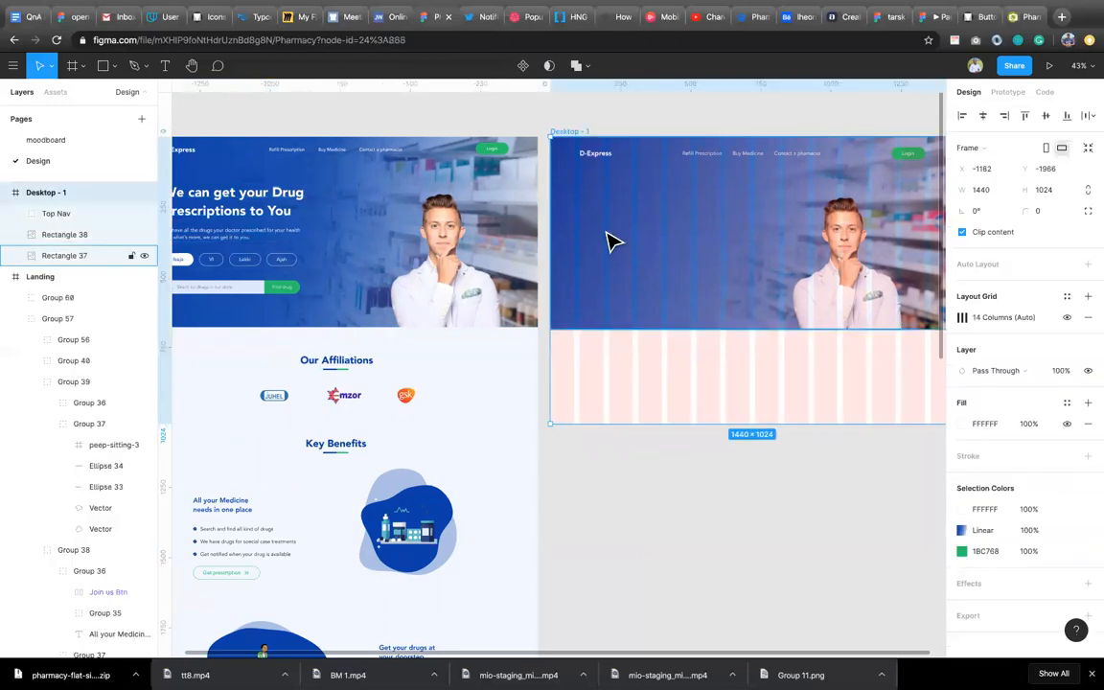
key("super+v")
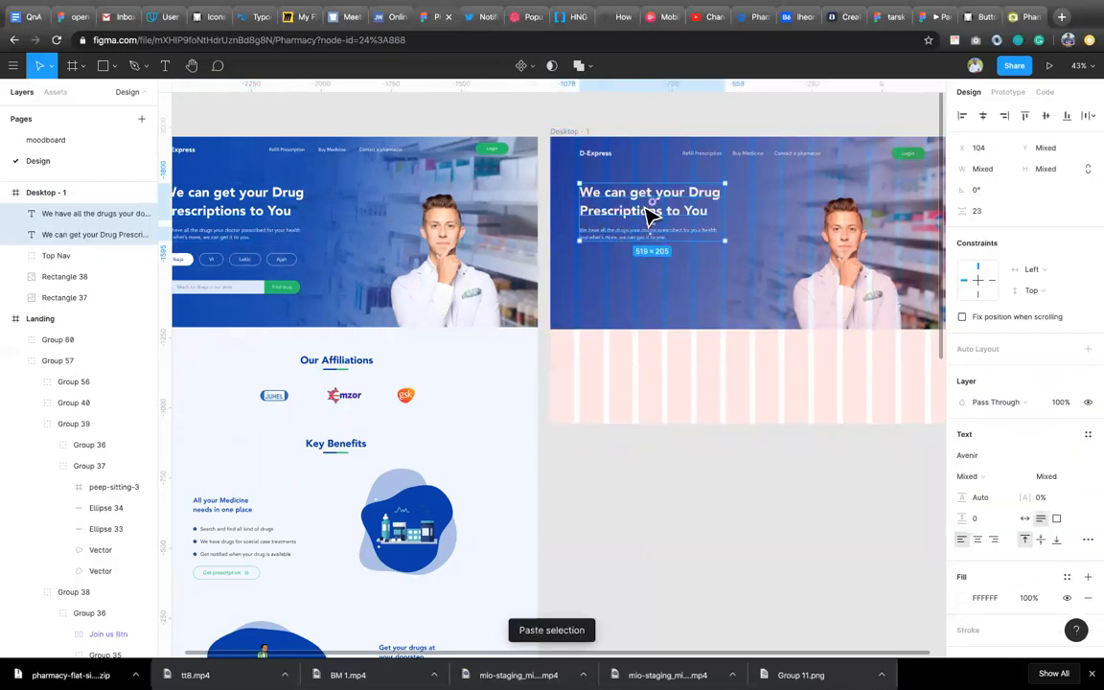
Examine how the pasted headline and paragraph line up with the D-Express logo and the layout grid
scroll(677, 202, "up", 5)
scroll(677, 202, "up", 2)
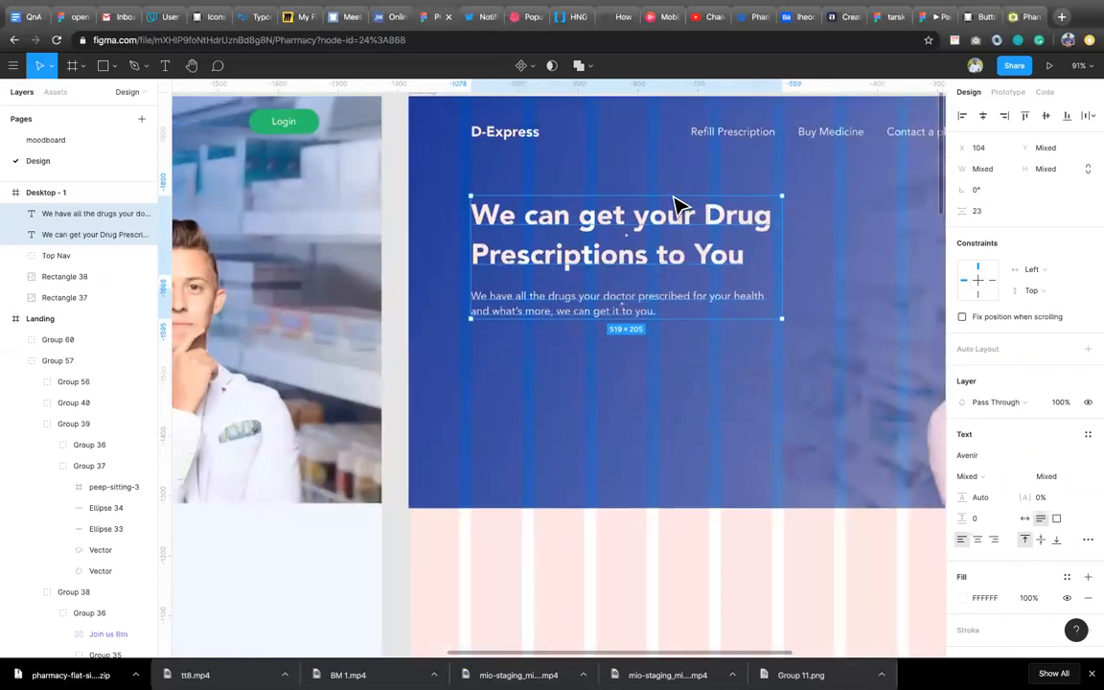
scroll(674, 204, "up", 4)
scroll(500, 327, "up", 2)
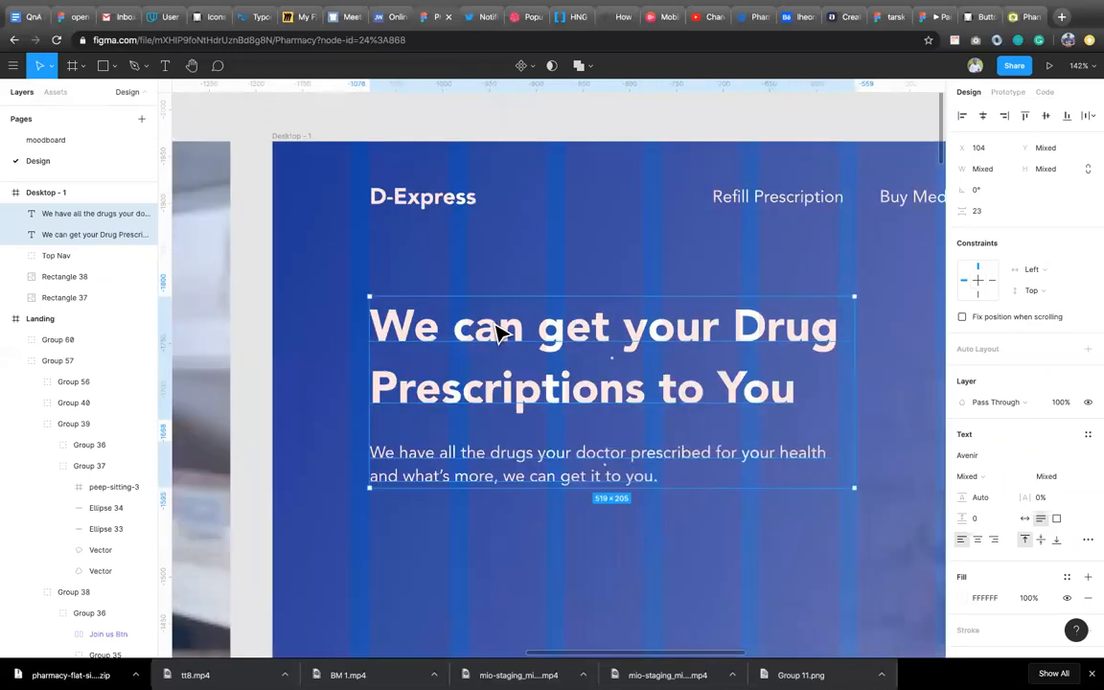
left_click(397, 215)
scroll(496, 466, "down", 2)
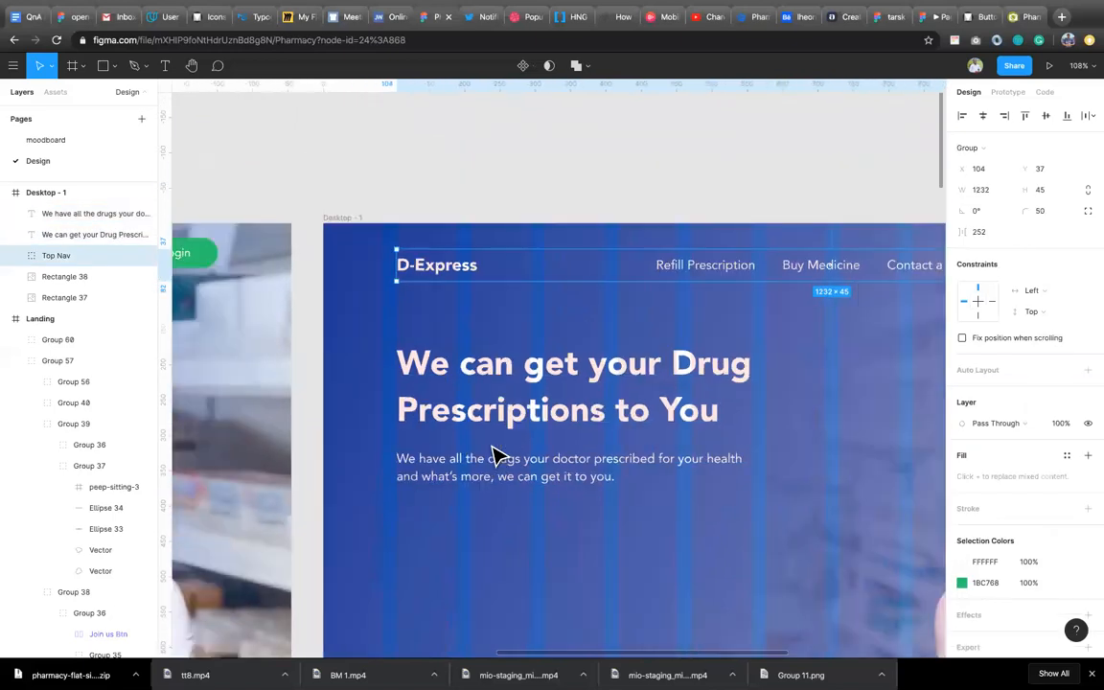
scroll(495, 456, "down", 2)
scroll(495, 456, "left", 1)
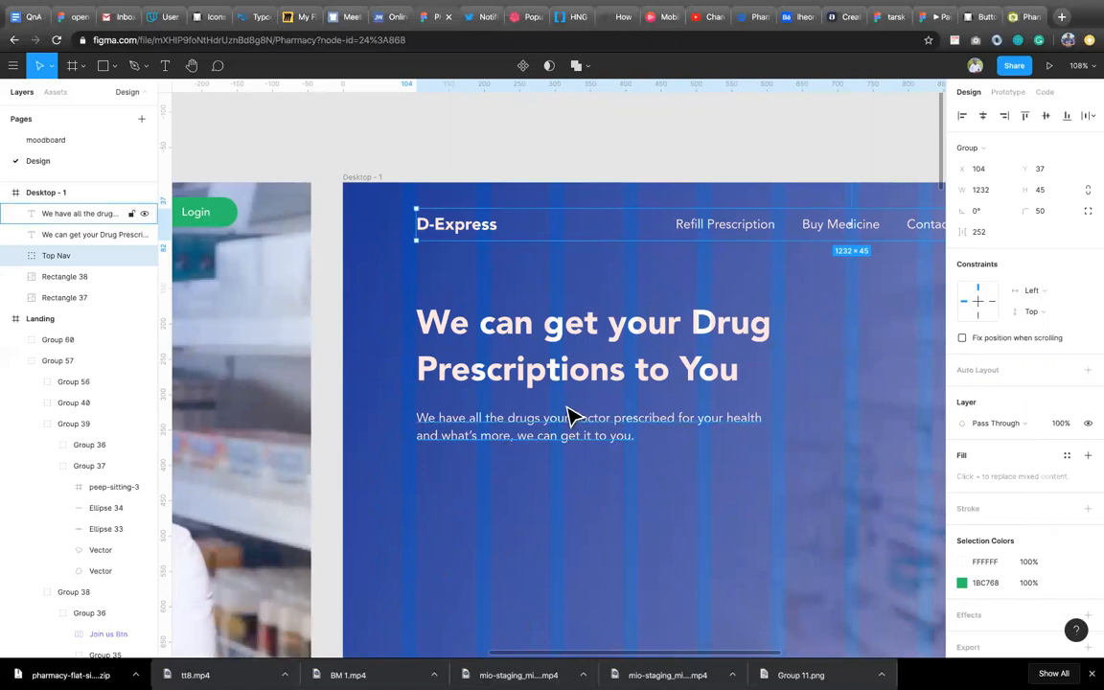
Copy the Ikeja, VI, Lekki and Ajah location button row from the Landing frame into Desktop - 1
scroll(571, 419, "down", 3)
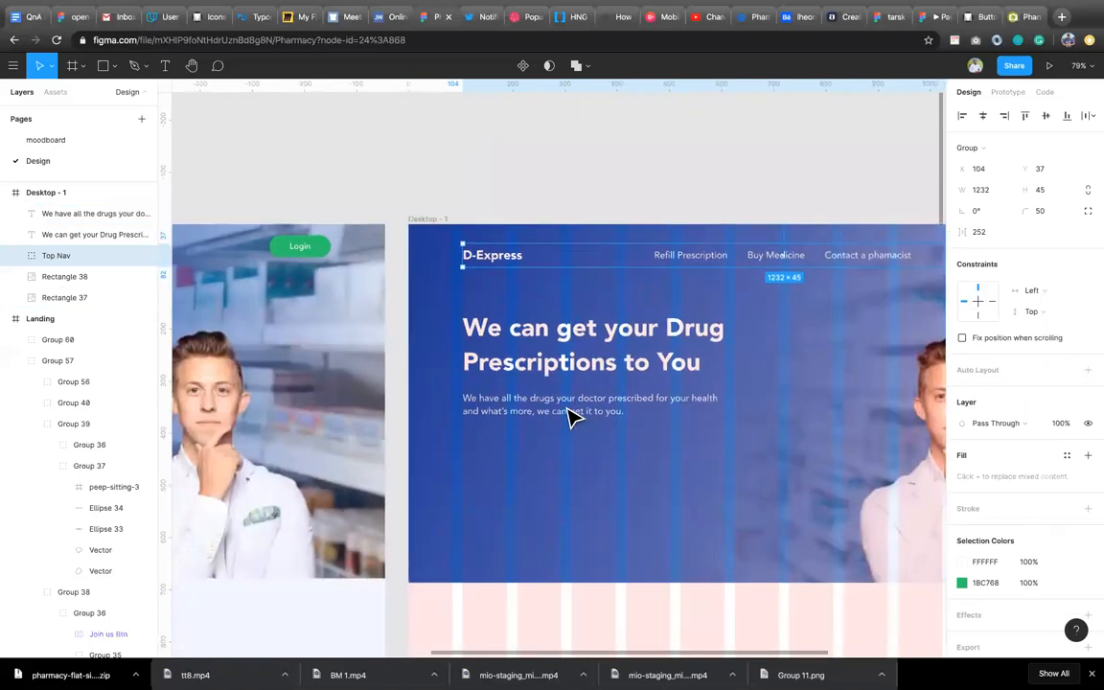
scroll(572, 425, "left", 1)
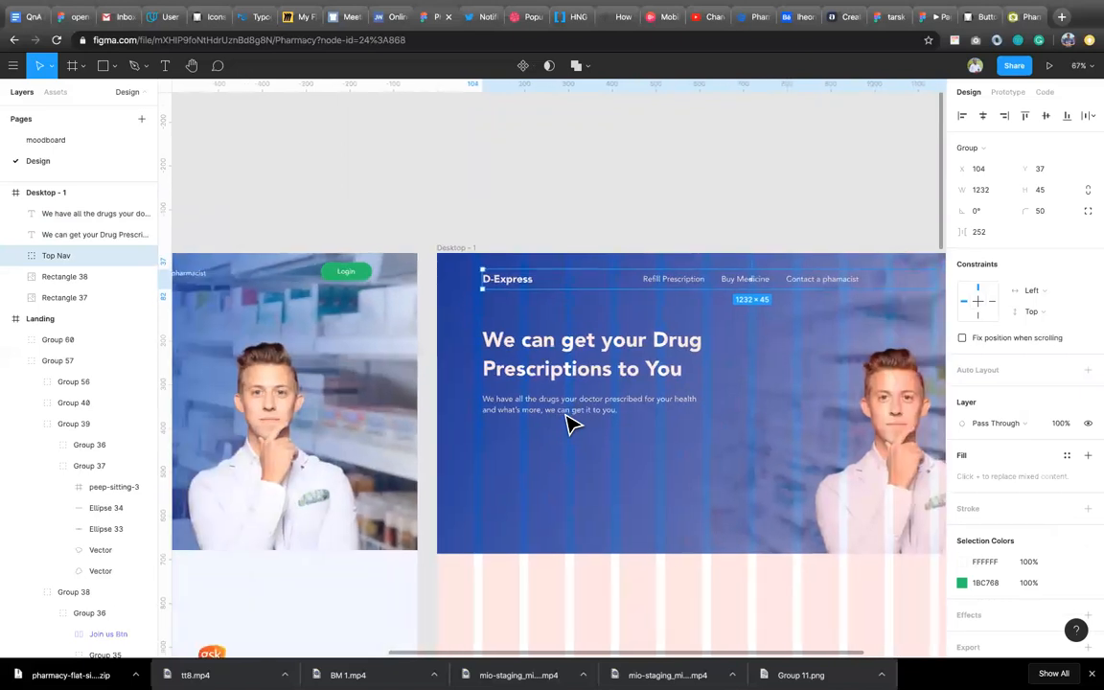
scroll(571, 421, "down", 3)
scroll(582, 571, "down", 2)
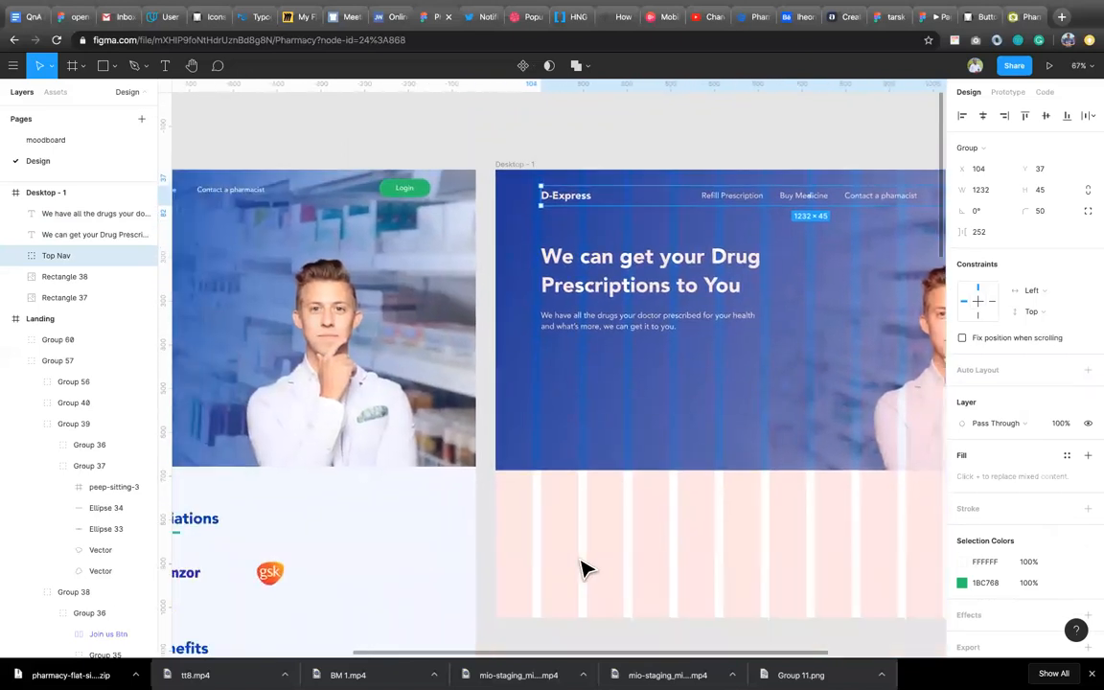
scroll(581, 571, "down", 2)
scroll(207, 353, "down", 2)
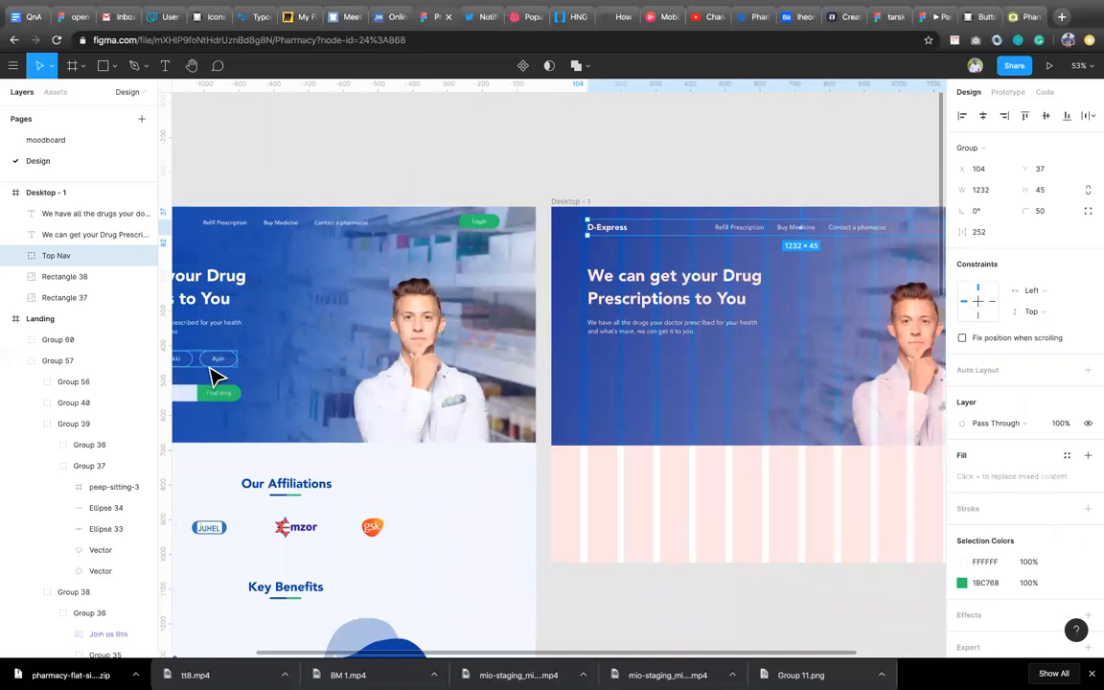
scroll(216, 377, "down", 3)
scroll(212, 365, "left", 1)
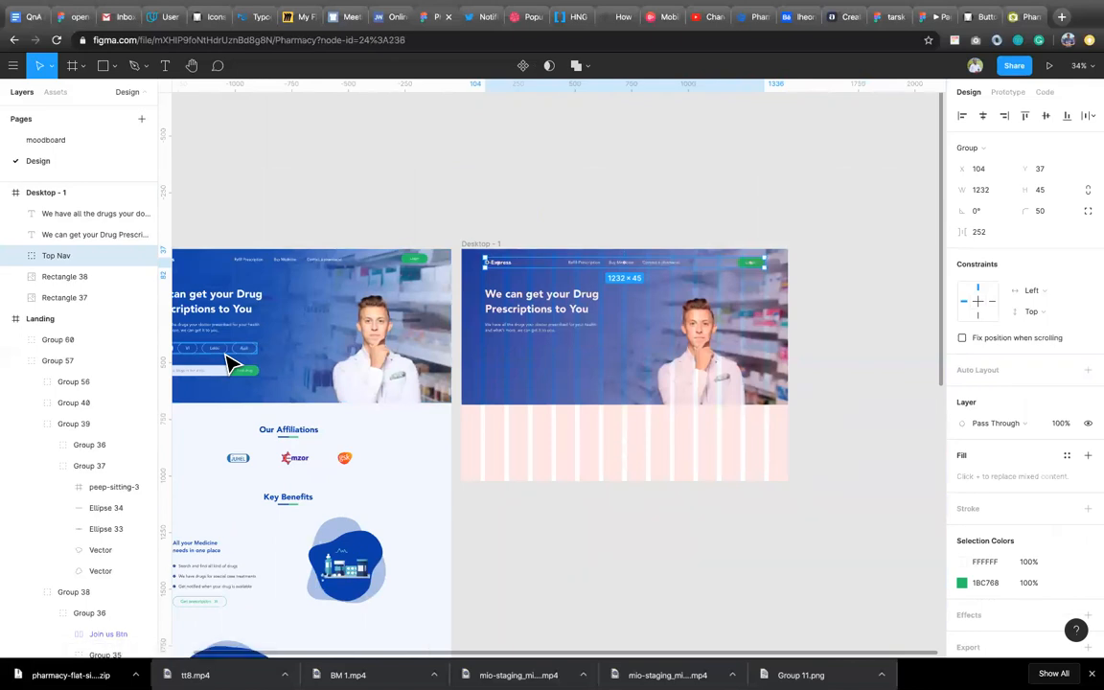
left_click(230, 362)
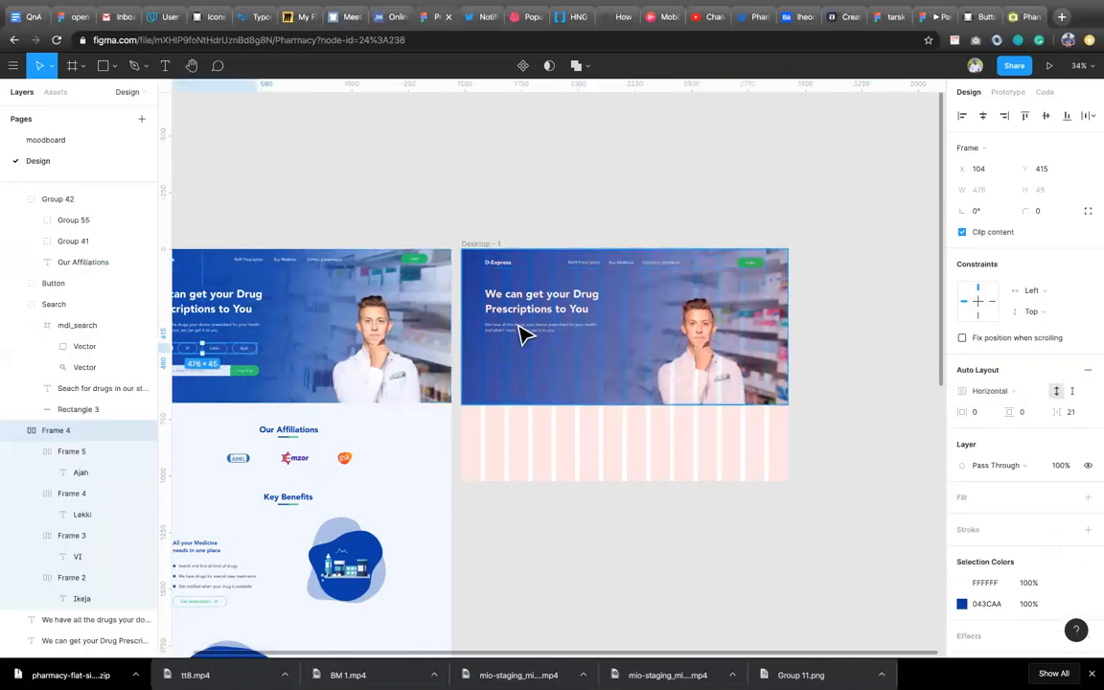
left_click(485, 246)
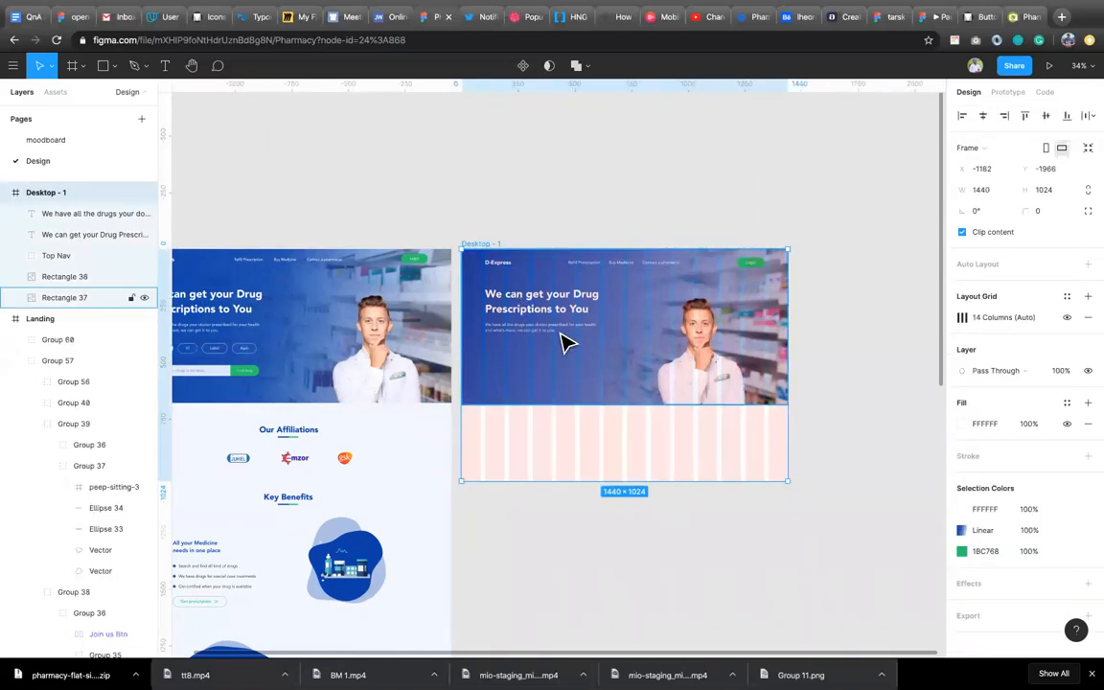
key("ctrl+v")
scroll(566, 343, "up", 3)
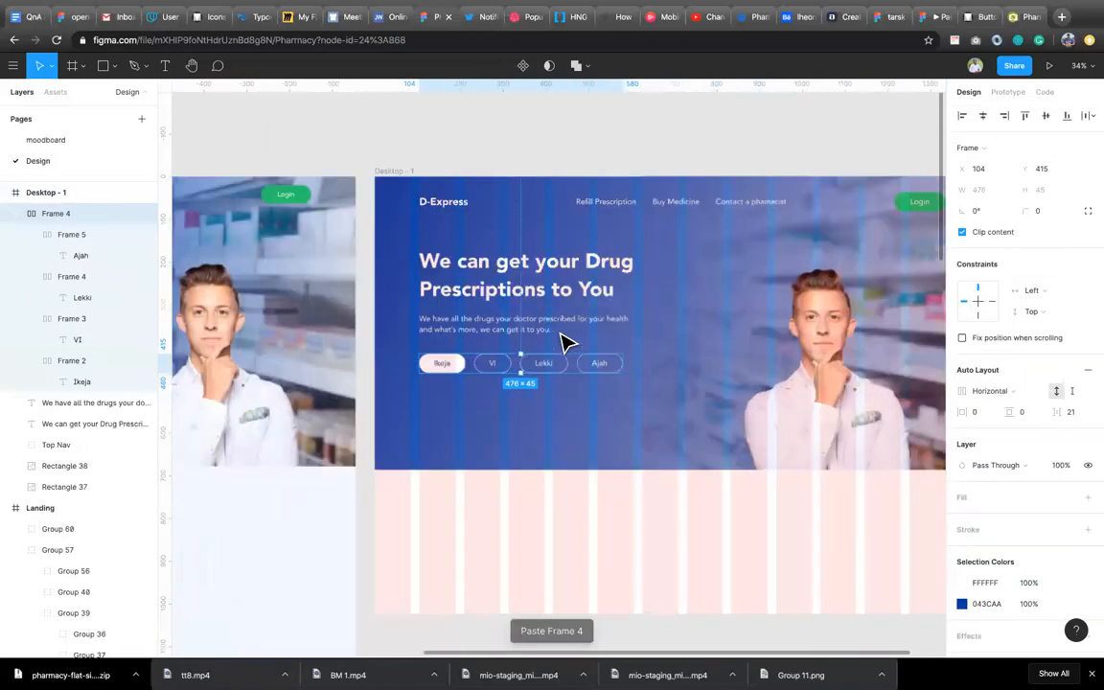
scroll(565, 343, "up", 2)
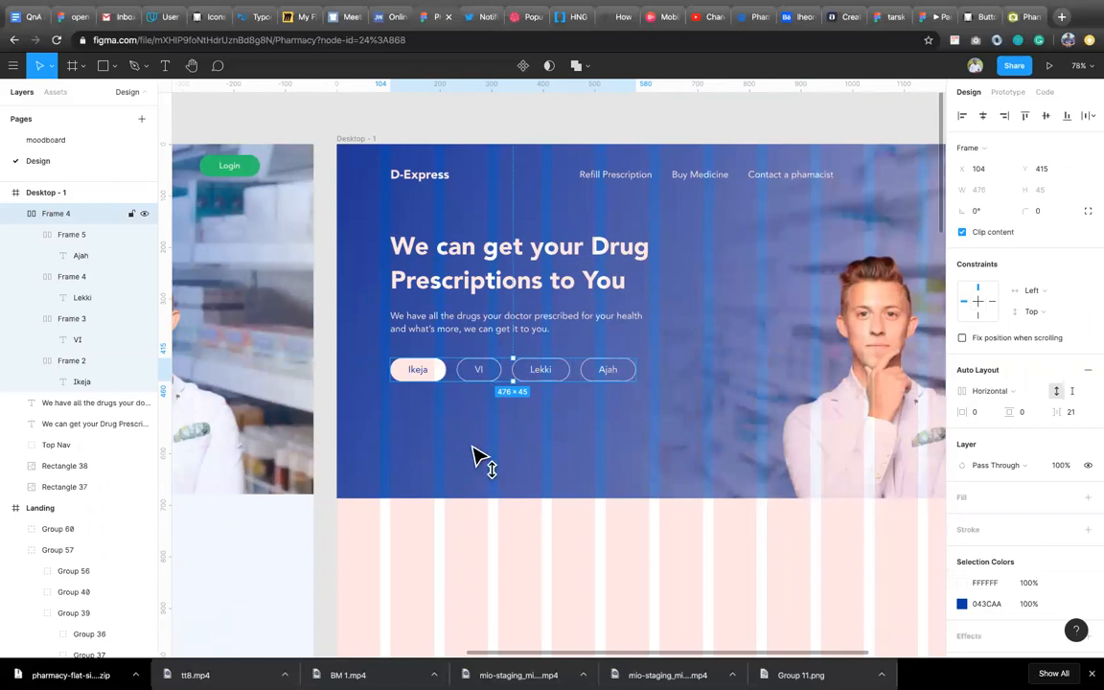
Move the pasted location button row straight down to Y 553, leaving space beneath the paragraph
key("Down")
key("Down")
key("Down")
key("Down")
key("Down")
key("Down")
key("Down")
key("Down")
key("Down")
left_click_drag(472, 446, 552, 426)
Add the text "Ikeja" between the paragraph and the button row, and set its fill to 043CAA
key("r")
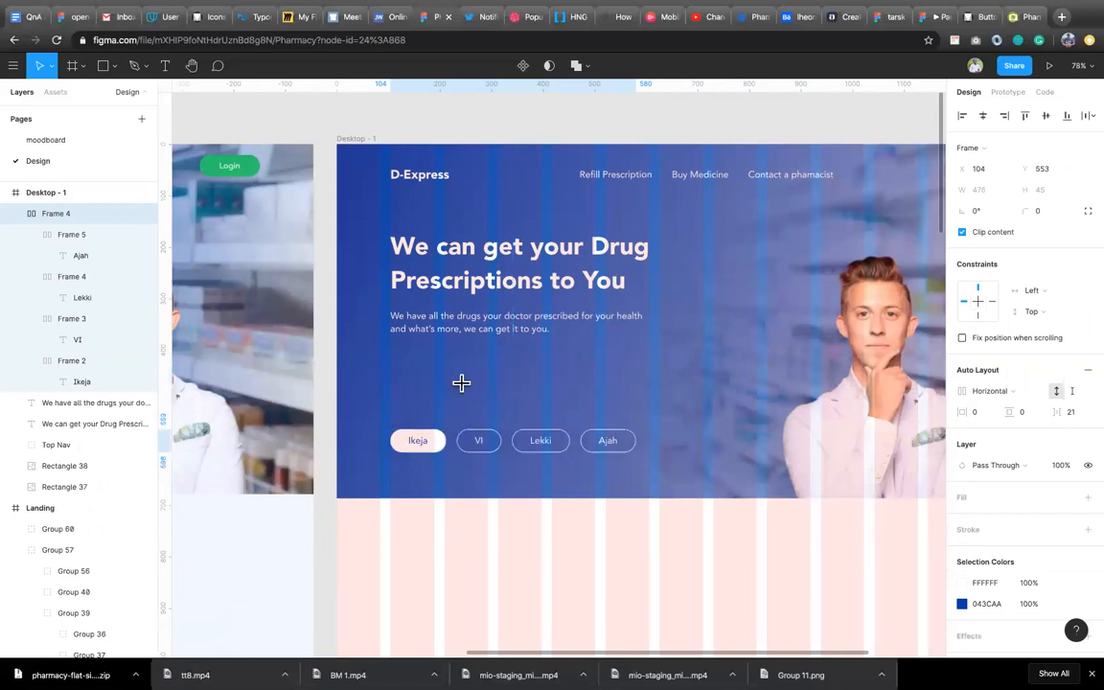
key("t")
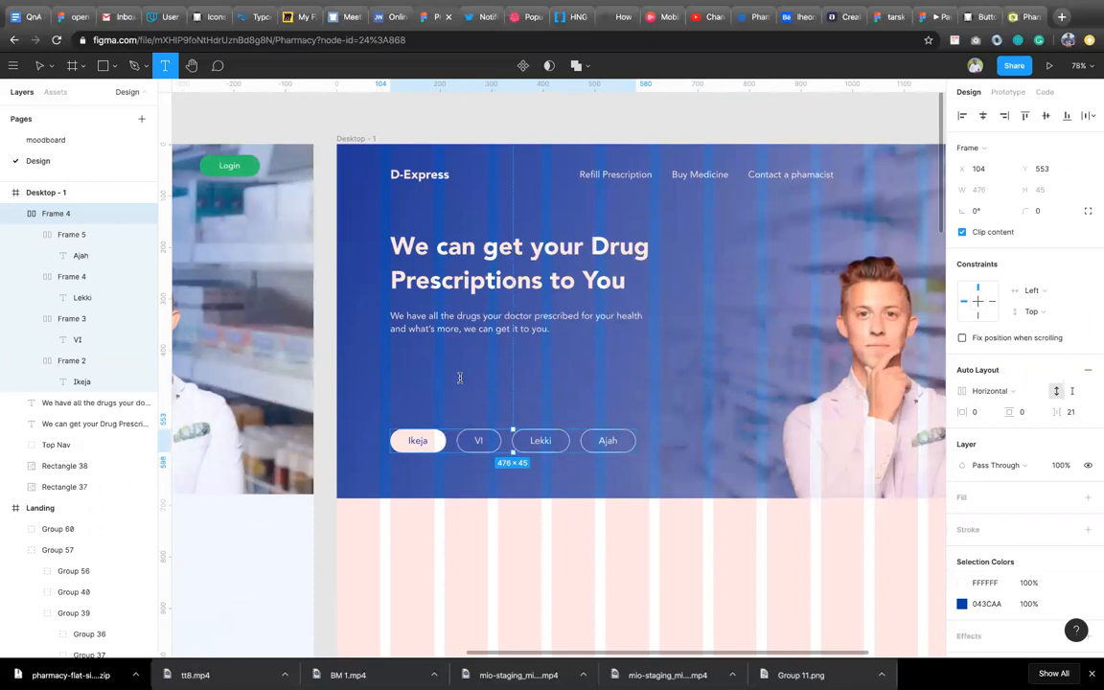
left_click(394, 374)
type("Ikeja")
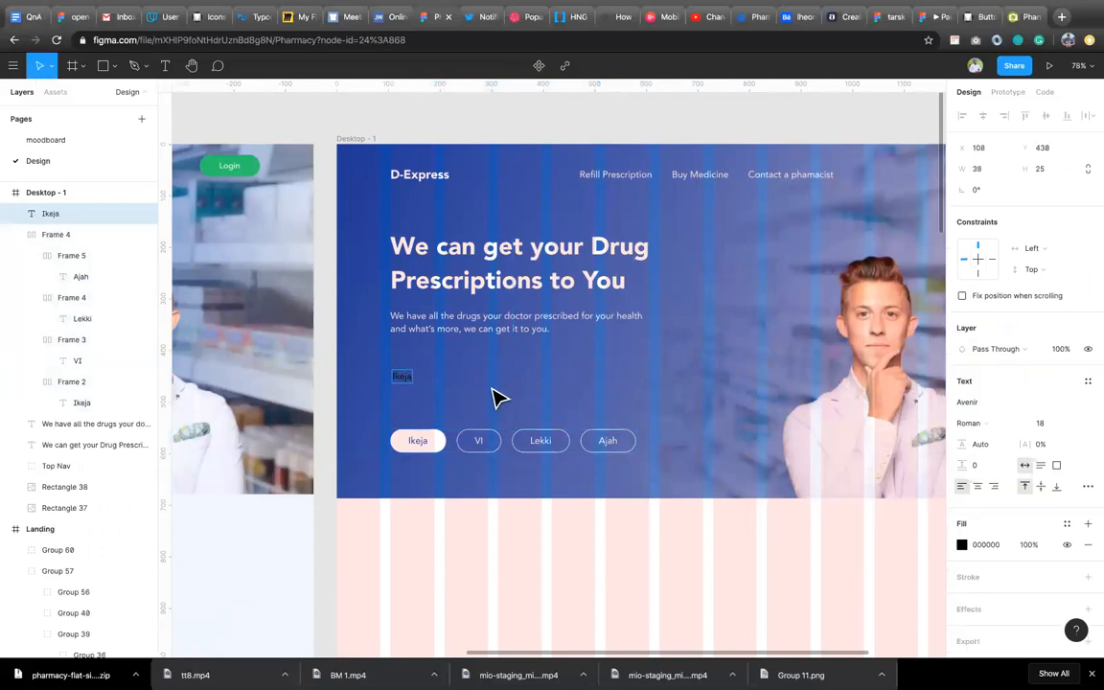
key("Escape")
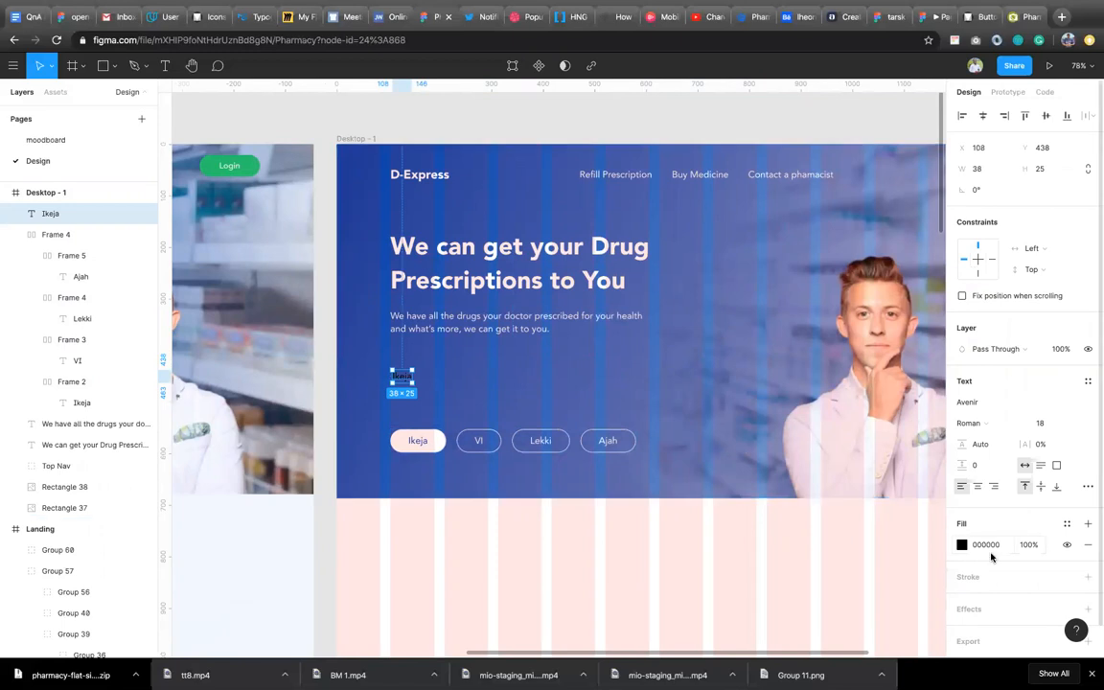
left_click(961, 545)
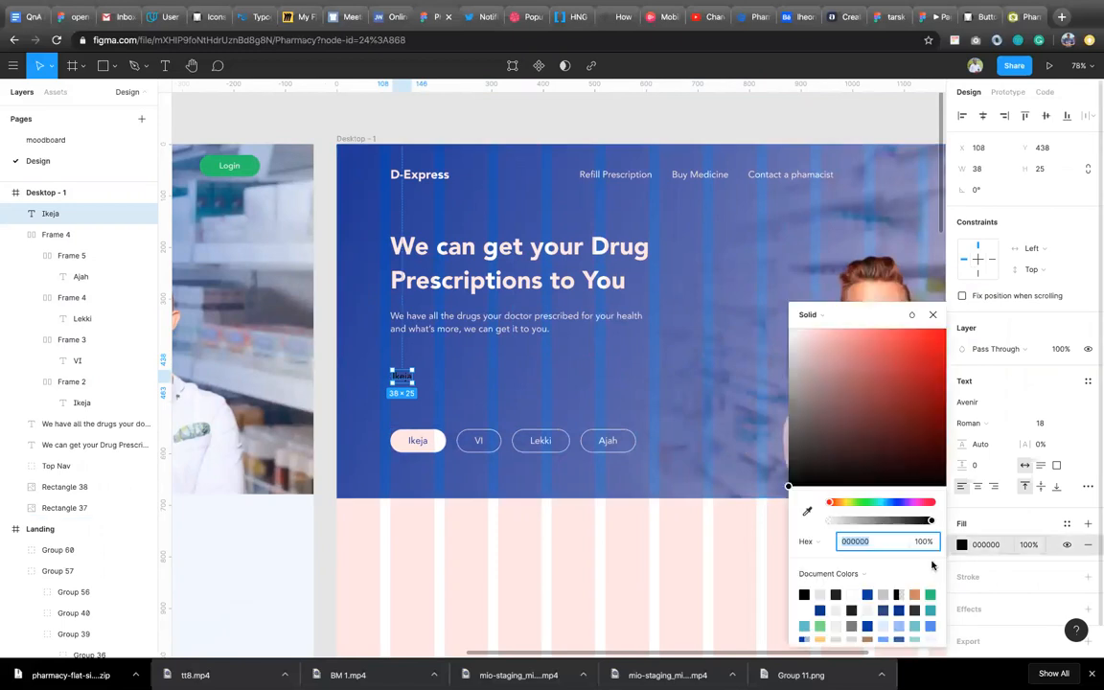
left_click(867, 594)
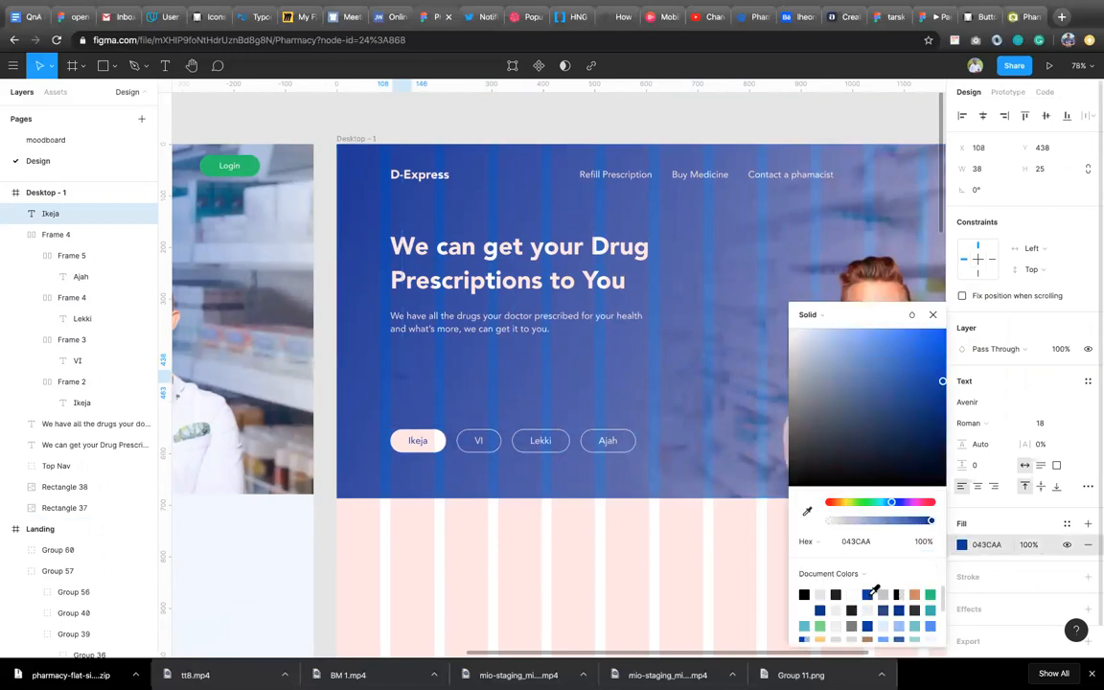
left_click(933, 314)
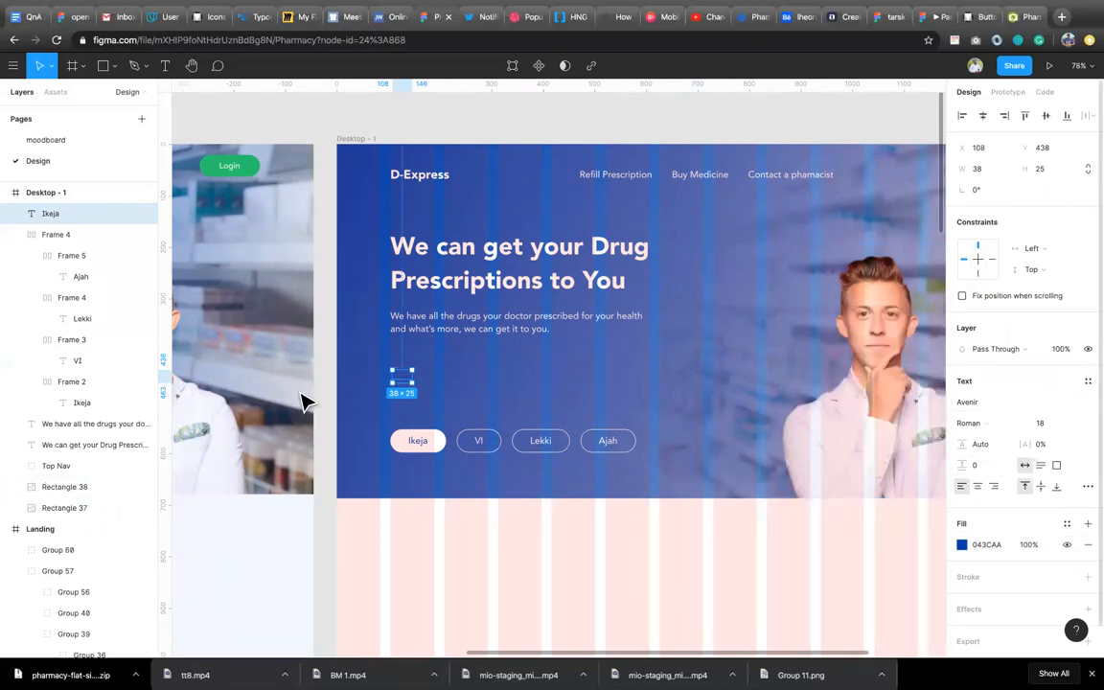
Add auto layout to the new Ikeja text, with an FFFFFF frame fill and 35 horizontal padding
right_click(406, 380)
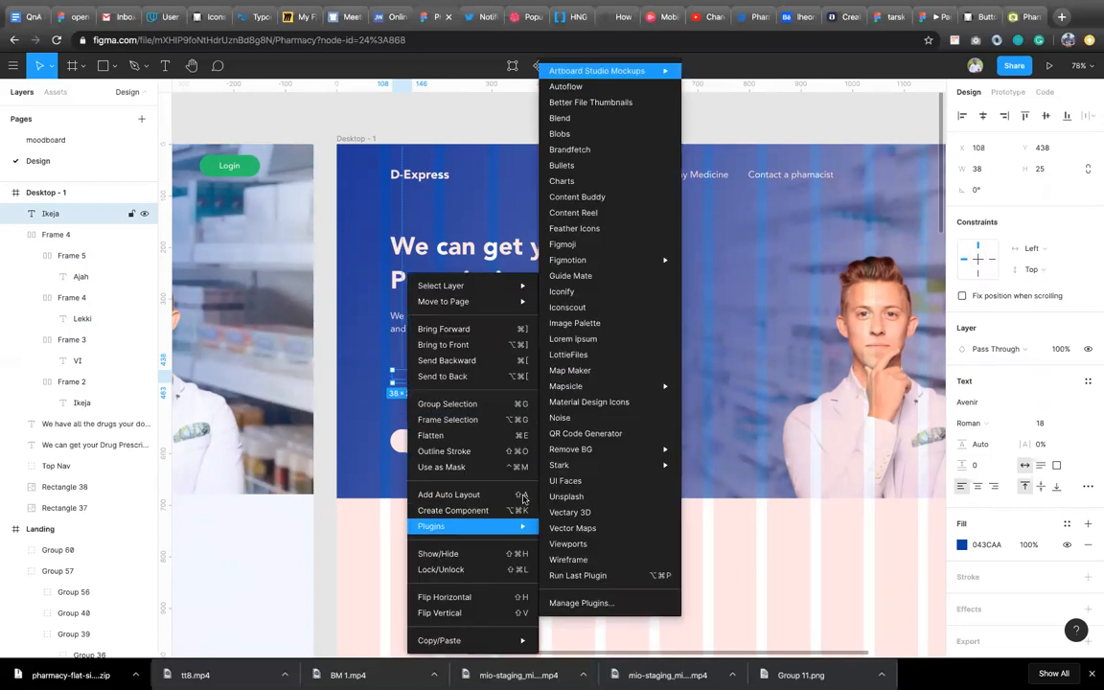
left_click(522, 494)
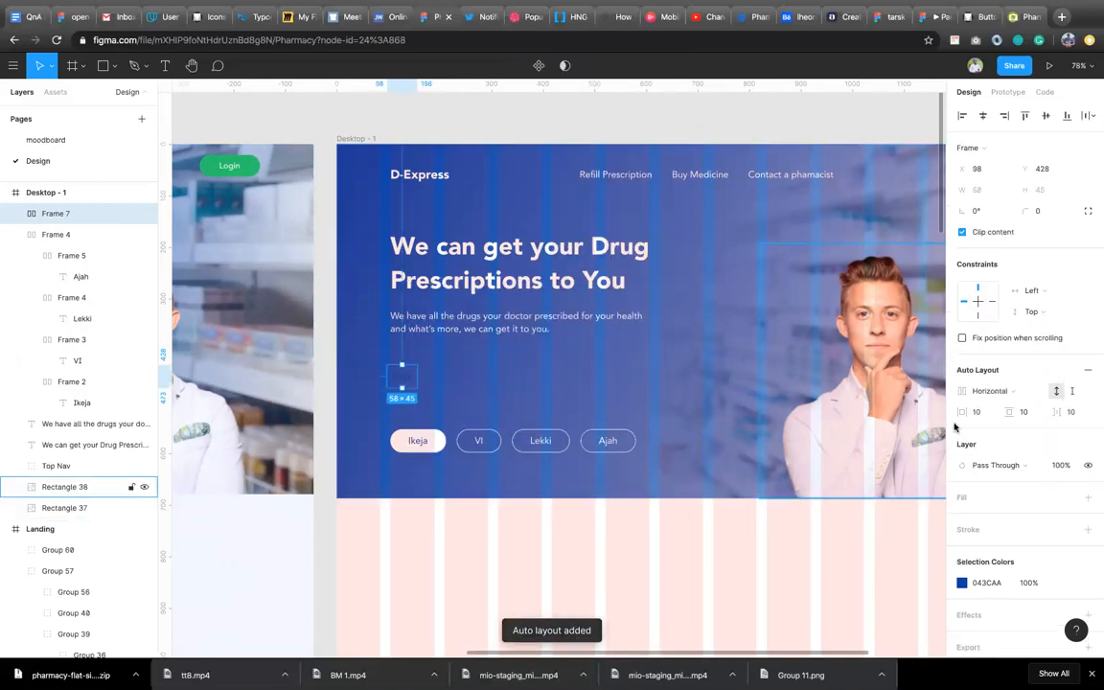
left_click(1088, 498)
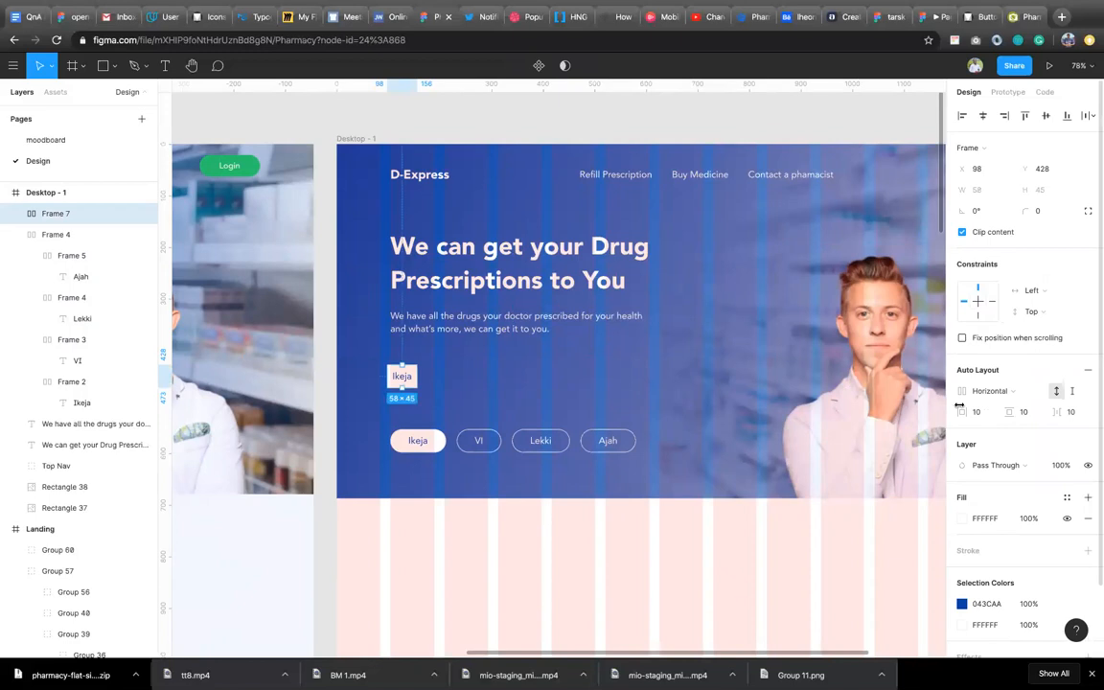
left_click_drag(963, 411, 995, 410)
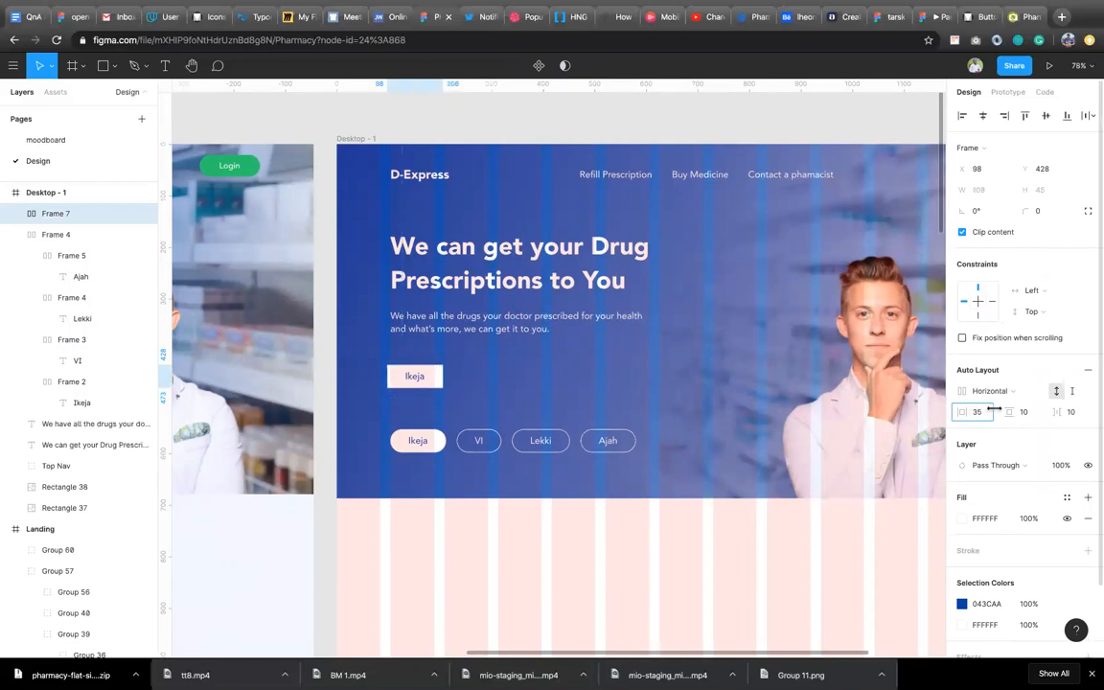
Set the new Ikeja button's corner radius to 50 and align it with the paragraph's left edge at X 104
left_click(1048, 213)
type("50")
key("Return")
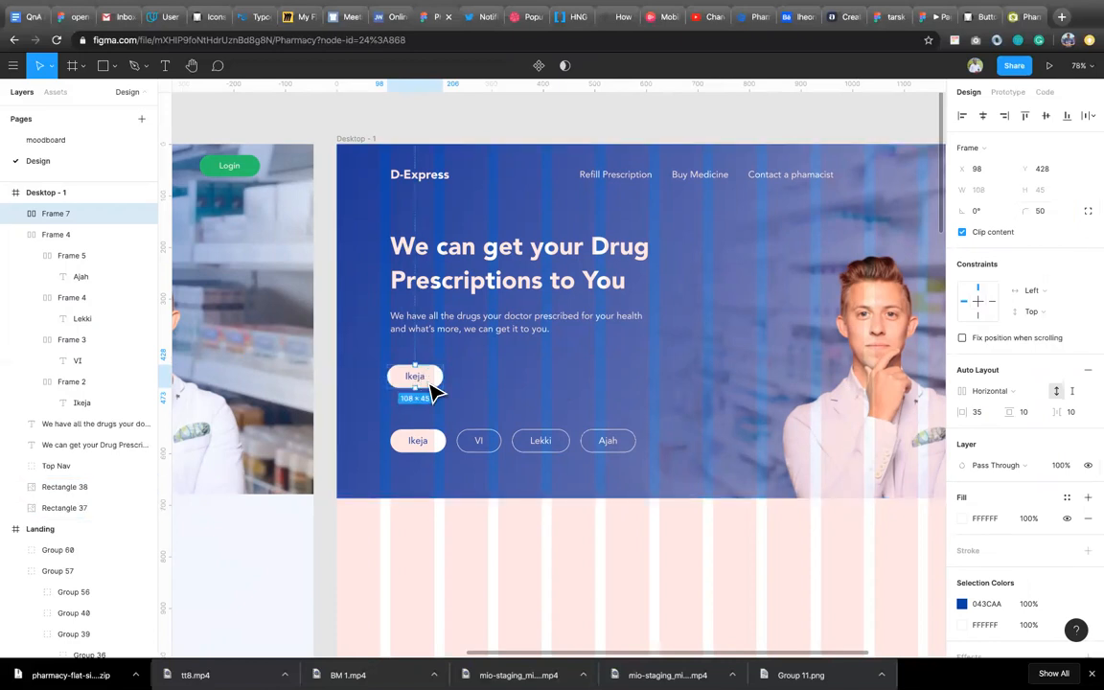
left_click_drag(434, 385, 437, 390)
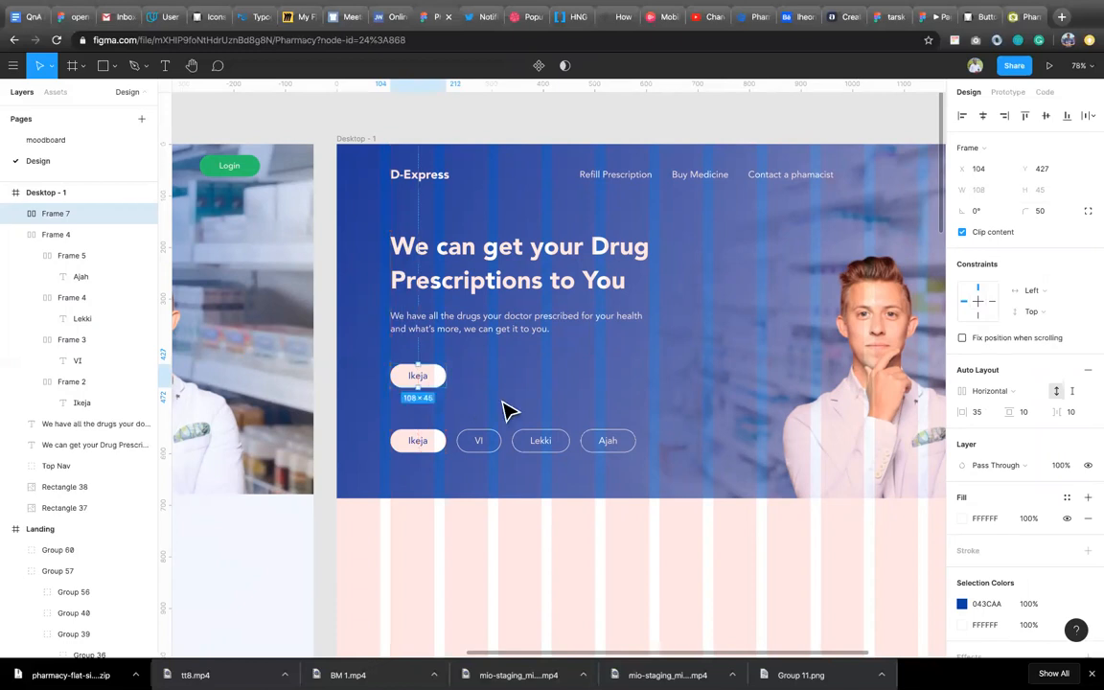
Duplicate the new Ikeja button 18 px to its right and combine both buttons in a horizontal auto layout
left_click_drag(433, 387, 491, 380)
left_click(434, 384, "shift")
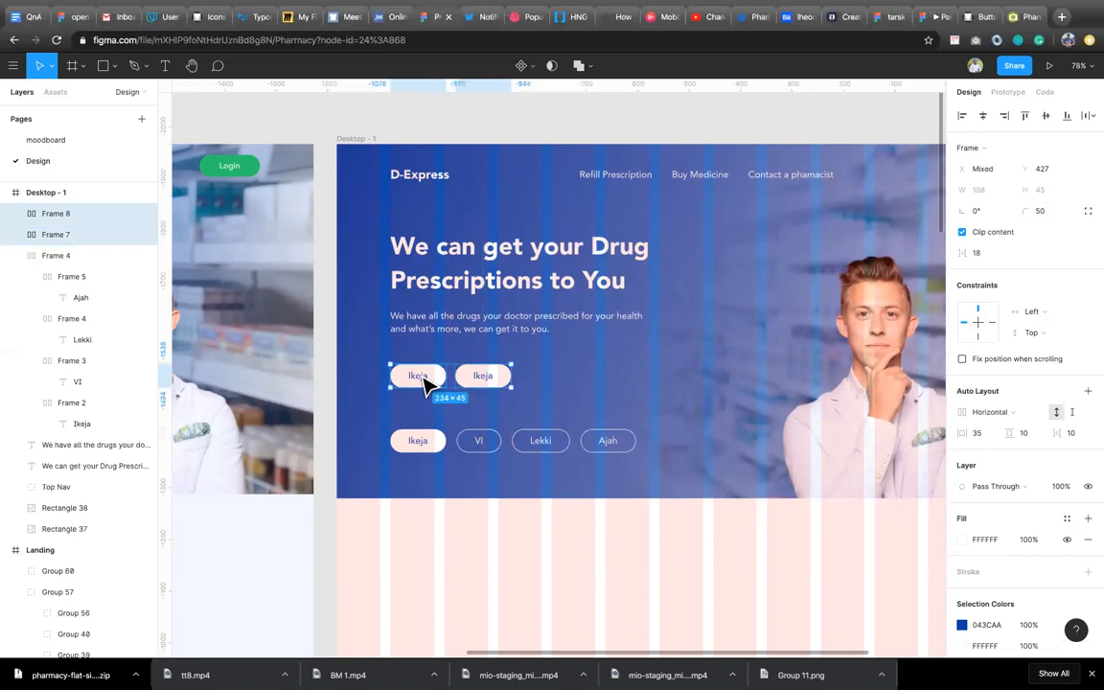
right_click(427, 381)
left_click(525, 494)
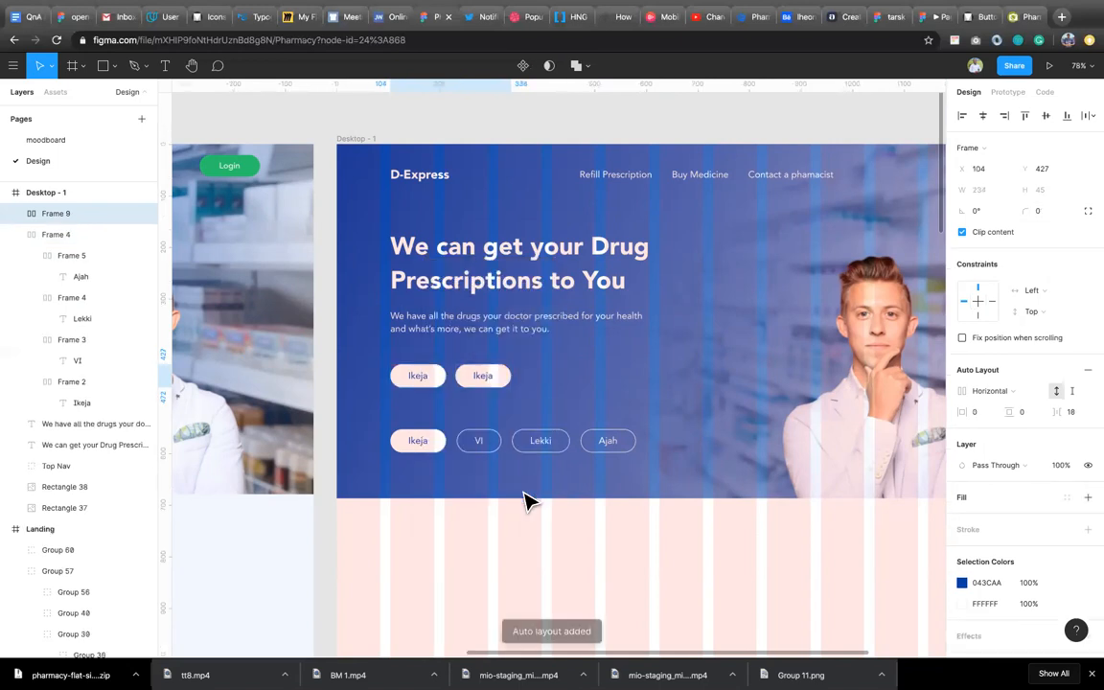
Change the second button's label to "VI" and set the text fill to FFFFFF
double_click(493, 381)
key("Return")
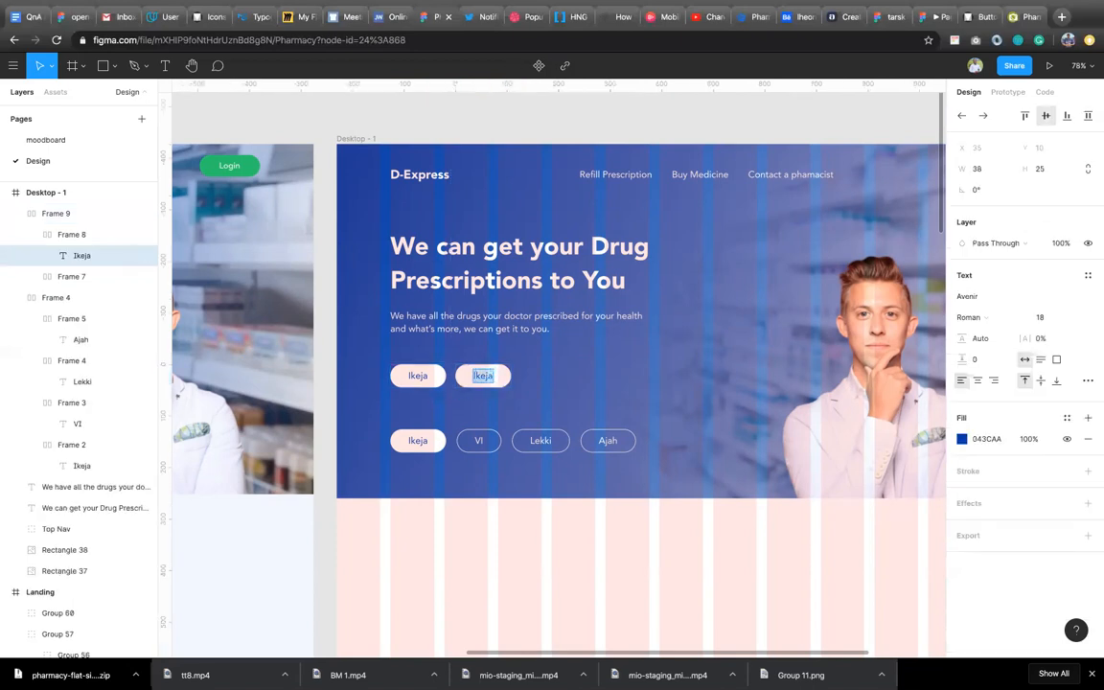
type("Vi")
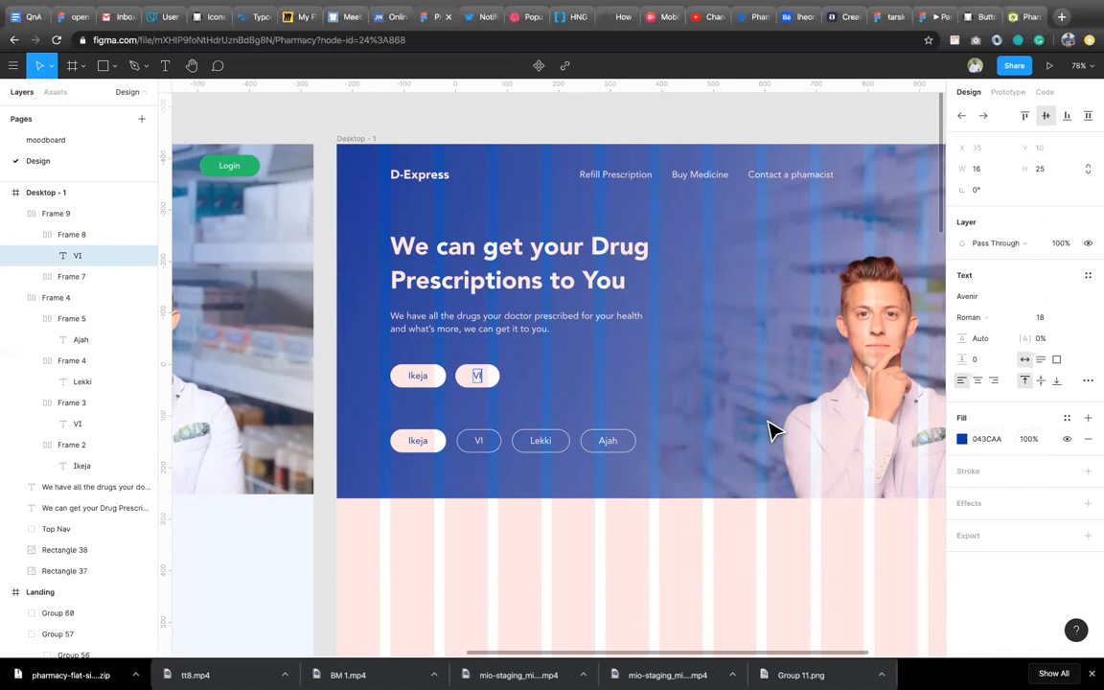
key("Escape")
left_click(983, 439)
type("ff")
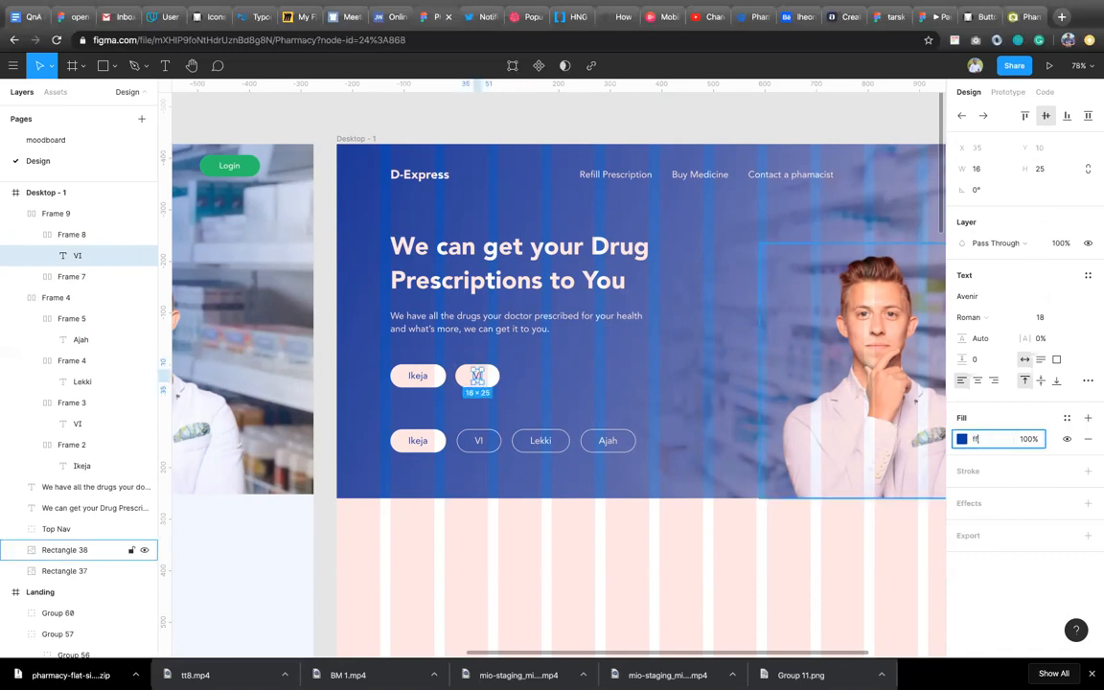
type("ffff")
key("Return")
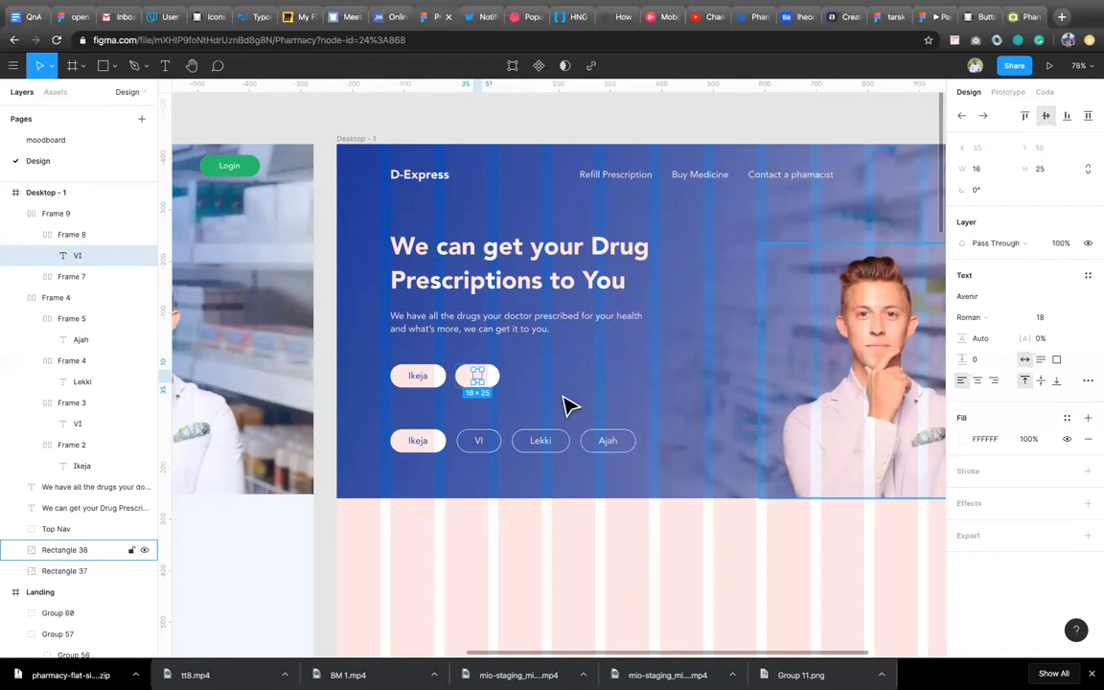
Hide the VI button's fill and give it an FFFFFF inside stroke of 1
key("Escape")
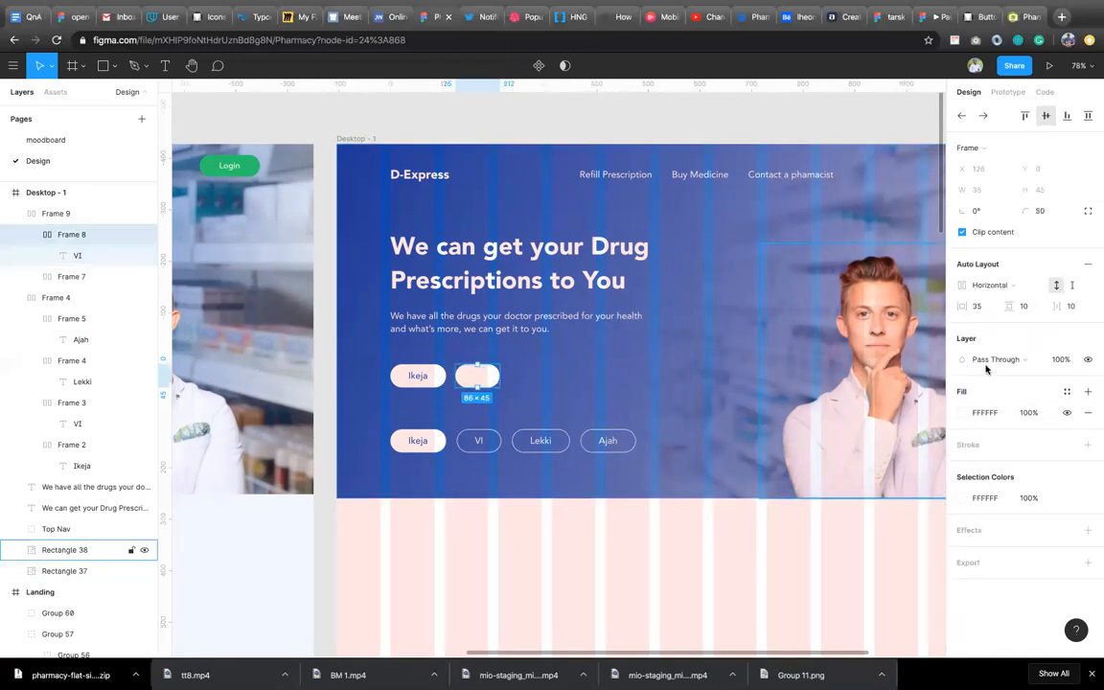
left_click(1067, 413)
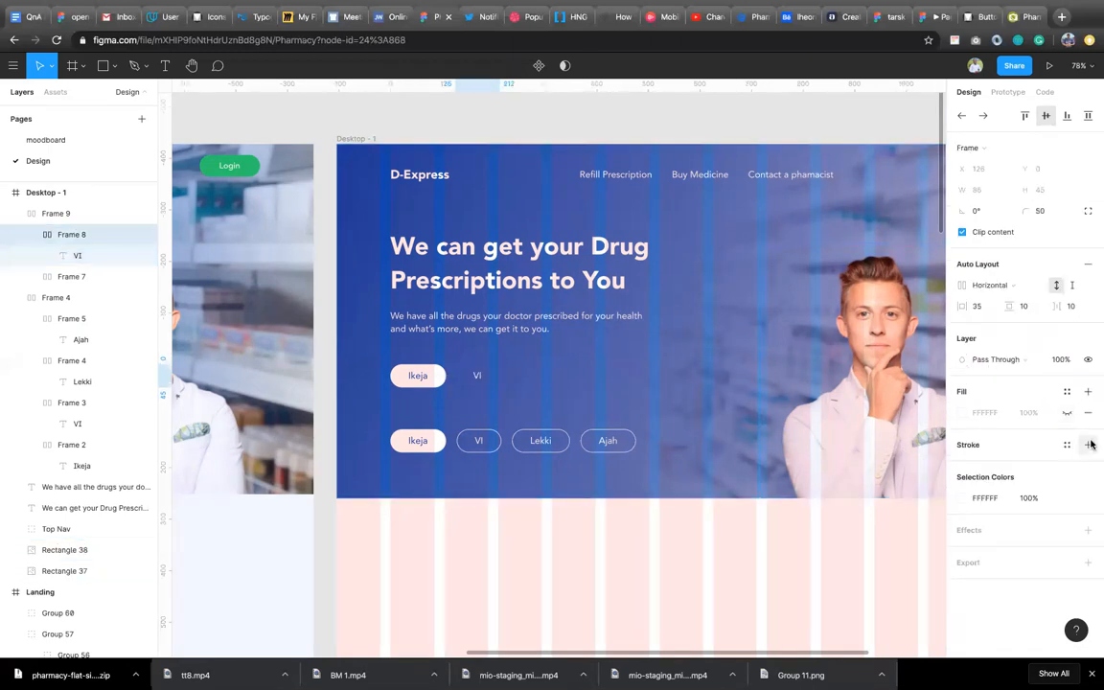
left_click(1087, 445)
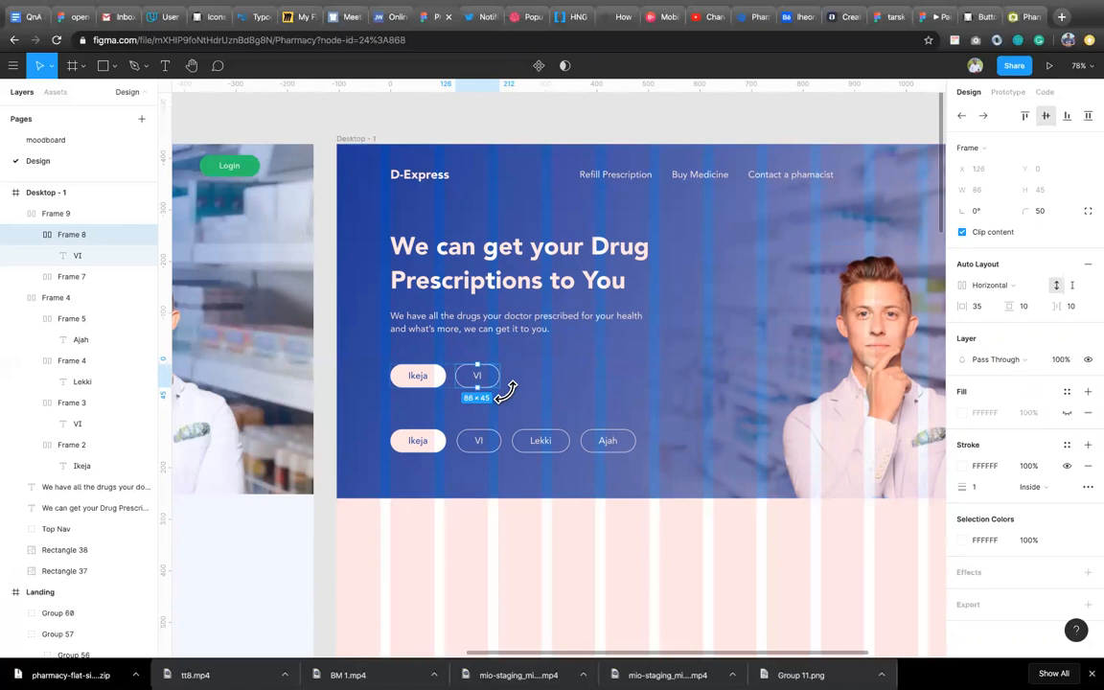
Duplicate the VI button within the auto layout row and change the copy's label to "Lekki"
key("super+v")
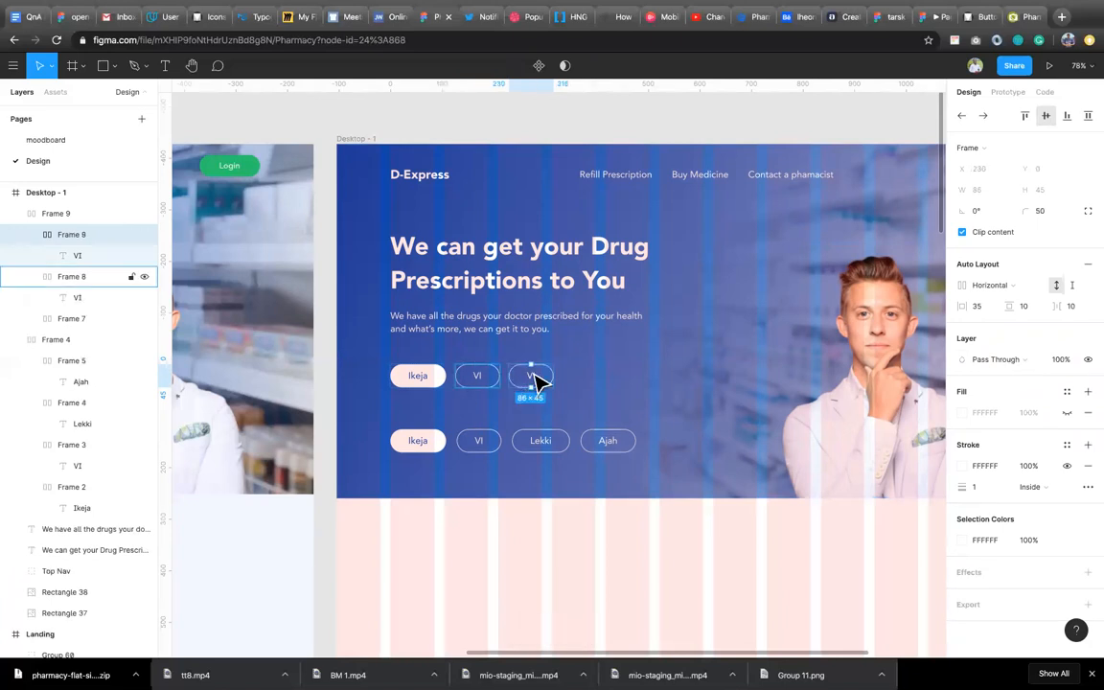
double_click(532, 378)
double_click(530, 375)
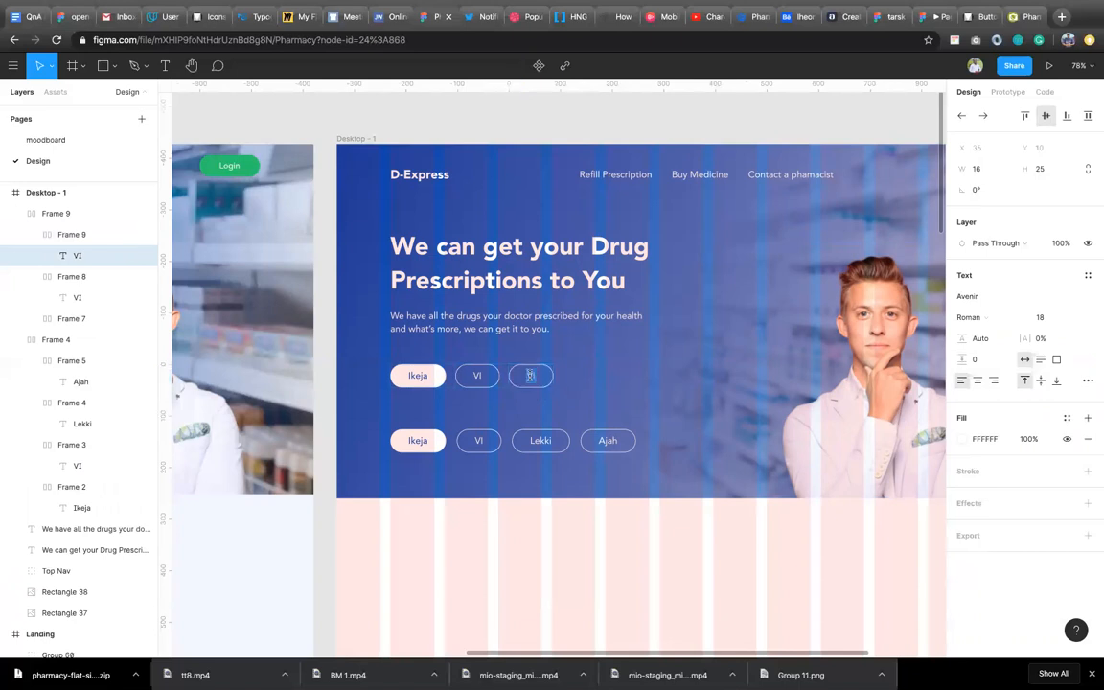
type("Lekki")
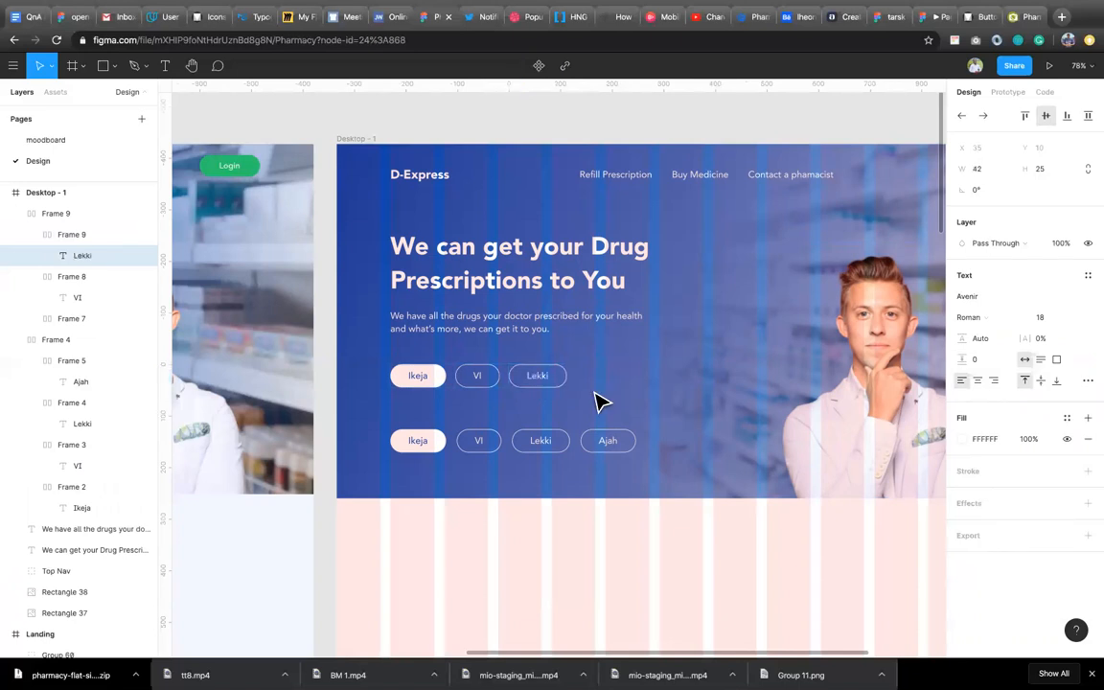
key("Escape")
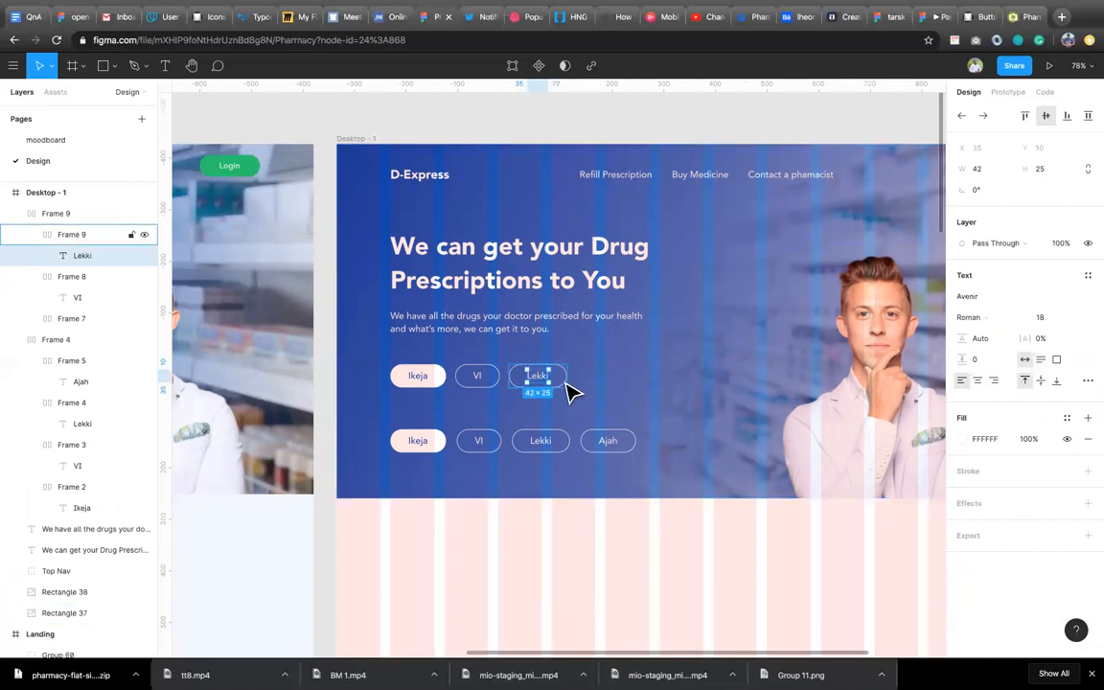
Duplicate the Lekki button within the auto layout row and change the copy's label to "Ajah"
key("Escape")
key("ctrl+v")
double_click(609, 375)
double_click(614, 374)
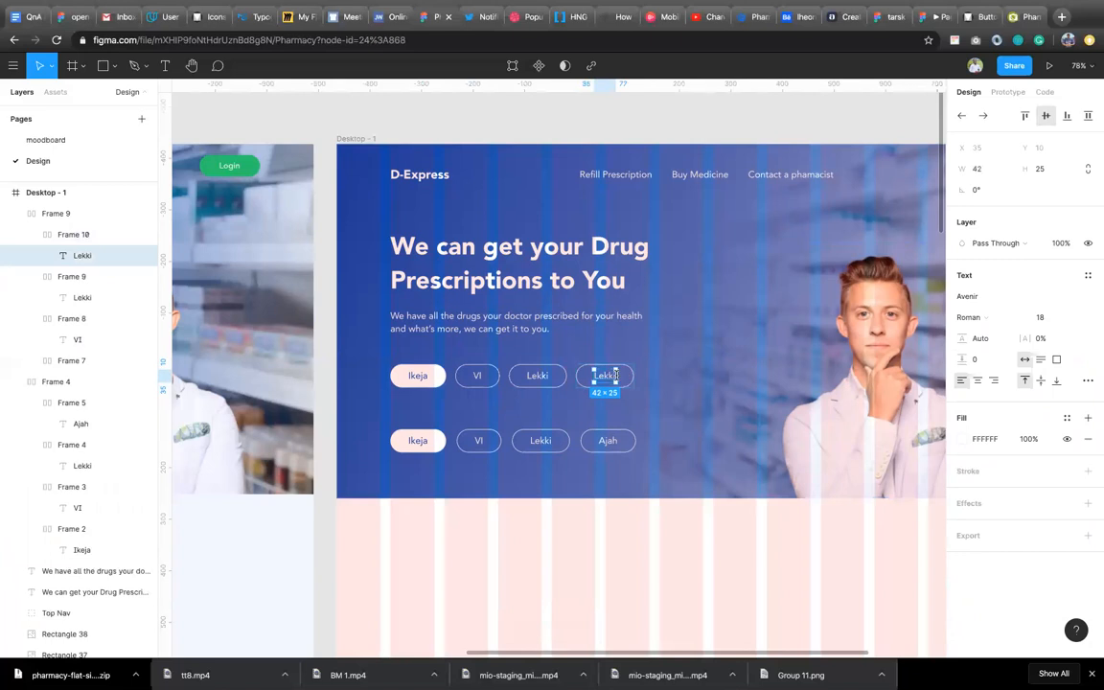
type("Ajah")
key("Escape")
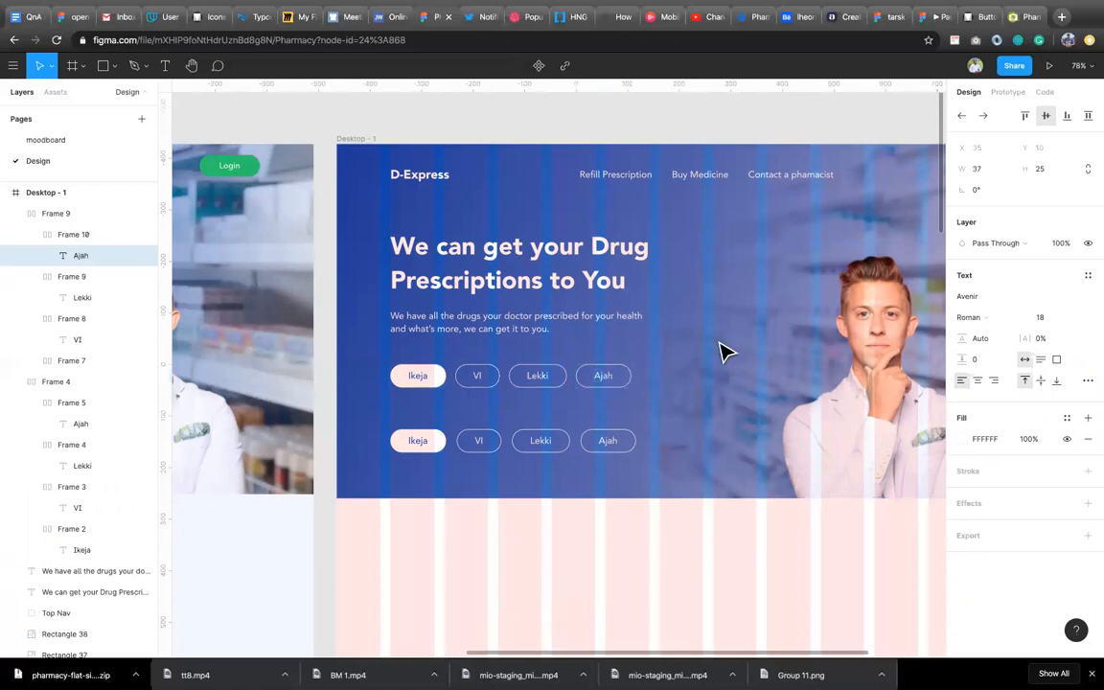
Delete the lower reference row of location buttons from the Desktop - 1 frame
left_click(616, 448)
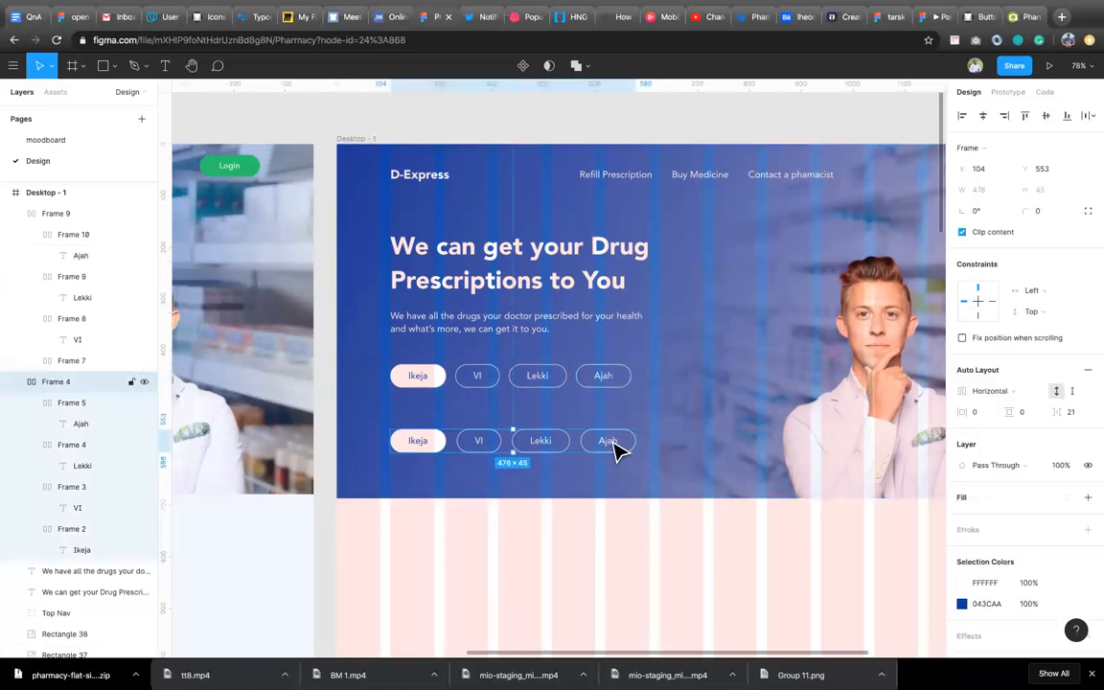
key("Delete")
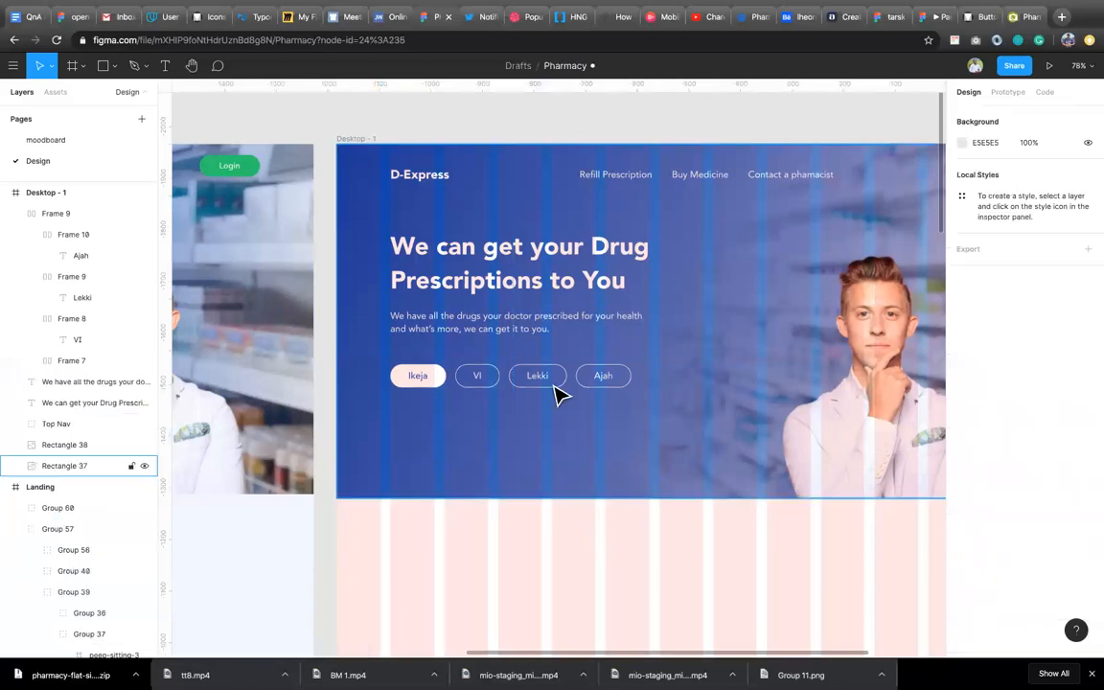
left_click(552, 381)
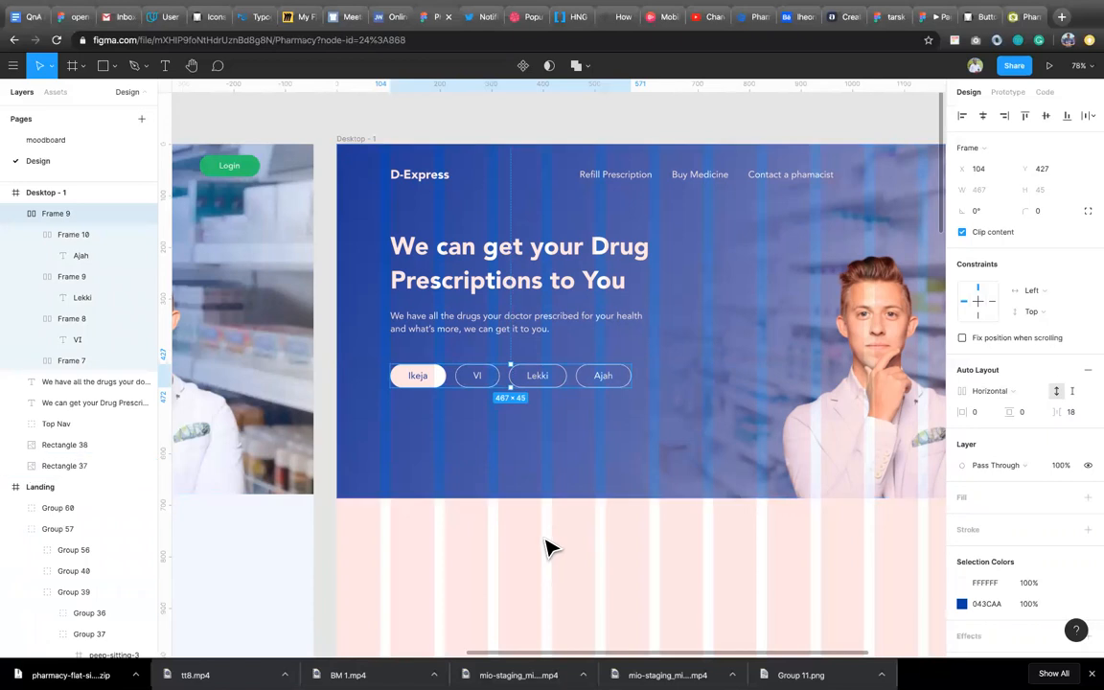
key("Escape")
Copy the search field and its Find drug button from the Landing frame into the Desktop - 1 frame, below the location buttons
scroll(547, 548, "down", 5)
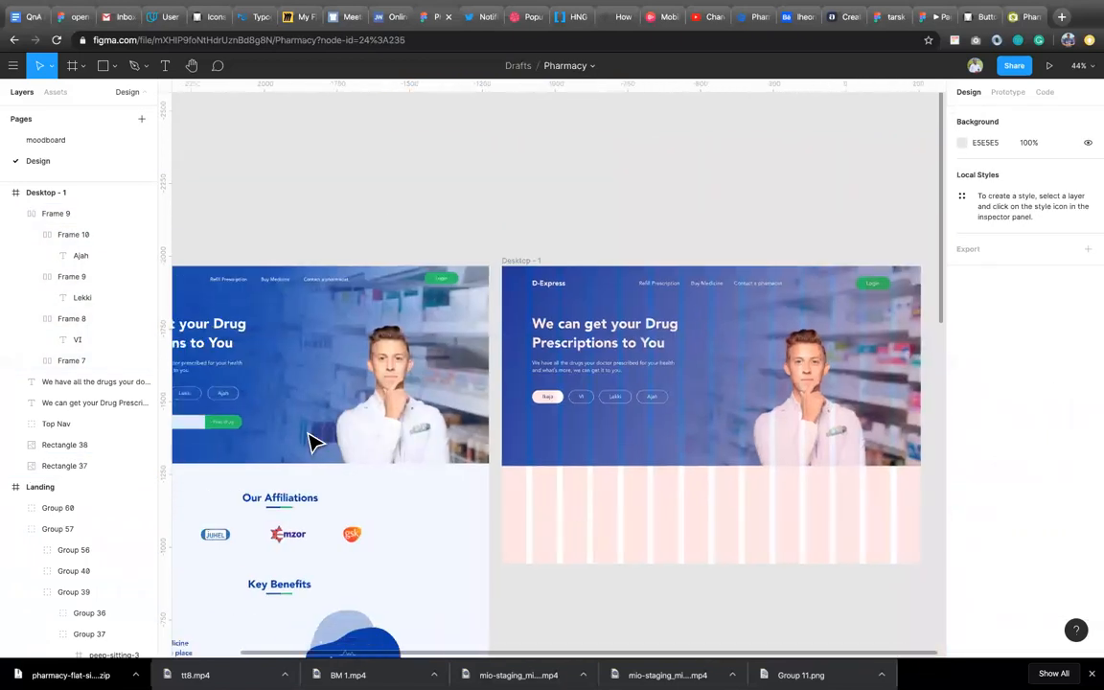
scroll(230, 438, "left", 3)
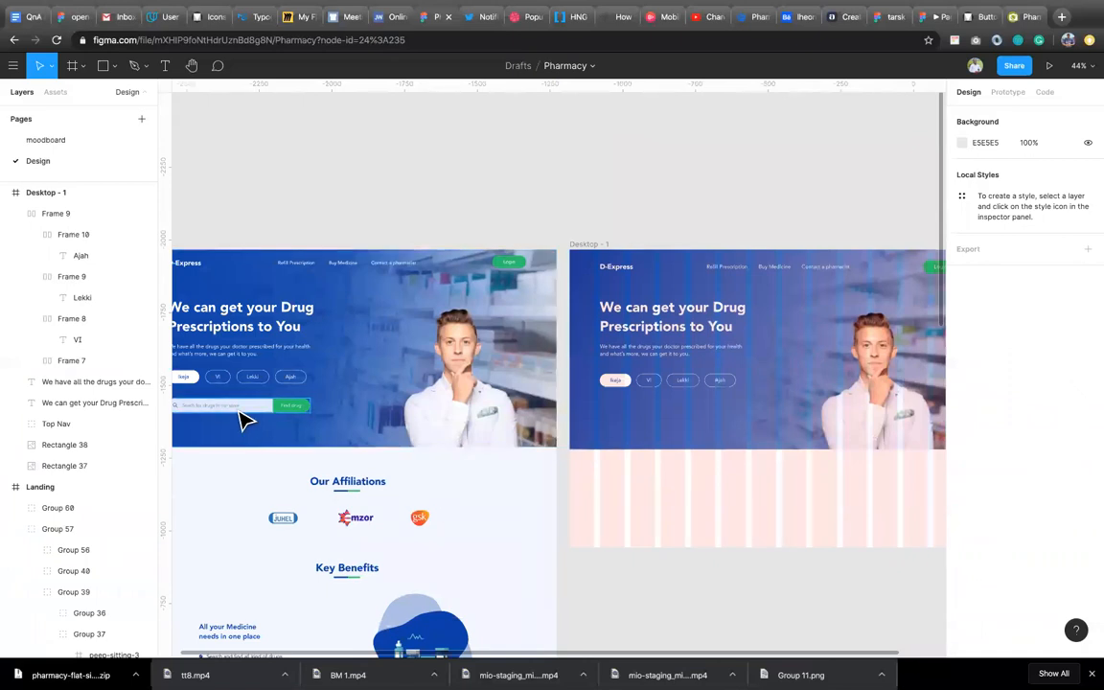
scroll(204, 410, "left", 2)
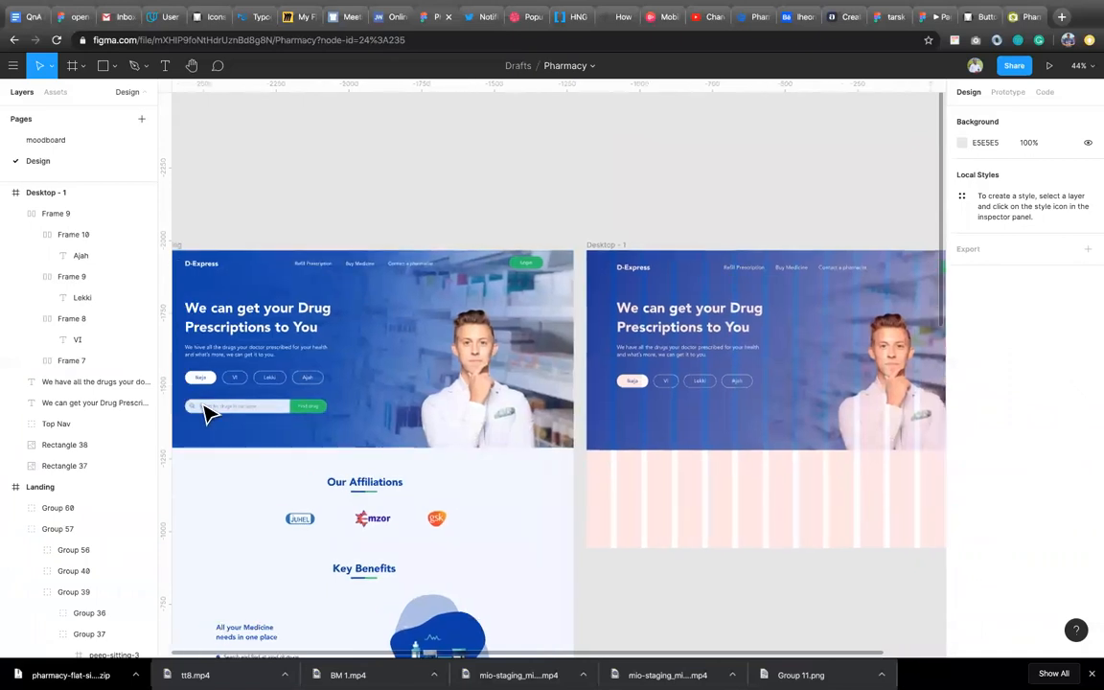
left_click(316, 414)
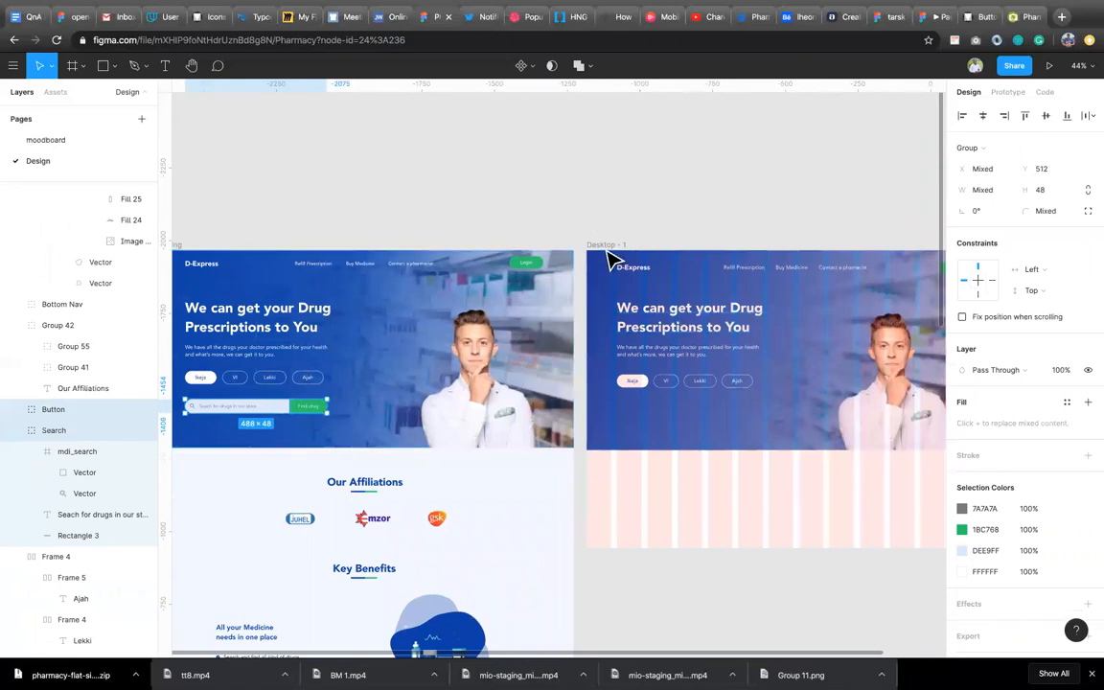
left_click(723, 423)
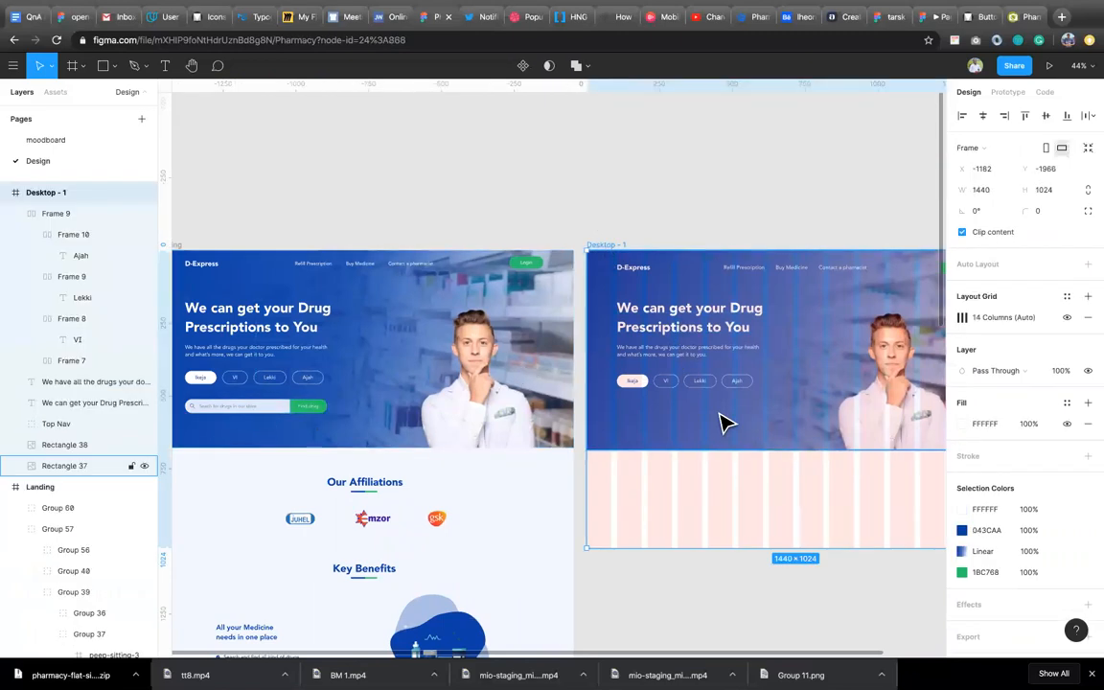
key("ctrl+v")
scroll(683, 402, "right", 3)
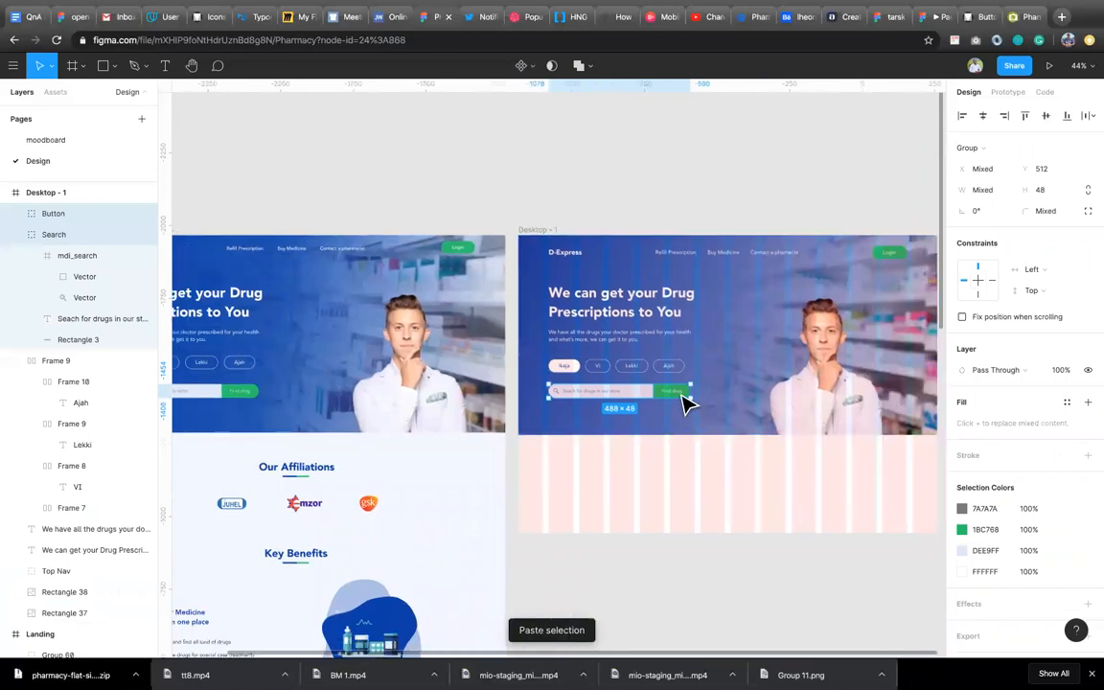
scroll(488, 293, "up", 5)
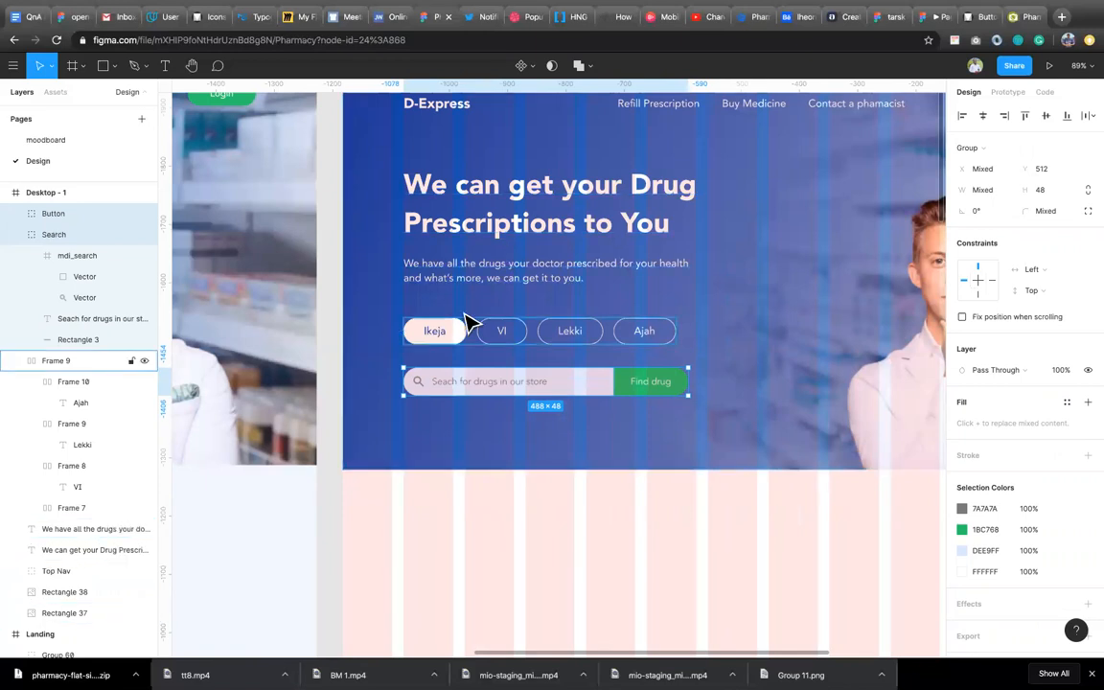
Hide the 14-column layout grid of the Desktop - 1 frame
scroll(463, 315, "down", 3)
left_click(393, 137)
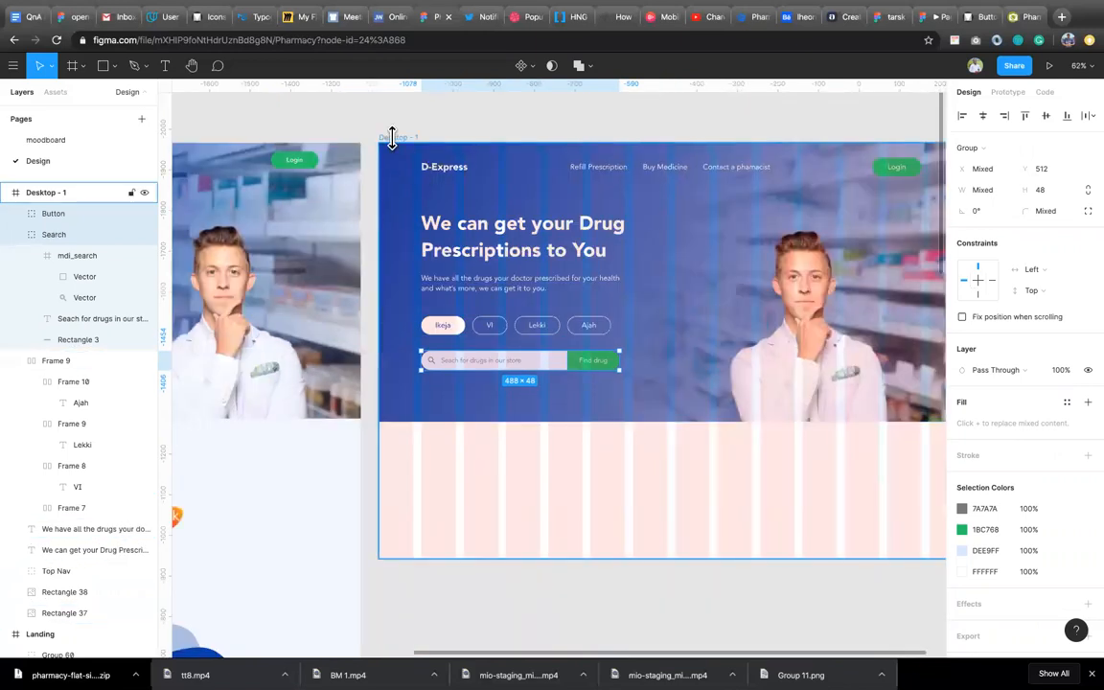
left_click(1066, 318)
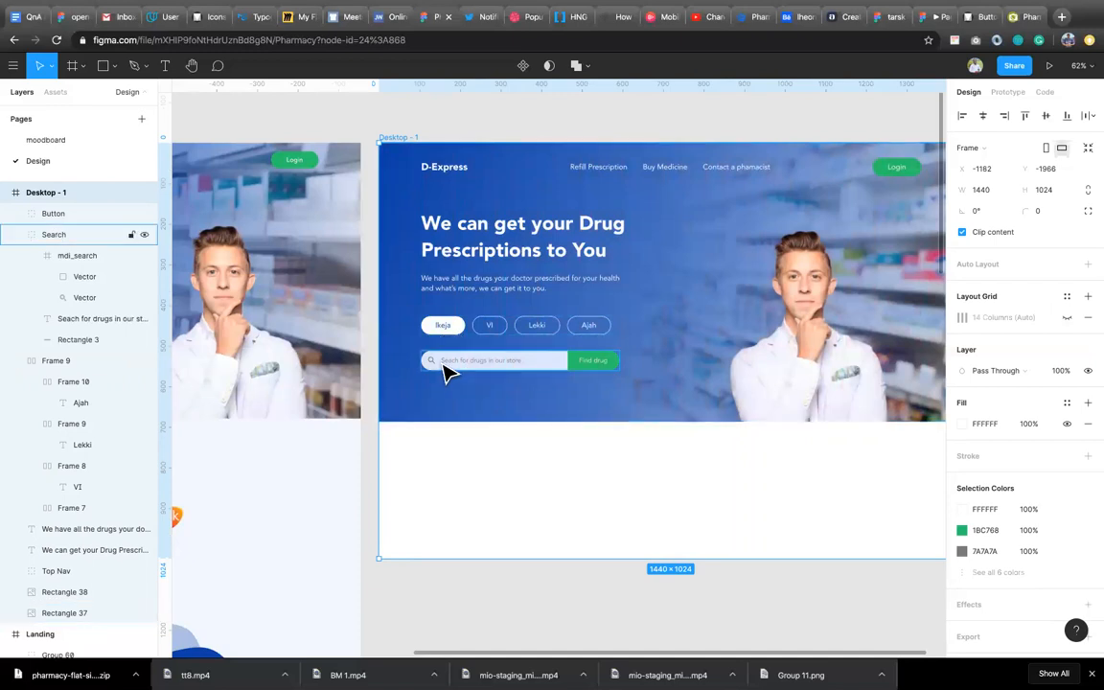
scroll(438, 369, "up", 5)
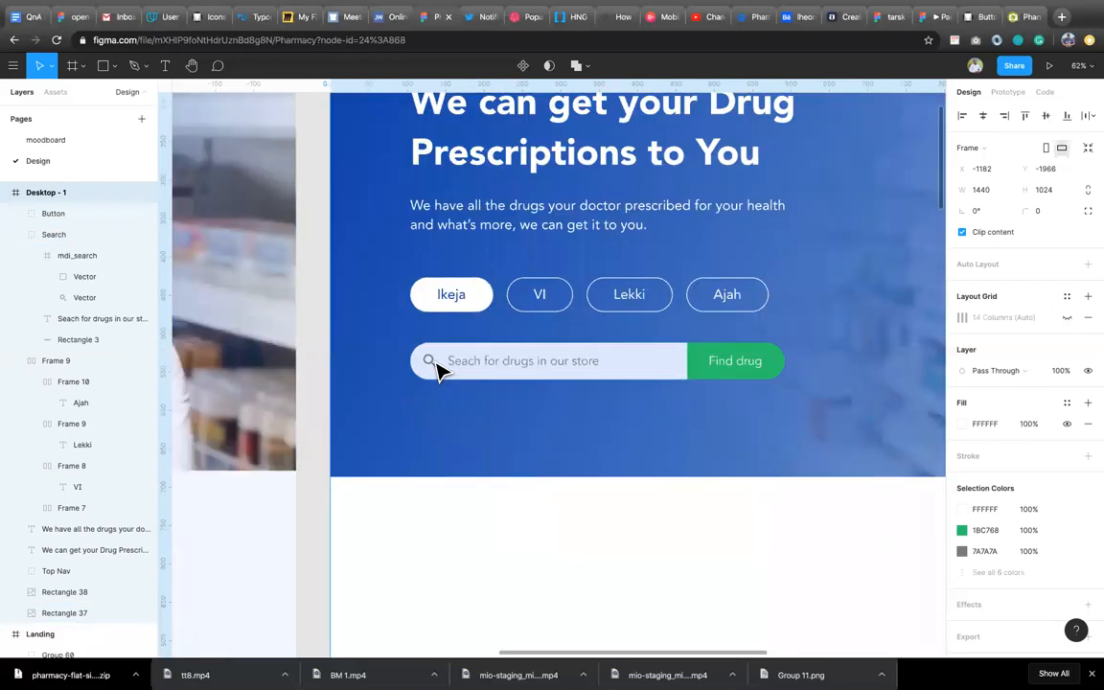
scroll(635, 372, "down", 3)
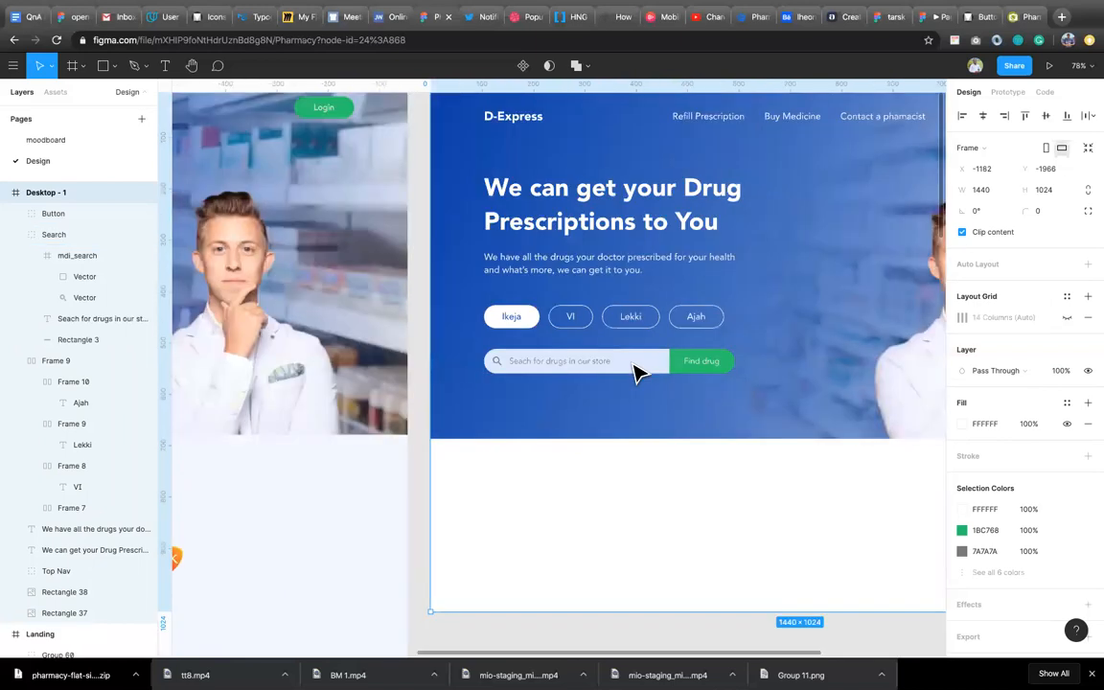
scroll(635, 372, "down", 2)
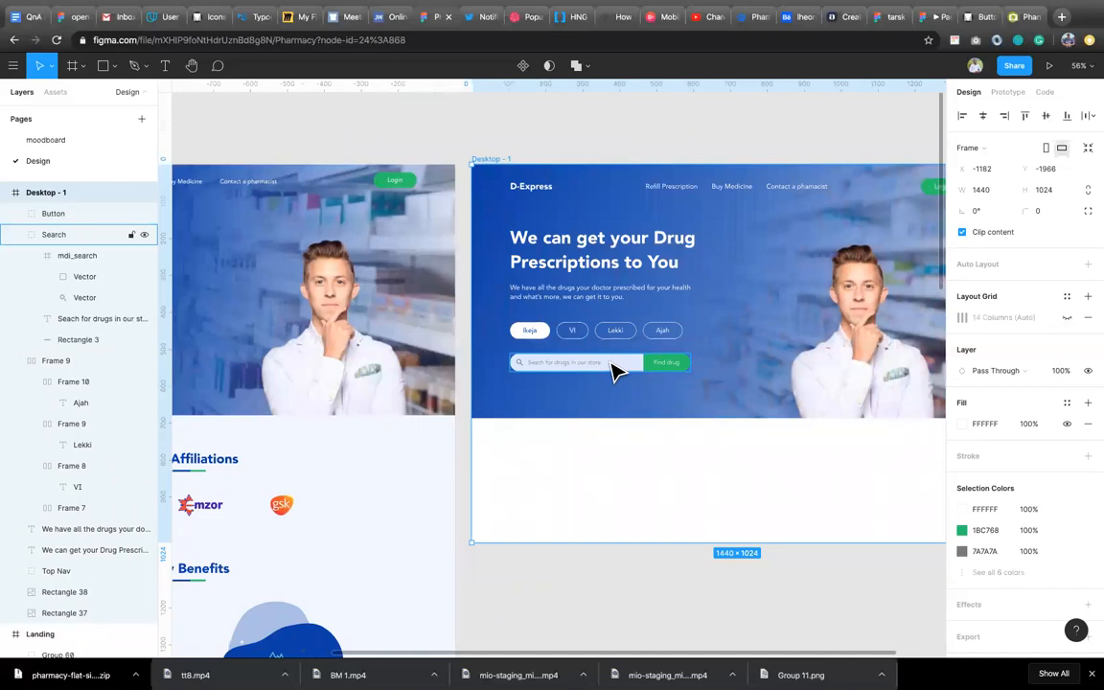
scroll(642, 353, "down", 2)
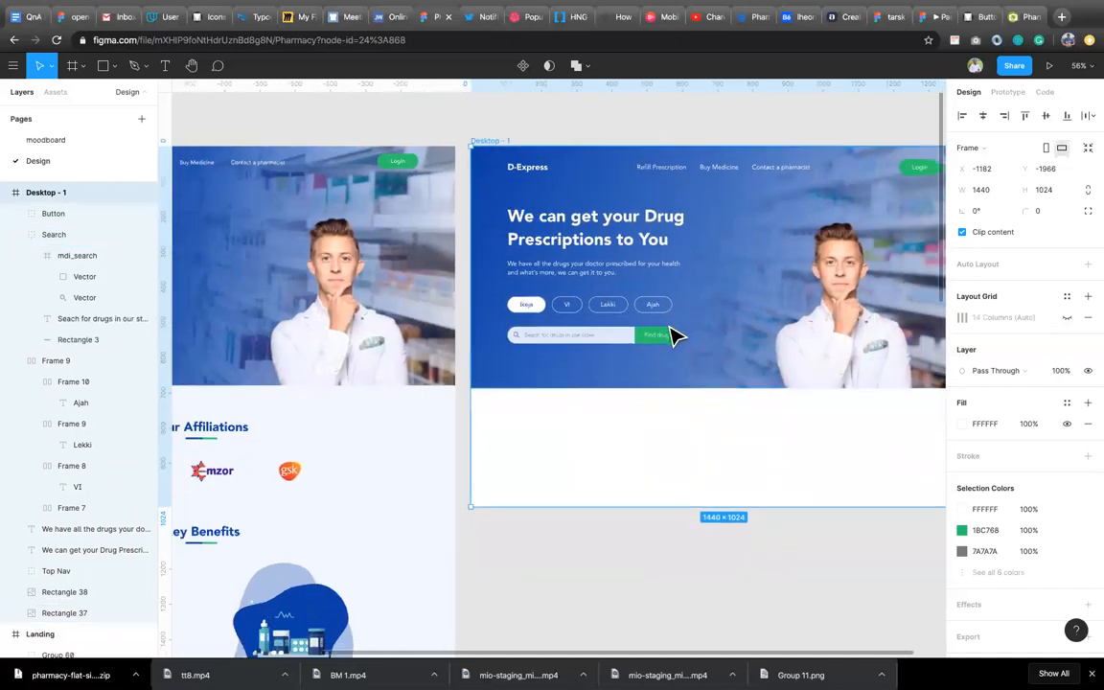
Copy the Our Affiliations group from the Landing frame and select the Desktop - 1 frame as its destination
scroll(676, 335, "down", 3)
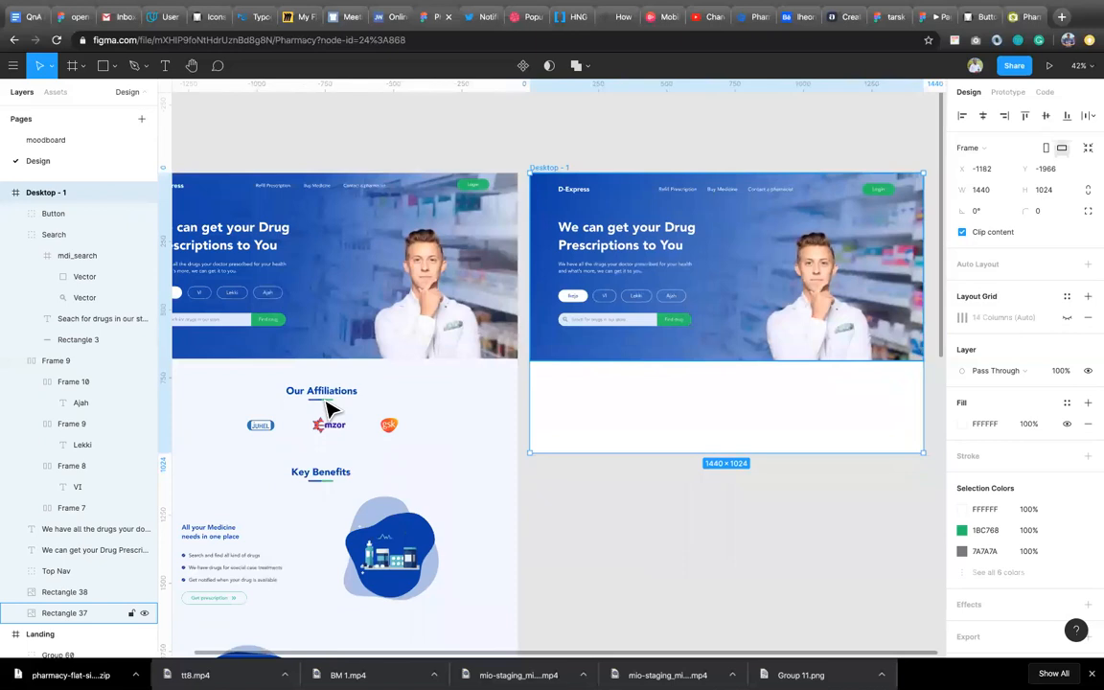
left_click(343, 398)
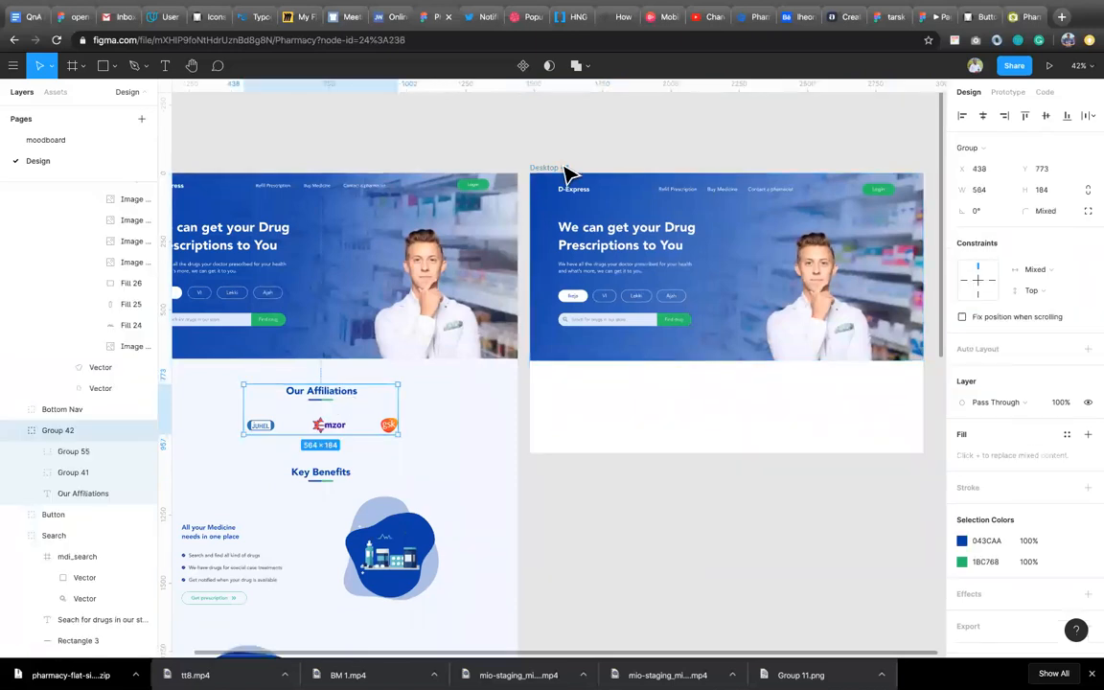
left_click(782, 412)
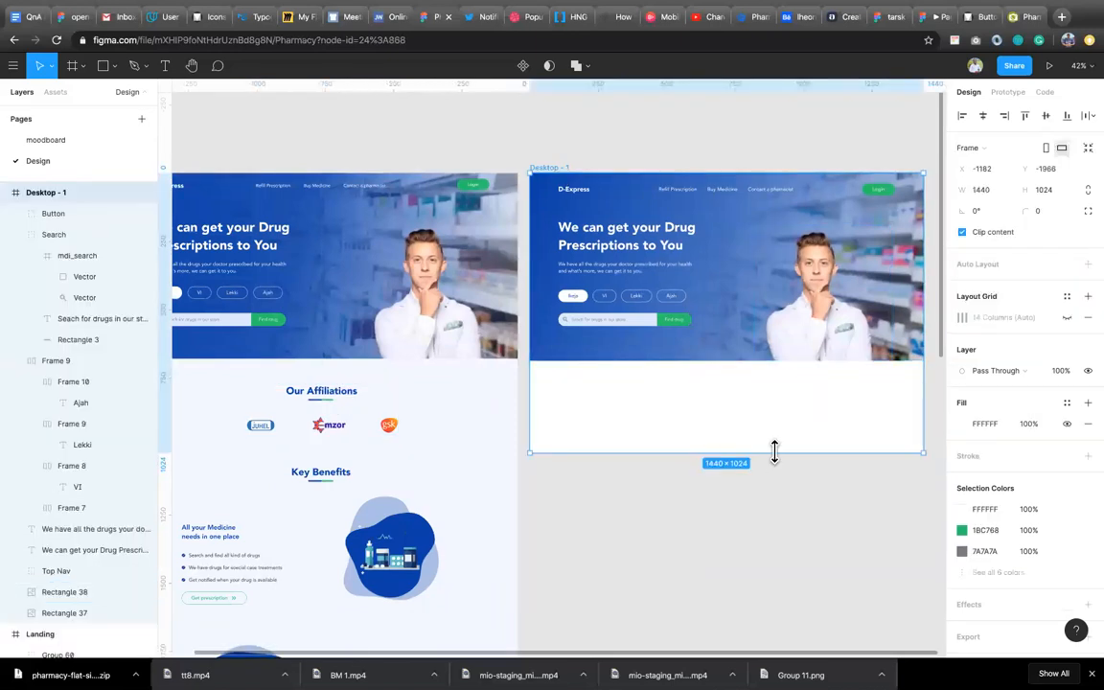
Extend the Desktop - 1 frame to about 2163 px high and copy the Our Affiliations group from the Landing design into it
left_click_drag(775, 450, 766, 608)
left_click_drag(755, 663, 773, 584)
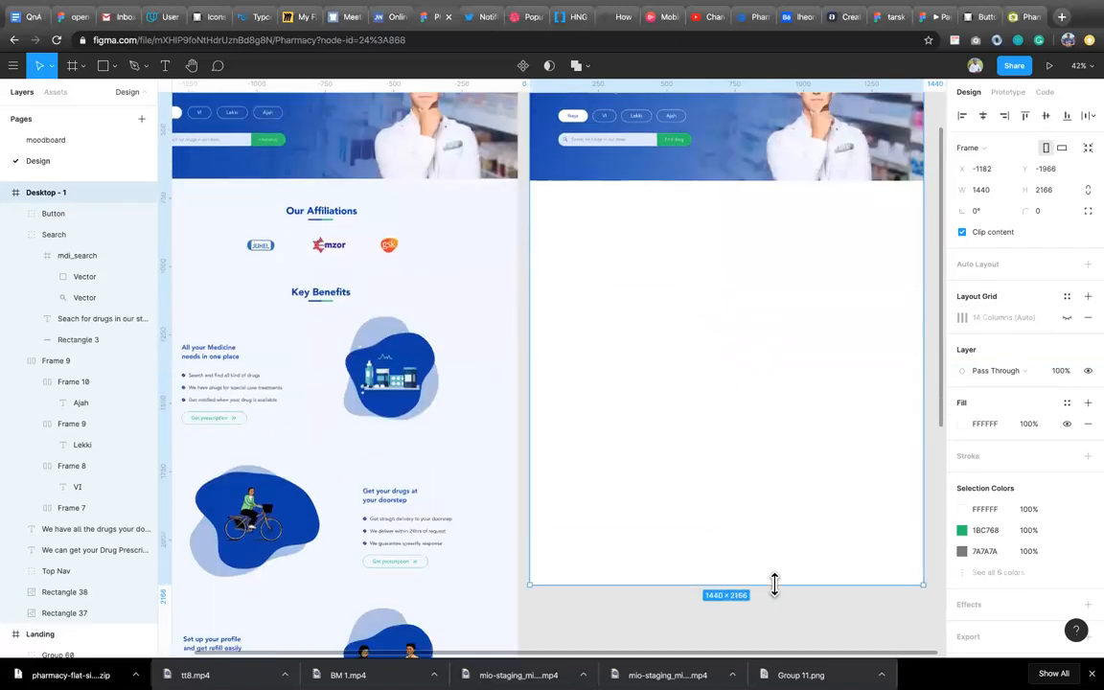
left_click(336, 227)
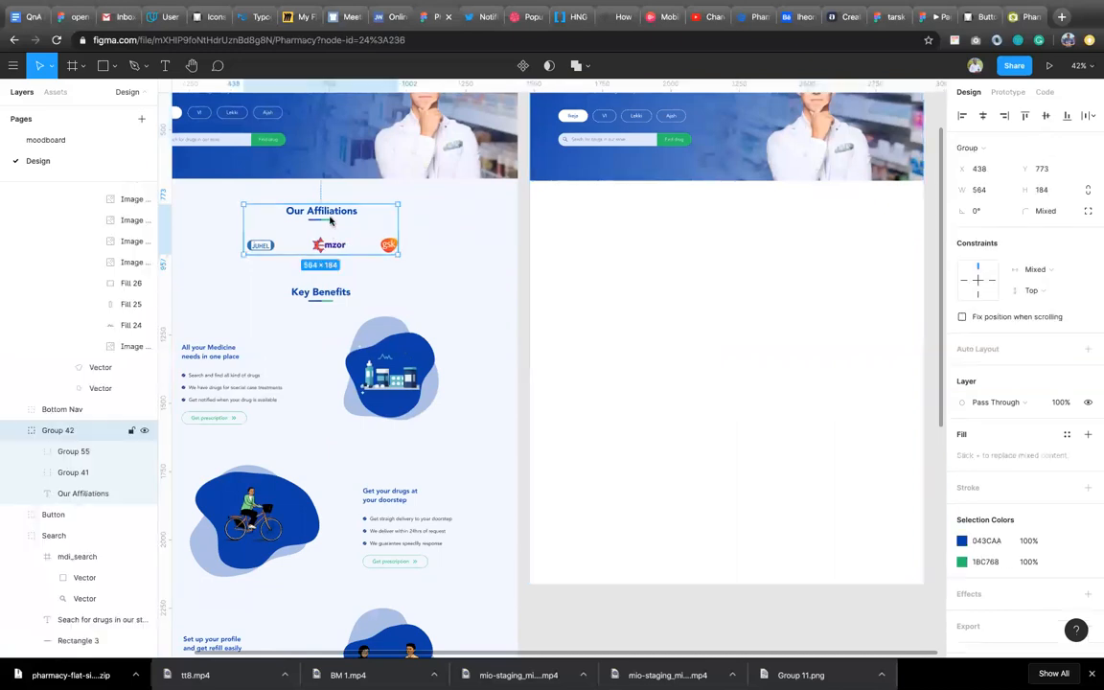
scroll(671, 178, "up", 3)
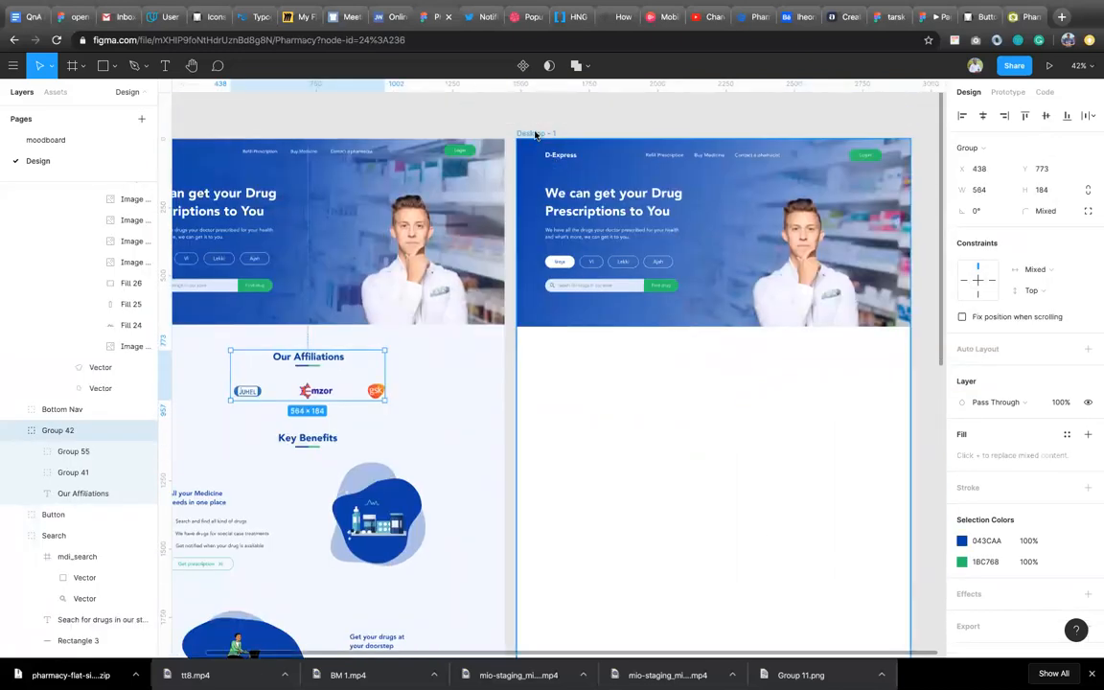
left_click(758, 544)
key("ctrl+v")
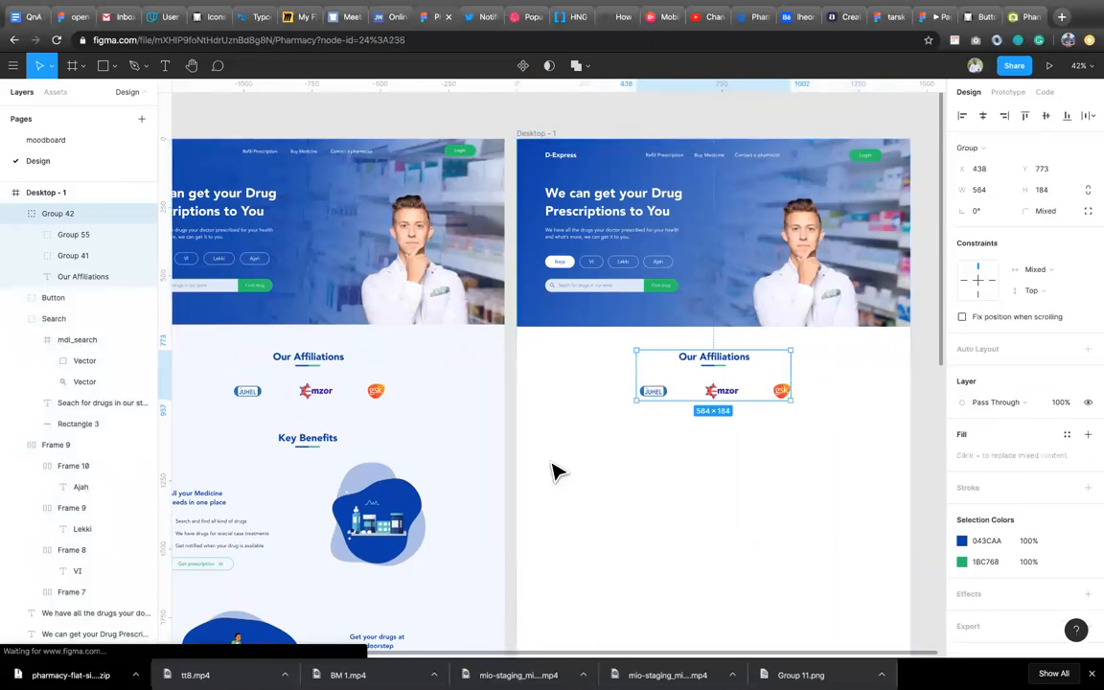
left_click(493, 388)
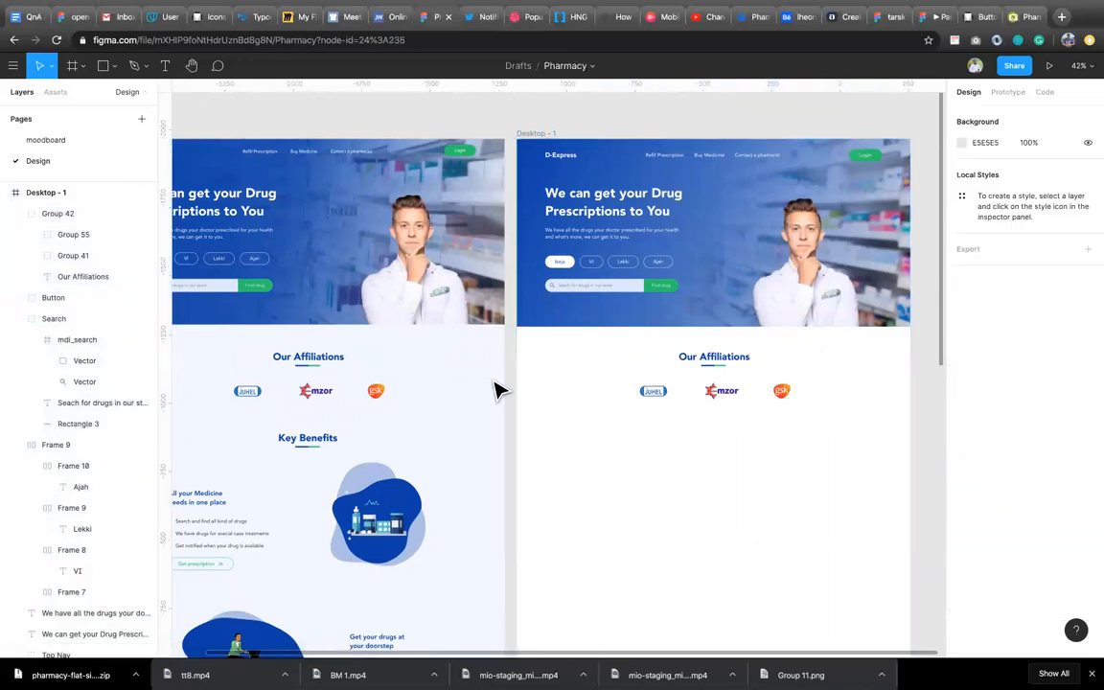
Change the Desktop - 1 frame's fill to F3F7FF by sampling the Landing design's pale background with the eyedropper
left_click(532, 136)
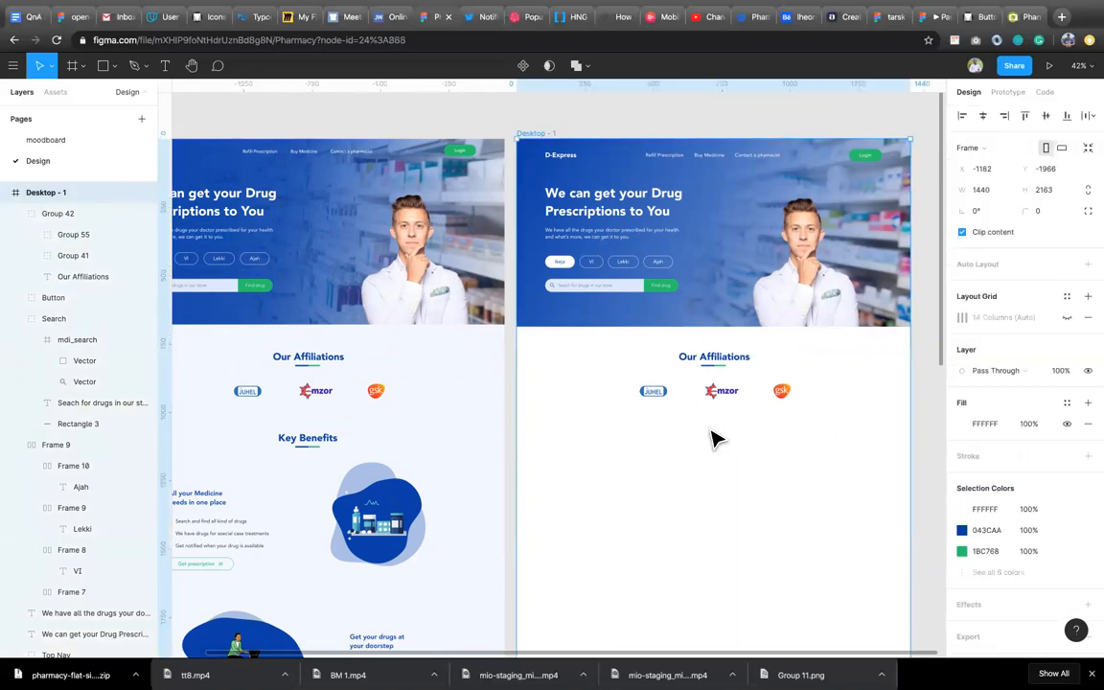
key("i")
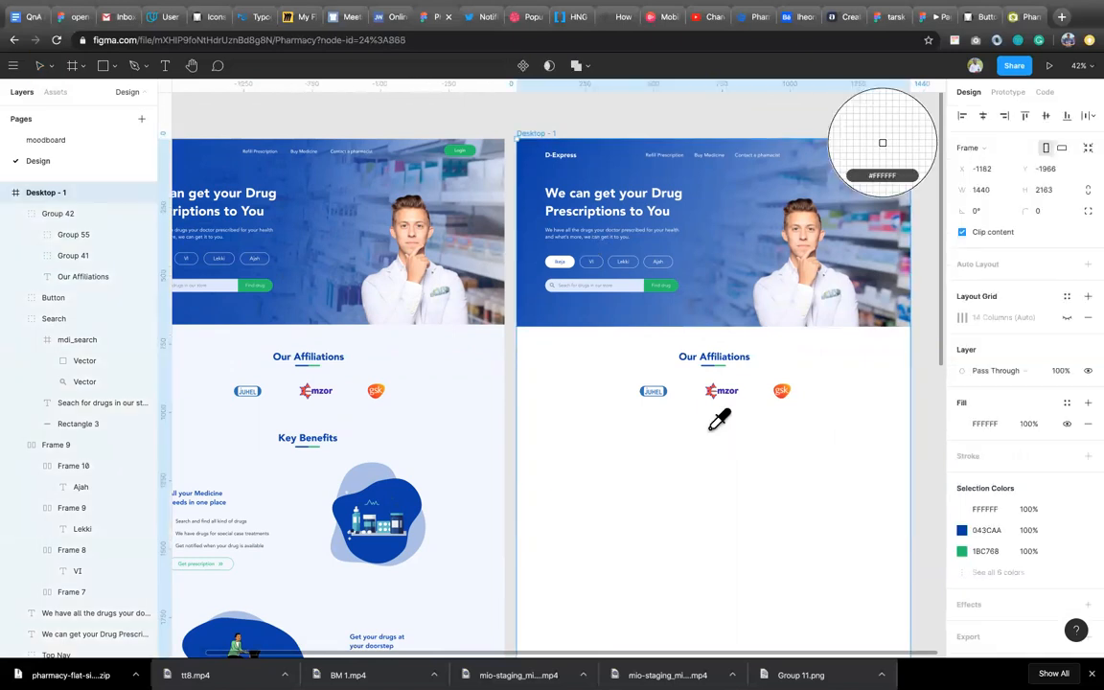
left_click(454, 389)
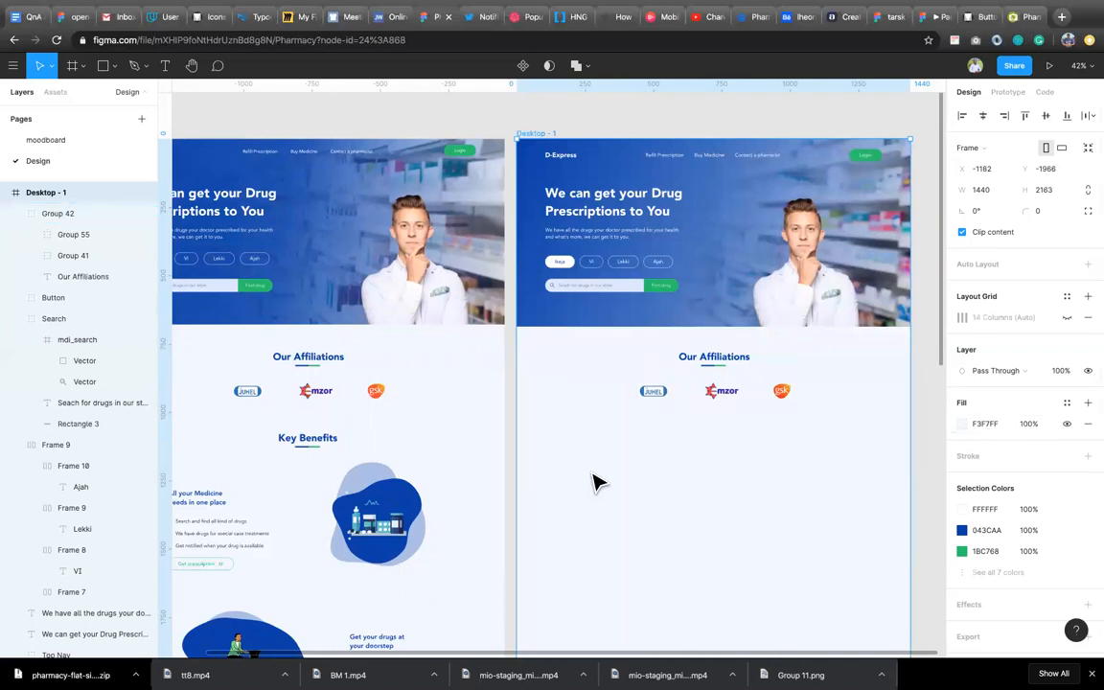
left_click(640, 460)
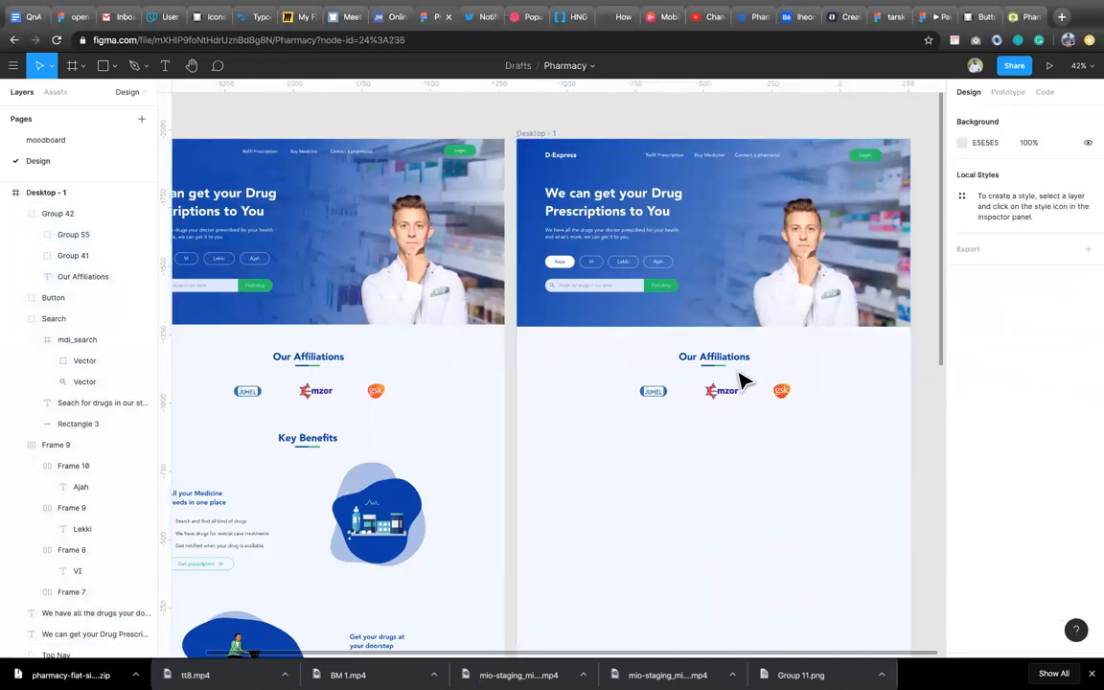
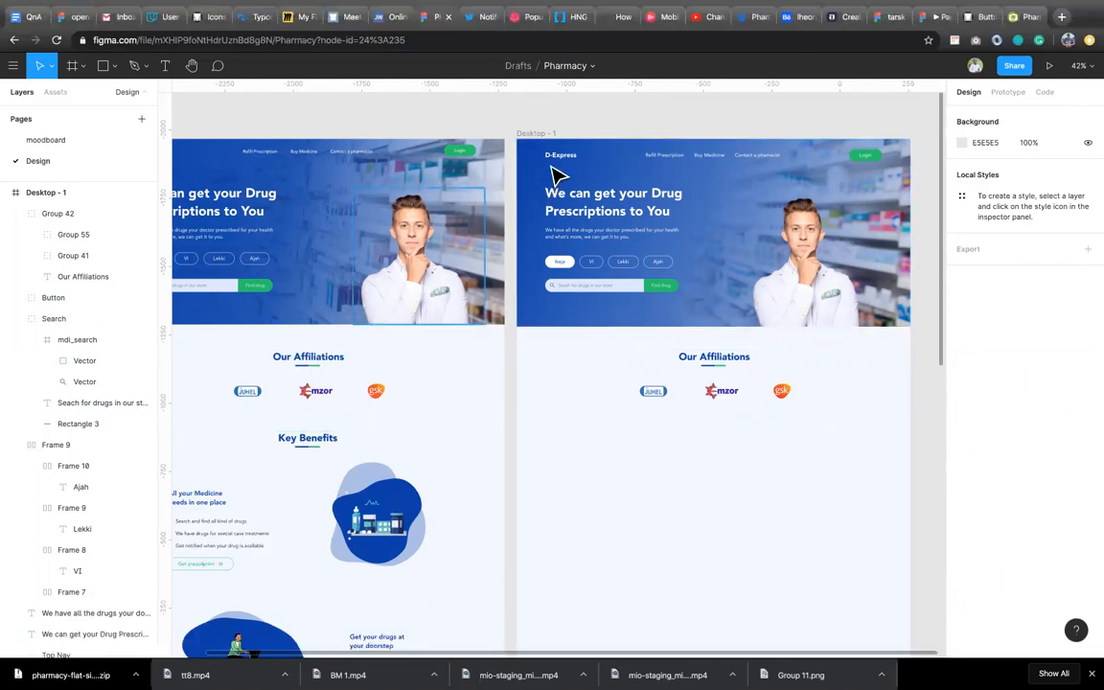
left_click(529, 135)
key("Escape")
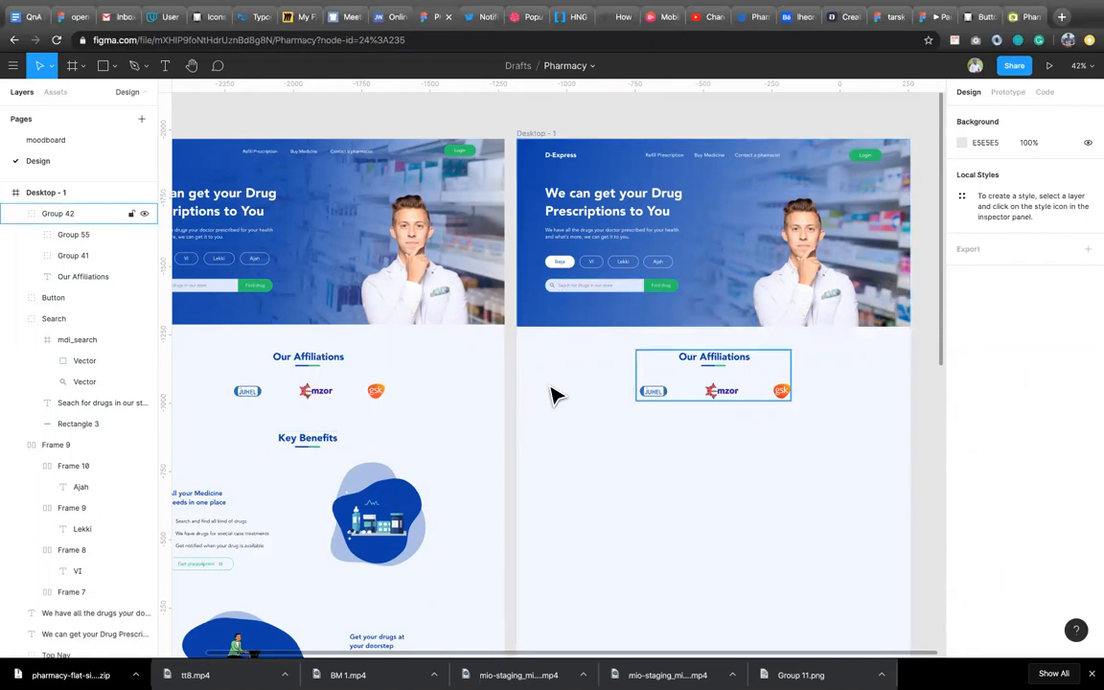
Create a color style named "Main color" from the dark blue blob behind the first Key Benefits illustration
double_click(414, 505)
double_click(413, 505)
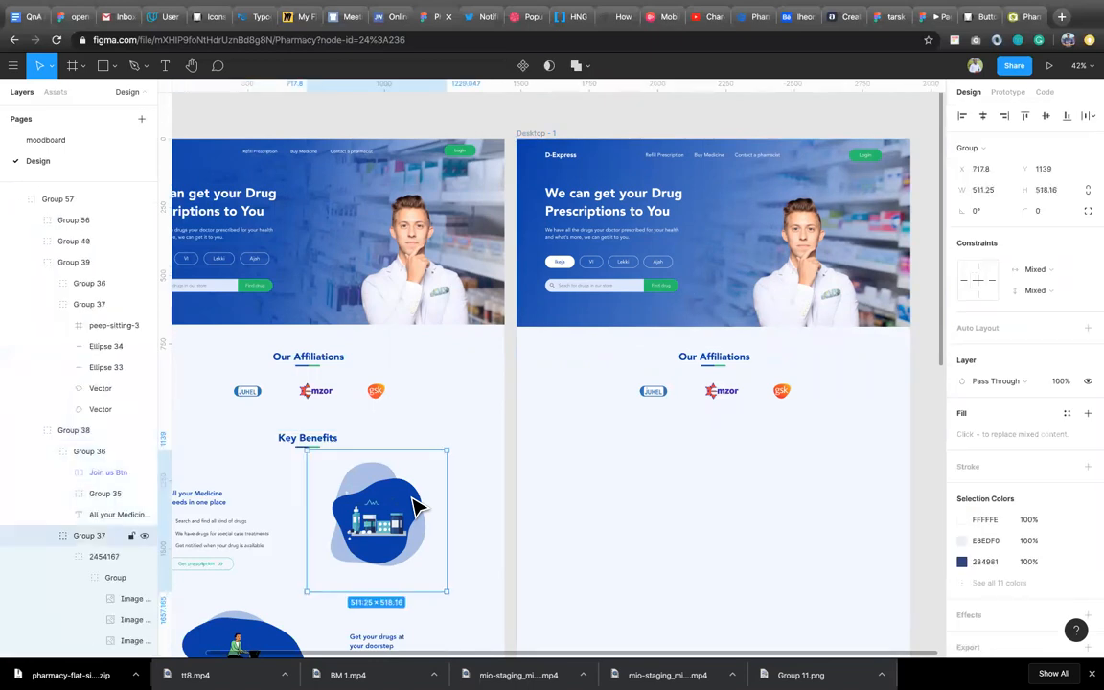
double_click(414, 505)
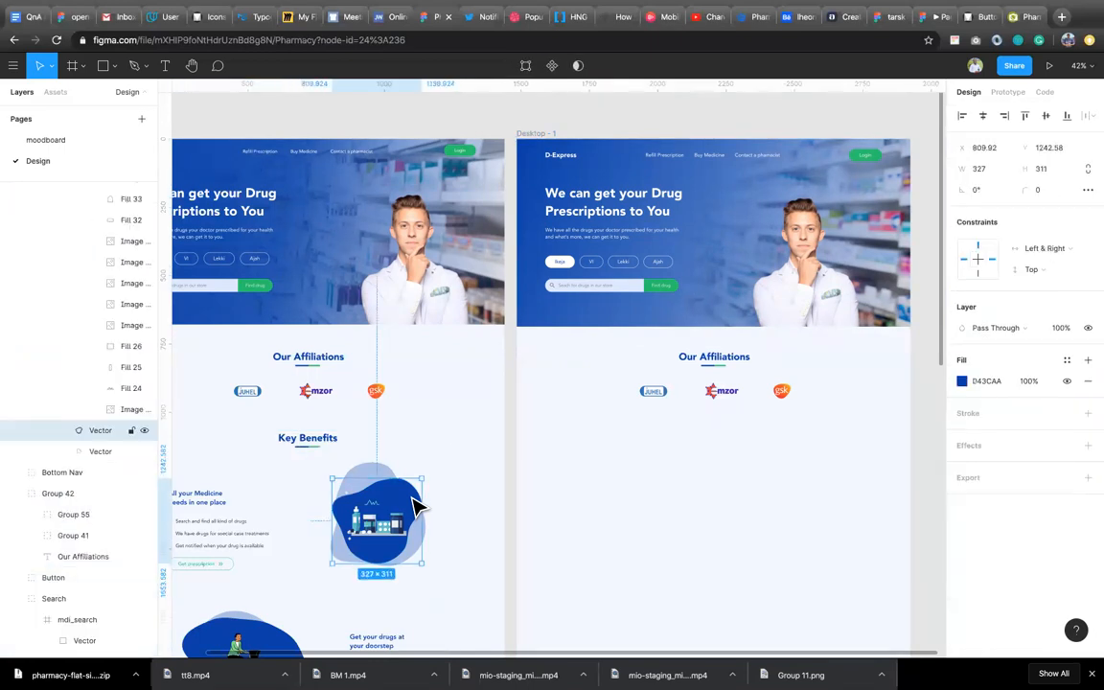
left_click(1068, 366)
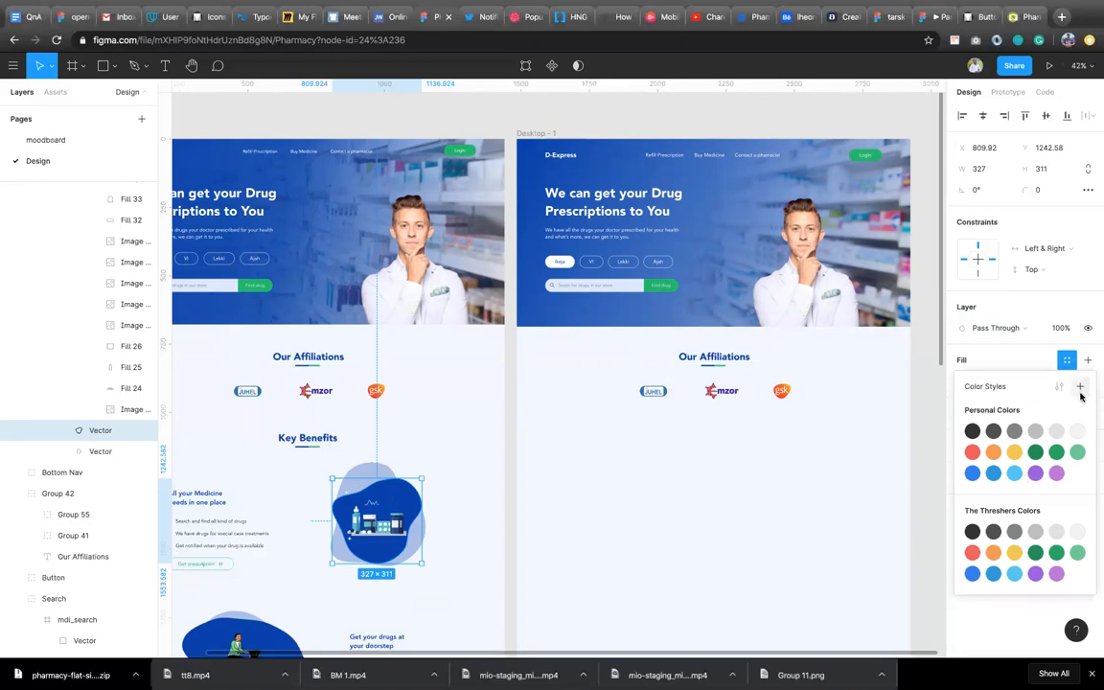
left_click(1080, 388)
type("Mai")
left_click(478, 374)
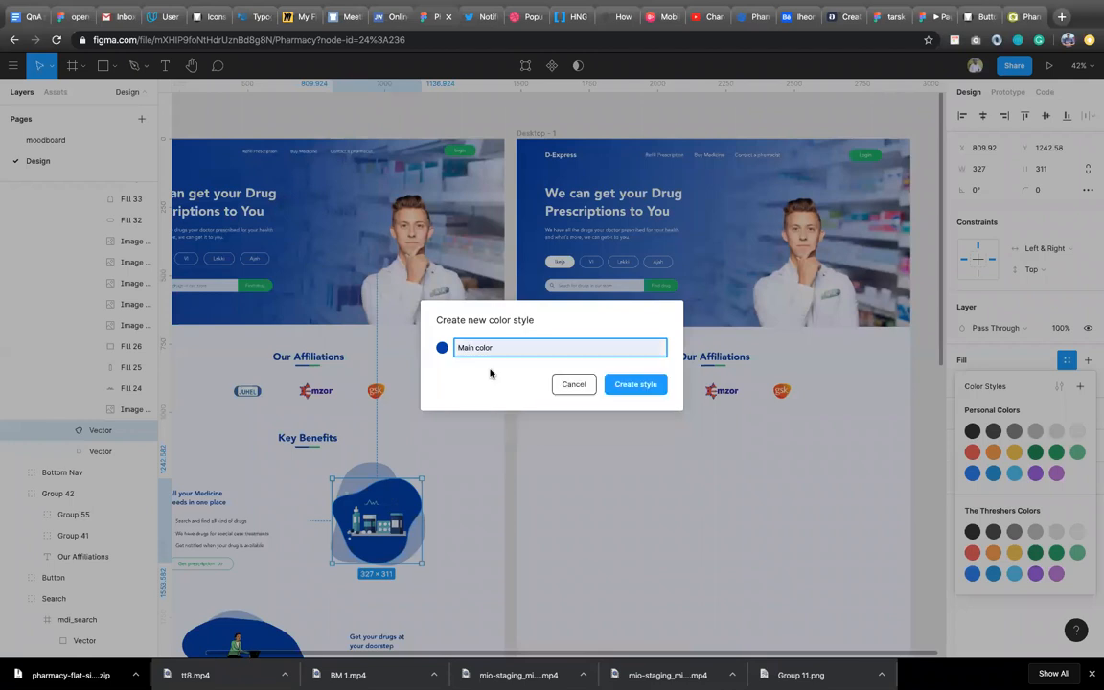
left_click(658, 386)
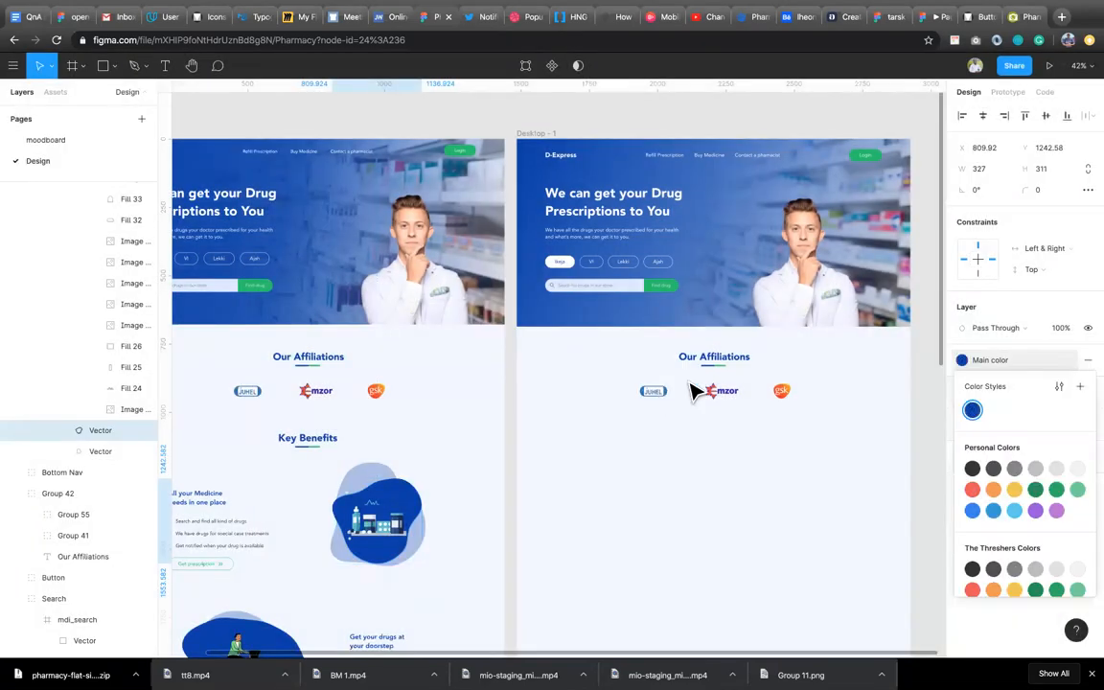
left_click(937, 400)
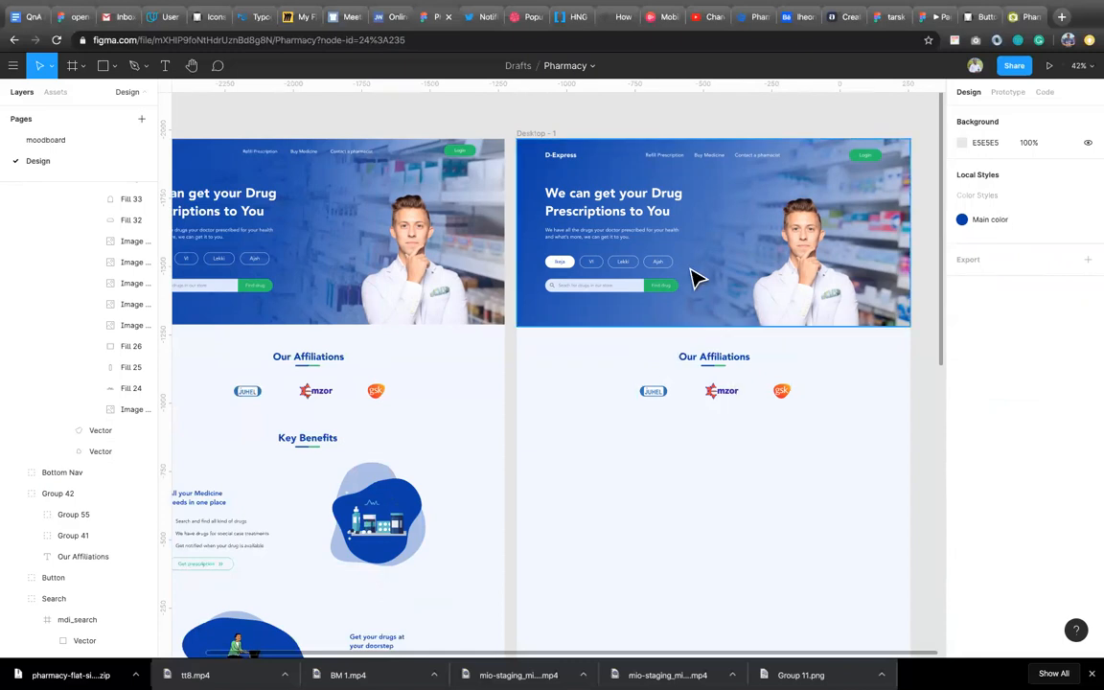
Create a color style named "secondary color" from the green fill of the Login button in the Desktop - 1 frame
left_click(873, 165)
double_click(870, 158)
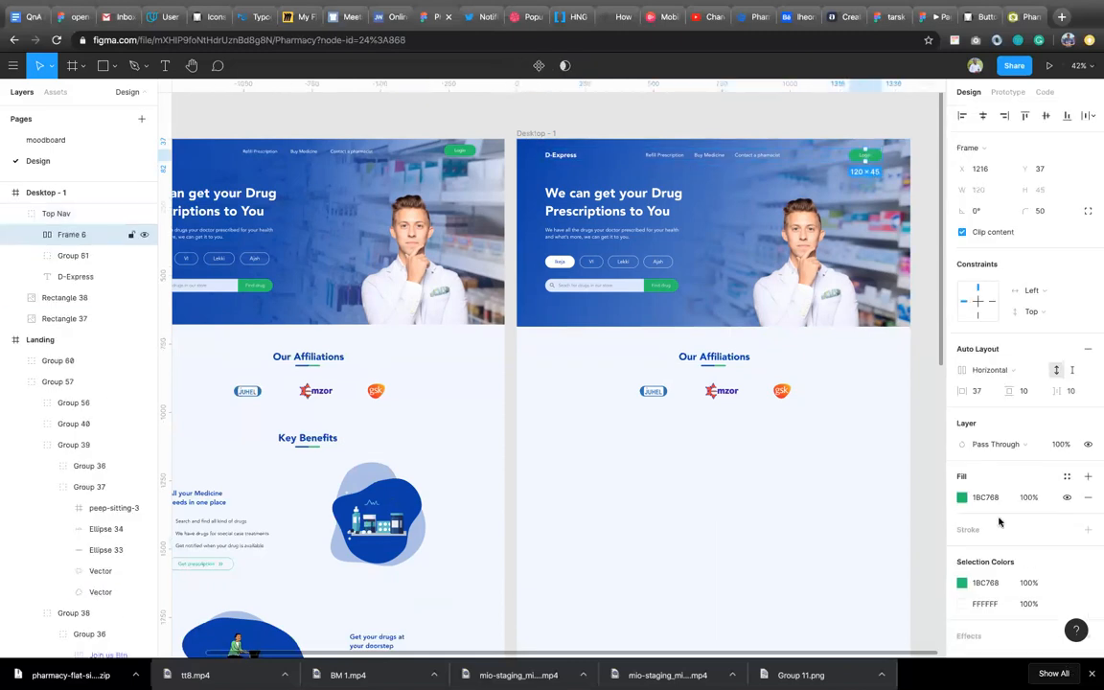
left_click(1087, 479)
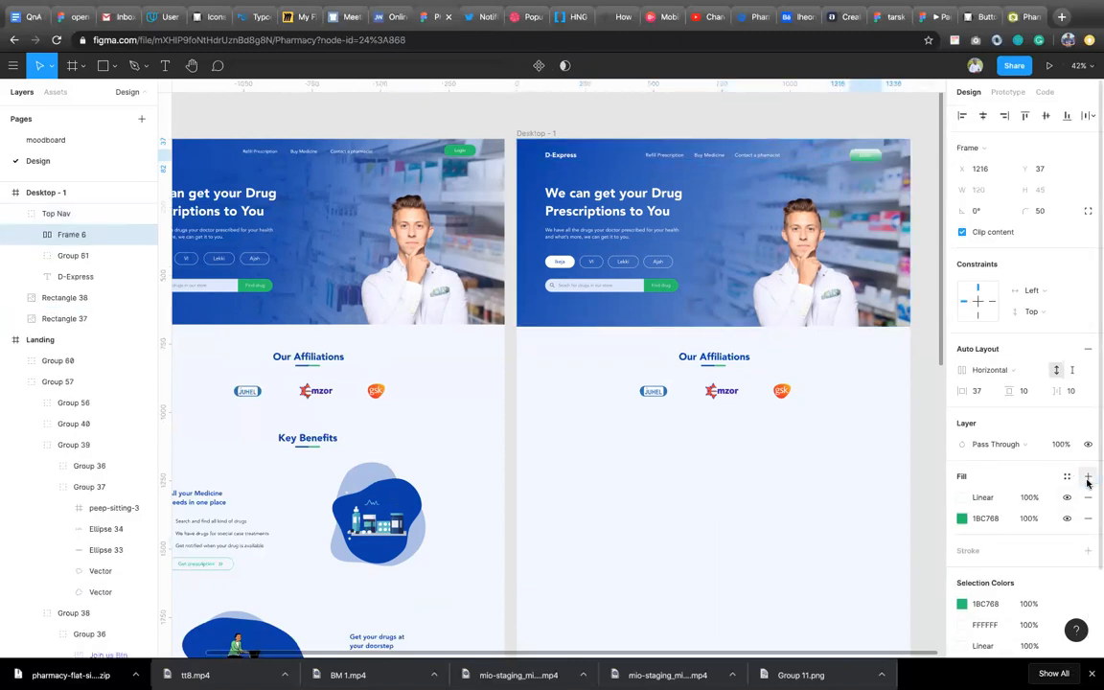
left_click(1087, 497)
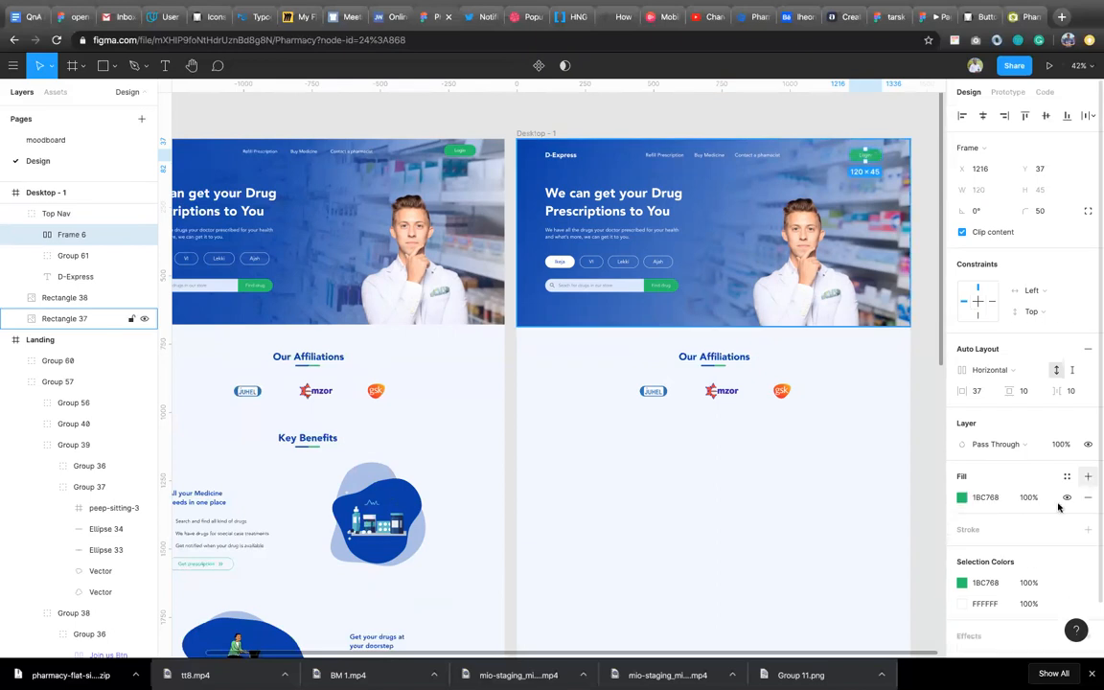
left_click(1065, 476)
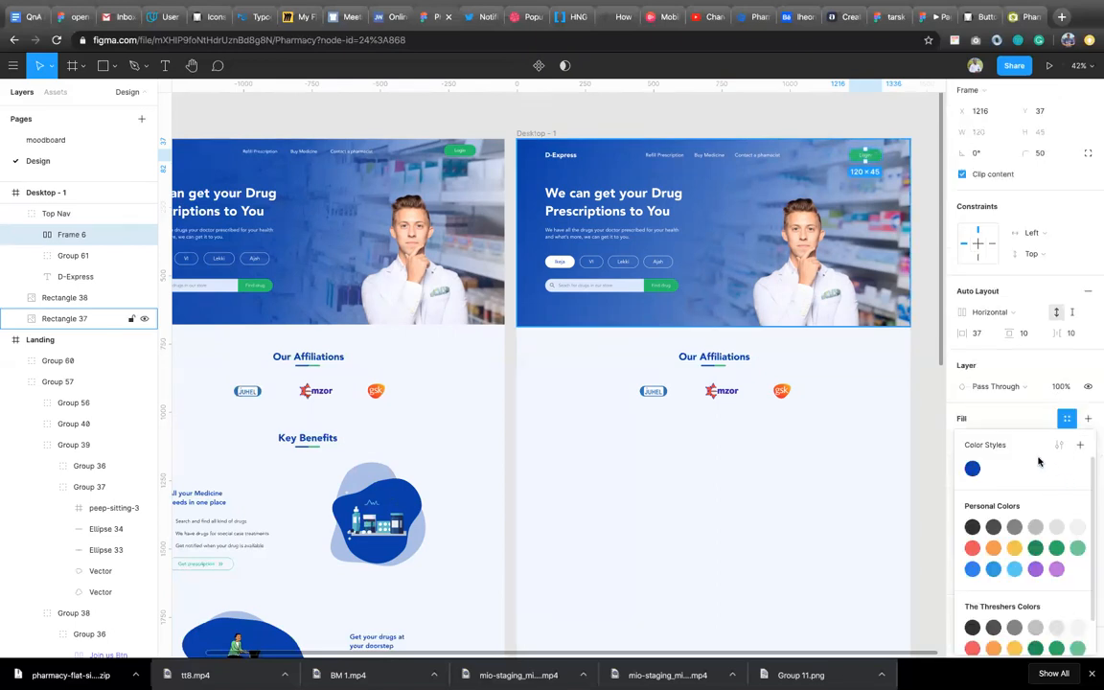
left_click(1079, 445)
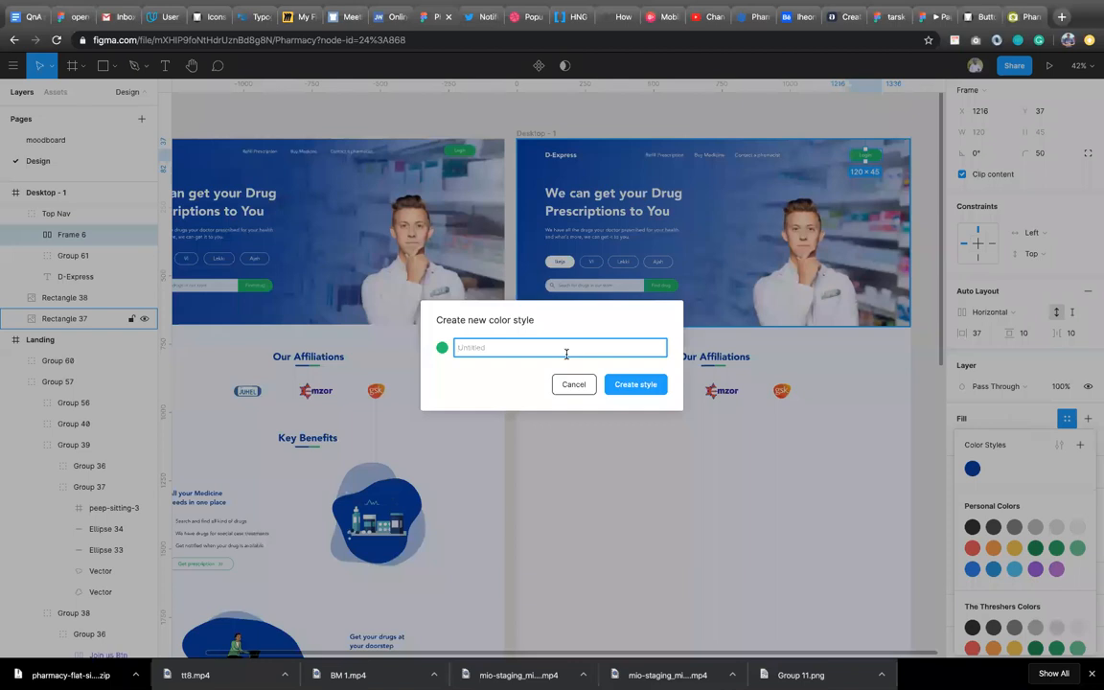
type("Seco")
key("Down")
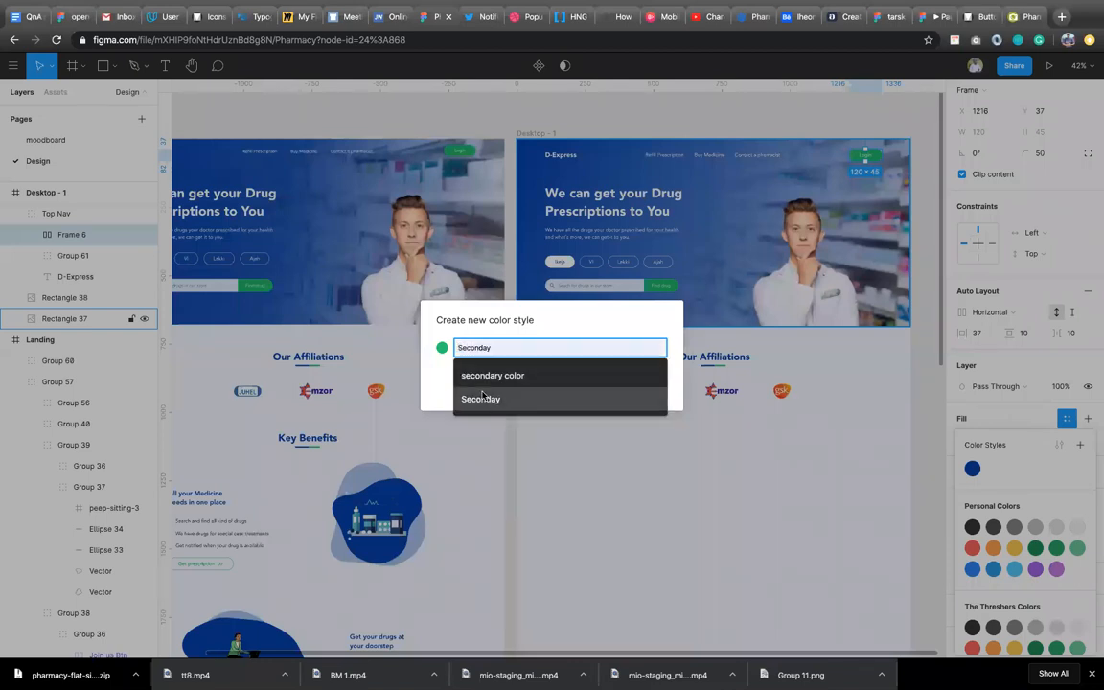
key("Return")
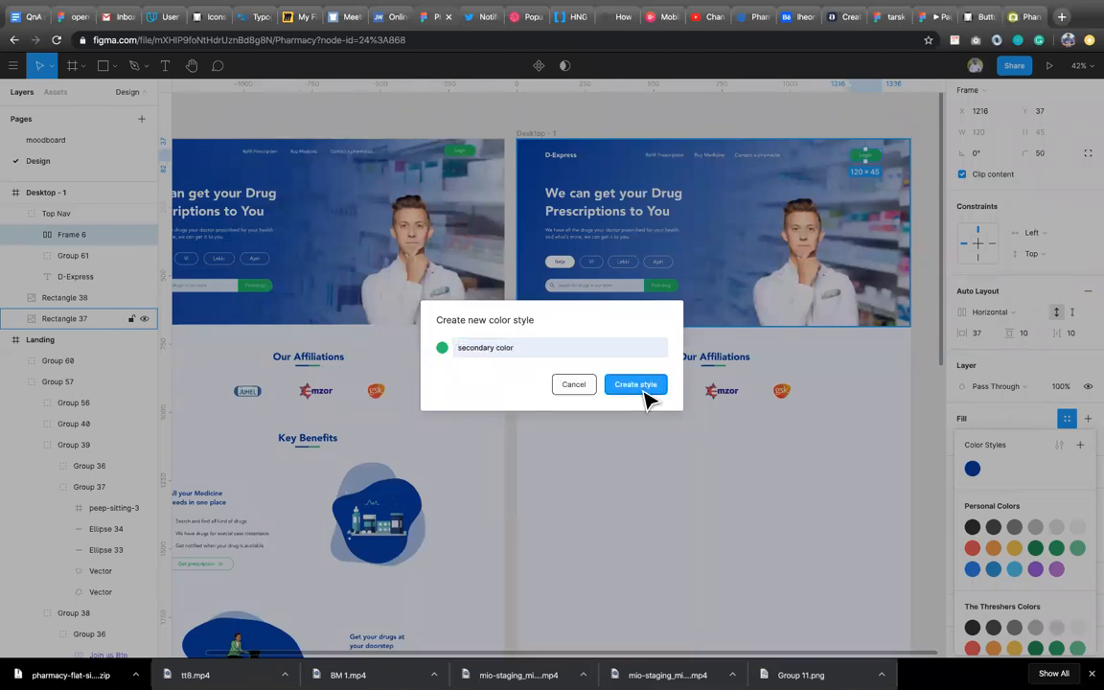
left_click(635, 384)
Examine the Landing design's Key Benefits sections and the copied Our Affiliations block in the Desktop - 1 frame
scroll(463, 446, "down", 1)
scroll(463, 446, "down", 3)
scroll(463, 447, "left", 2)
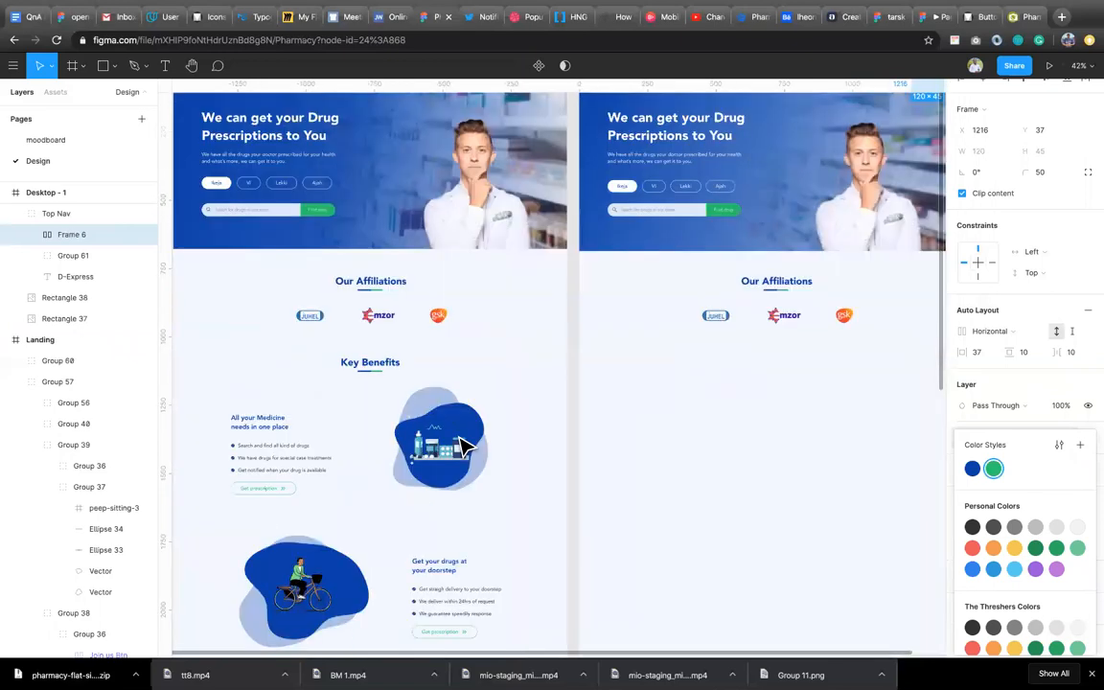
scroll(461, 446, "down", 5)
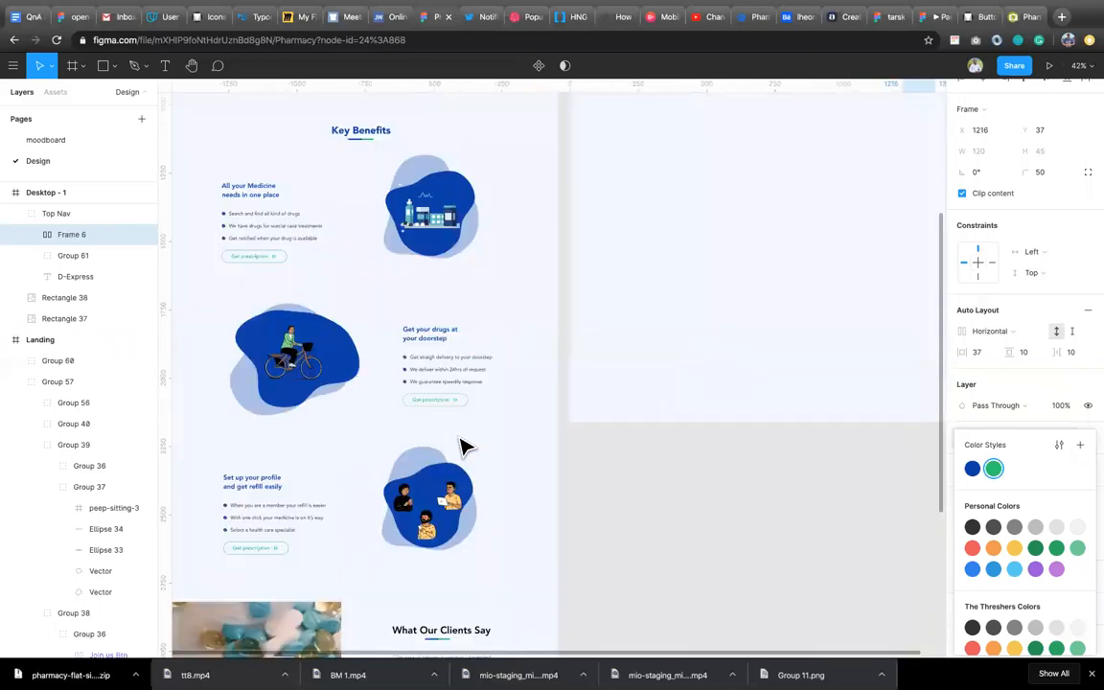
scroll(414, 505, "right", 2)
scroll(414, 505, "up", 1)
scroll(365, 561, "down", 4)
scroll(364, 561, "left", 4)
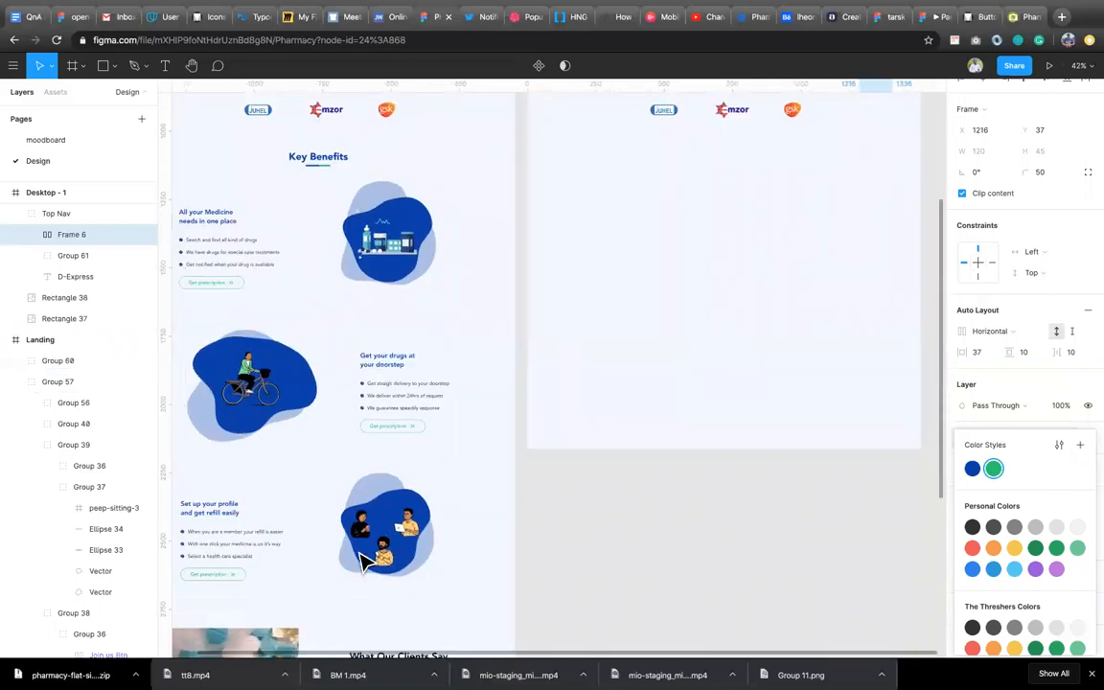
scroll(363, 562, "up", 7)
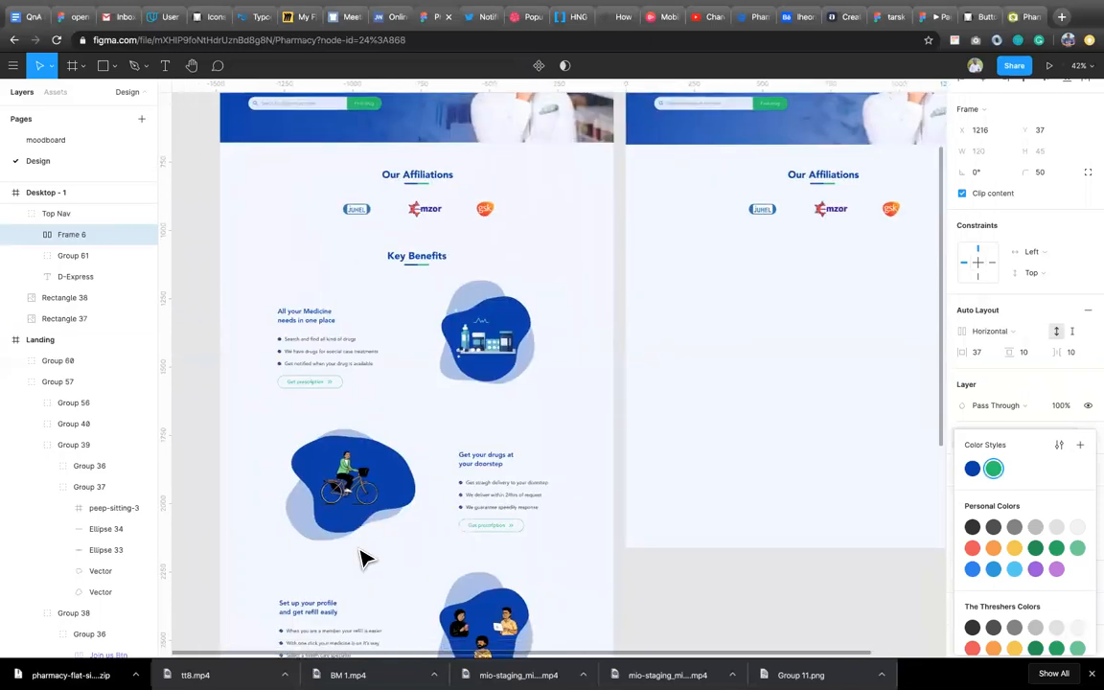
scroll(776, 357, "up", 4)
scroll(776, 357, "right", 8)
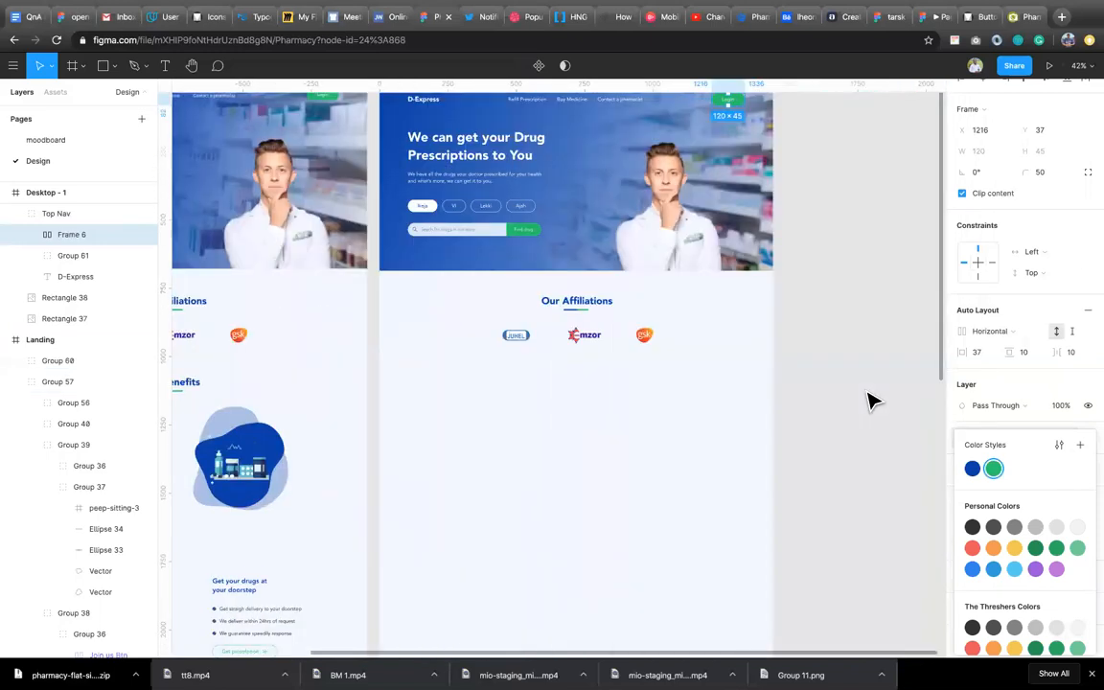
left_click(669, 436)
scroll(670, 436, "left", 3)
scroll(670, 436, "down", 1)
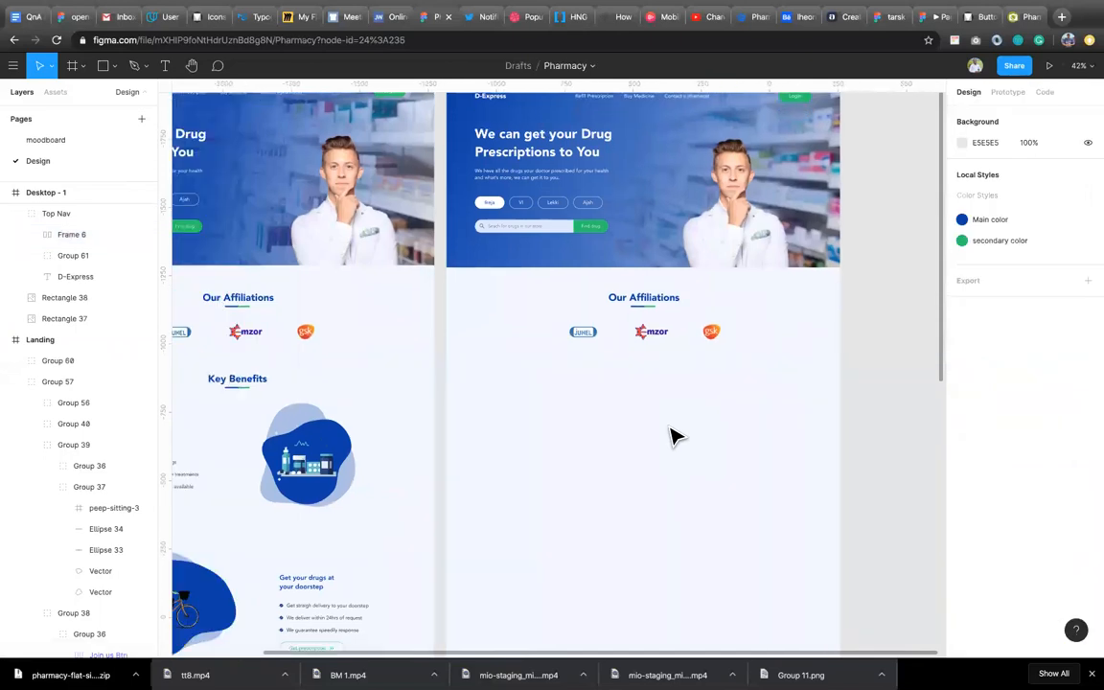
scroll(670, 436, "left", 1)
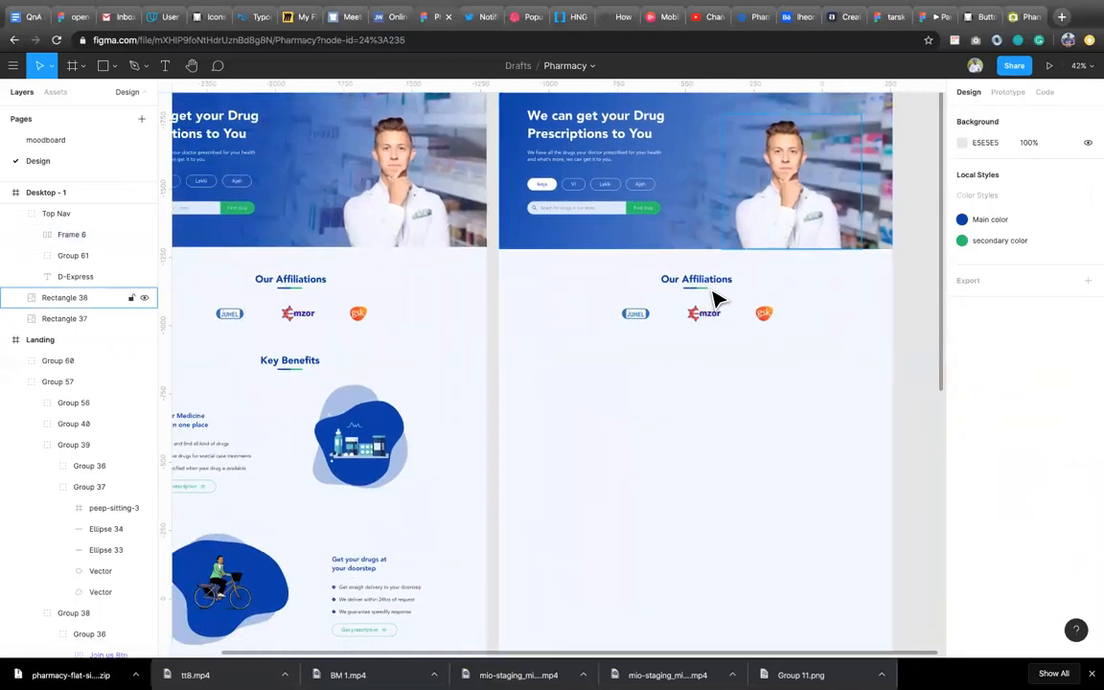
scroll(724, 290, "up", 5)
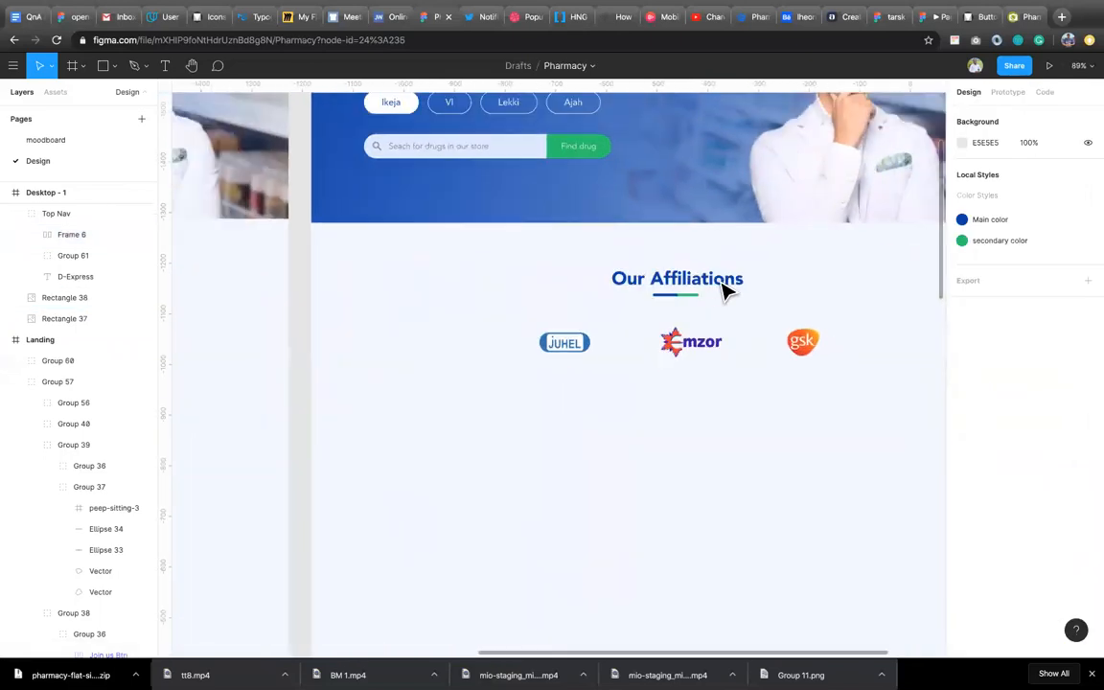
scroll(731, 291, "down", 5)
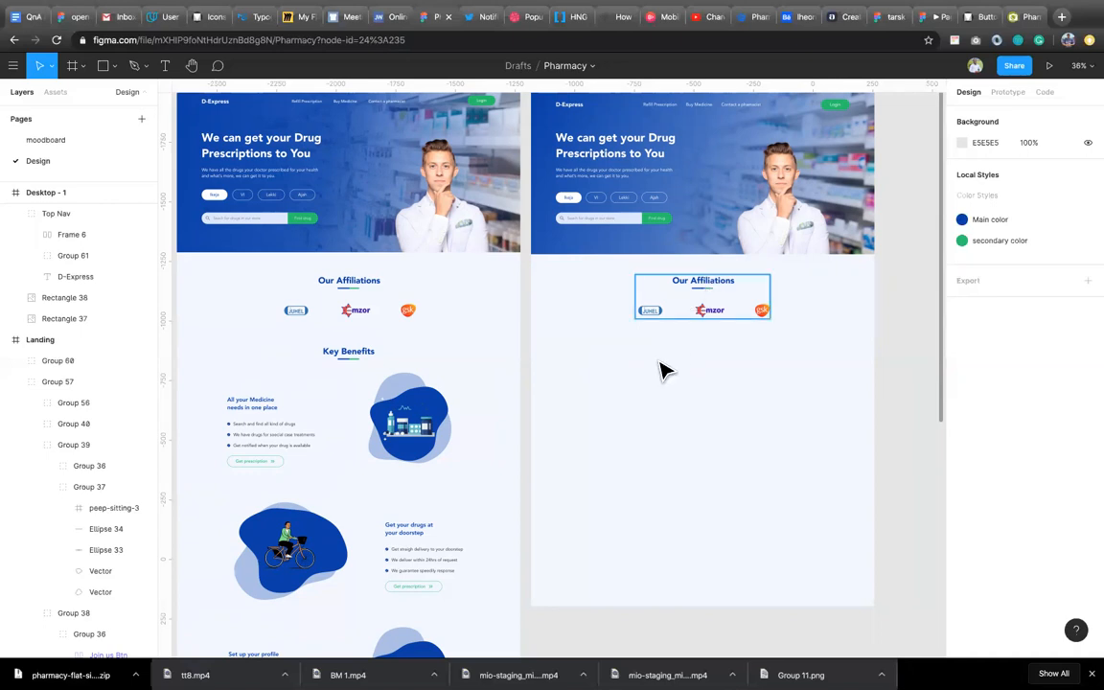
Add the text "Key Benefits" below the affiliation logos in the Desktop - 1 frame, centered horizontally and nudged down to Y 1042
right_click(663, 248)
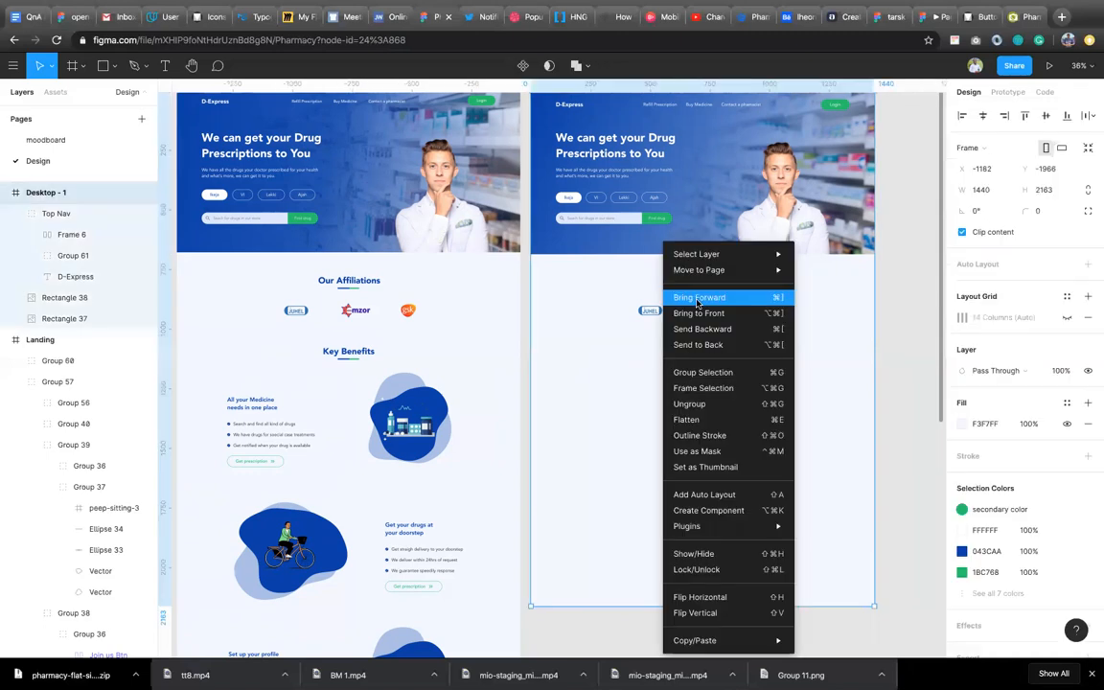
left_click(632, 372)
key("t")
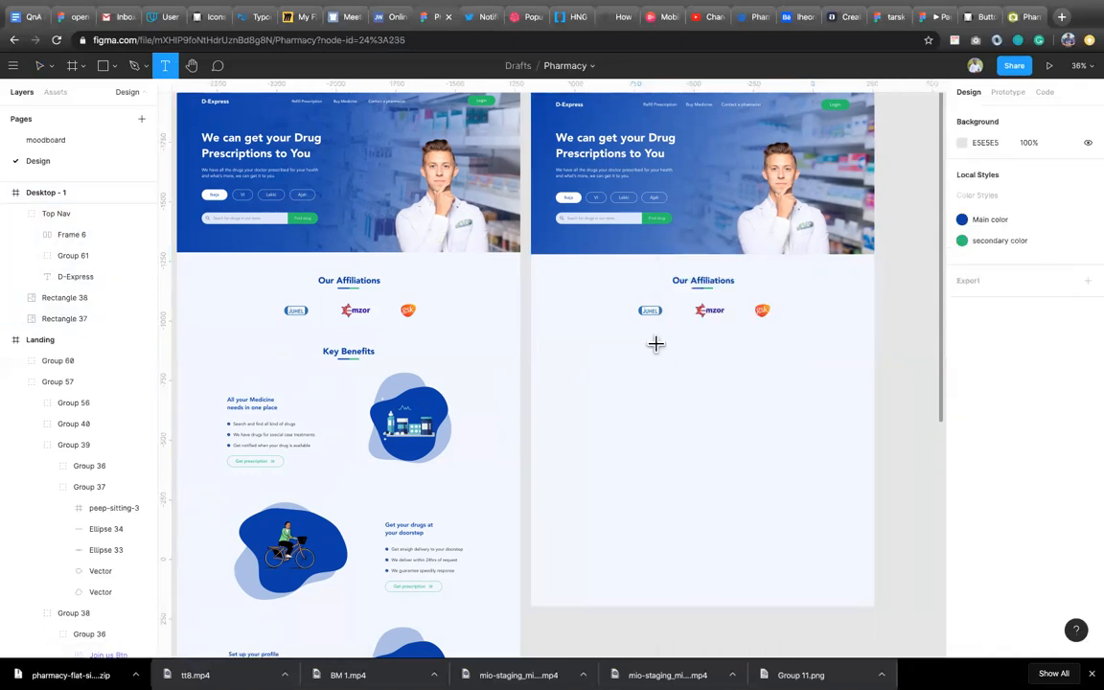
left_click(657, 337)
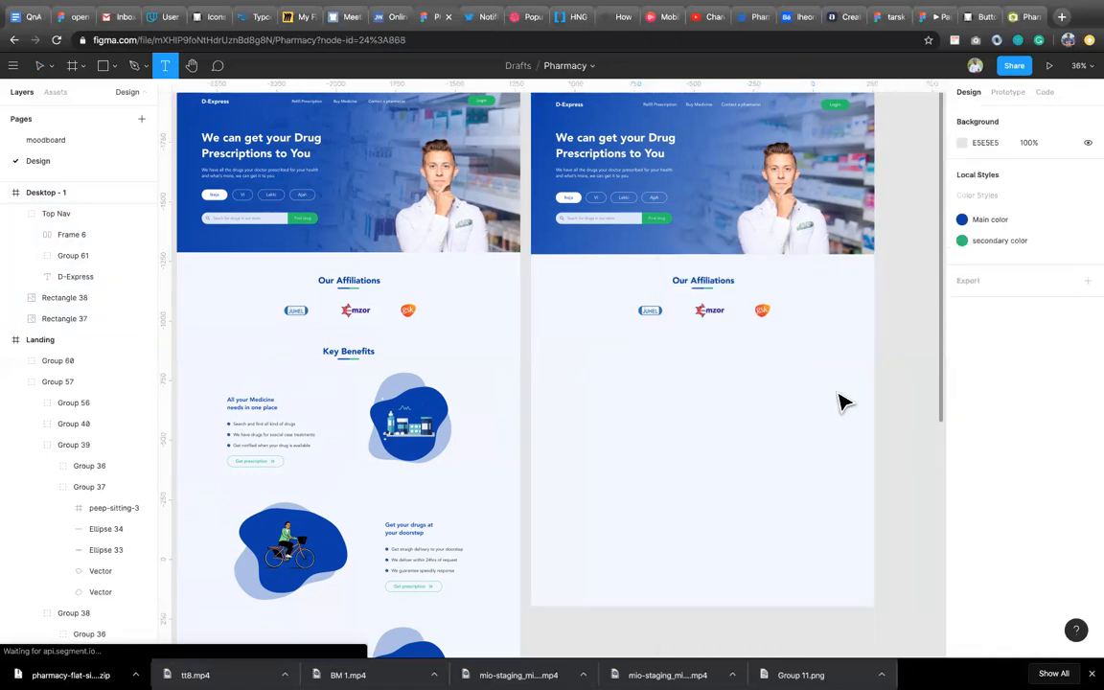
type("Key Be")
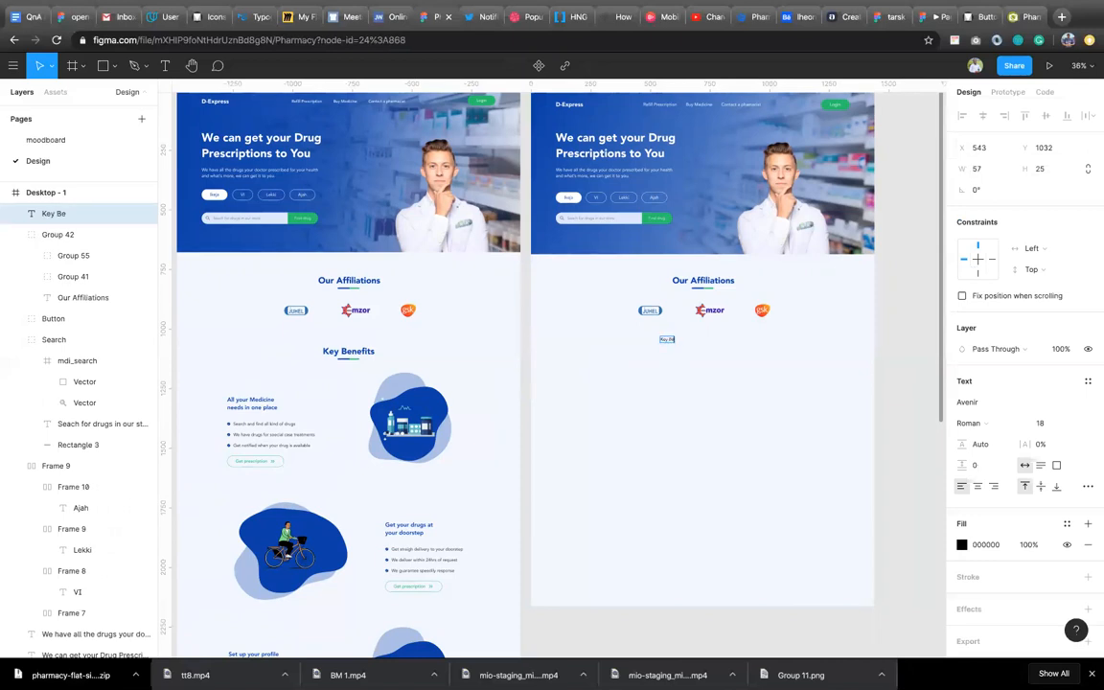
type("nefits")
key("Escape")
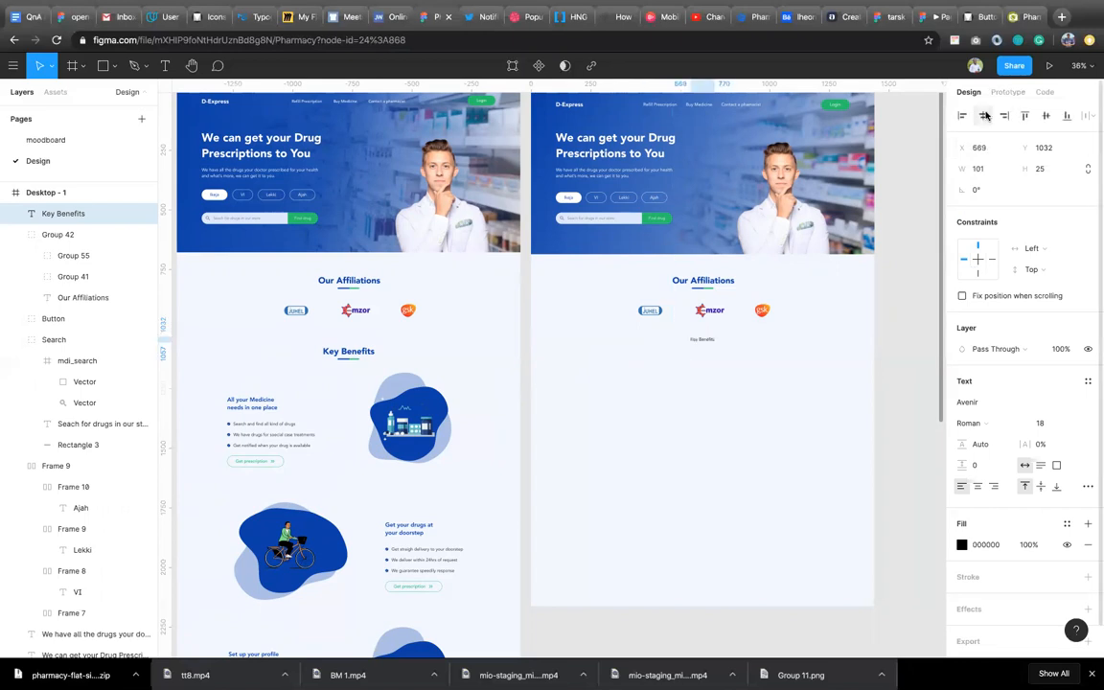
left_click(986, 115)
key("shift+Down")
Set the Desktop - 1 frame's Key Benefits heading to font size 36 and Heavy weight
left_click(1072, 423)
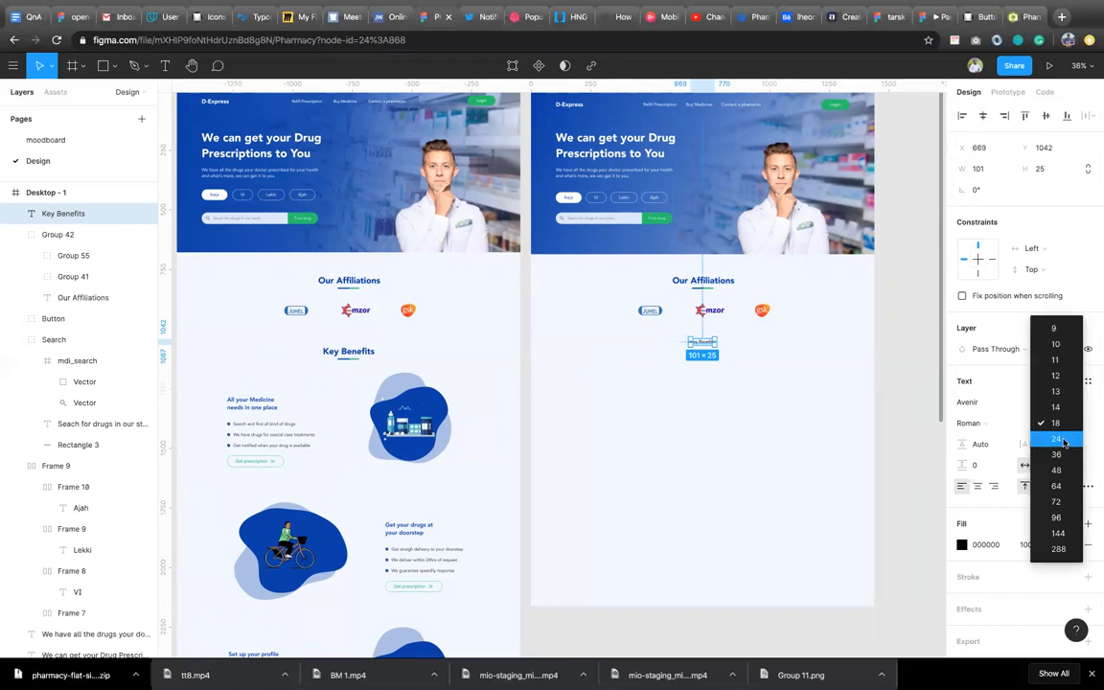
left_click(1059, 438)
left_click(1074, 425)
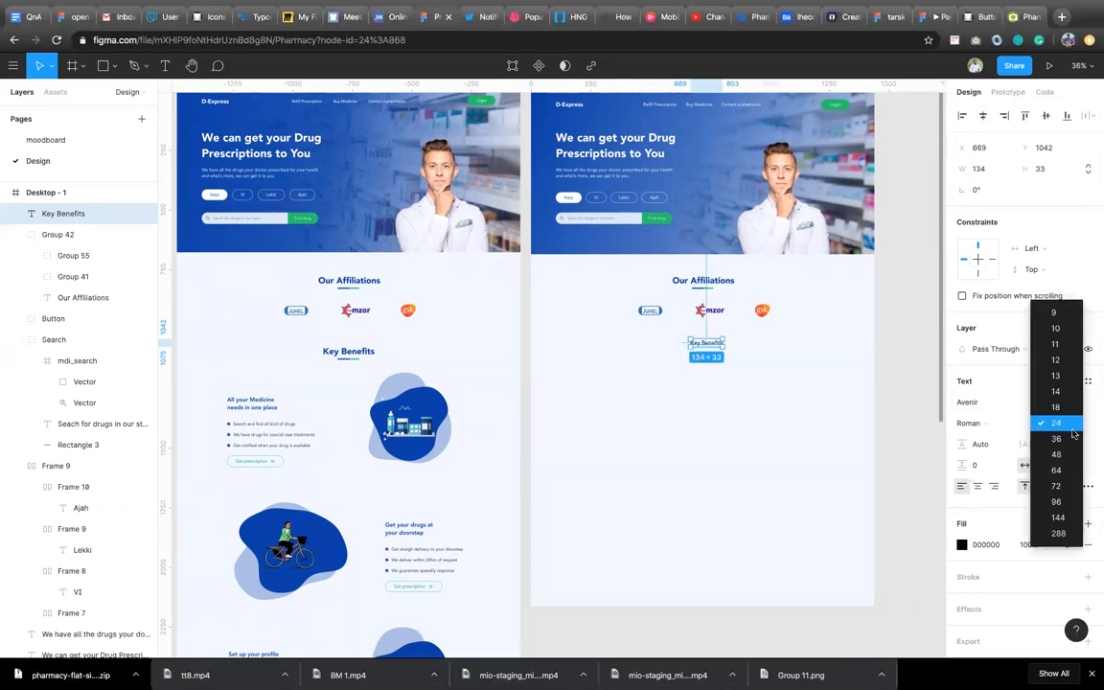
left_click(1054, 453)
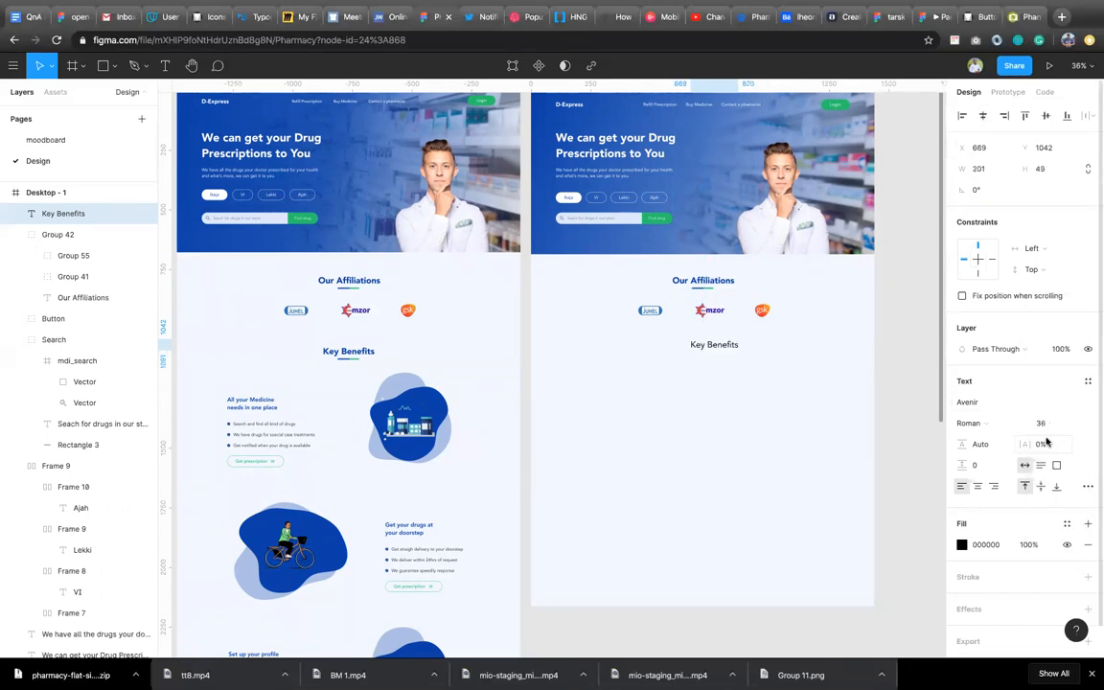
left_click(996, 425)
left_click(992, 454)
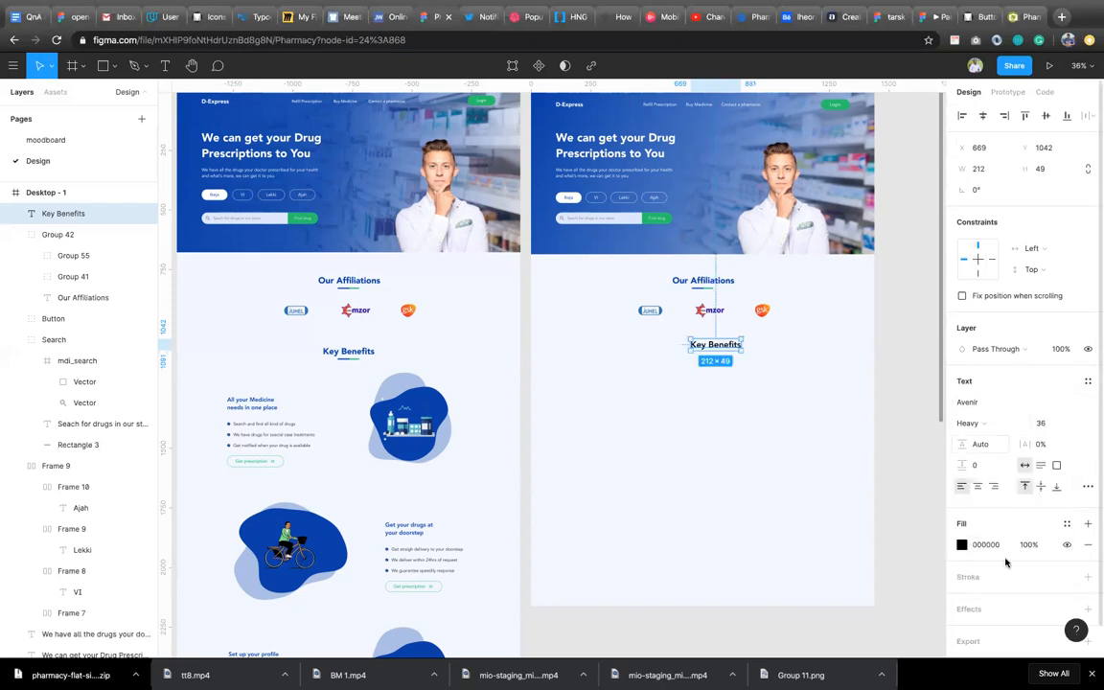
Apply the "Main color" style to the Key Benefits heading and center it horizontally in the Desktop - 1 frame
left_click(1067, 526)
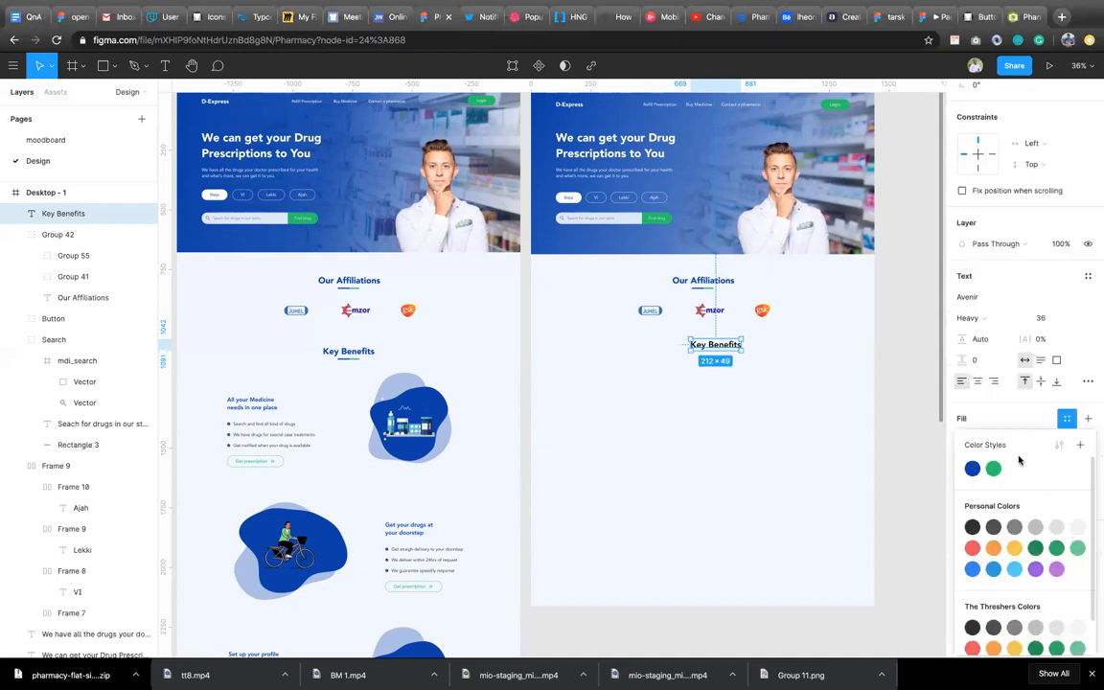
left_click(971, 470)
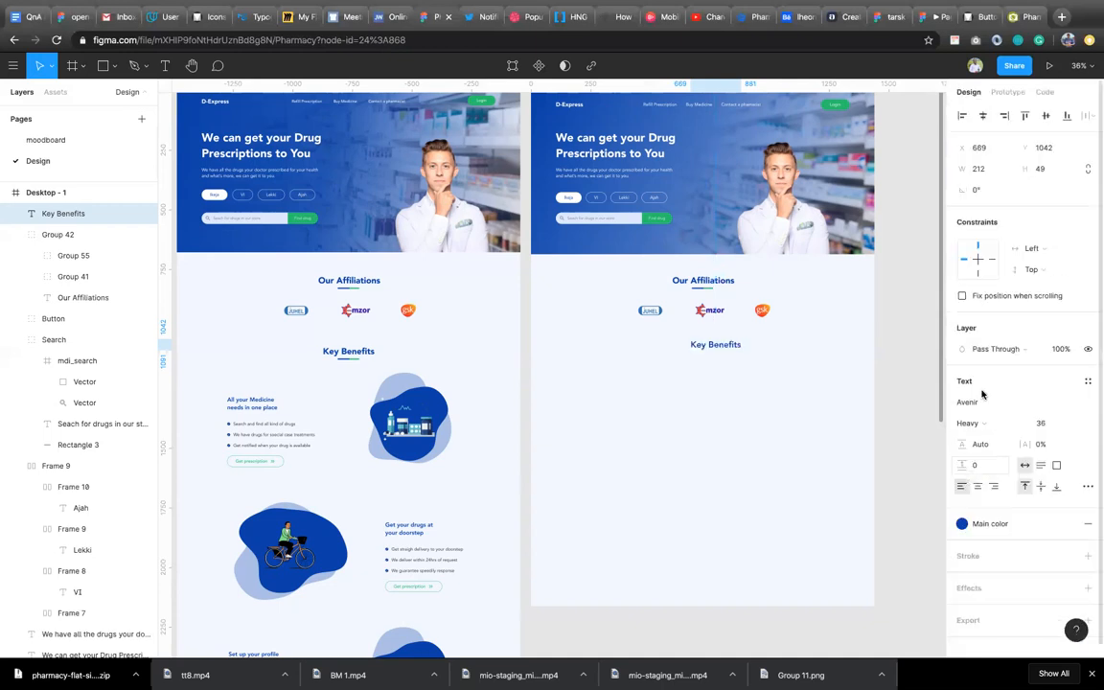
left_click(983, 115)
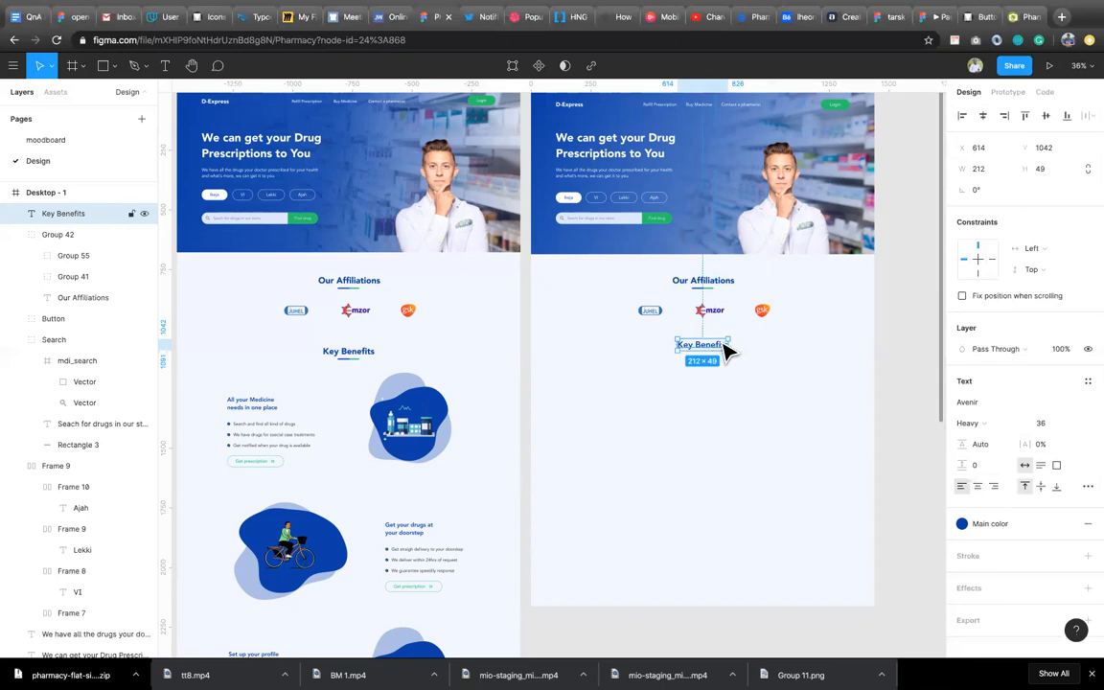
Create a text style named "Header" from the Key Benefits heading in the Desktop - 1 frame
left_click(1088, 382)
left_click(1079, 408)
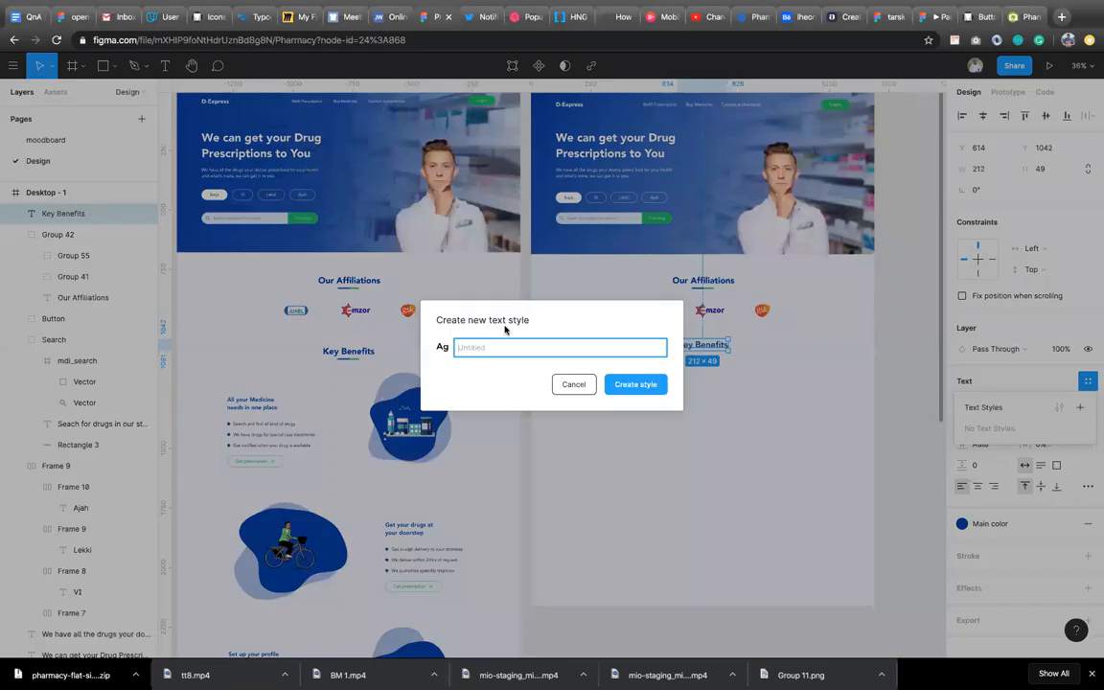
type("Header")
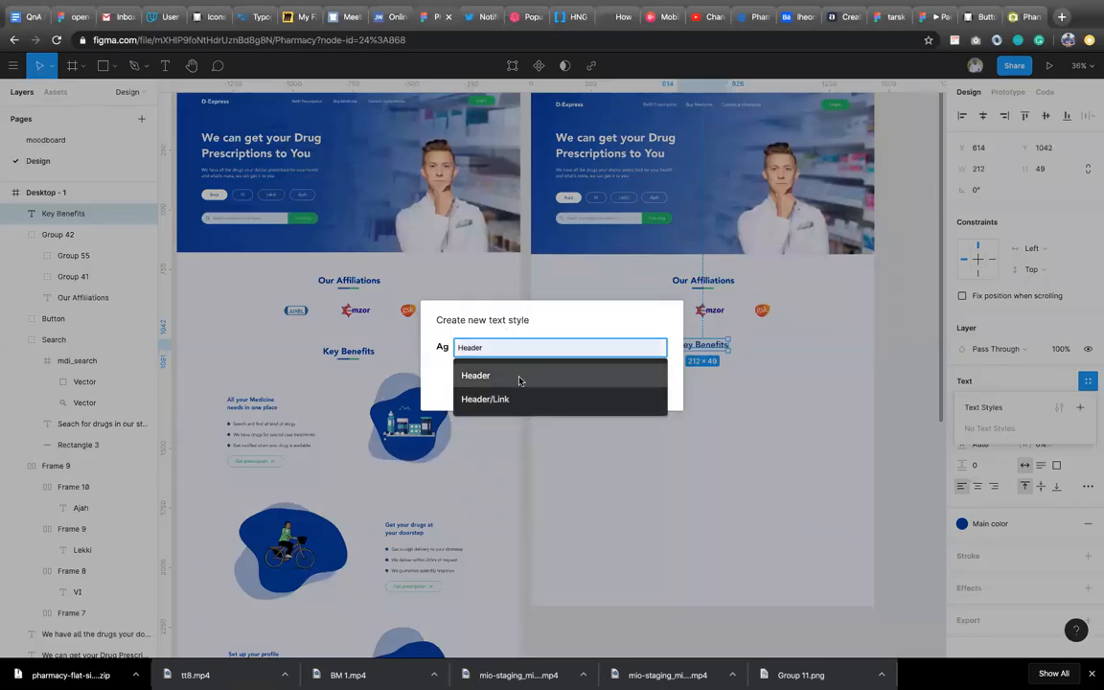
left_click(518, 376)
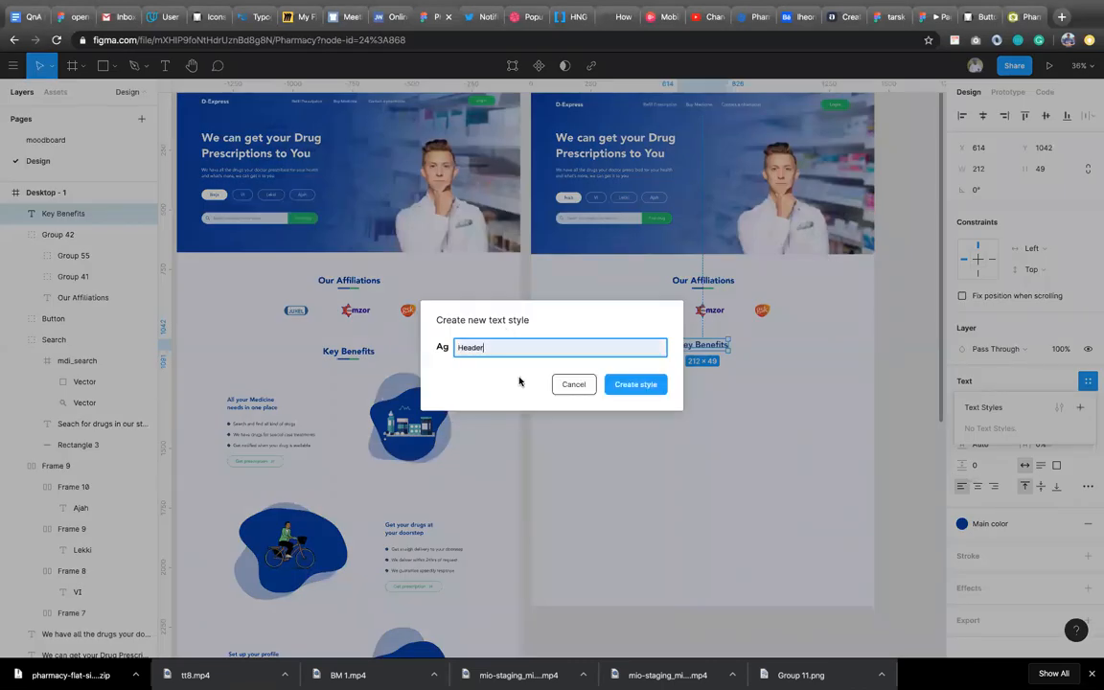
left_click(636, 384)
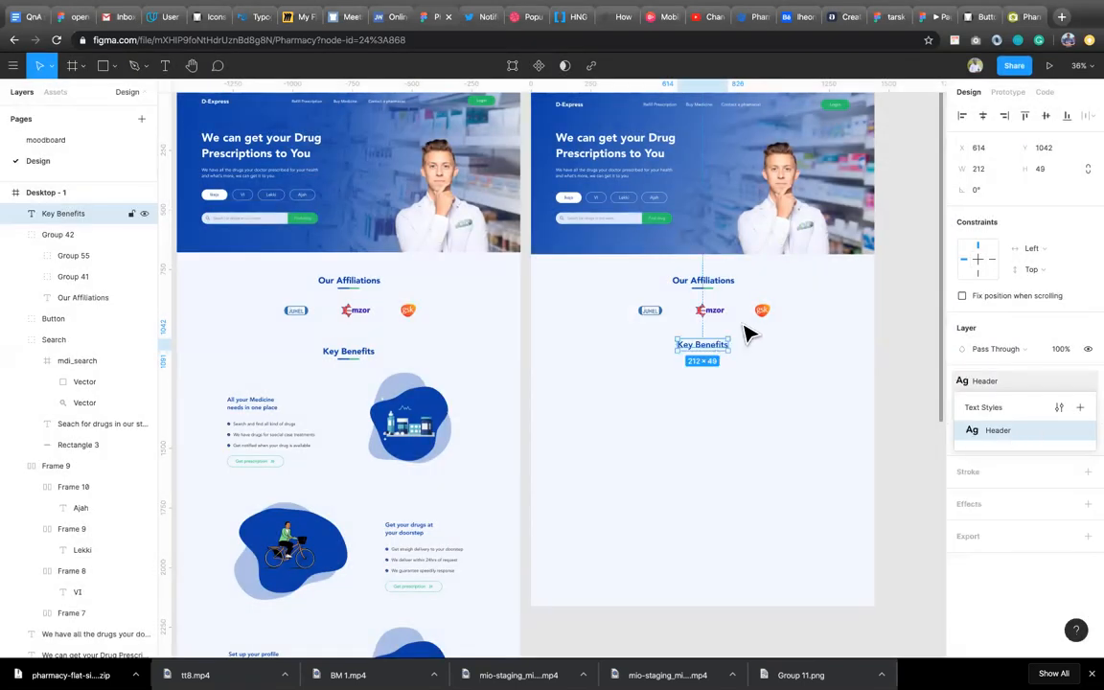
left_click(985, 116)
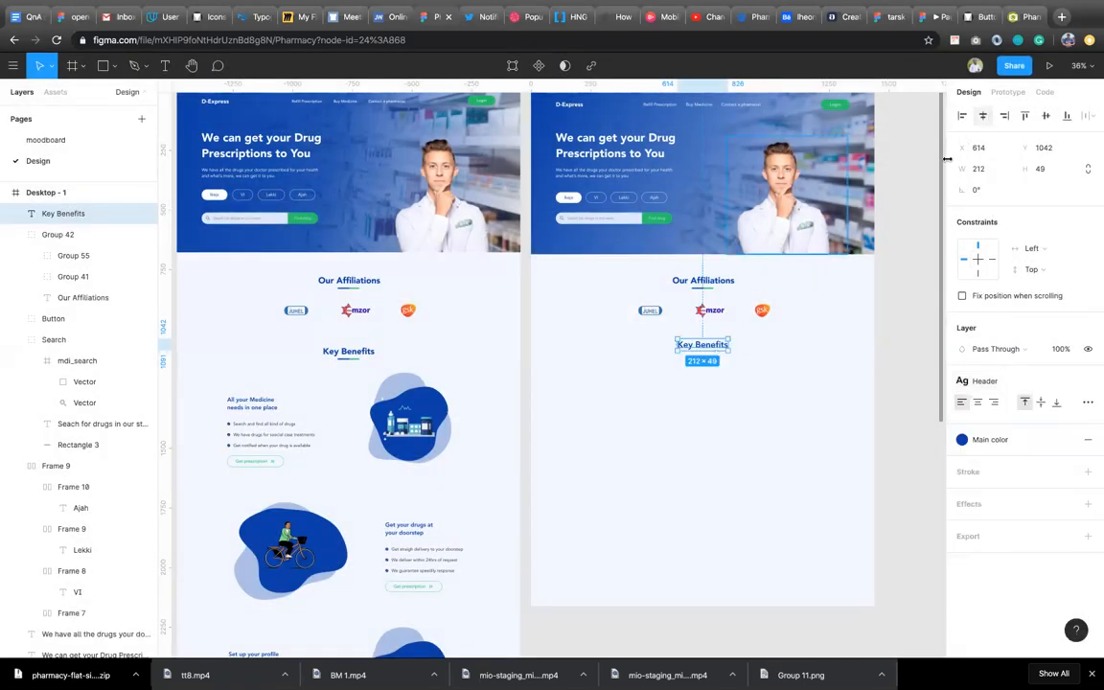
left_click(773, 375)
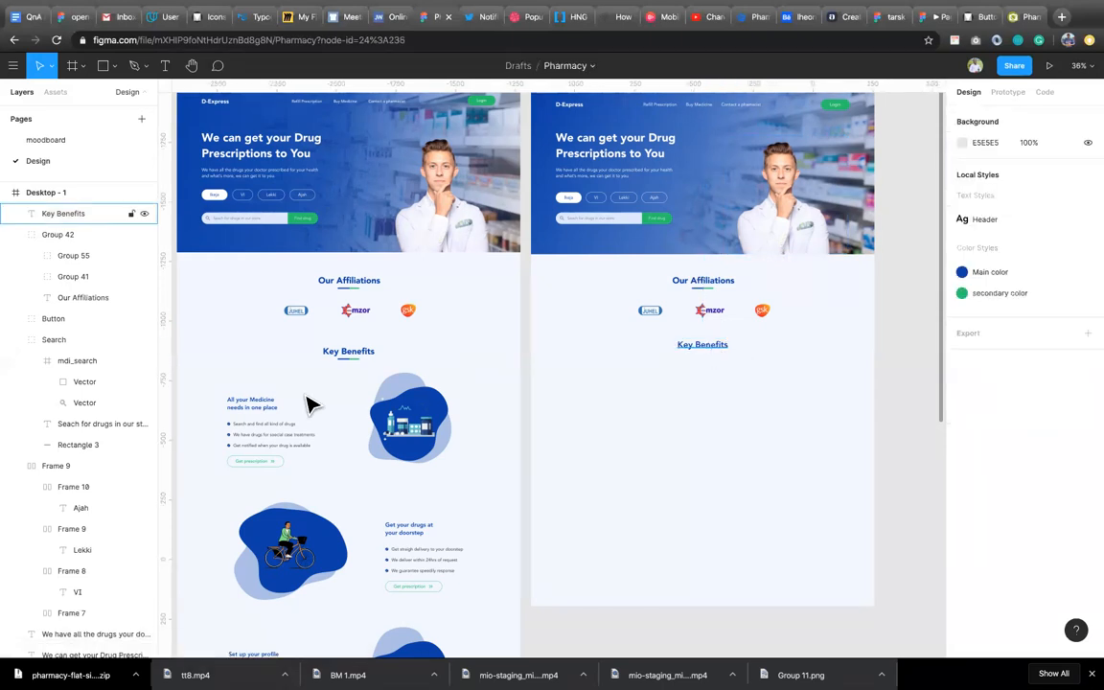
Copy the blue and green underline of the Landing design's Key Benefits heading into the Desktop - 1 frame
triple_click(349, 360)
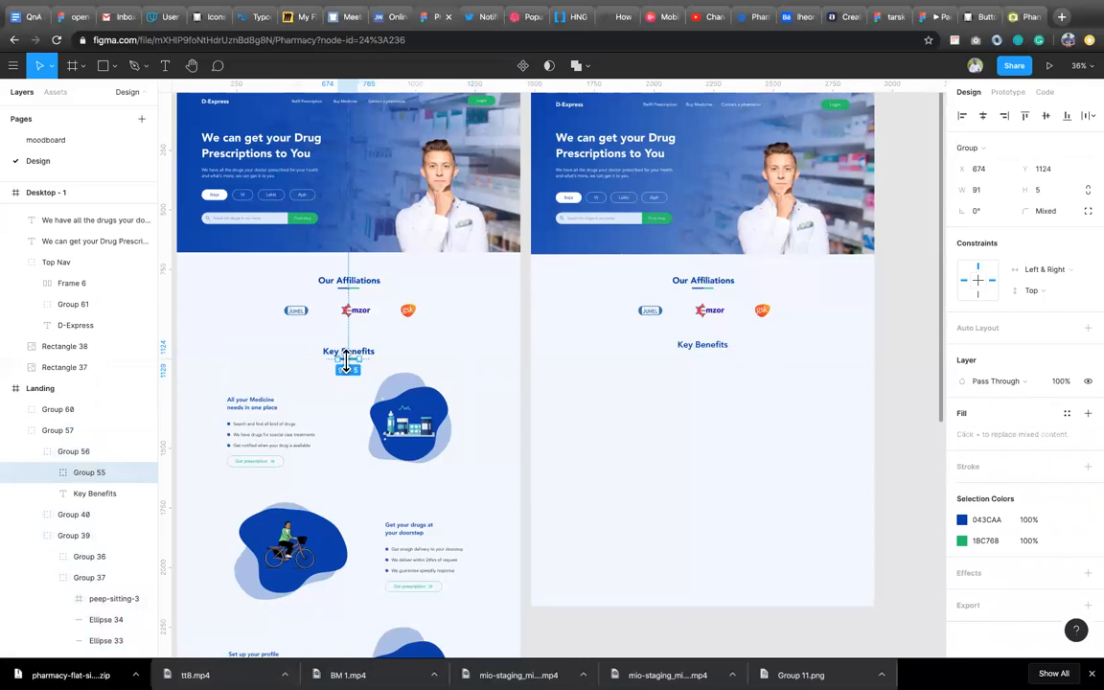
scroll(600, 214, "up", 2)
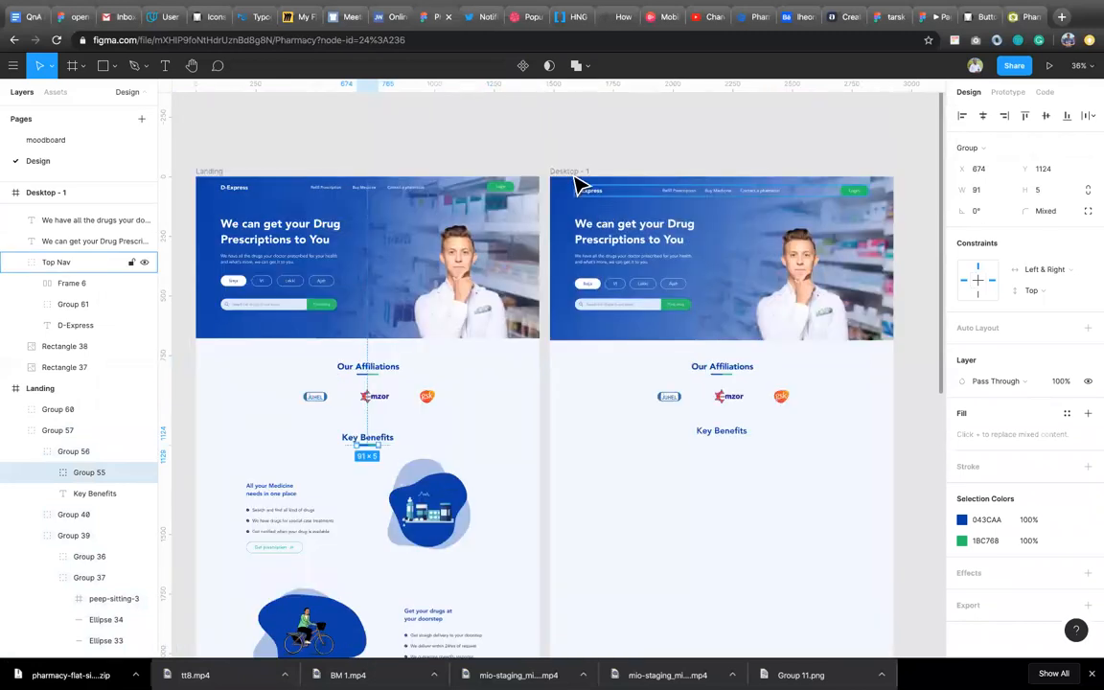
left_click(644, 326)
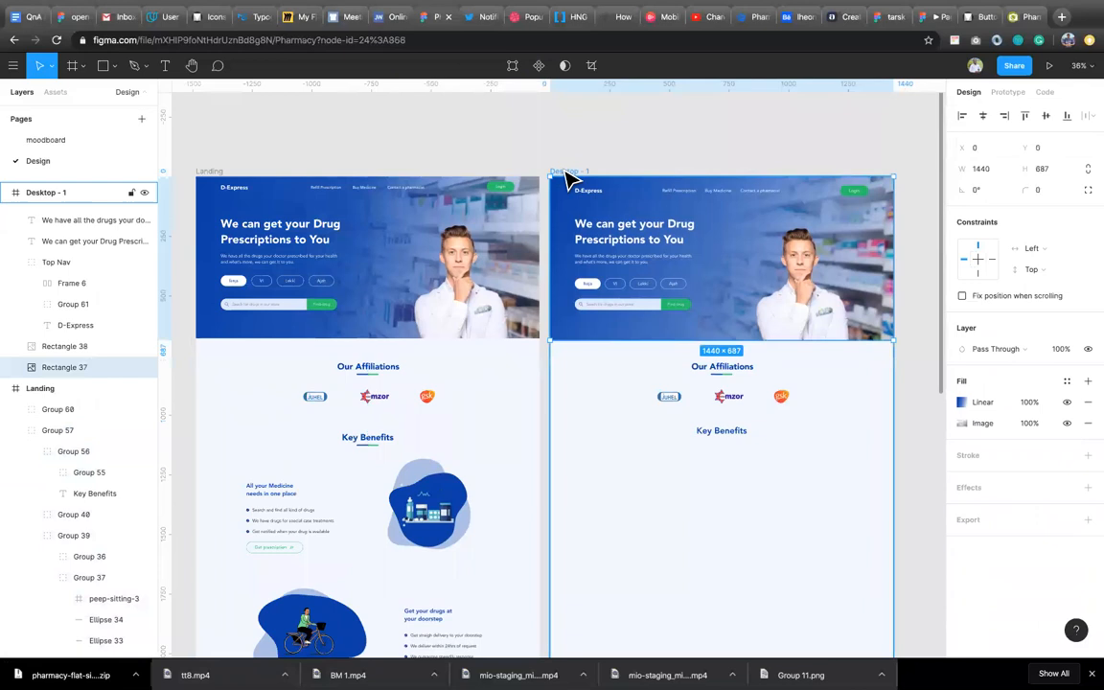
left_click(566, 174)
key("ctrl+v")
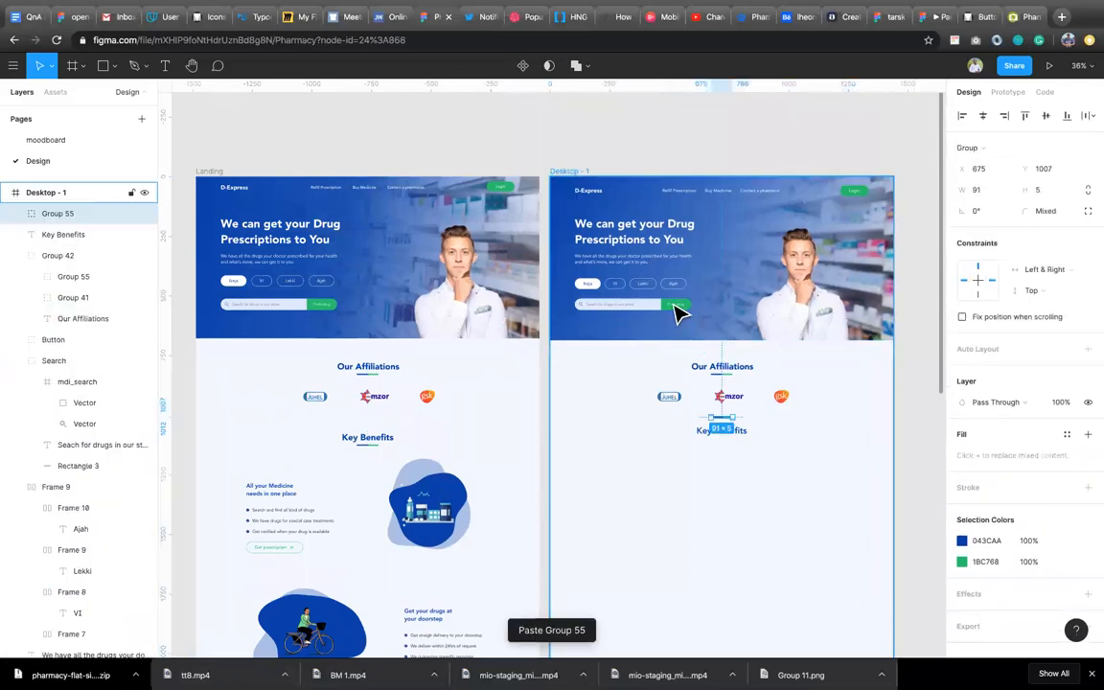
Move the pasted underline down to Y 1098, just beneath the Key Benefits heading in the Desktop - 1 frame
key("shift+Down")
key("shift+Down")
key("shift+Down")
key("shift+Down")
key("shift+Down")
key("shift+Down")
key("shift+Down")
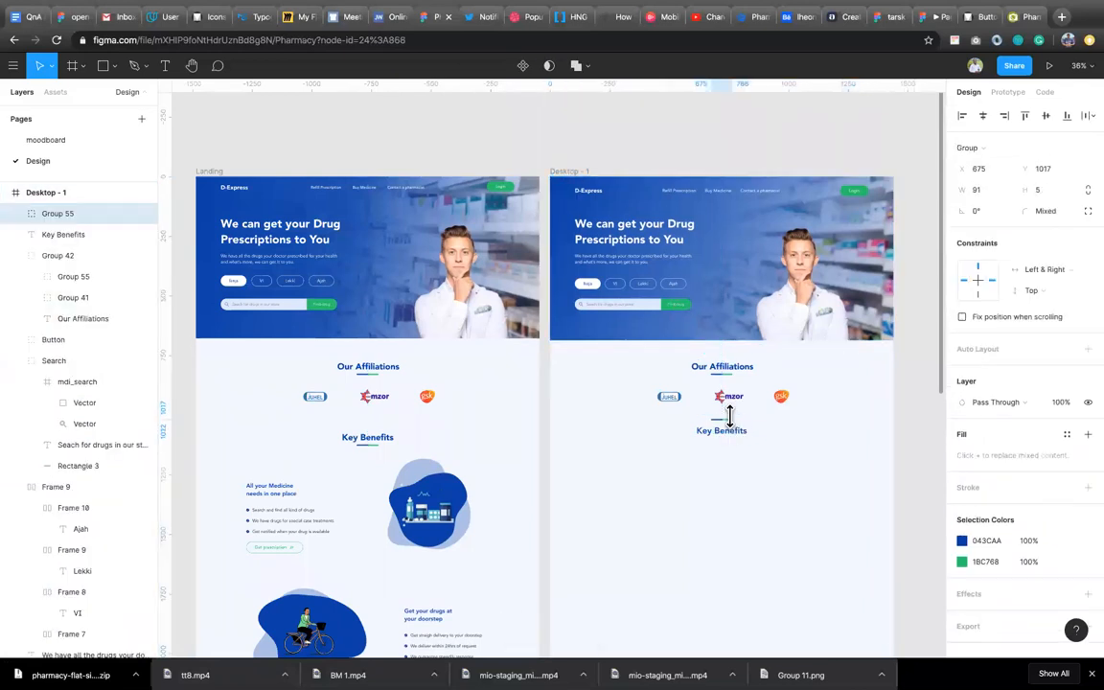
key("shift+Down")
key("shift+Down")
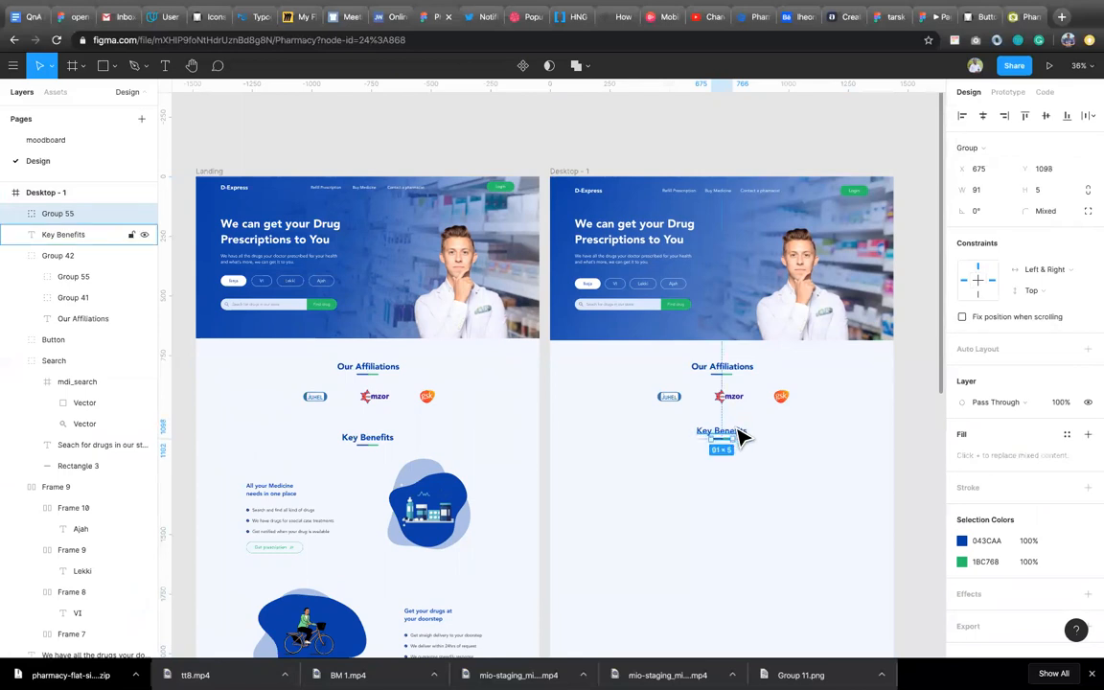
Group the Key Benefits heading with its underline in the Desktop - 1 frame
left_click(740, 434, "shift")
key("super+g")
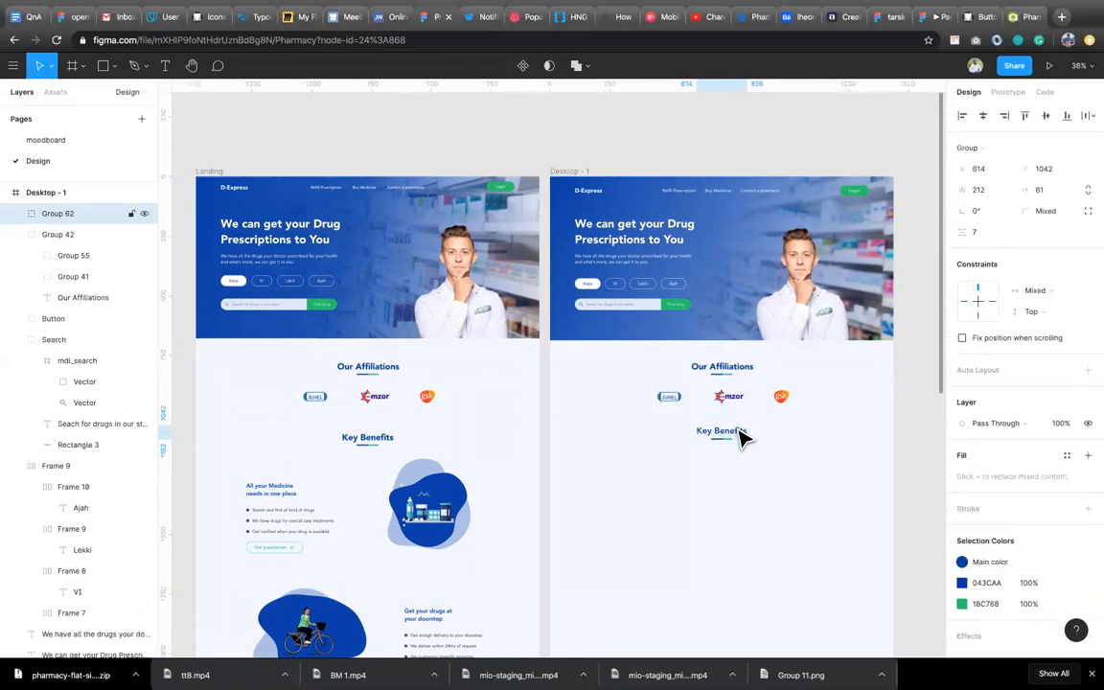
left_click(776, 475)
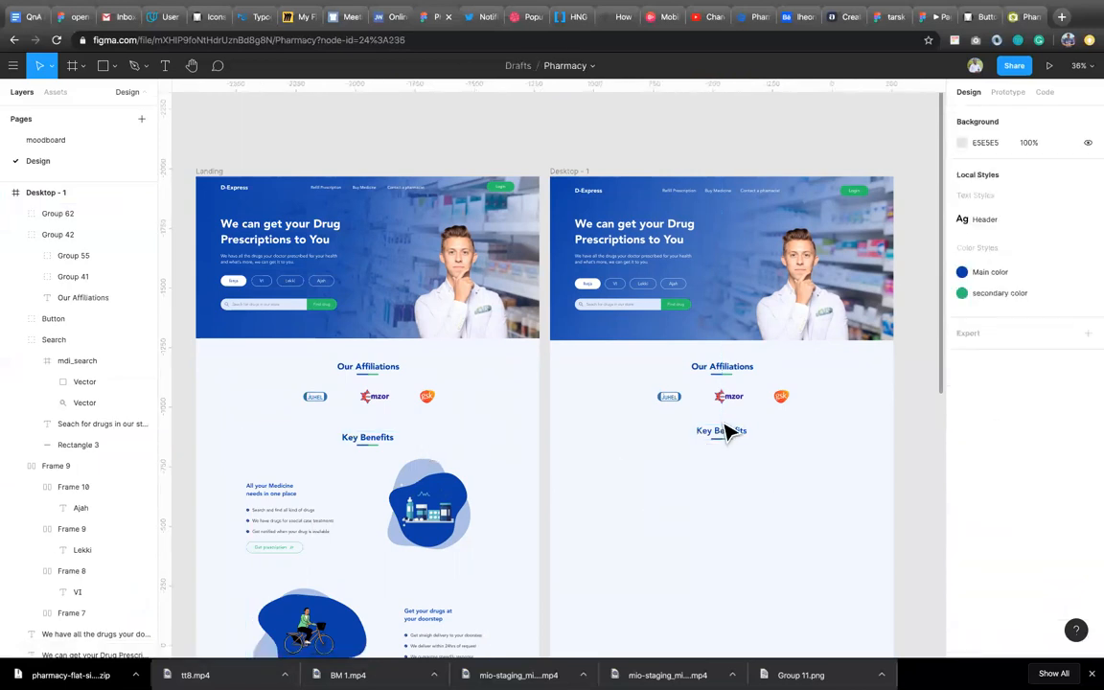
Copy the Landing design's "All your Medicine needs in one place" text block into Desktop - 1, placing it below Key Benefits at about X 225, Y 1258
left_click(271, 508)
double_click(272, 508)
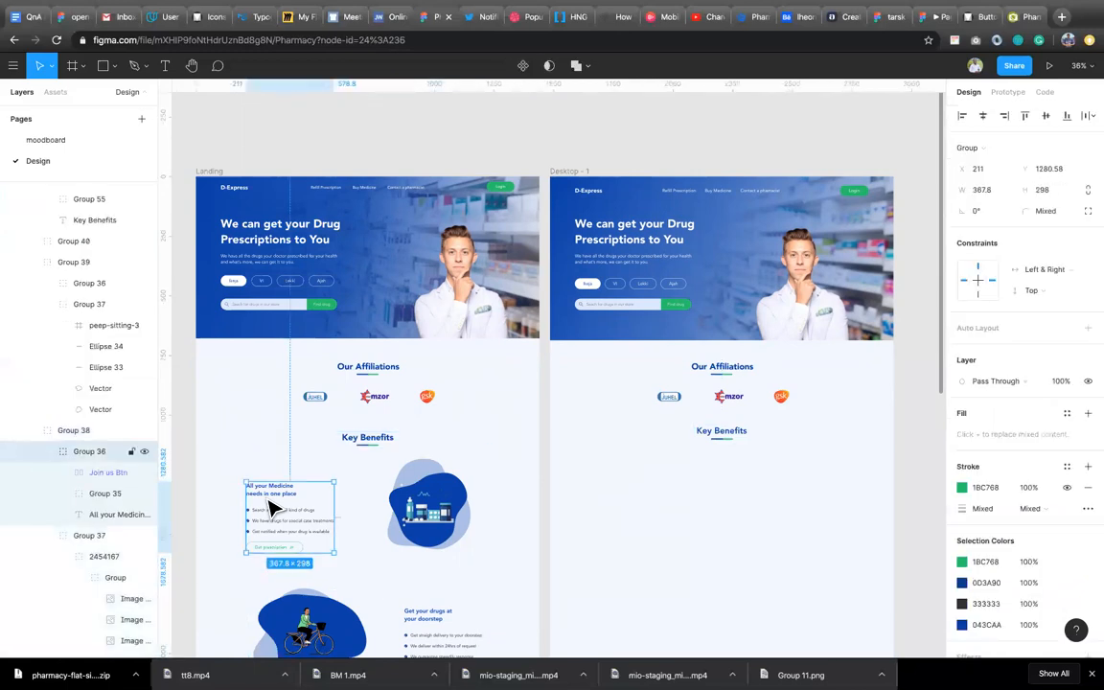
left_click(571, 171)
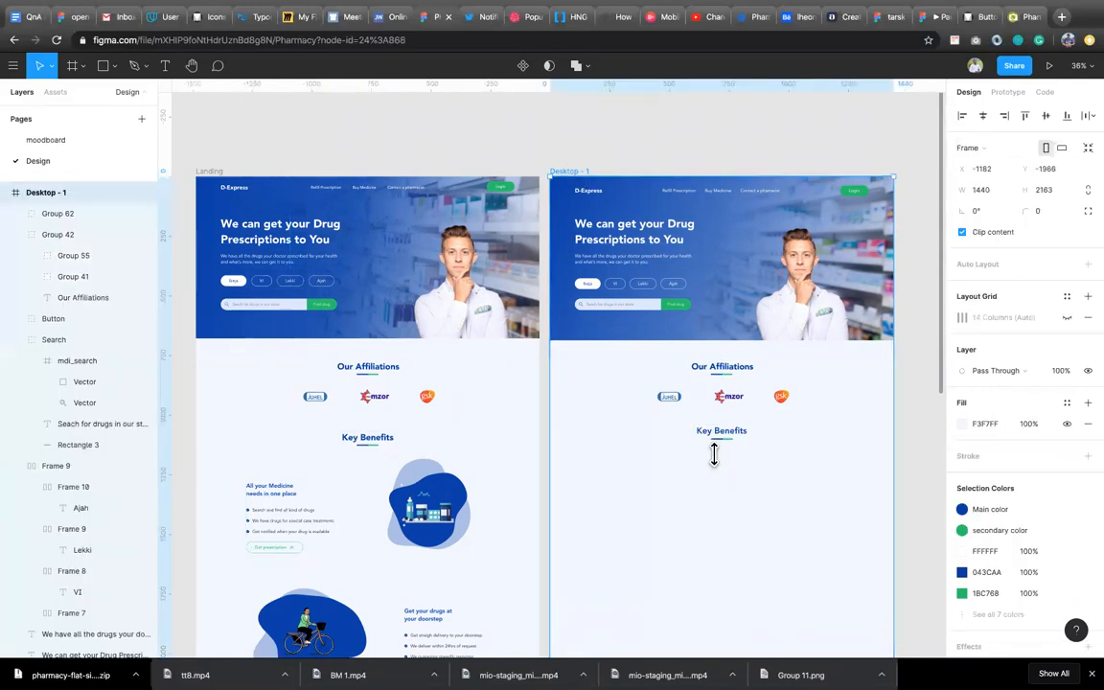
key("ctrl+v")
left_click_drag(738, 431, 662, 527)
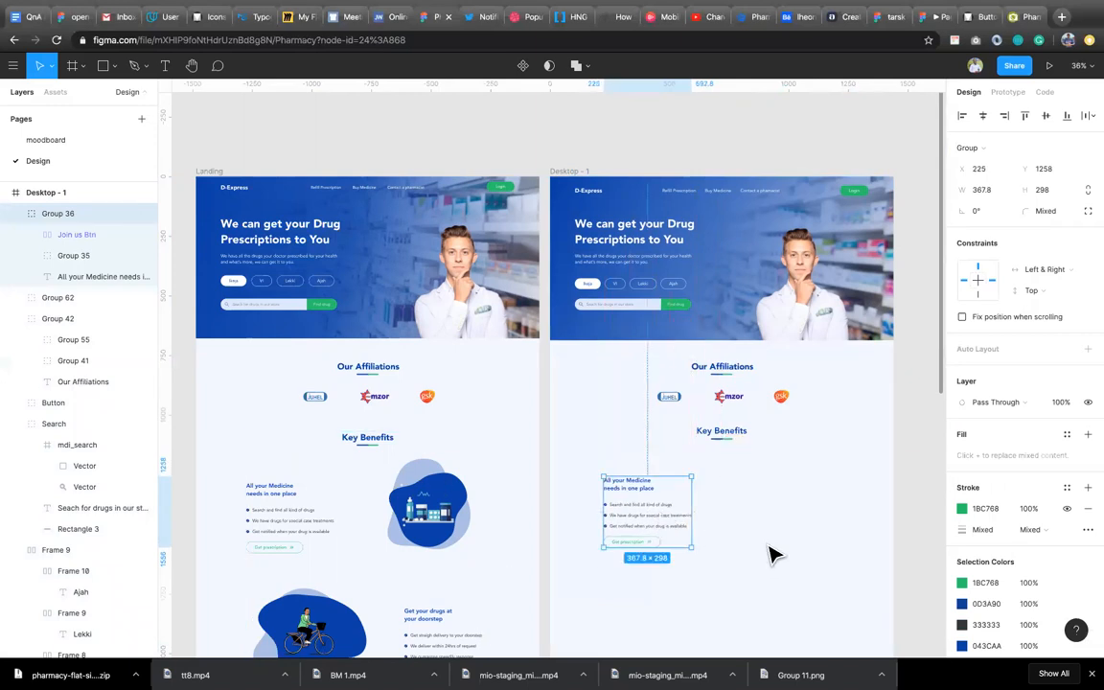
key("Escape")
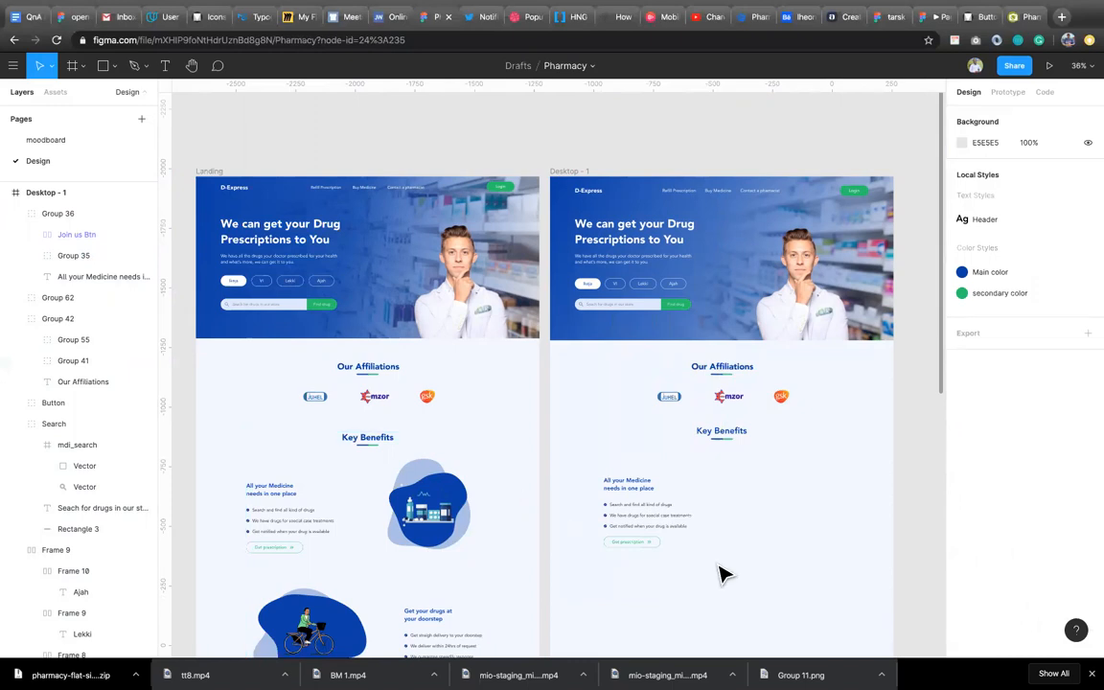
Examine the copied "All your Medicine needs in one place" block's heading, bullet list and Get prescription button up close
scroll(695, 508, "up", 3)
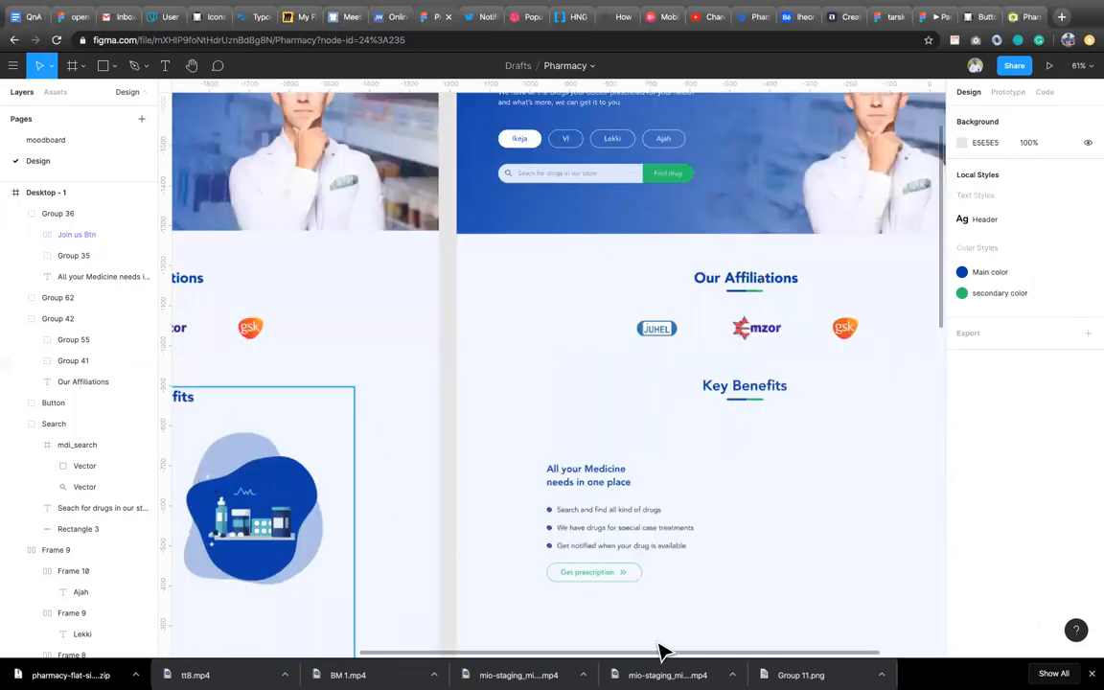
scroll(702, 506, "up", 5)
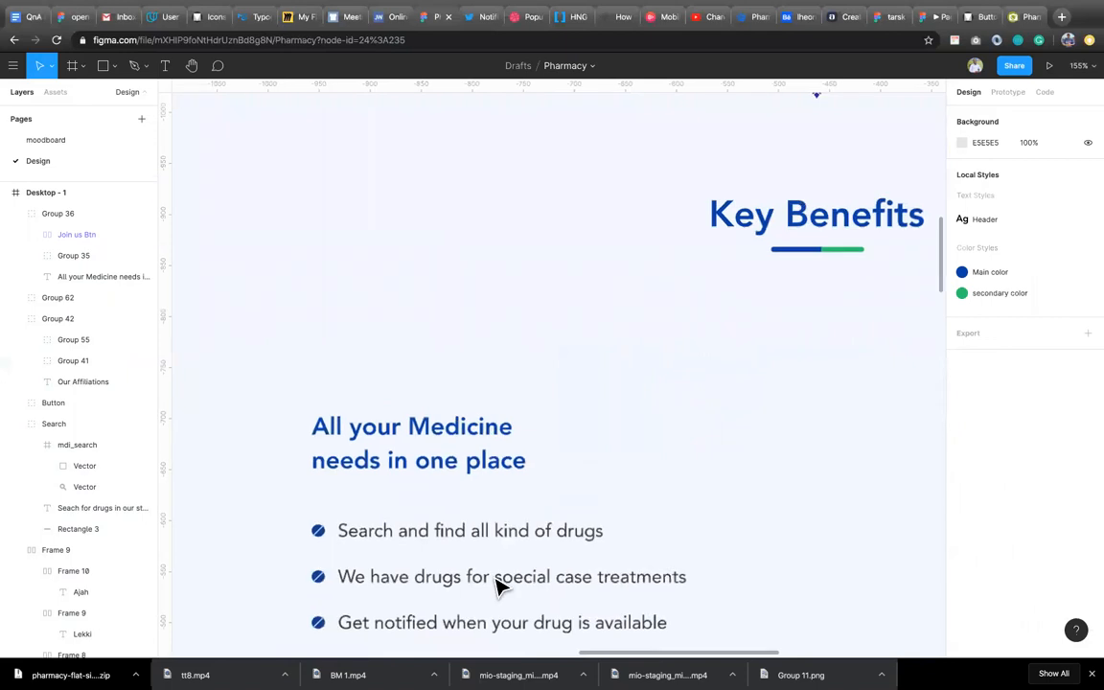
scroll(498, 587, "down", 2)
scroll(499, 587, "left", 1)
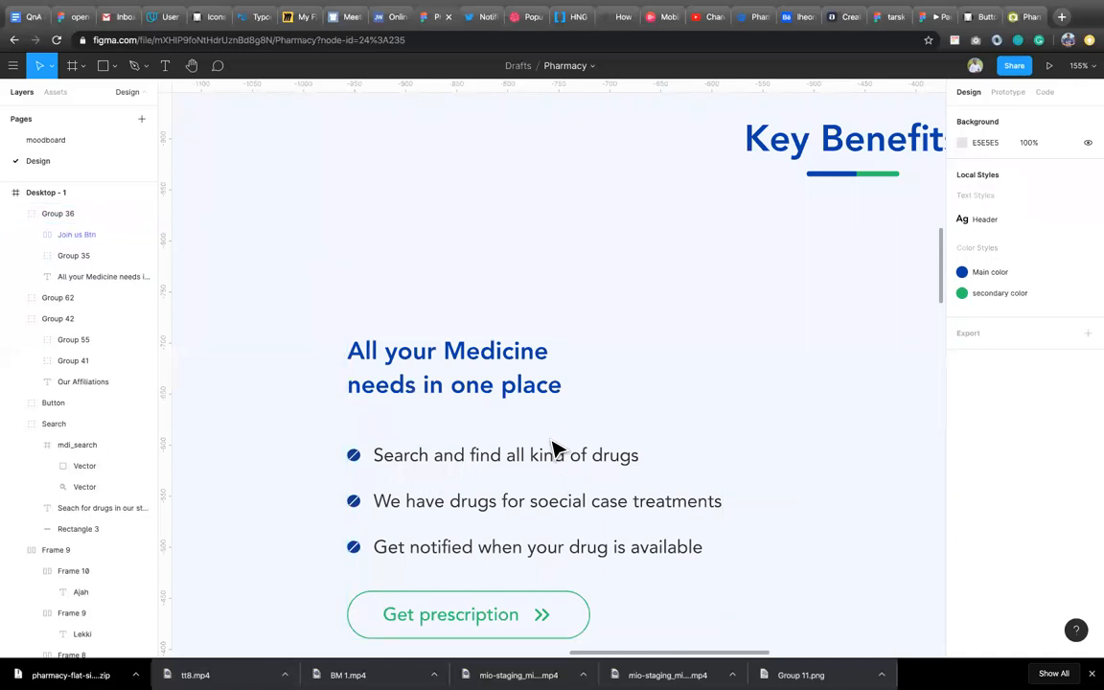
scroll(553, 451, "down", 3)
scroll(503, 510, "down", 2)
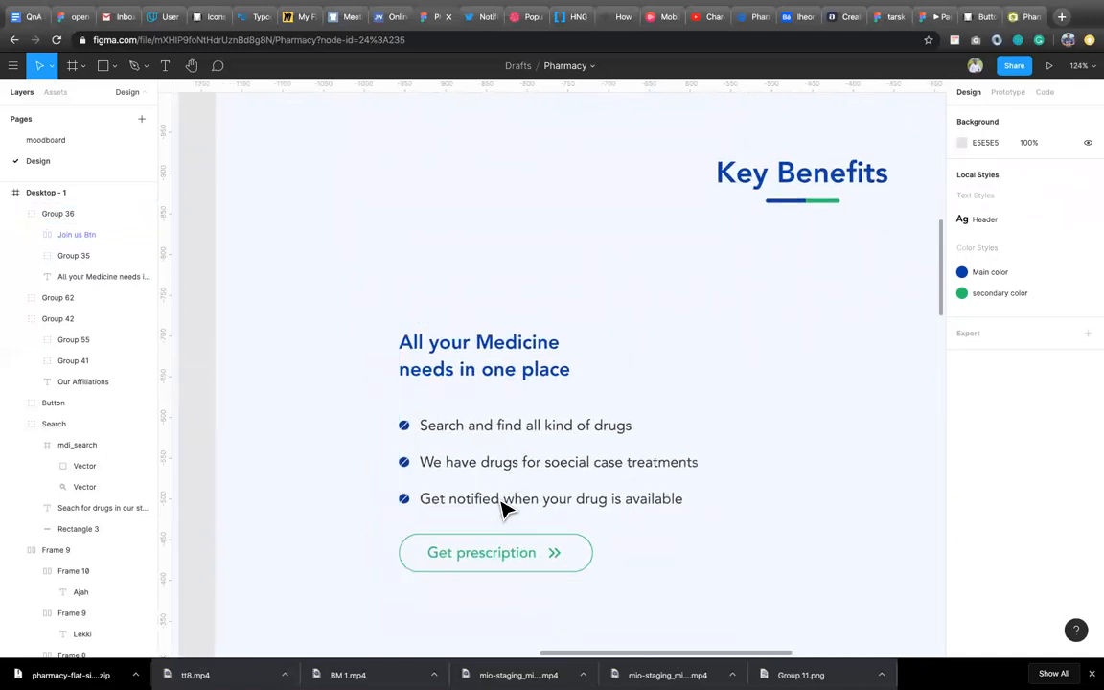
scroll(503, 515, "down", 5)
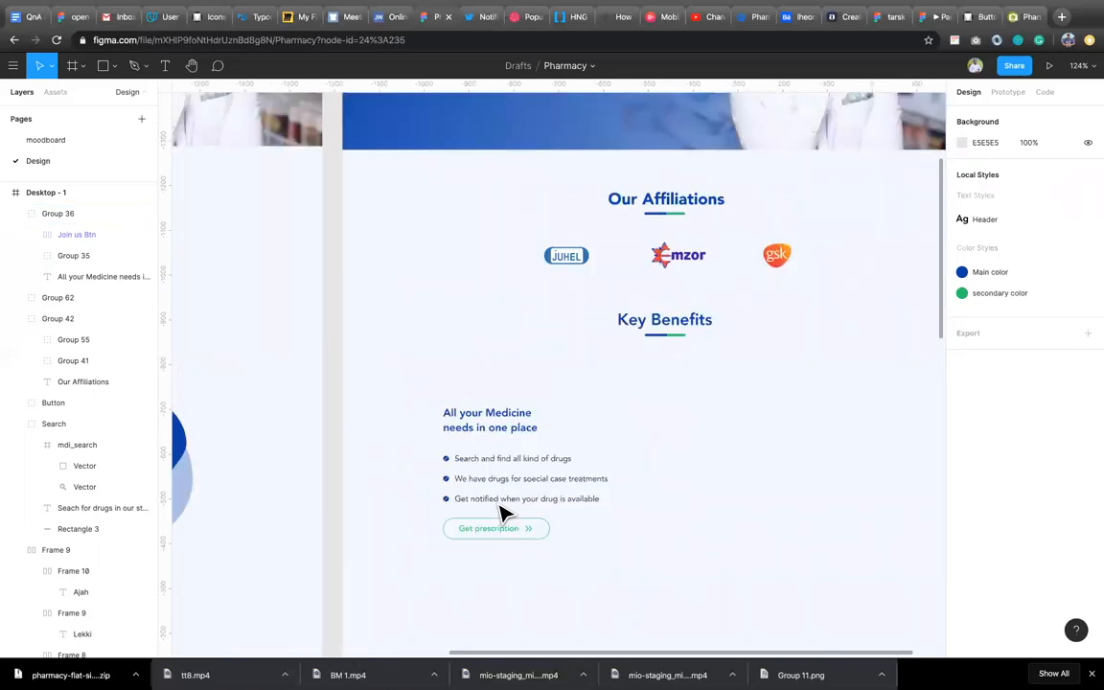
Correct the second bullet under "All your Medicine needs in one place" to read "We have drugs for special case treatments"
left_click(543, 481)
double_click(543, 481)
double_click(543, 482)
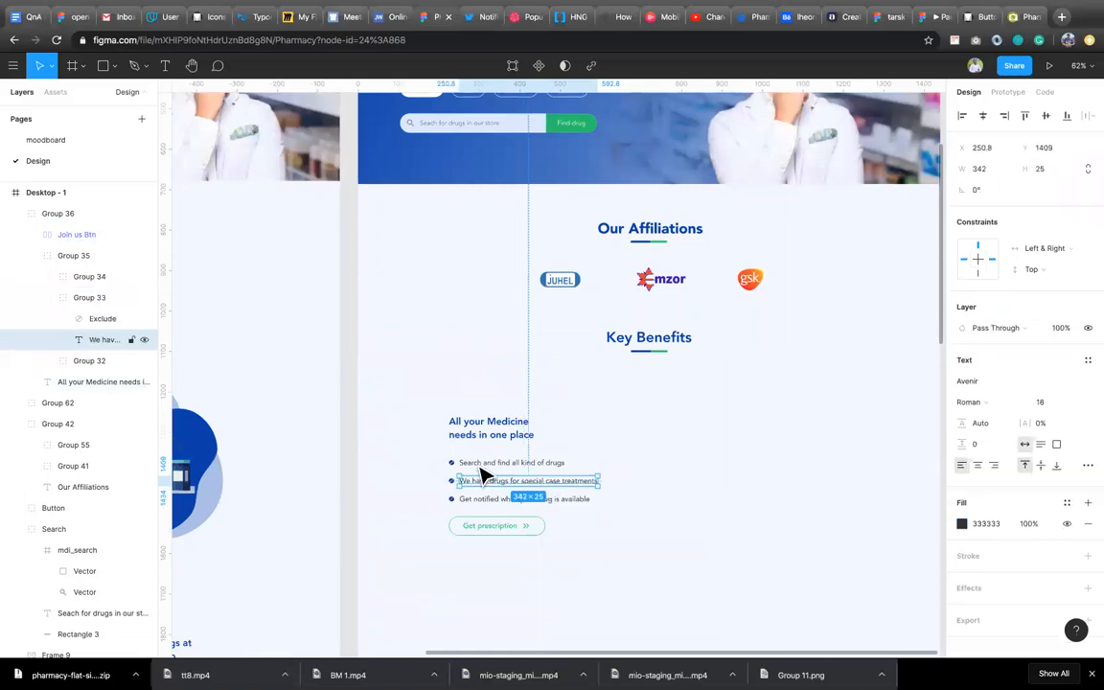
double_click(527, 481)
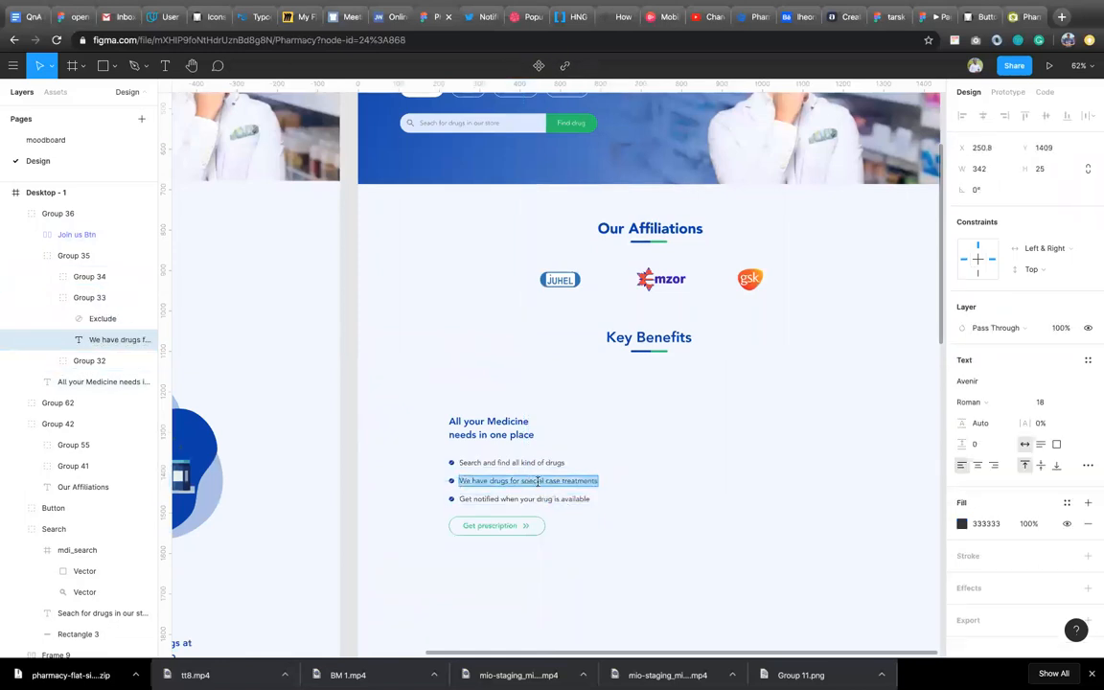
left_click(526, 481)
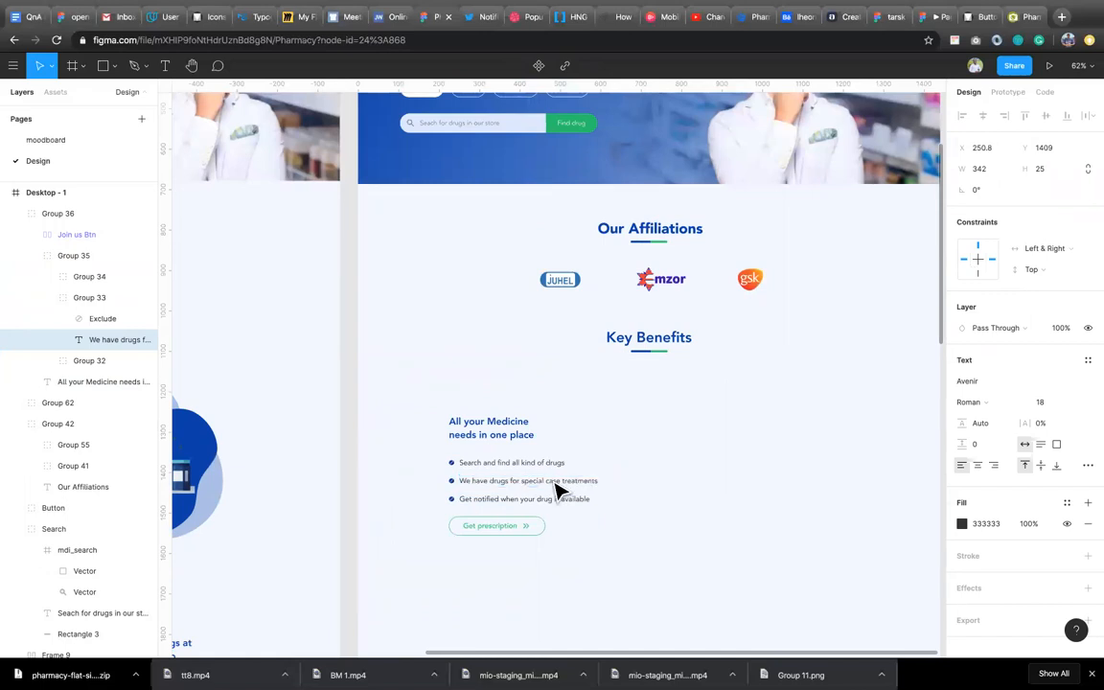
key("BackSpace")
type("p")
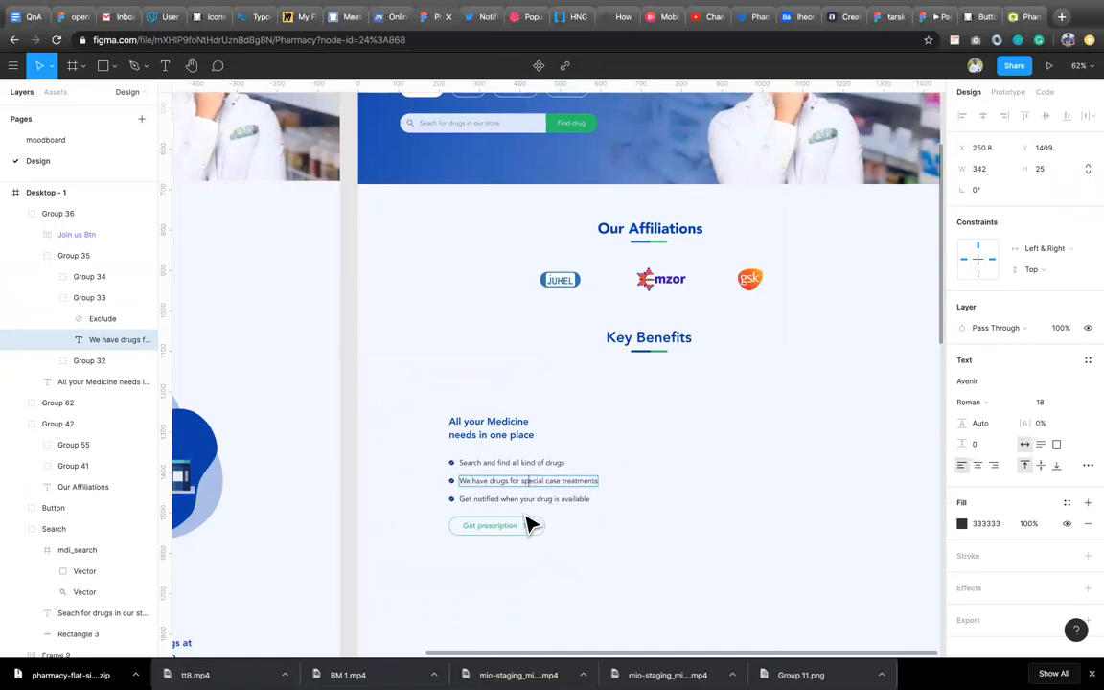
key("Escape")
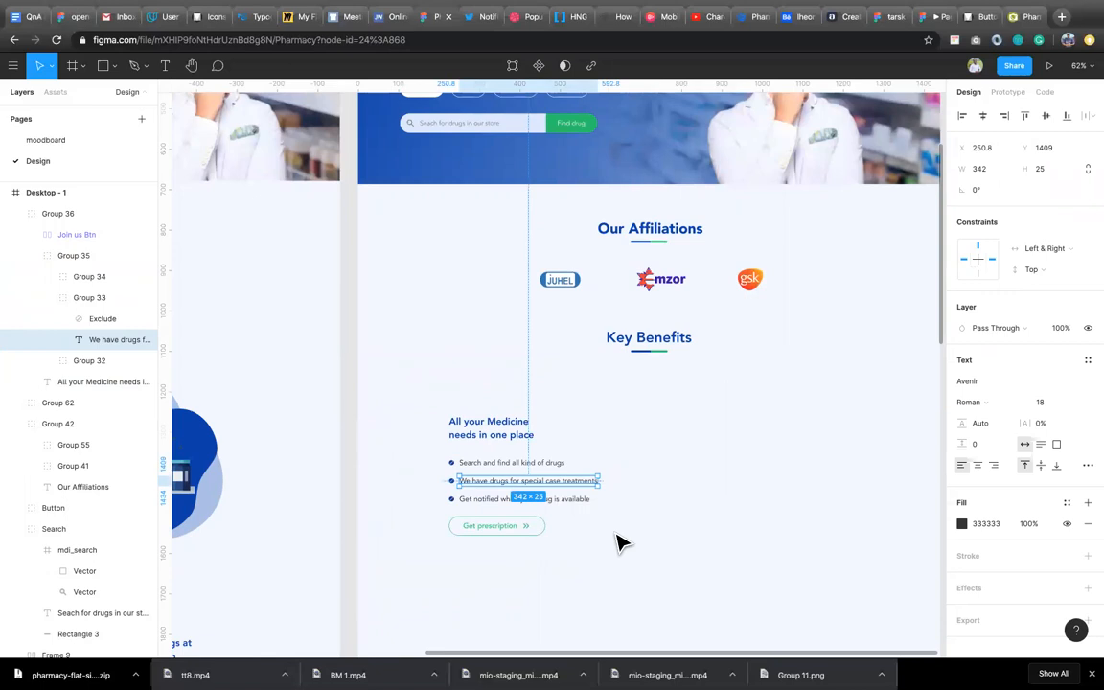
Look through the Freepik pharmacy vector page, the open-peeps file and the Material Design buttons page, and return to the Pharmacy file
scroll(618, 542, "down", 5)
scroll(532, 532, "up", 1)
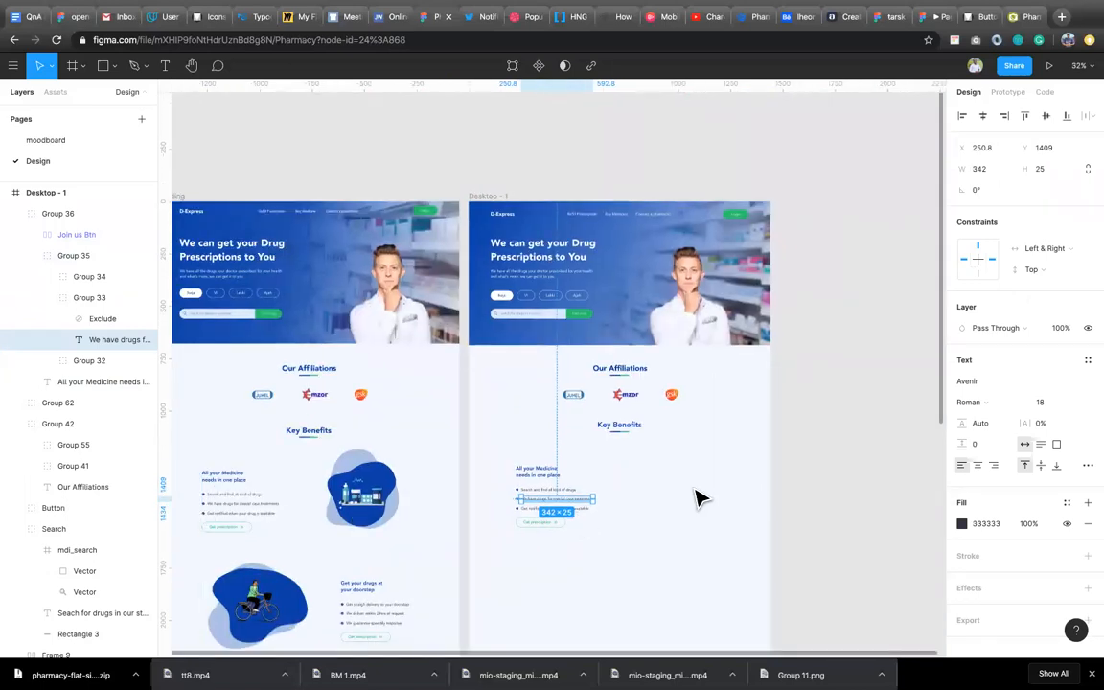
scroll(696, 491, "up", 3)
scroll(695, 490, "down", 2)
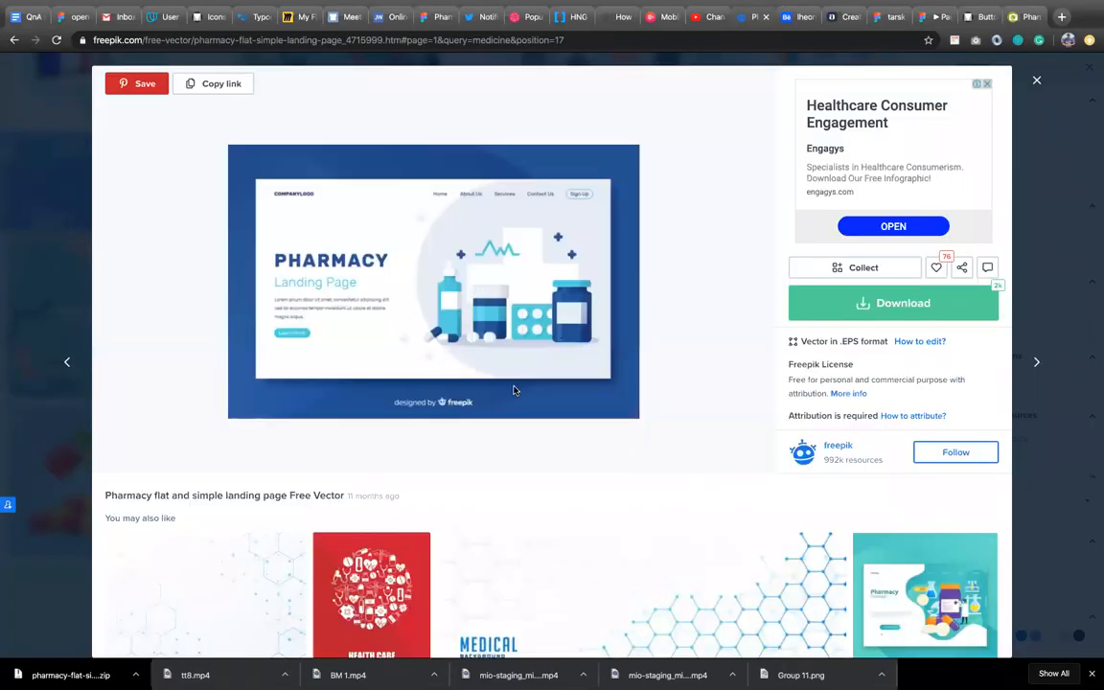
left_click(754, 88)
left_click(428, 19)
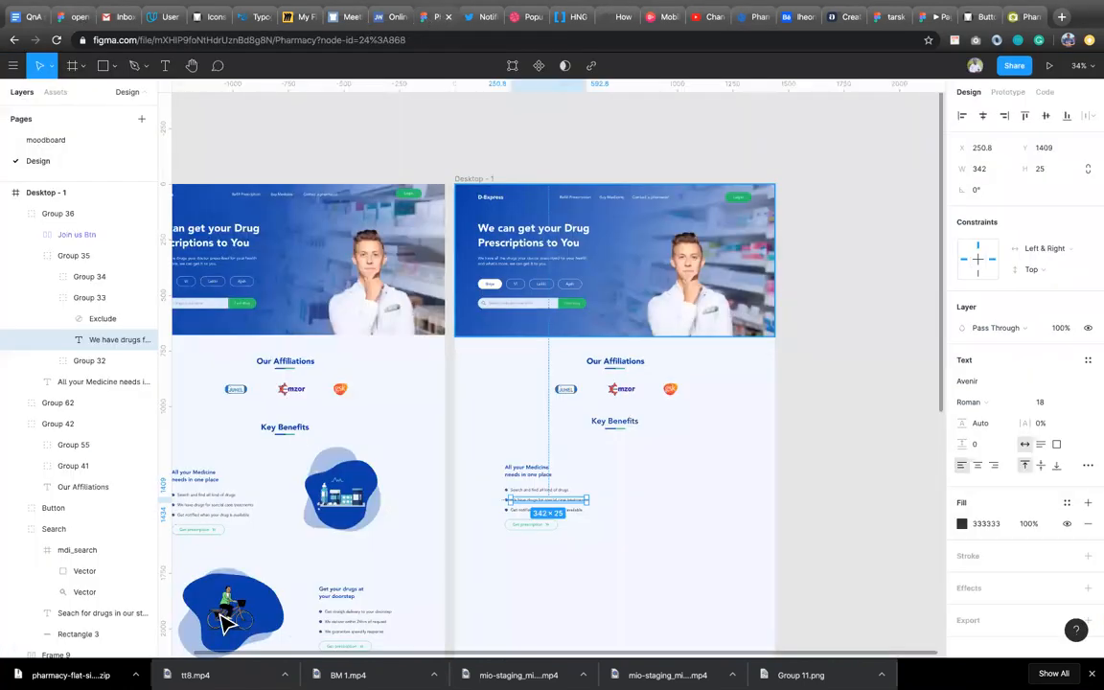
left_click(642, 501)
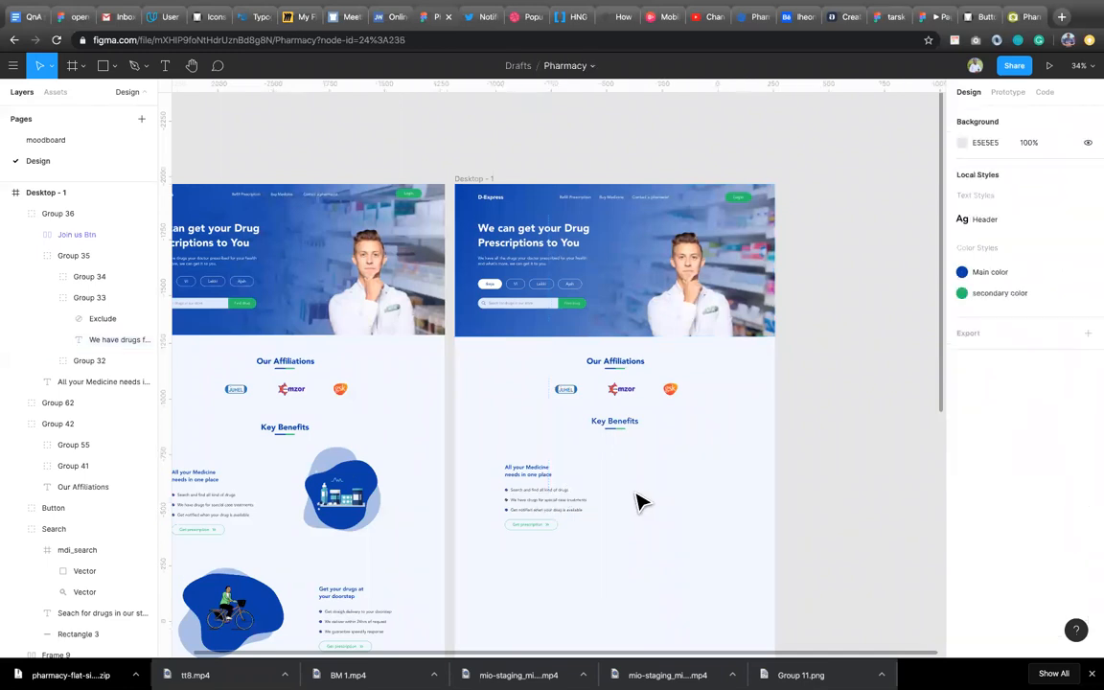
left_click(73, 17)
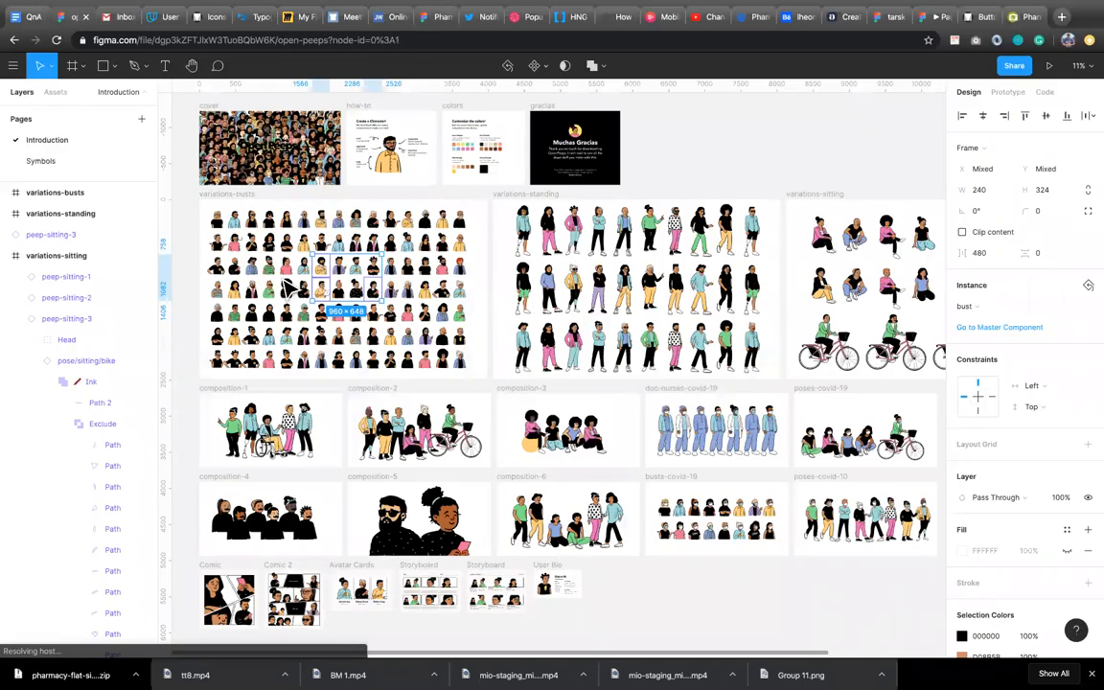
left_click(420, 314)
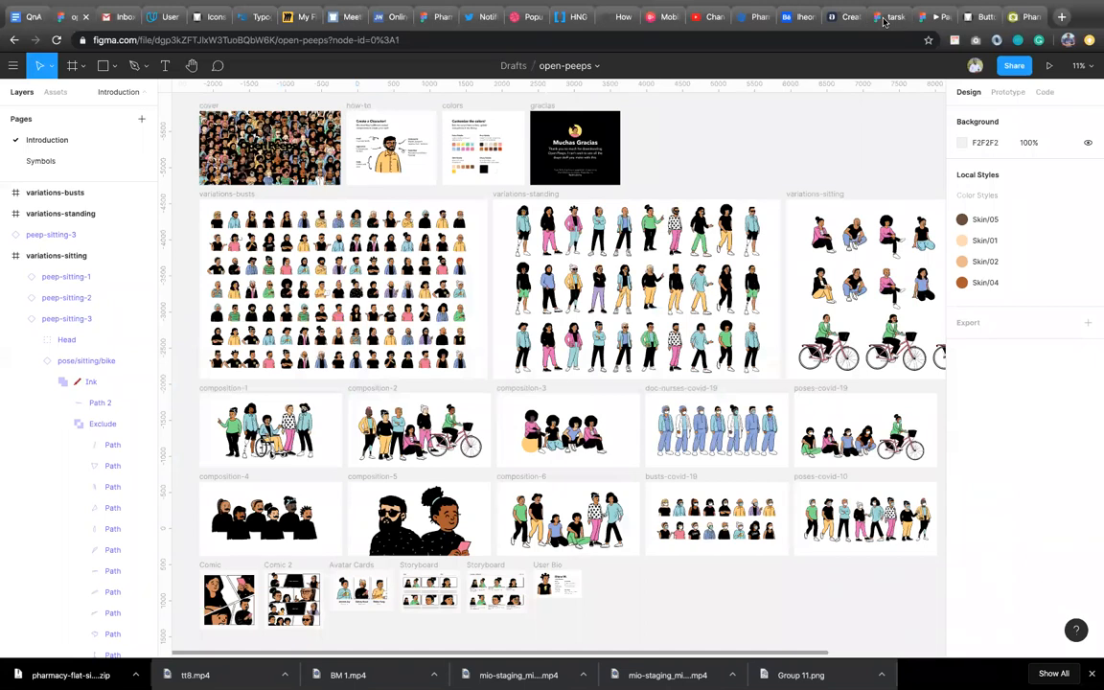
left_click(885, 17)
left_click(980, 18)
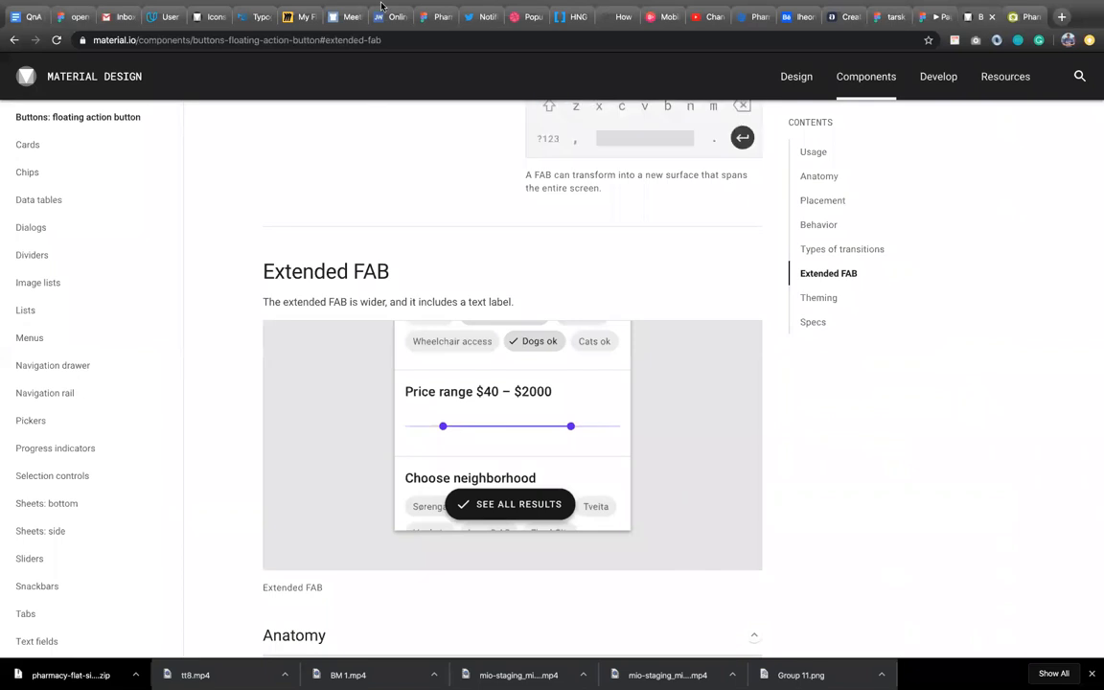
left_click(436, 18)
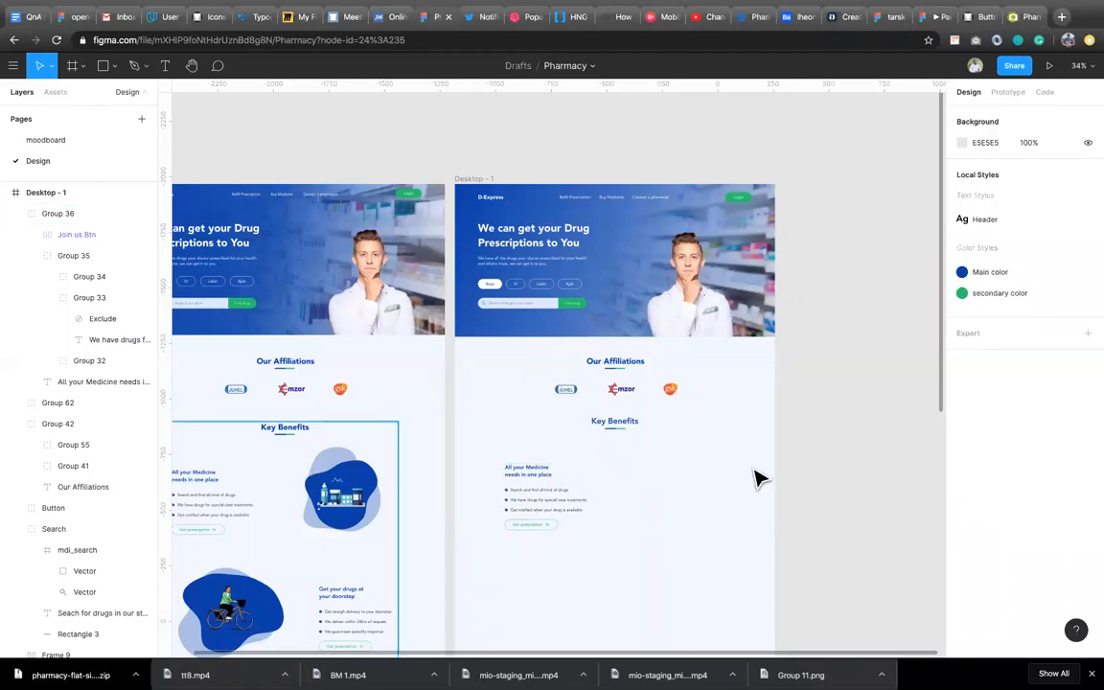
Open the Blobs plugin from the Desktop - 1 frame
right_click(653, 525)
mouse_move(655, 527)
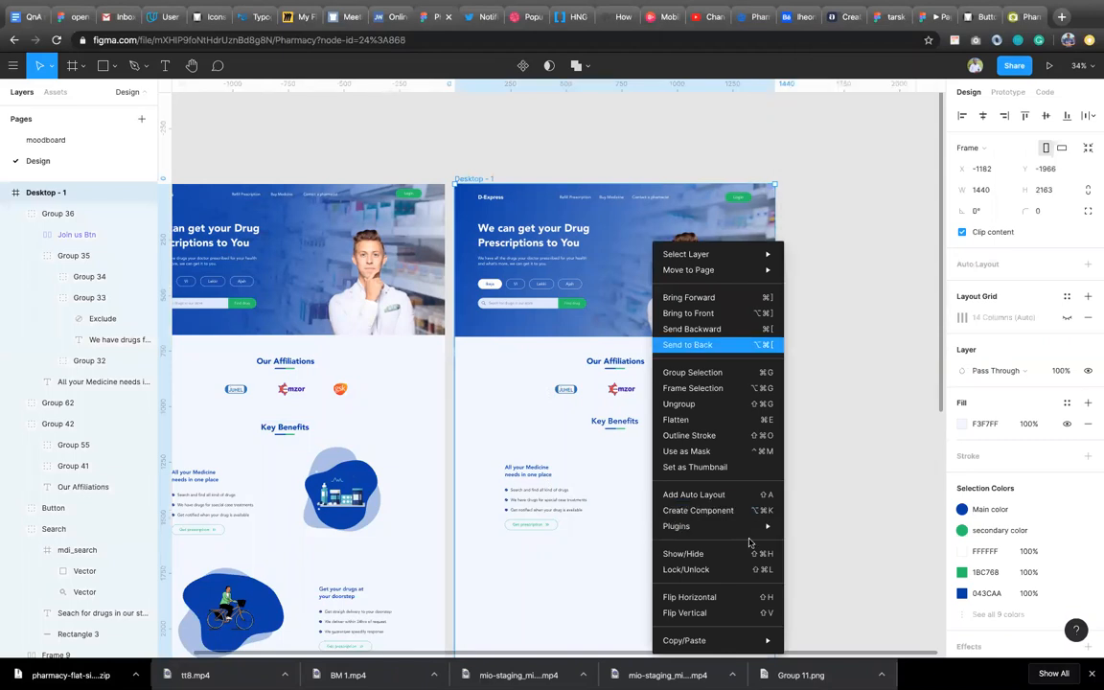
mouse_move(763, 525)
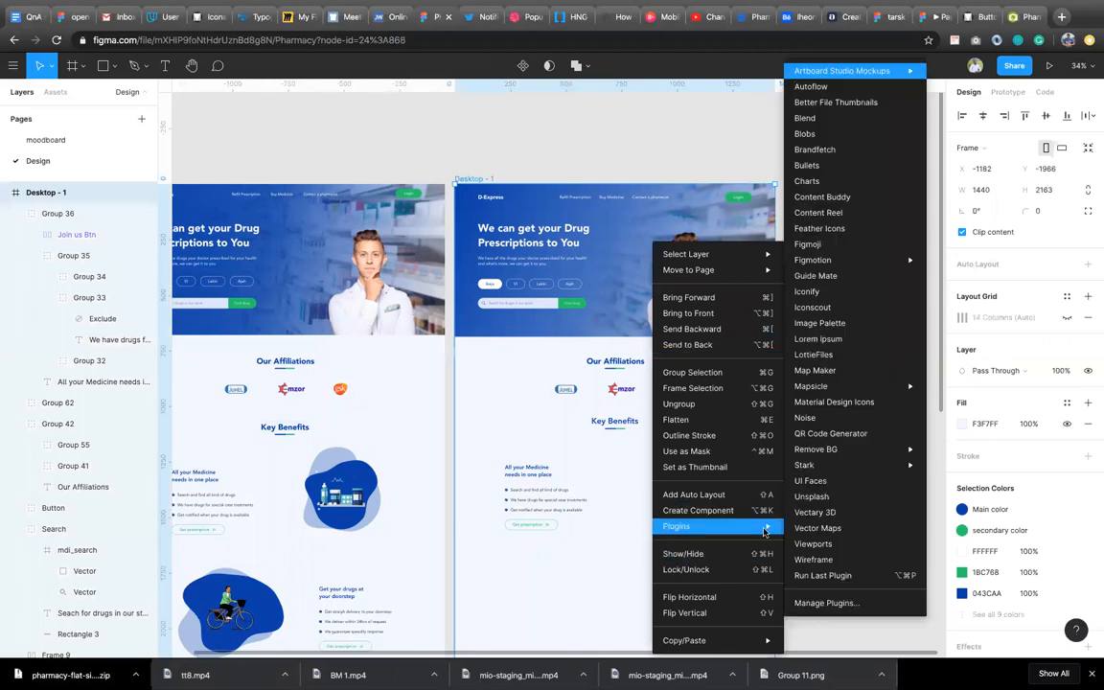
left_click(822, 136)
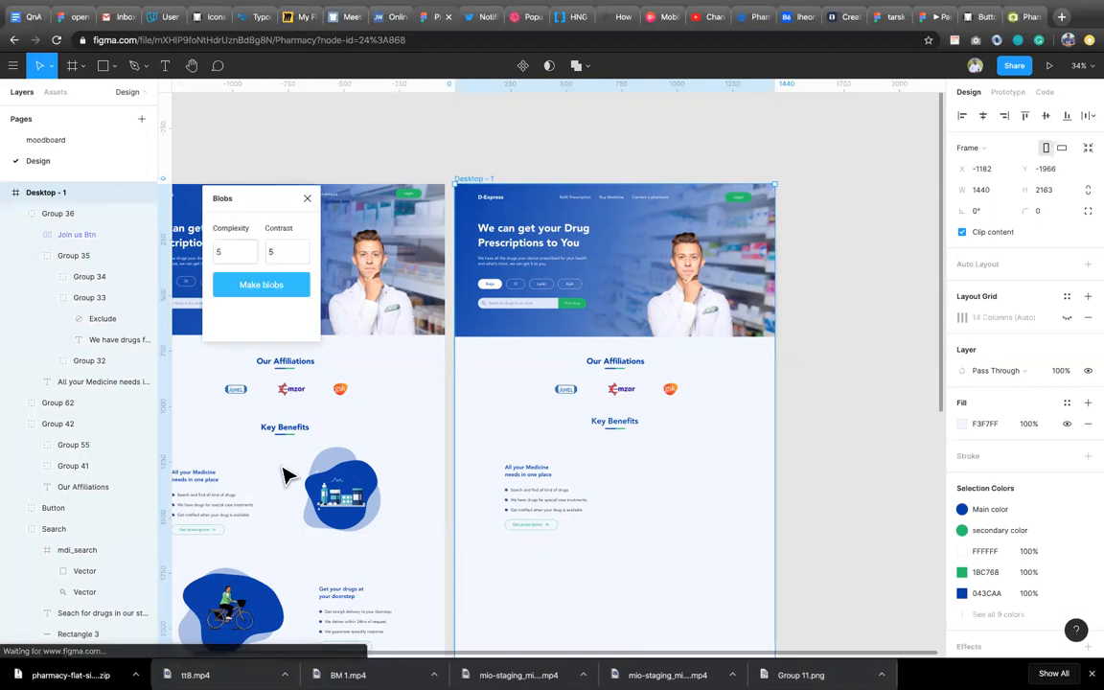
left_click(261, 285)
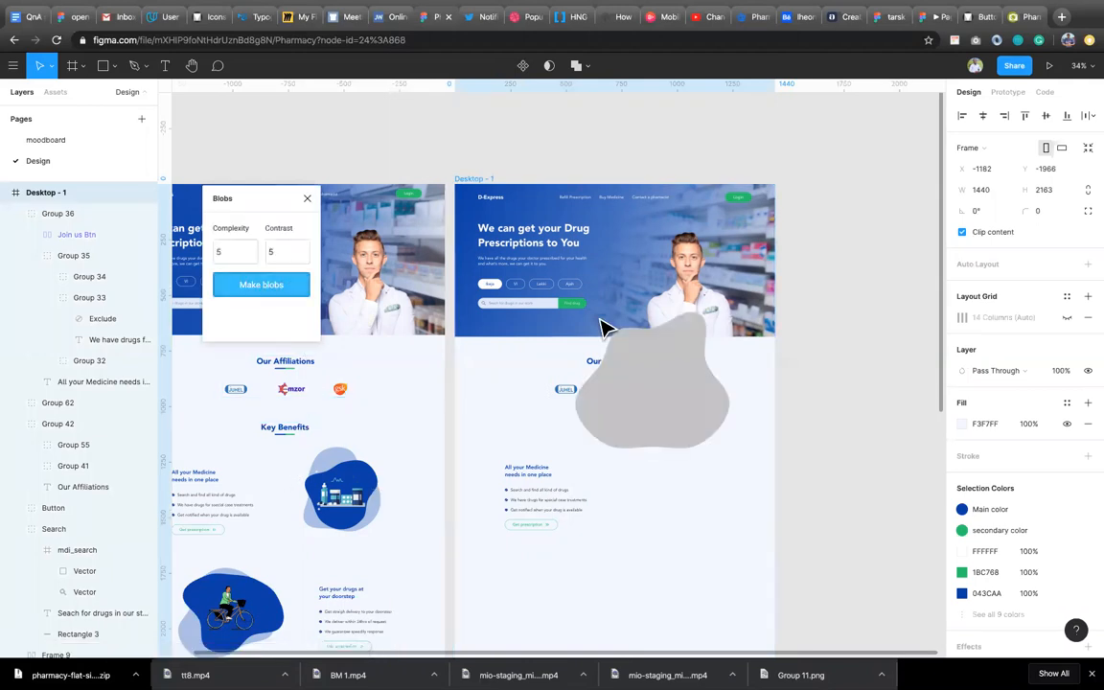
left_click_drag(667, 372, 689, 455)
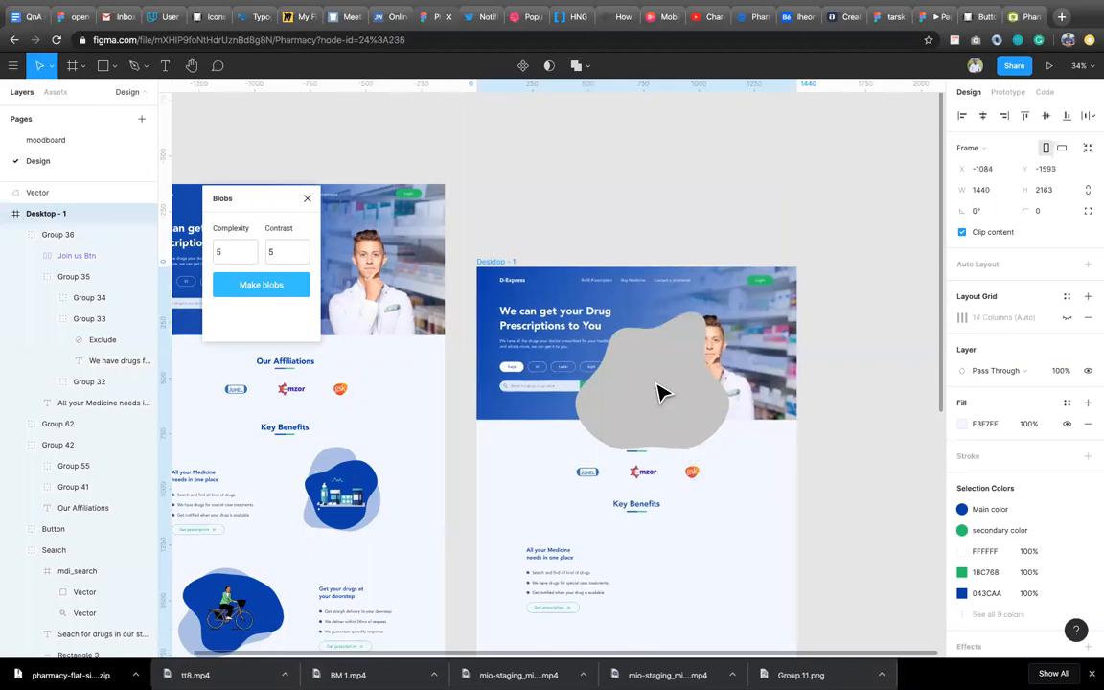
key("super+z")
key("super+z")
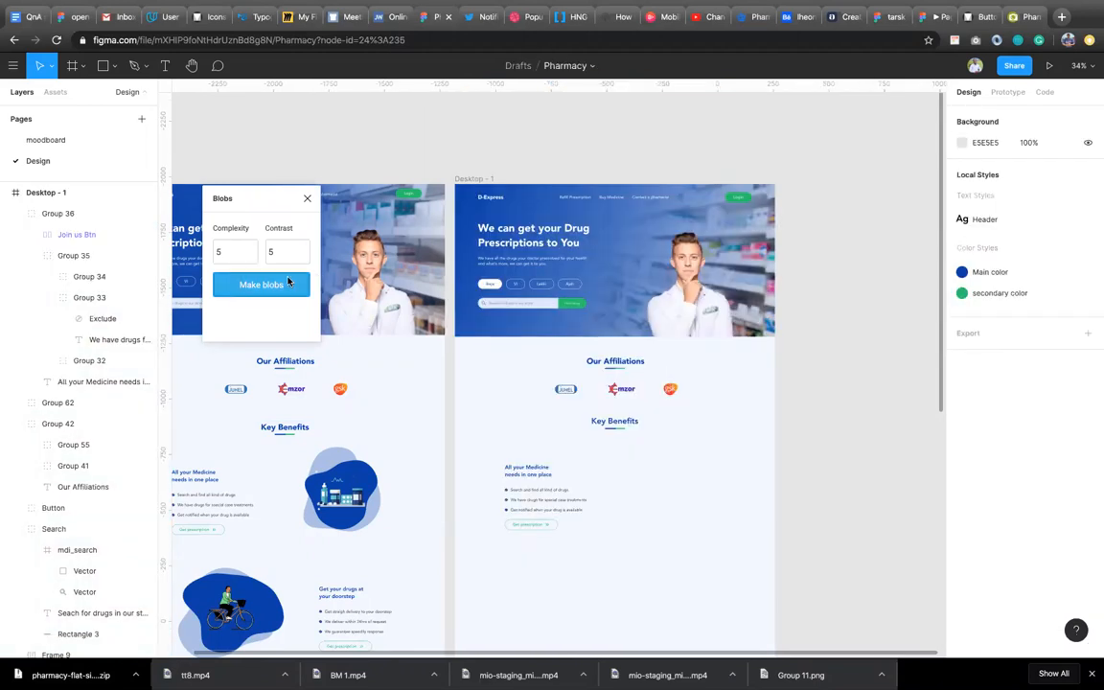
Generate a blob with complexity 5 and contrast 5, and move it into Desktop - 1 beside the "All your Medicine" text block
left_click(287, 283)
left_click(651, 410)
left_click_drag(650, 409, 926, 506)
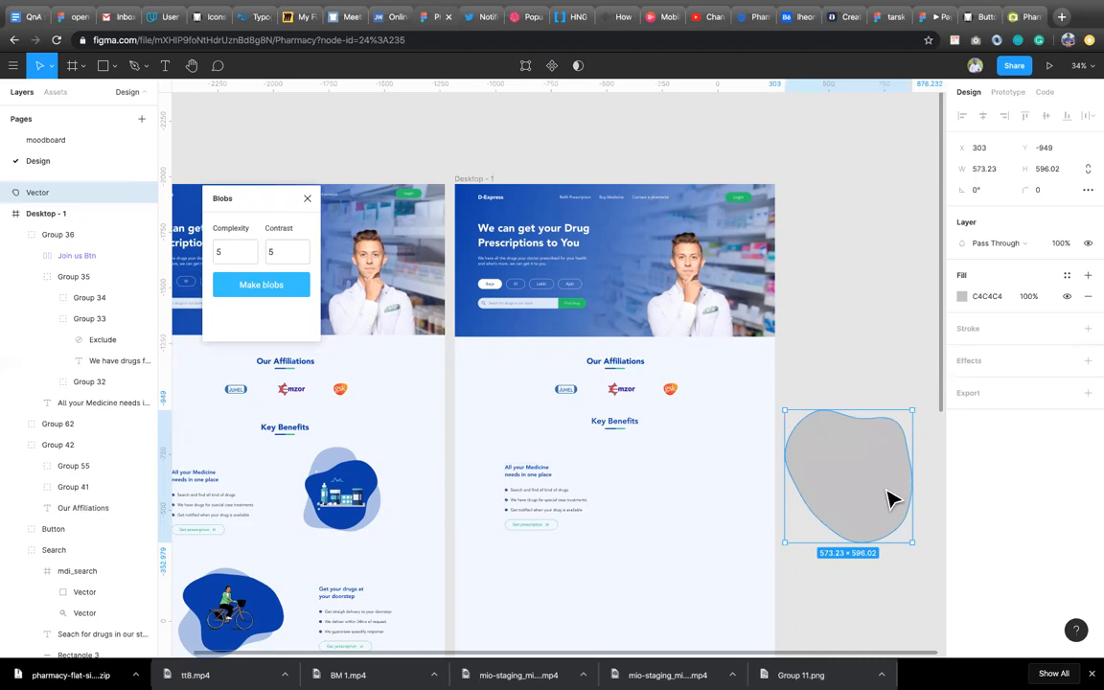
left_click_drag(791, 499, 730, 499)
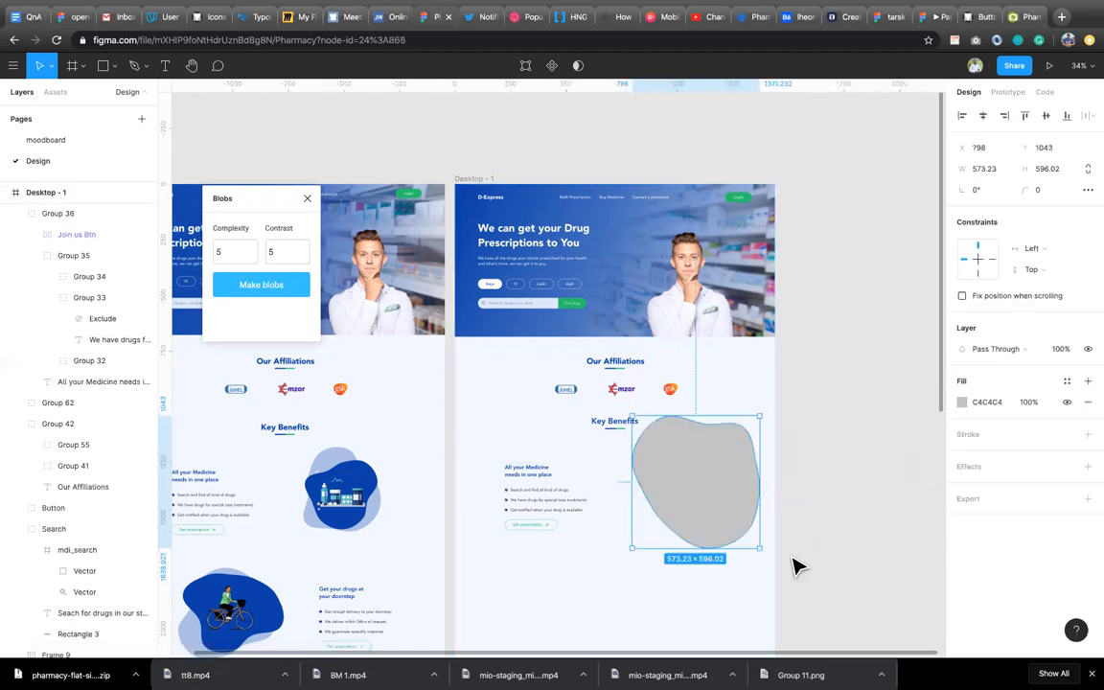
Scale the blob down to 323 × 336 at X 923, Y 1173 and fill it with the Main color style
left_click_drag(708, 519, 709, 526)
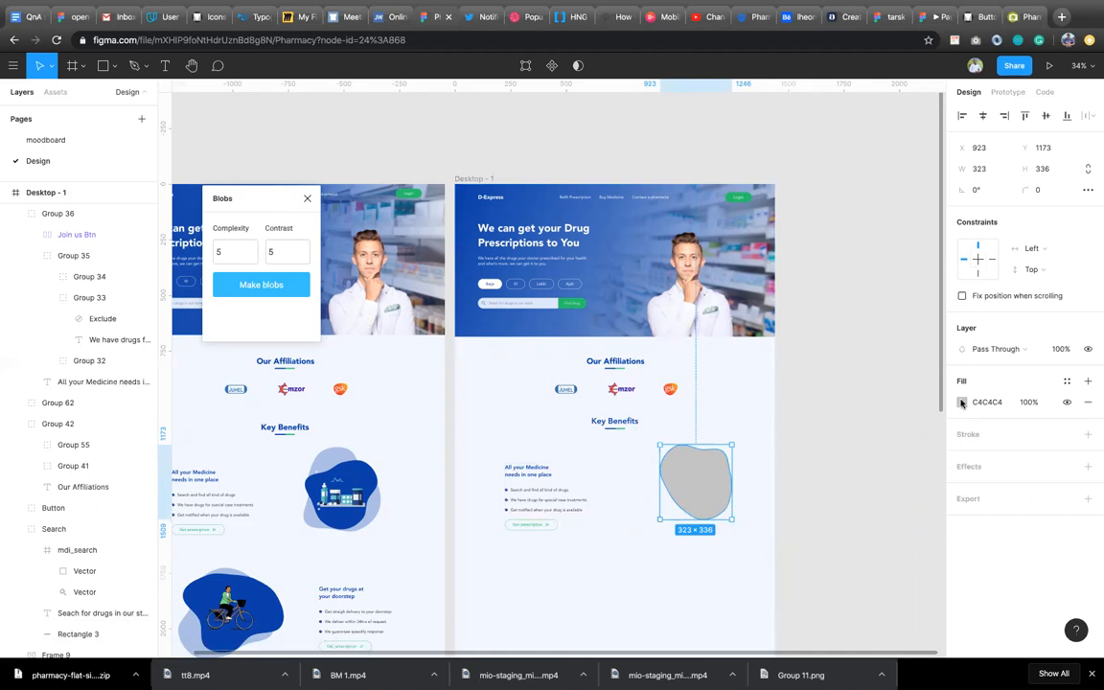
left_click(1067, 380)
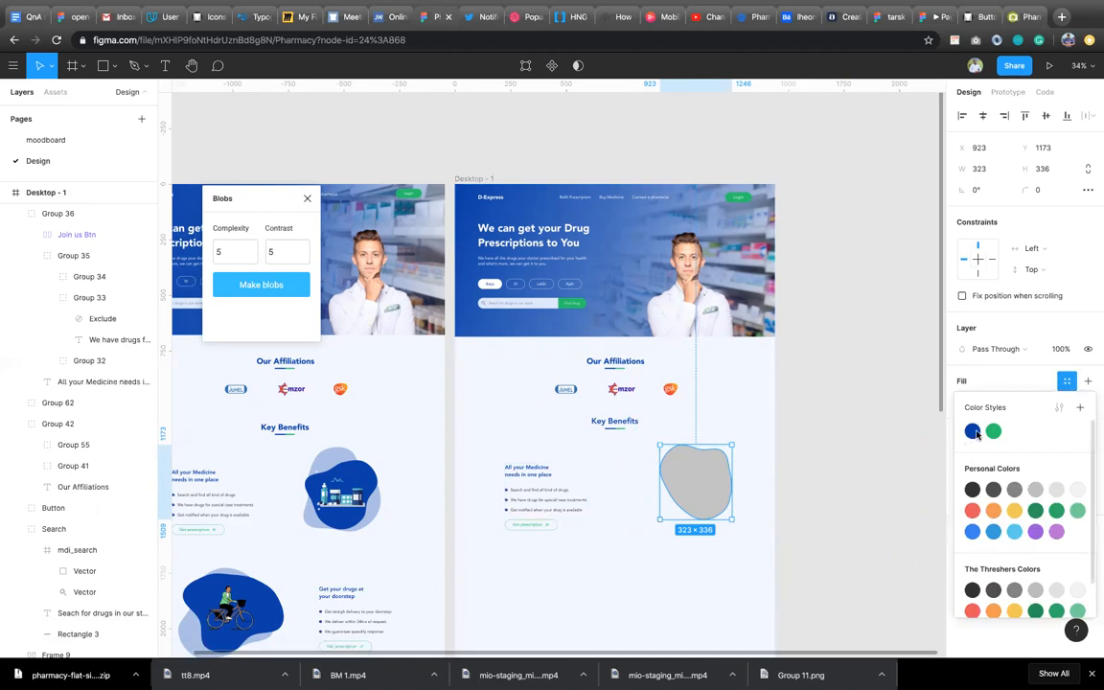
left_click(972, 432)
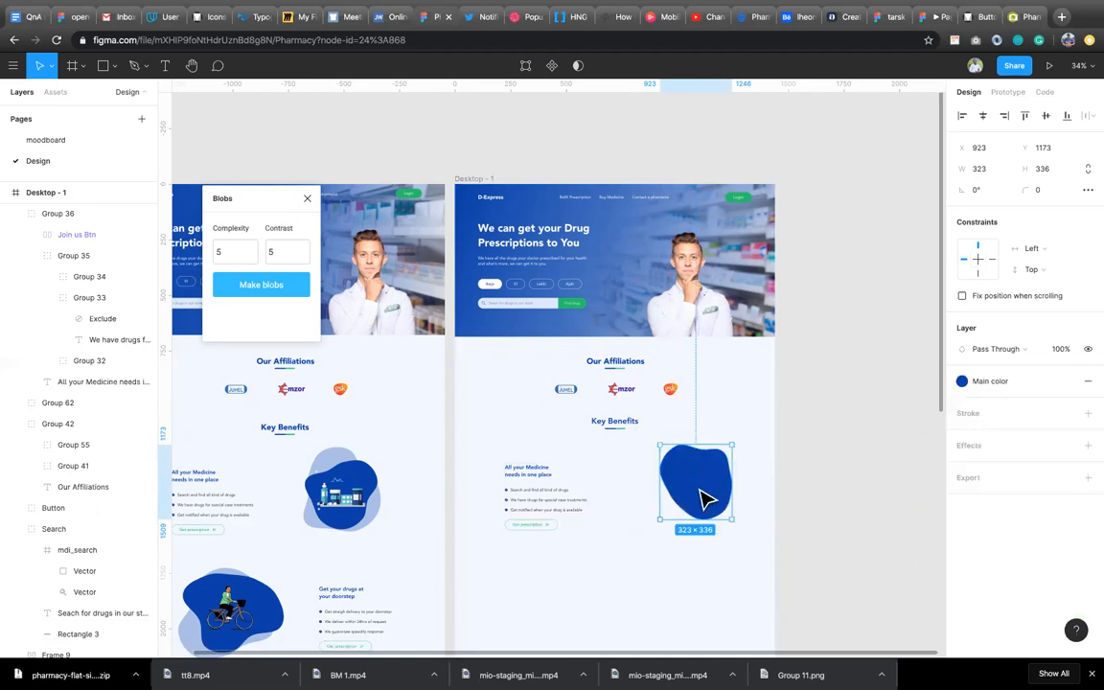
Duplicate the blue blob in place and rotate the lower copy to 60°
key("super+v")
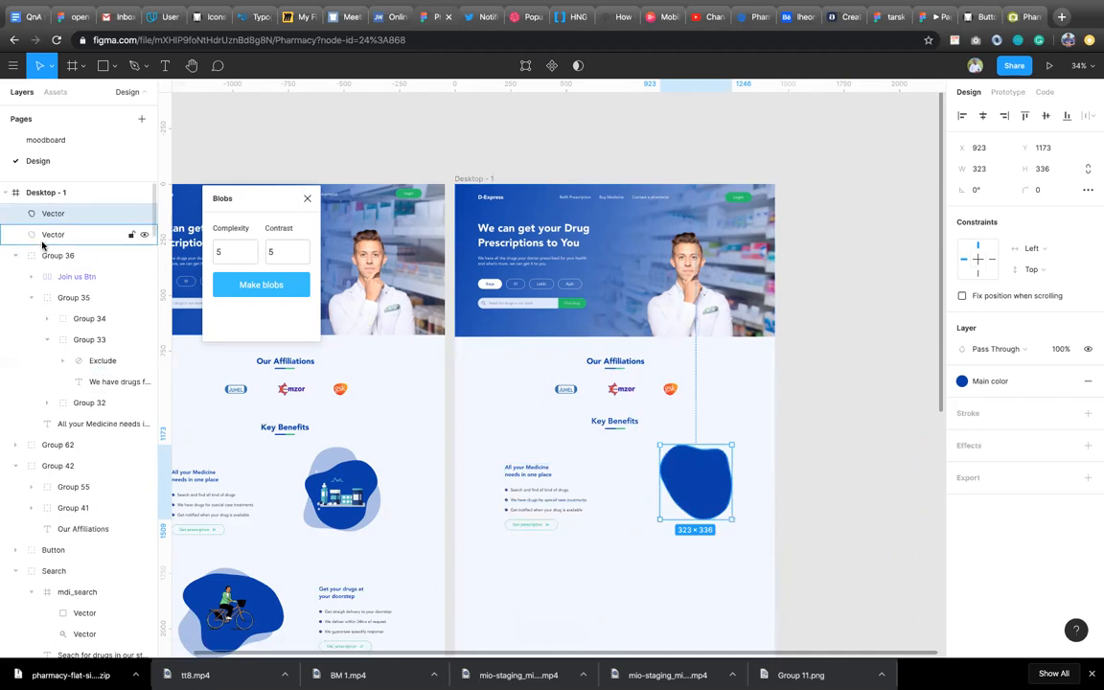
left_click(86, 233)
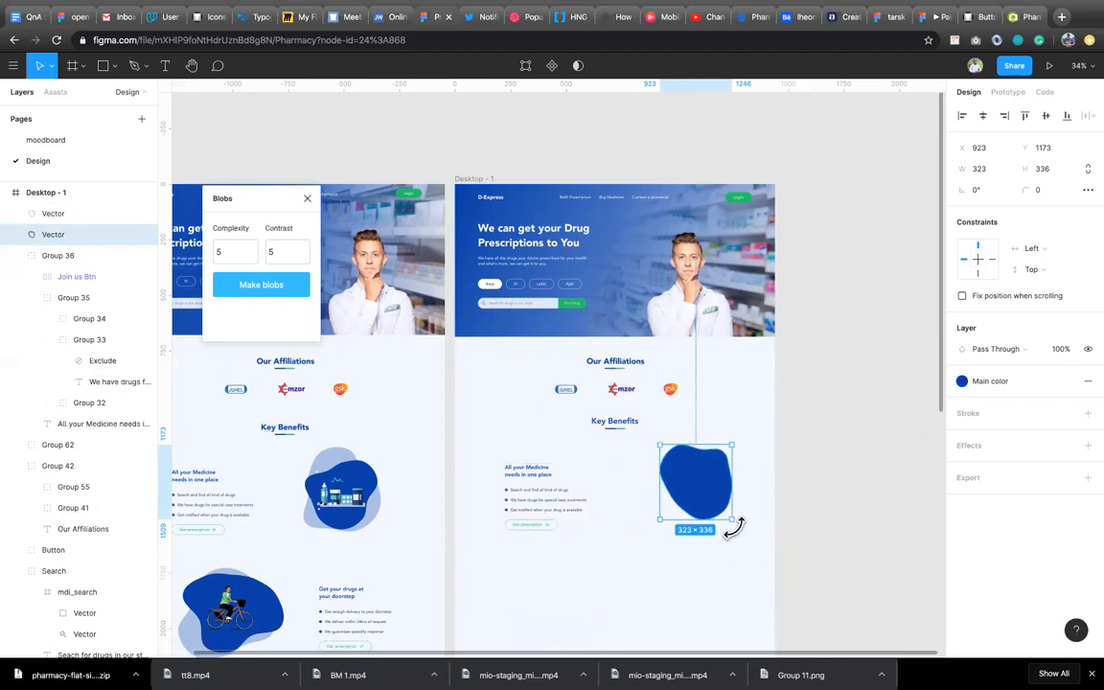
left_click_drag(735, 522, 770, 471)
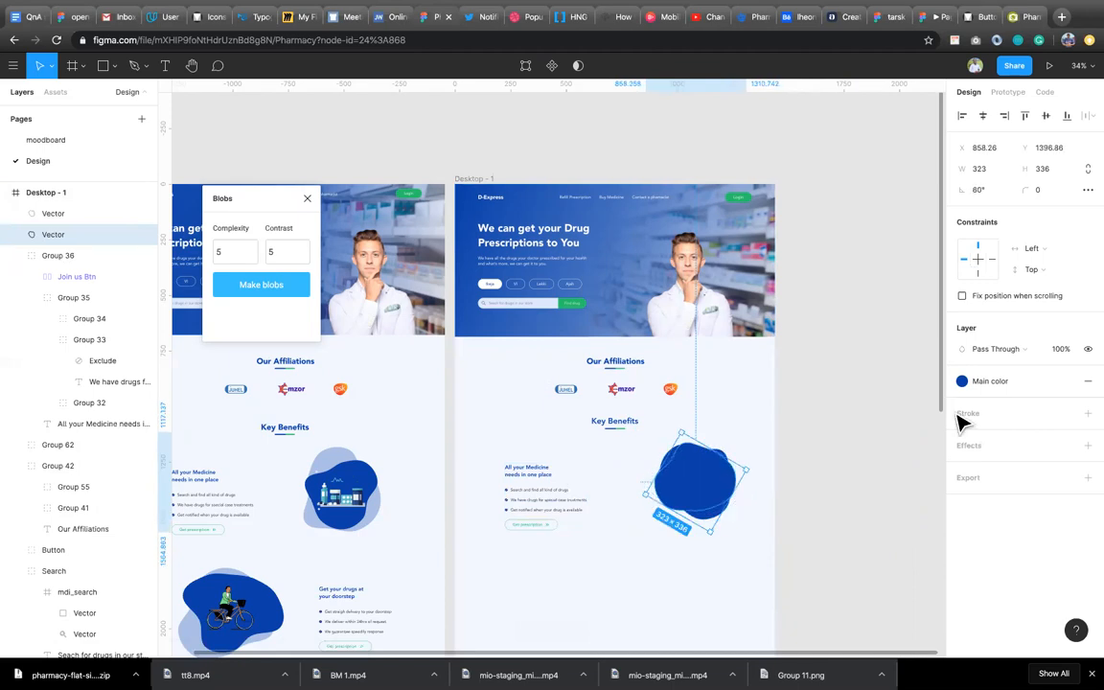
Detach the Main color style from the rotated lower blob and set its 043CAA fill opacity to 30%
left_click(1064, 380)
left_click(1025, 405)
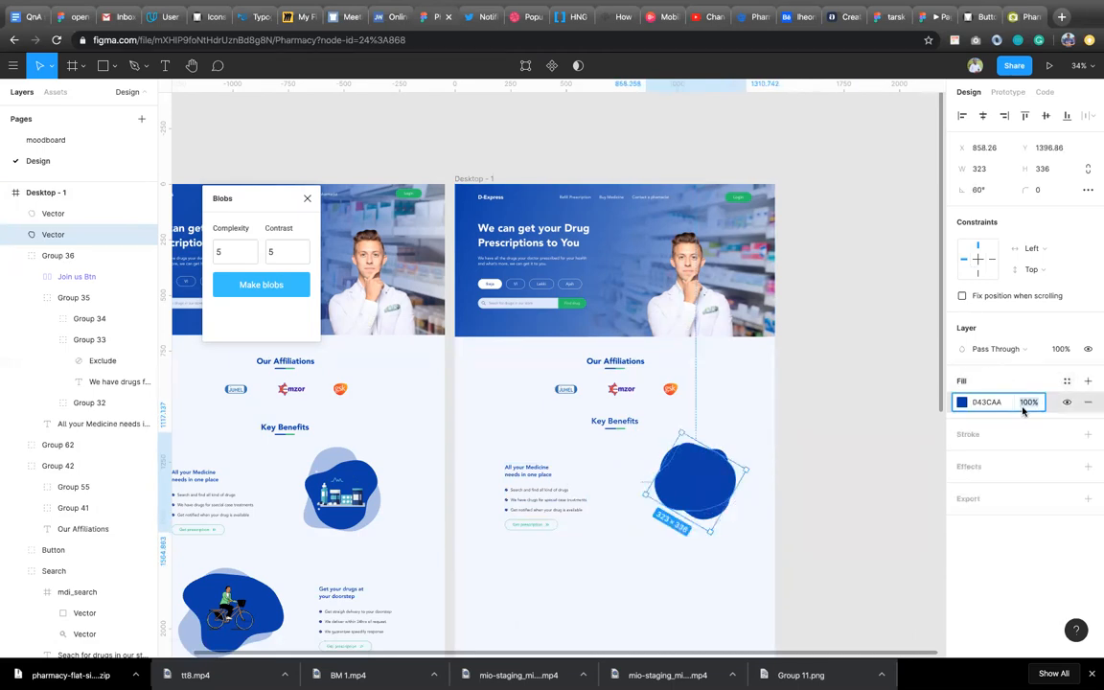
type("20")
key("Return")
left_click(1024, 406)
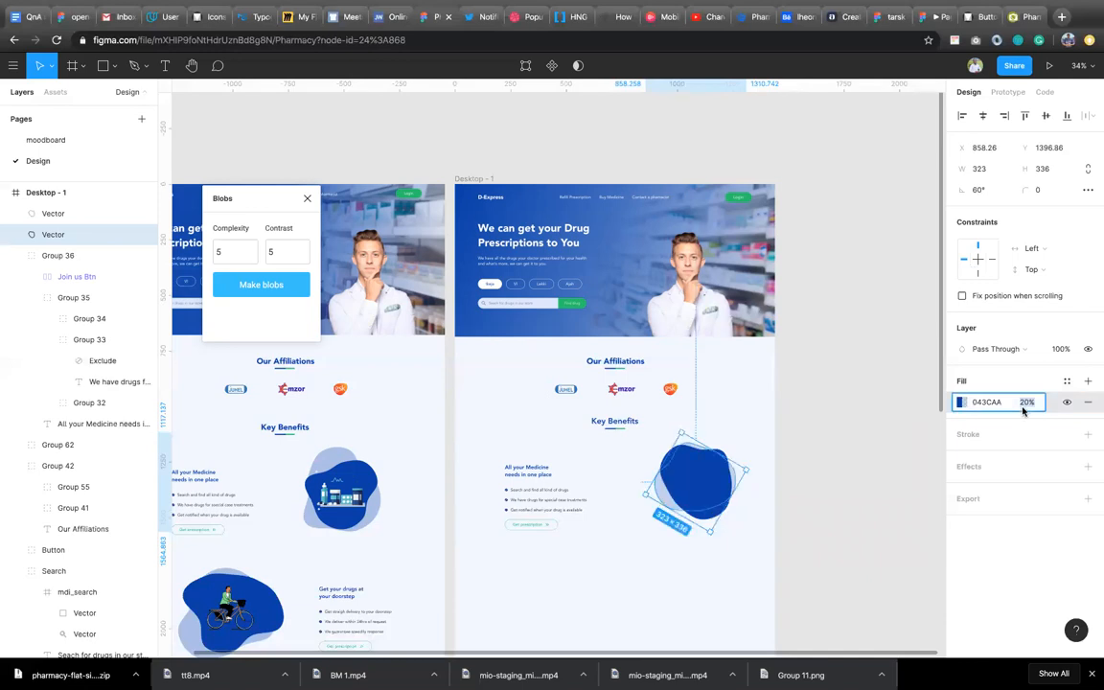
type("30")
key("Return")
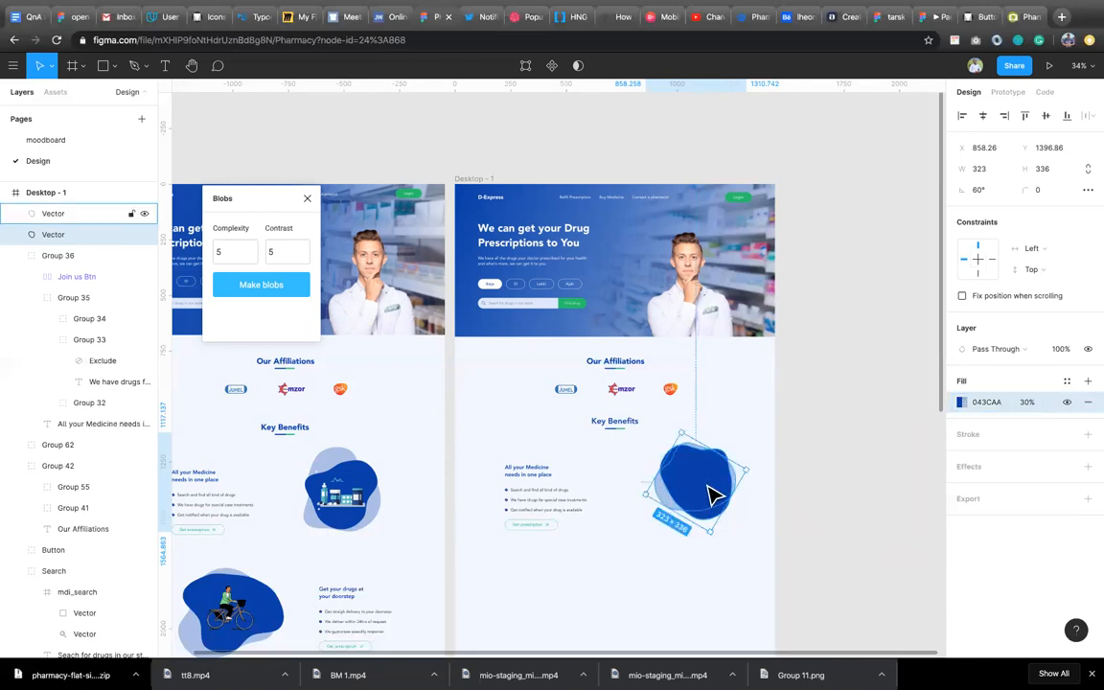
Move the translucent blob down to Y 1406.86 and enlarge it to about 347 × 361
key("shift+Down")
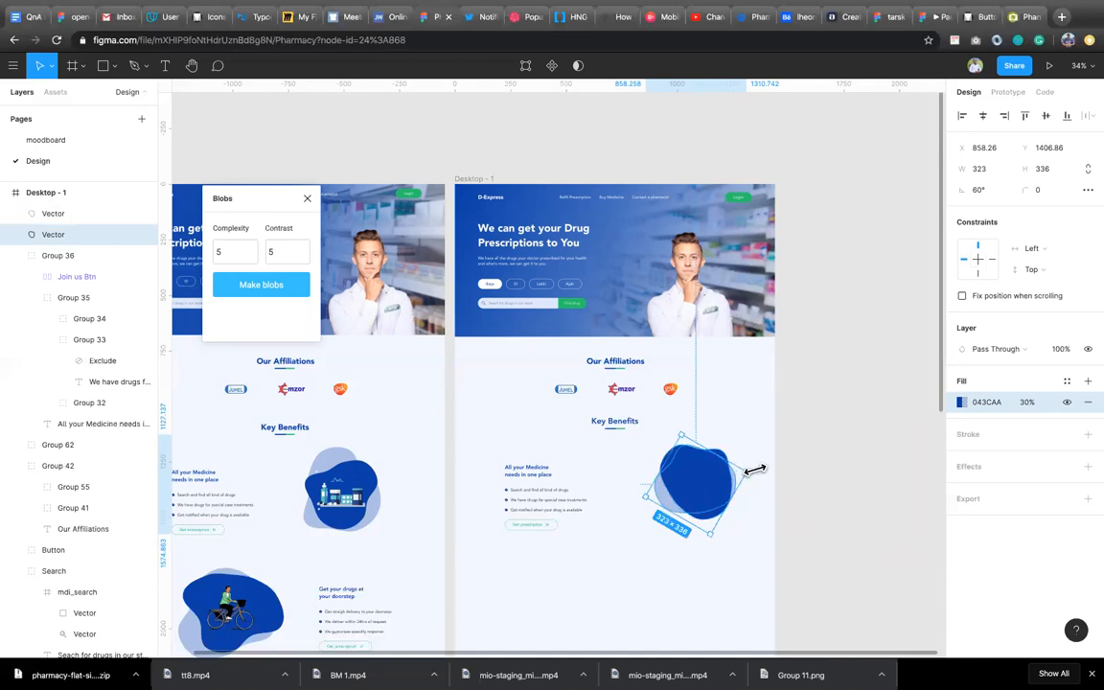
left_click_drag(756, 469, 765, 473)
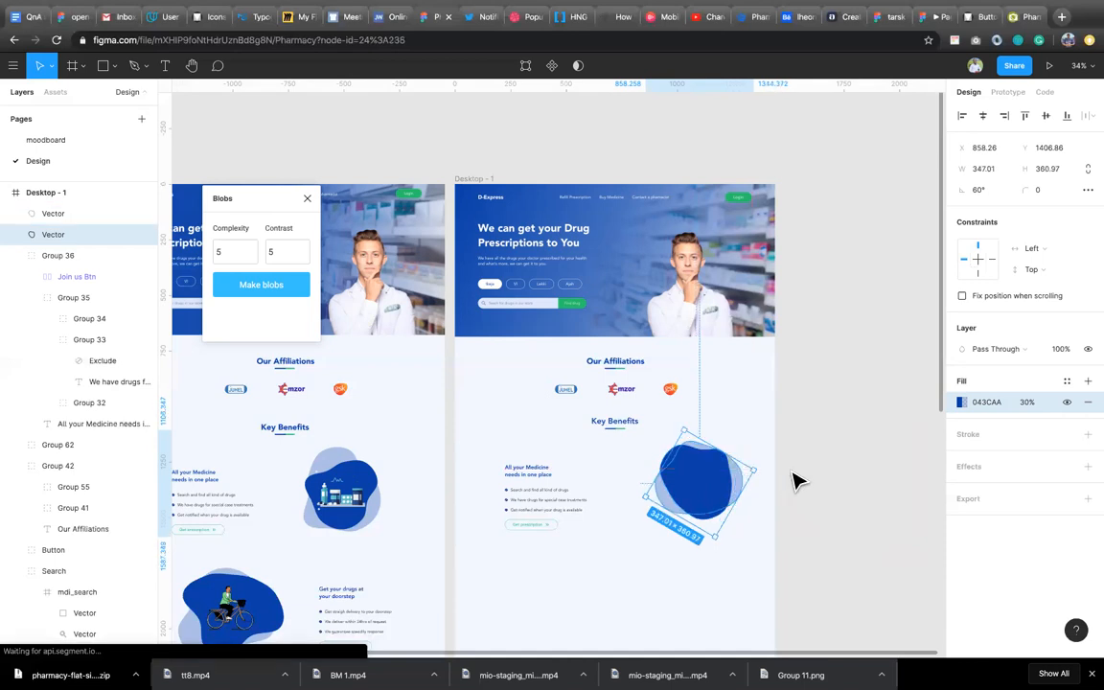
left_click(796, 480)
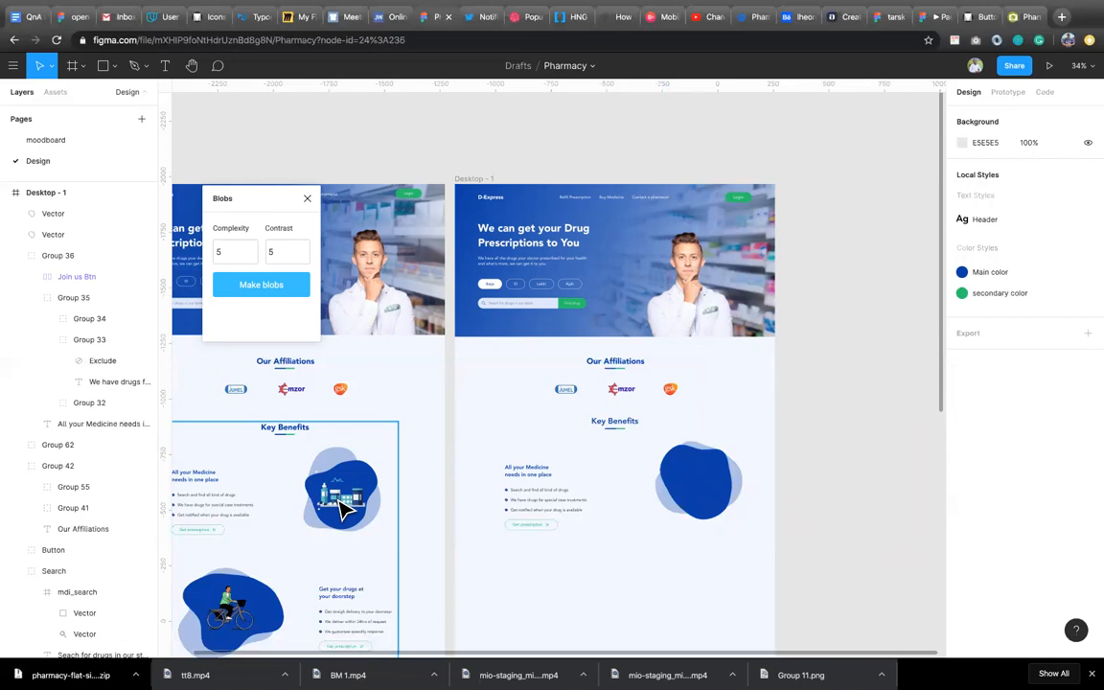
Copy the medicine illustration from the reference design and place it over the blue blob in Desktop - 1 at X 989, Y 1234
left_click(342, 507)
left_click(342, 508)
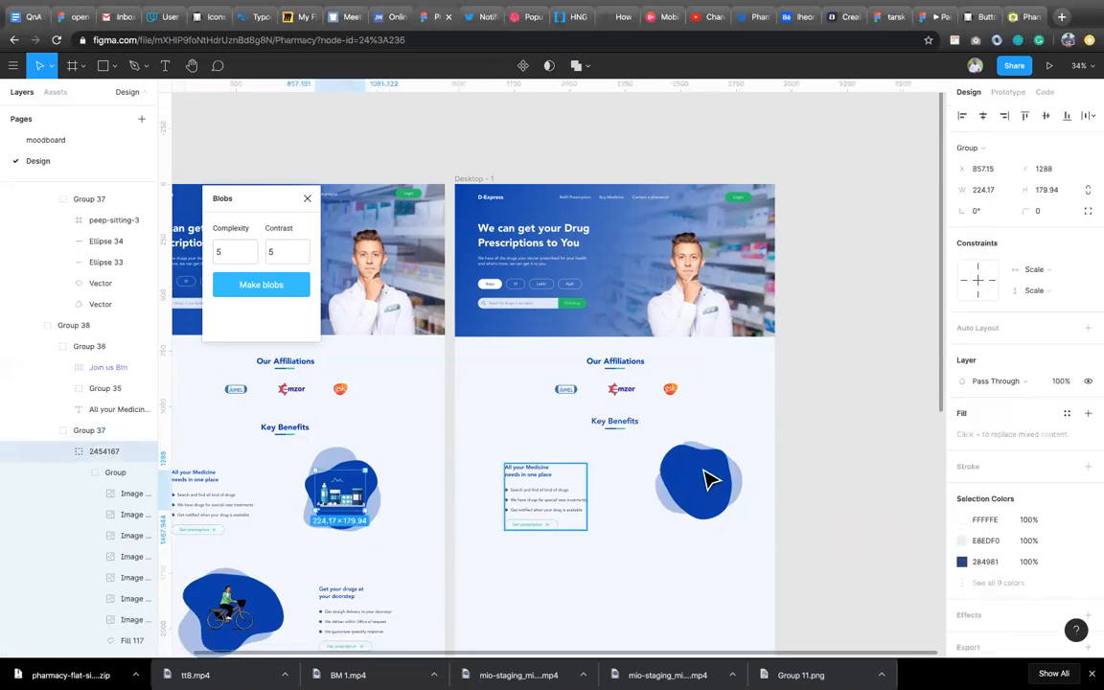
left_click(706, 484)
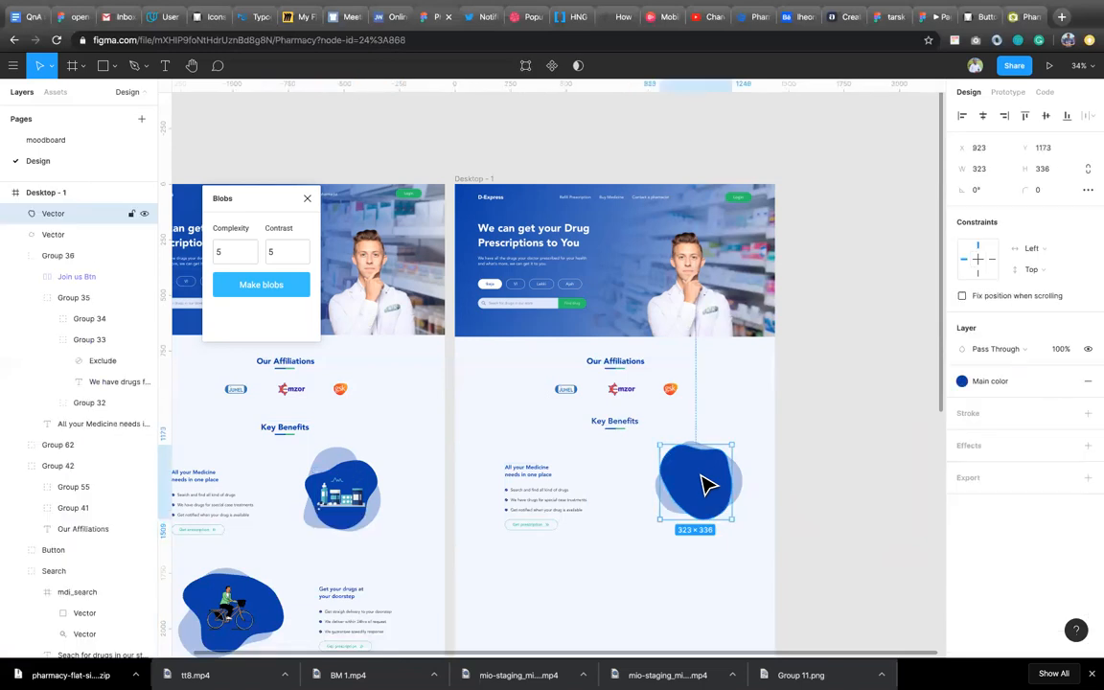
key("ctrl+v")
left_click_drag(606, 424, 706, 500)
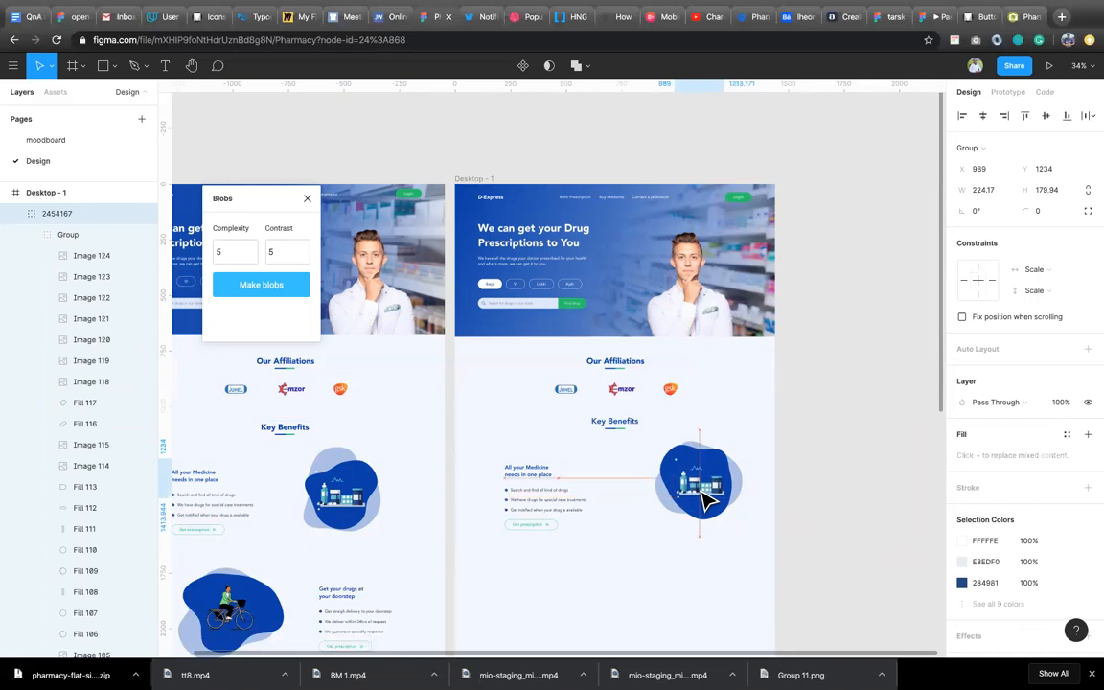
Group the medicine artwork with its two blobs and rename the group as Medicine illustration
left_click_drag(738, 543, 646, 438)
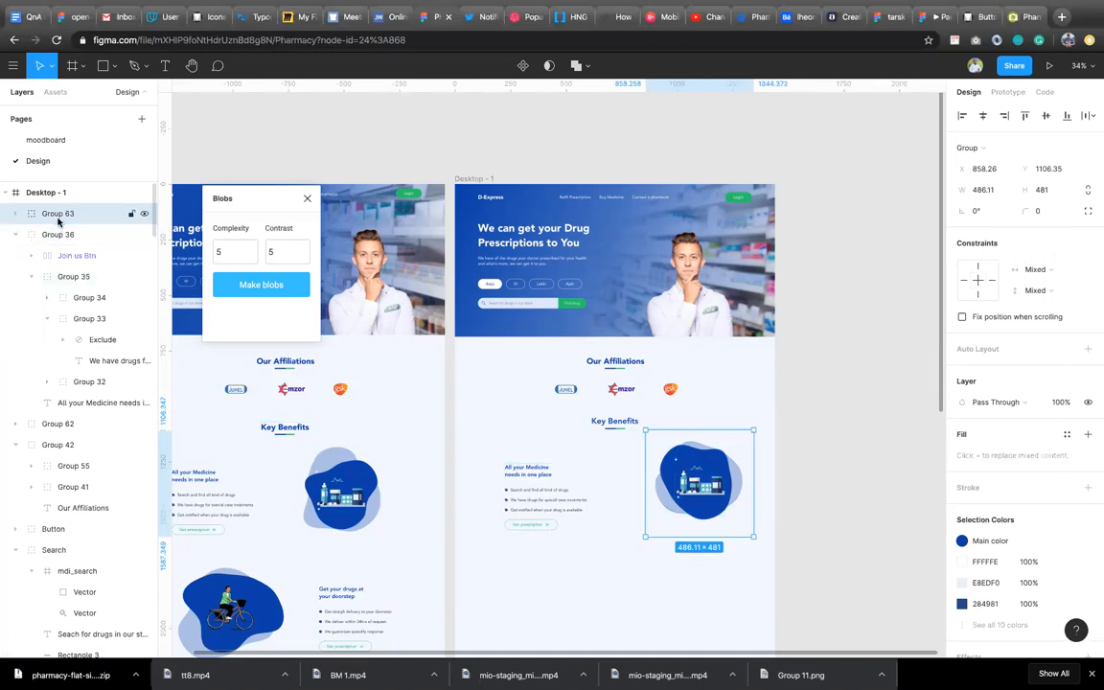
double_click(57, 217)
type("Me")
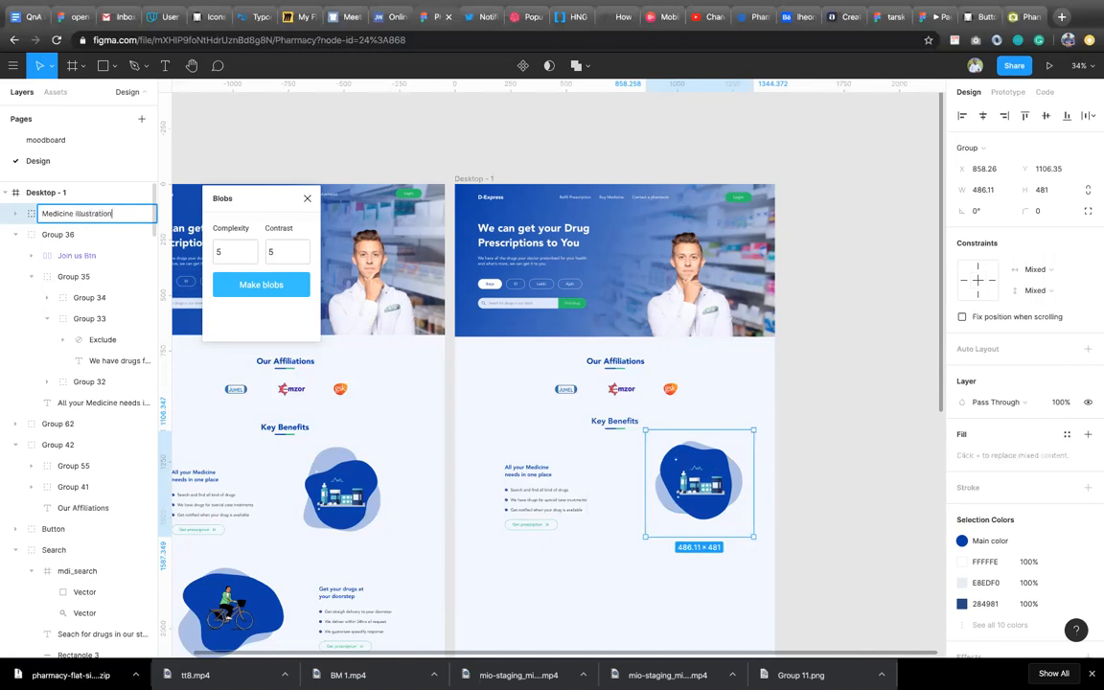
type("dicine illustration")
key("Return")
Collapse Group 36, which holds the "All your Medicine needs in one place" text, and rename it as Medicine description
left_click(14, 235)
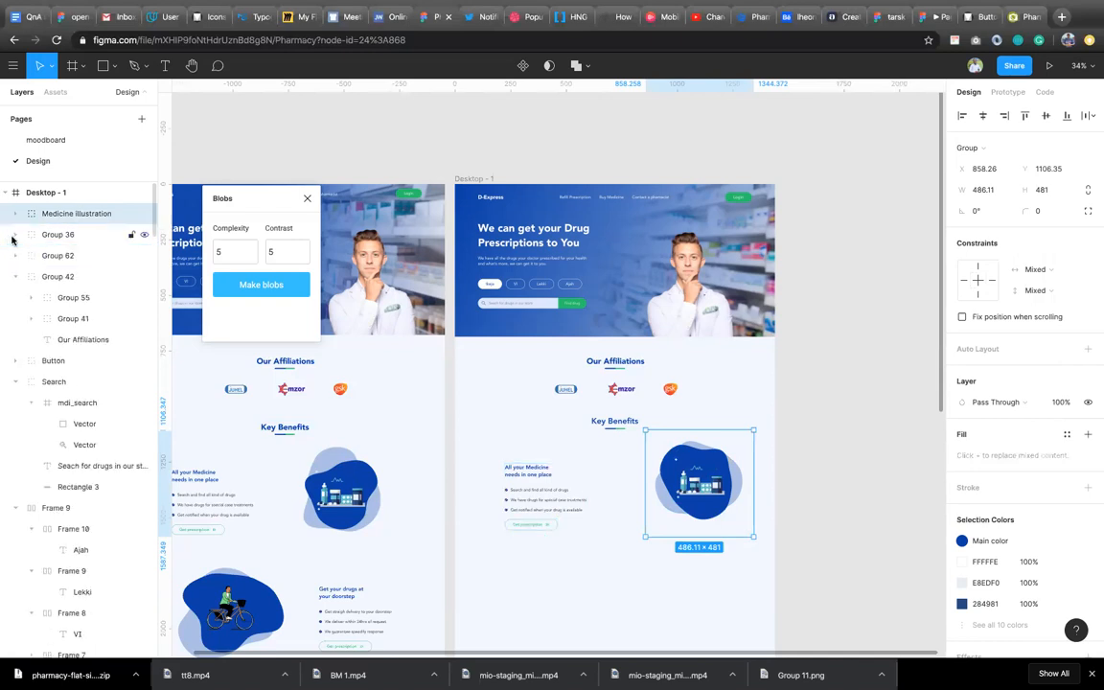
double_click(42, 234)
type("Medicine de")
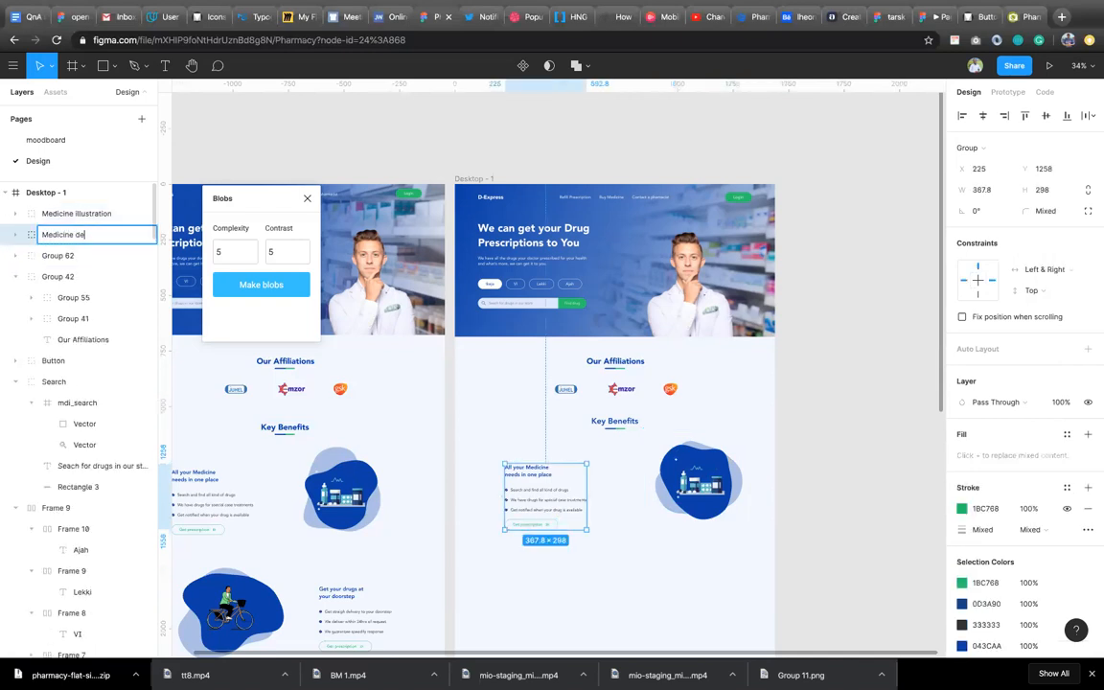
type("scription")
key("Return")
Rename the Key Benefits heading group as Key Benefit
left_click(53, 257)
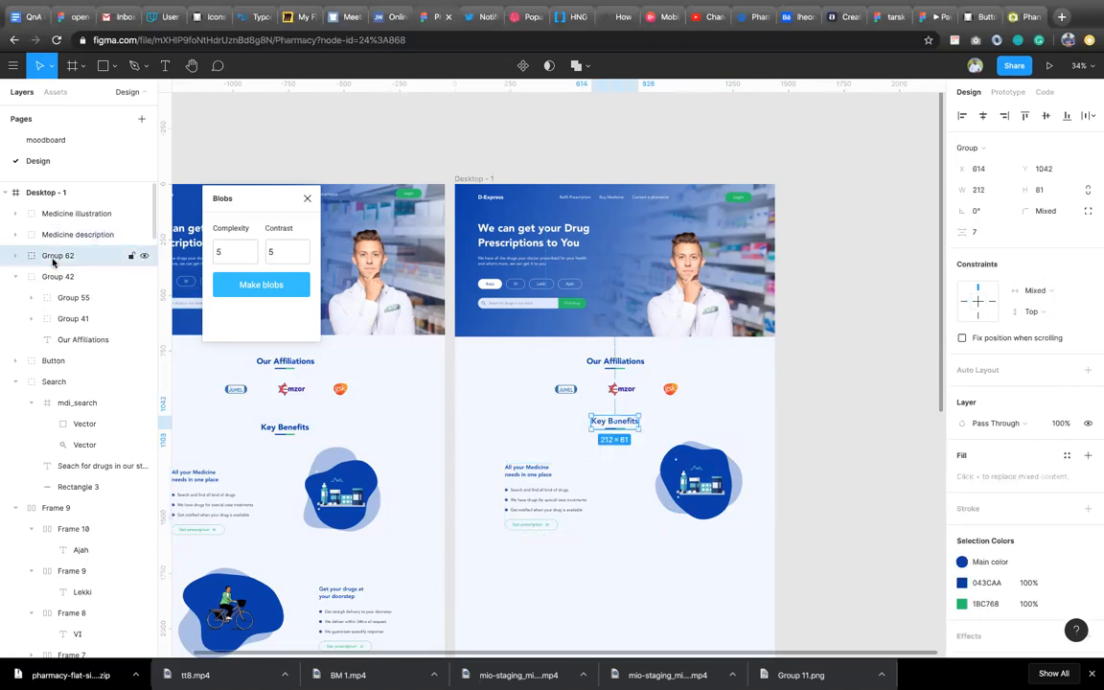
double_click(70, 263)
type("Key Bebefit")
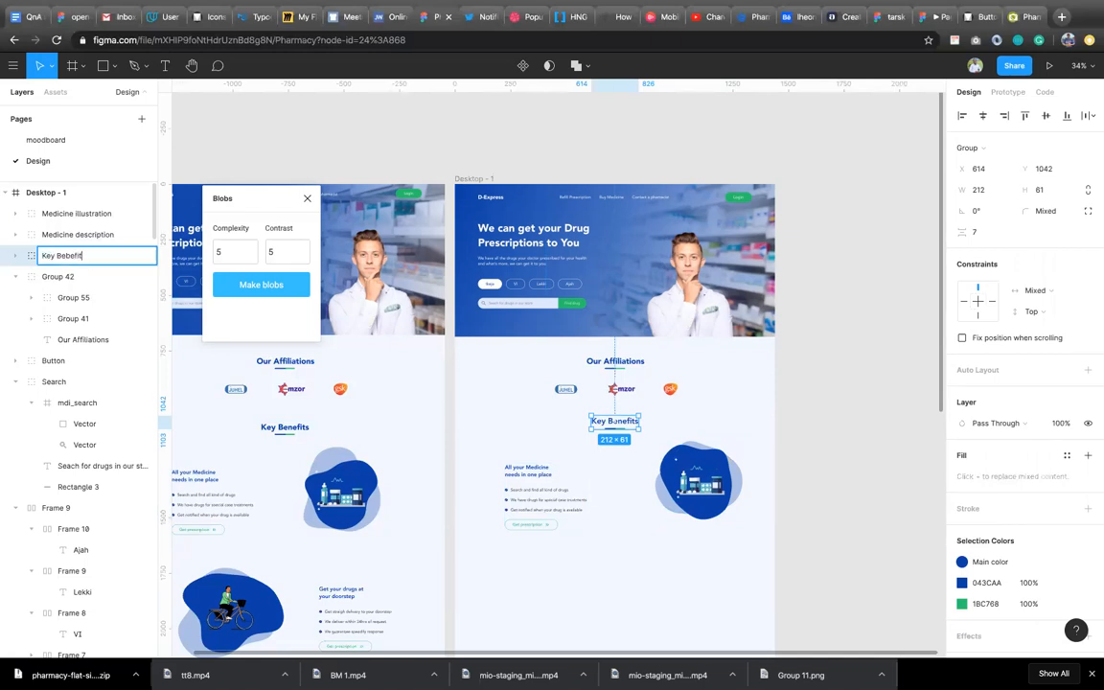
key("Return")
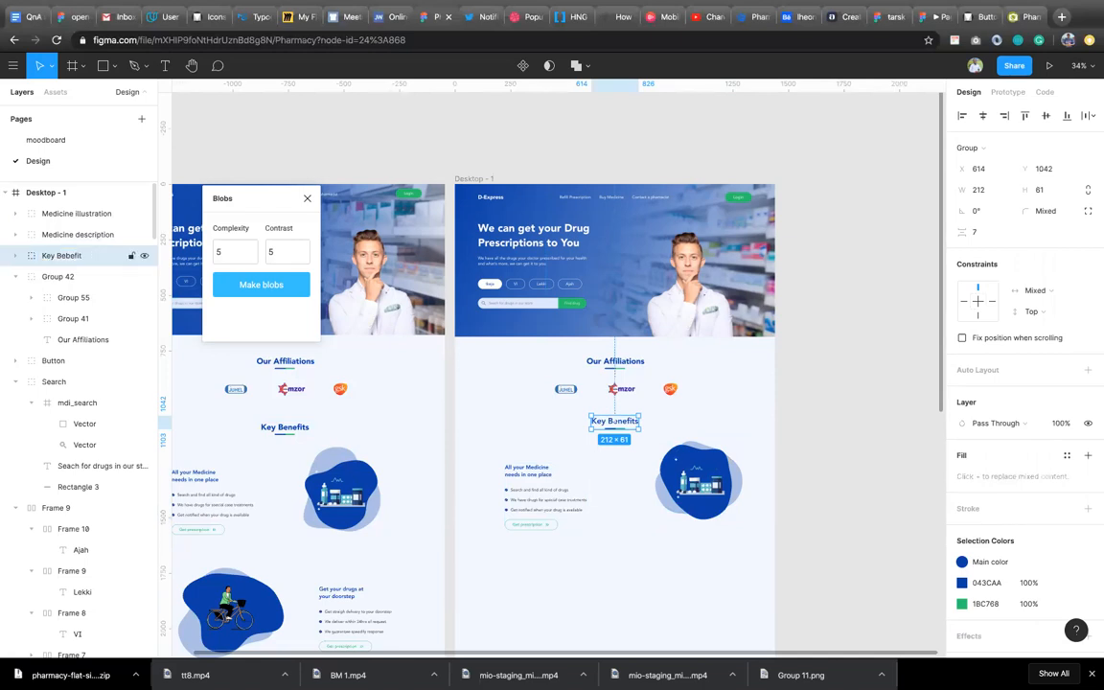
double_click(68, 256)
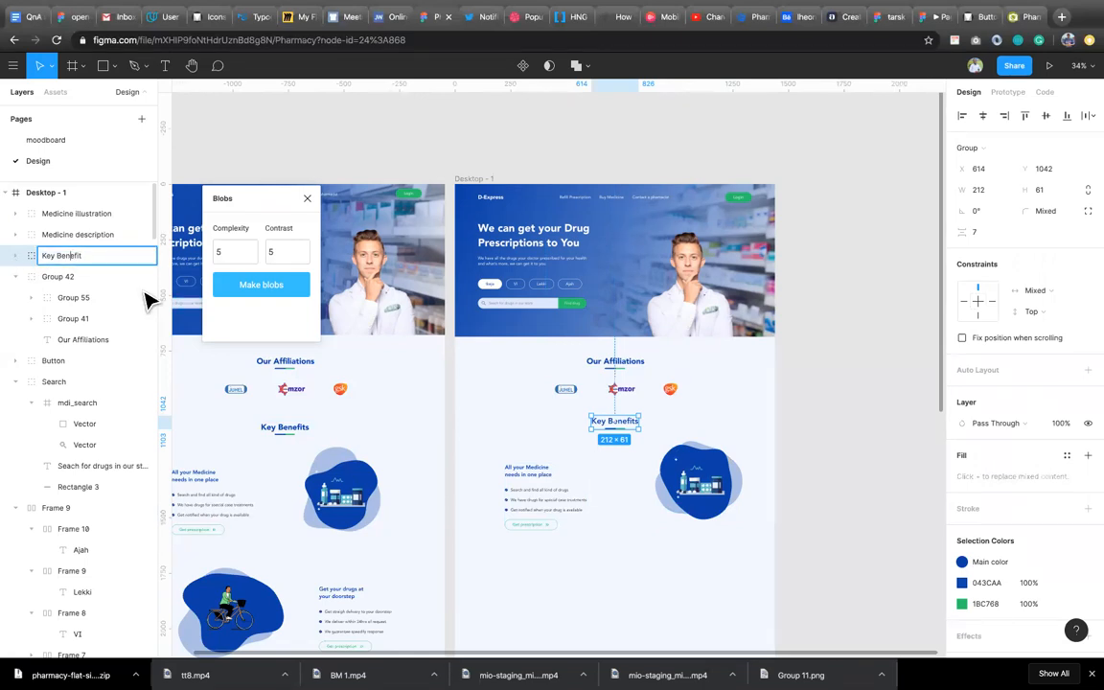
left_click(31, 258)
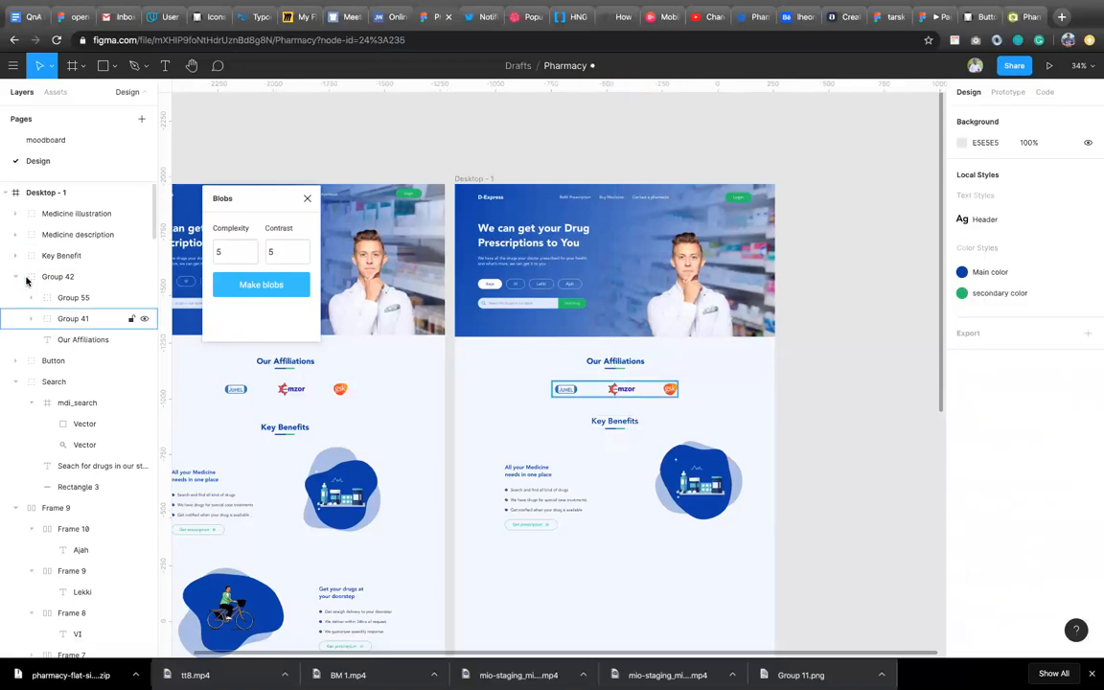
Rename the group holding the affiliations heading and logos as Affiliations
left_click(28, 281)
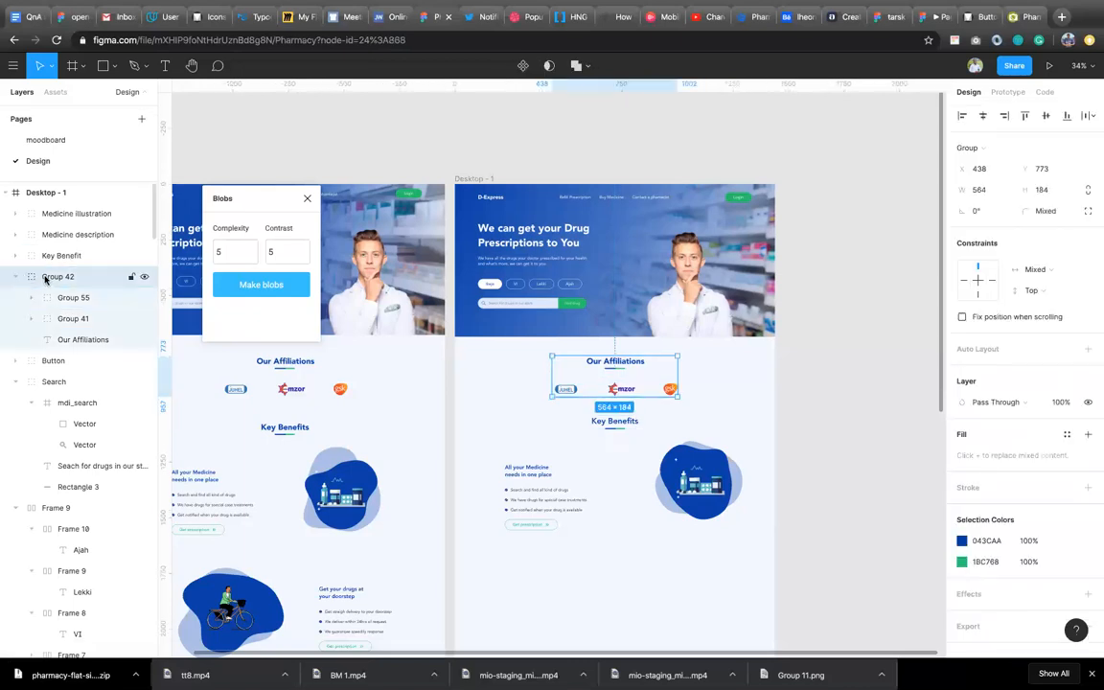
double_click(44, 278)
type("Affiliatio")
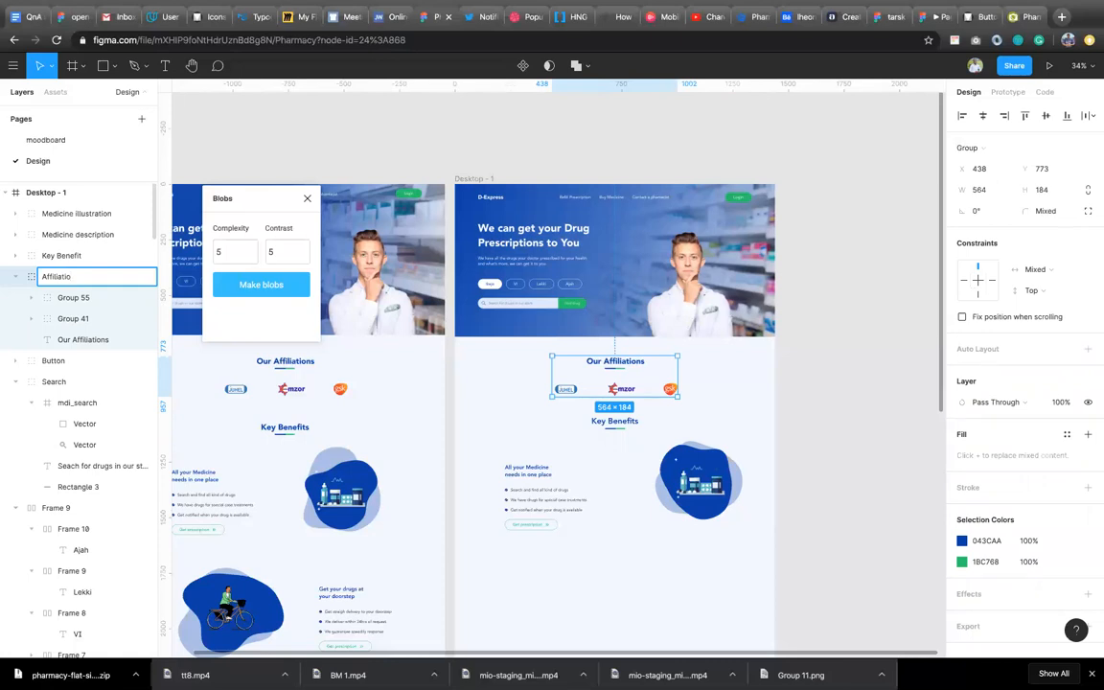
type("ns")
key("Return")
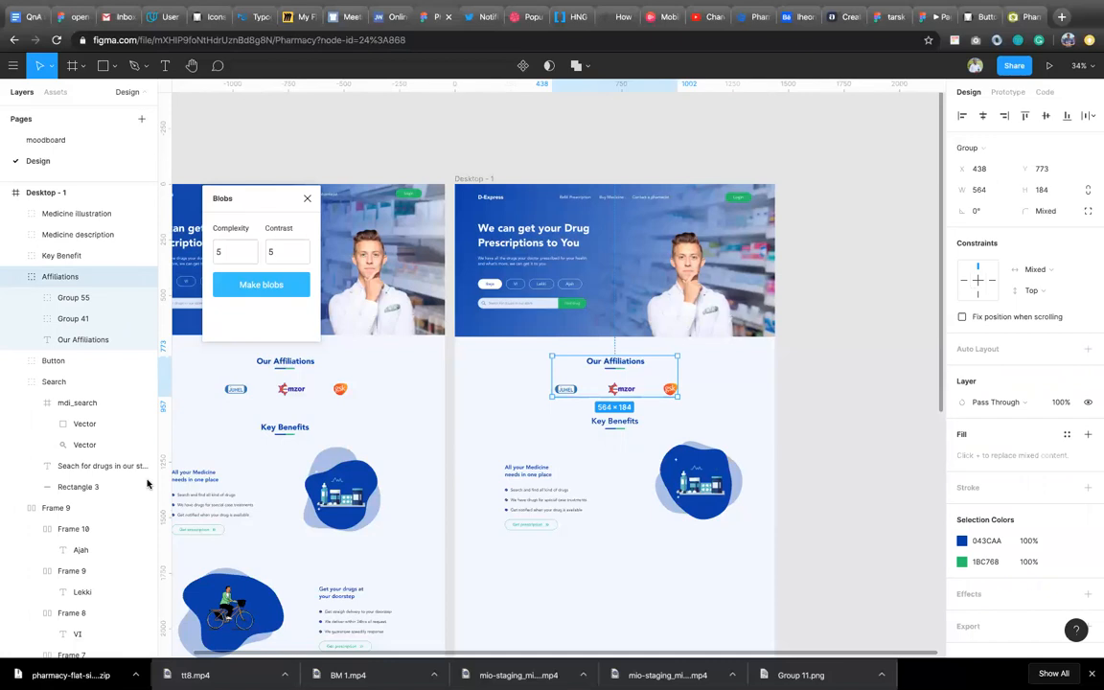
Close the Blobs plugin window
scroll(617, 536, "down", 3)
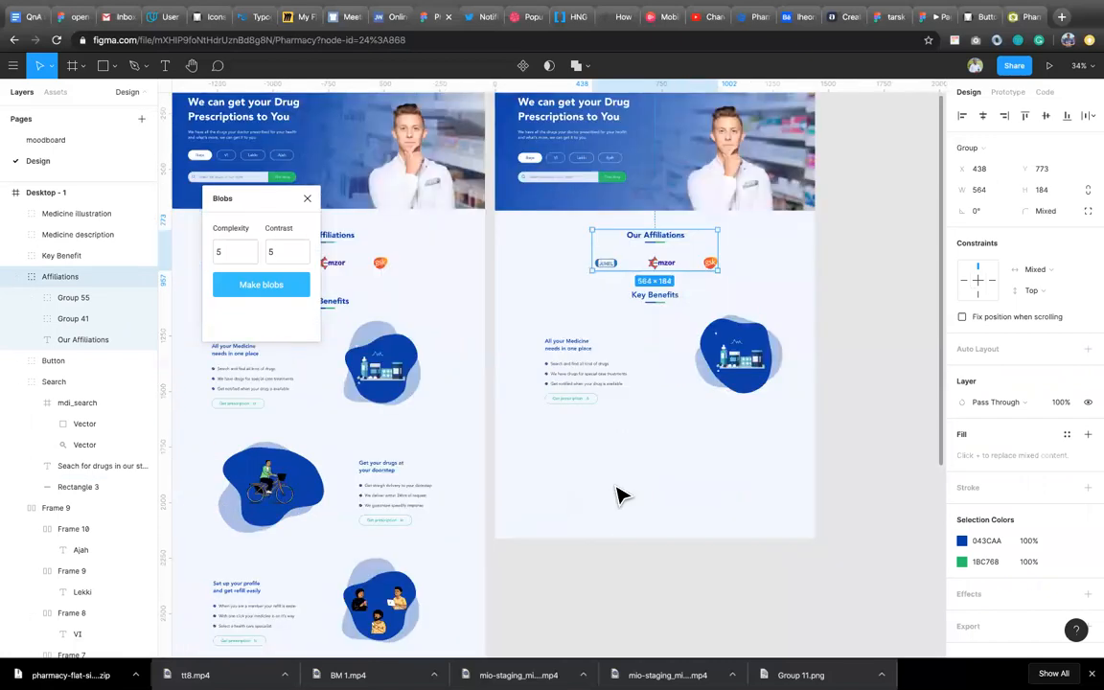
scroll(643, 289, "up", 2)
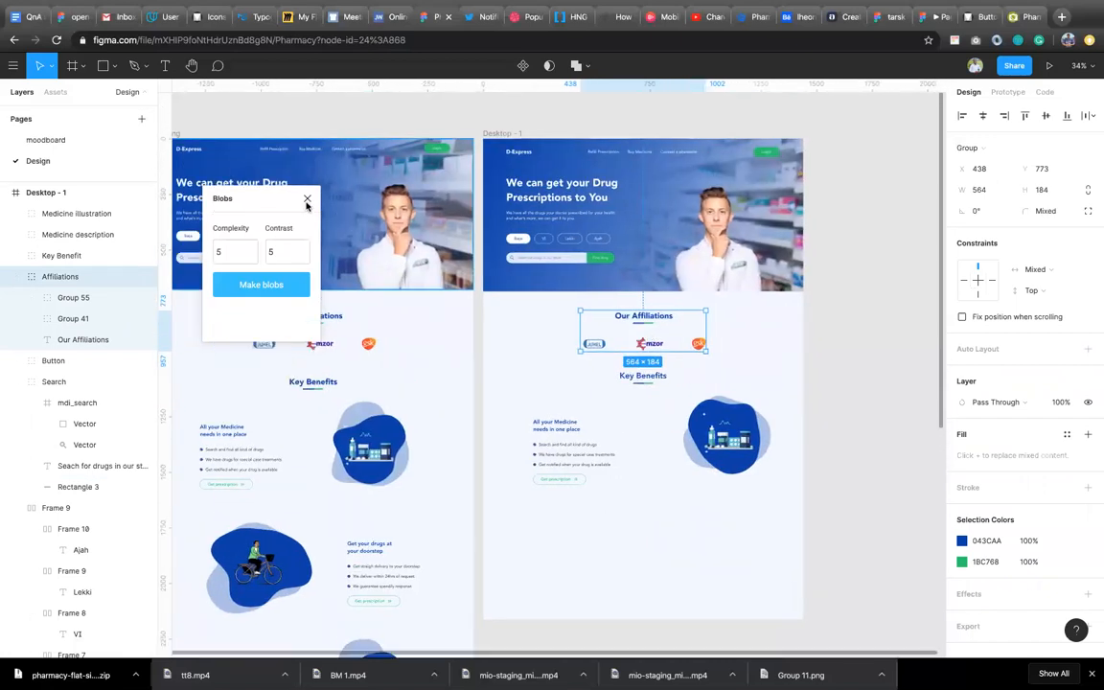
left_click(307, 198)
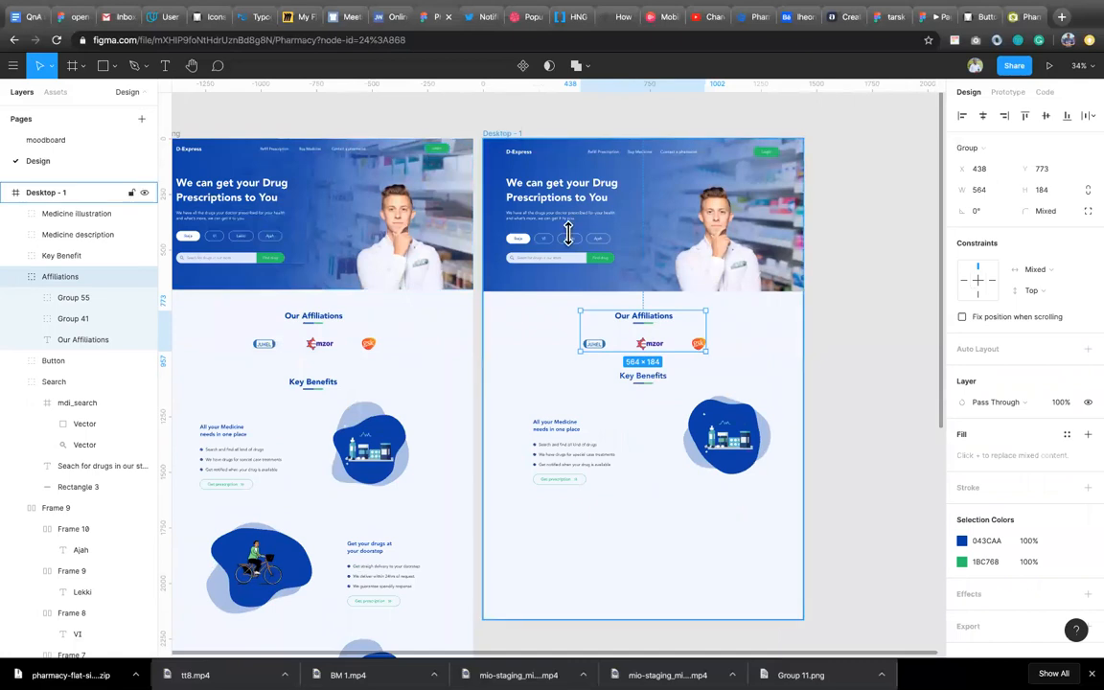
Try extending the Desktop - 1 frame to a height of 2282, and undo the resize
left_click(622, 459)
scroll(623, 459, "down", 2)
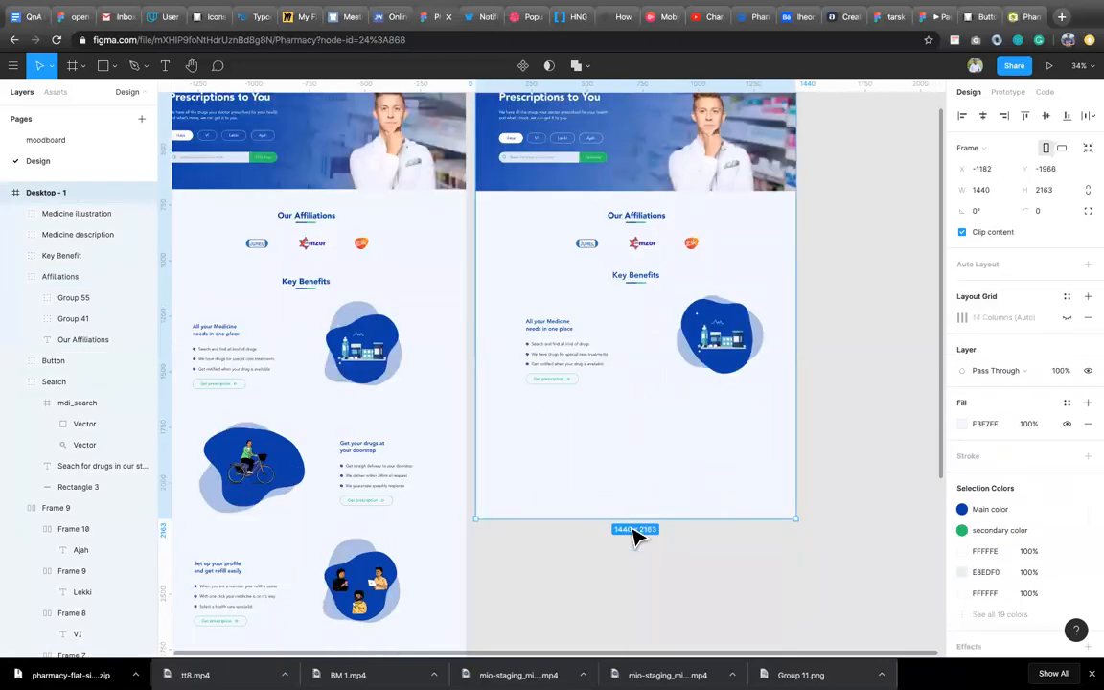
left_click_drag(635, 580, 638, 540)
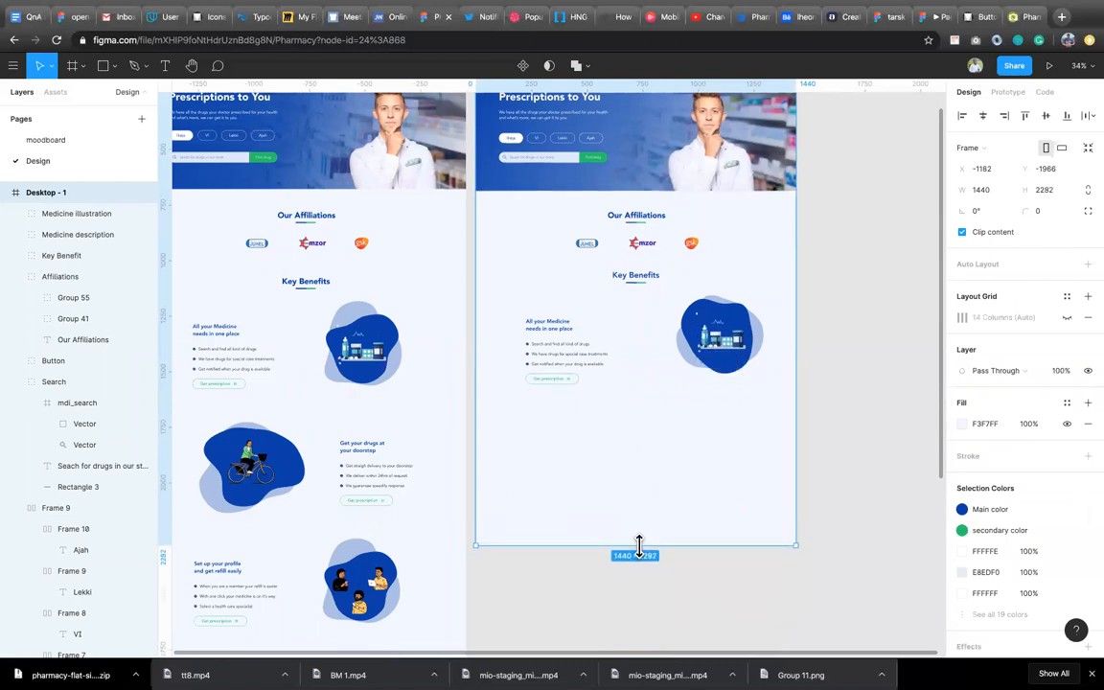
key("ctrl+z")
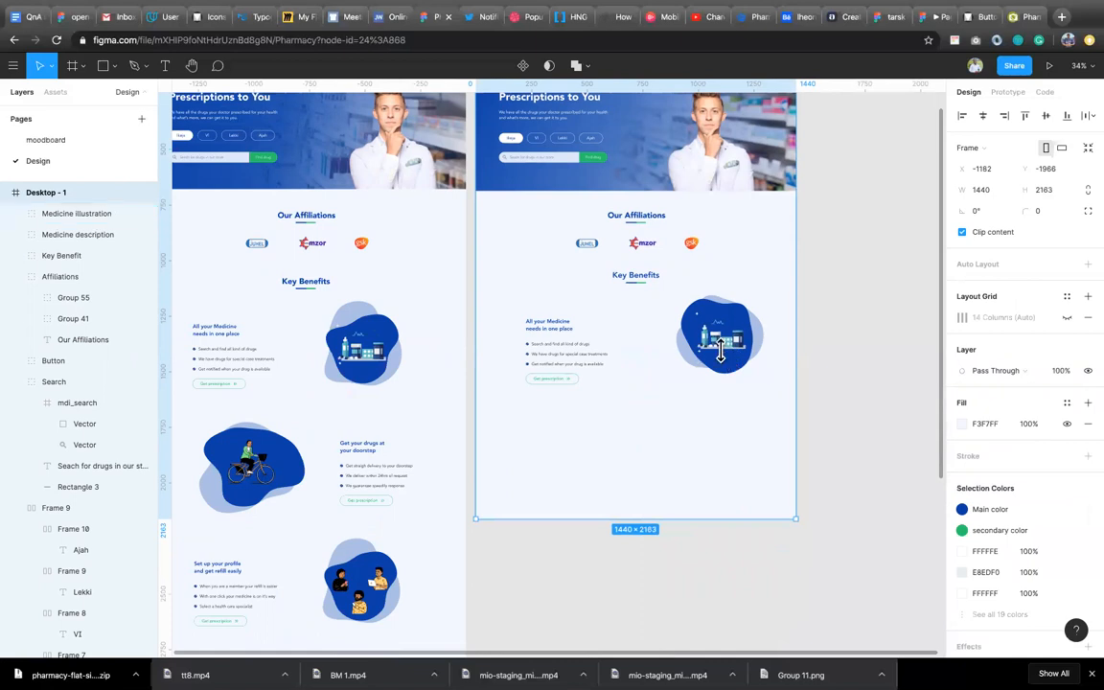
Set the medicine artwork's constraints to Left & Right horizontally and Top vertically
double_click(730, 361)
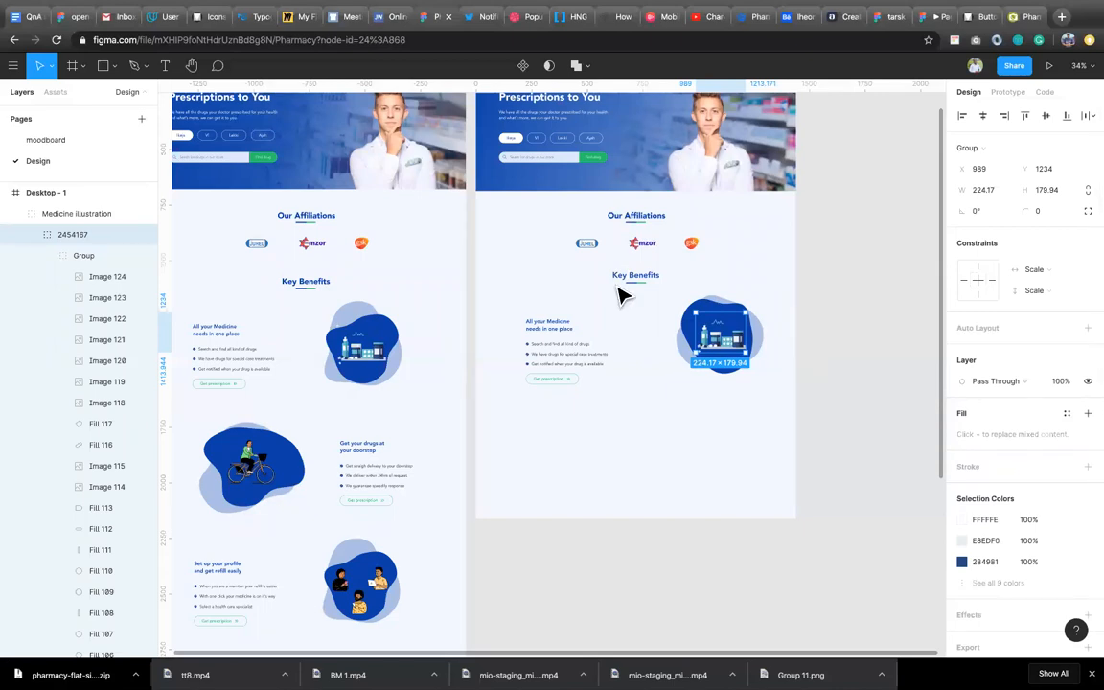
scroll(642, 501, "up", 3)
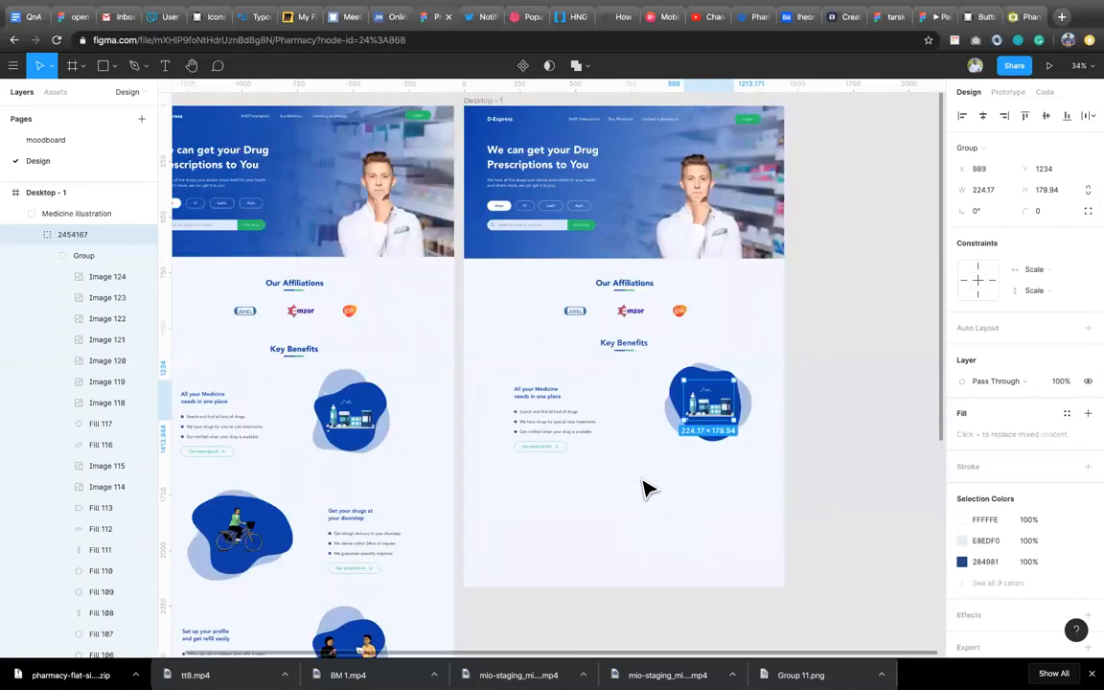
left_click(1082, 269)
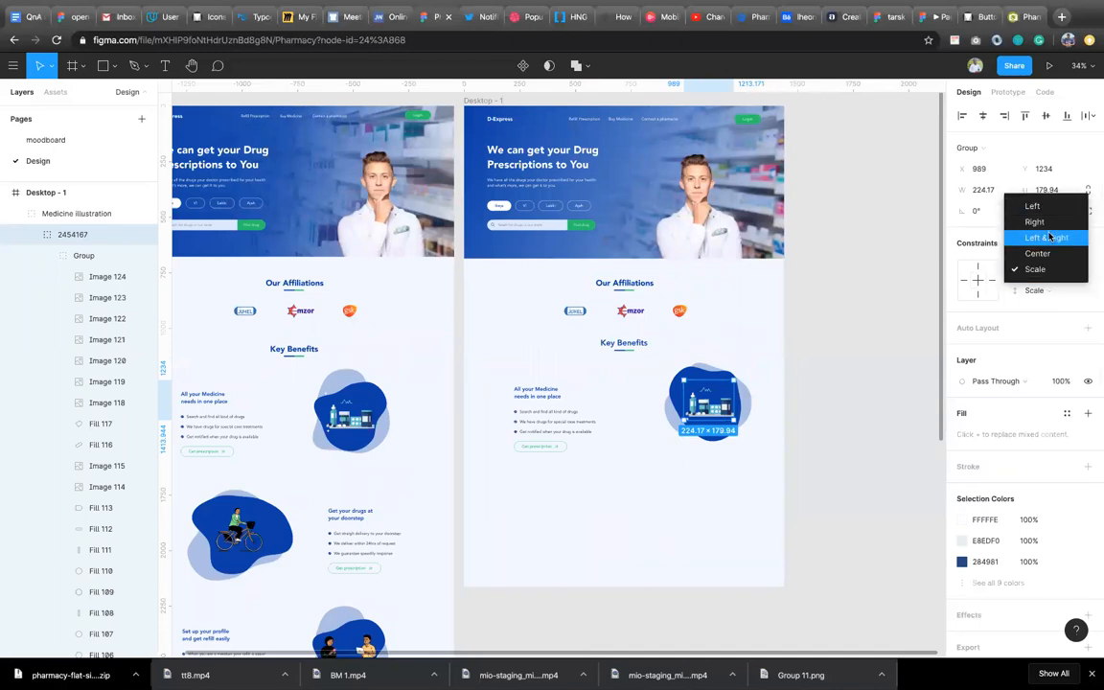
left_click(1046, 237)
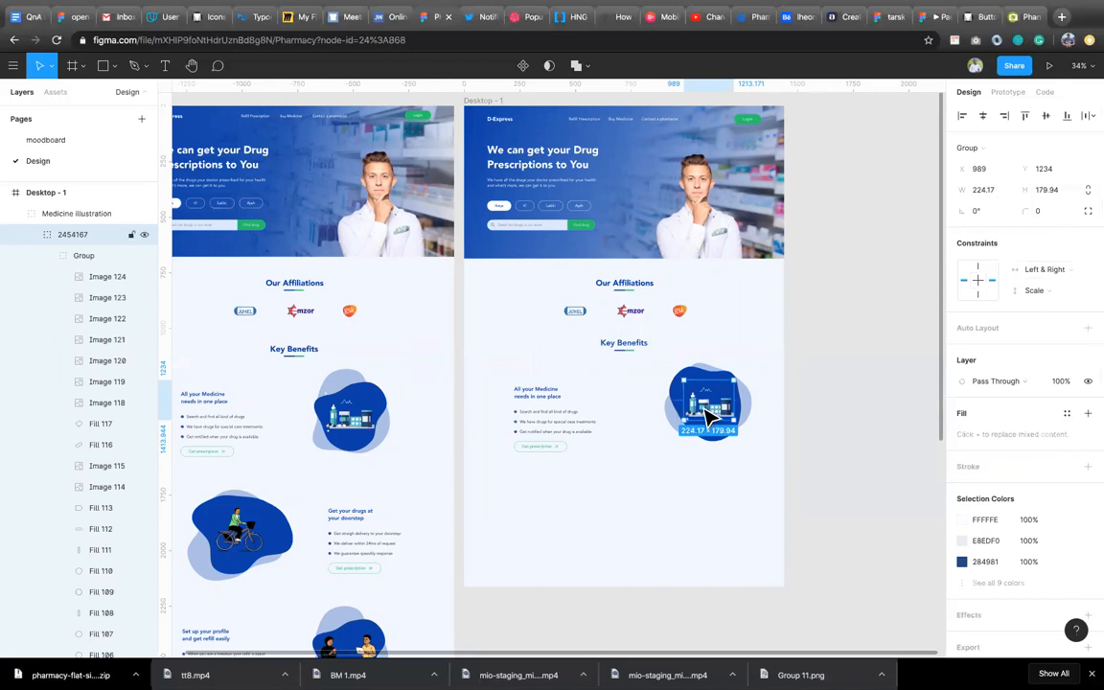
scroll(711, 411, "up", 10, "ctrl")
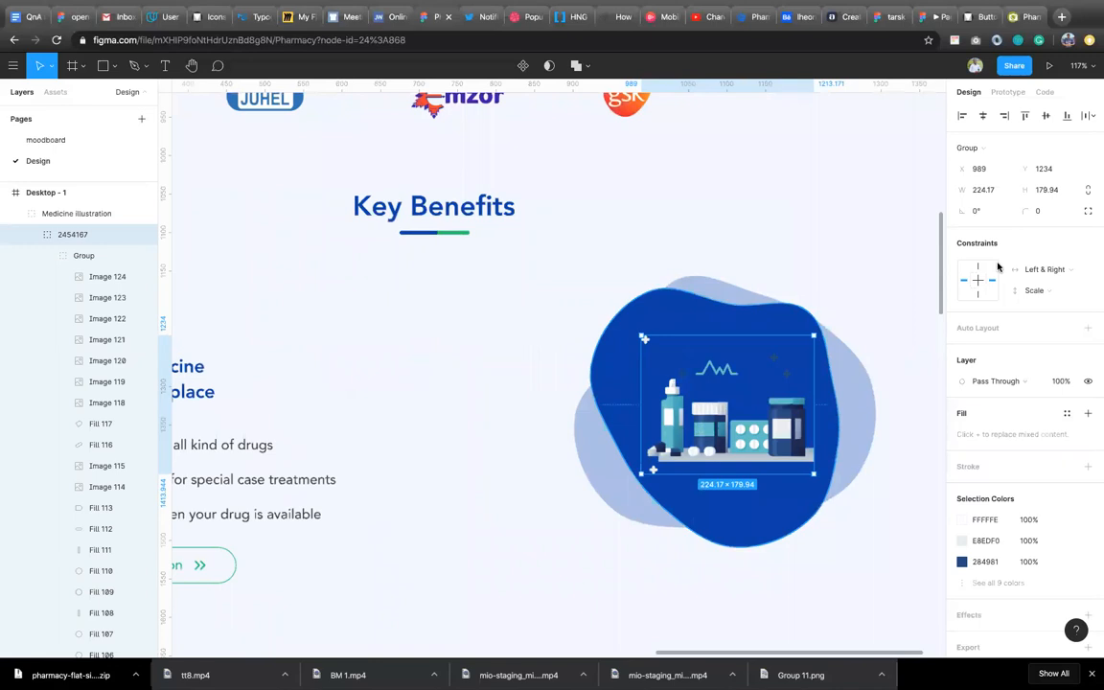
left_click(1050, 292)
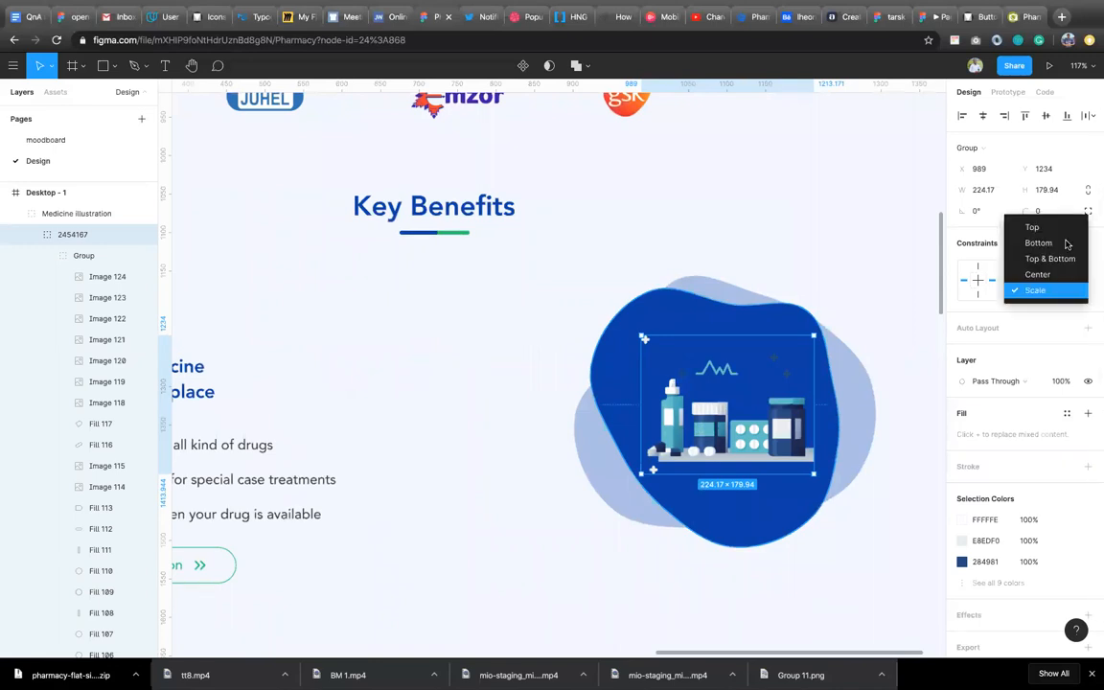
left_click(1040, 227)
Extend the Desktop - 1 frame downward to a height of 2733
scroll(767, 412, "down", 5)
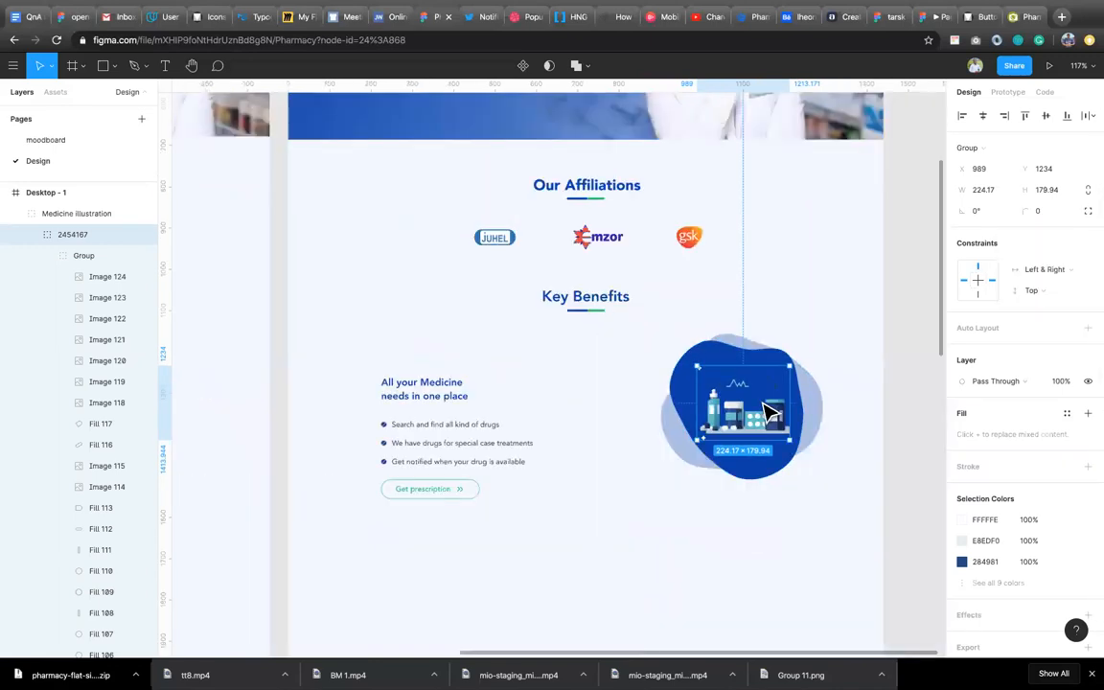
scroll(766, 412, "down", 5)
scroll(764, 404, "right", 2)
scroll(480, 118, "up", 3)
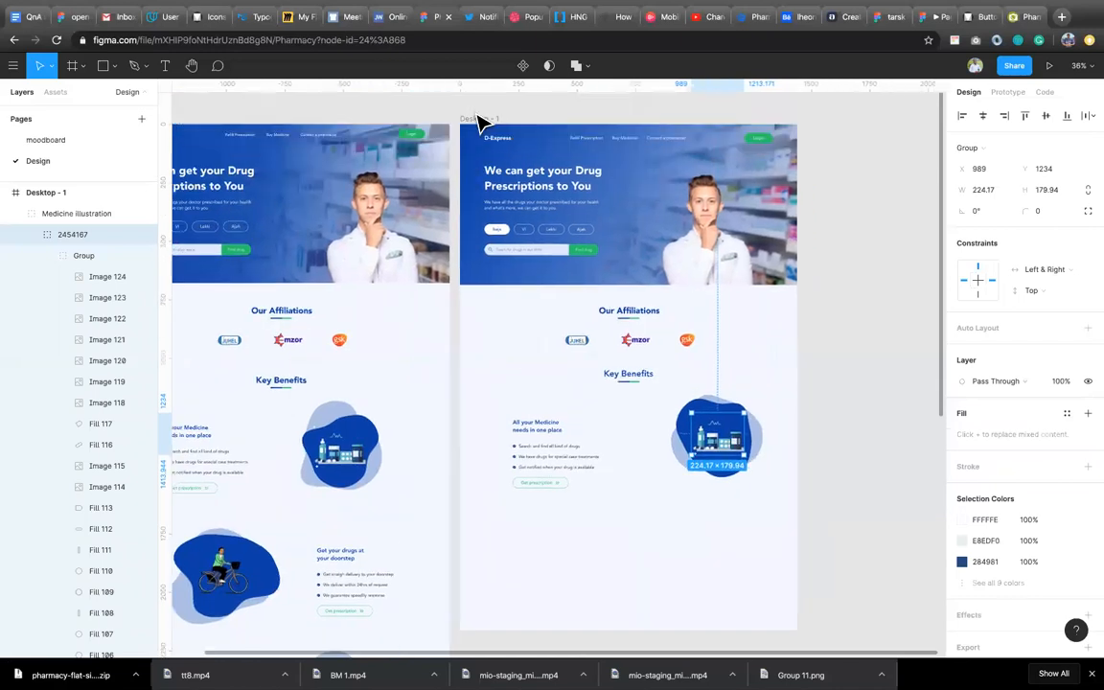
left_click(480, 118)
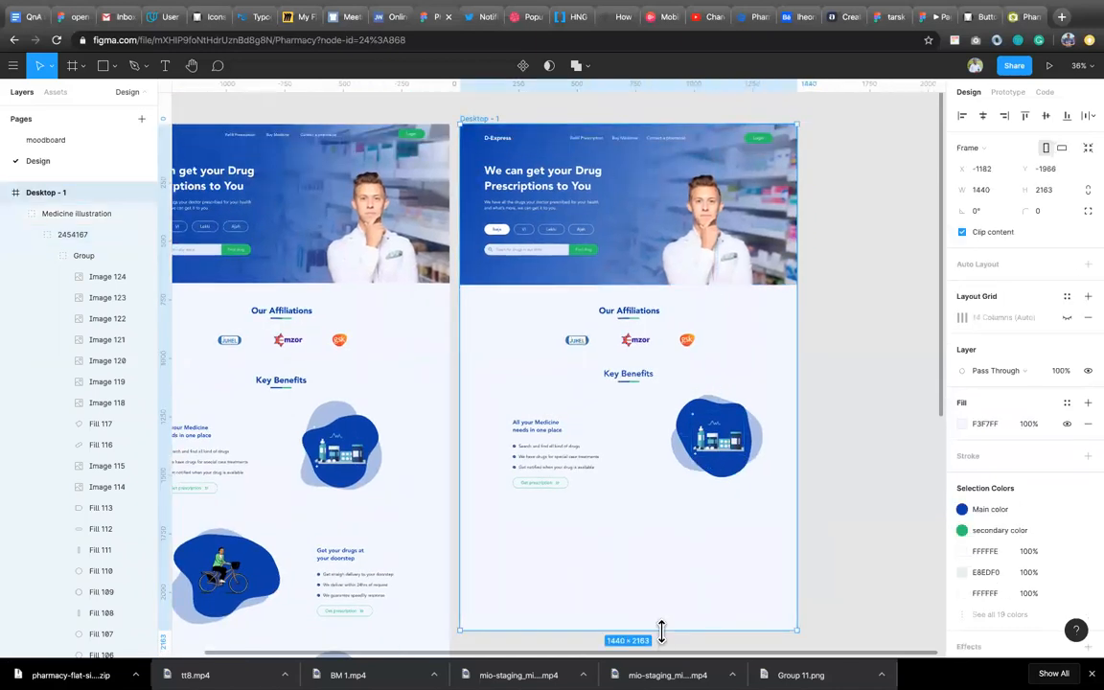
scroll(674, 562, "down", 3)
mouse_move(673, 562)
left_mouse_down()
mouse_move(599, 621)
mouse_move(653, 478)
mouse_move(673, 457)
mouse_move(653, 567)
mouse_move(660, 544)
left_mouse_up()
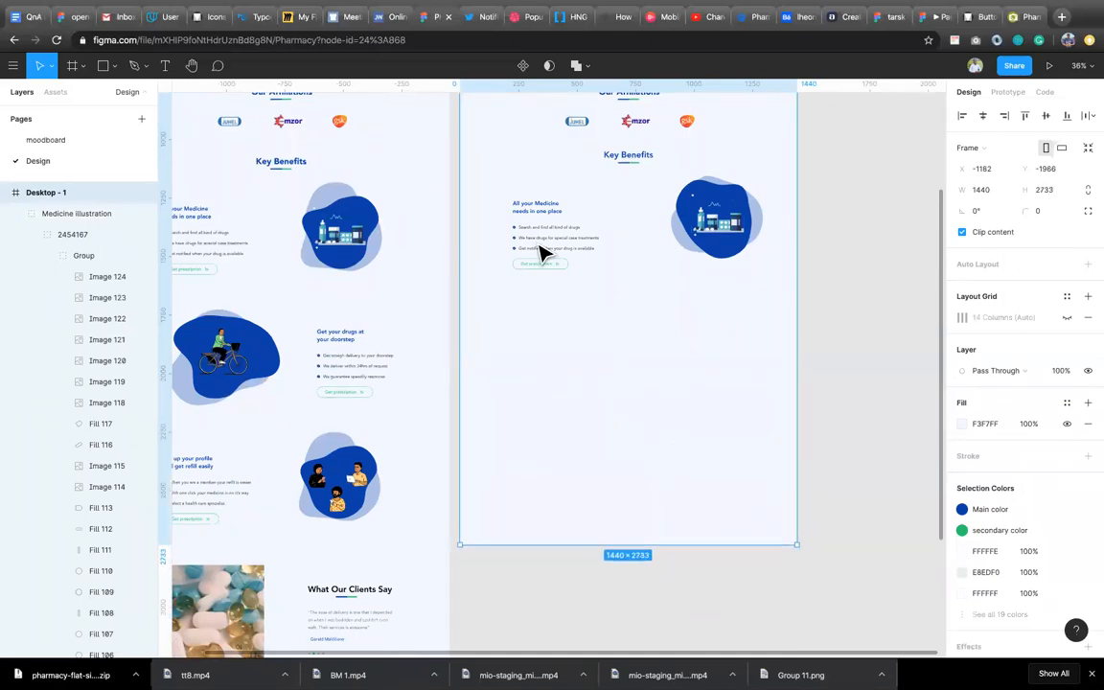
Align the medicine description and the medicine illustration on their vertical centers
left_click(583, 237)
left_click(710, 227, "shift")
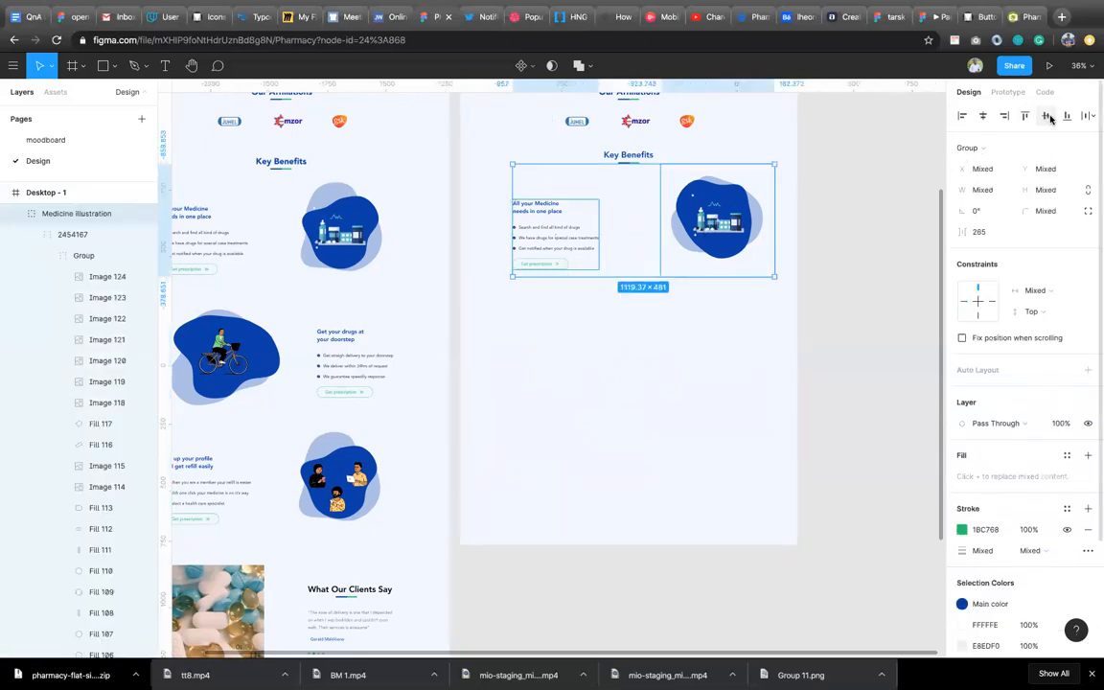
left_click(1045, 116)
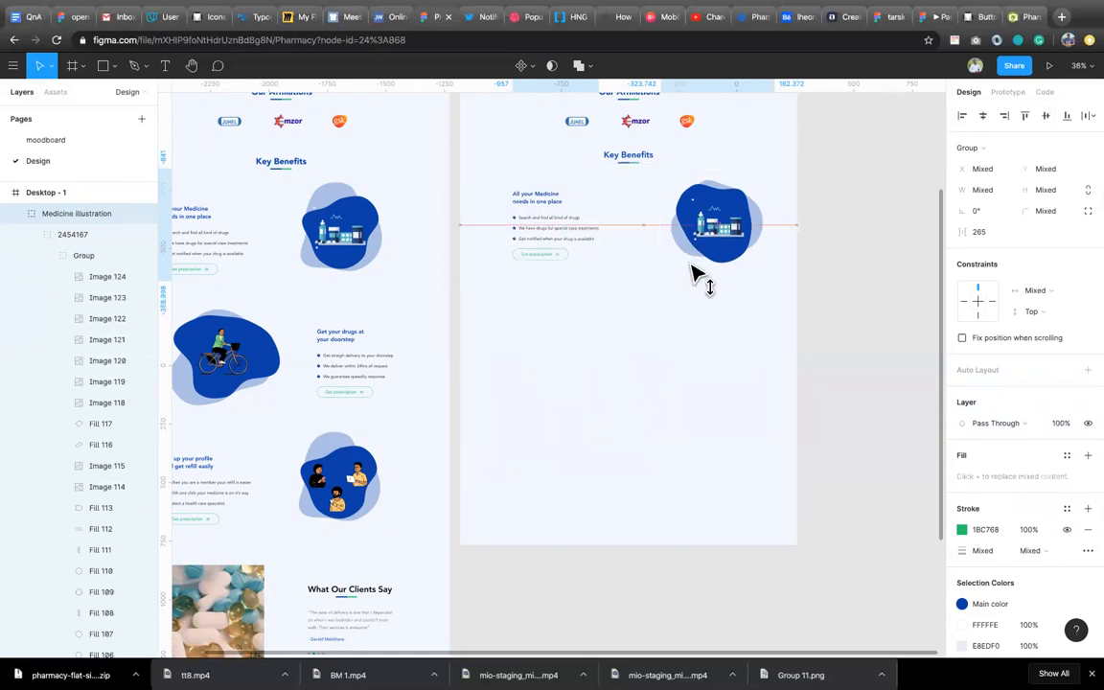
Move the aligned description and illustration down to Y 1188 and group them together
left_click_drag(696, 265, 695, 283)
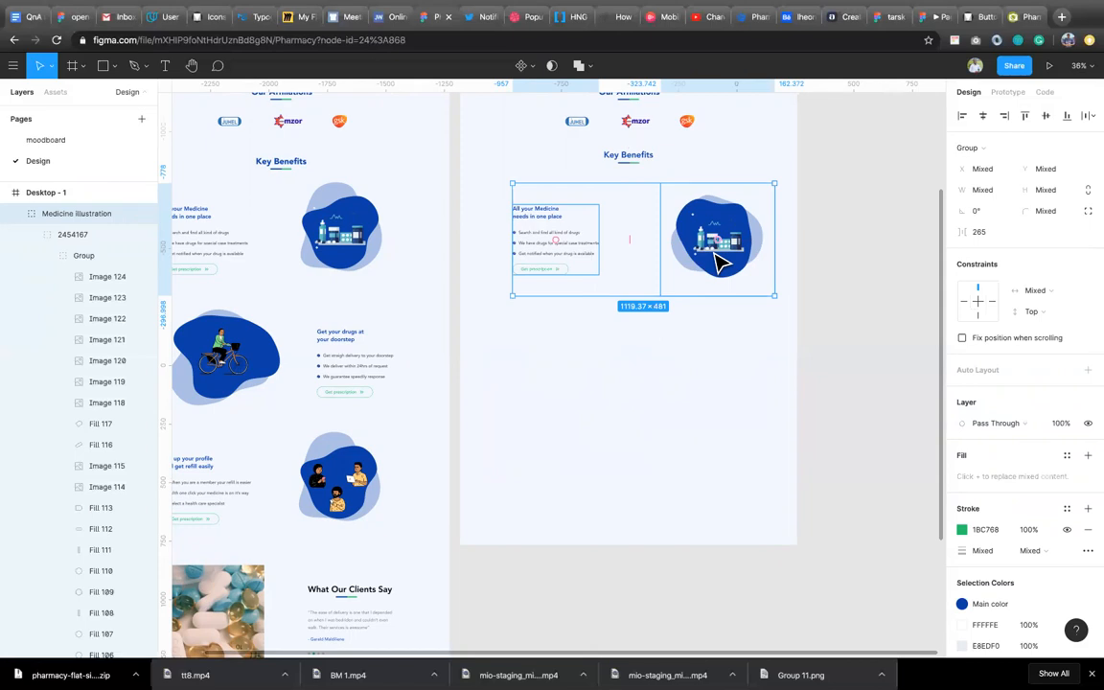
key("ctrl+g")
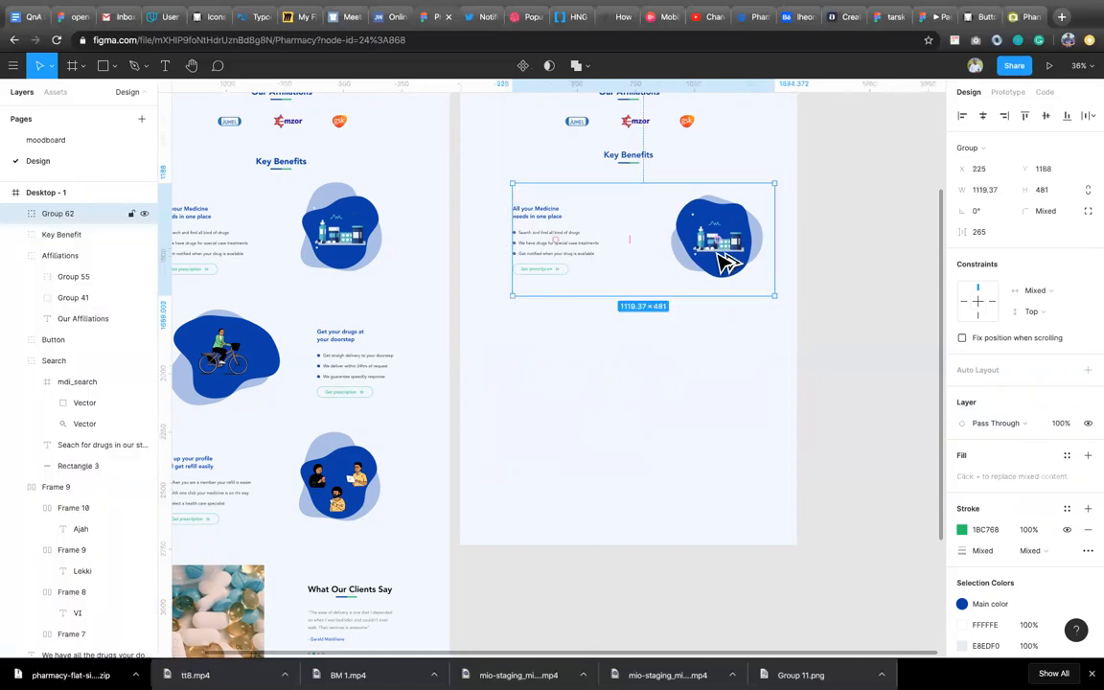
Duplicate the medicine group directly below the original at Y 1669 and swap the copy's illustration and description
left_click_drag(729, 264, 707, 372)
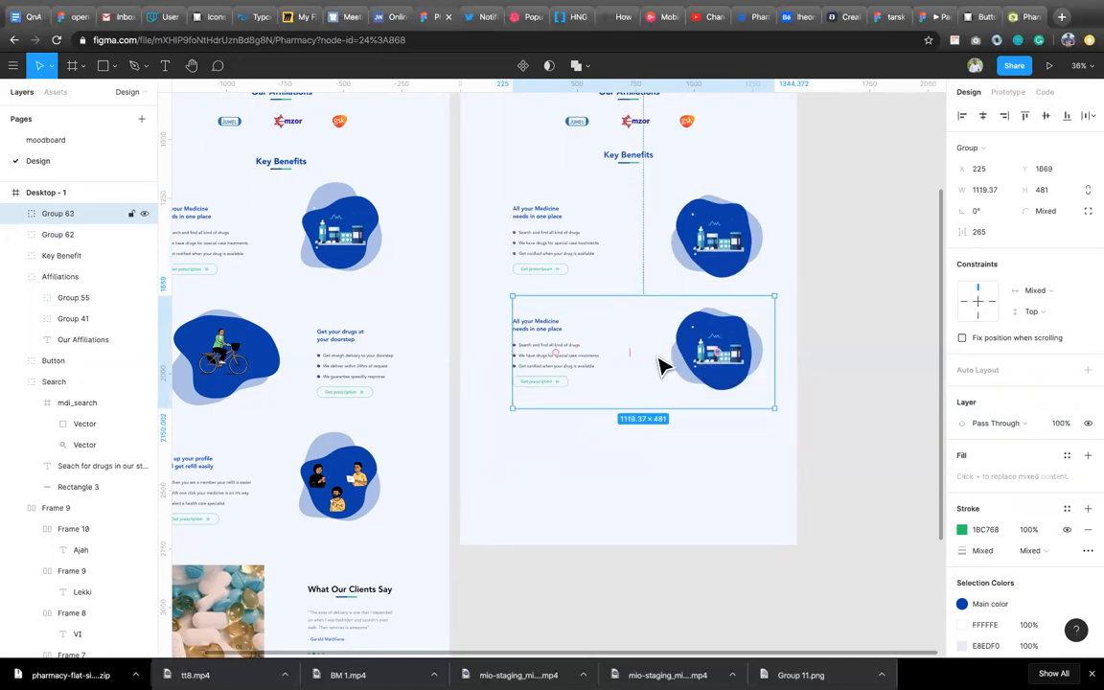
scroll(659, 368, "up", 5)
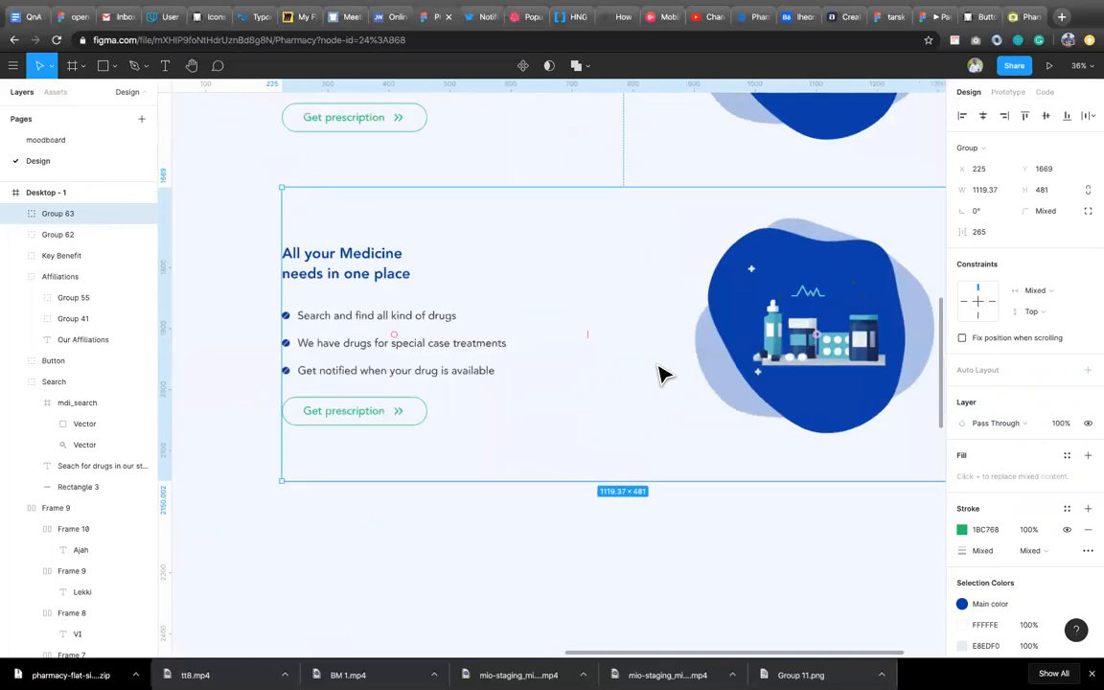
scroll(671, 369, "right", 3)
scroll(670, 369, "up", 1)
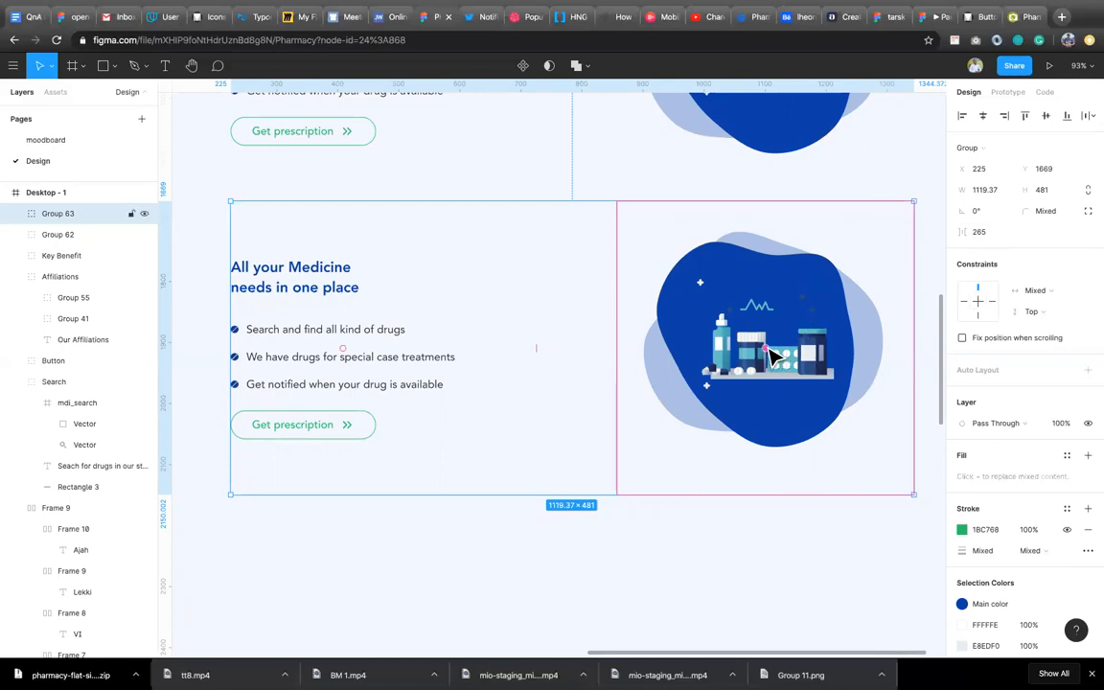
left_click_drag(754, 354, 356, 369)
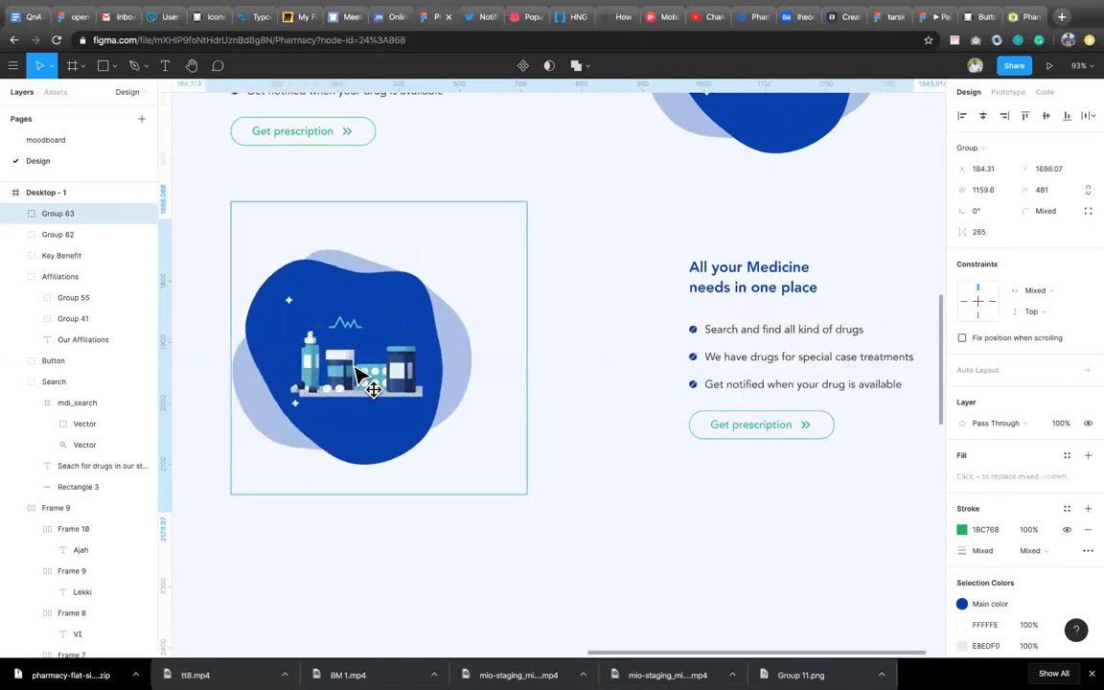
scroll(461, 374, "down", 5)
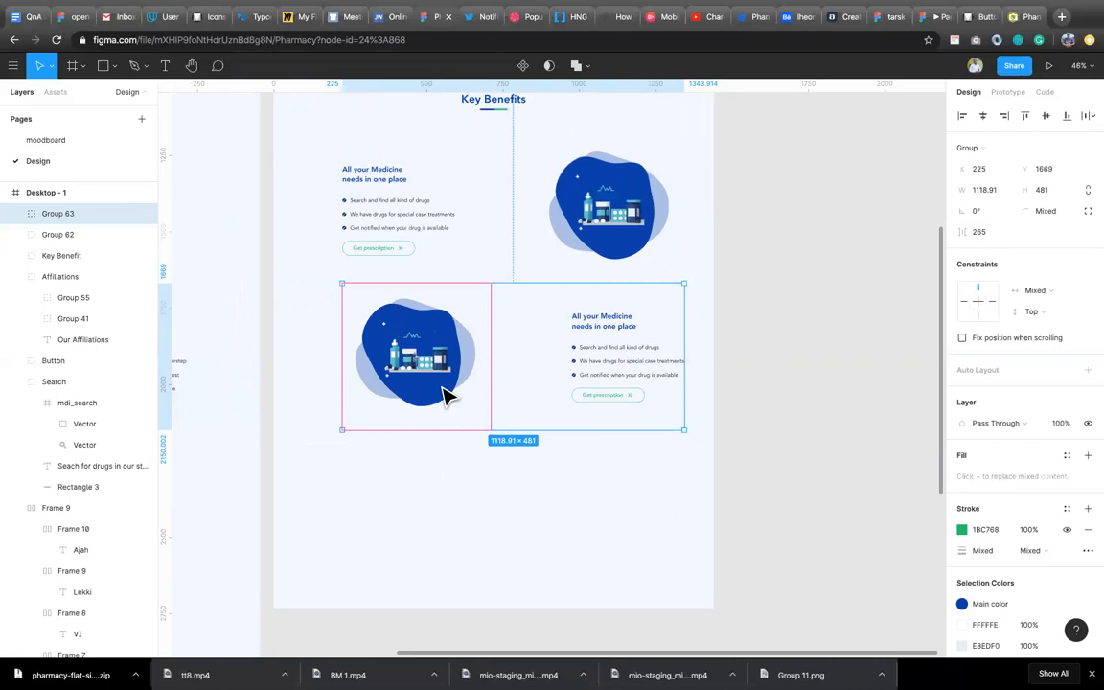
scroll(443, 393, "down", 2)
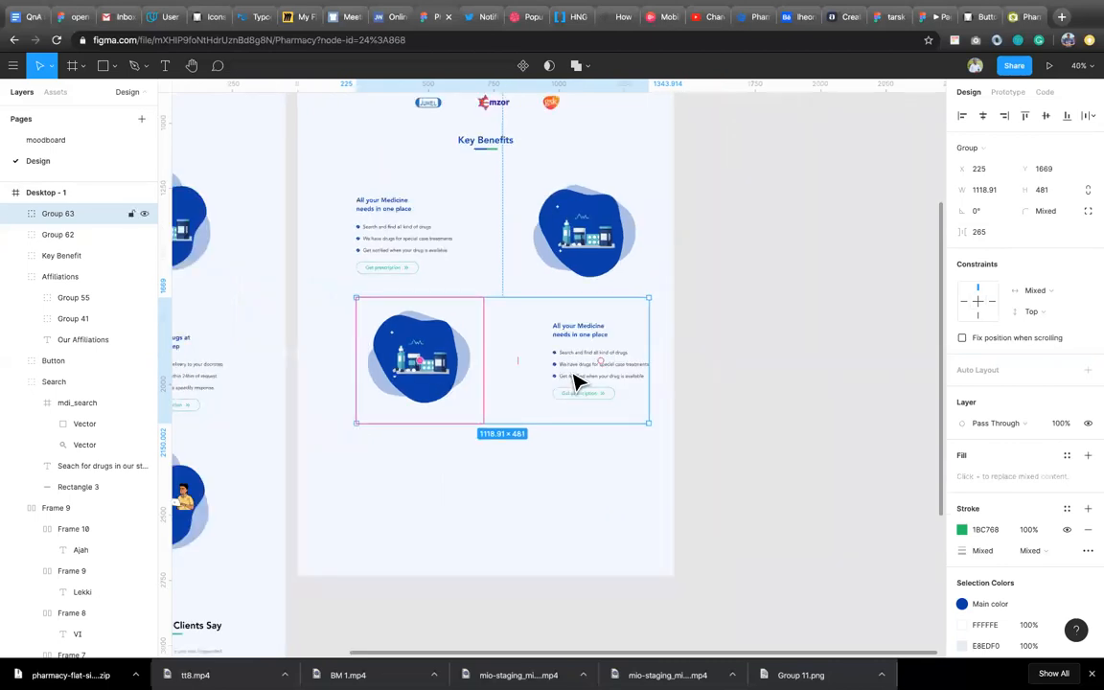
Delete the duplicated medicine group from the Desktop - 1 frame
scroll(323, 365, "left", 3)
left_click(323, 365)
double_click(323, 365)
double_click(323, 365)
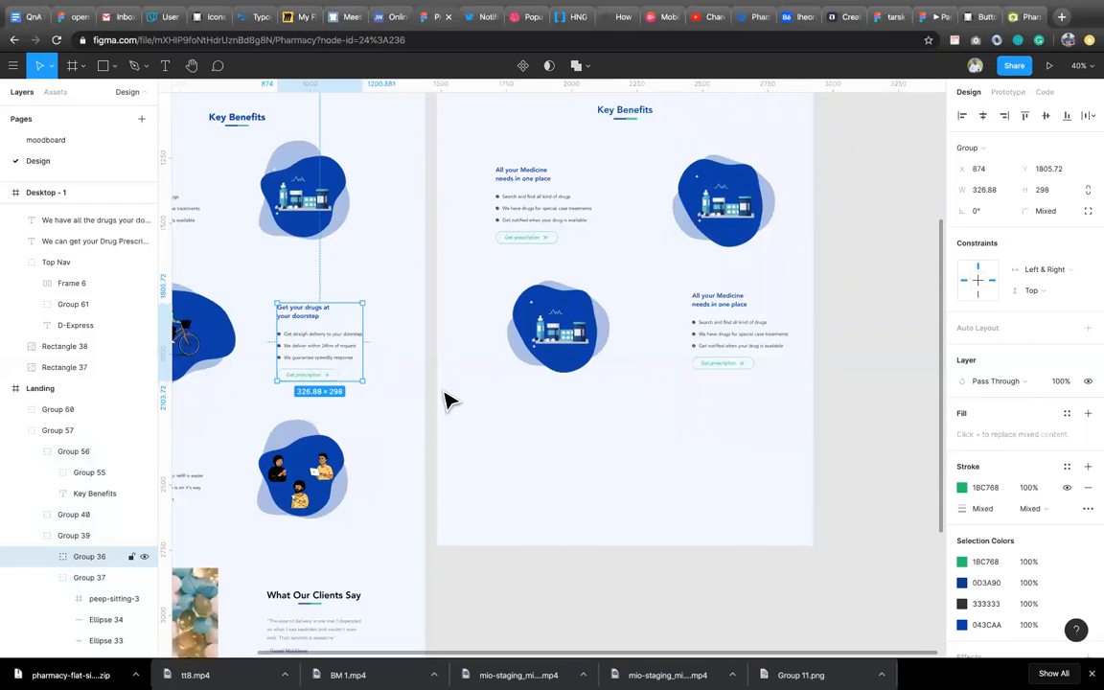
left_click(644, 371)
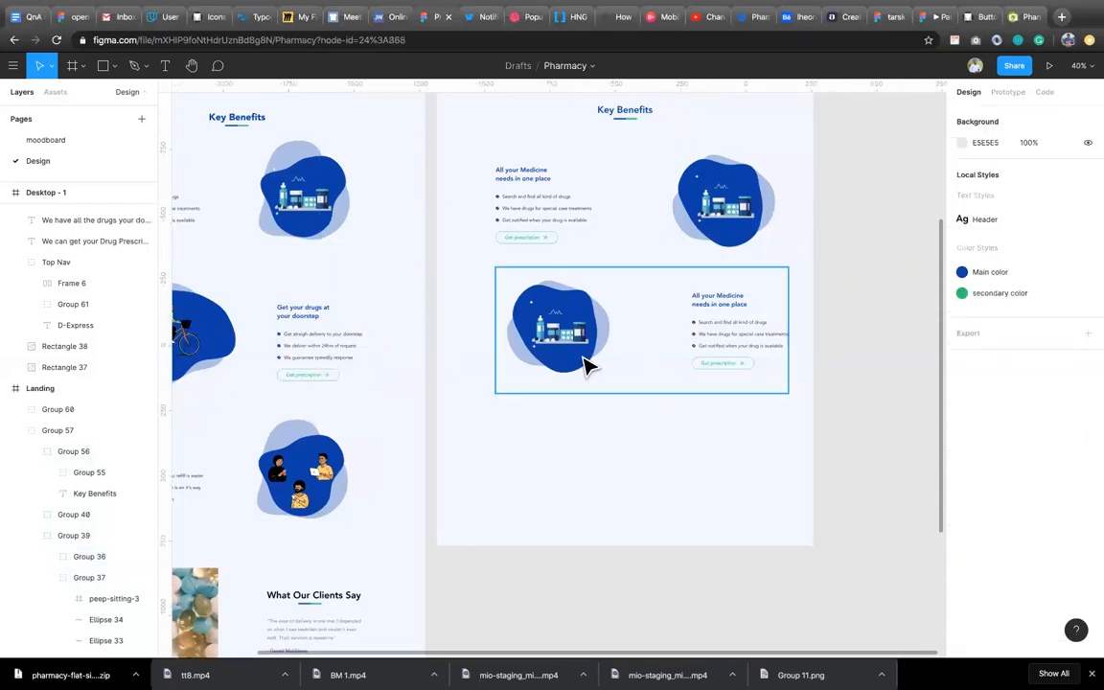
left_click(586, 364)
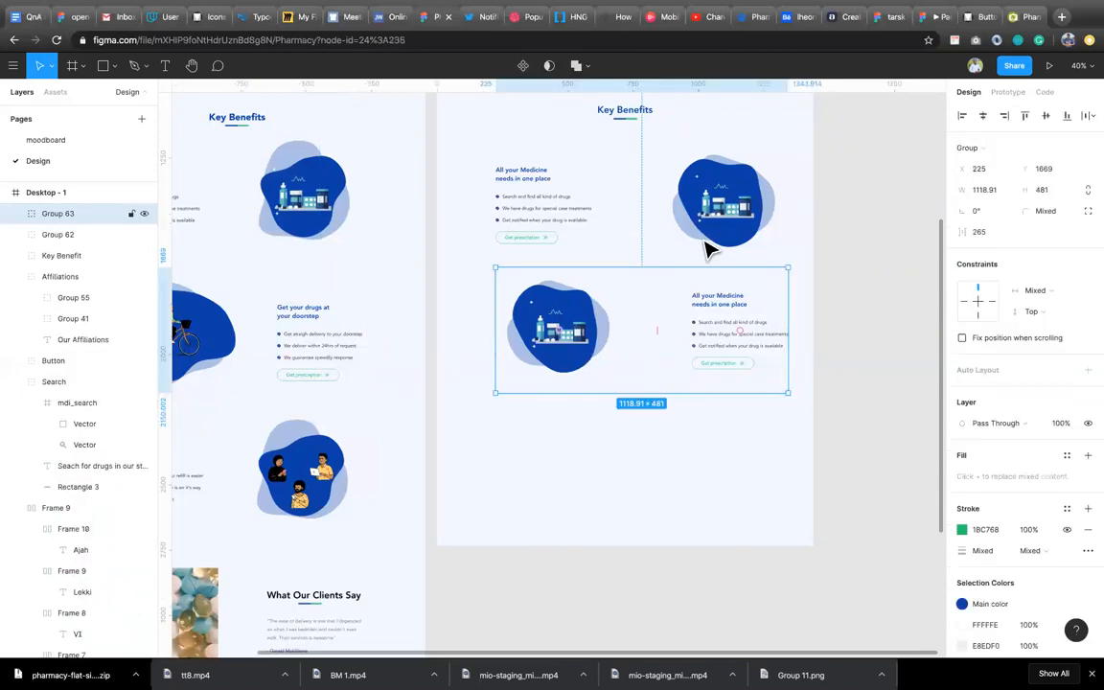
key("Delete")
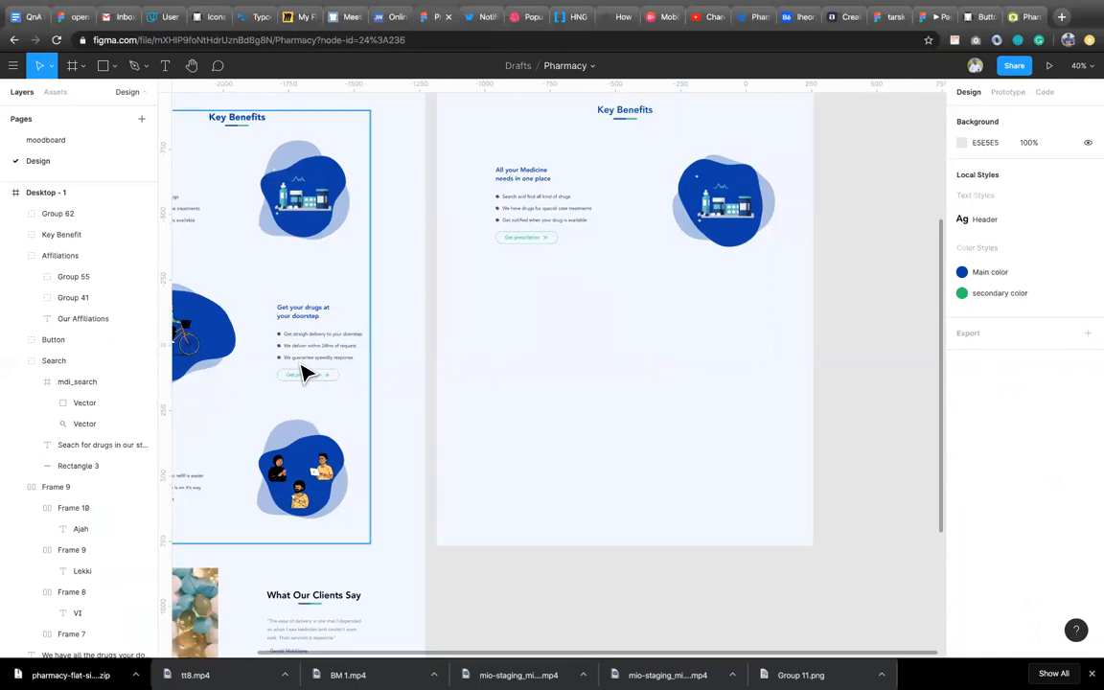
Copy the "Get your drugs at your doorstep" group from the Landing frame into Desktop - 1 at Y 1673, below the medicine group
left_click(303, 371)
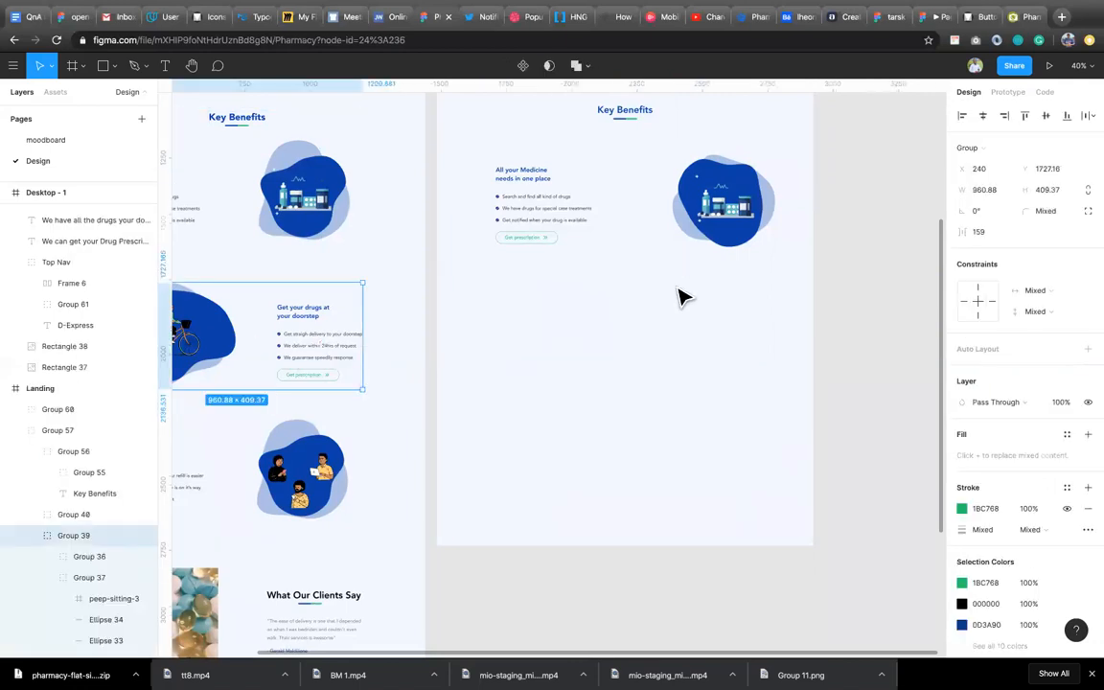
scroll(648, 313, "down", 3)
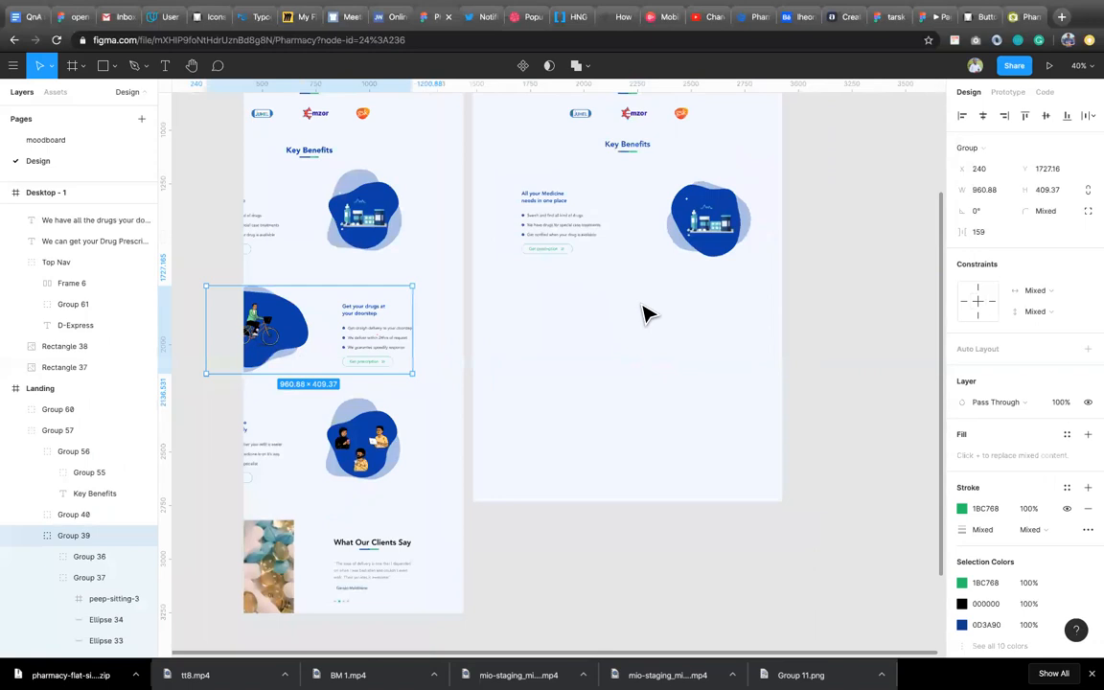
scroll(647, 313, "up", 6)
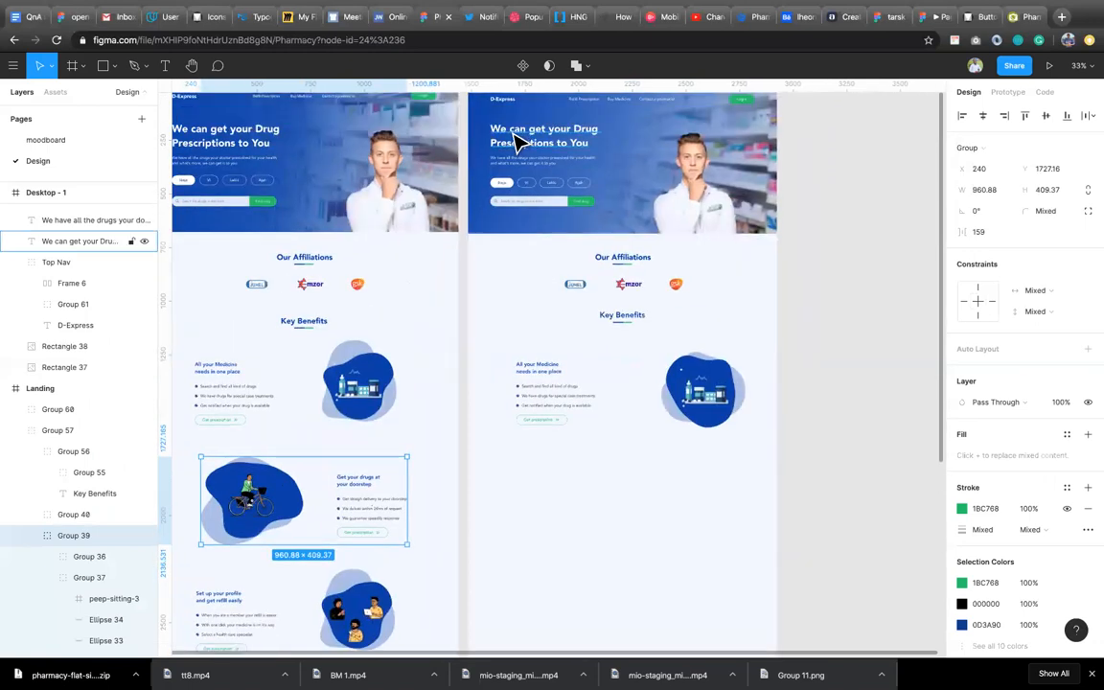
scroll(517, 142, "up", 2)
left_click(487, 129)
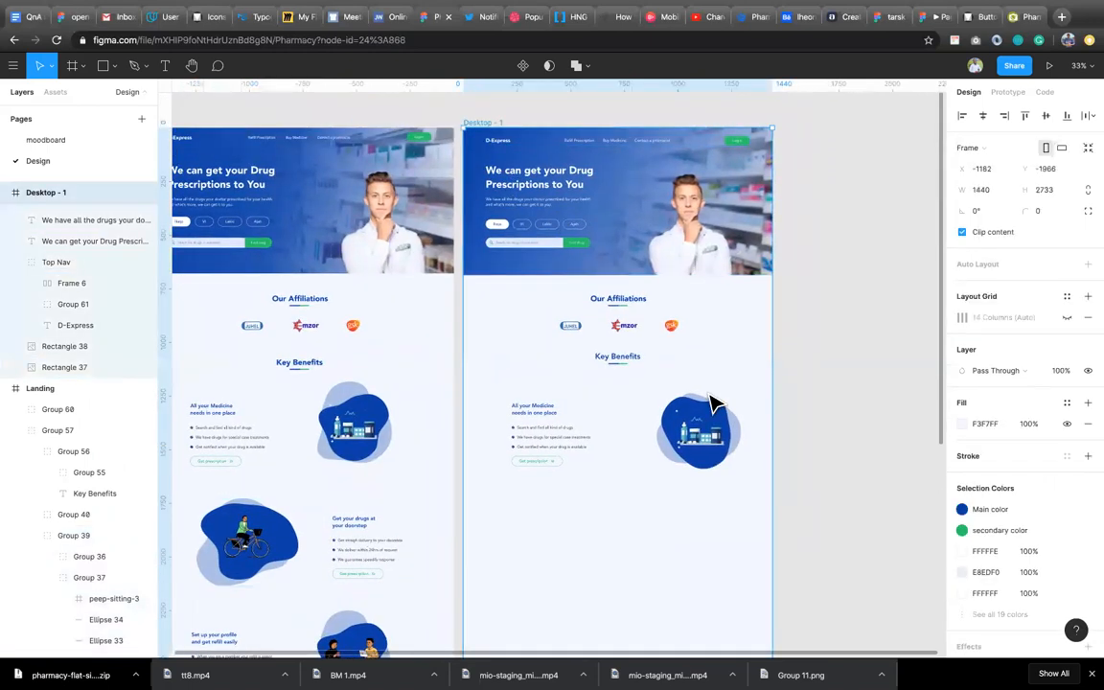
key("super+v")
left_click_drag(644, 414, 637, 556)
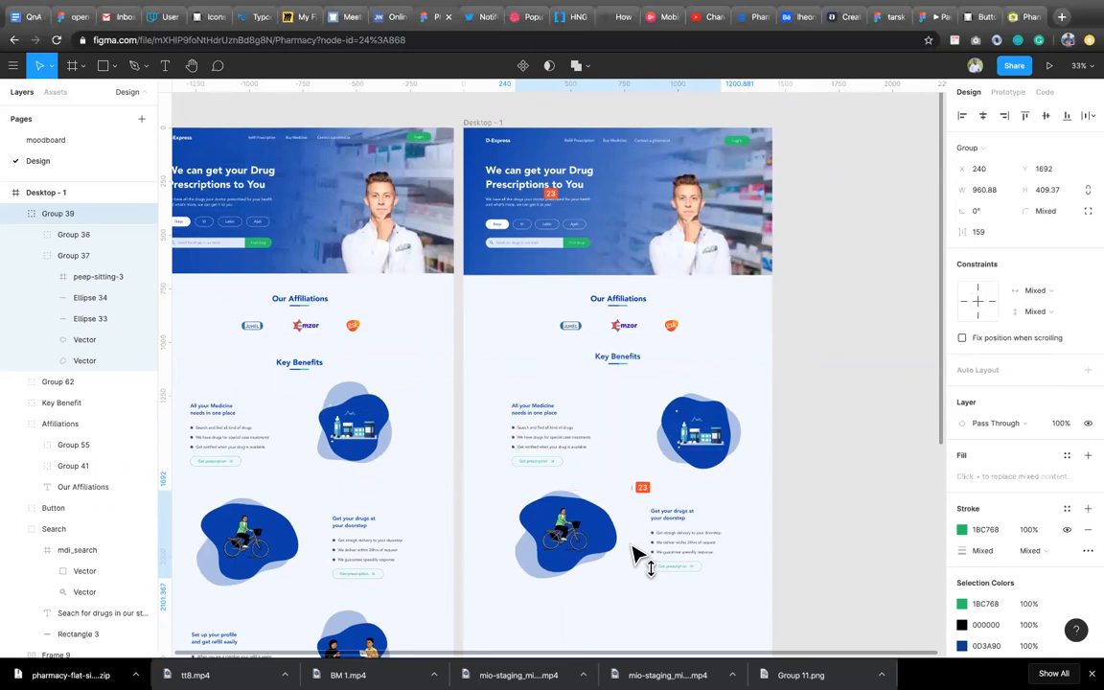
Set the vertical spacing between the medicine group and the doorstep delivery group to 50
left_click(633, 395, "shift")
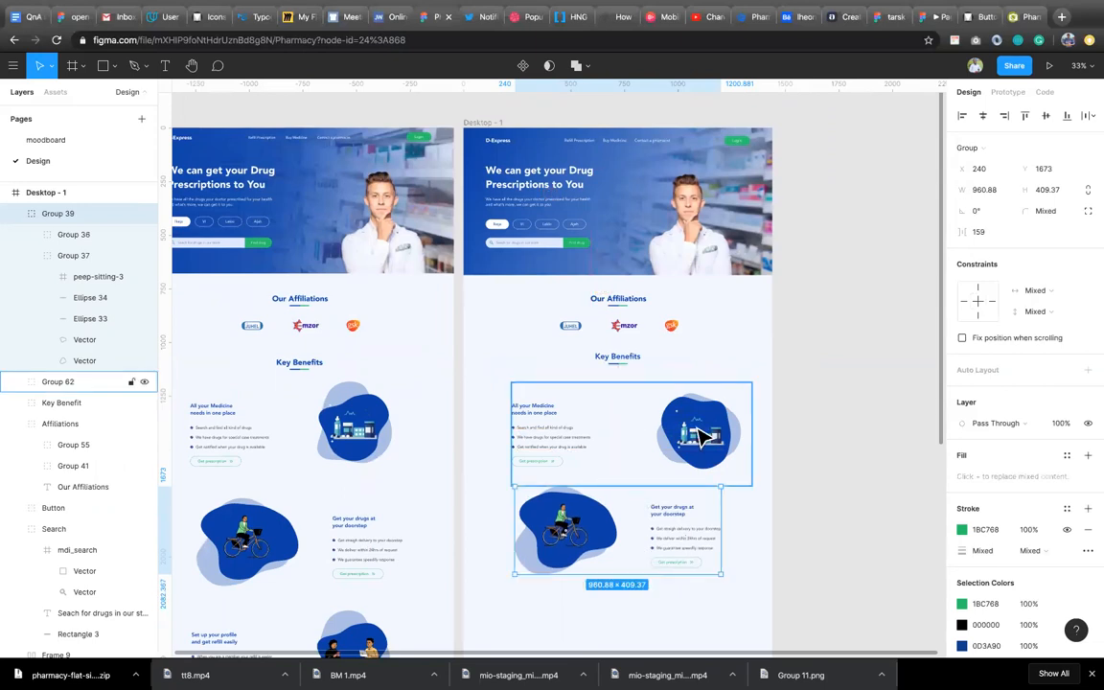
left_click(982, 238)
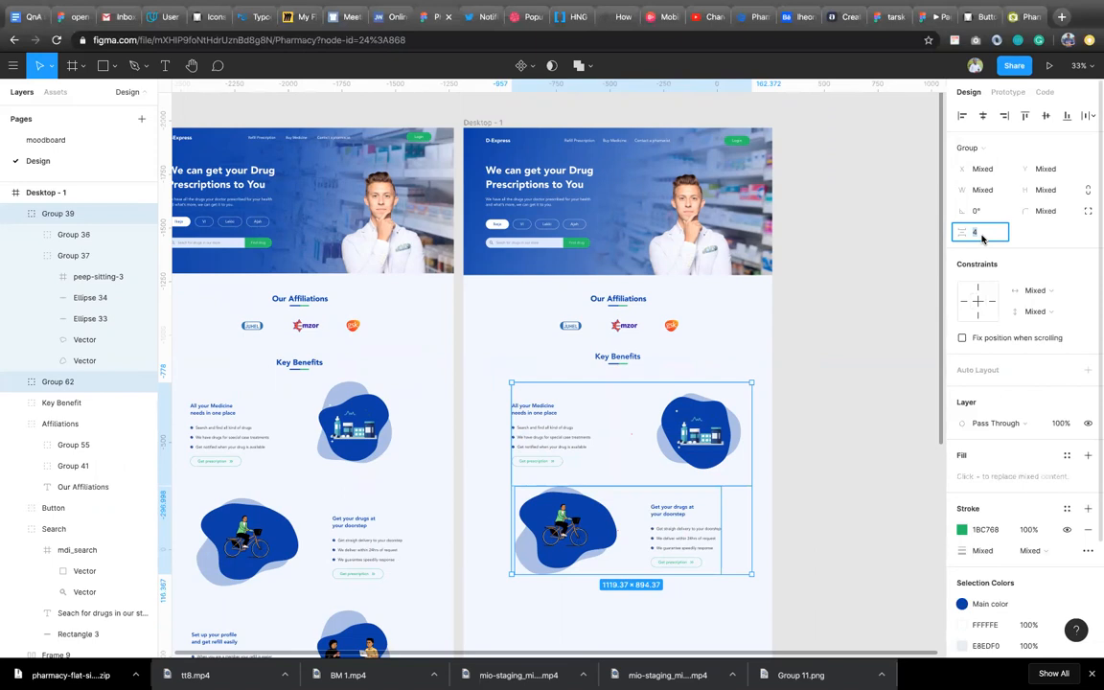
key("Return")
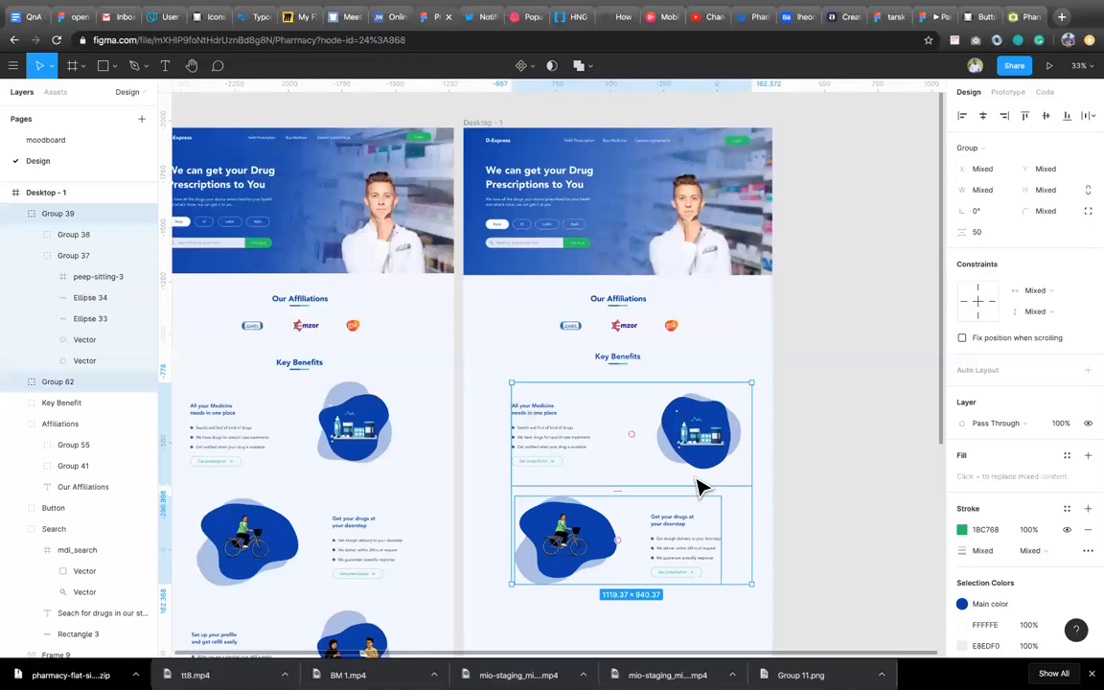
scroll(694, 481, "down", 2)
scroll(693, 476, "down", 1)
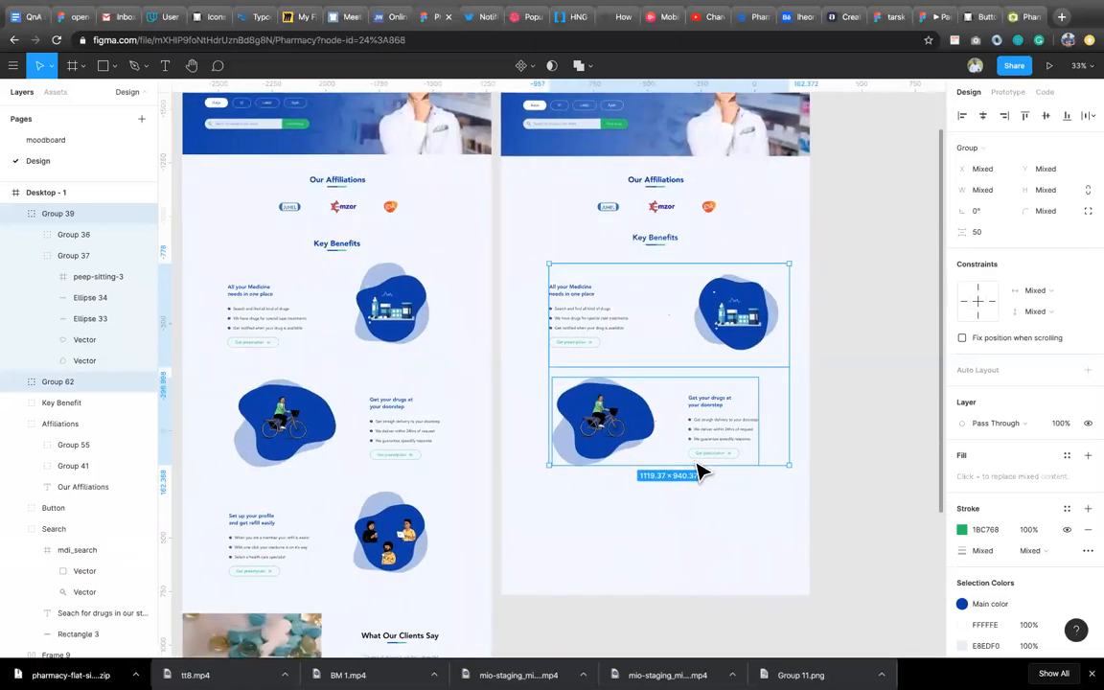
left_click(707, 538)
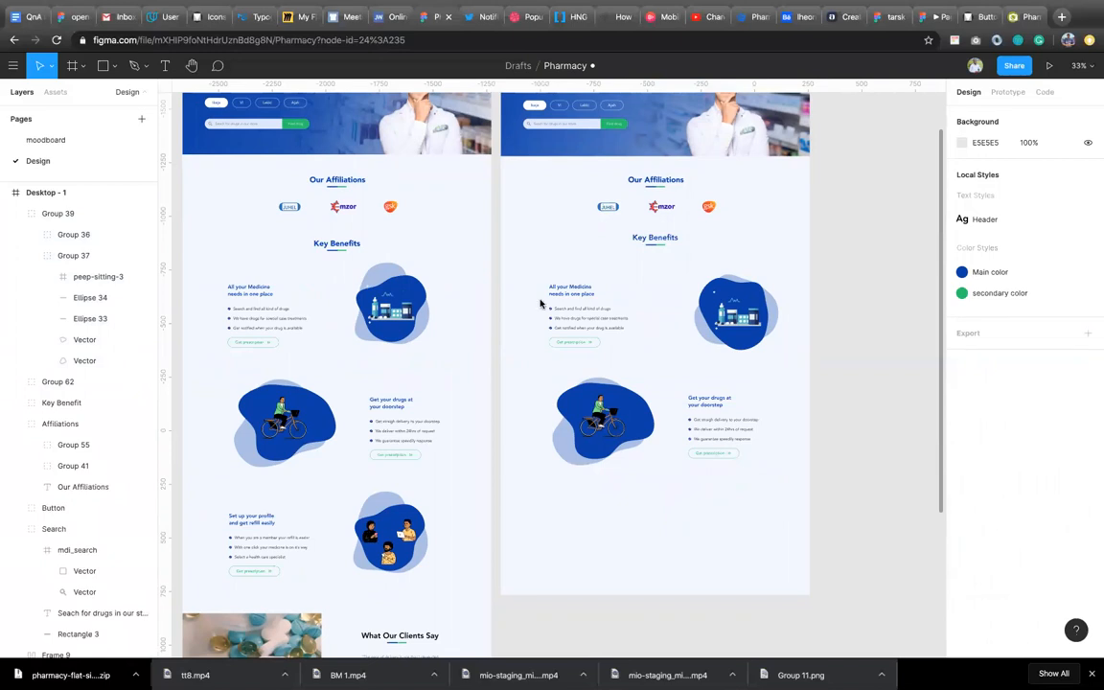
scroll(629, 334, "up", 5)
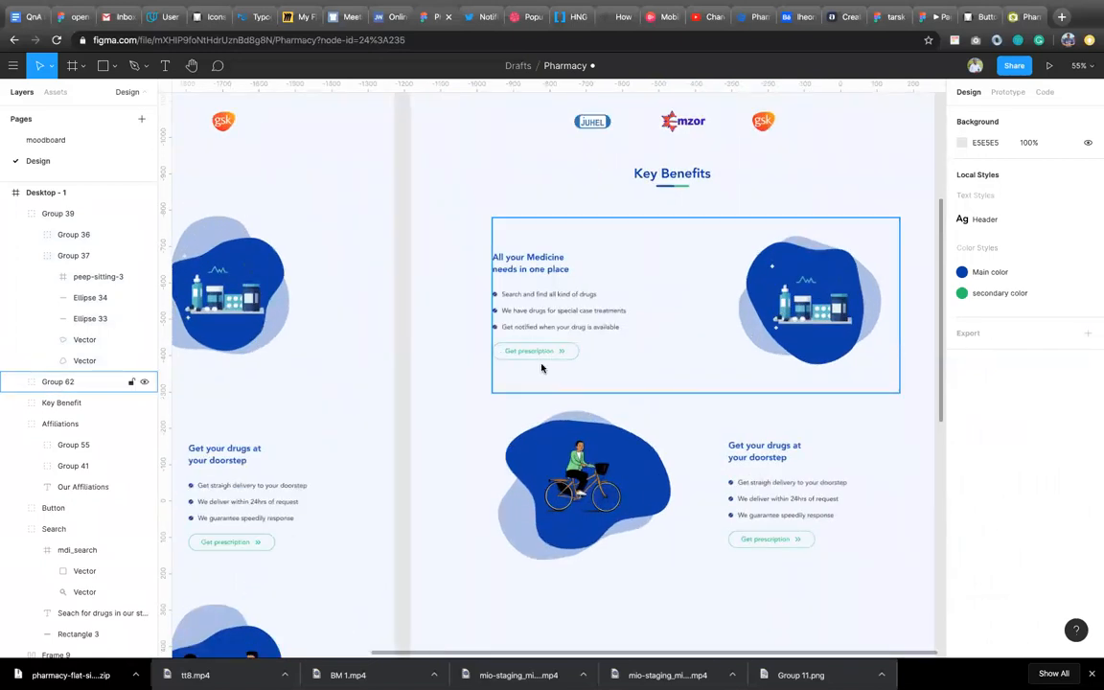
scroll(541, 368, "up", 5)
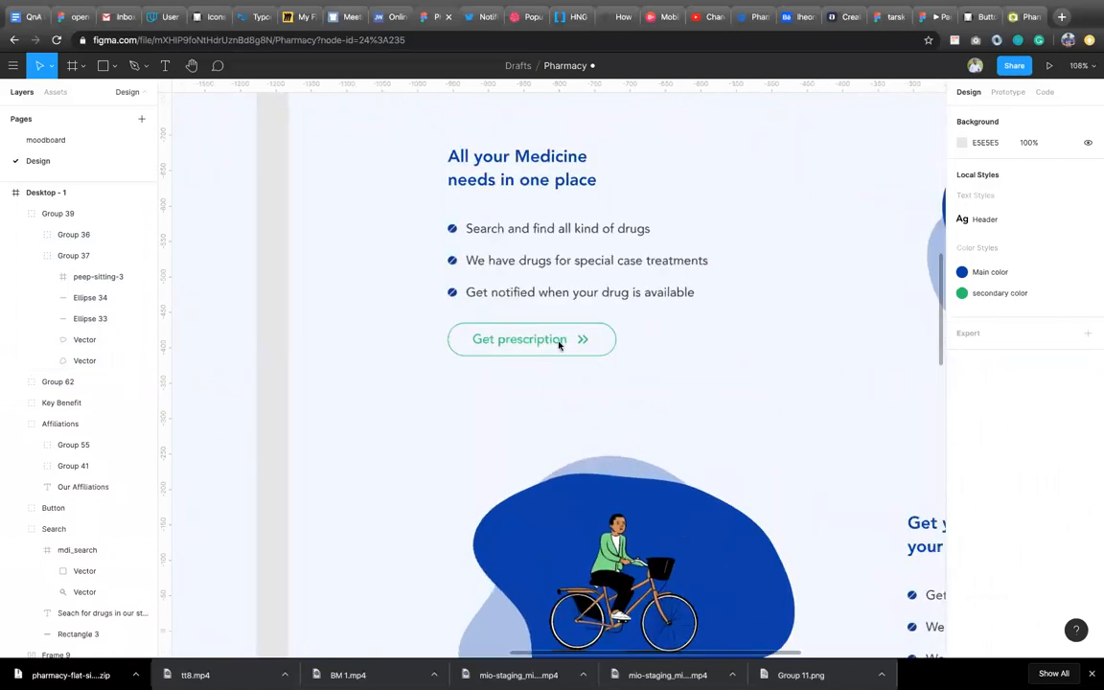
scroll(560, 345, "right", 1)
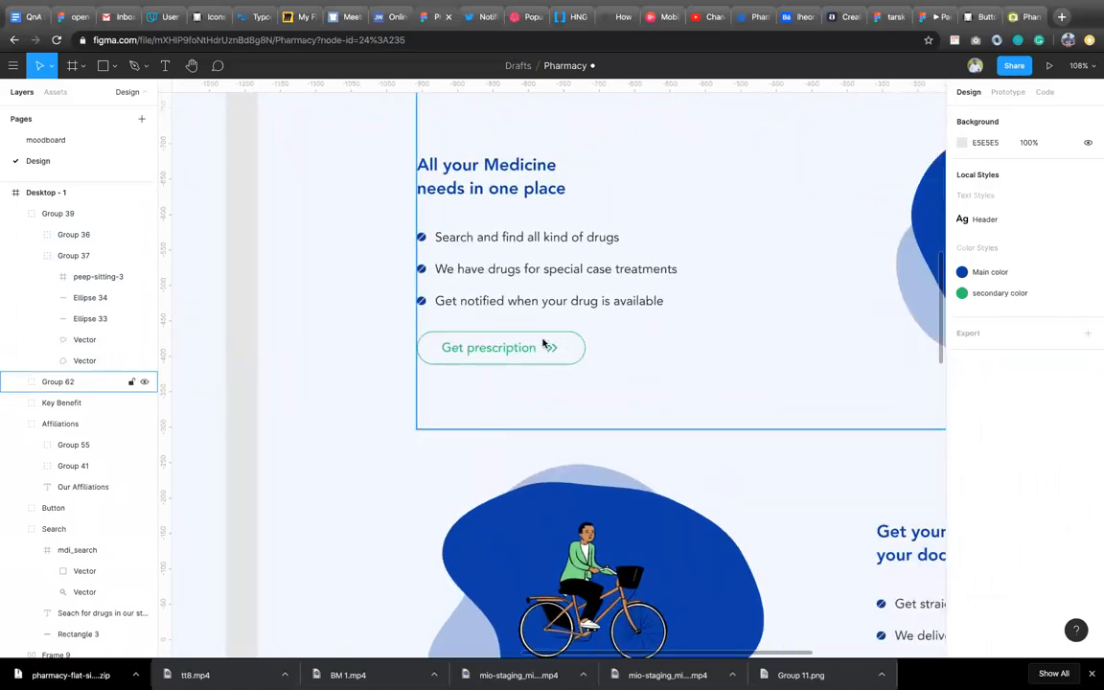
scroll(544, 344, "down", 5)
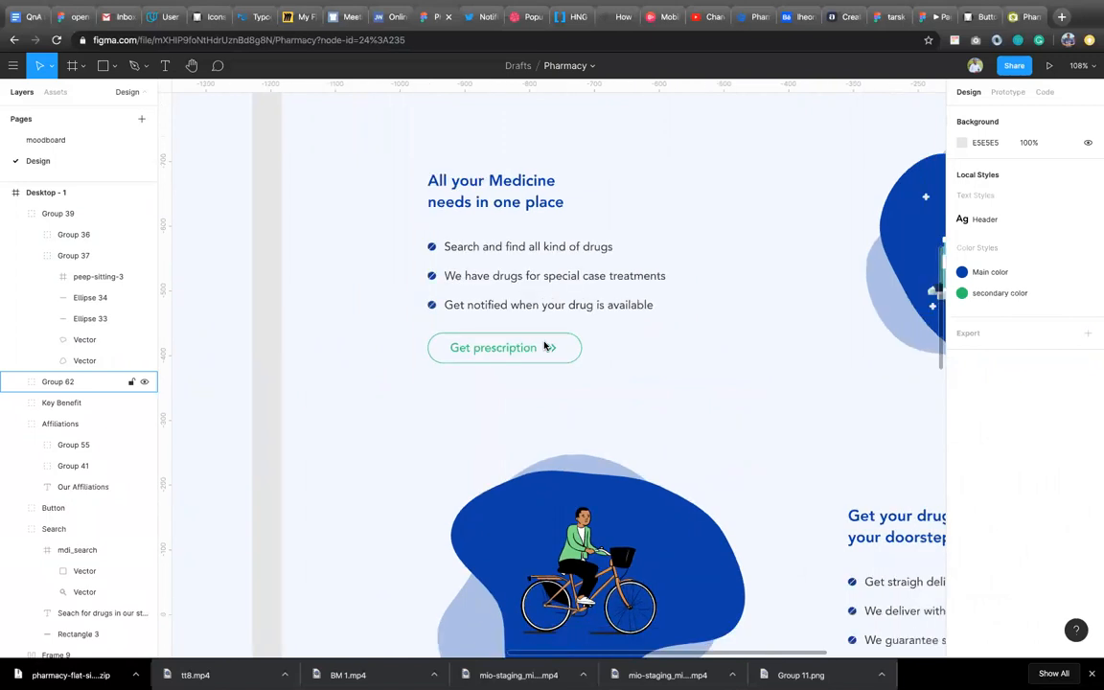
scroll(544, 345, "down", 3)
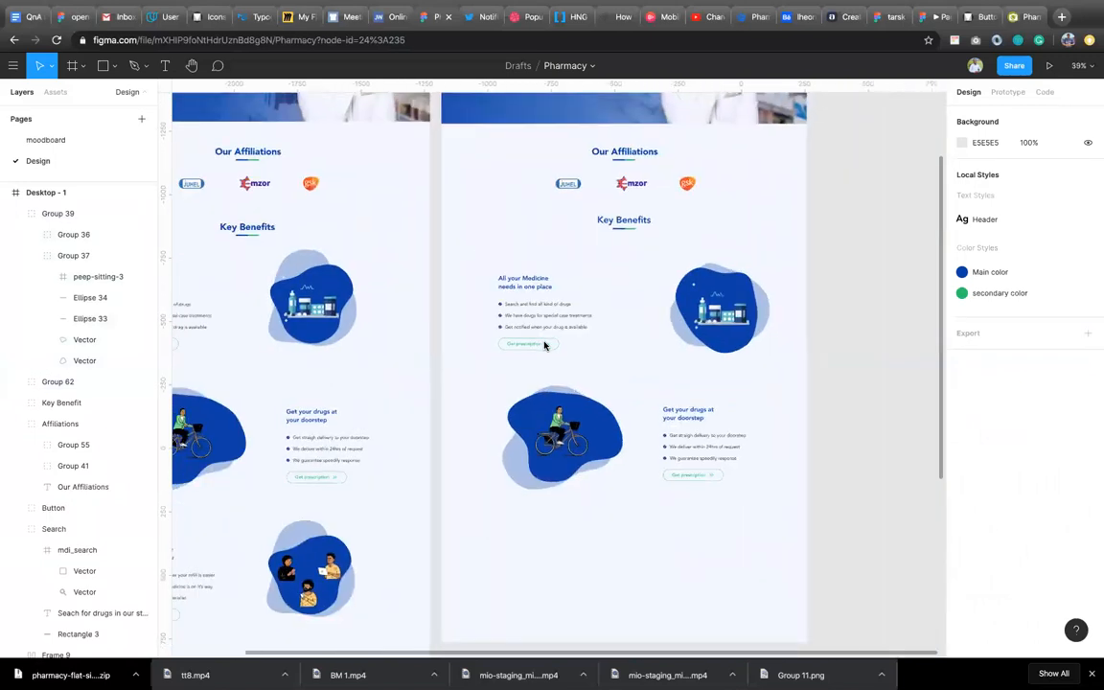
Copy the "Set up your profile and get refill easily" group from Landing into Desktop - 1 at Y 2178, below the doorstep group
scroll(545, 344, "down", 2)
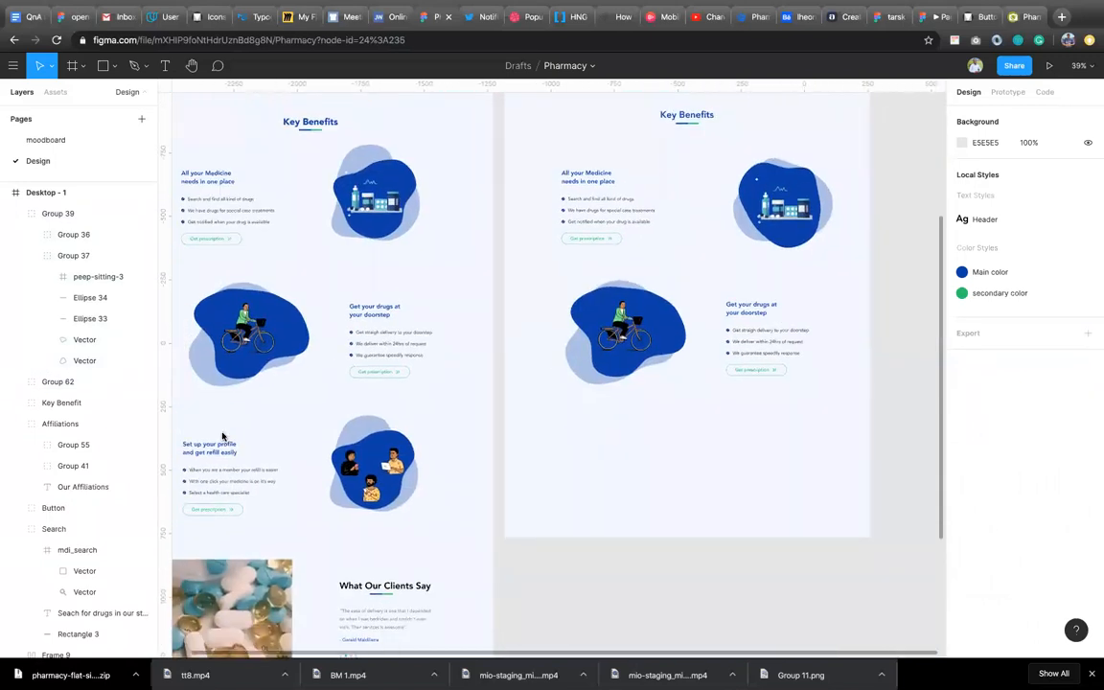
scroll(310, 440, "down", 1)
scroll(310, 441, "left", 1)
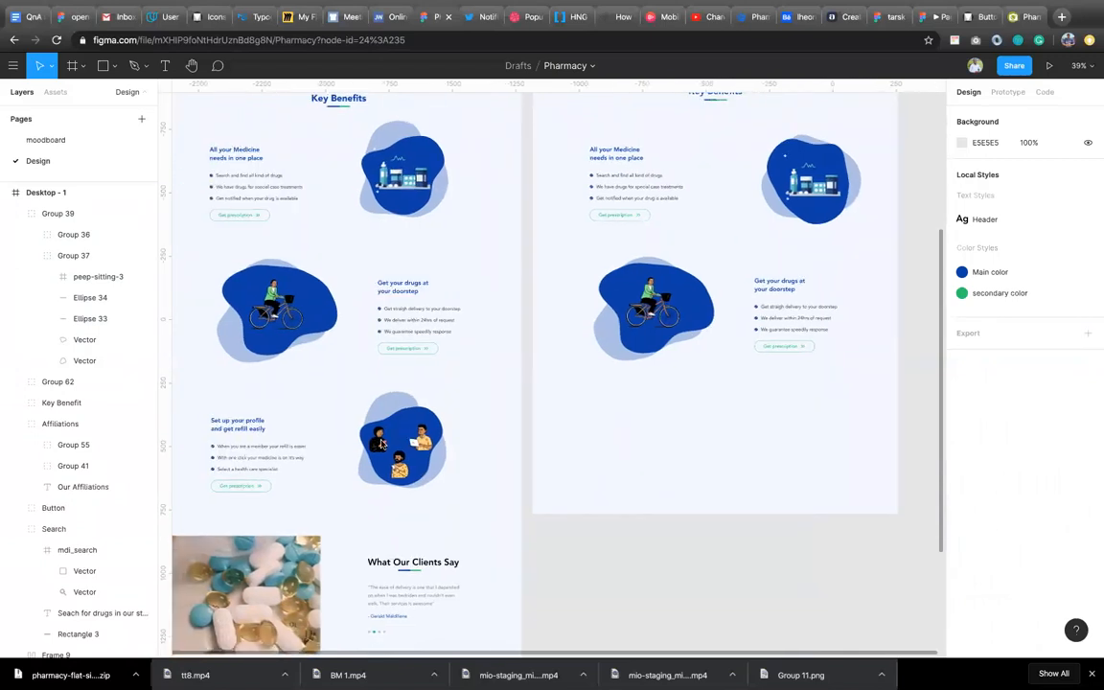
left_click(275, 472)
double_click(275, 471)
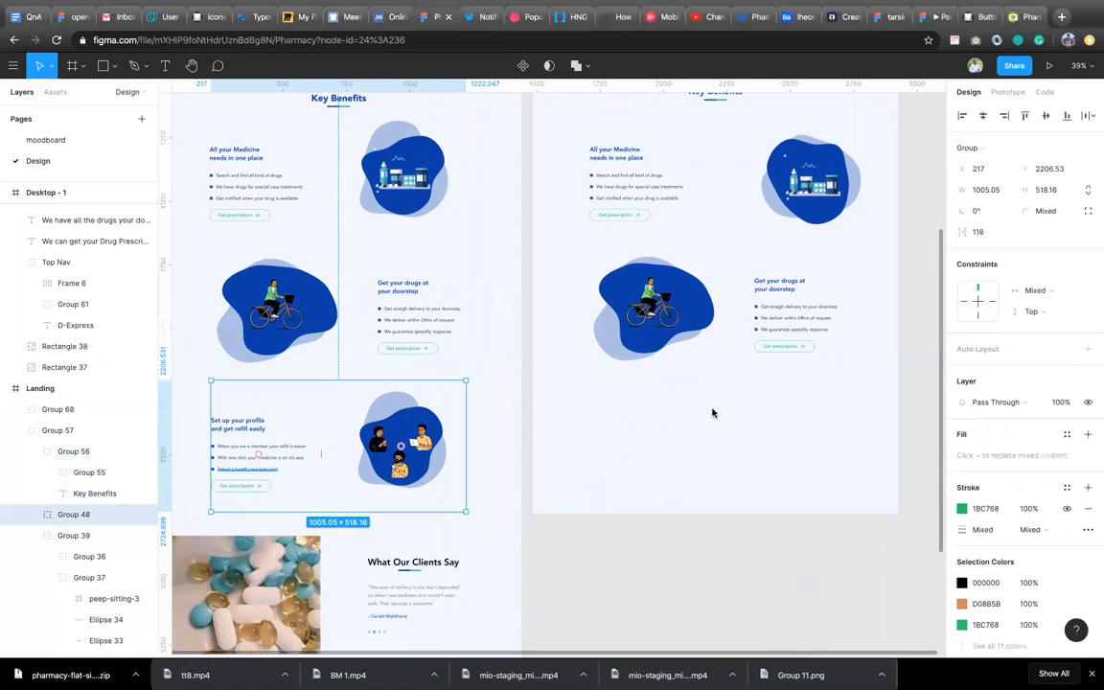
scroll(714, 322, "up", 5)
scroll(714, 322, "right", 2)
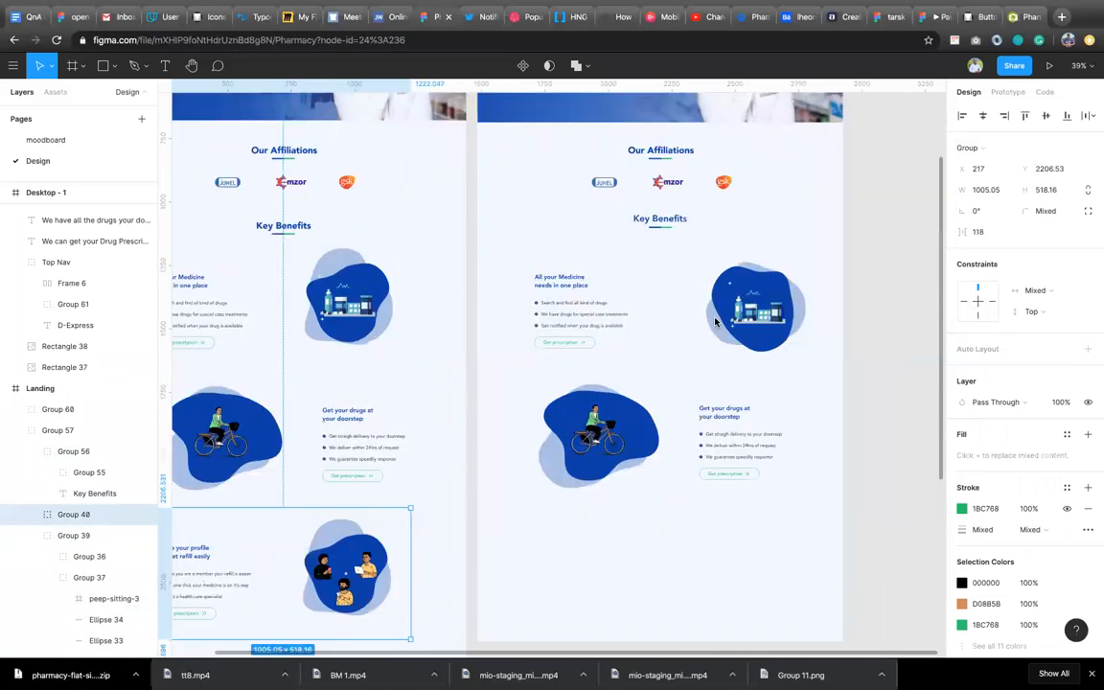
scroll(714, 322, "up", 2)
scroll(714, 322, "right", 1)
scroll(714, 322, "up", 5)
scroll(714, 322, "right", 1)
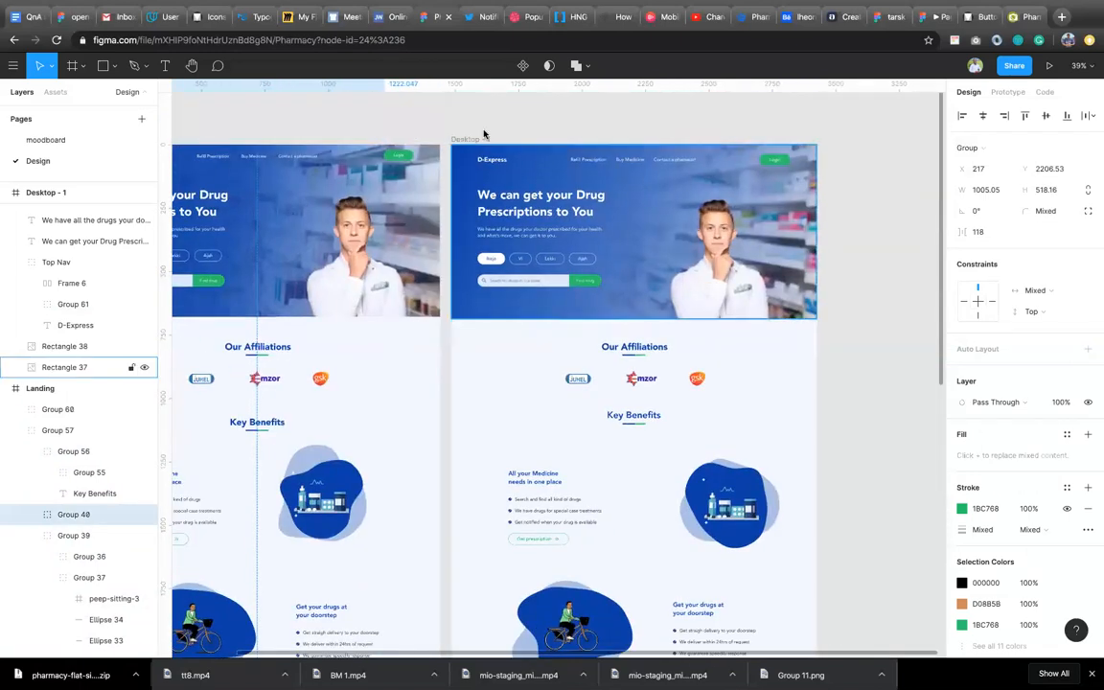
left_click(584, 435)
scroll(583, 435, "down", 10)
scroll(583, 435, "left", 1)
key("ctrl+v")
left_click_drag(732, 383, 738, 531)
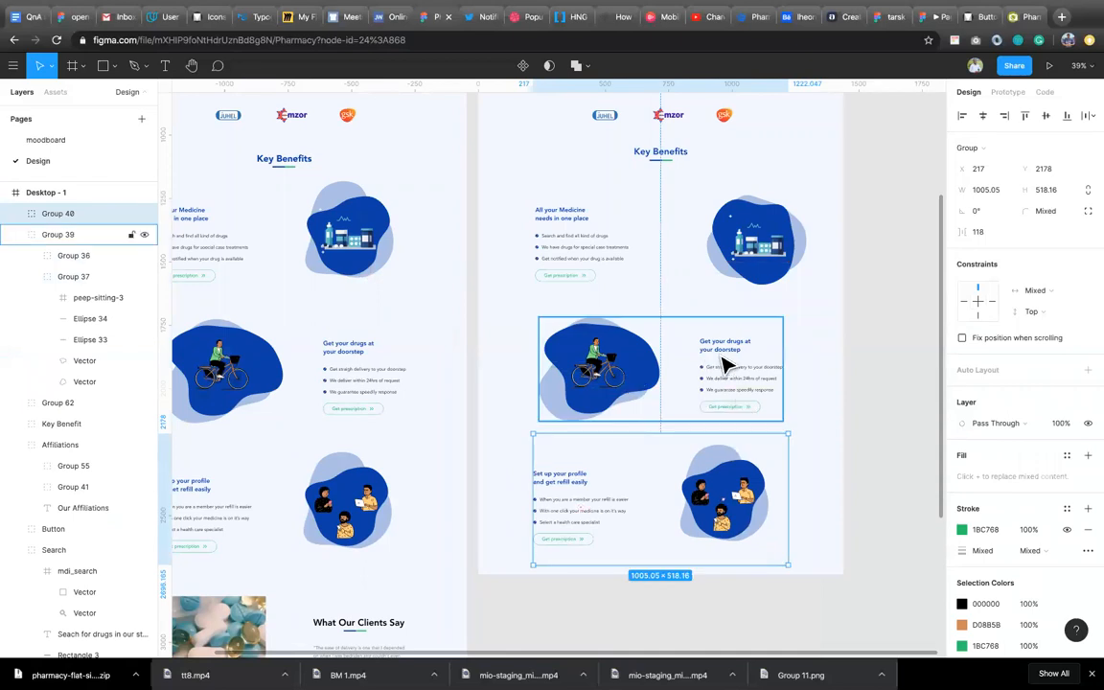
left_click(762, 229, "shift")
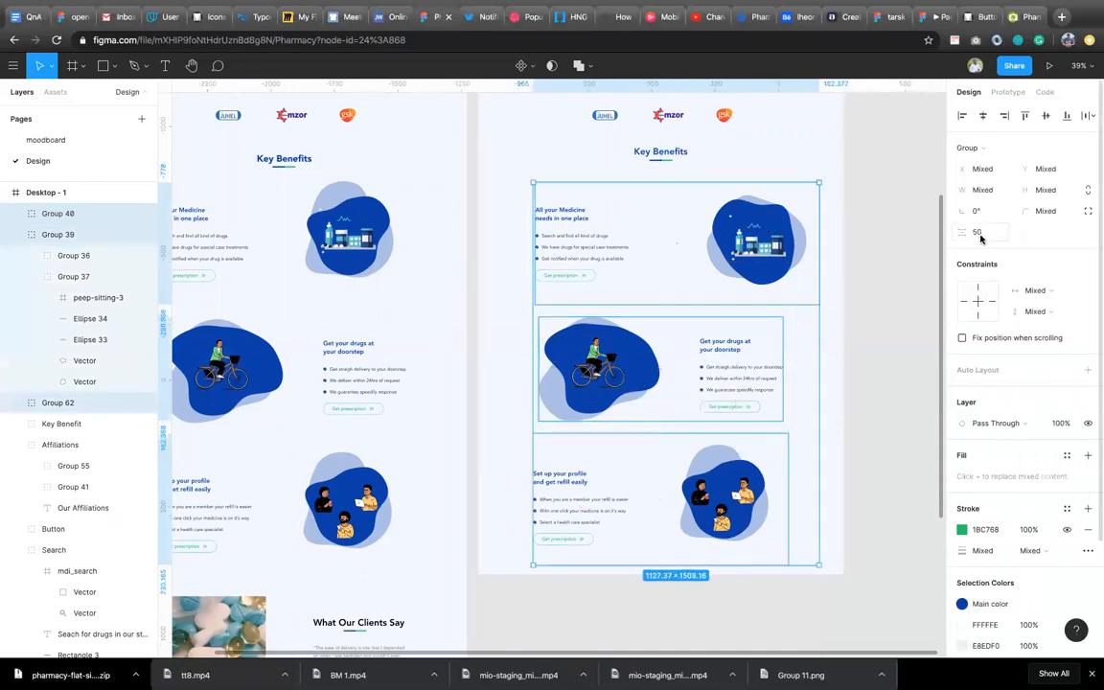
left_click(840, 365)
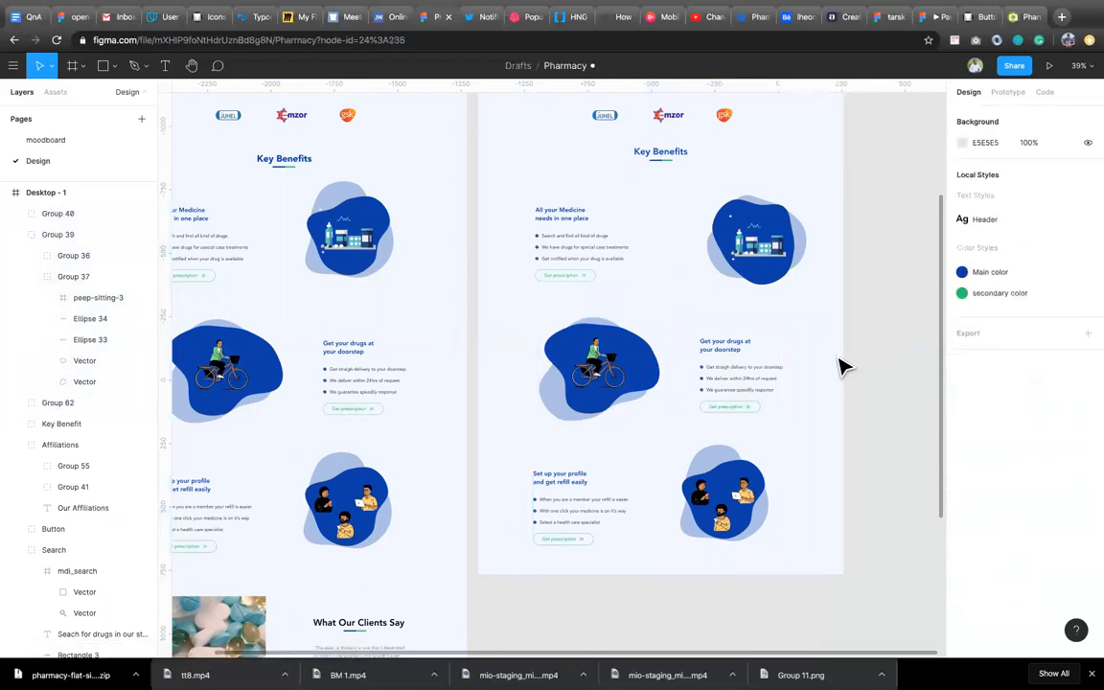
Extend the Desktop - 1 frame downward to a height of about 3457 to make room for more sections
scroll(840, 365, "down", 3)
scroll(695, 250, "up", 3)
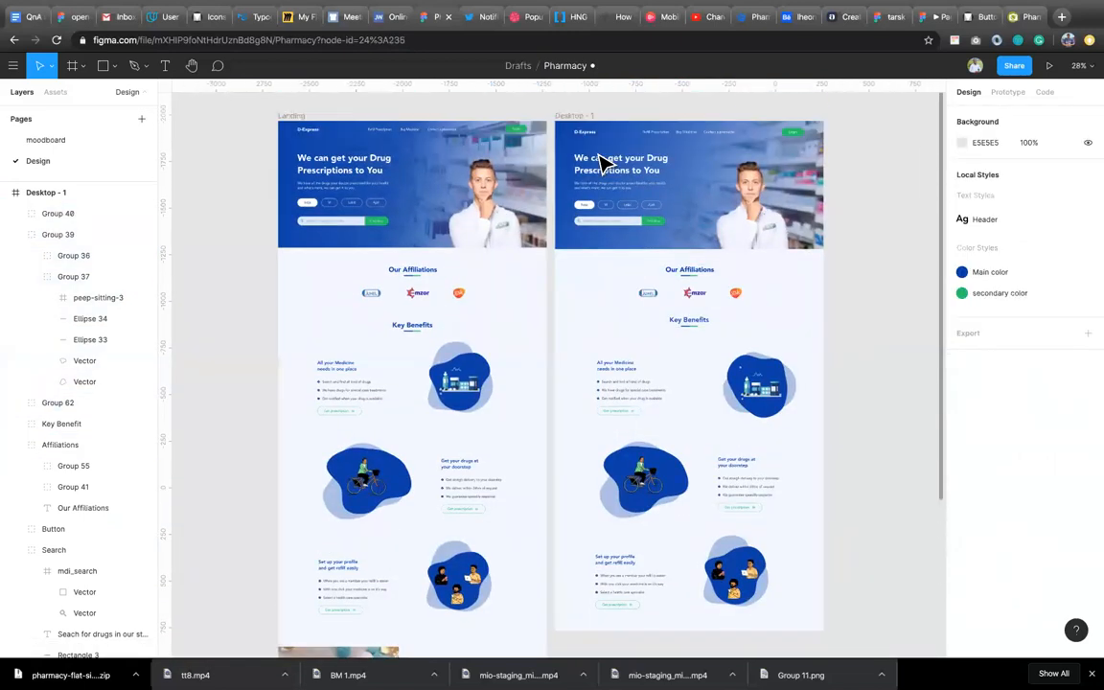
left_click(574, 119)
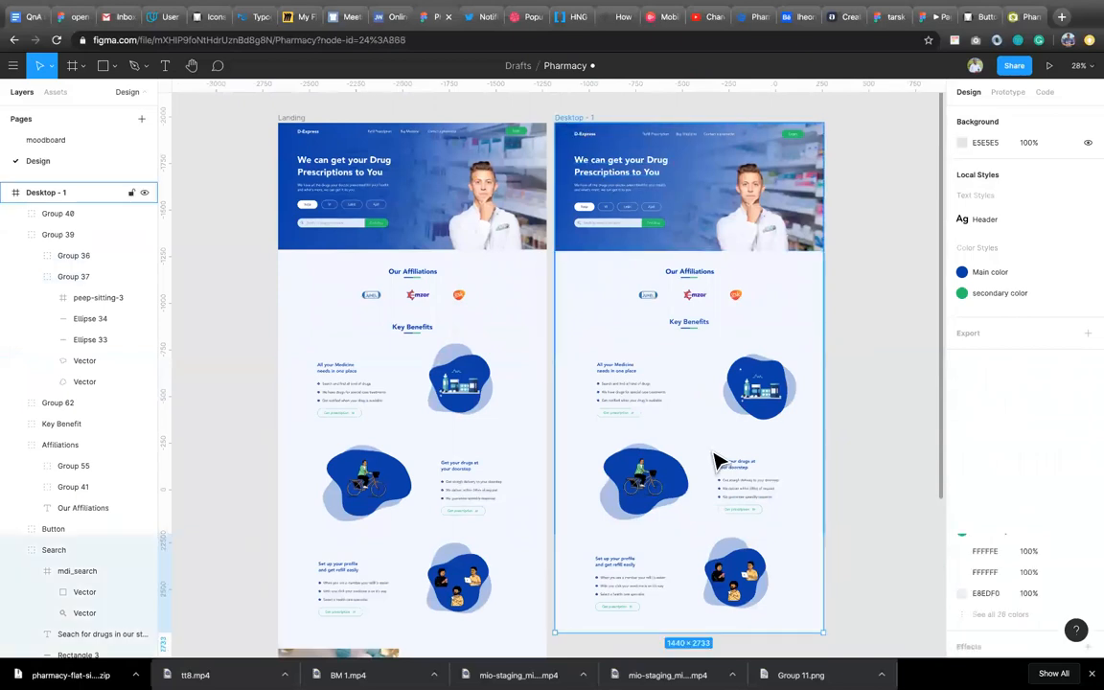
scroll(719, 470, "down", 2)
left_click_drag(729, 549, 722, 592)
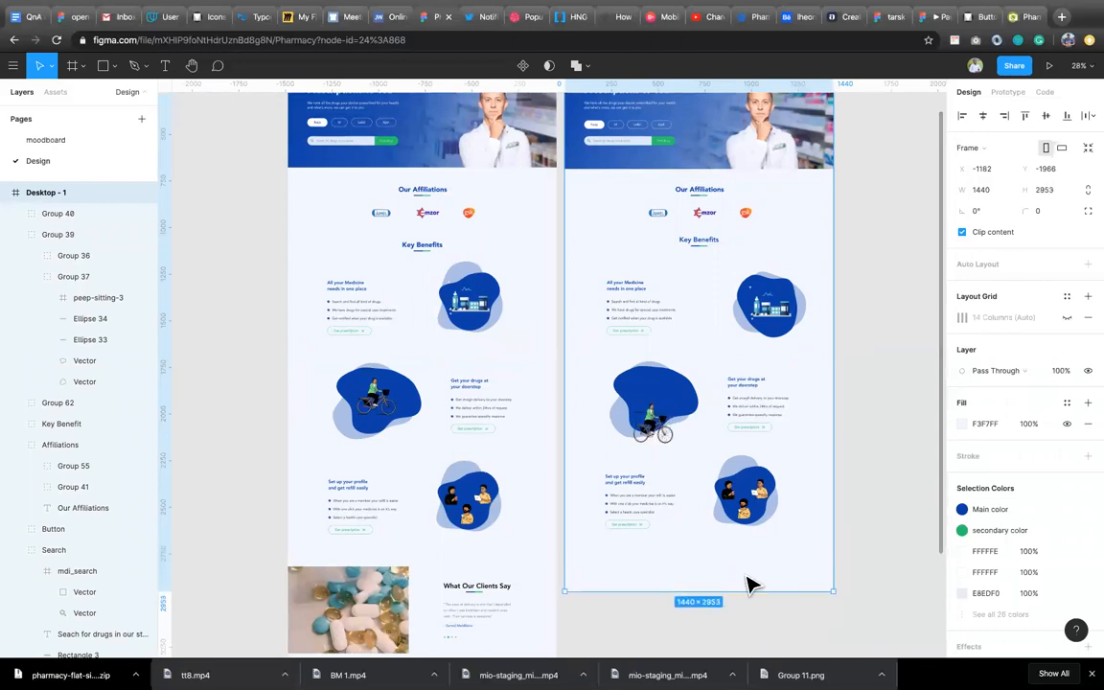
key("super+z")
left_click_drag(722, 553, 740, 566)
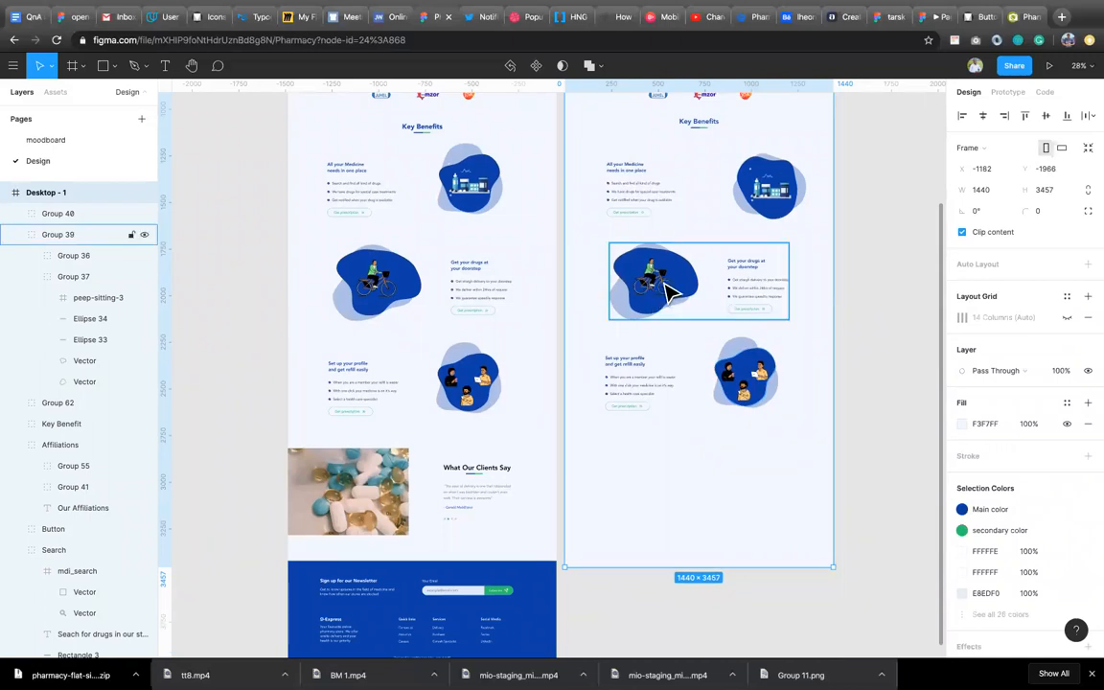
Set the constraints of the "Get your drugs at your doorstep" group in Desktop - 1 to Left & Right and Top
left_click(668, 292)
left_click(1055, 297)
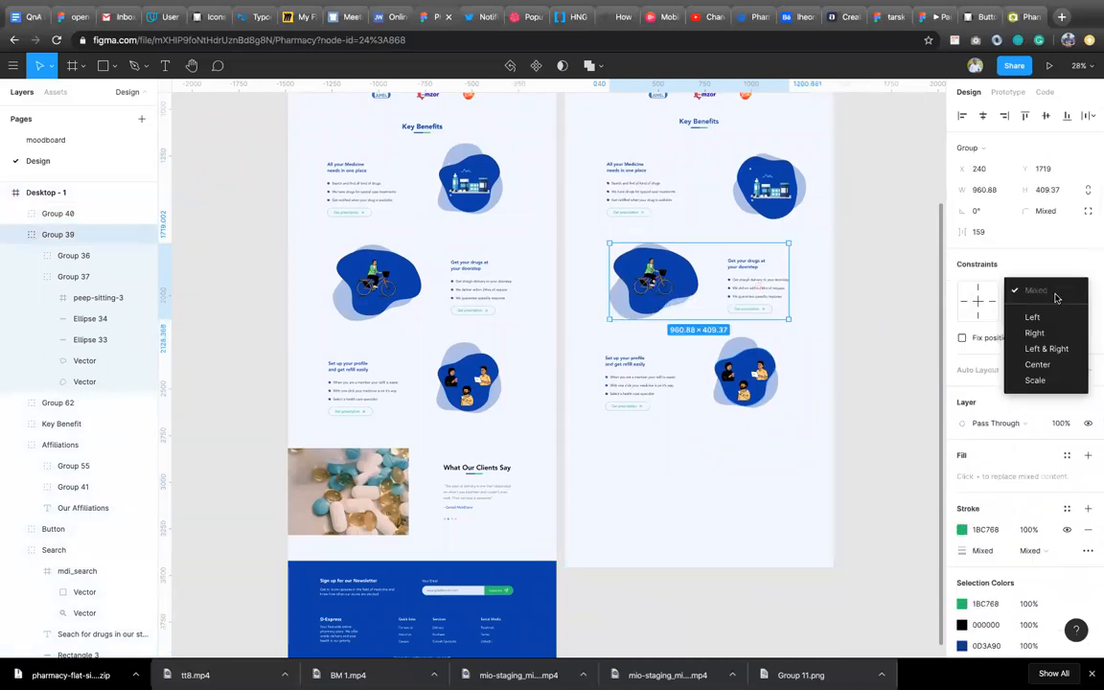
left_click(1046, 348)
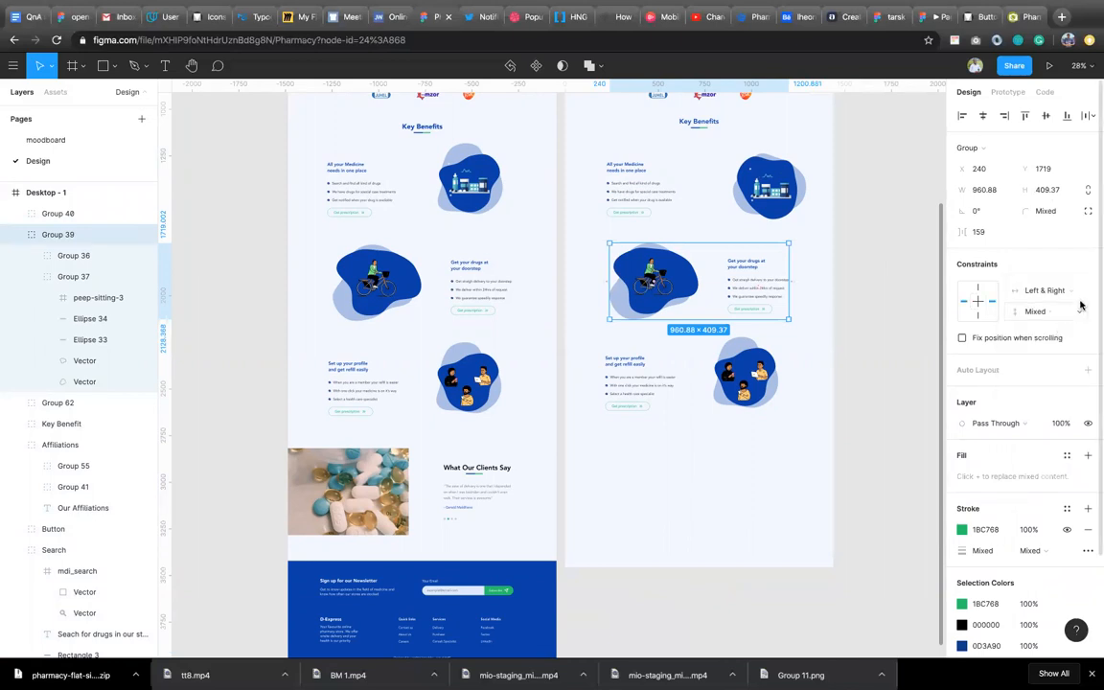
left_click(1077, 308)
left_click(1040, 337)
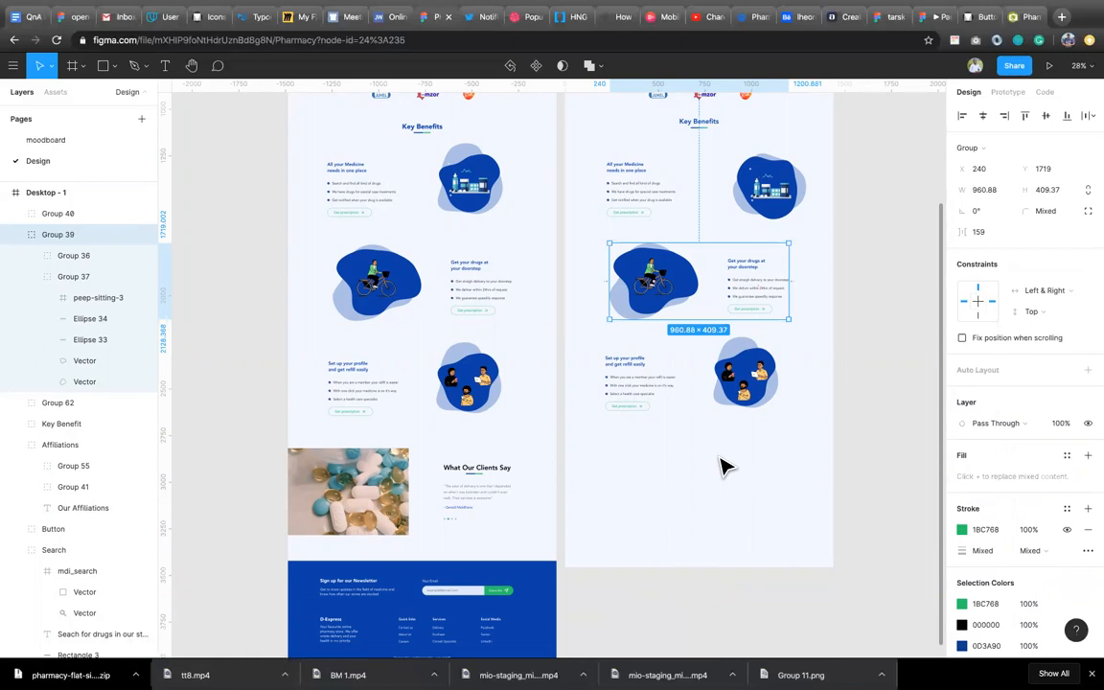
left_click(723, 466)
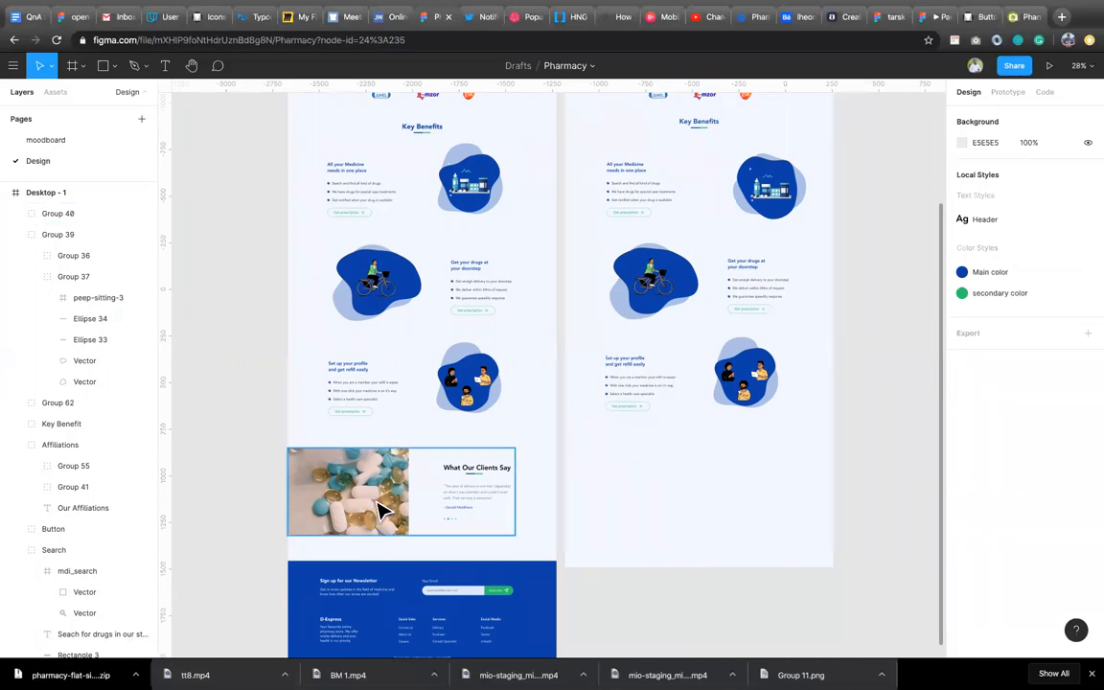
Copy the "What Our Clients Say" group with the pill photo from Landing into Desktop - 1 at X 0, Y 2819
left_click(469, 462)
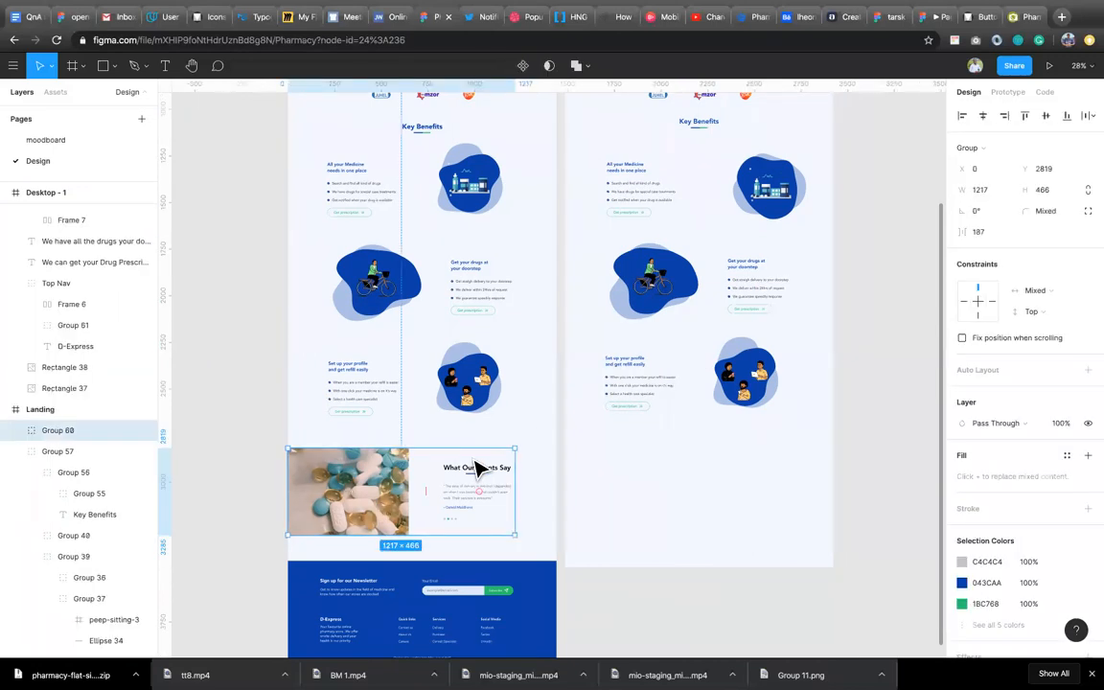
scroll(379, 406, "up", 5)
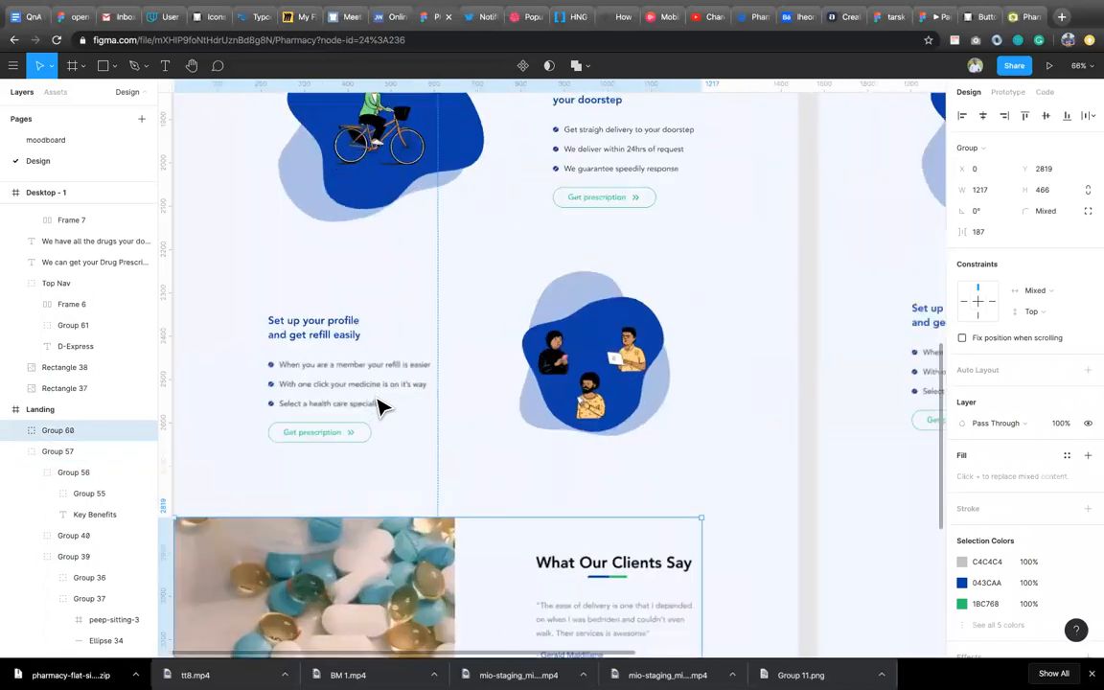
scroll(379, 406, "down", 2)
scroll(379, 406, "down", 4)
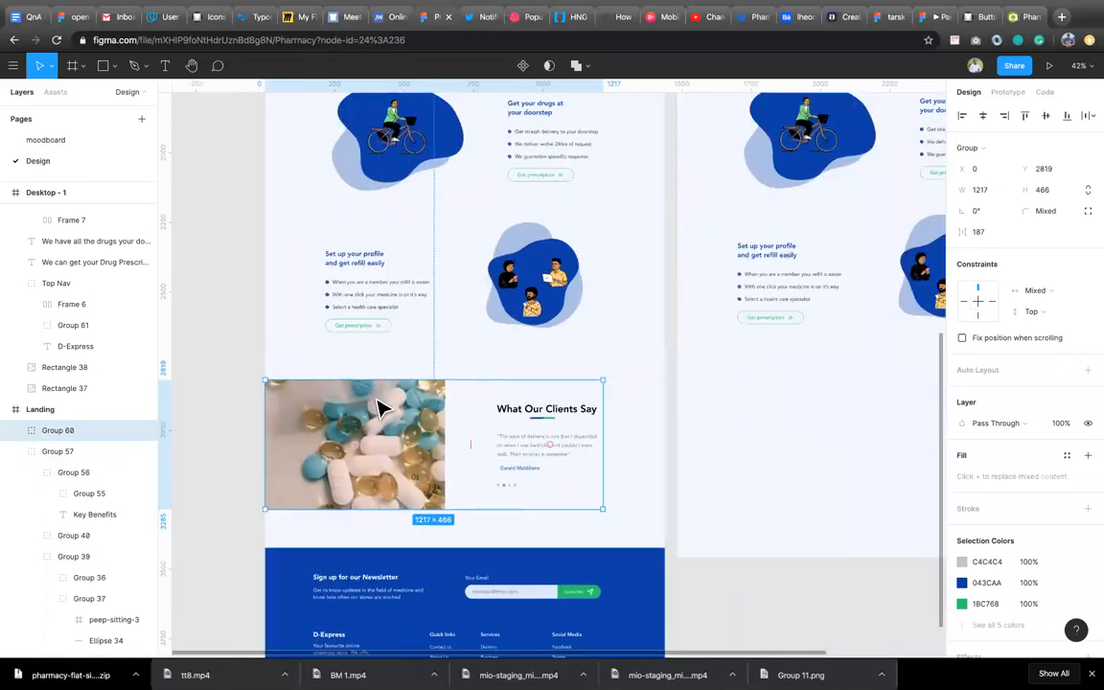
scroll(380, 406, "right", 1)
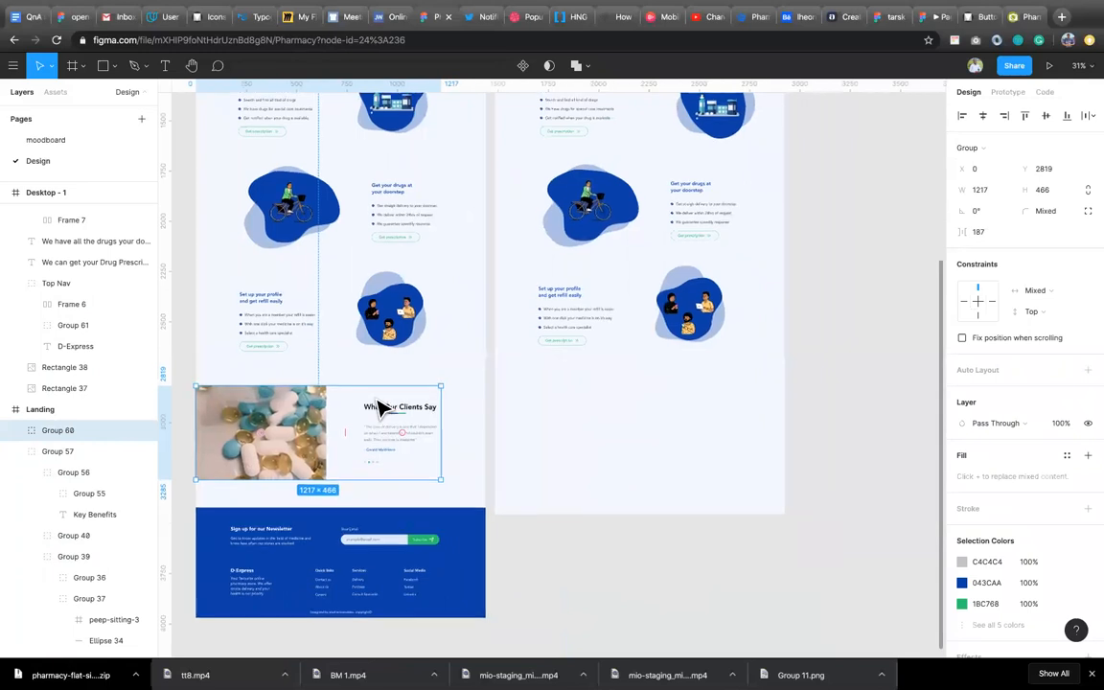
scroll(577, 318, "up", 5)
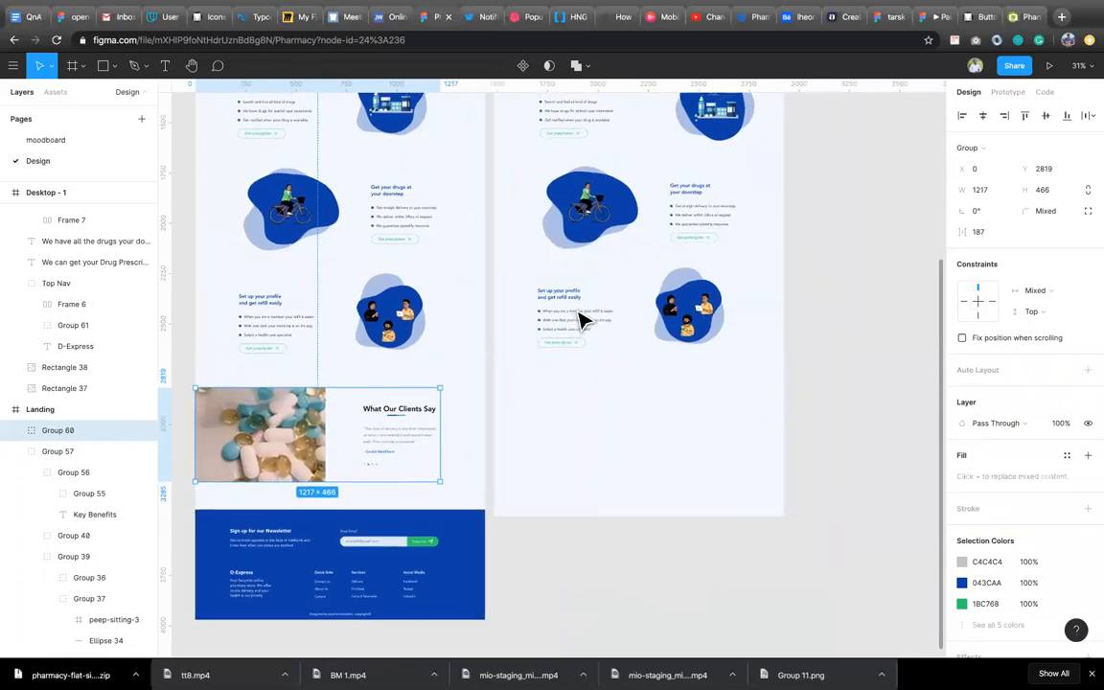
scroll(577, 318, "up", 2)
scroll(477, 140, "right", 1)
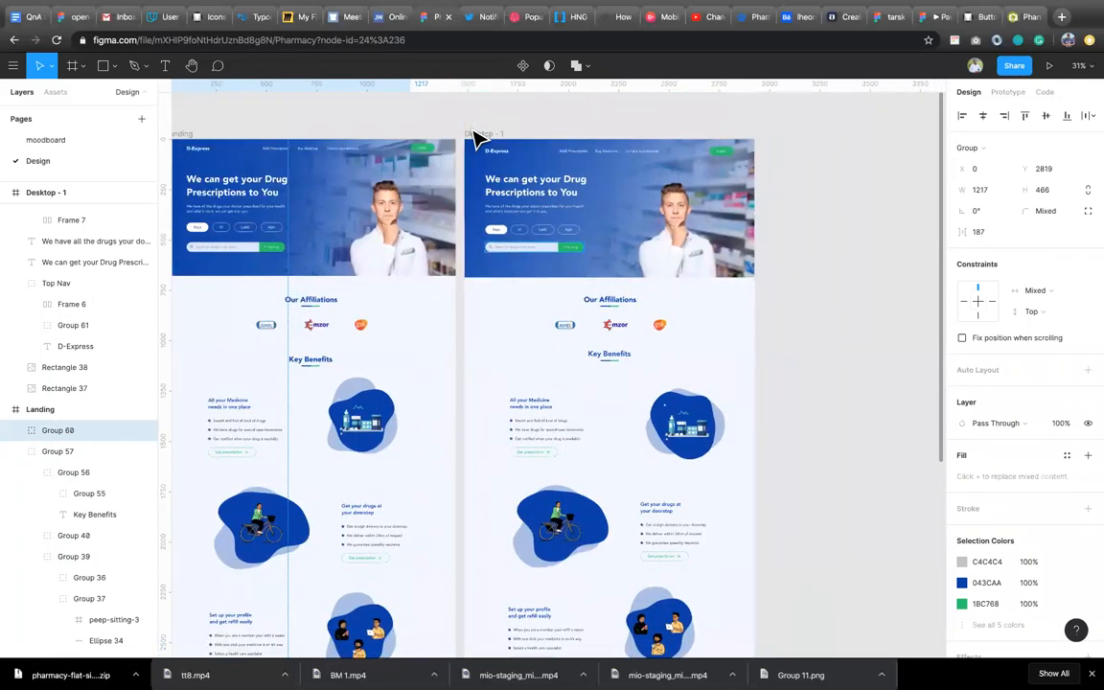
left_click(550, 410)
scroll(551, 407, "down", 7)
scroll(556, 403, "left", 2)
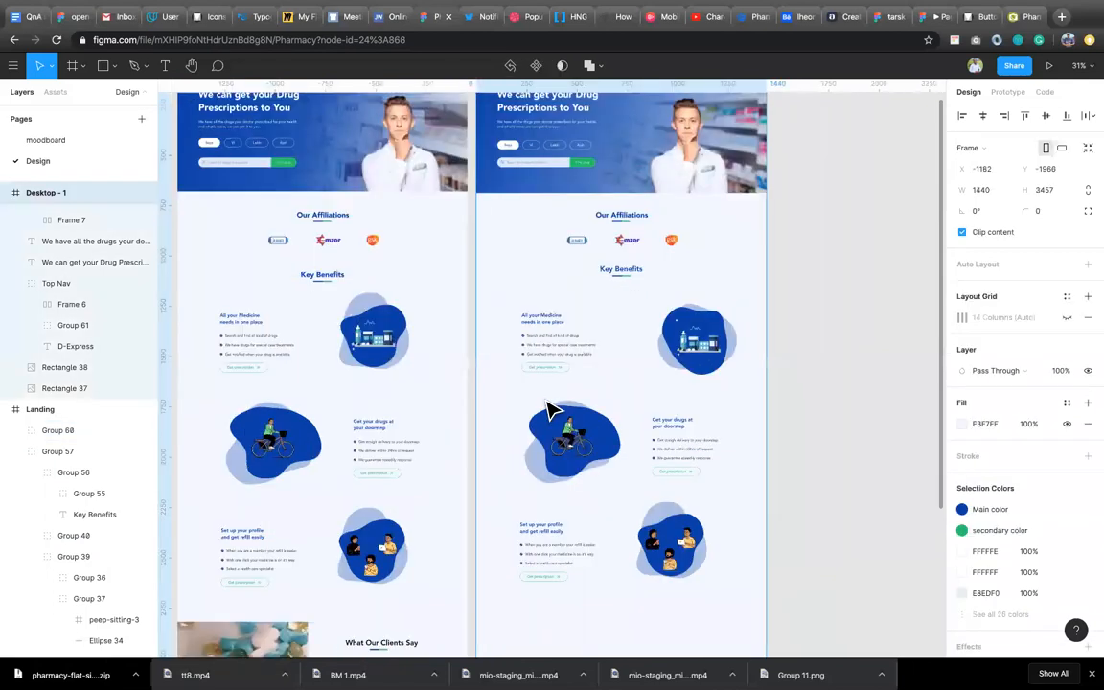
key("ctrl+v")
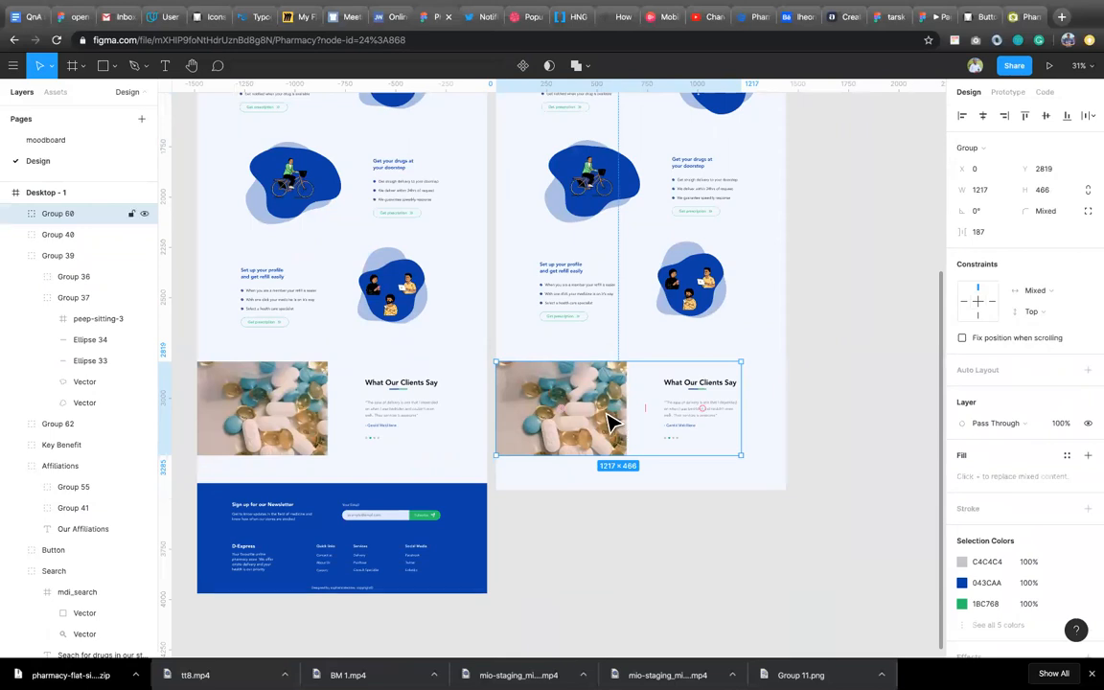
Inspect the pill photo and the testimonial text group inside the pasted clients section
scroll(613, 421, "up", 5)
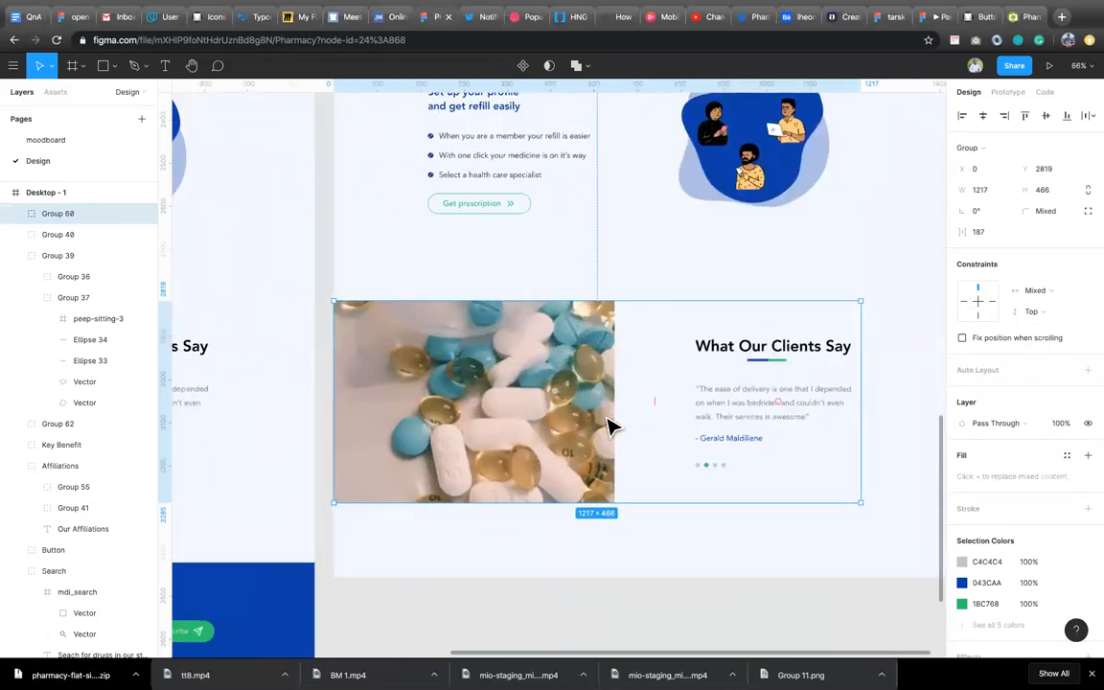
double_click(610, 426)
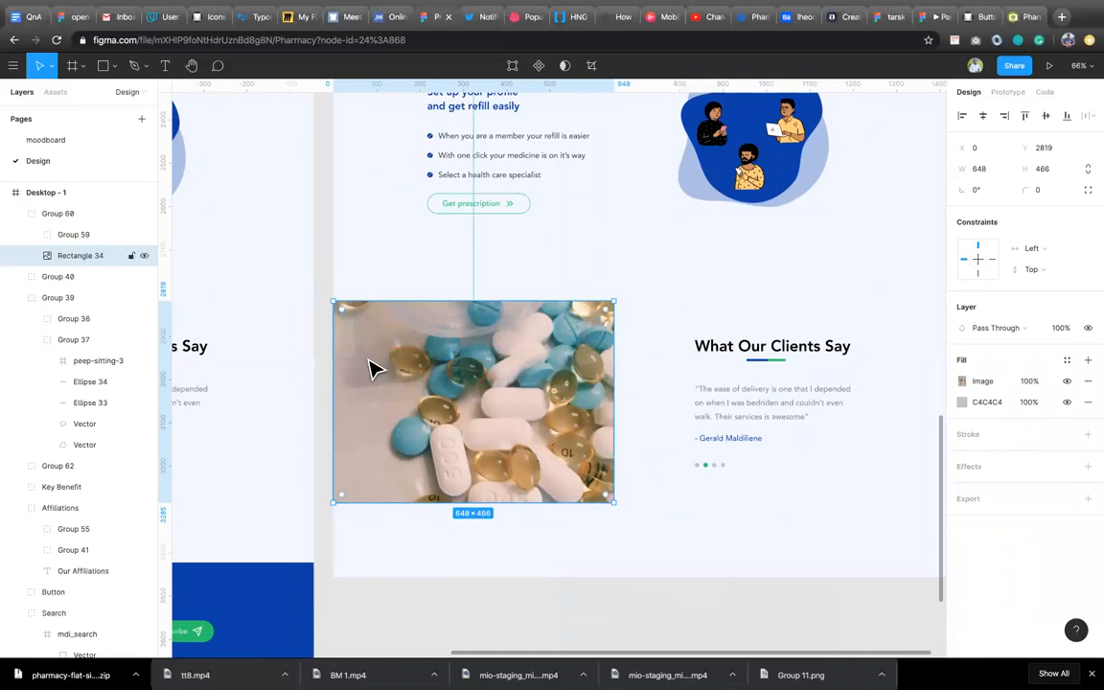
scroll(401, 407, "right", 2)
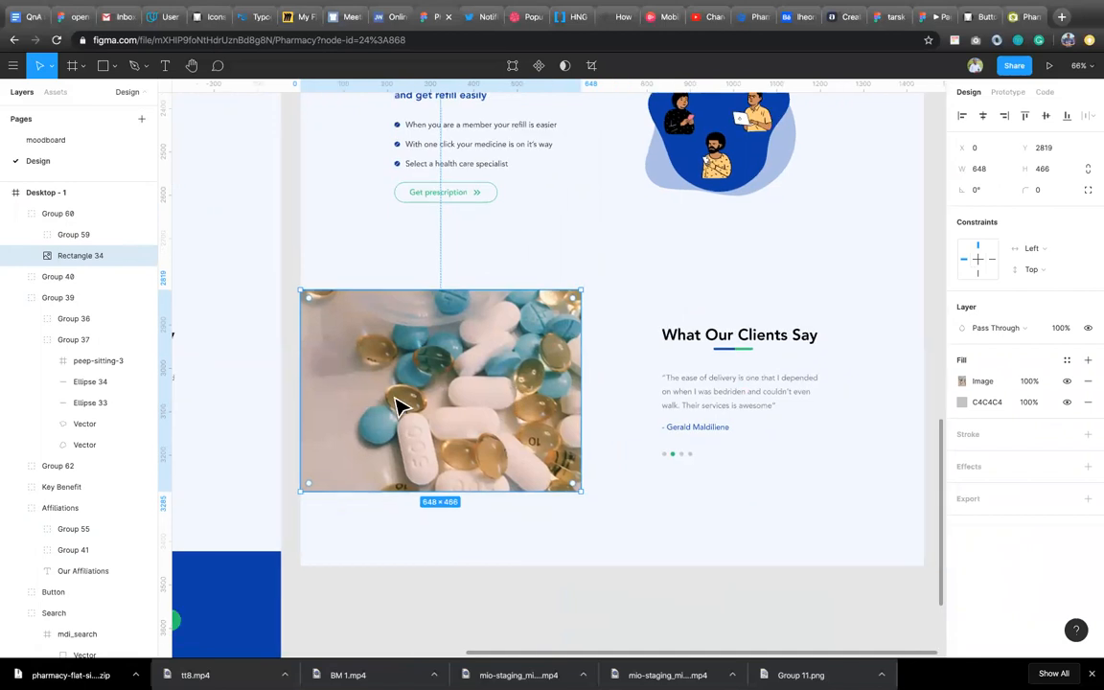
scroll(400, 407, "right", 2)
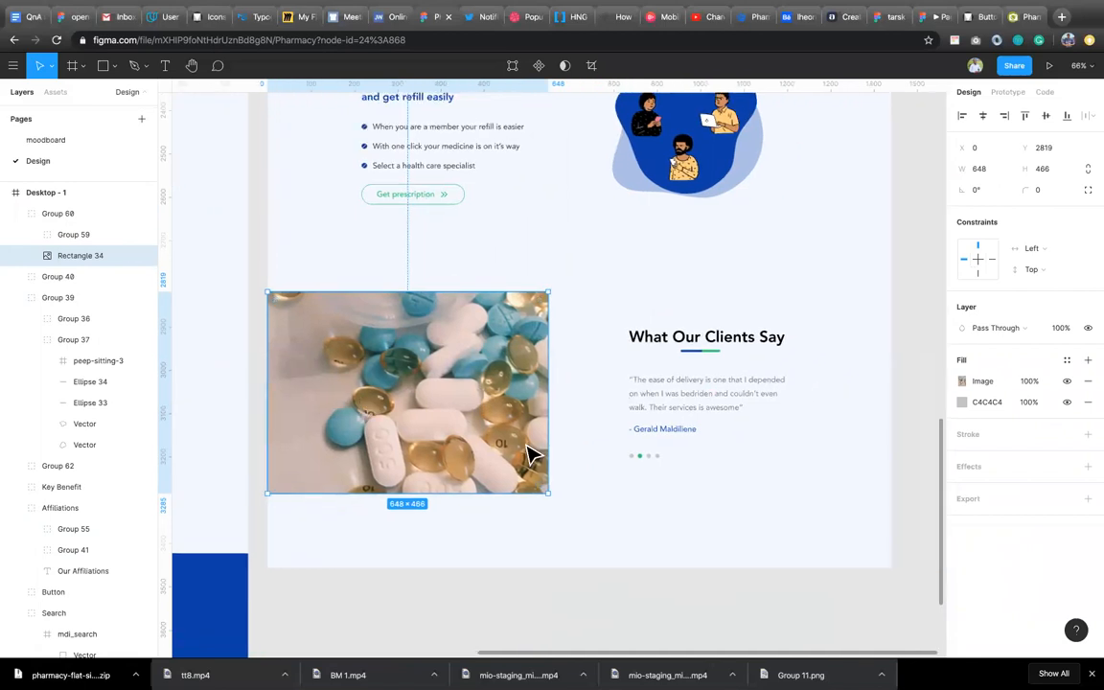
left_click(685, 345)
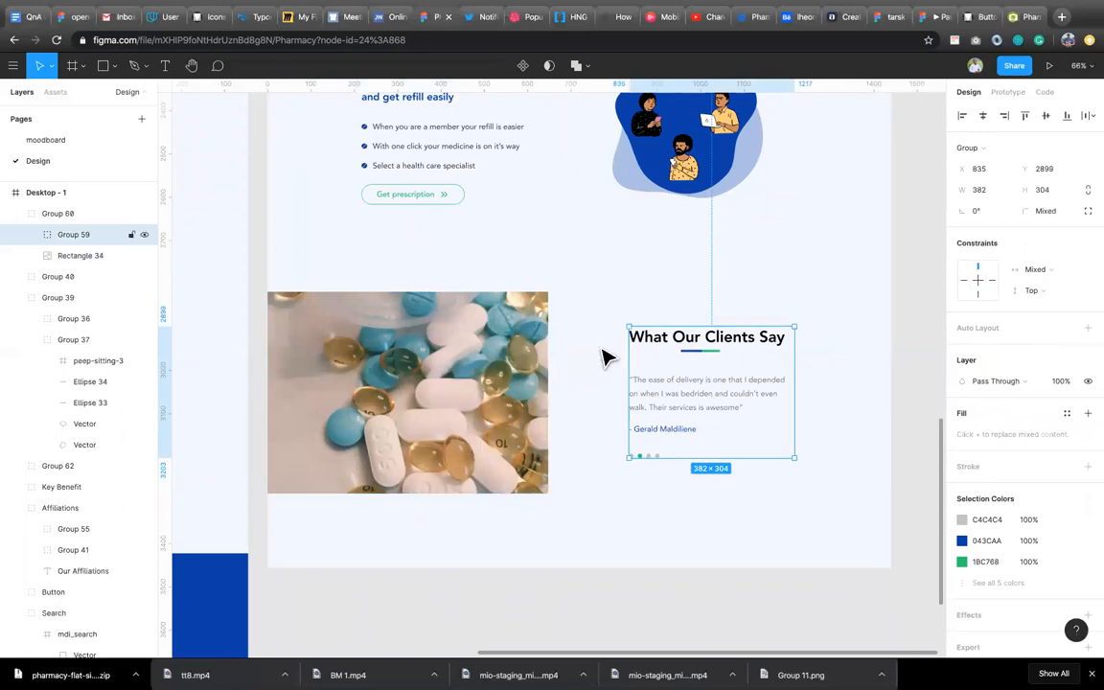
scroll(659, 391, "up", 5)
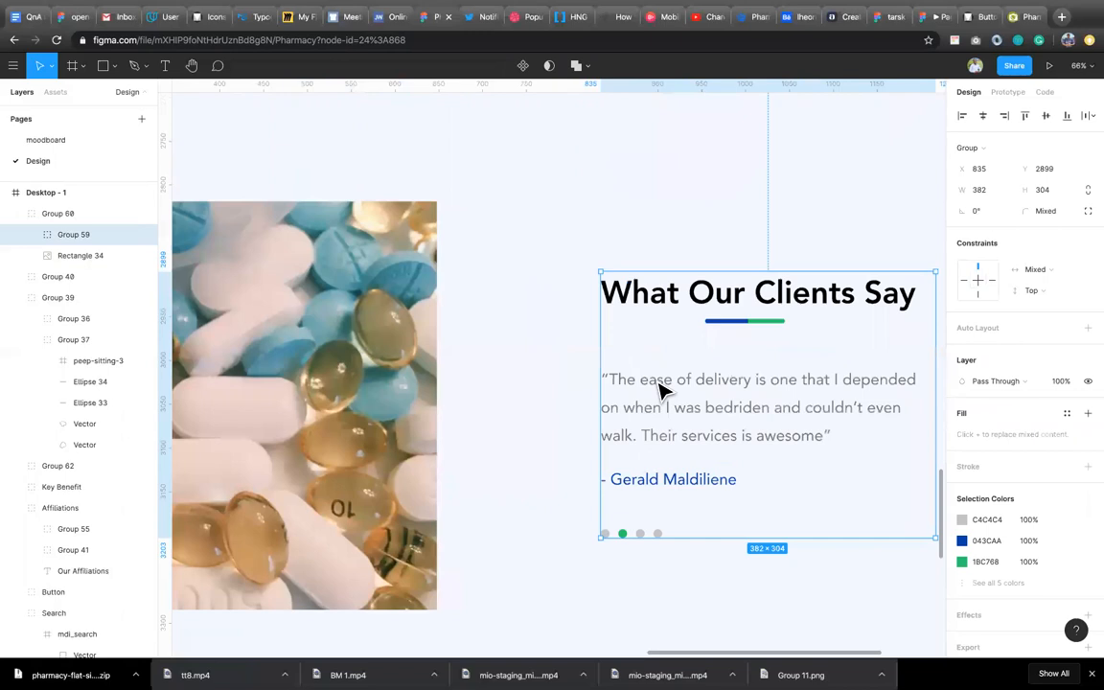
scroll(726, 294, "up", 2)
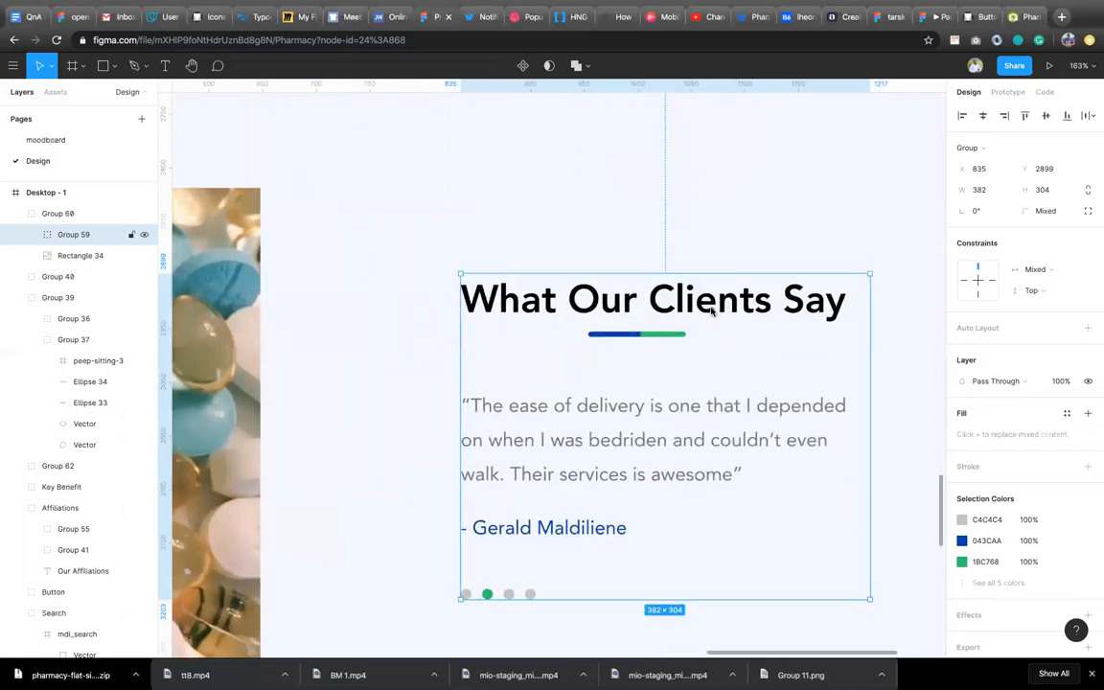
Apply the Main color style to the "What Our Clients Say" heading in Desktop - 1
double_click(711, 309)
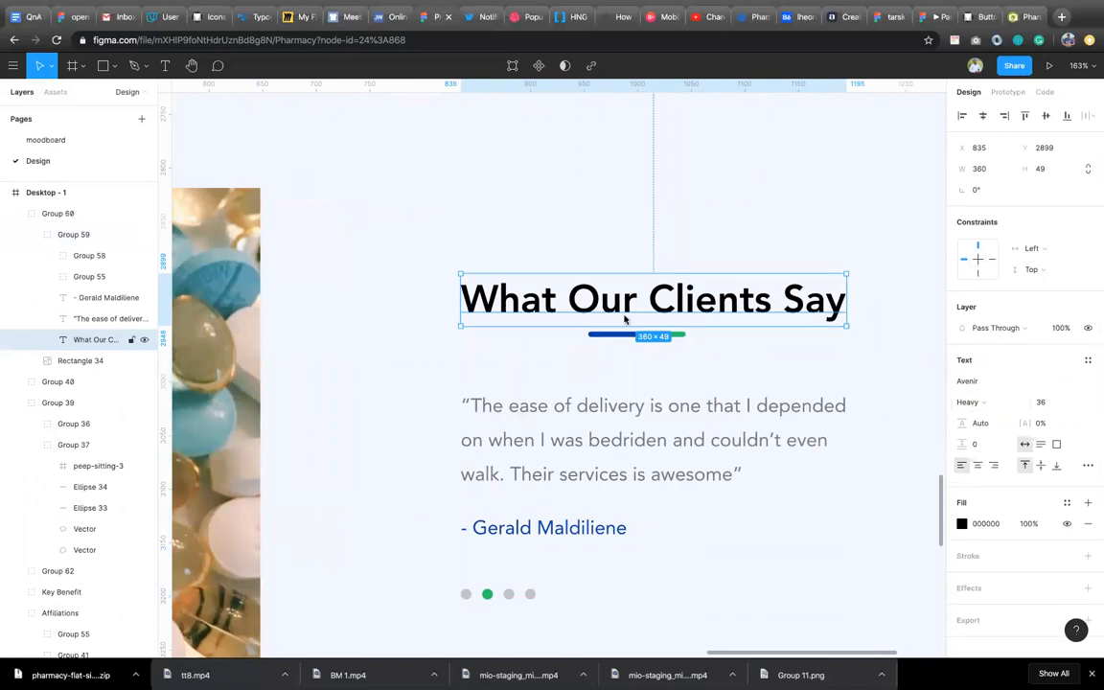
scroll(623, 319, "up", 5)
scroll(623, 319, "up", 5)
scroll(624, 319, "up", 4)
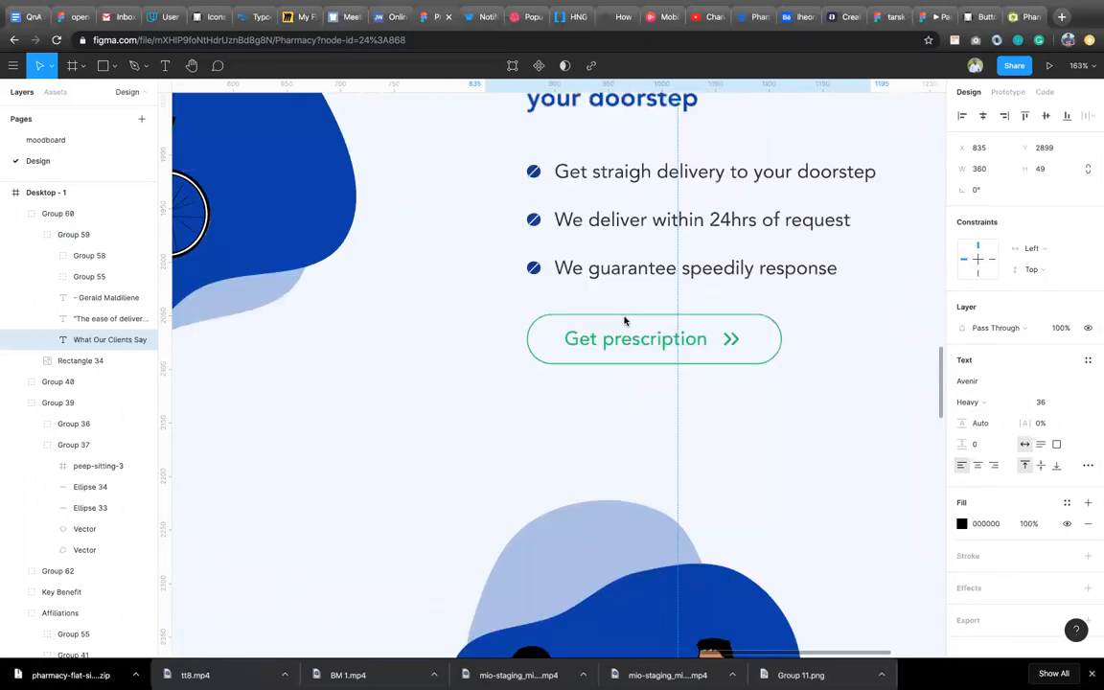
scroll(623, 320, "up", 4)
scroll(624, 320, "down", 5)
scroll(623, 320, "down", 15)
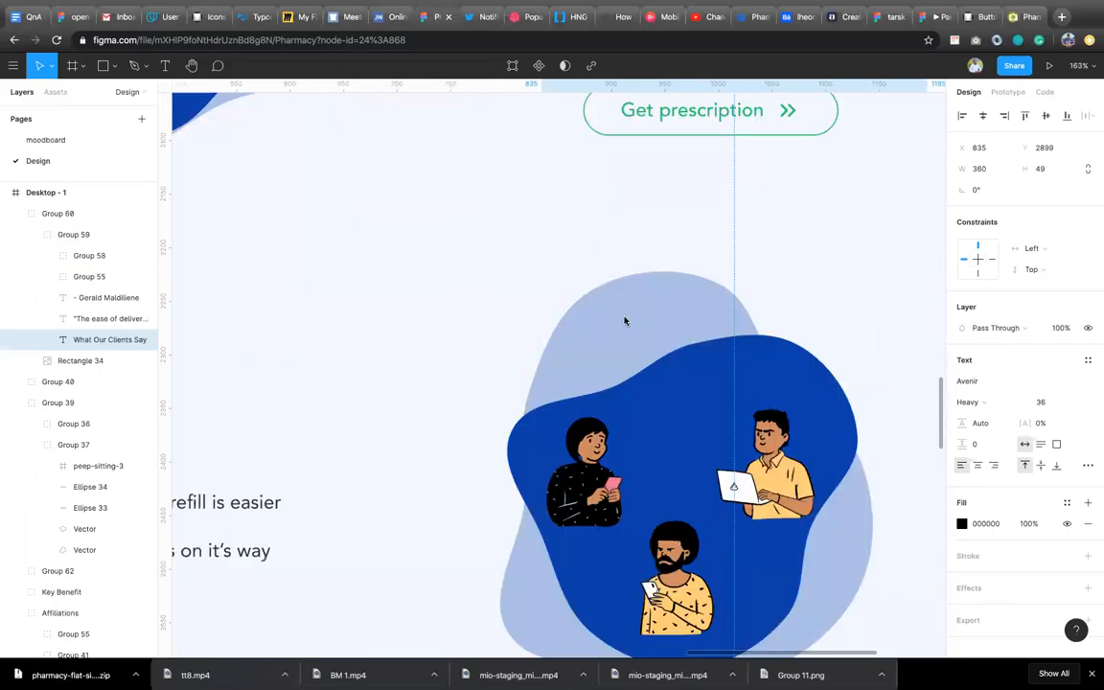
scroll(623, 365, "down", 3)
scroll(796, 414, "down", 4)
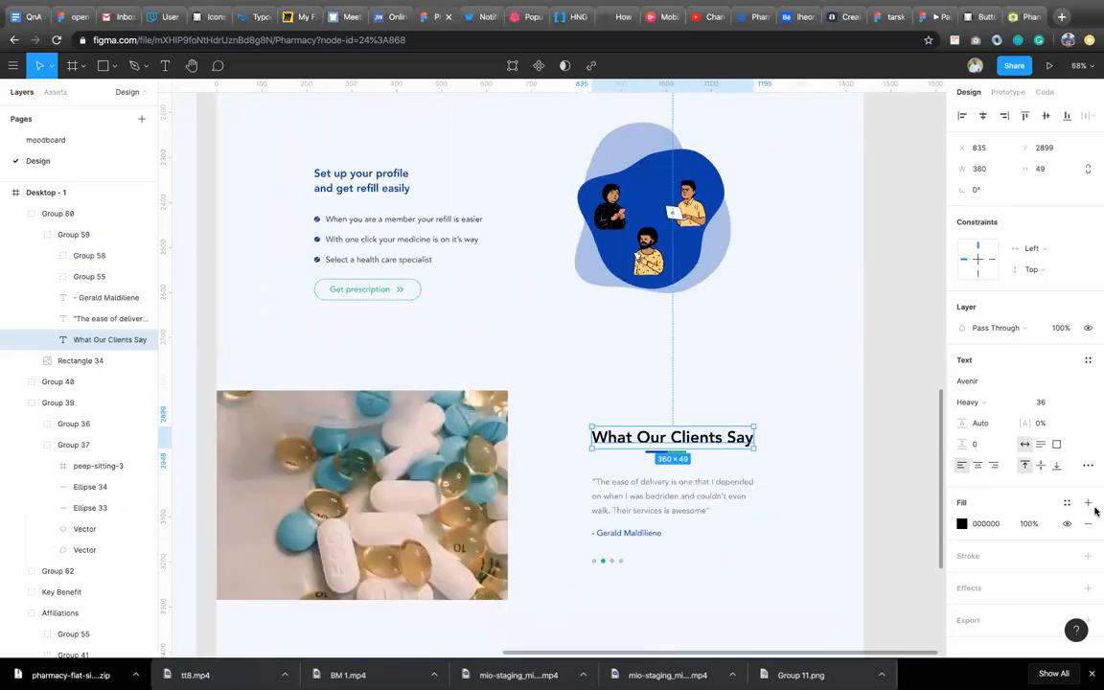
left_click(1067, 503)
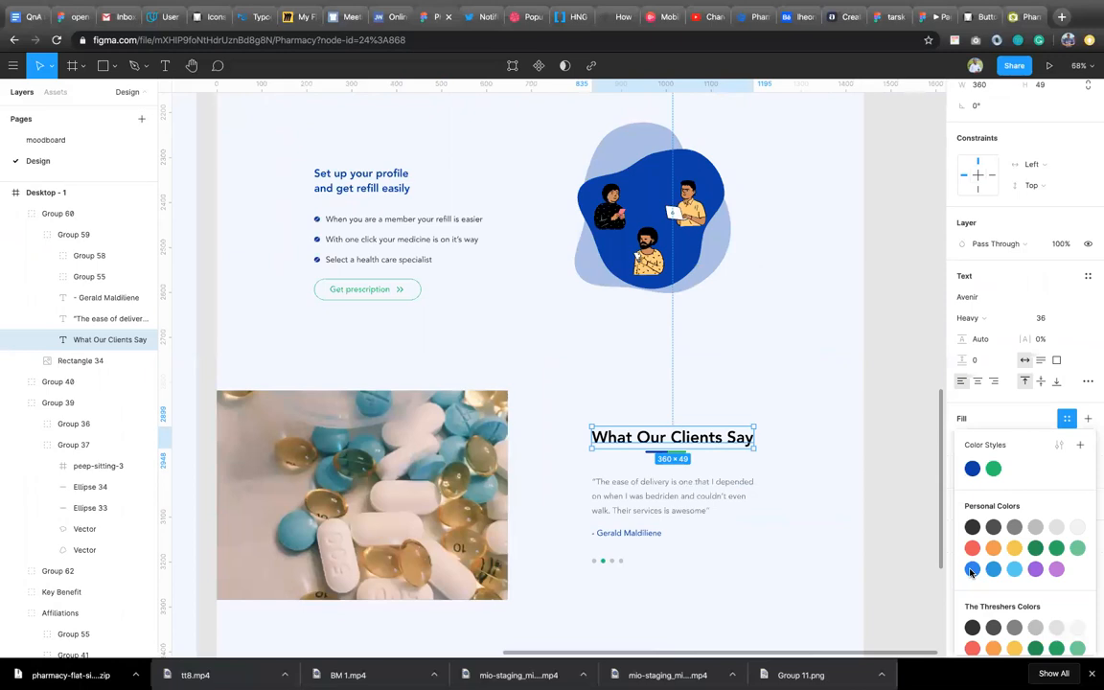
left_click(973, 468)
Compare the "What Our Clients Say" heading with the other section headings and review the testimonial section's layout in Desktop - 1
scroll(764, 389, "up", 6)
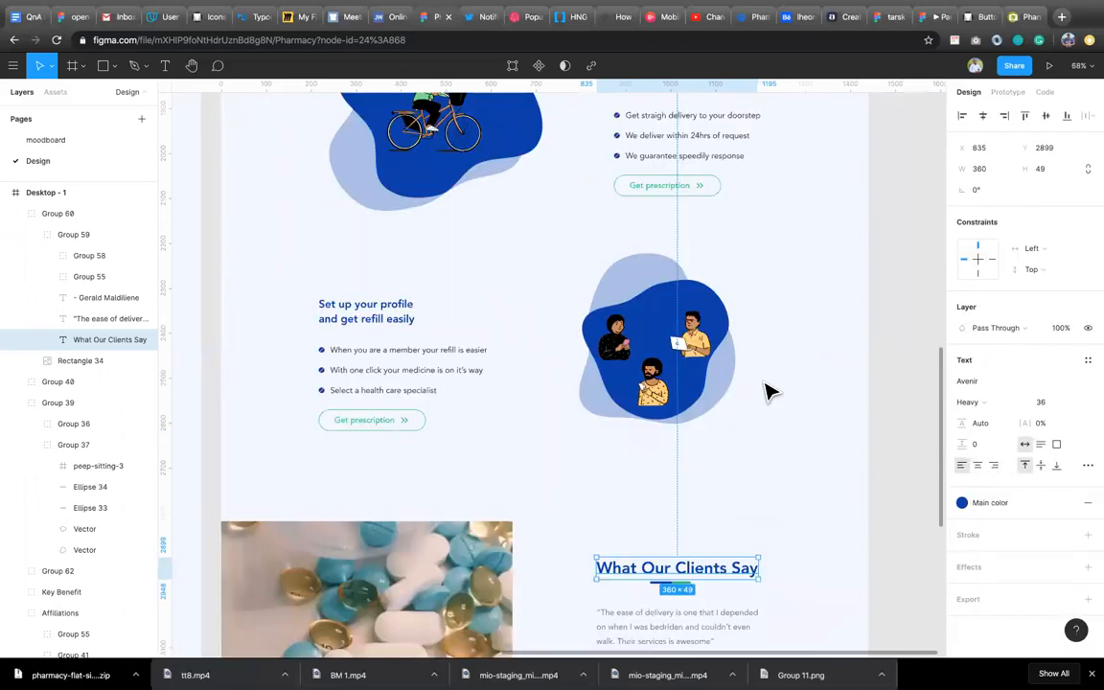
scroll(771, 391, "up", 4)
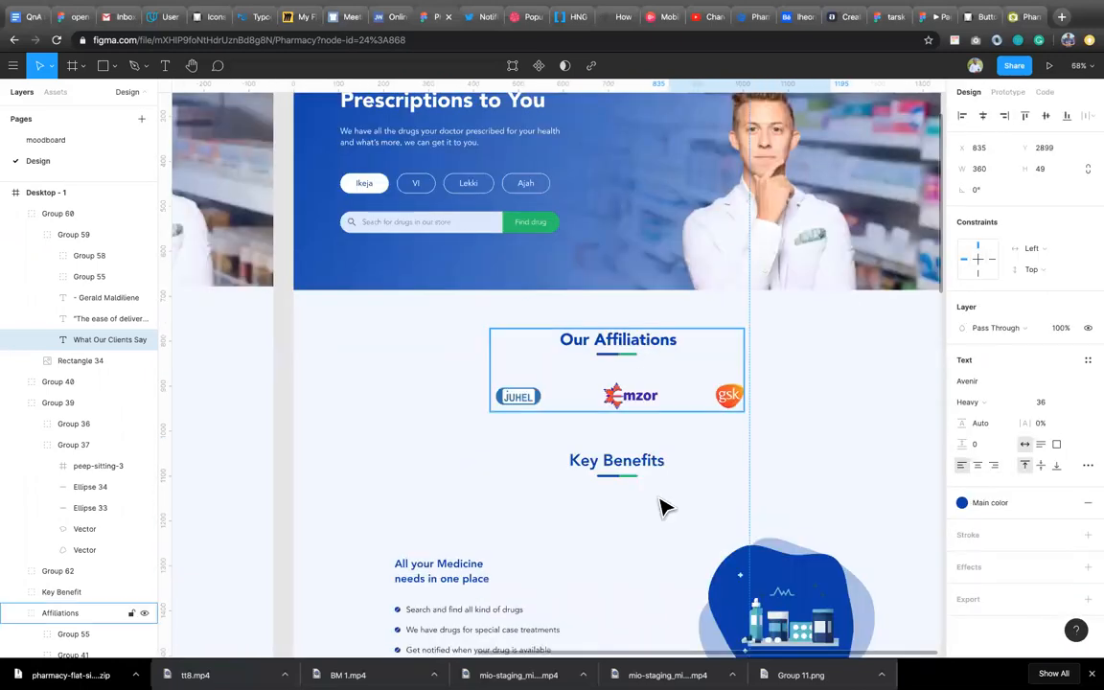
scroll(662, 506, "down", 10)
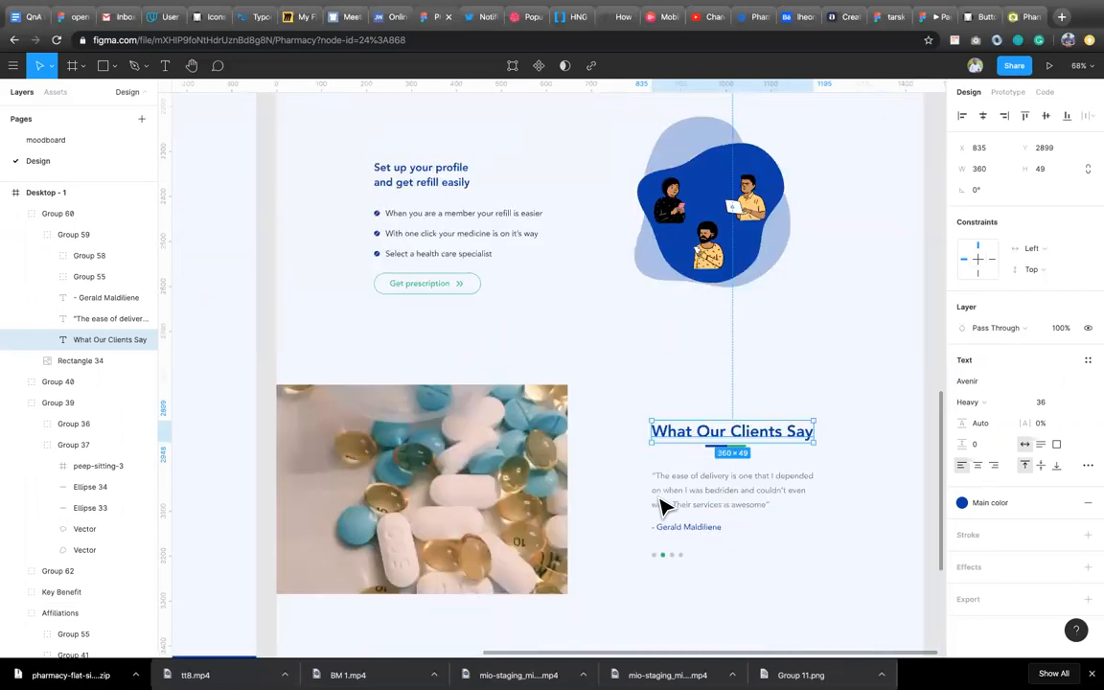
scroll(714, 246, "down", 5)
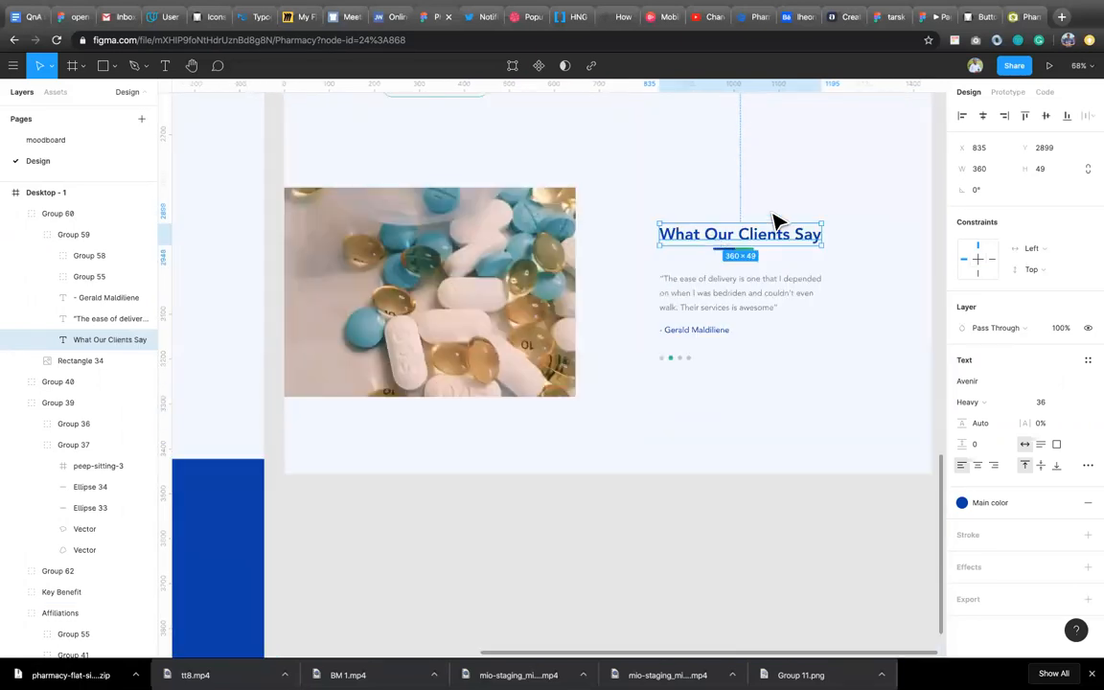
scroll(776, 222, "up", 5)
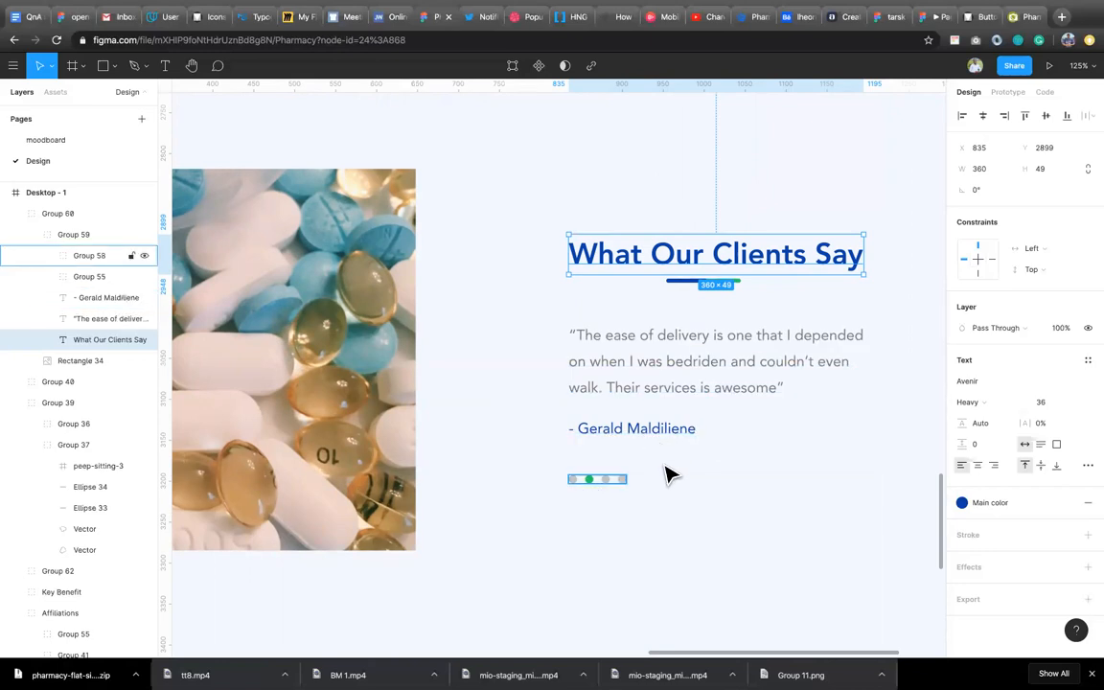
scroll(665, 474, "down", 5)
scroll(668, 479, "down", 2)
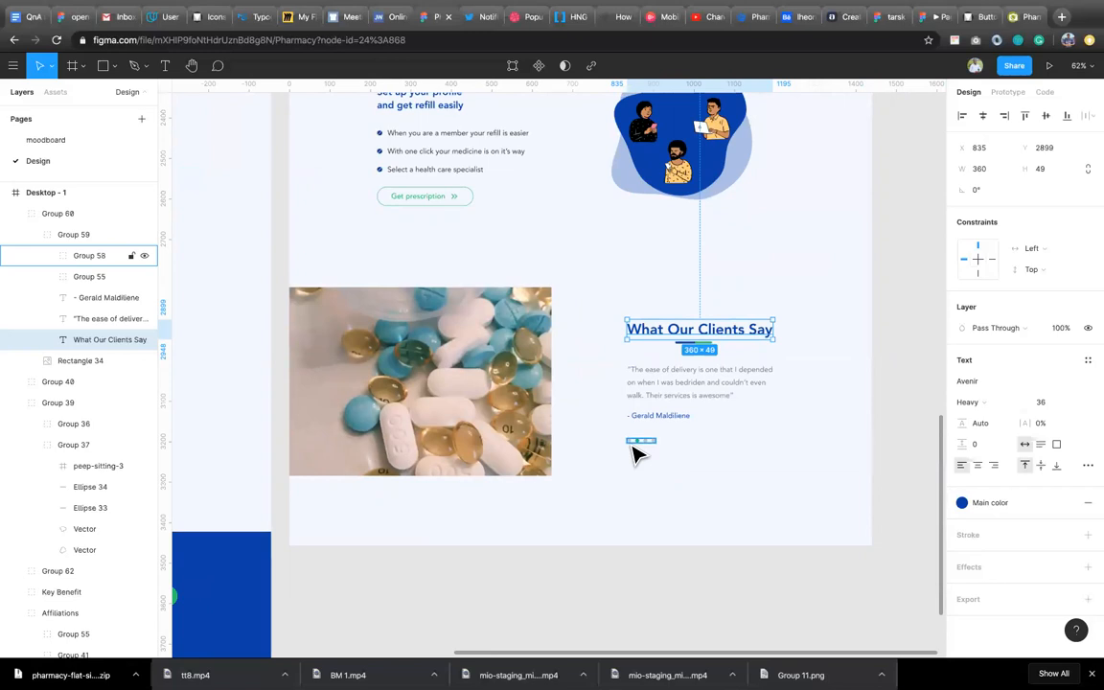
key("Escape")
scroll(640, 473, "down", 3)
scroll(638, 472, "right", 1)
scroll(637, 473, "left", 1)
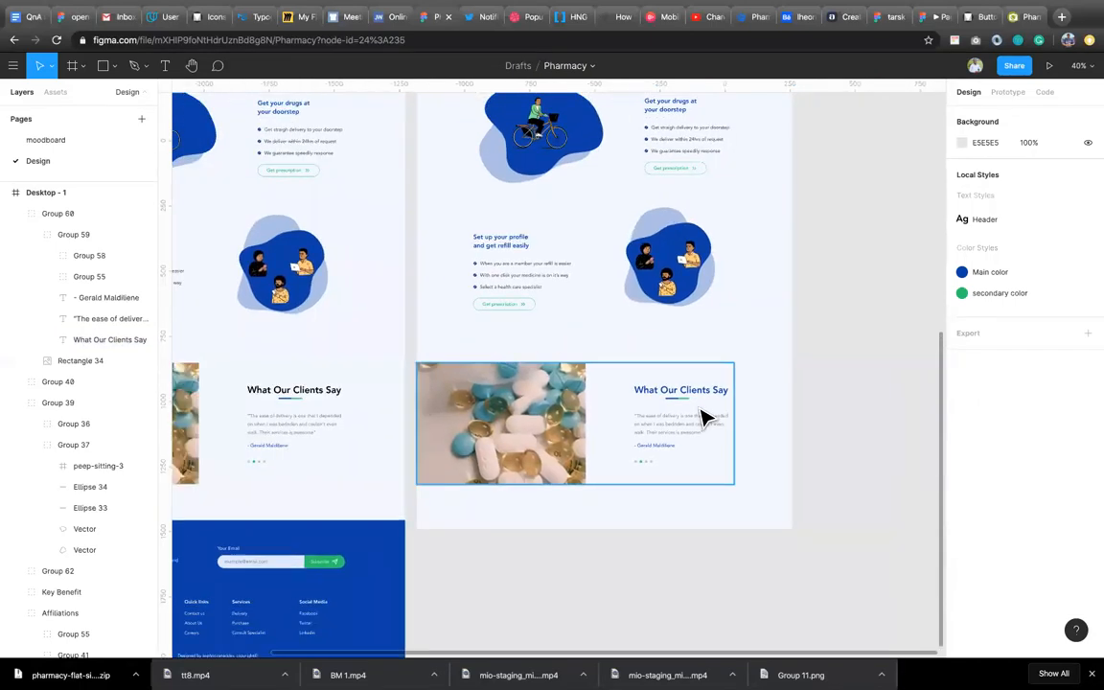
Extend the bottom of the Desktop - 1 frame to a height of 3971 at width 1440
left_click(50, 192)
left_click(594, 528)
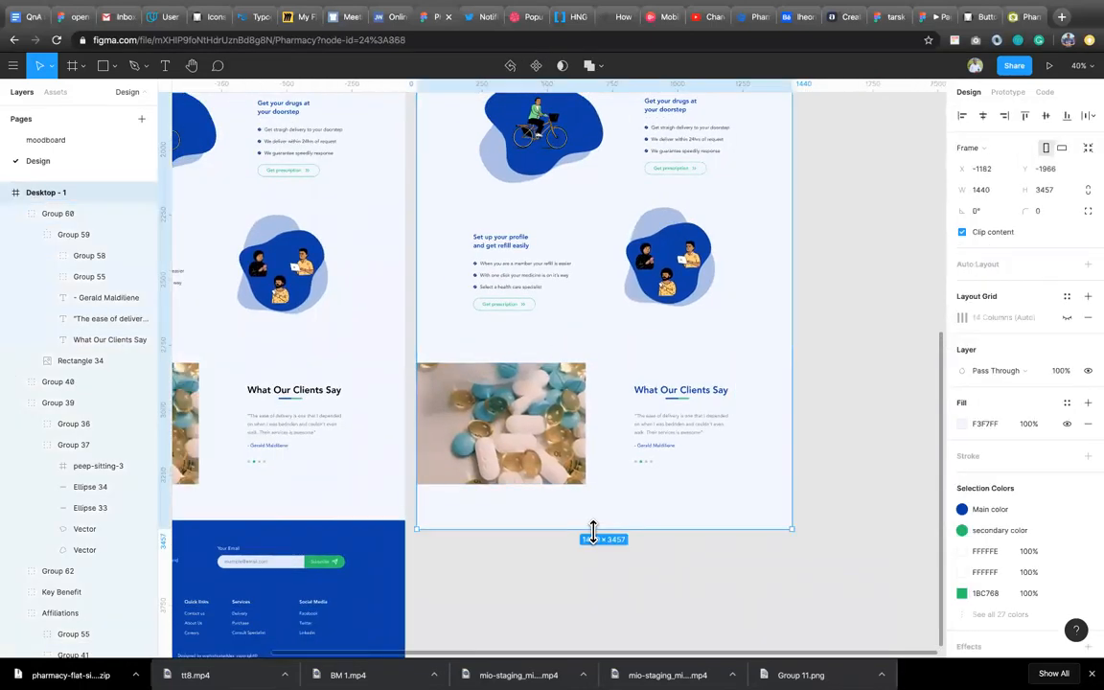
left_click_drag(608, 616, 552, 527)
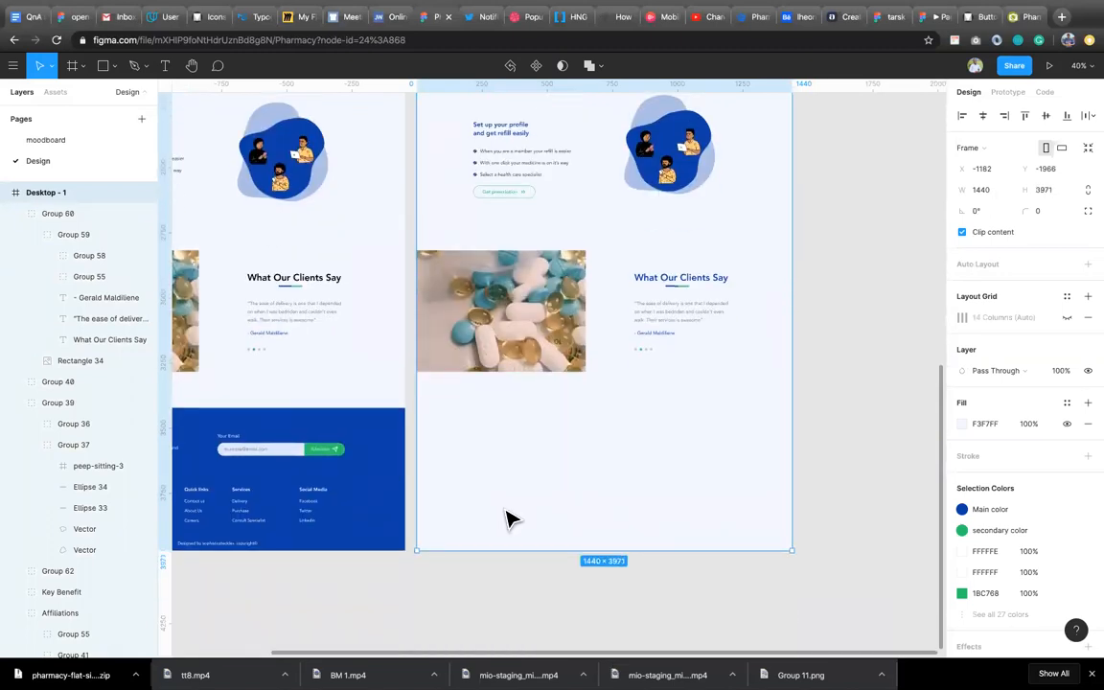
Copy the Bottom Nav footer group from Landing into Desktop - 1 at X 0, Y 3423
scroll(508, 518, "left", 3)
scroll(508, 518, "down", 1)
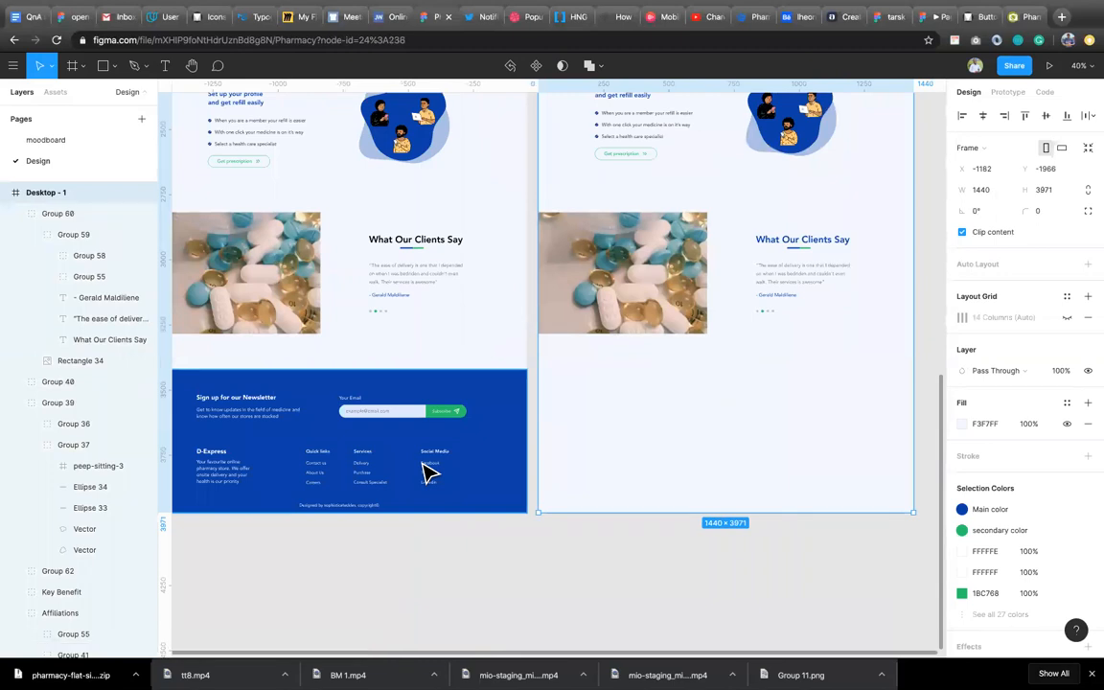
left_click(428, 471)
scroll(424, 469, "left", 1)
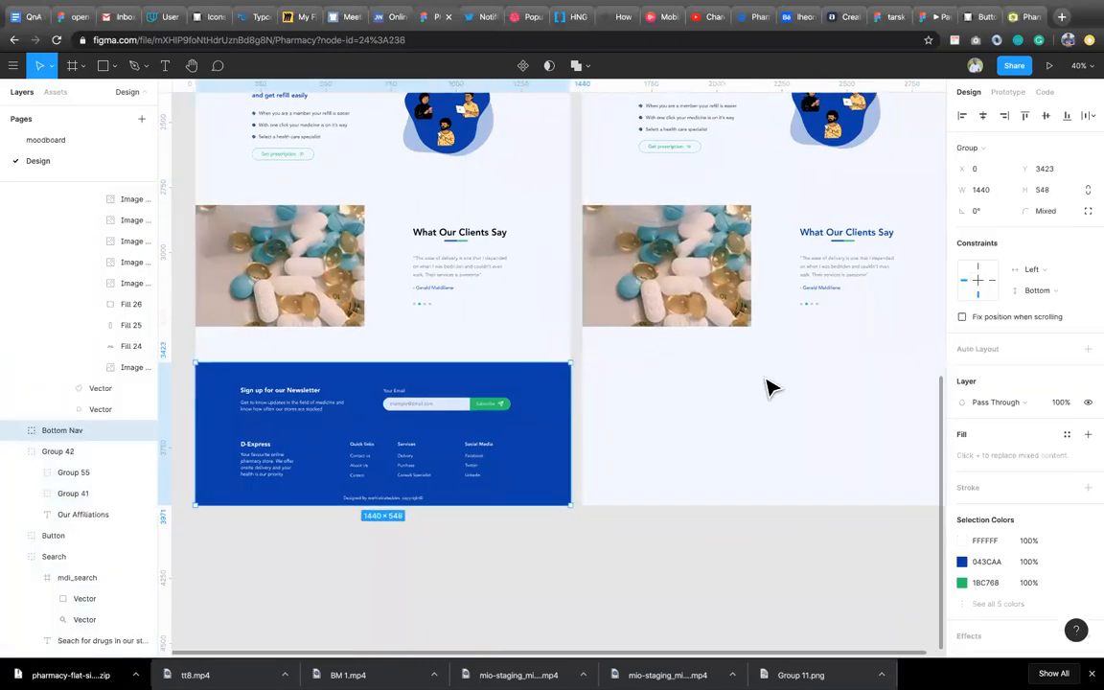
scroll(766, 386, "right", 2)
scroll(767, 386, "up", 4)
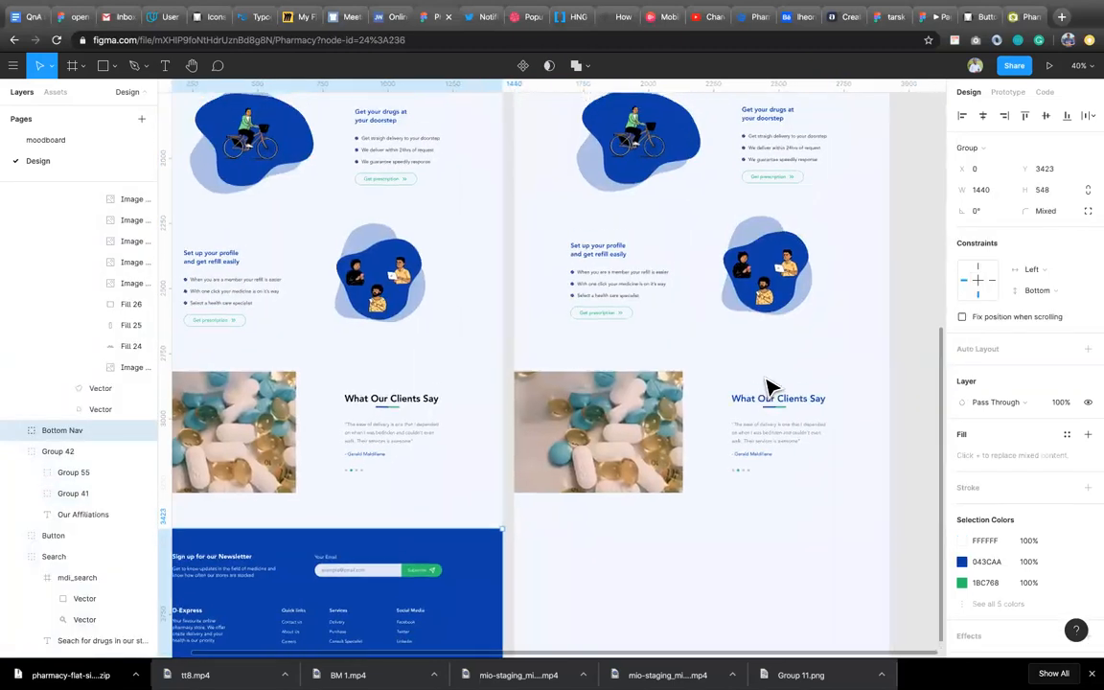
scroll(766, 386, "right", 1)
scroll(766, 386, "up", 12)
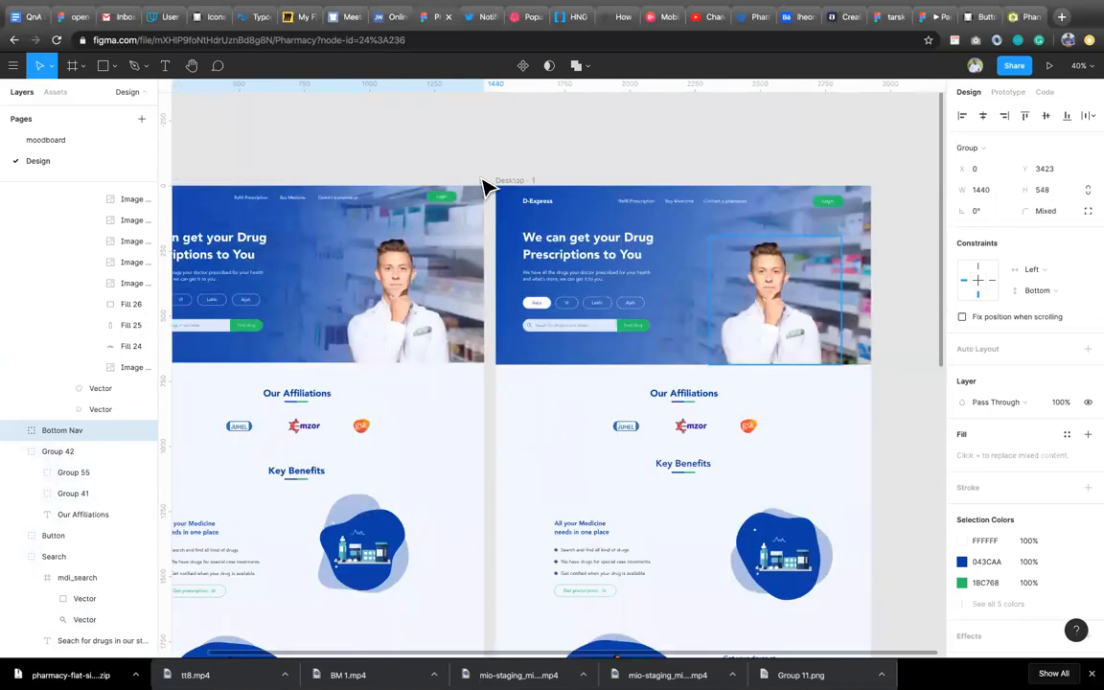
left_click(512, 184)
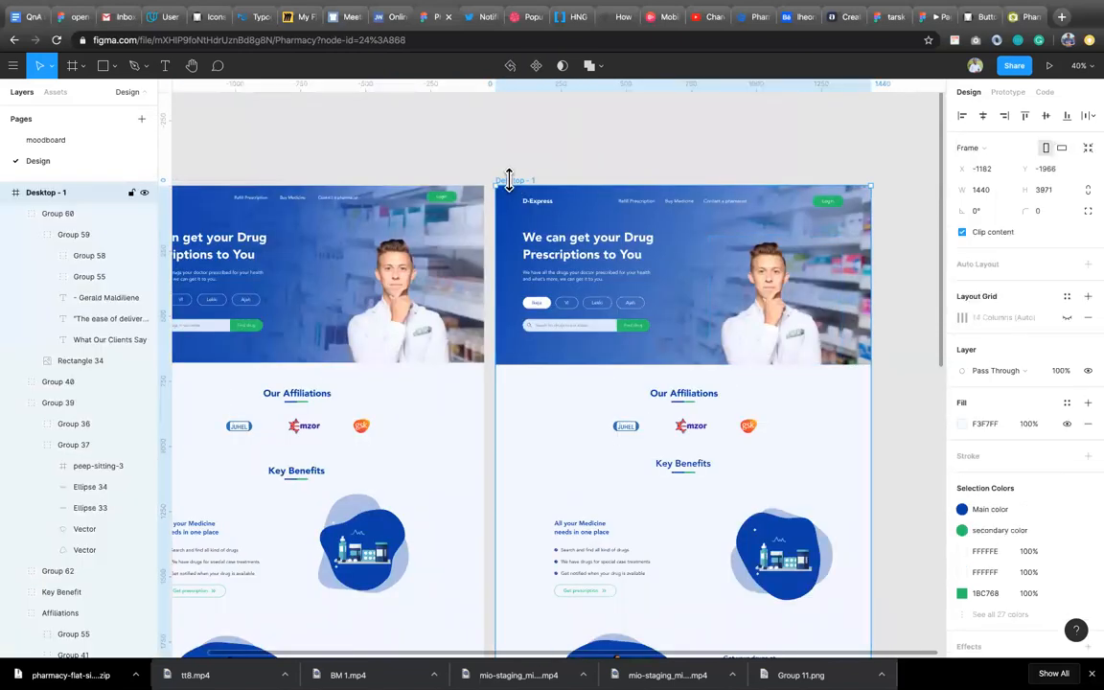
scroll(515, 190, "down", 14)
scroll(514, 190, "left", 1)
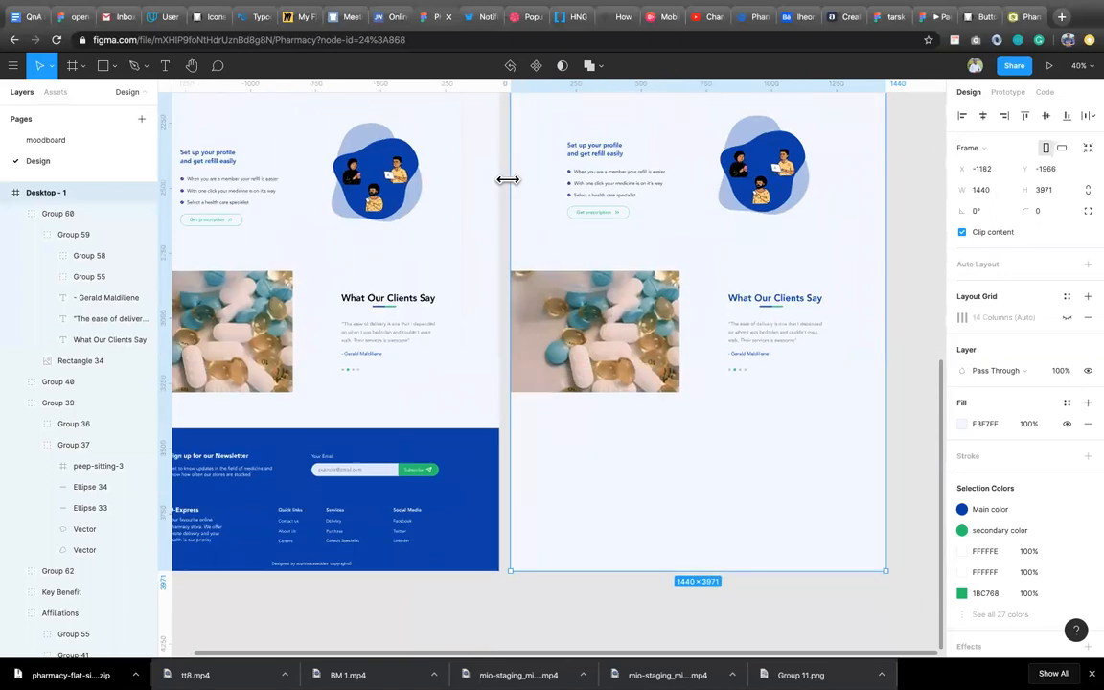
key("super+v")
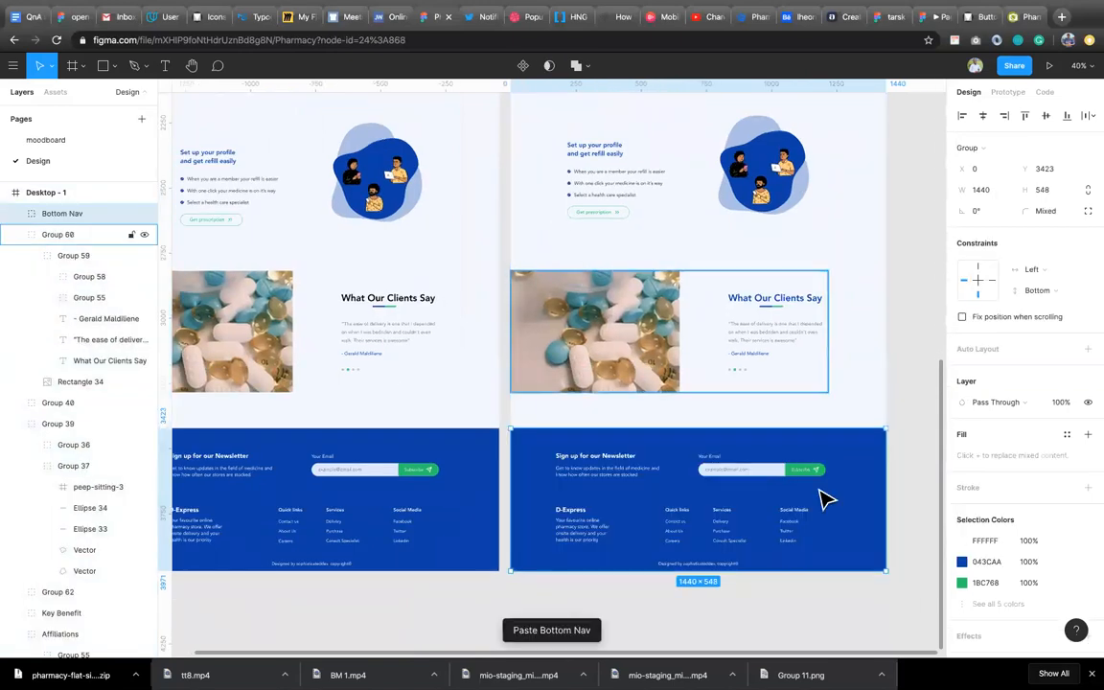
Examine the pasted footer's newsletter text, email field and Subscribe button, and clear the selection
scroll(781, 412, "up", 5)
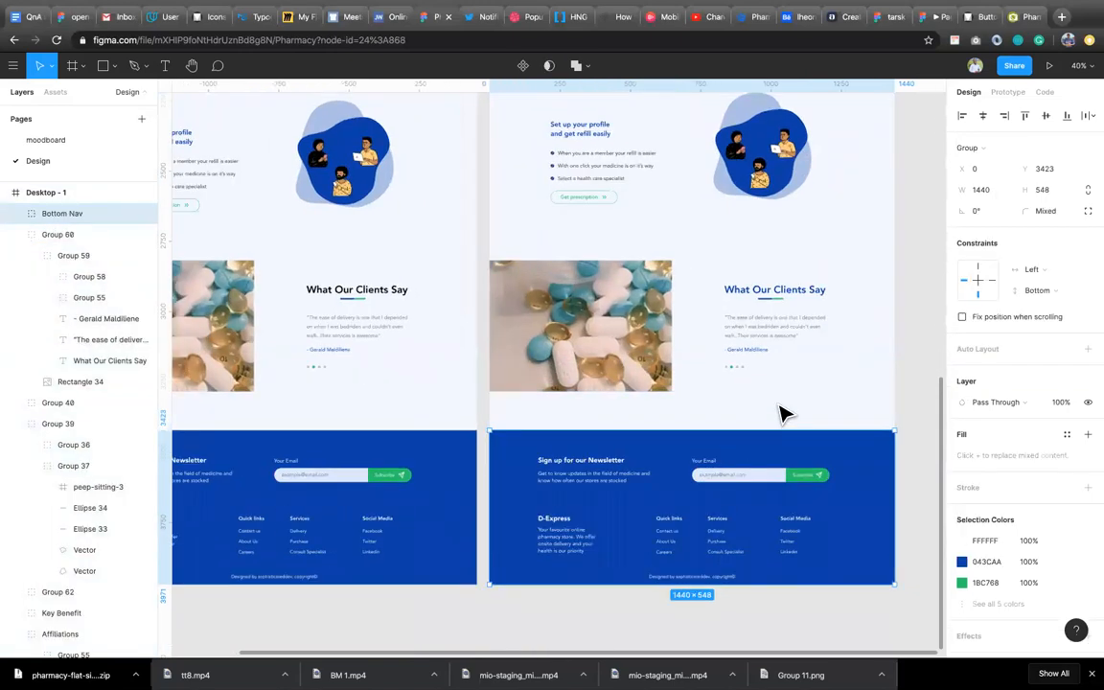
scroll(781, 412, "down", 2)
scroll(781, 412, "right", 1)
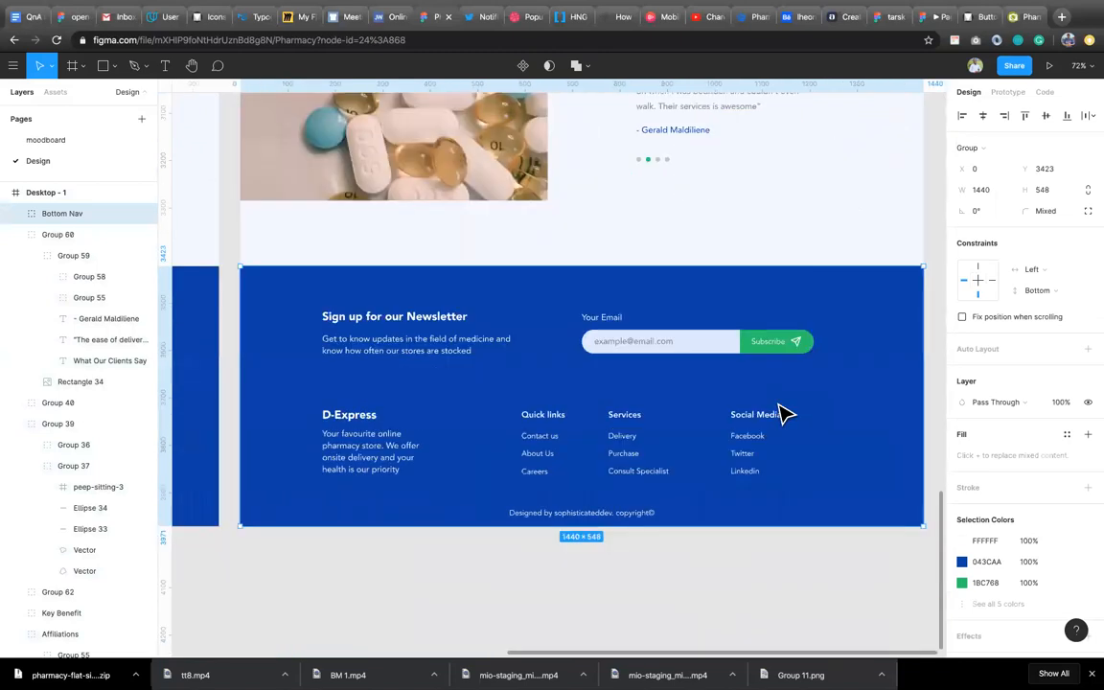
scroll(771, 411, "up", 3)
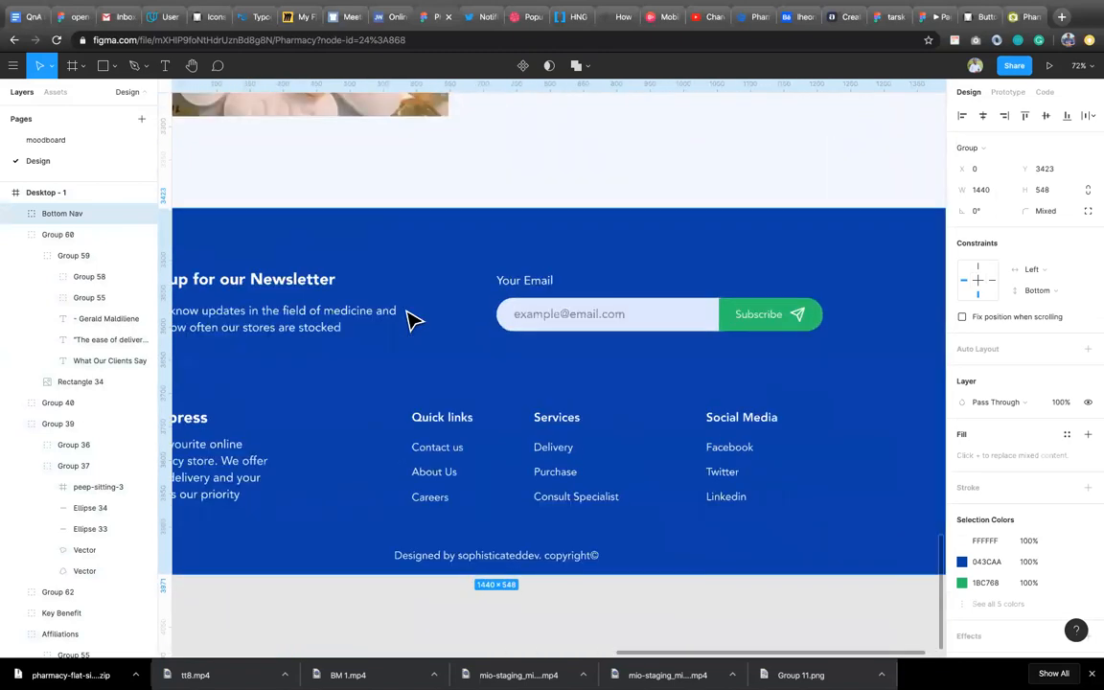
scroll(283, 324, "left", 6)
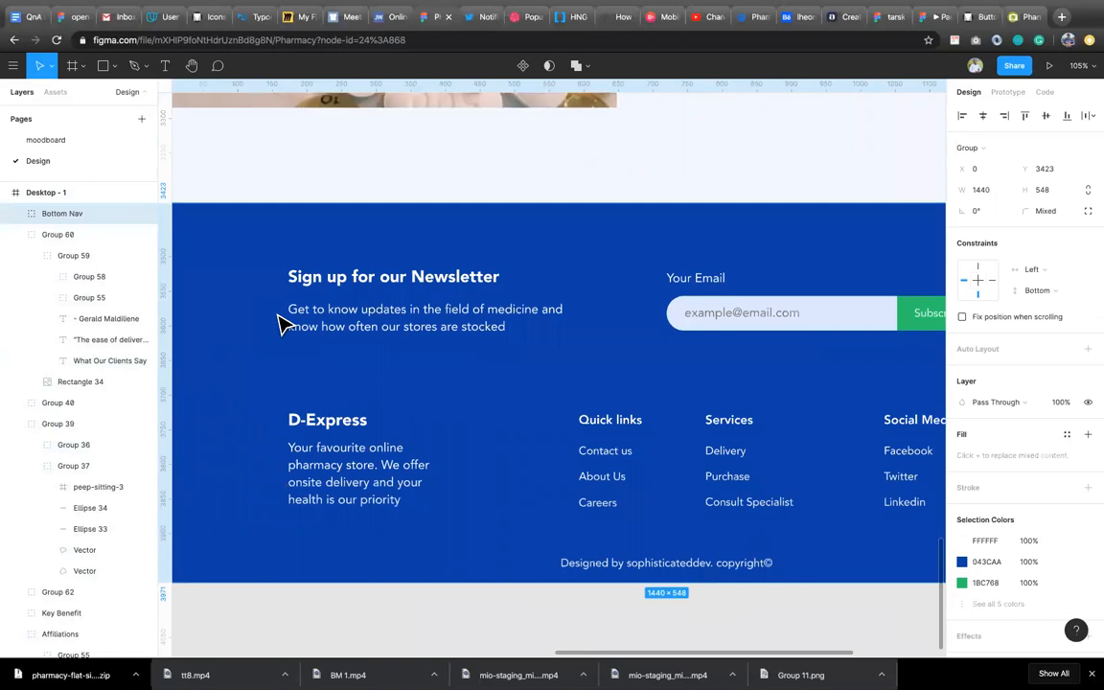
scroll(636, 331, "right", 1)
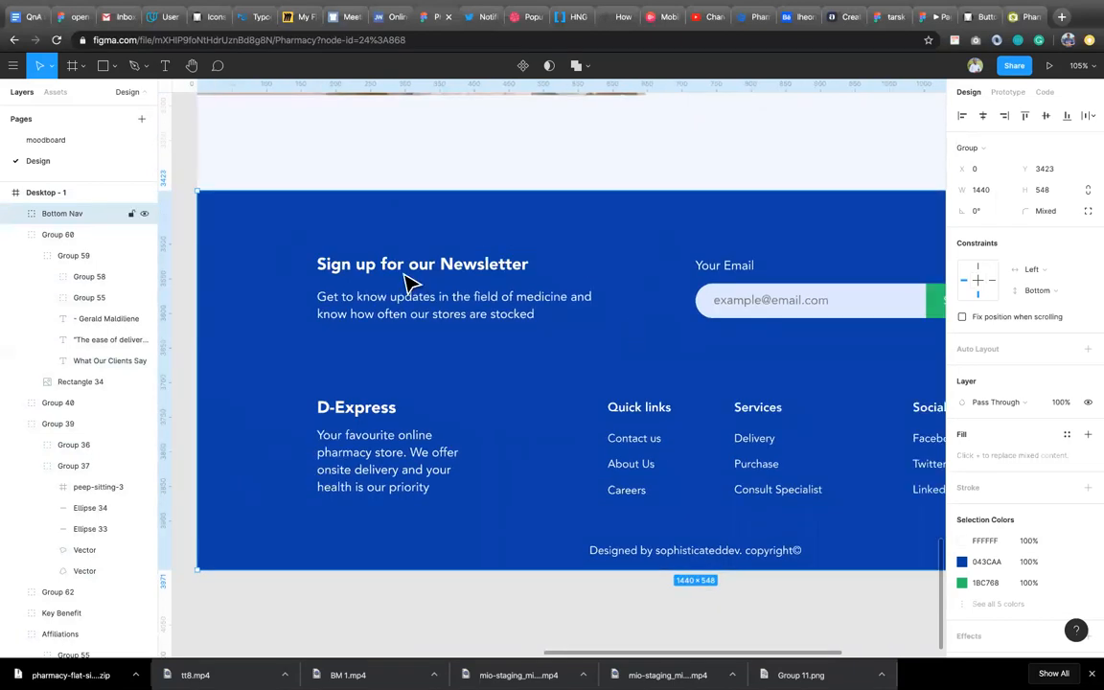
scroll(444, 285, "right", 2)
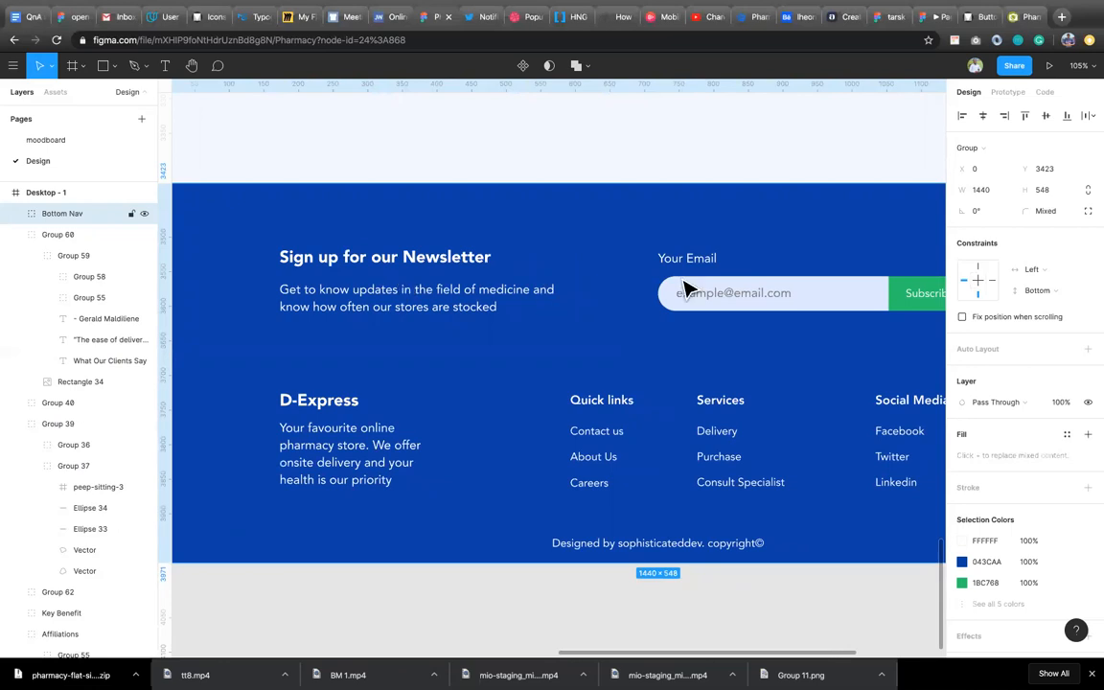
scroll(763, 301, "right", 2)
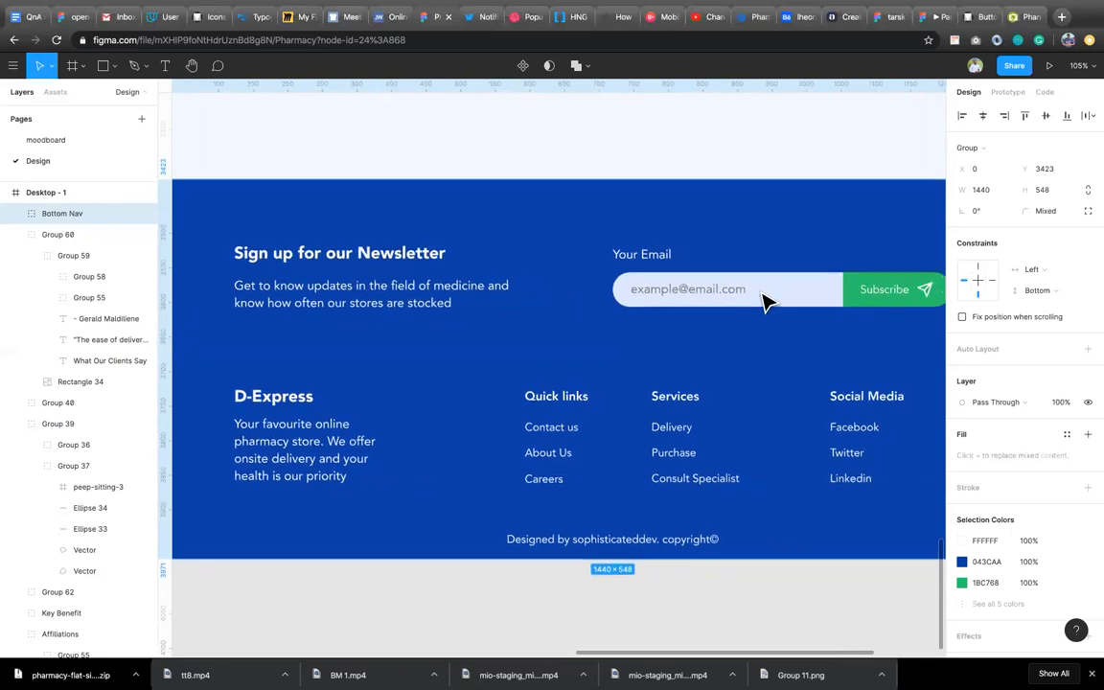
scroll(764, 301, "right", 1)
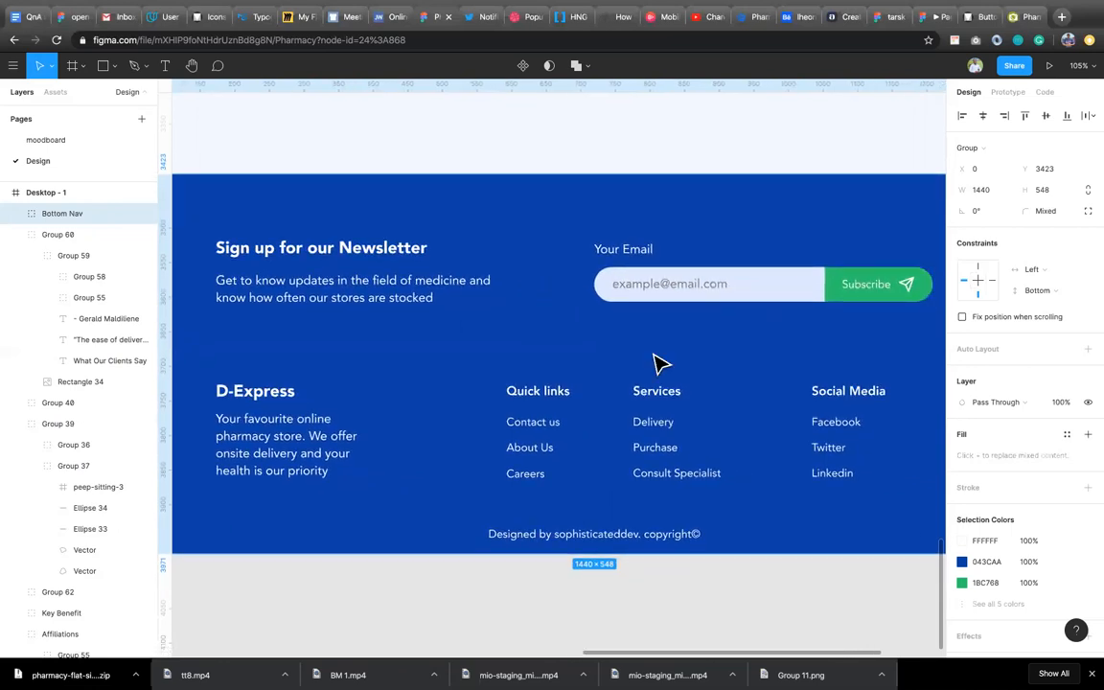
left_click(696, 588)
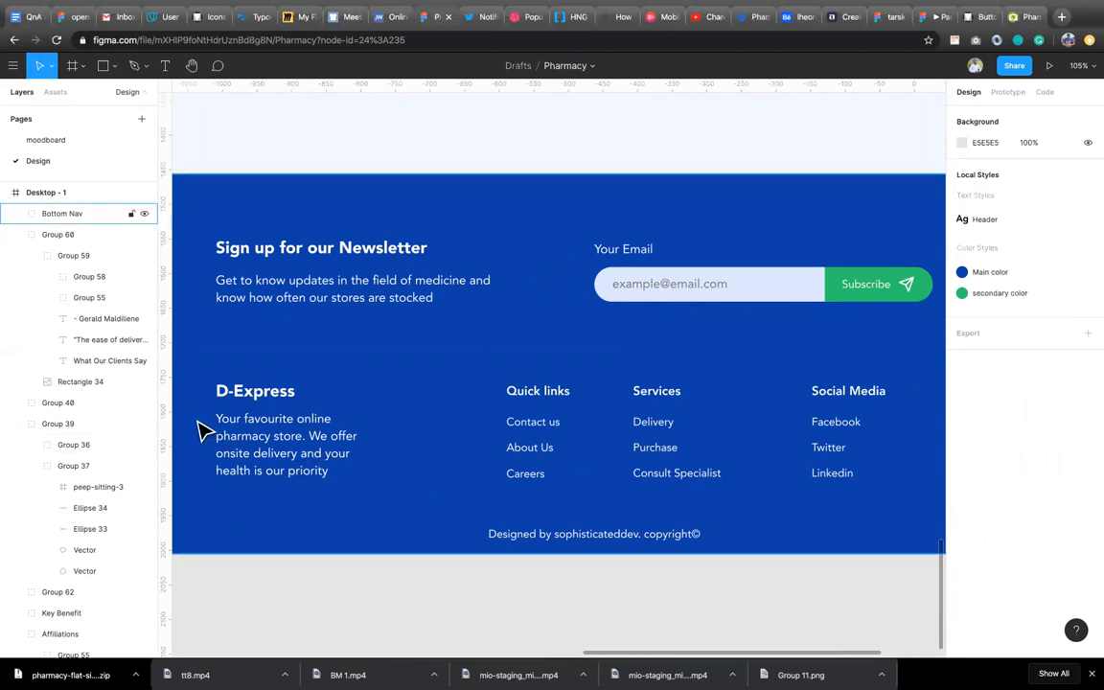
Examine the footer's D-Express description, Quick links, Services and Social Media columns, and copyright line
scroll(614, 370, "up", 5)
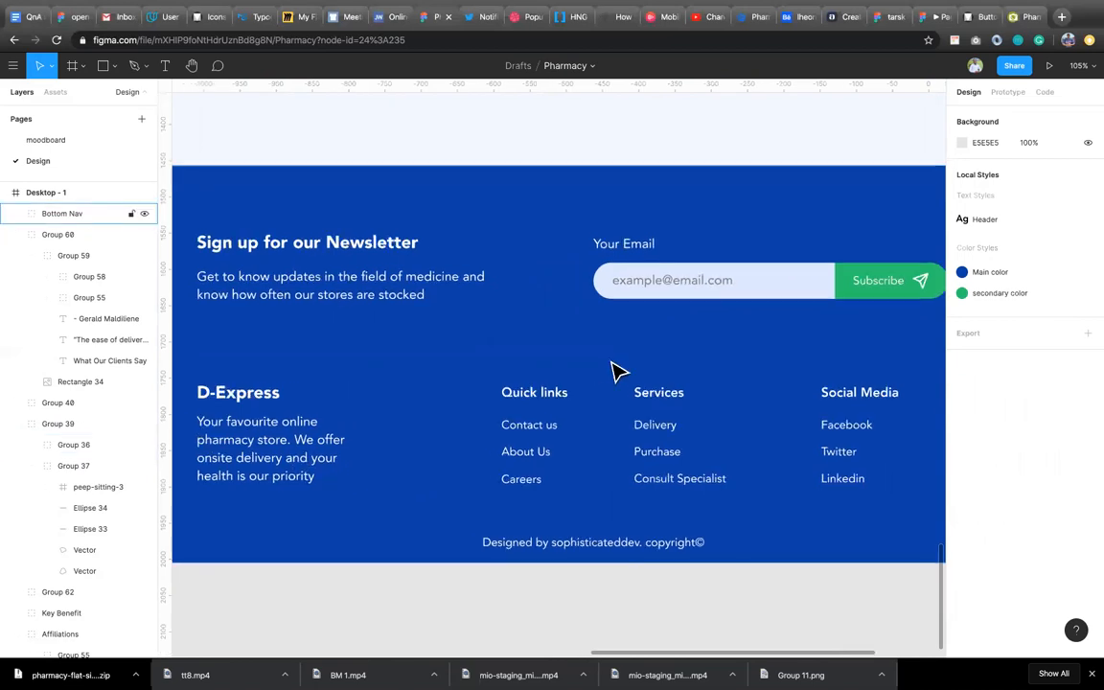
scroll(614, 370, "down", 2)
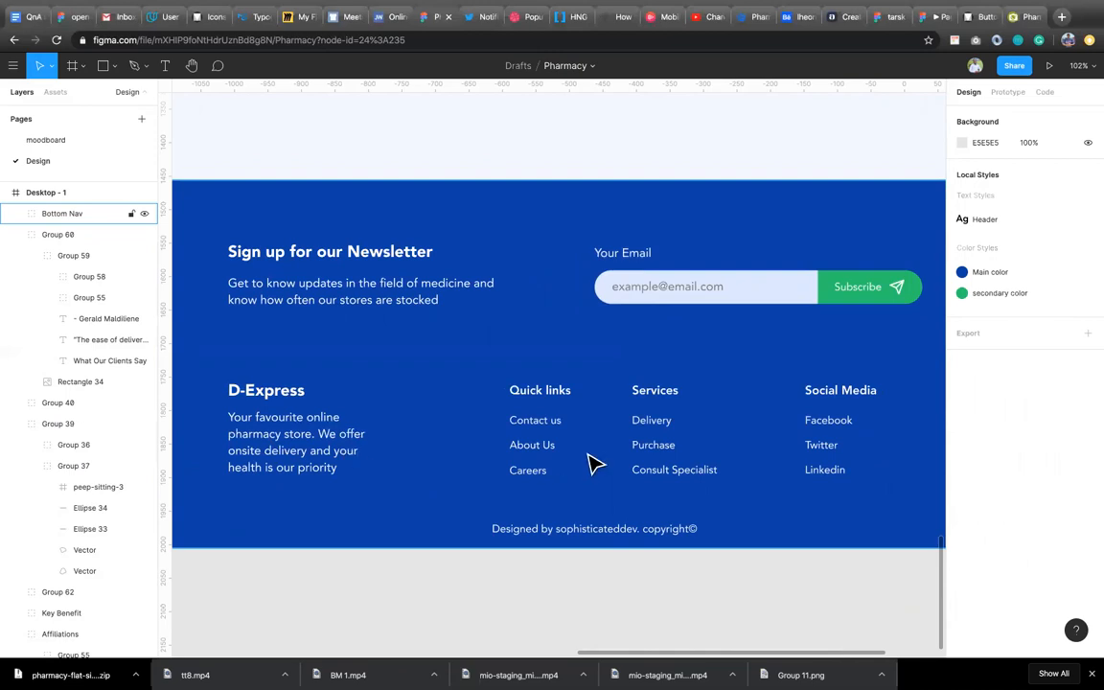
scroll(592, 465, "right", 2)
scroll(592, 464, "up", 1)
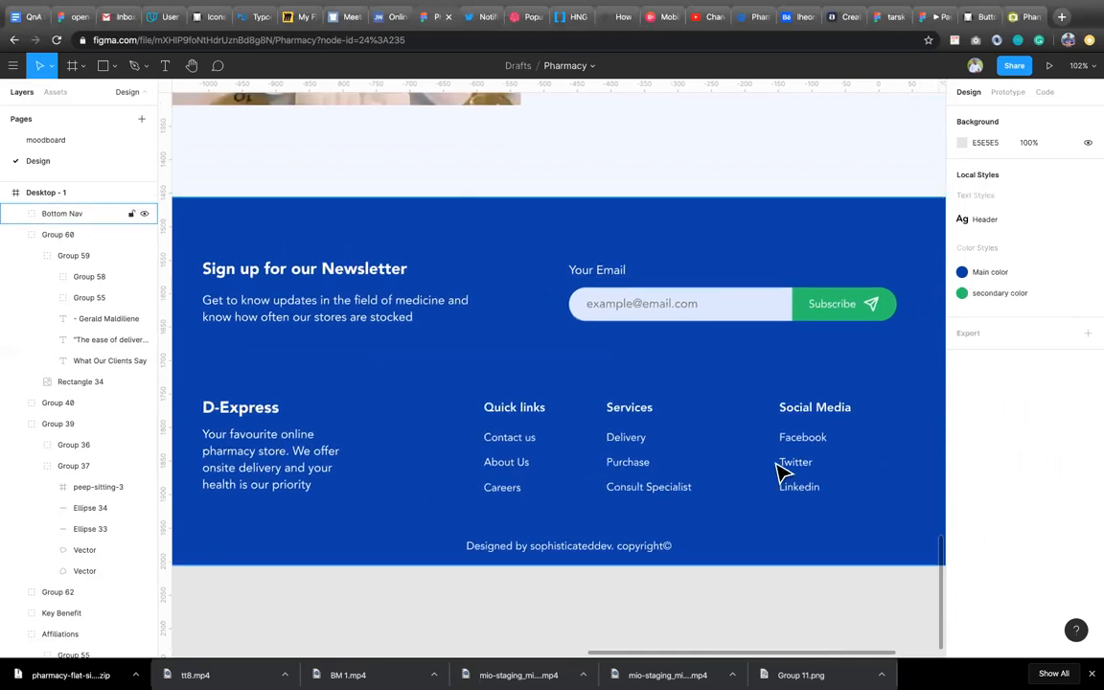
scroll(816, 453, "up", 5)
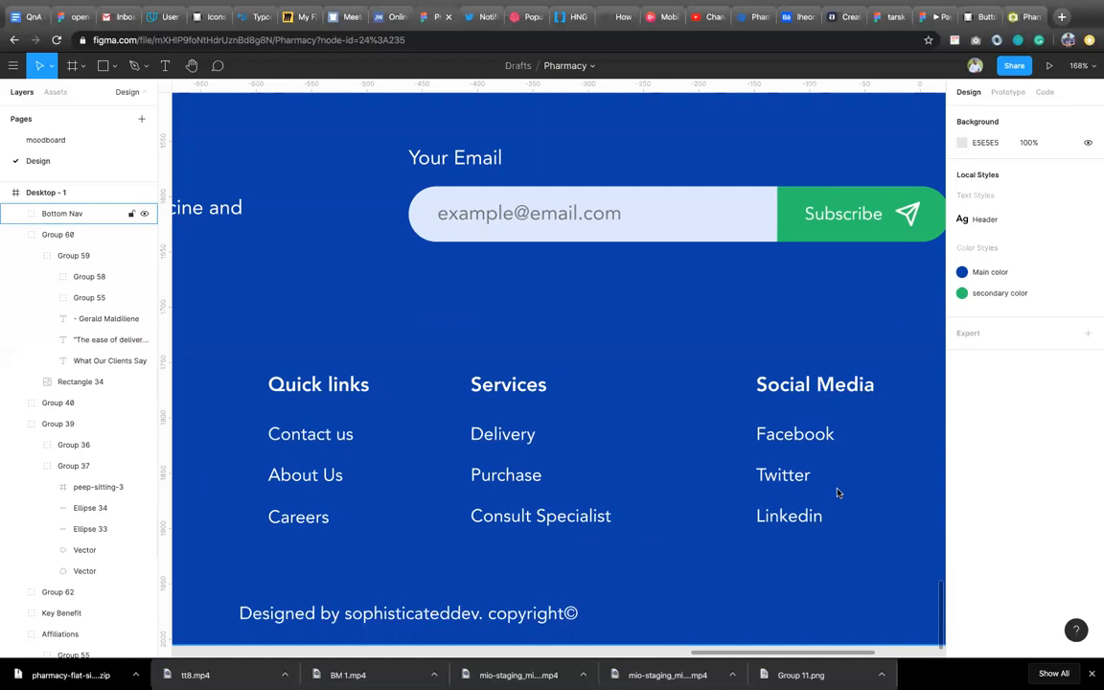
scroll(777, 454, "down", 10)
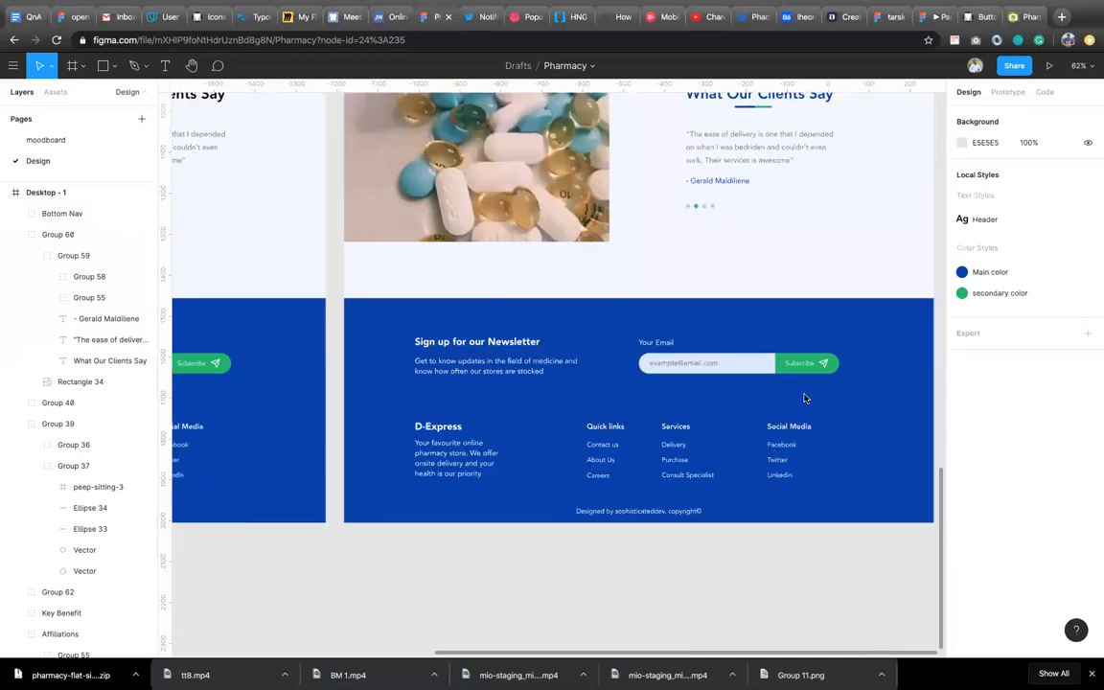
scroll(826, 360, "up", 5)
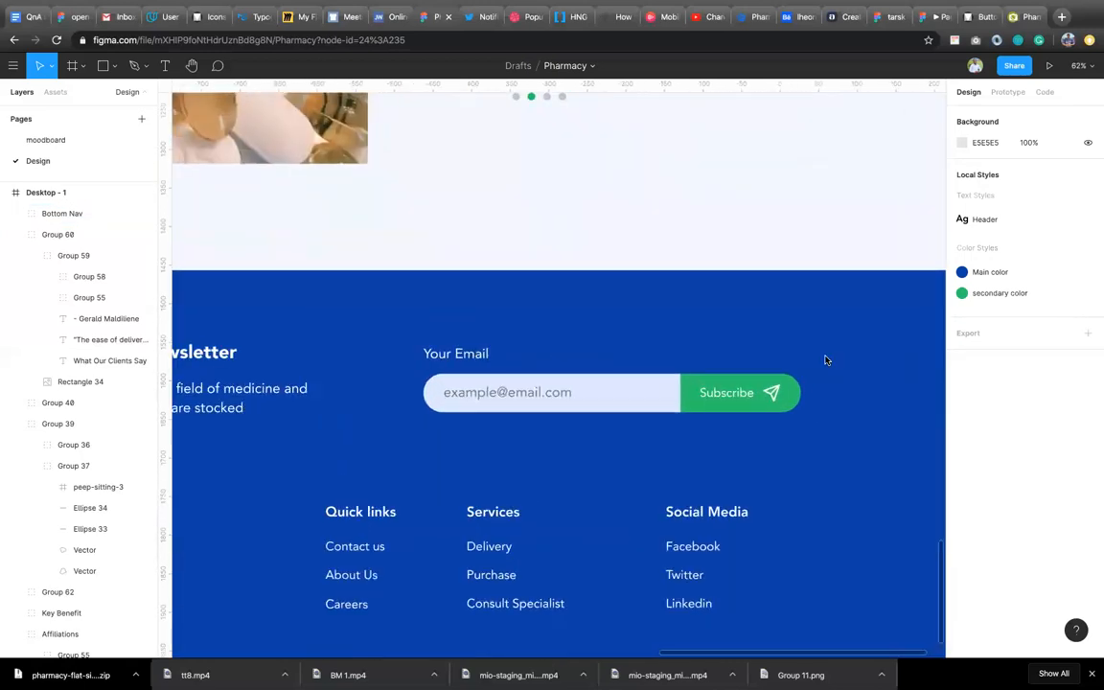
scroll(742, 397, "down", 5)
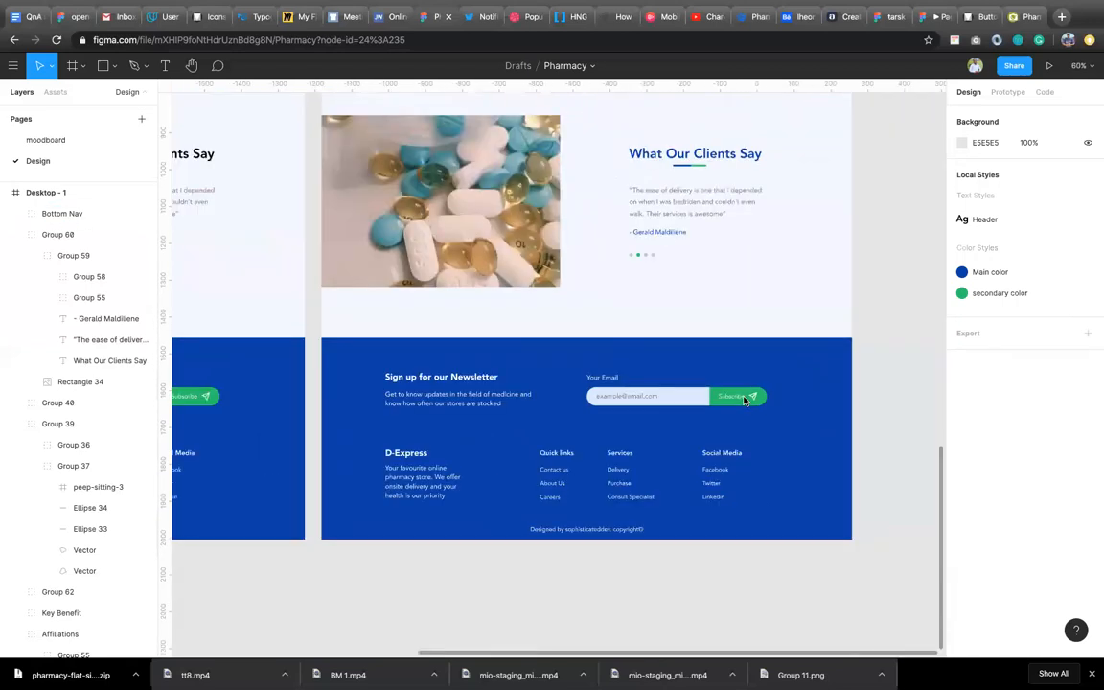
Review the whole Desktop - 1 page from hero to footer, comparing its sections with the Landing frame
scroll(698, 404, "up", 20)
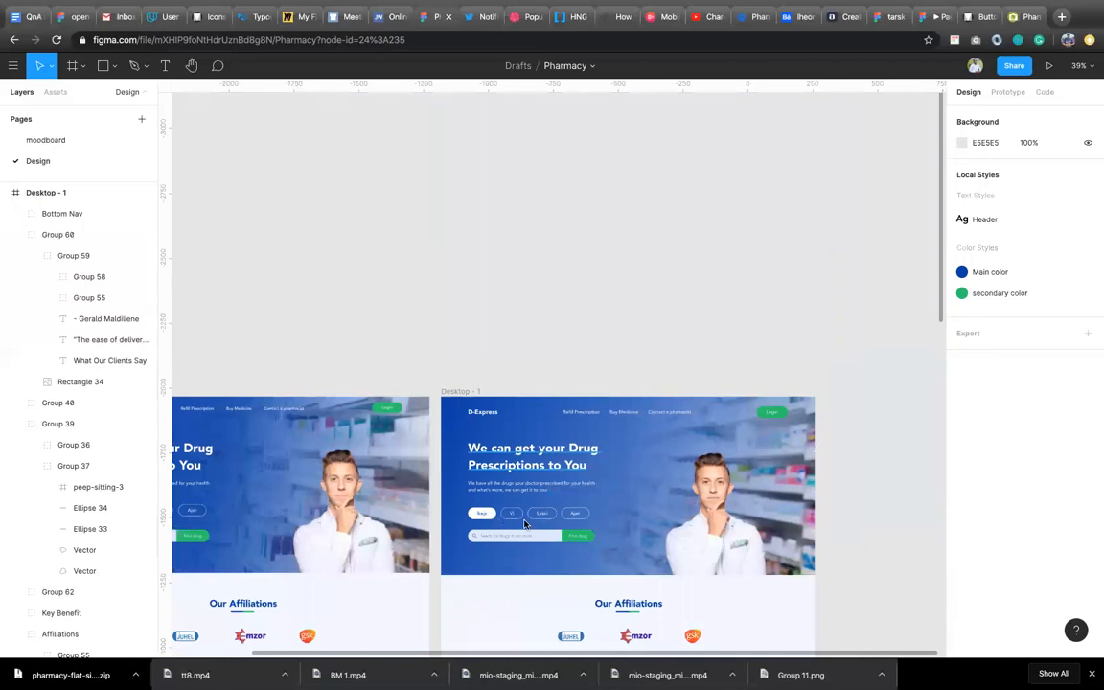
scroll(505, 504, "up", 2)
scroll(503, 504, "up", 3)
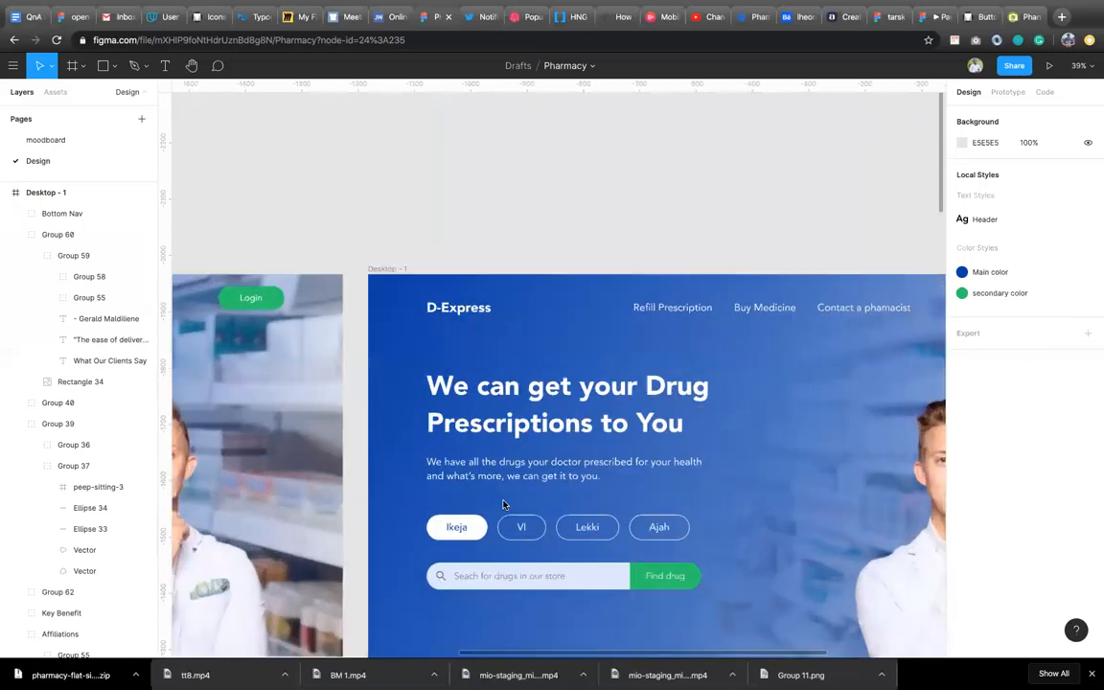
scroll(503, 504, "down", 3)
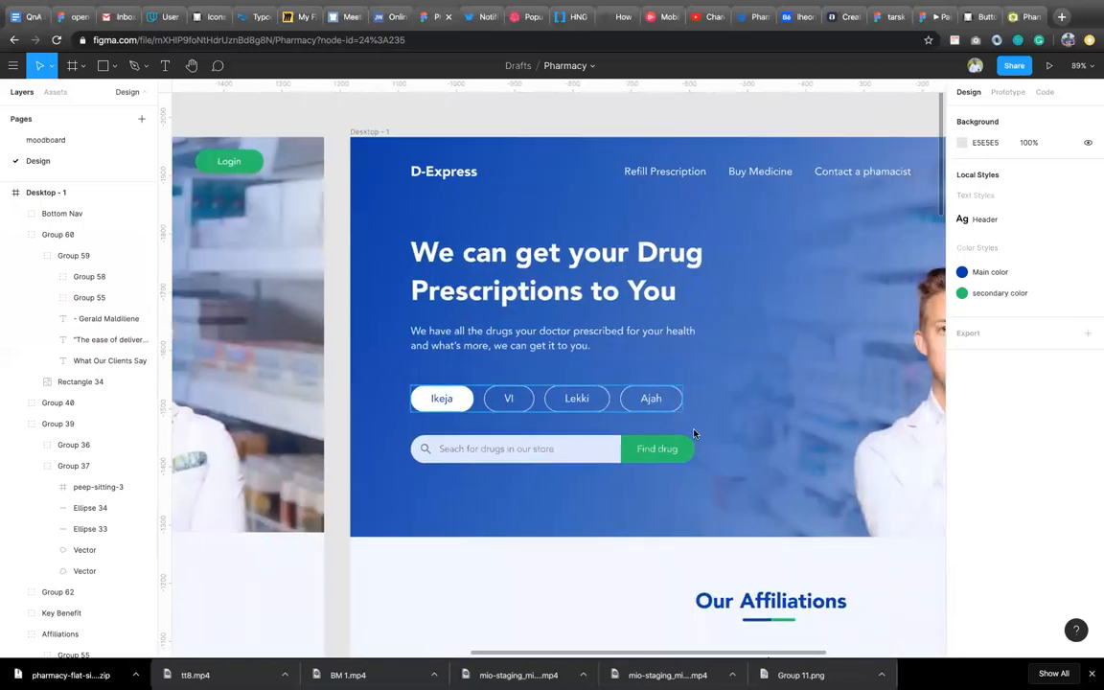
scroll(652, 453, "down", 4)
scroll(609, 432, "down", 1)
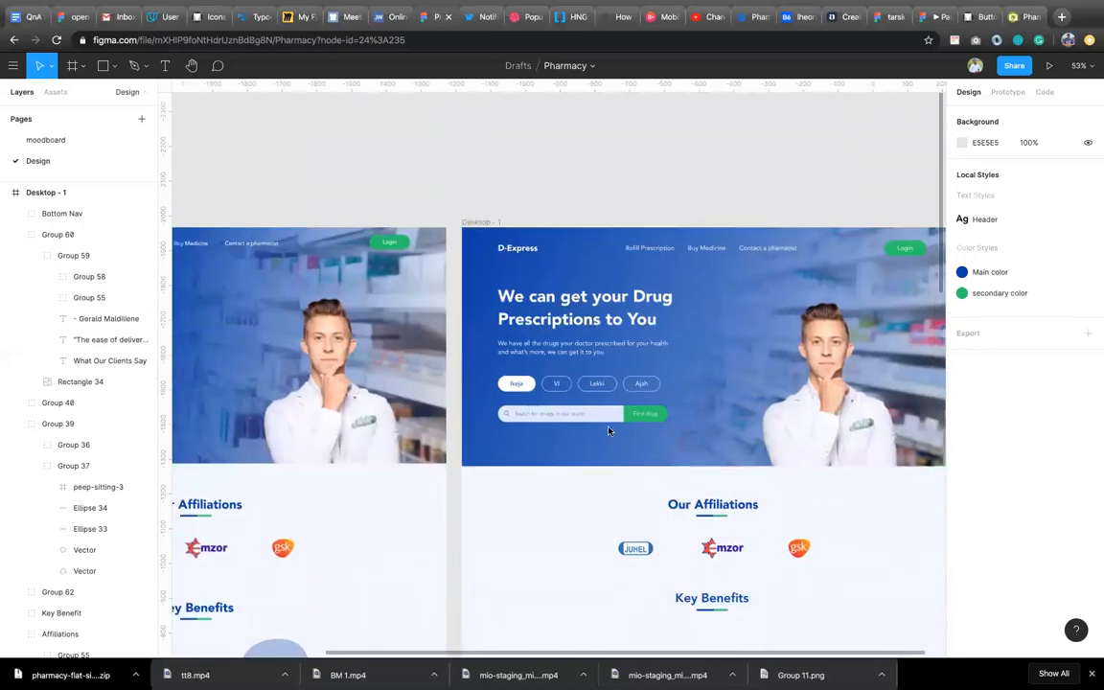
scroll(619, 493, "down", 3)
scroll(619, 493, "down", 8)
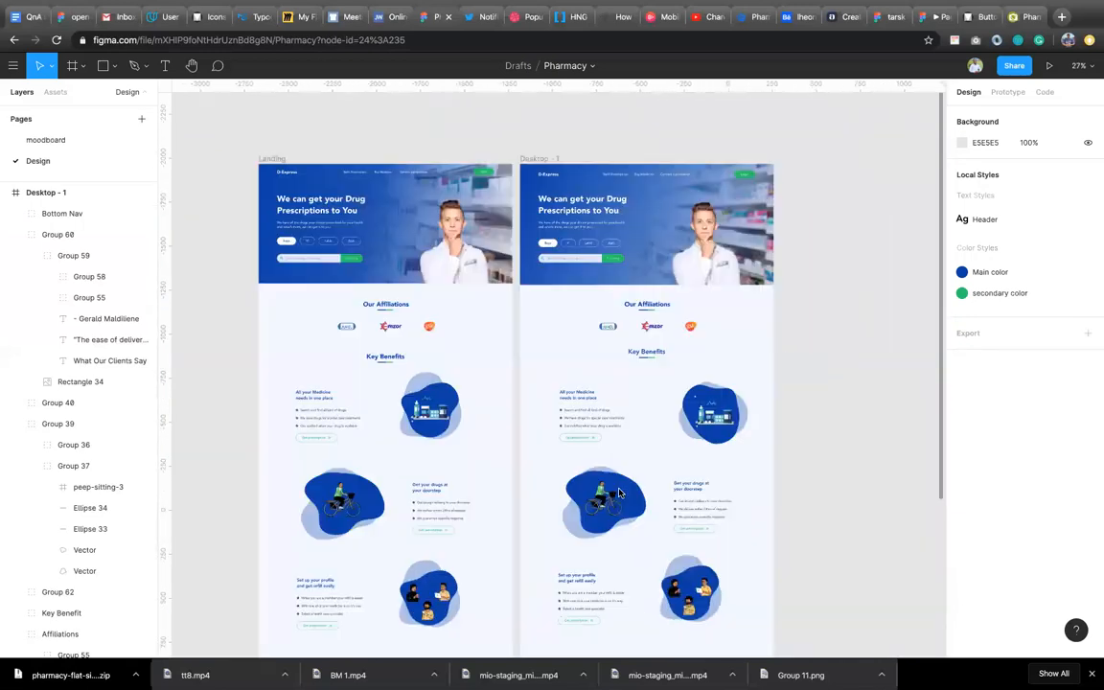
scroll(670, 354, "down", 2)
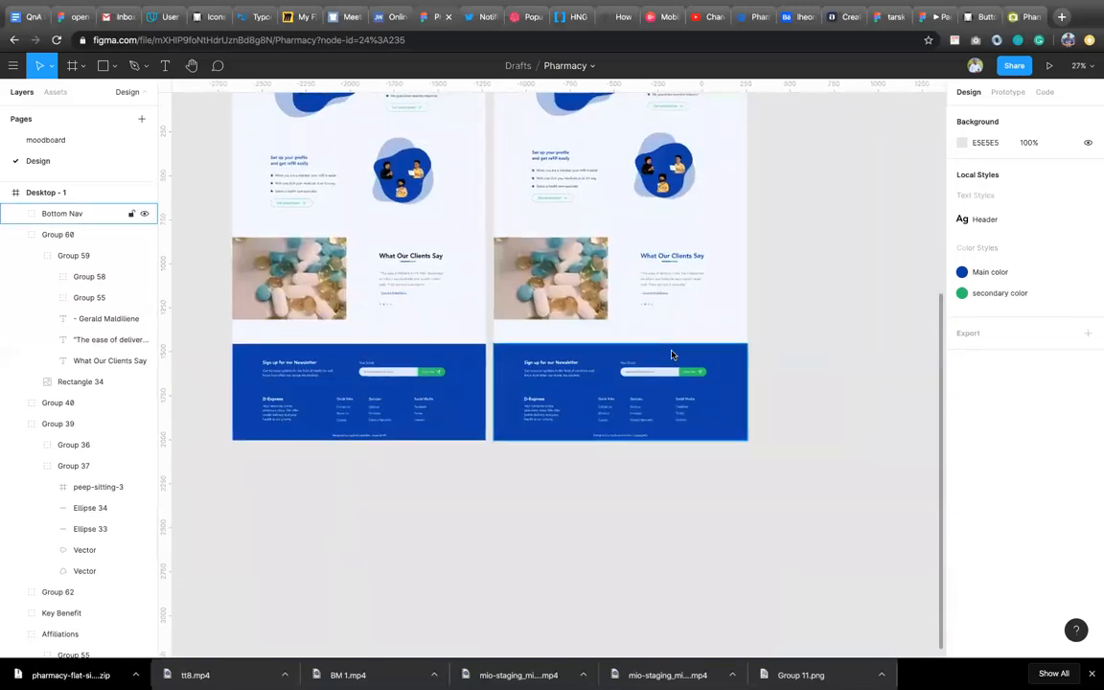
scroll(671, 354, "up", 6)
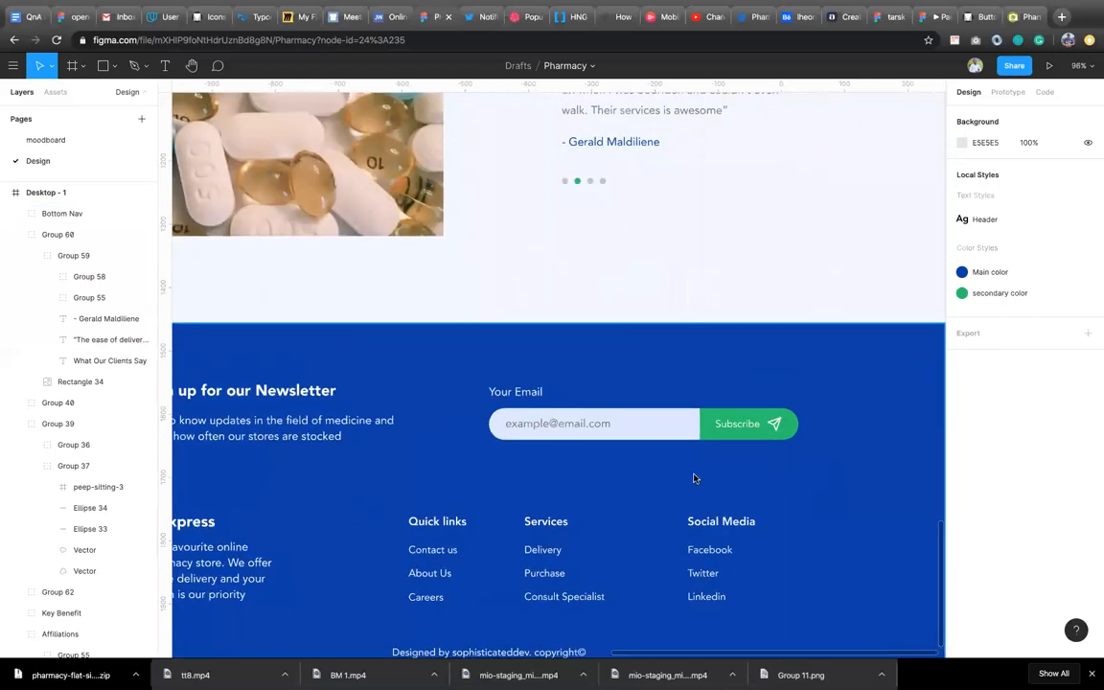
scroll(694, 476, "down", 3)
scroll(694, 478, "up", 6)
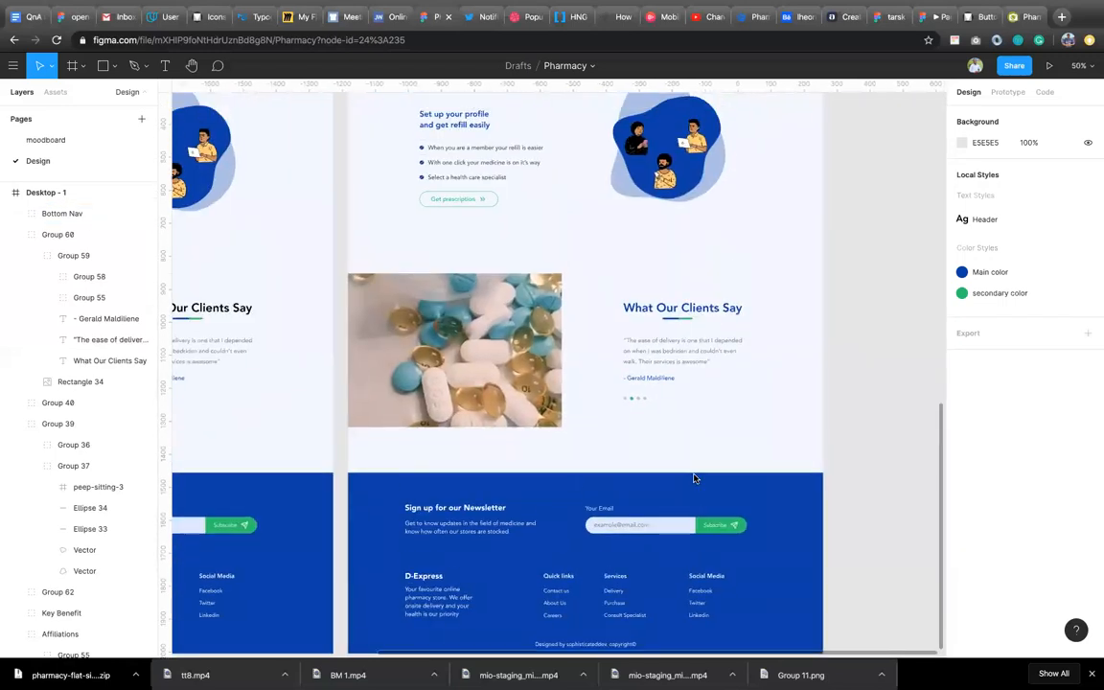
scroll(695, 478, "up", 8)
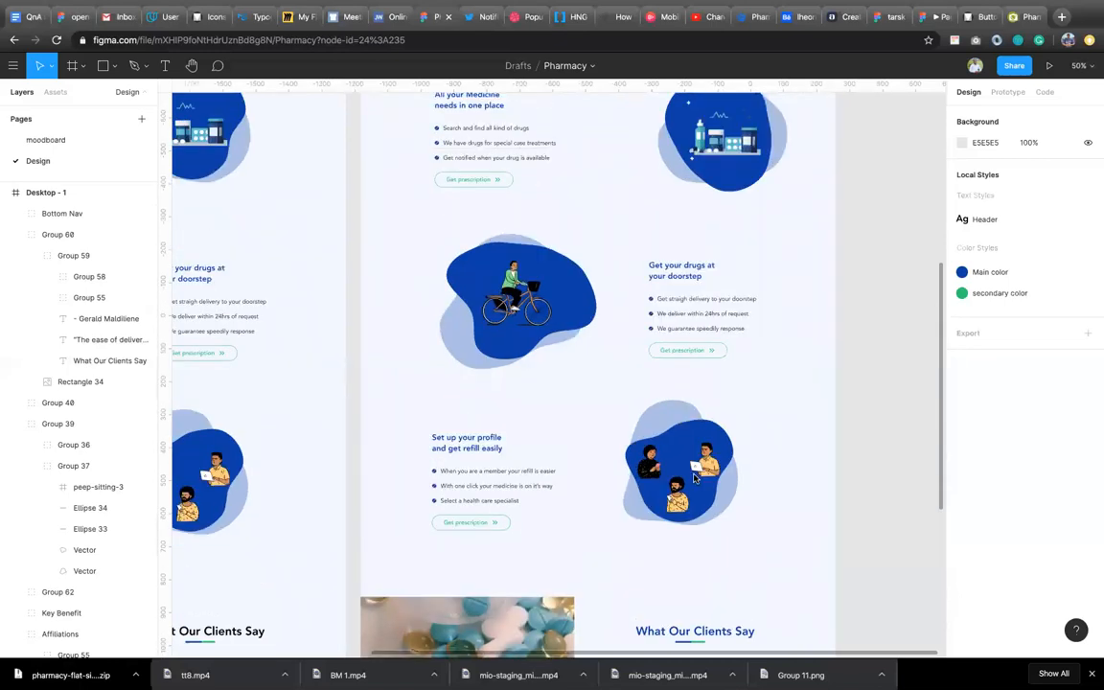
scroll(695, 478, "up", 1)
scroll(694, 478, "right", 2)
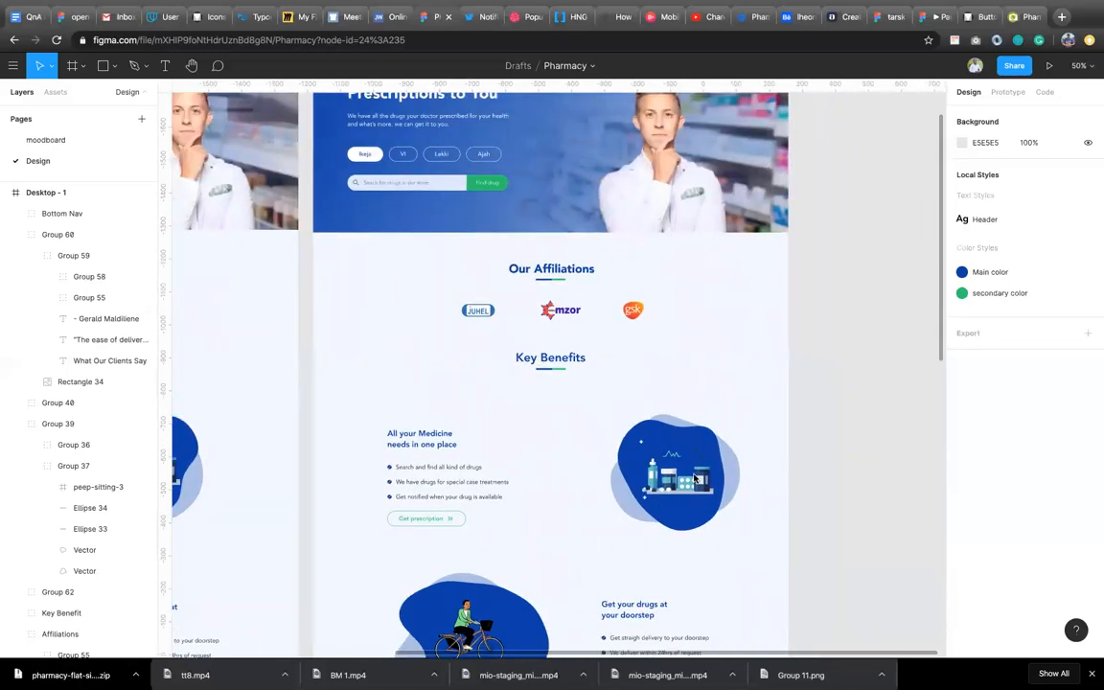
Move the Desktop - 1 frame farther away from Landing along the same row, to X -325, Y -1966
scroll(695, 478, "up", 3)
scroll(694, 478, "down", 3)
scroll(695, 478, "down", 5)
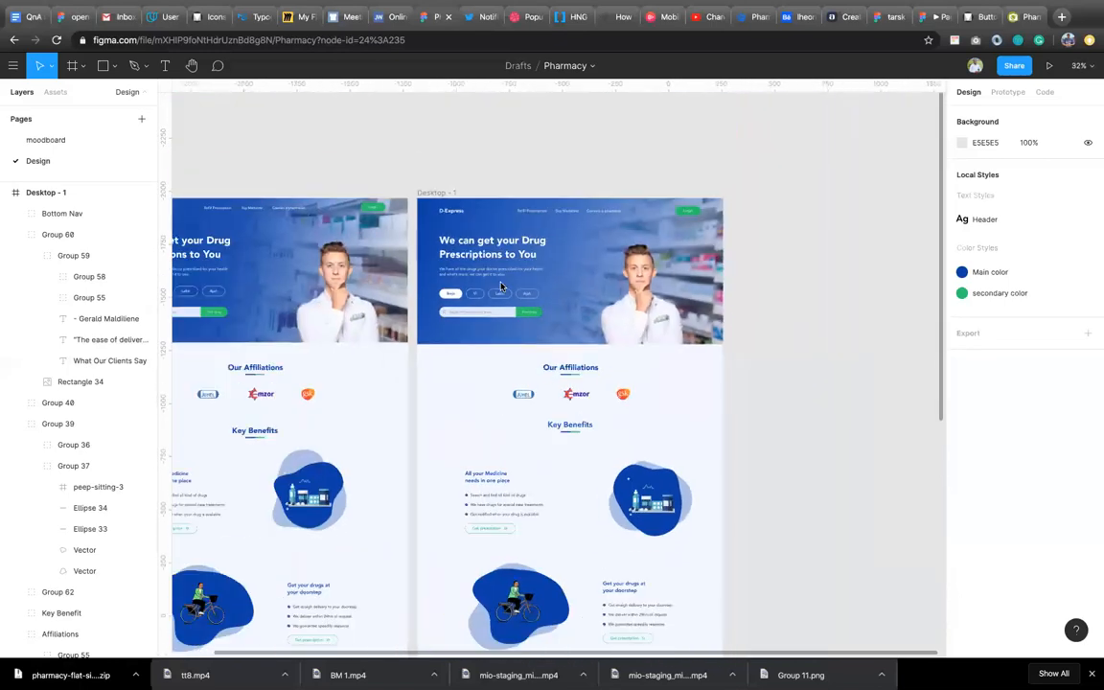
left_click(438, 192)
left_click_drag(505, 397, 706, 404)
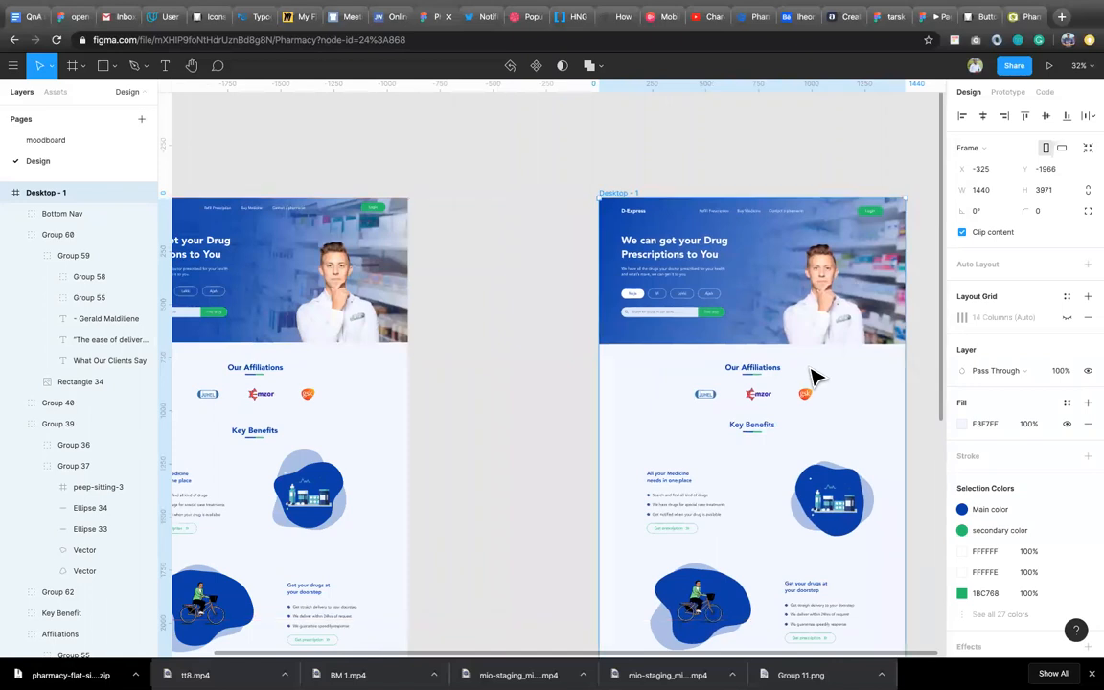
Examine the hero section of Desktop - 1, including its background image with the gradient fill, and clear the selection
scroll(812, 375, "right", 4)
scroll(812, 375, "up", 1)
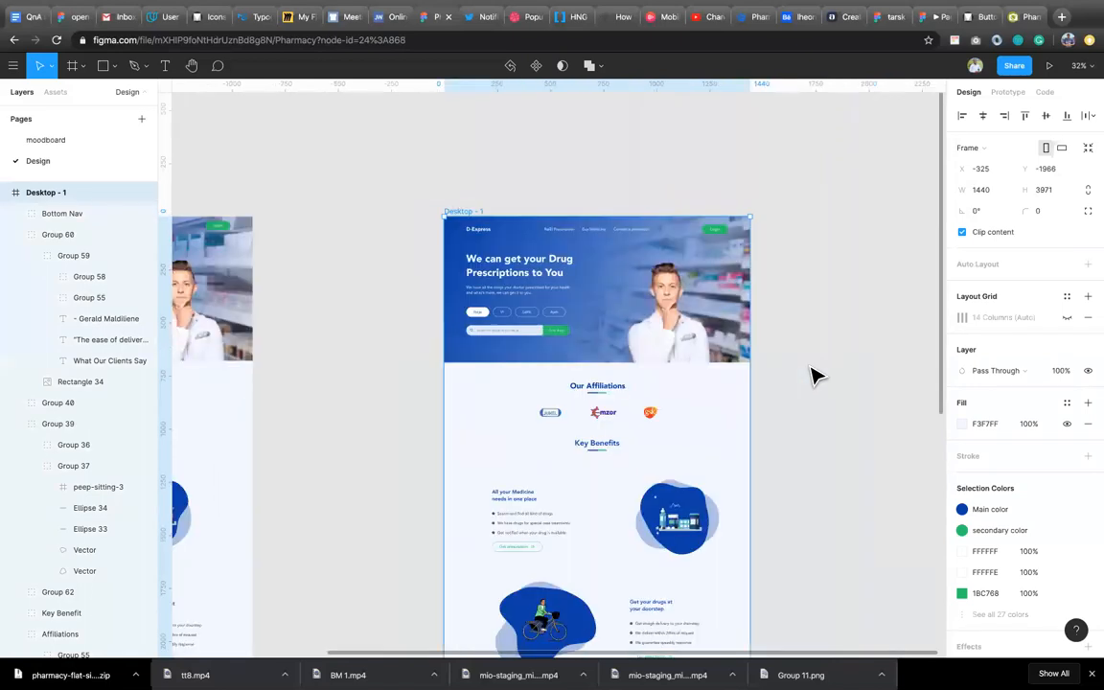
scroll(813, 376, "up", 5)
scroll(813, 376, "left", 4)
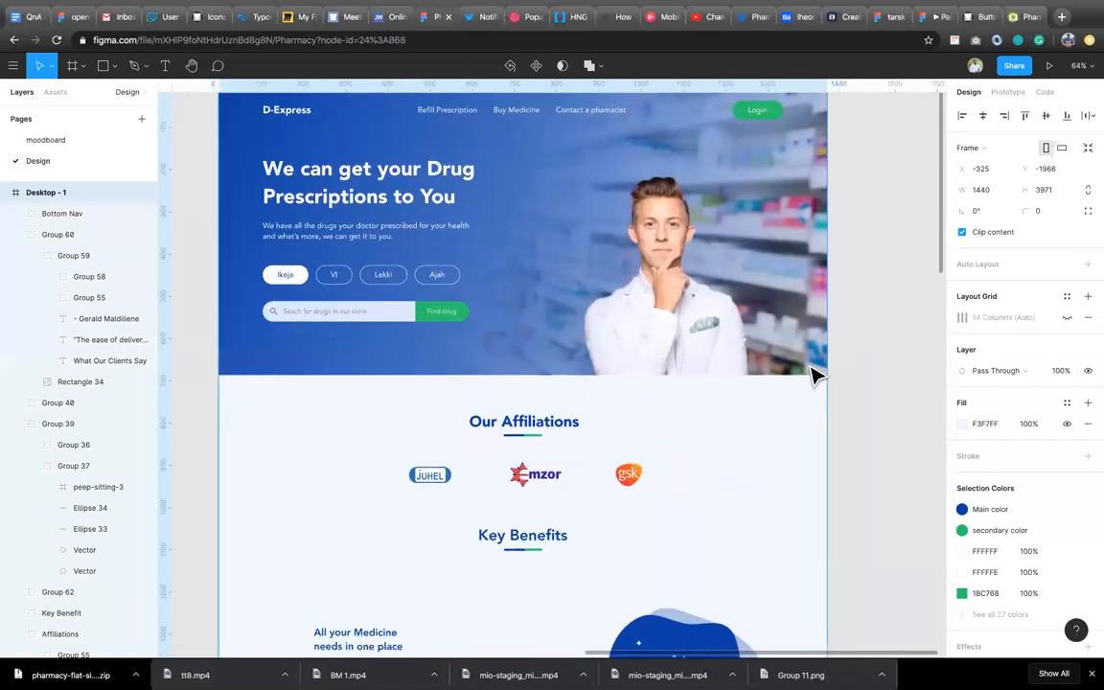
scroll(810, 376, "up", 1)
scroll(810, 376, "left", 1)
left_click(801, 375)
scroll(797, 368, "up", 3)
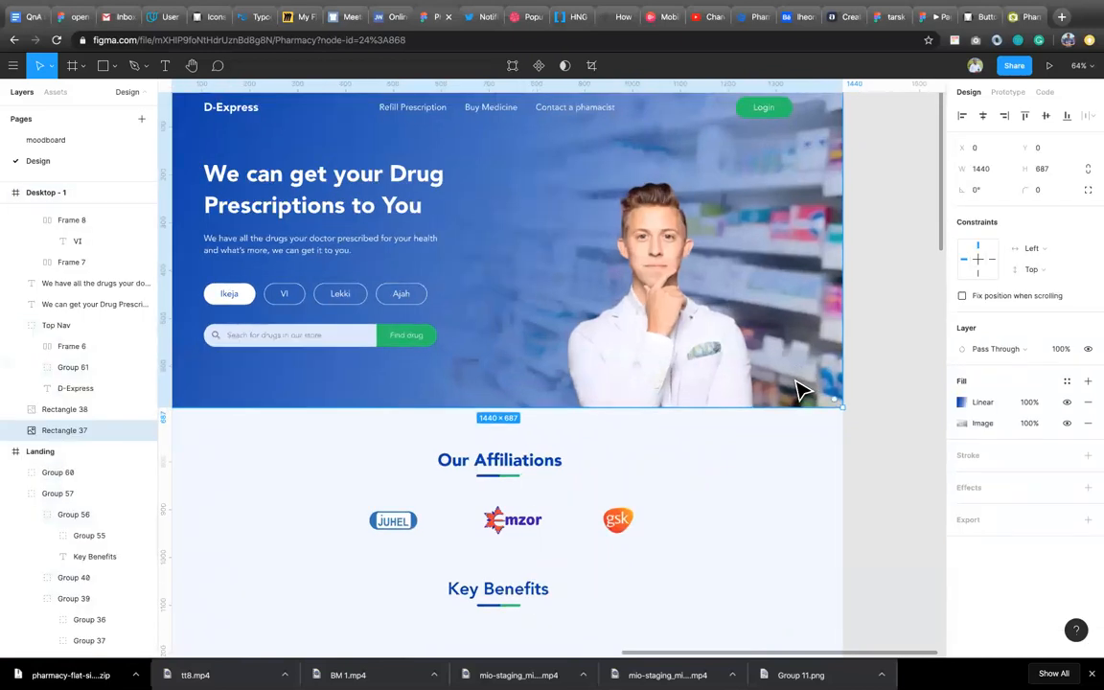
left_click(795, 486)
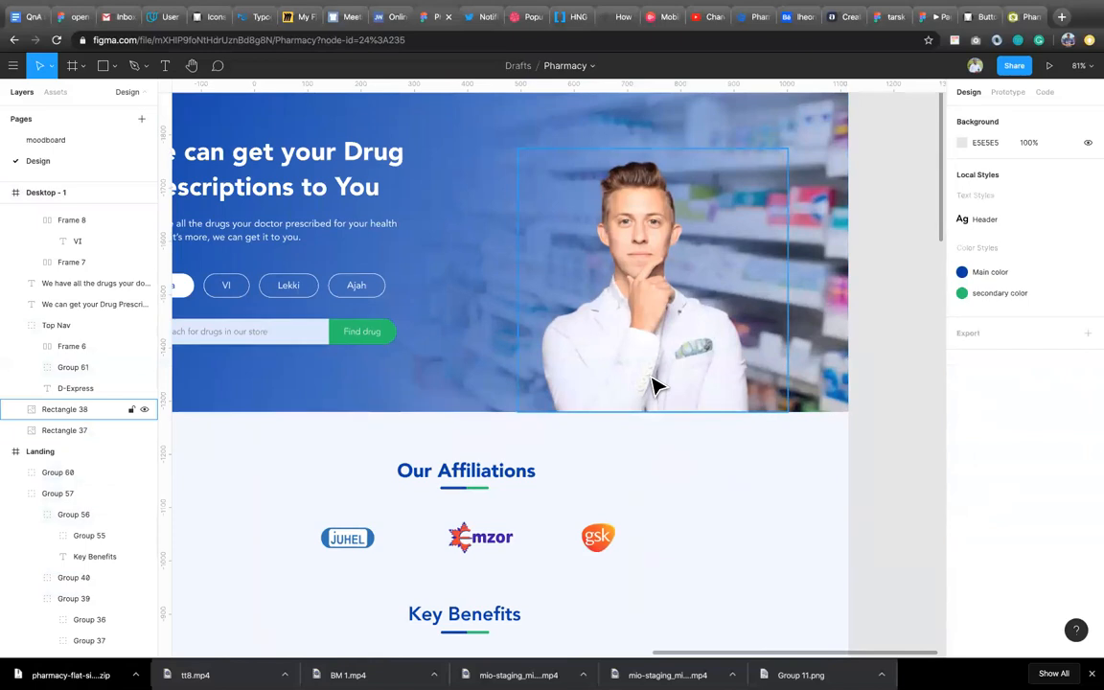
Examine the Our Affiliations logos and the first two Key Benefits blocks in Desktop - 1
scroll(652, 385, "down", 4)
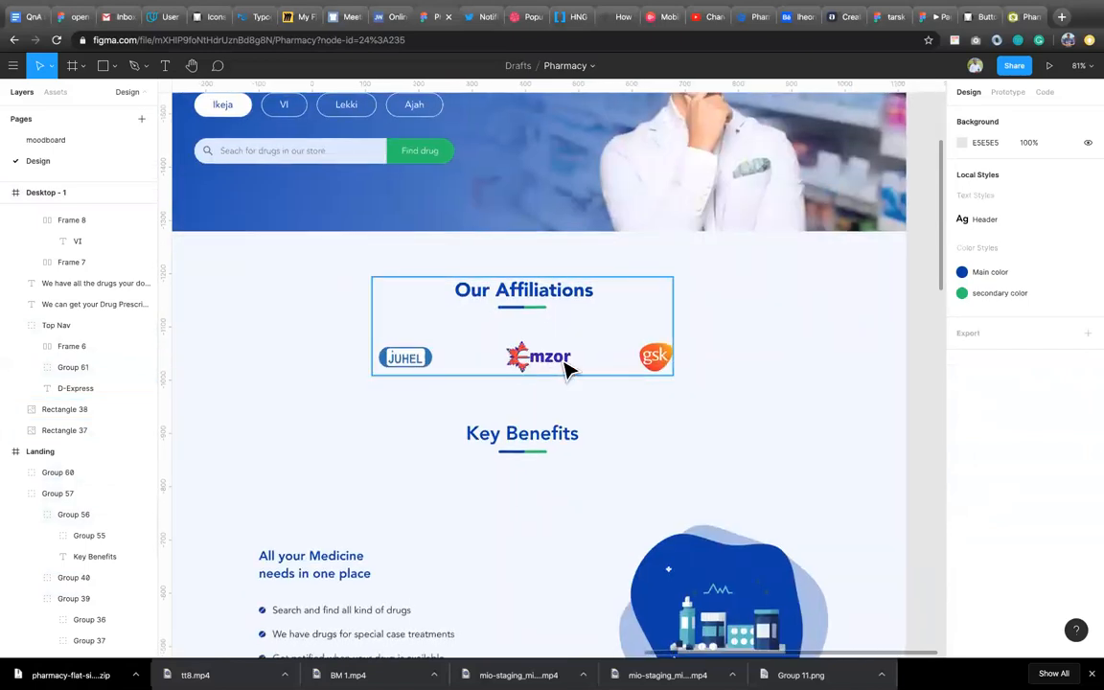
scroll(514, 492, "down", 4)
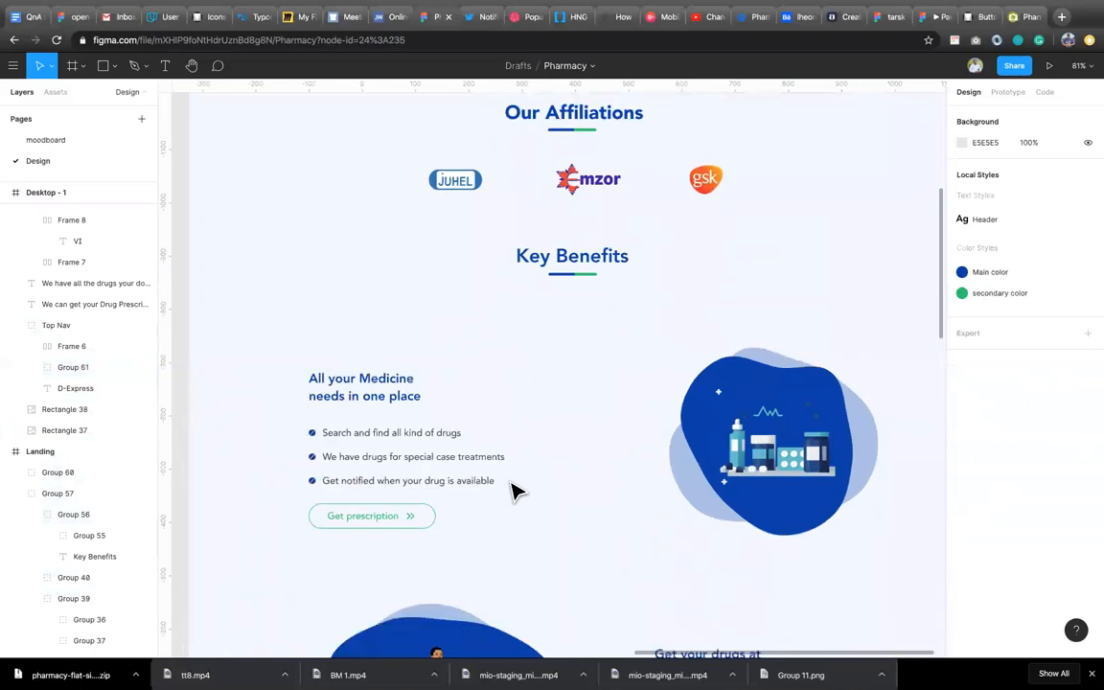
scroll(514, 492, "down", 5)
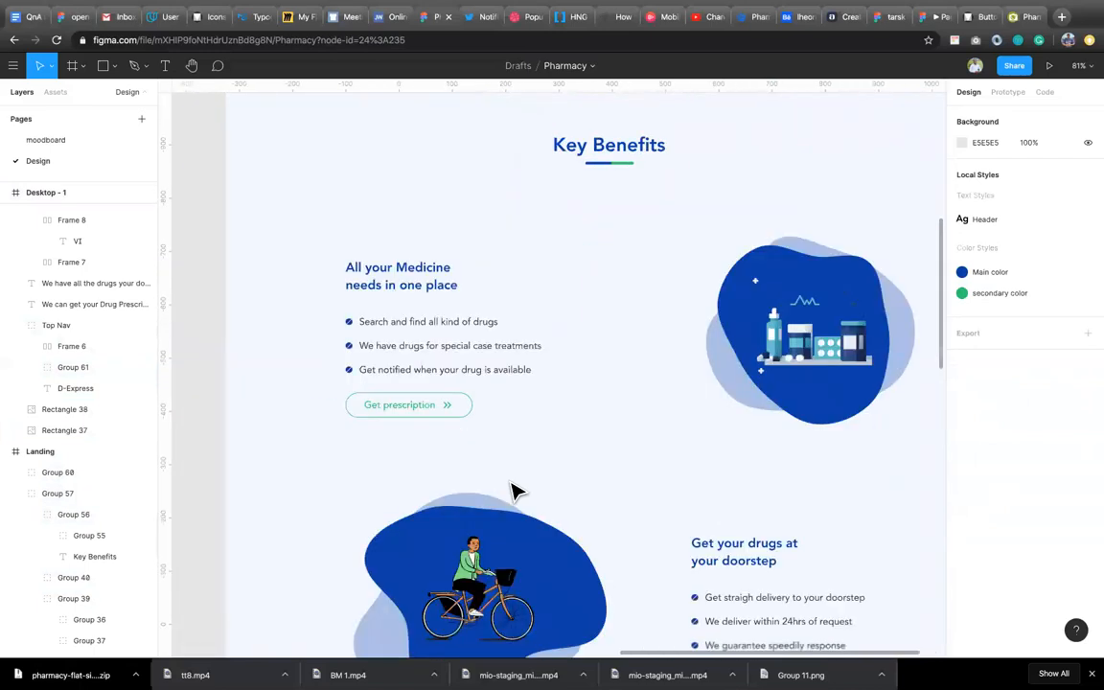
scroll(514, 492, "down", 1)
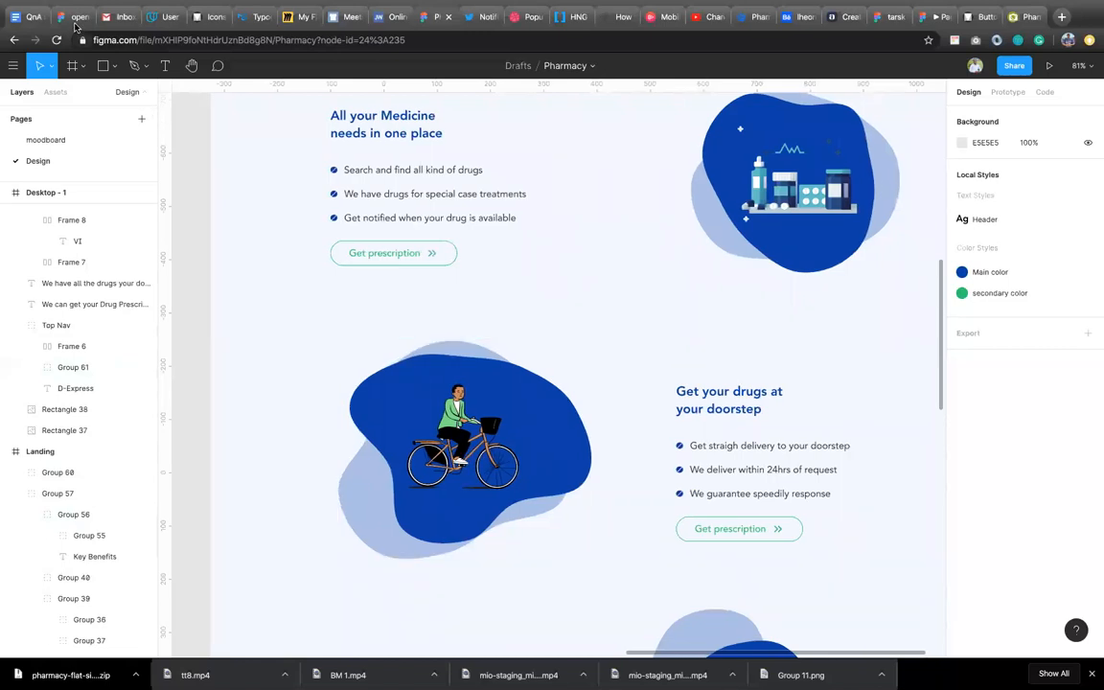
key("super+2")
scroll(670, 489, "down", 1)
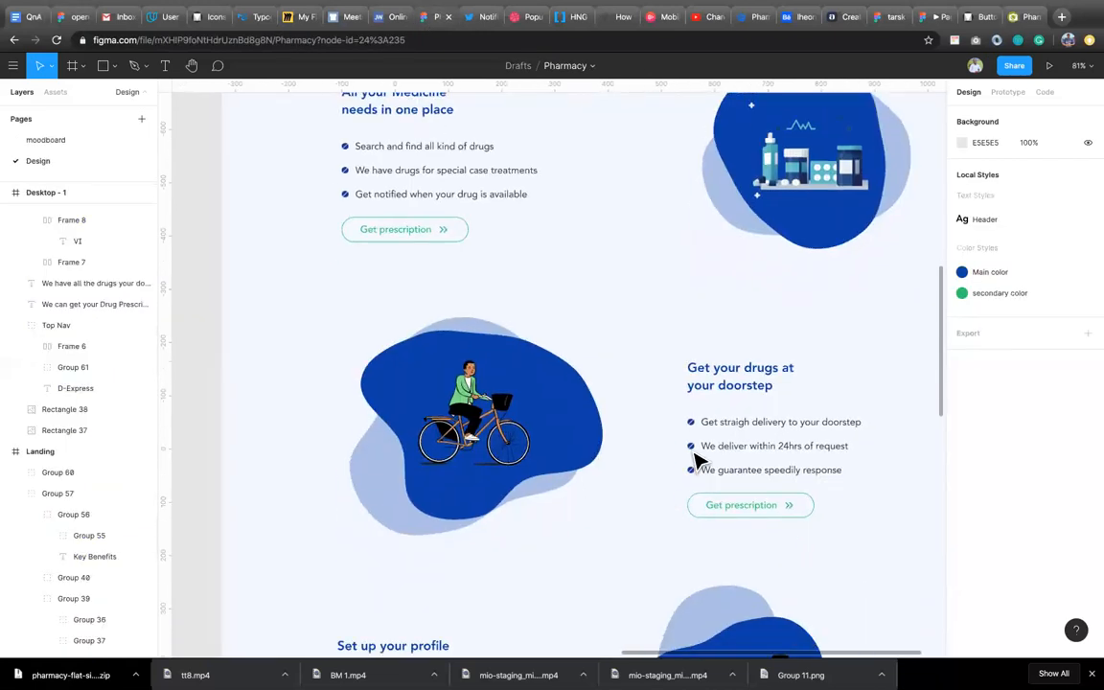
Inspect the bullet icons beside the benefit lists under "Get your drugs at your doorstep" and "Set up your profile and get refill easily"
scroll(700, 456, "up", 5)
scroll(699, 456, "up", 5)
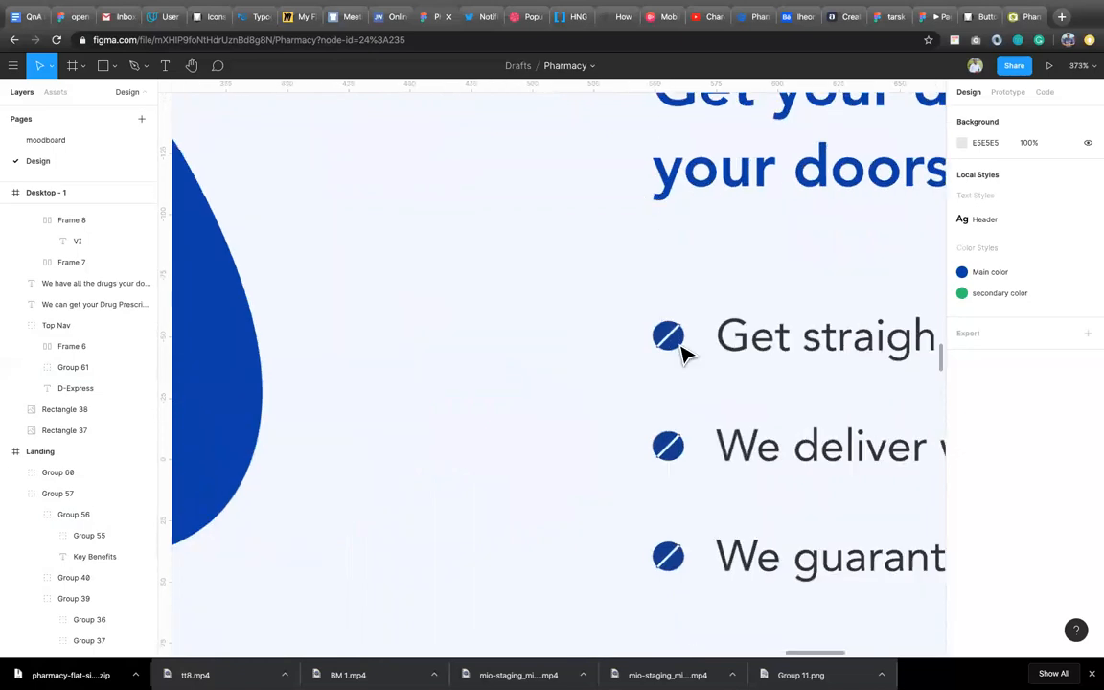
scroll(673, 347, "down", 5)
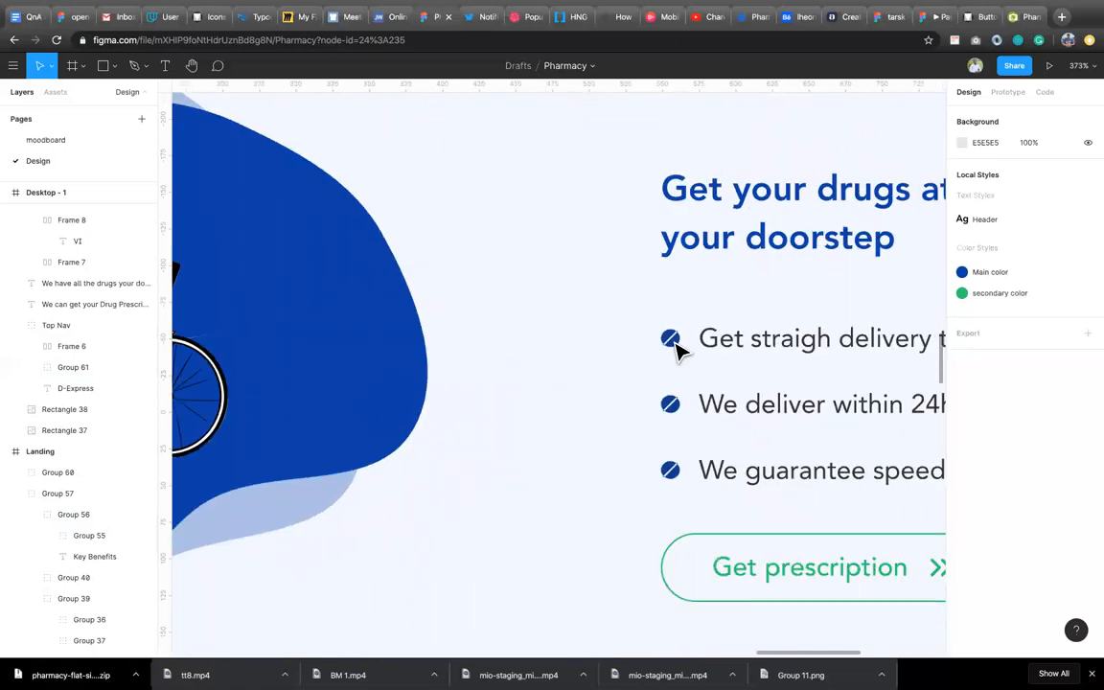
scroll(673, 410, "down", 5)
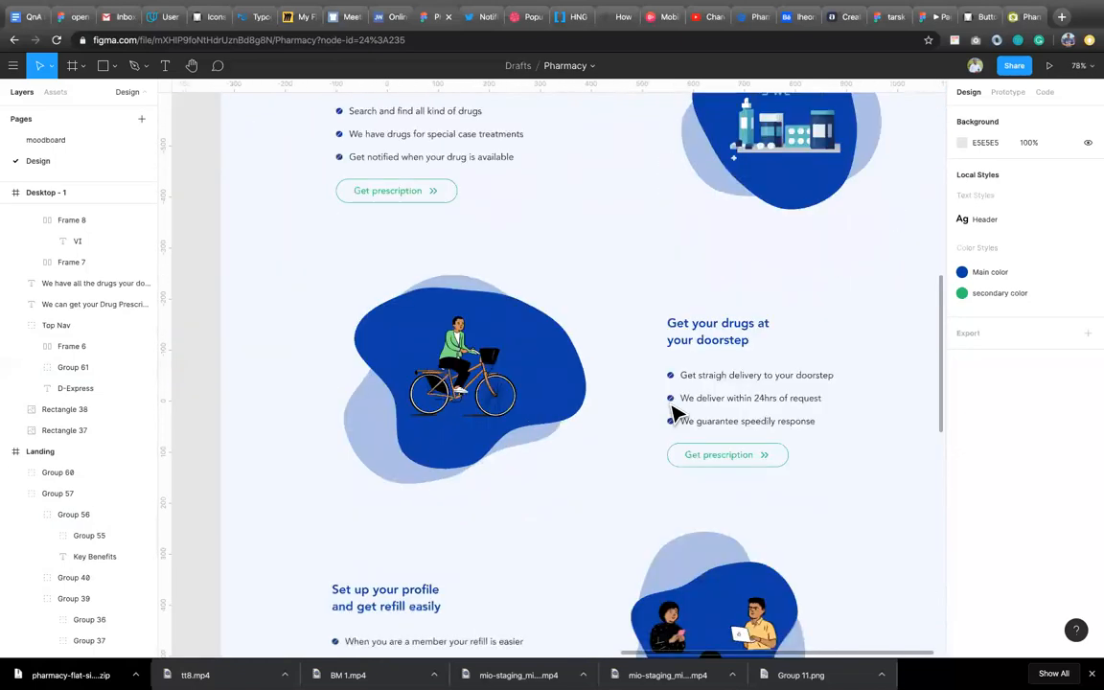
scroll(673, 414, "down", 3)
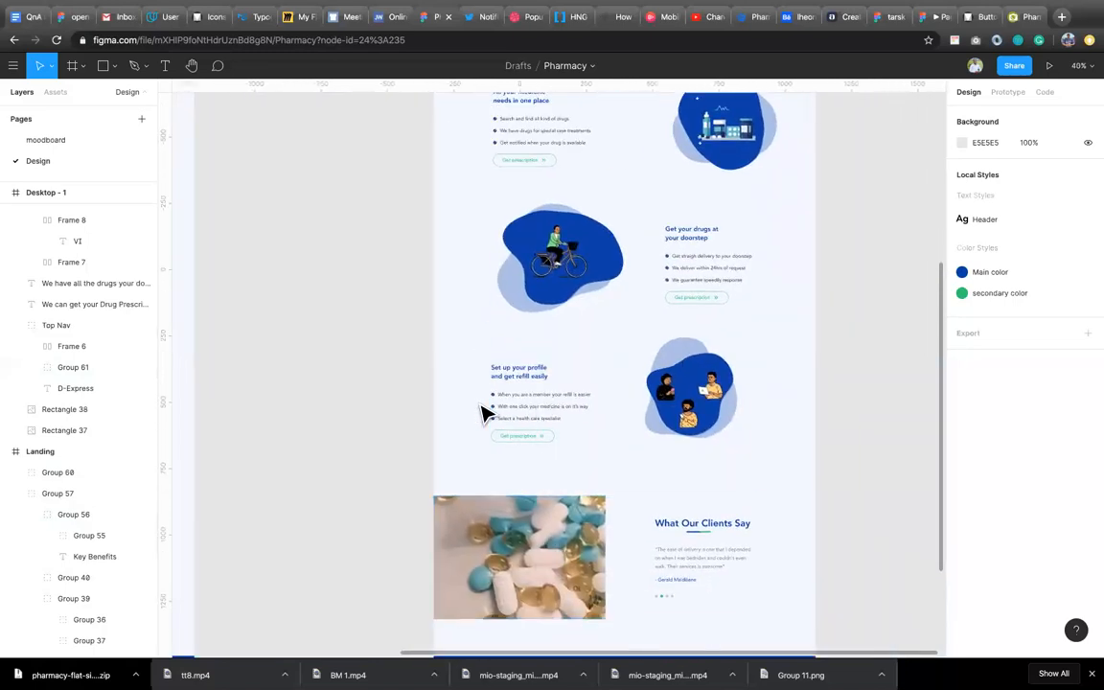
scroll(482, 412, "up", 6)
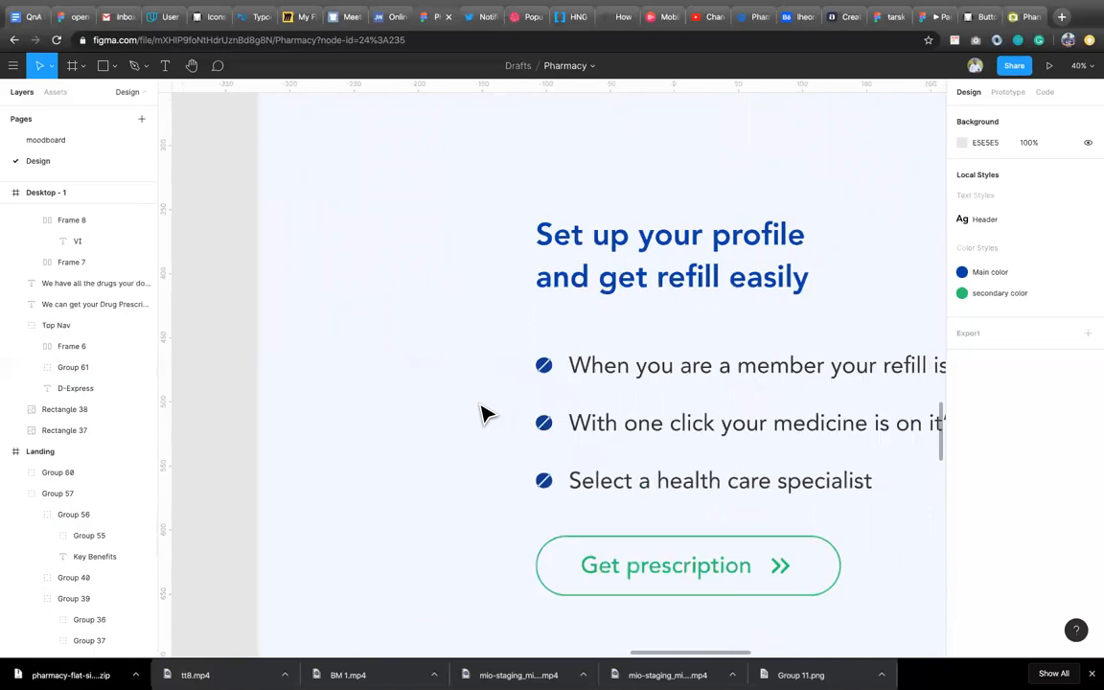
scroll(482, 412, "down", 3)
scroll(480, 427, "down", 6)
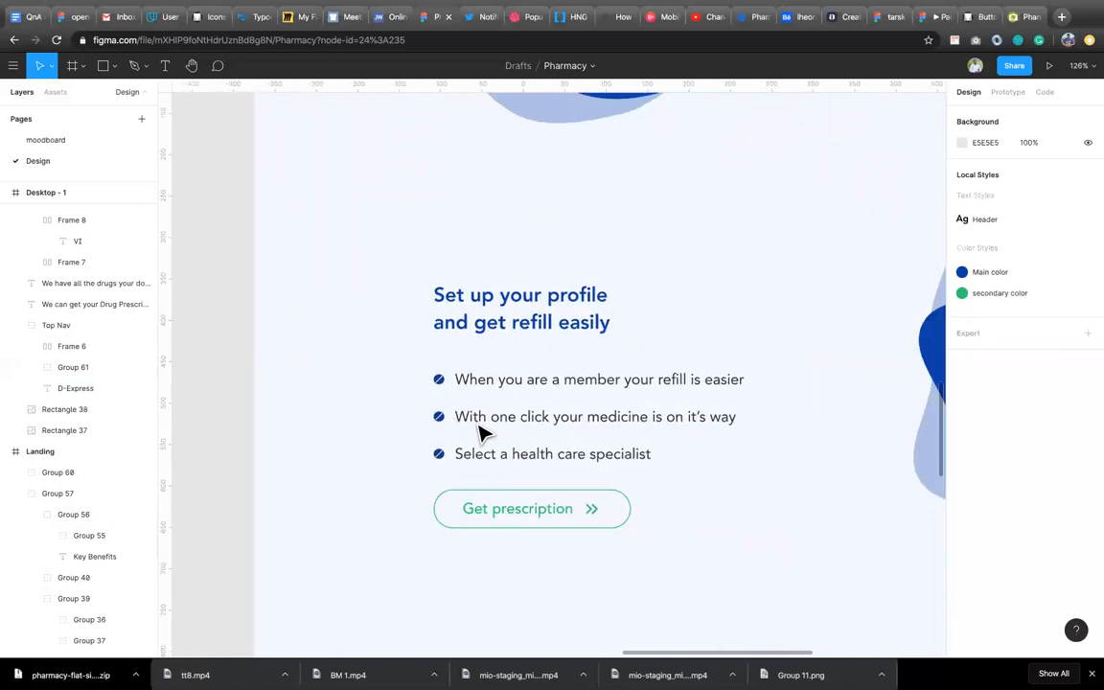
scroll(482, 433, "down", 5)
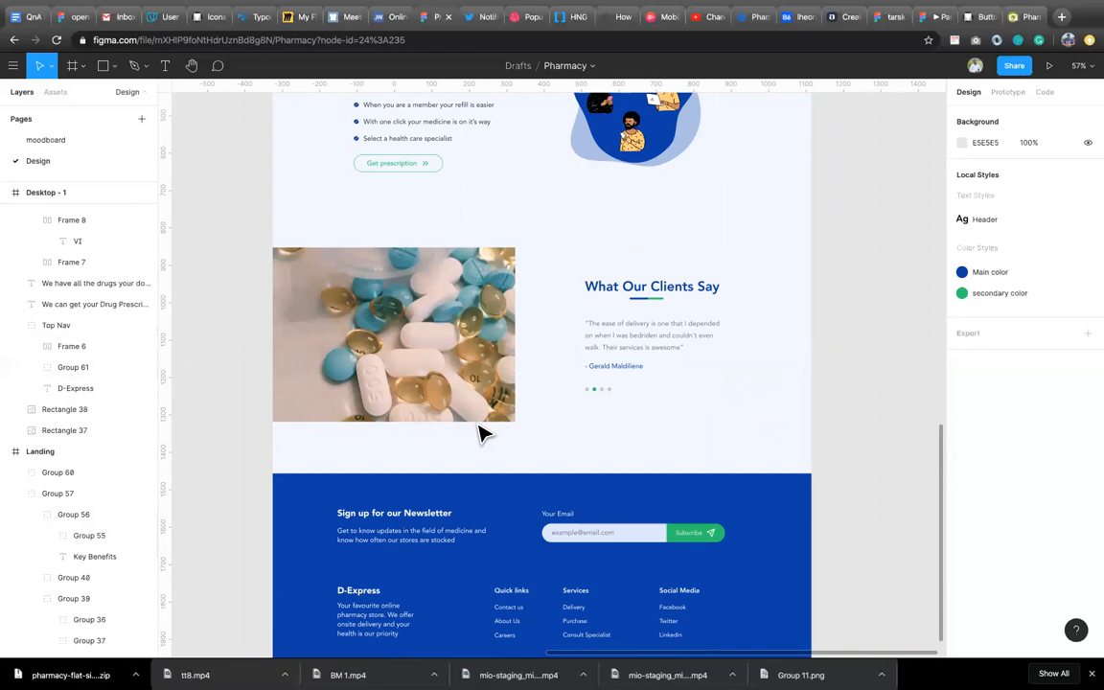
Check the What Our Clients Say group and footer, clear the selection, and review the page back up to the hero
left_click(476, 420)
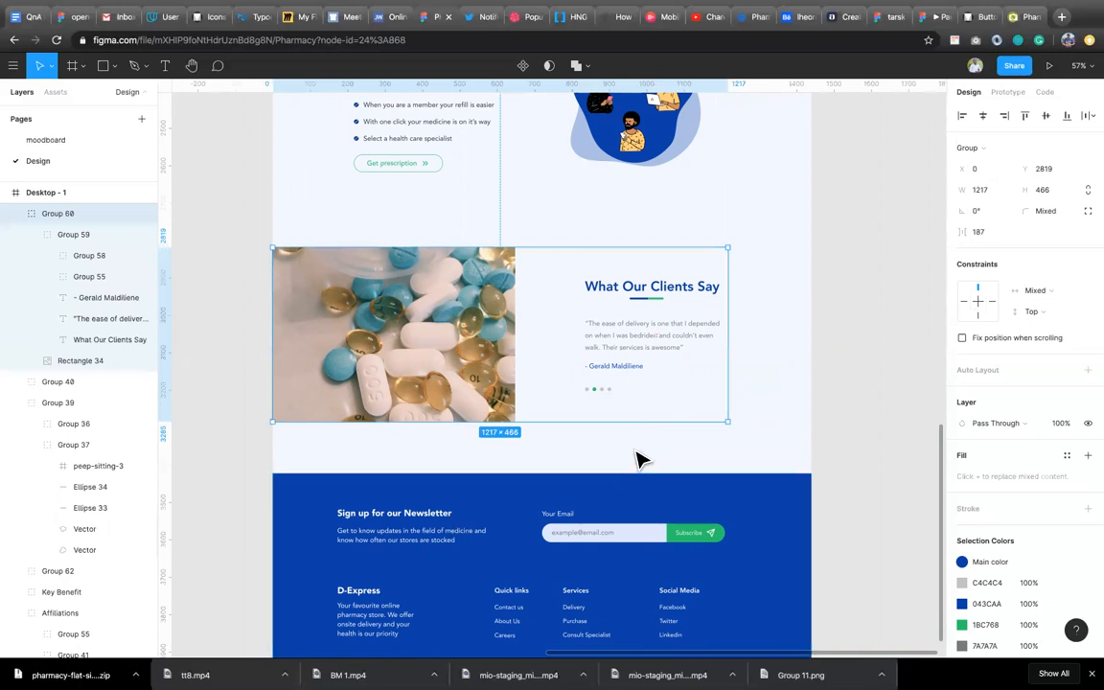
left_click(751, 381)
scroll(774, 347, "down", 5)
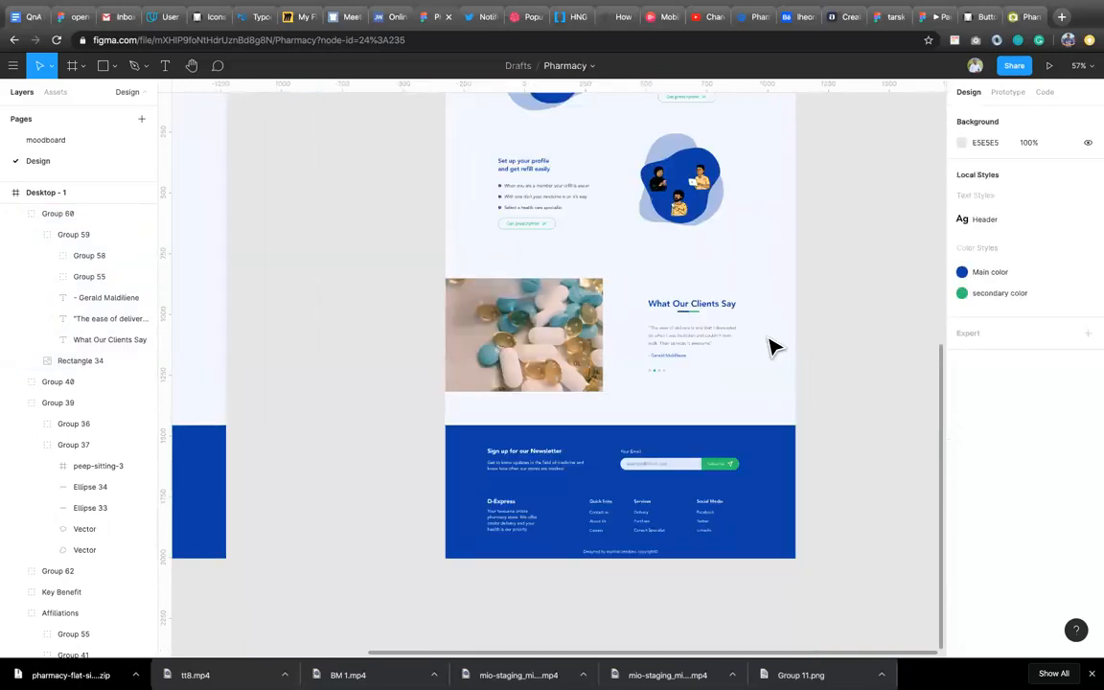
scroll(767, 340, "up", 3)
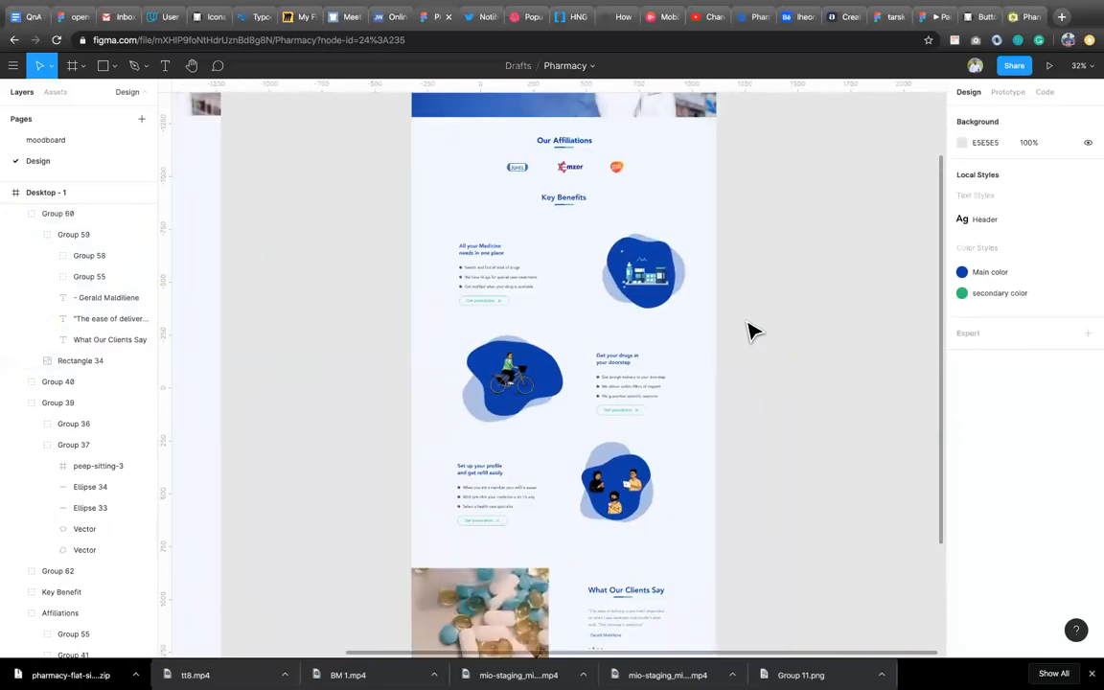
scroll(696, 227, "up", 3)
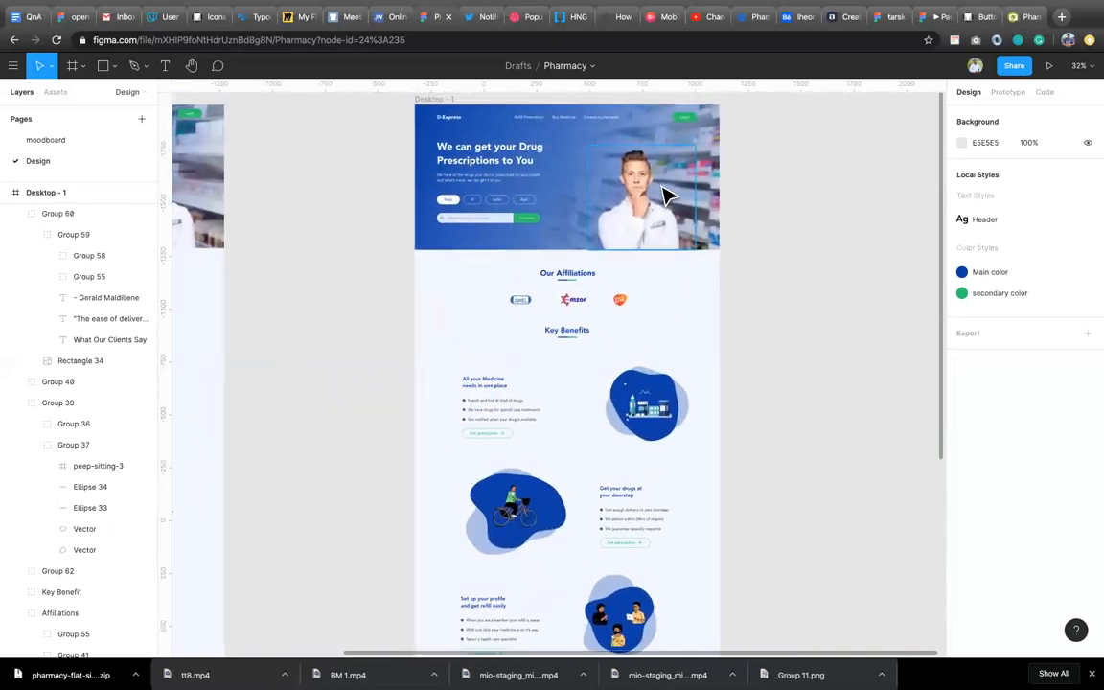
scroll(661, 194, "up", 5)
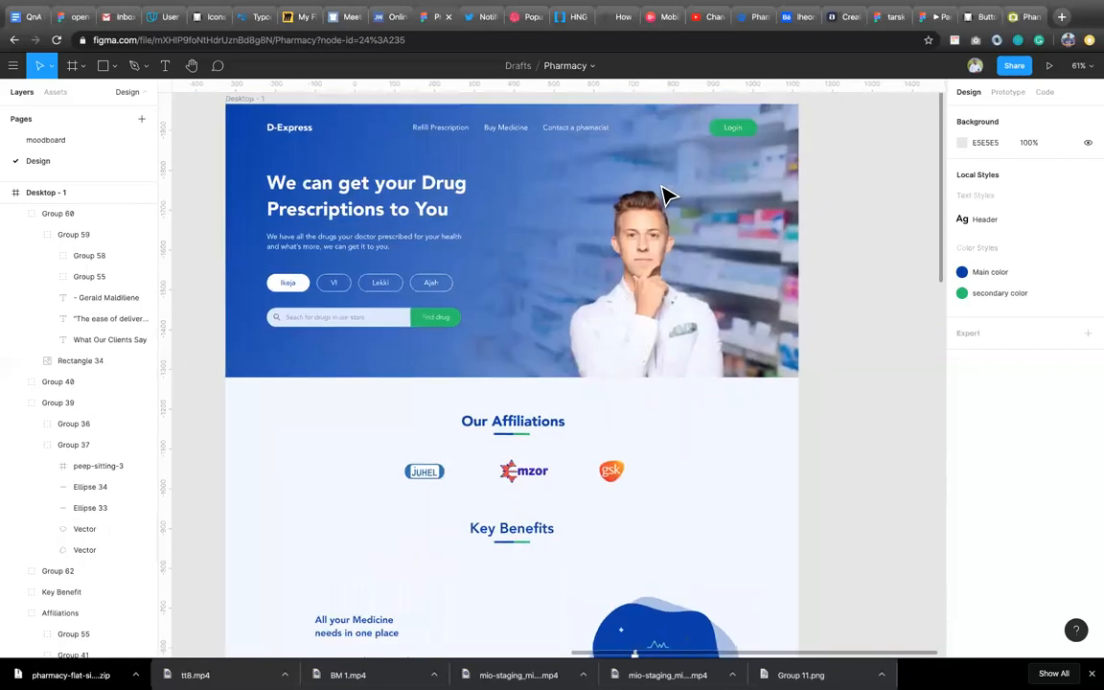